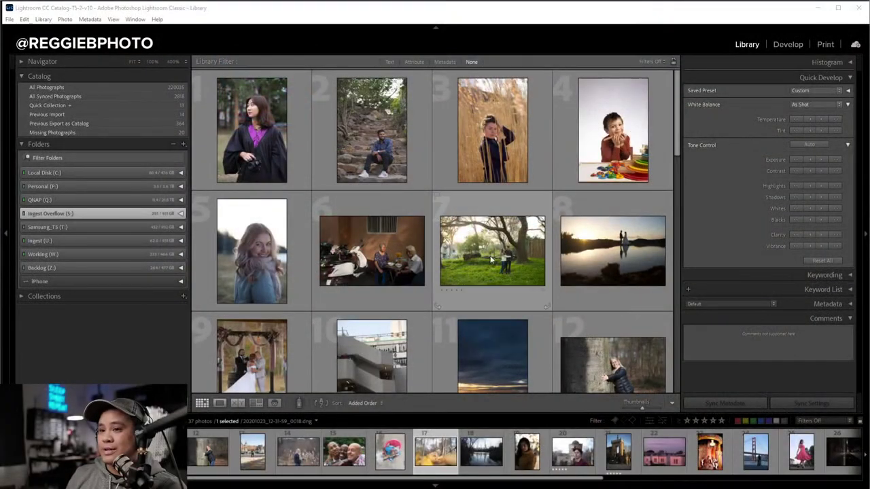
Scroll through the Library grid and open the cat photo at full size.
{"action": "scroll", "coordinate": [472, 250], "scroll_direction": "down", "scroll_amount": 2}
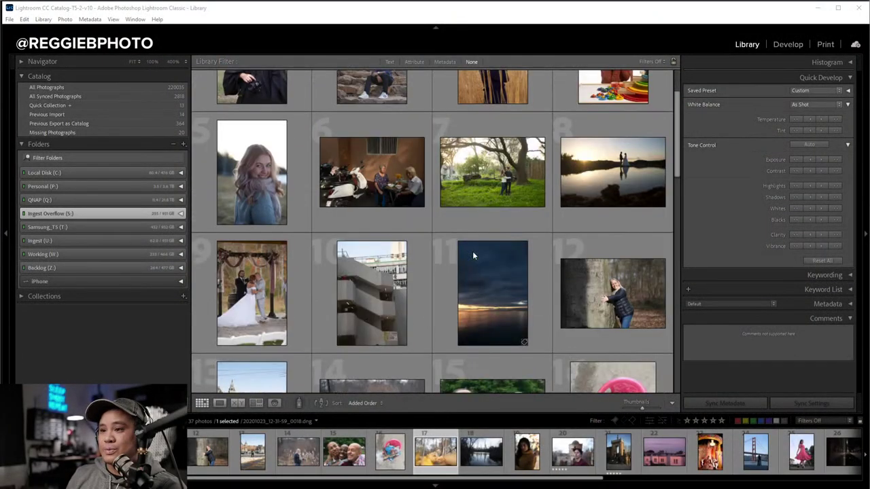
{"action": "scroll", "coordinate": [473, 251], "scroll_direction": "up", "scroll_amount": 2}
{"action": "scroll", "coordinate": [475, 254], "scroll_direction": "down", "scroll_amount": 2}
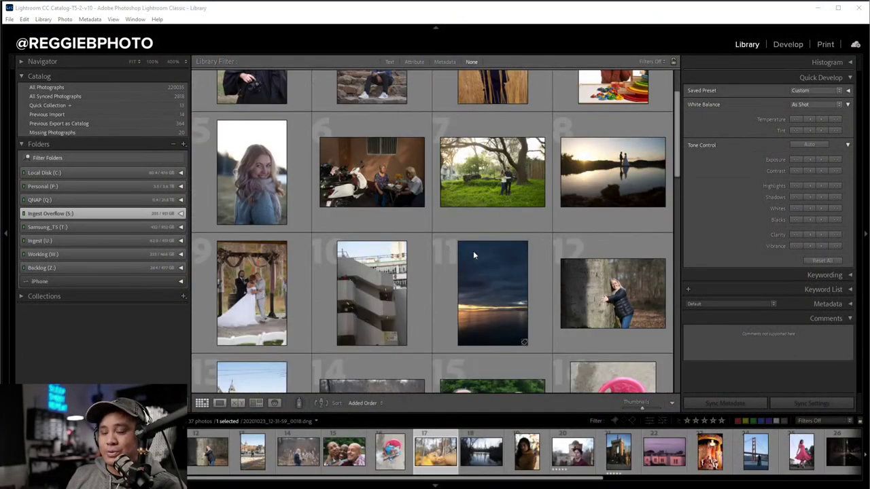
{"action": "scroll", "coordinate": [475, 255], "scroll_direction": "down", "scroll_amount": 1}
{"action": "scroll", "coordinate": [473, 255], "scroll_direction": "down", "scroll_amount": 1}
{"action": "scroll", "coordinate": [473, 254], "scroll_direction": "down", "scroll_amount": 3}
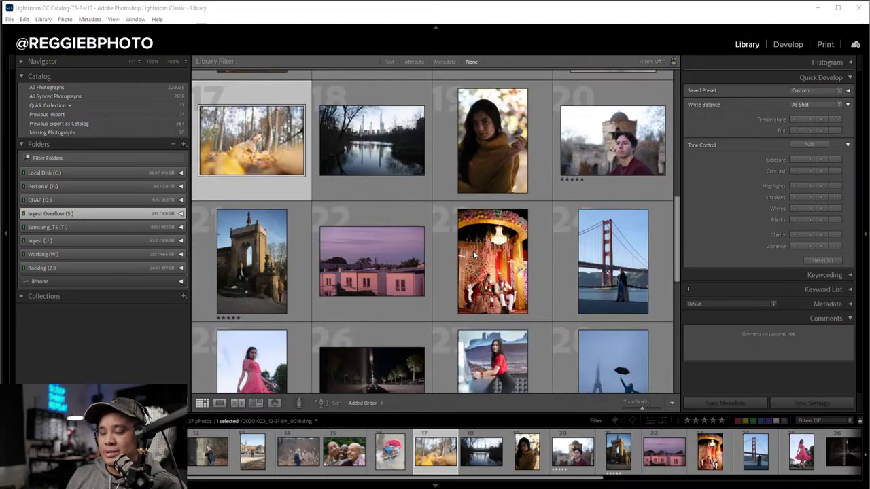
{"action": "scroll", "coordinate": [473, 255], "scroll_direction": "down", "scroll_amount": 1}
{"action": "scroll", "coordinate": [474, 255], "scroll_direction": "down", "scroll_amount": 1}
{"action": "scroll", "coordinate": [474, 255], "scroll_direction": "down", "scroll_amount": 1}
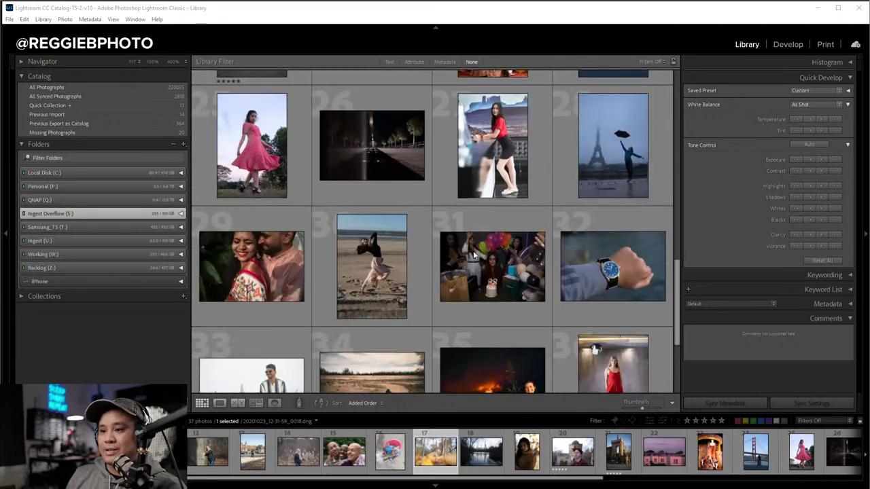
{"action": "scroll", "coordinate": [474, 254], "scroll_direction": "down", "scroll_amount": 1}
{"action": "scroll", "coordinate": [474, 255], "scroll_direction": "down", "scroll_amount": 1}
{"action": "scroll", "coordinate": [474, 254], "scroll_direction": "up", "scroll_amount": 2}
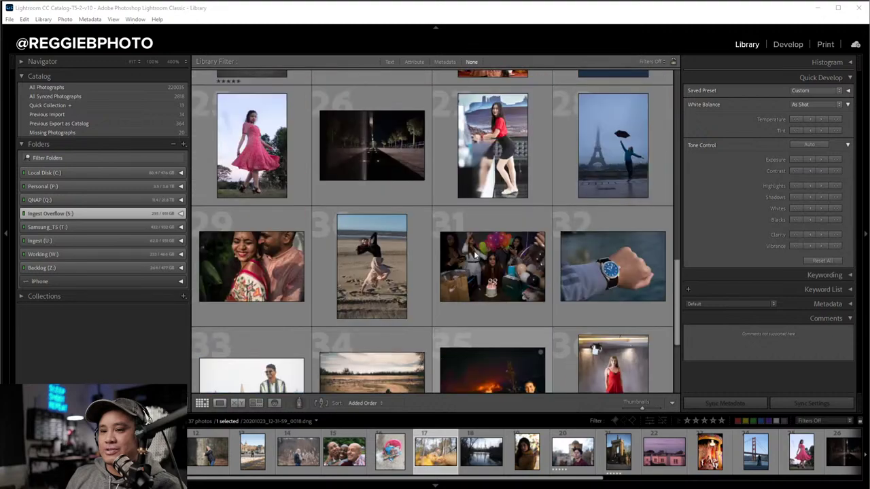
{"action": "scroll", "coordinate": [473, 255], "scroll_direction": "up", "scroll_amount": 1}
{"action": "scroll", "coordinate": [473, 255], "scroll_direction": "up", "scroll_amount": 1}
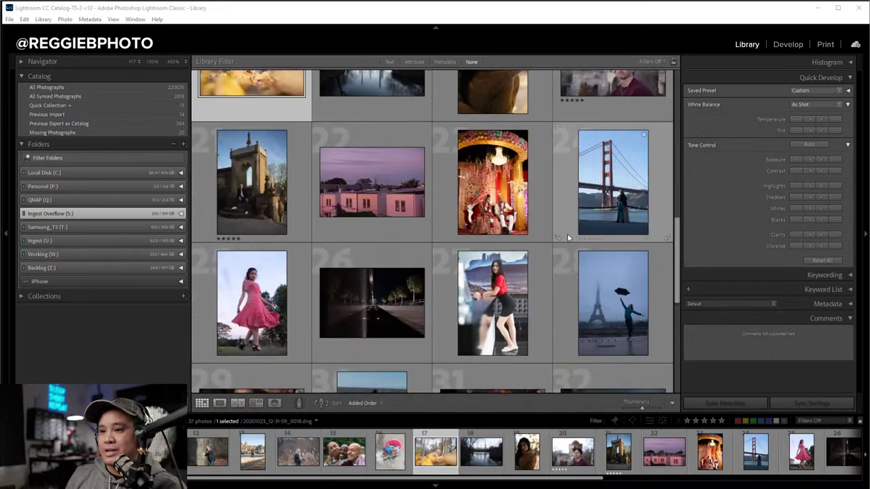
{"action": "scroll", "coordinate": [462, 256], "scroll_direction": "up", "scroll_amount": 1}
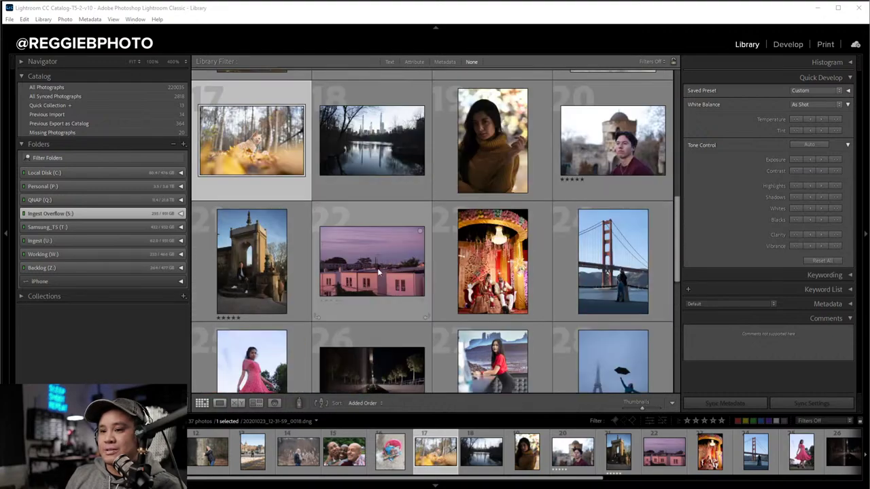
{"action": "scroll", "coordinate": [377, 270], "scroll_direction": "up", "scroll_amount": 1}
{"action": "scroll", "coordinate": [381, 227], "scroll_direction": "up", "scroll_amount": 1}
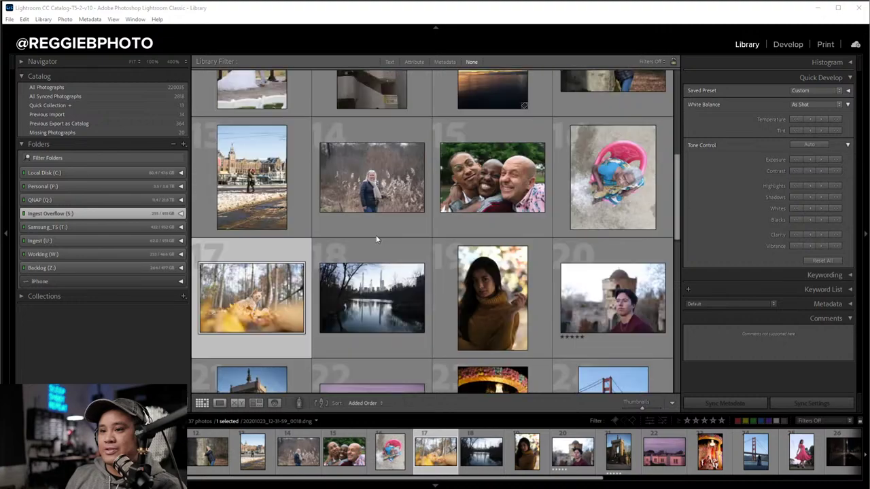
{"action": "double_click", "coordinate": [257, 313]}
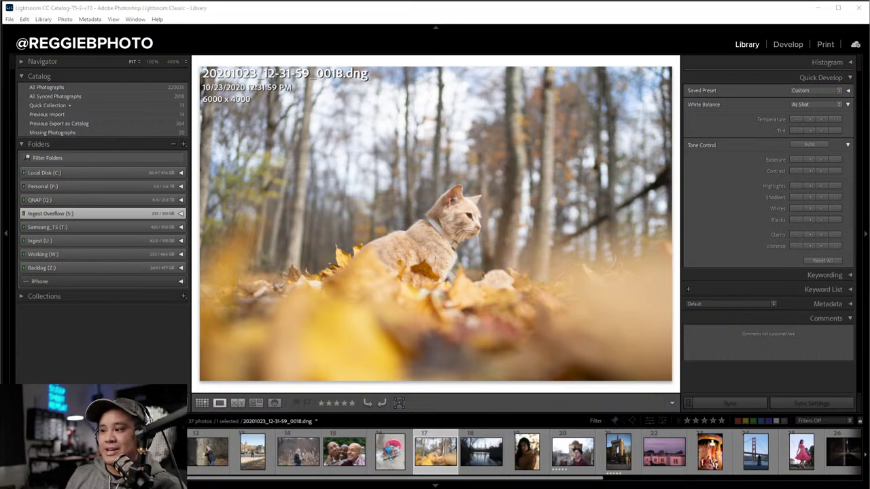
Glance at neighbouring photos, then open the graduation portrait 20210304_16-41-03_0002.RAF from the grid.
{"action": "key", "text": "Left"}
{"action": "key", "text": "Right"}
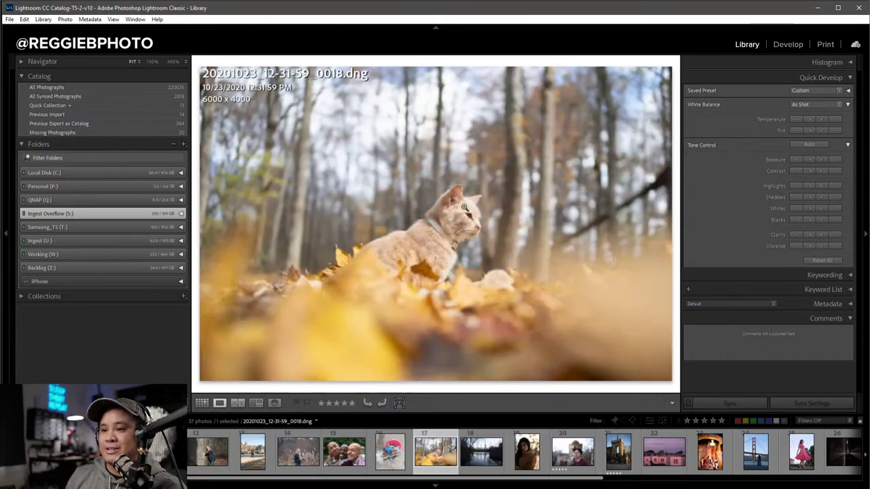
{"action": "key", "text": "g"}
{"action": "scroll", "coordinate": [445, 201], "scroll_direction": "up", "scroll_amount": 5}
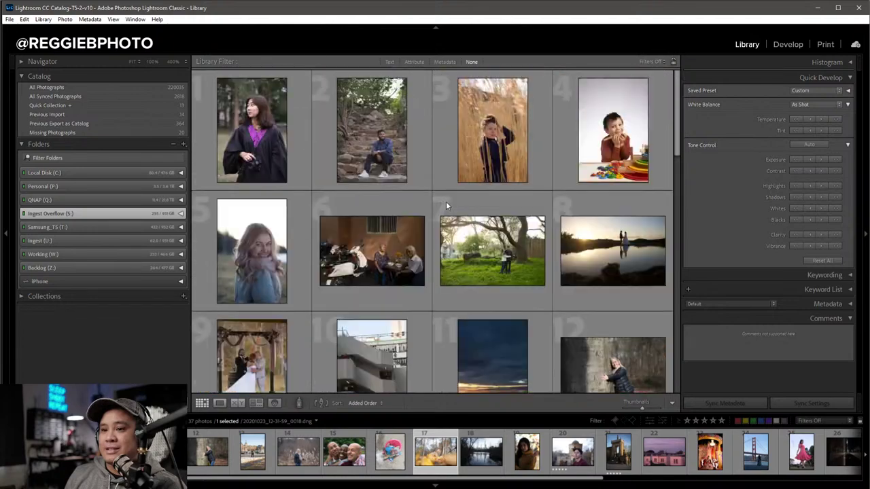
{"action": "double_click", "coordinate": [257, 168]}
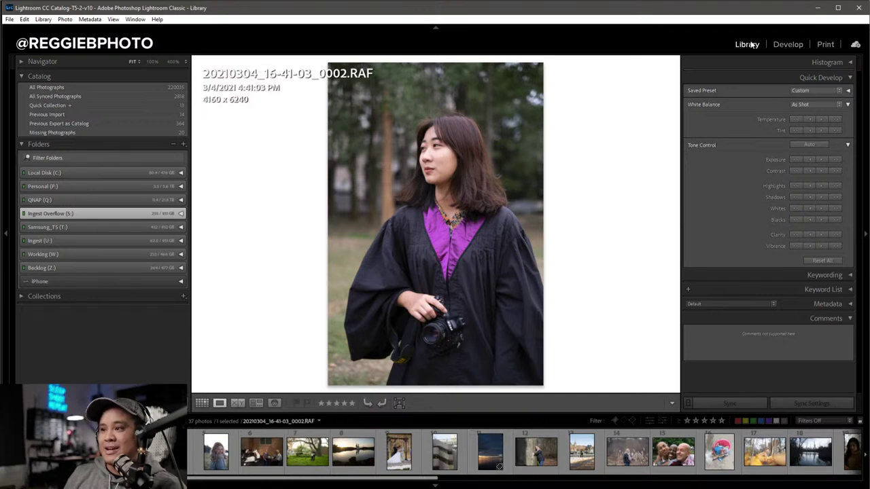
Switch the portrait to Develop with the camera info overlay shown.
{"action": "left_click", "coordinate": [787, 44]}
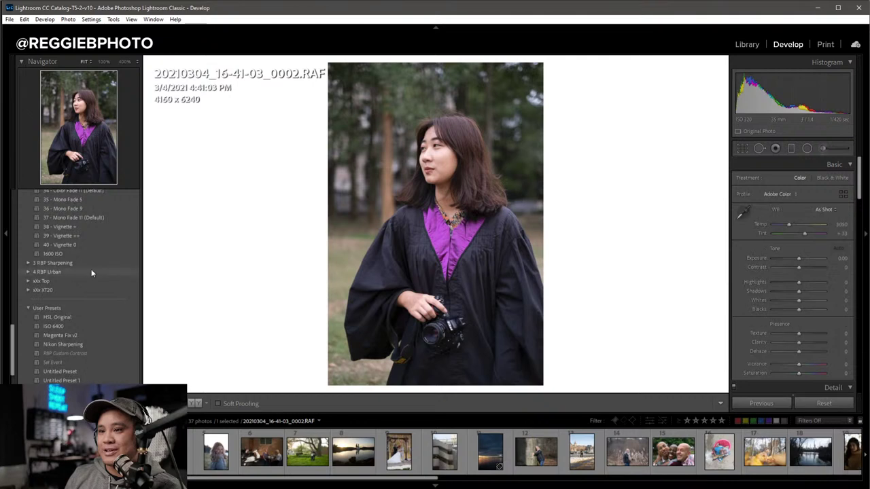
{"action": "key", "text": "i"}
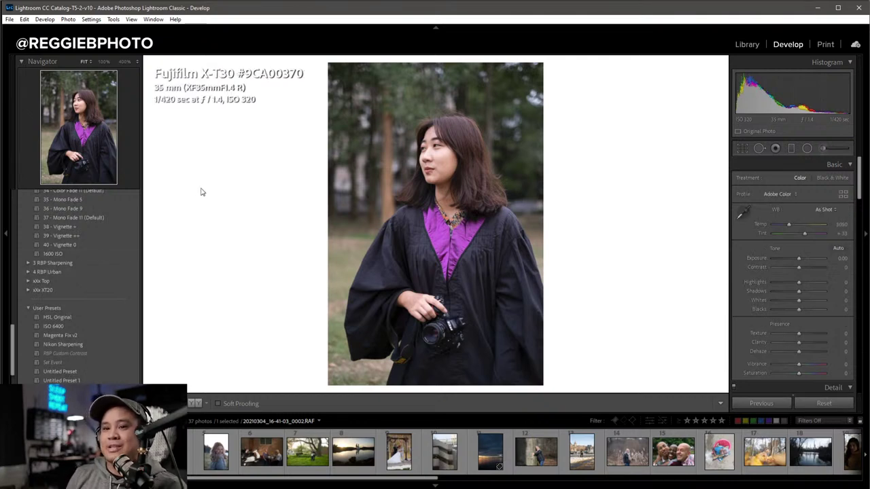
{"action": "scroll", "coordinate": [72, 263], "scroll_direction": "up", "scroll_amount": 5}
{"action": "scroll", "coordinate": [72, 263], "scroll_direction": "up", "scroll_amount": 5}
{"action": "scroll", "coordinate": [73, 263], "scroll_direction": "up", "scroll_amount": 5}
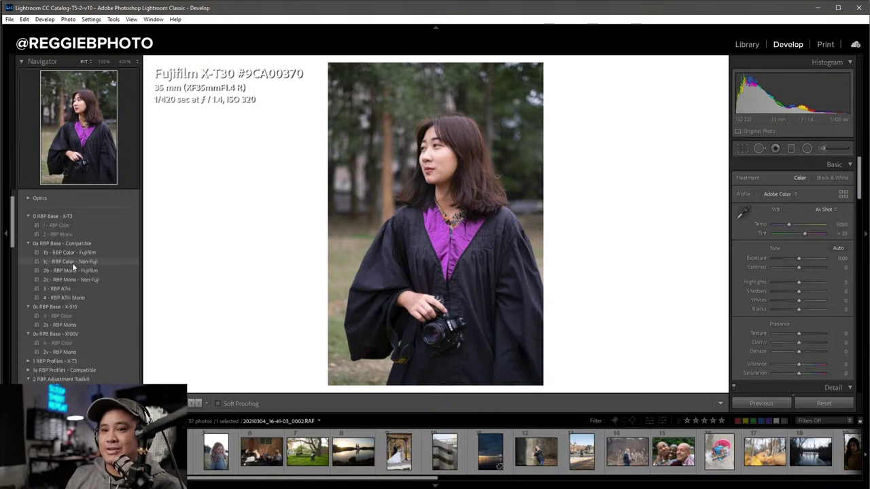
{"action": "scroll", "coordinate": [72, 263], "scroll_direction": "up", "scroll_amount": 2}
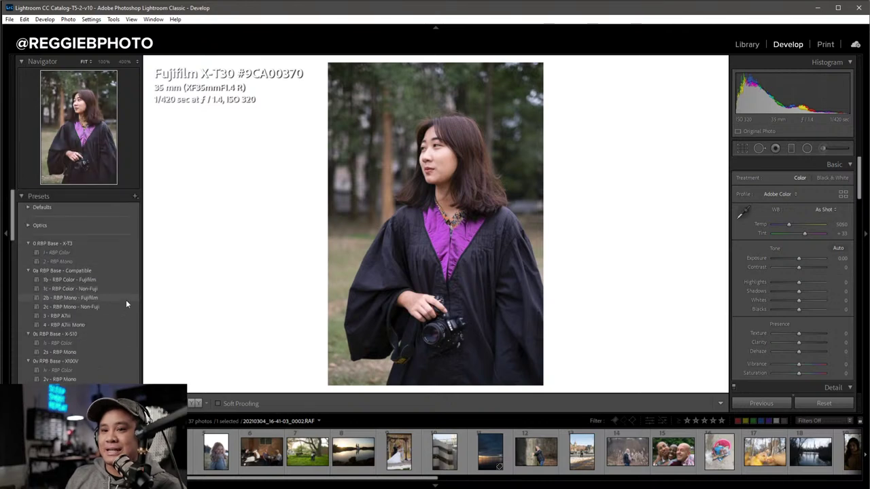
Apply the 1b - RBP Color - Fujifilm preset, giving the Camera Pro Neg Std profile.
{"action": "left_click", "coordinate": [95, 282]}
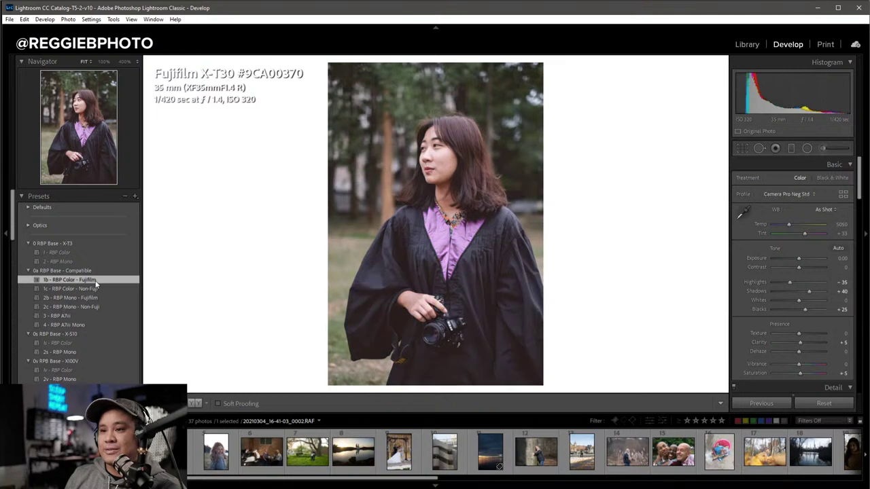
{"action": "scroll", "coordinate": [75, 347], "scroll_direction": "down", "scroll_amount": 10}
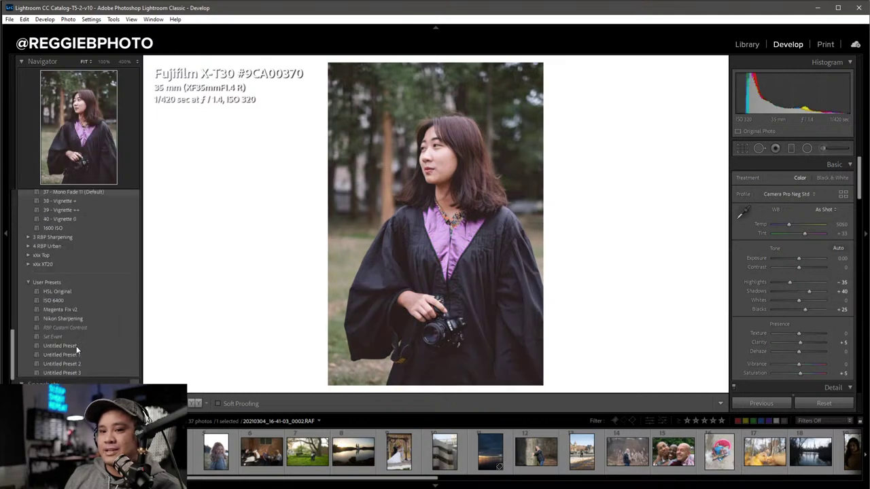
{"action": "left_click", "coordinate": [87, 309]}
{"action": "scroll", "coordinate": [88, 307], "scroll_direction": "up", "scroll_amount": 5}
{"action": "scroll", "coordinate": [88, 307], "scroll_direction": "up", "scroll_amount": 5}
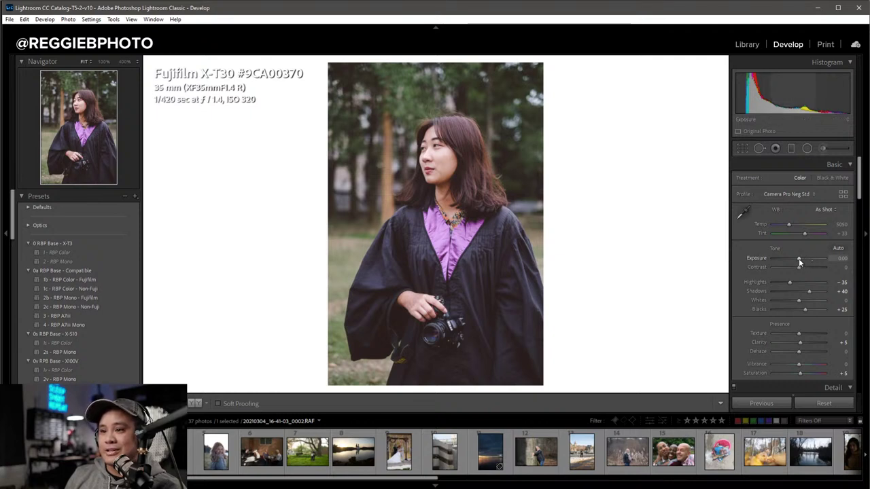
Set Temp 5400, Exposure -0.10, Highlights -60, Shadows +55 and Clarity +10 in the Basic panel.
{"action": "left_click_drag", "start_coordinate": [799, 259], "coordinate": [797, 259]}
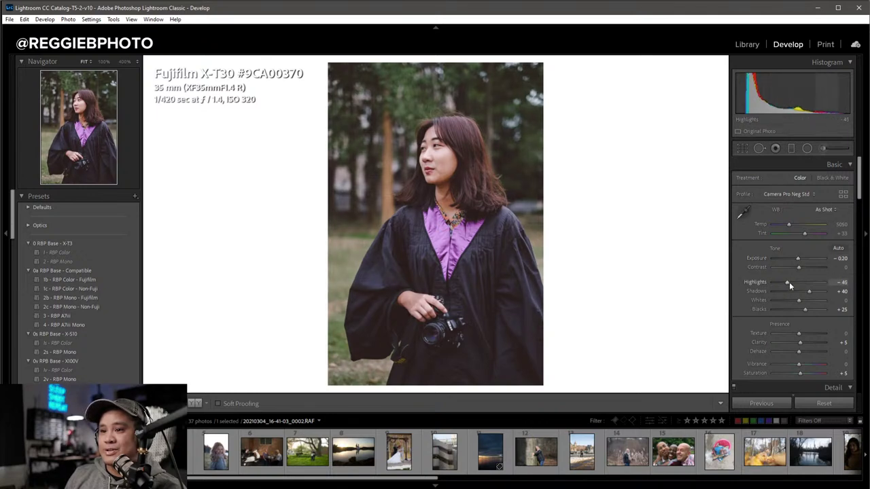
{"action": "left_click_drag", "start_coordinate": [789, 282], "coordinate": [809, 291]}
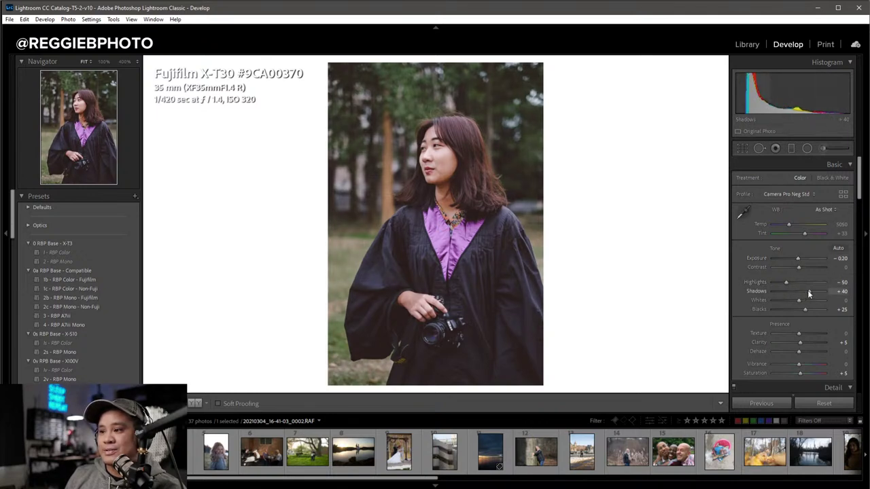
{"action": "left_click", "coordinate": [792, 225]}
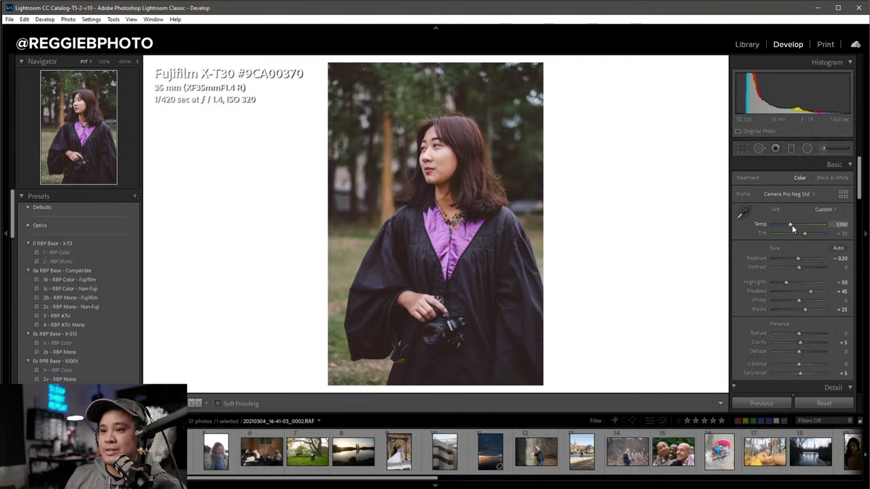
{"action": "left_click", "coordinate": [846, 225]}
{"action": "type", "text": "0"}
{"action": "key", "text": "Return"}
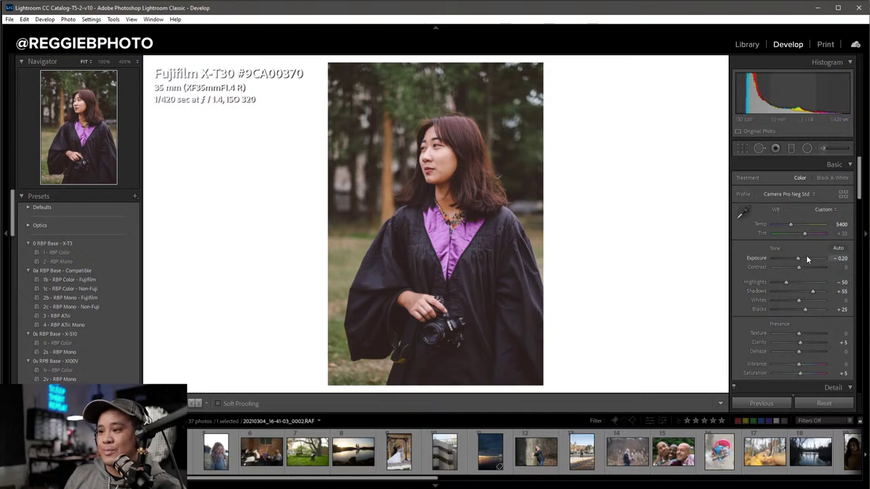
{"action": "left_click_drag", "start_coordinate": [798, 261], "coordinate": [800, 262]}
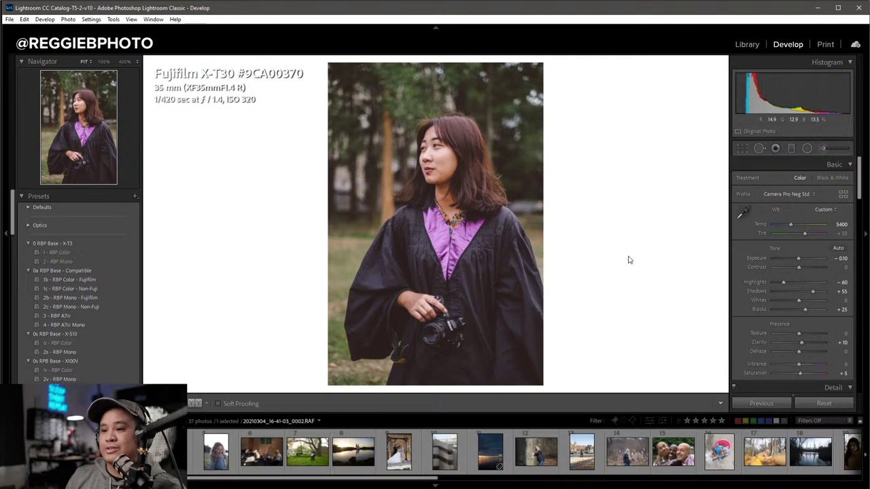
Add an RBP Burn ++ graduated filter darkening the left side, checking its mask overlay.
{"action": "left_click", "coordinate": [791, 152]}
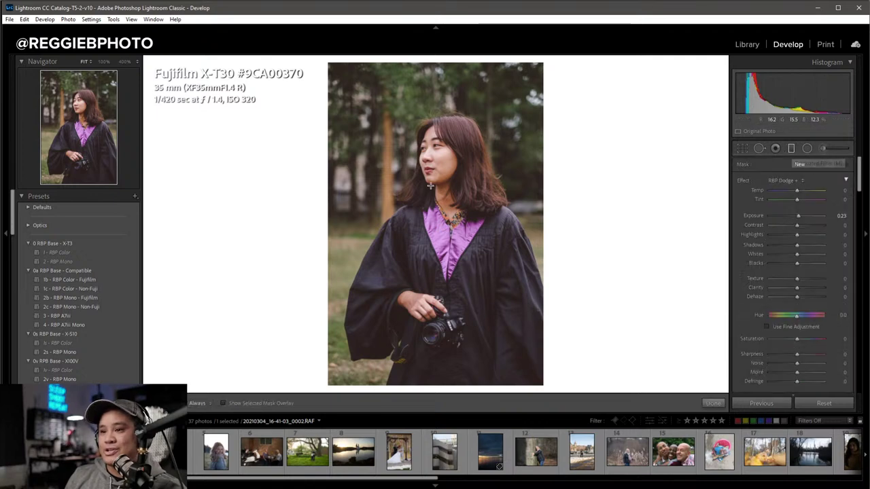
{"action": "left_click", "coordinate": [778, 180]}
{"action": "left_click", "coordinate": [741, 394]}
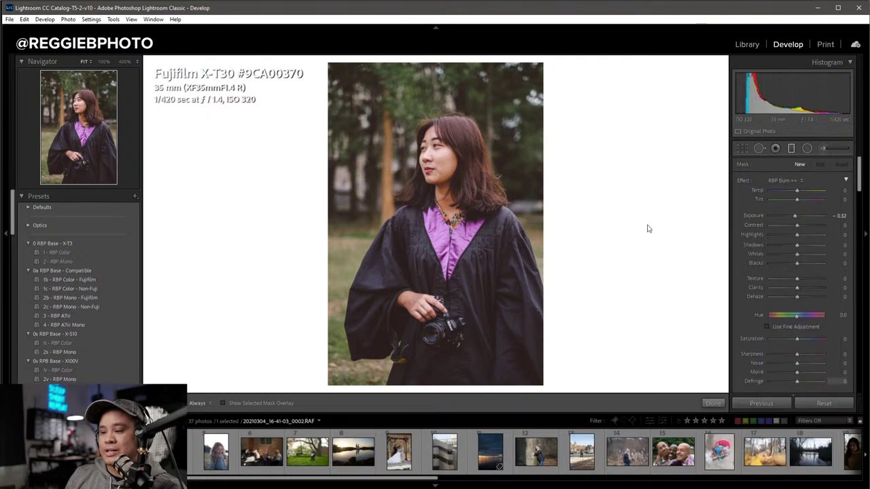
{"action": "left_click_drag", "start_coordinate": [333, 219], "coordinate": [473, 219]}
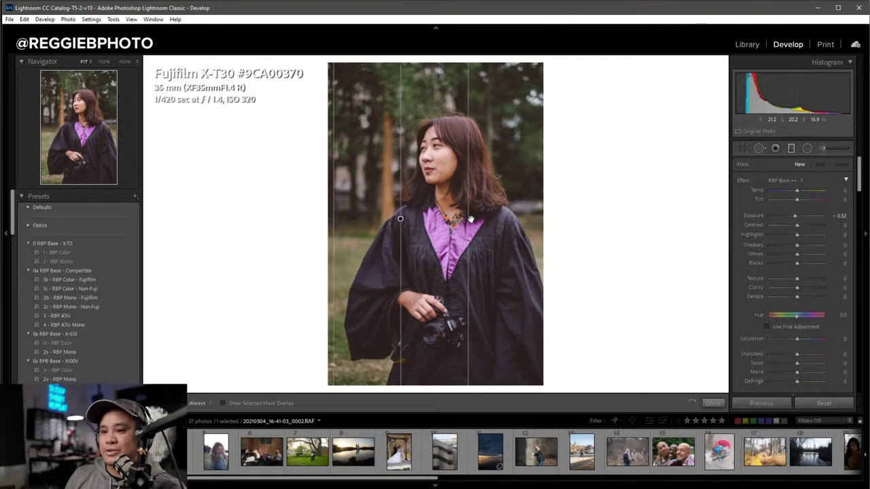
{"action": "left_click_drag", "start_coordinate": [404, 219], "coordinate": [362, 215]}
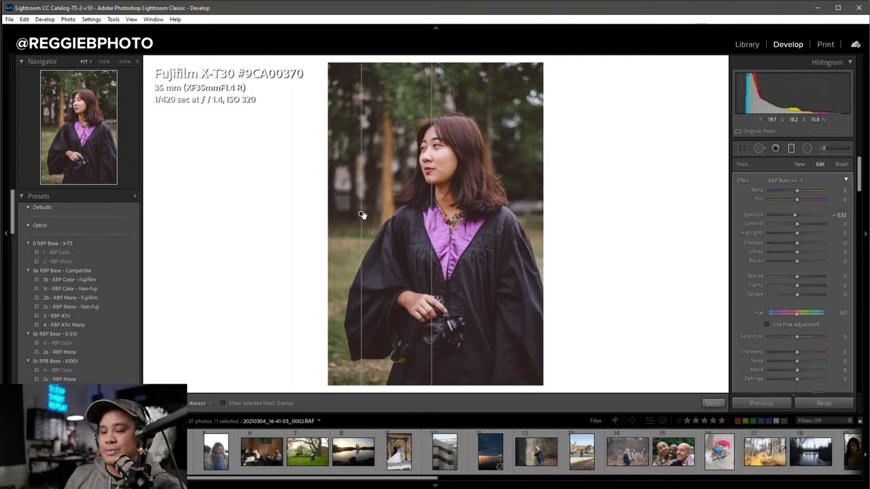
{"action": "key", "text": "o"}
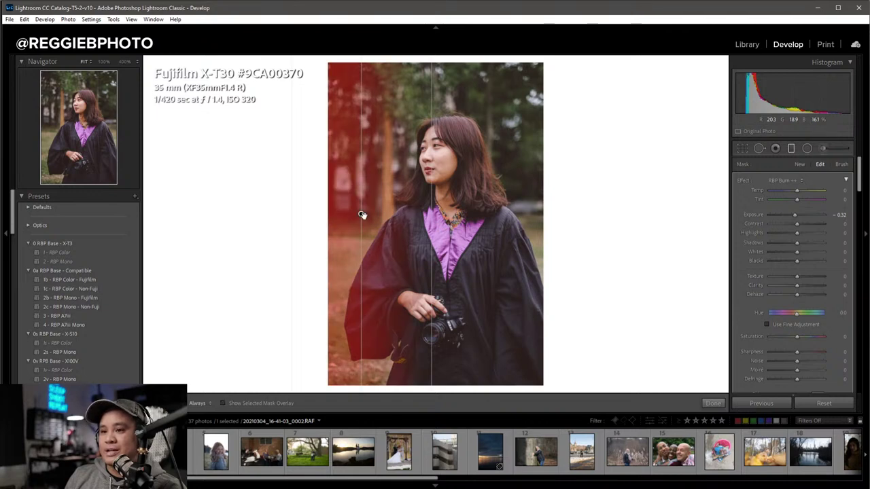
{"action": "key", "text": "o"}
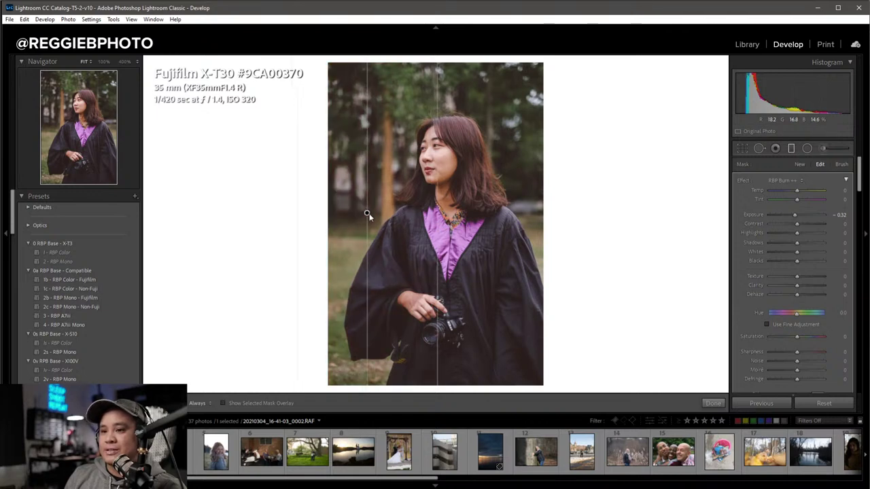
Add more burn gradients across the top, right edge and bottom of the portrait.
{"action": "left_click_drag", "start_coordinate": [480, 88], "coordinate": [475, 233]}
{"action": "left_click_drag", "start_coordinate": [473, 169], "coordinate": [460, 87]}
{"action": "left_click_drag", "start_coordinate": [618, 273], "coordinate": [468, 278]}
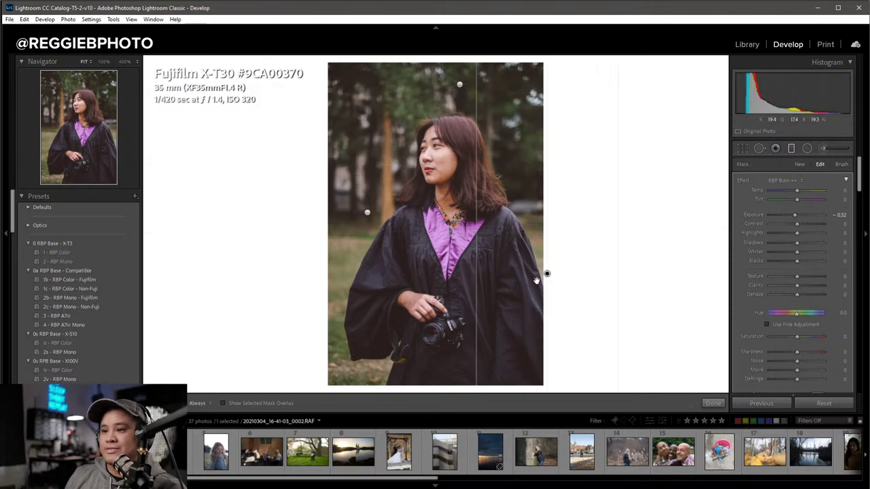
{"action": "left_click_drag", "start_coordinate": [429, 372], "coordinate": [441, 228]}
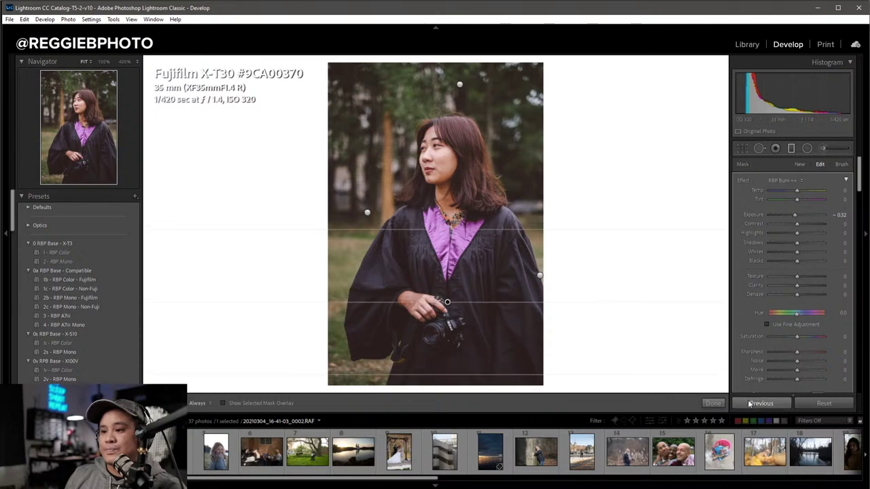
{"action": "left_click", "coordinate": [713, 403]}
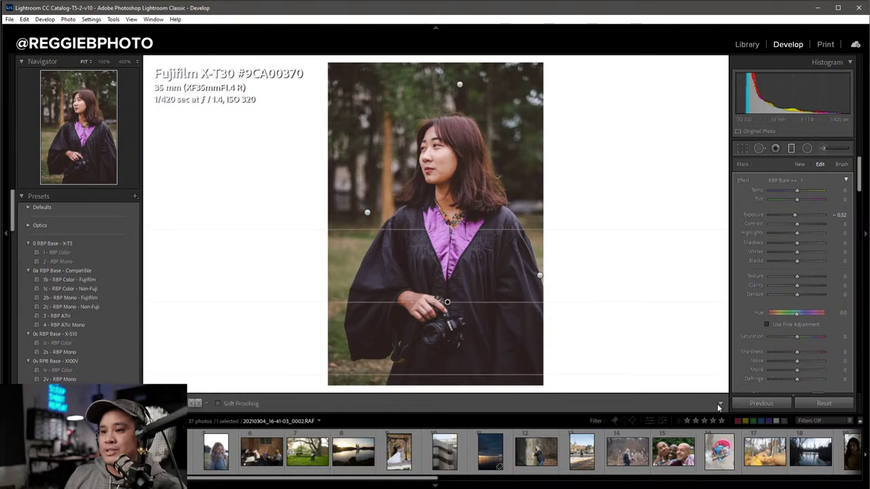
Toggle the masks to compare, then add one more burn gradient and finish.
{"action": "left_click", "coordinate": [791, 148]}
{"action": "scroll", "coordinate": [774, 339], "scroll_direction": "down", "scroll_amount": 3}
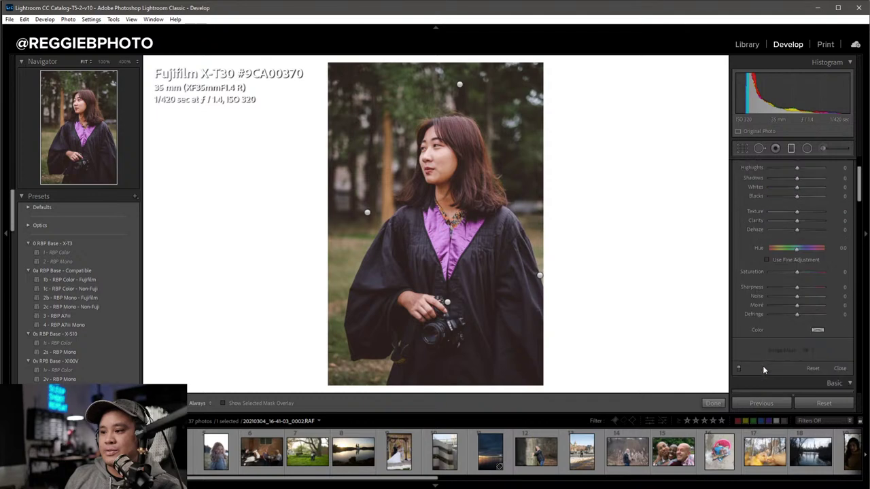
{"action": "left_click", "coordinate": [738, 368]}
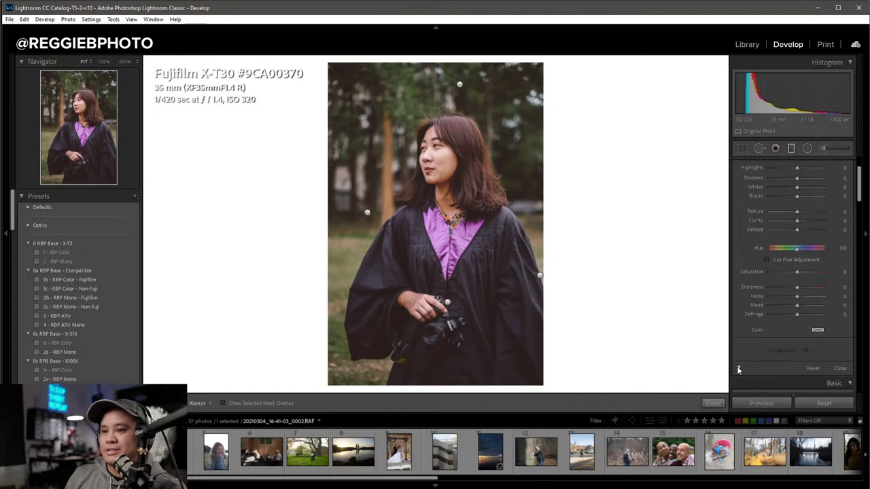
{"action": "left_click", "coordinate": [738, 368]}
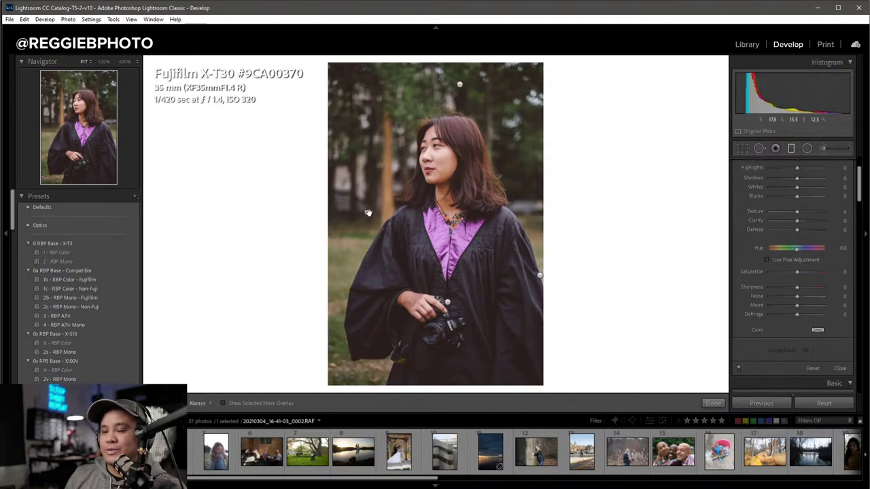
{"action": "left_click_drag", "start_coordinate": [367, 212], "coordinate": [445, 213]}
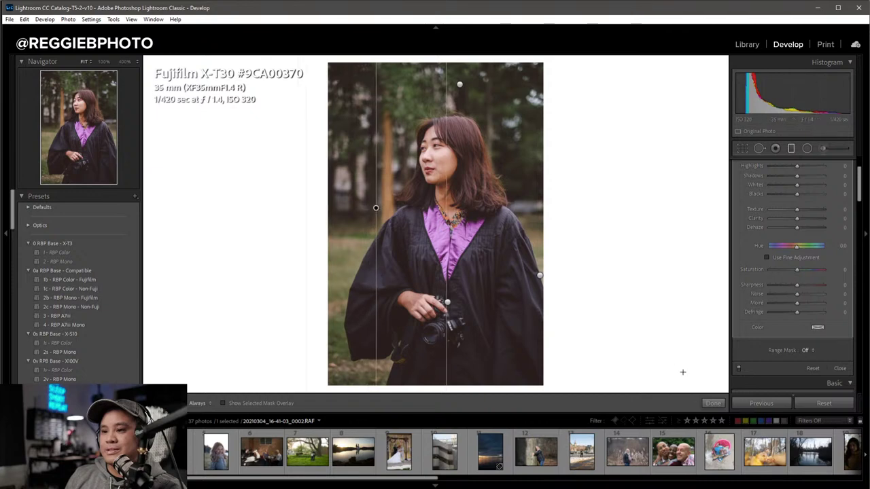
{"action": "left_click", "coordinate": [712, 404]}
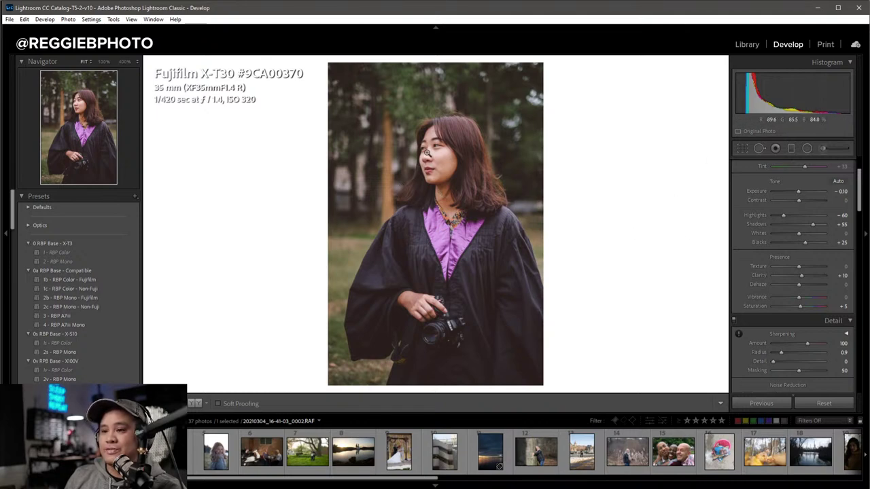
At 100% on the face, set sharpening Amount 90, Radius 0.5, Masking 65, then return to Fit.
{"action": "left_click_drag", "start_coordinate": [427, 160], "coordinate": [493, 200]}
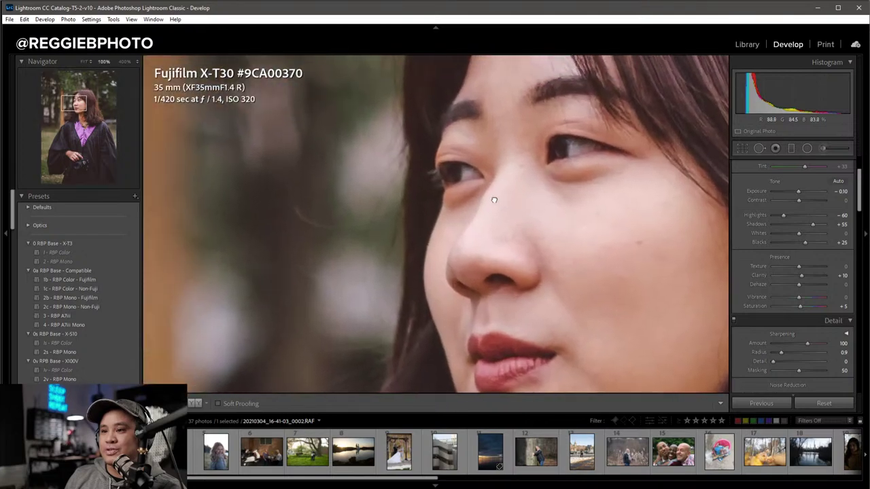
{"action": "scroll", "coordinate": [780, 294], "scroll_direction": "down", "scroll_amount": 3}
{"action": "left_click", "coordinate": [806, 280]}
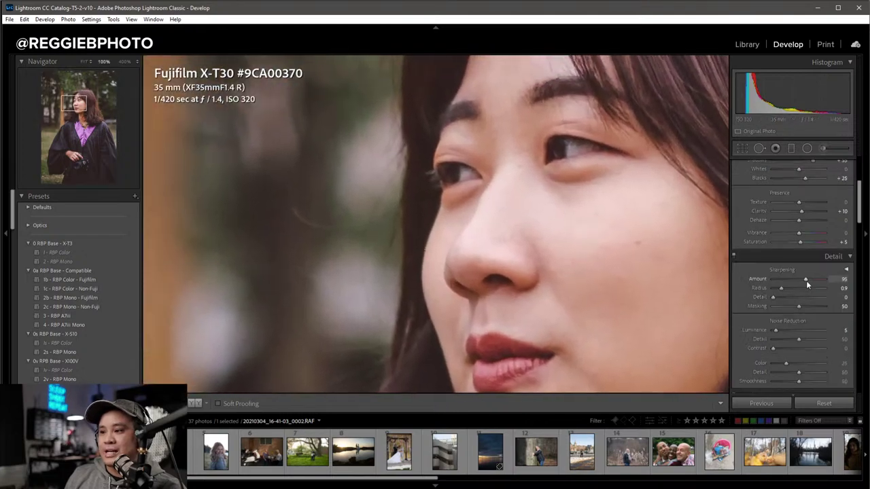
{"action": "left_click_drag", "start_coordinate": [806, 280], "coordinate": [773, 288]}
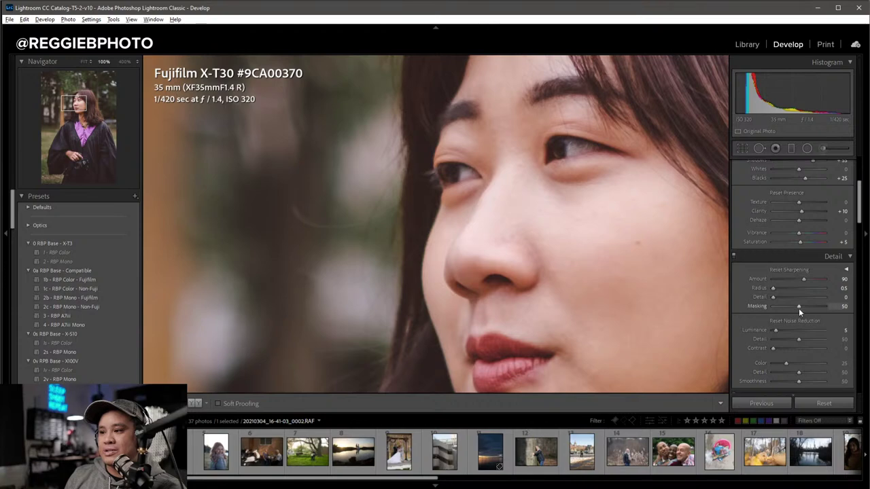
{"action": "left_click", "coordinate": [798, 308], "text": "alt"}
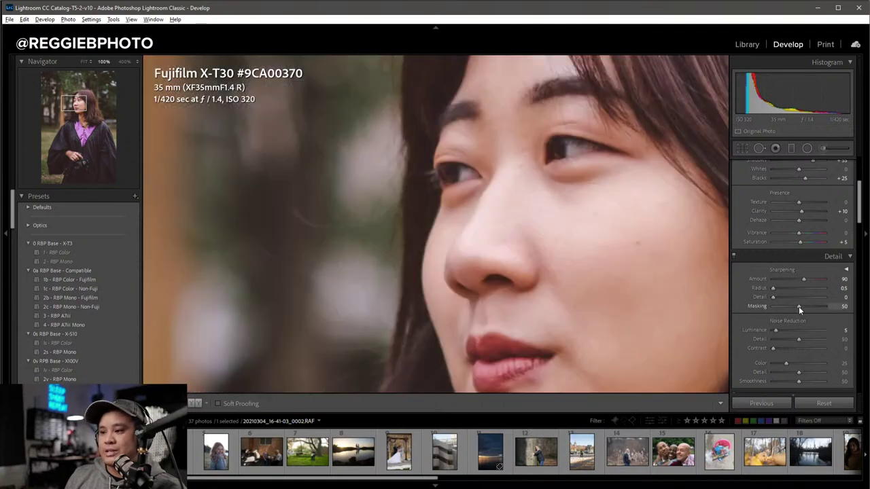
{"action": "left_click_drag", "start_coordinate": [799, 307], "coordinate": [805, 309], "text": "alt"}
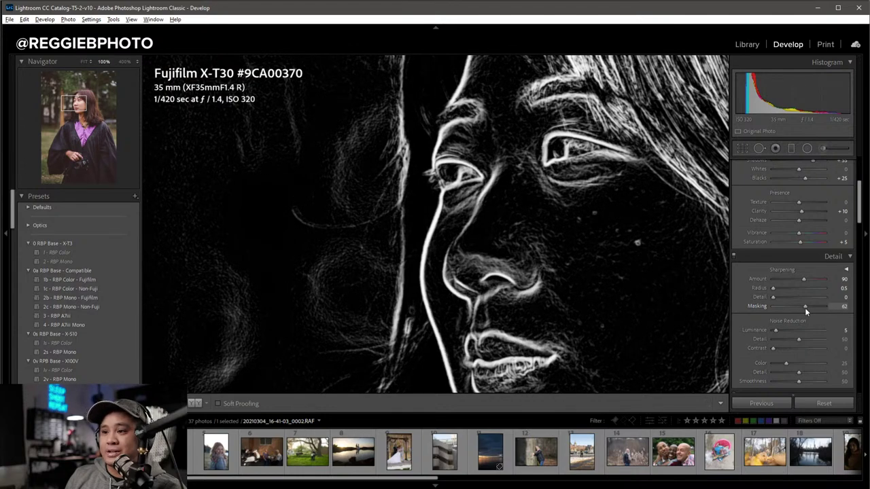
{"action": "left_click_drag", "start_coordinate": [805, 308], "coordinate": [806, 308], "text": "alt"}
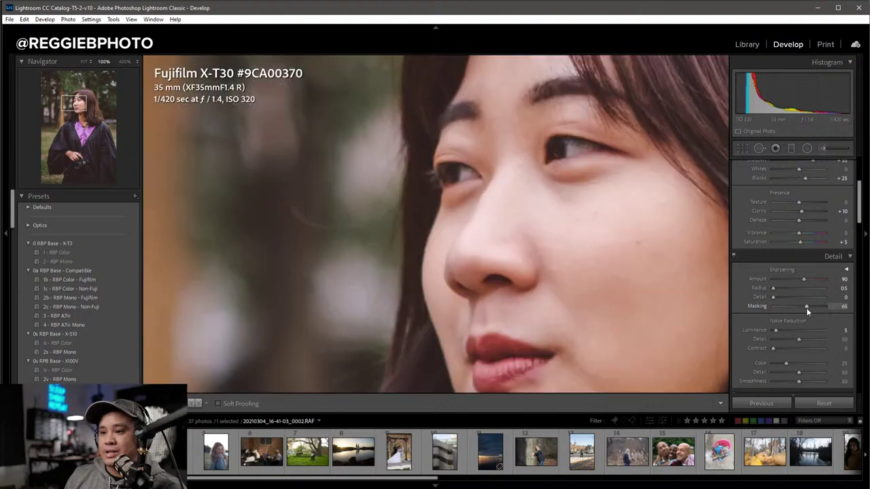
{"action": "left_click", "coordinate": [540, 262]}
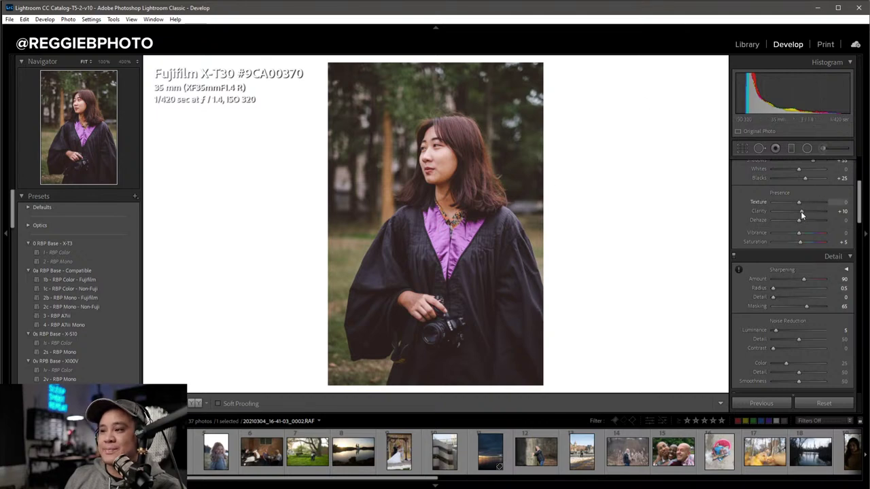
Preview the original with backslash, then switch to the Before/After Left/Right view.
{"action": "scroll", "coordinate": [799, 214], "scroll_direction": "up", "scroll_amount": 5}
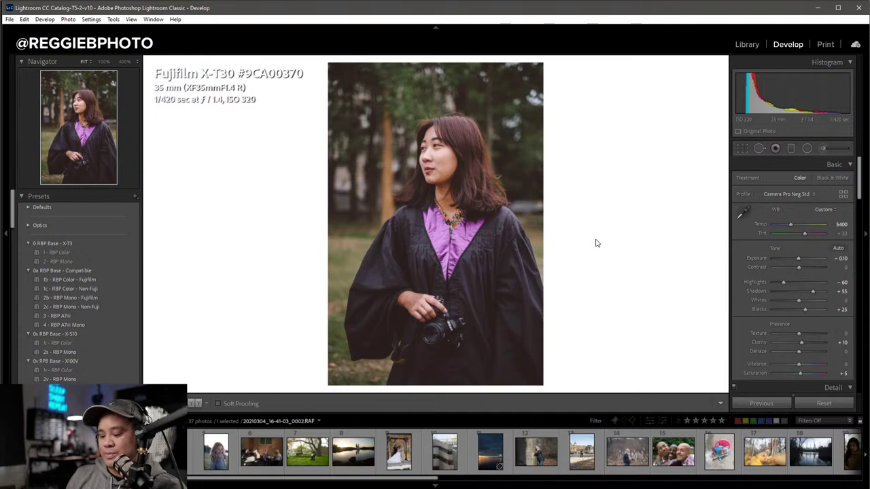
{"action": "key", "text": "backslash"}
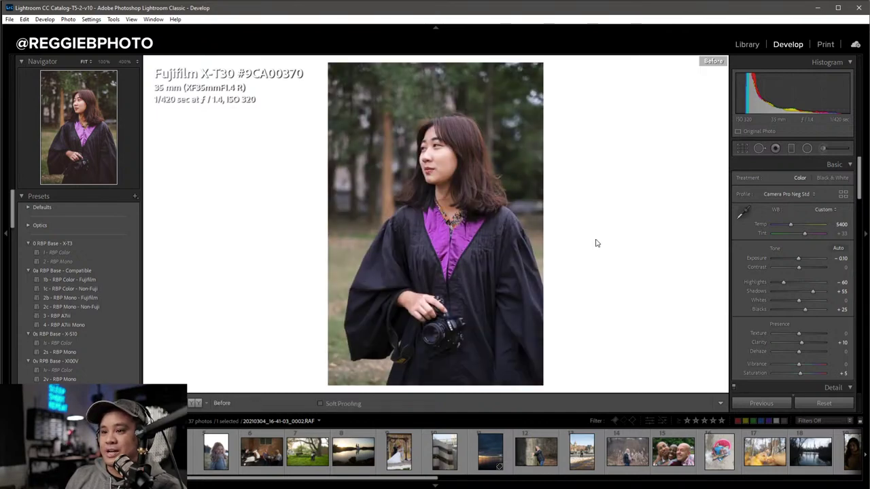
{"action": "key", "text": "backslash"}
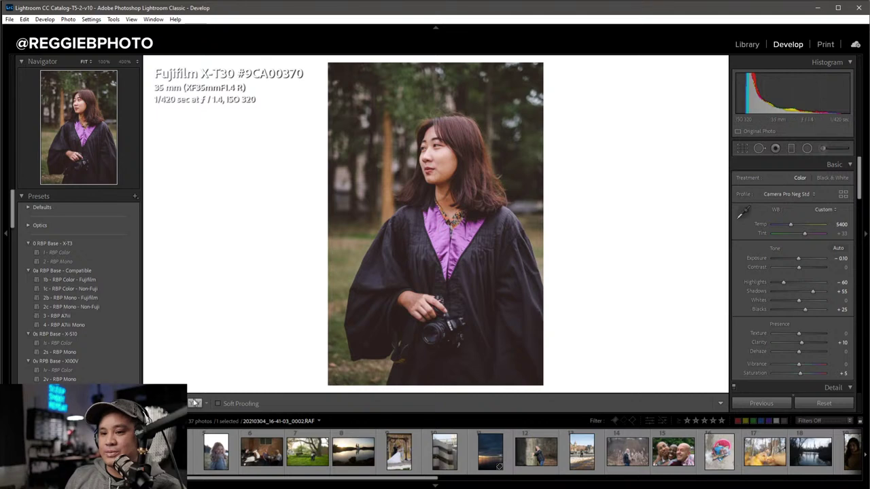
{"action": "left_click", "coordinate": [204, 406]}
{"action": "left_click", "coordinate": [221, 413]}
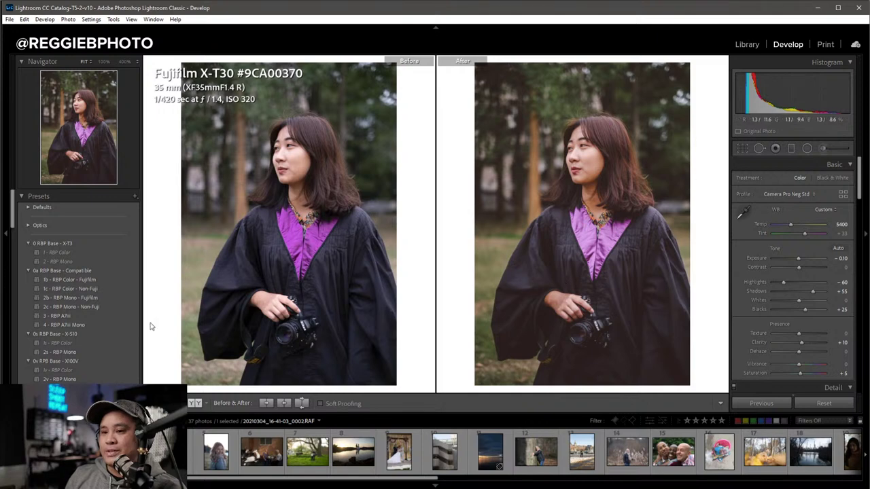
Compare Color Fade 9, 5 and 11 presets and settle on Color Fade 11 (Default).
{"action": "scroll", "coordinate": [45, 315], "scroll_direction": "down", "scroll_amount": 5}
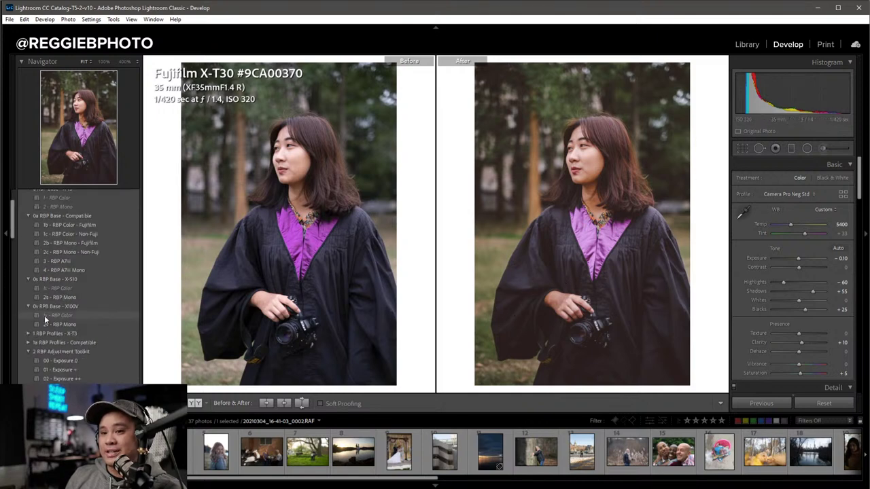
{"action": "scroll", "coordinate": [45, 315], "scroll_direction": "down", "scroll_amount": 3}
{"action": "scroll", "coordinate": [45, 315], "scroll_direction": "down", "scroll_amount": 2}
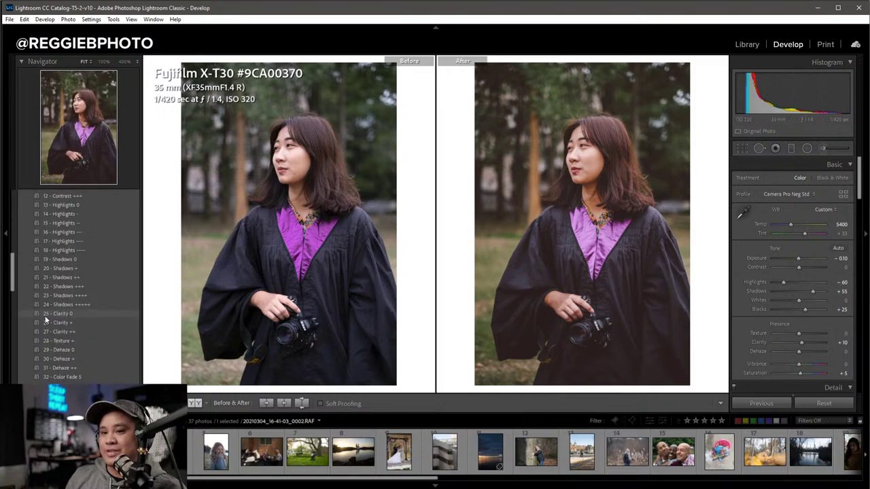
{"action": "scroll", "coordinate": [45, 315], "scroll_direction": "down", "scroll_amount": 2}
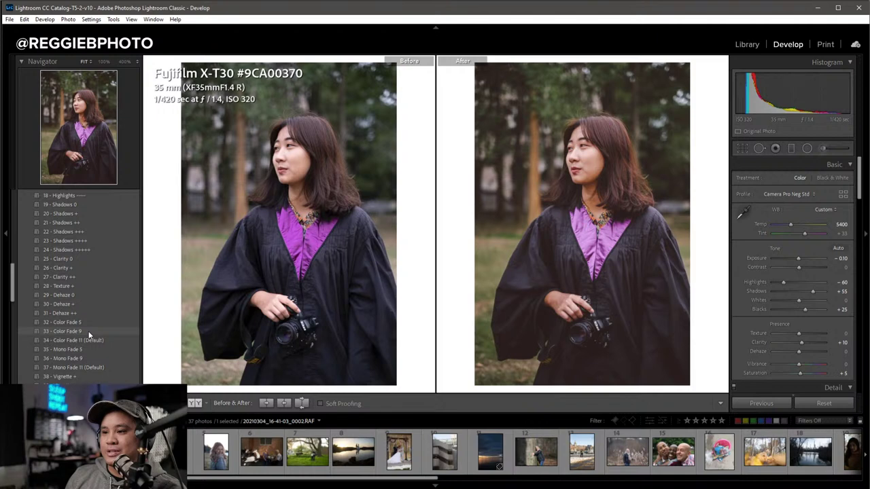
{"action": "left_click", "coordinate": [88, 331]}
{"action": "left_click", "coordinate": [87, 323]}
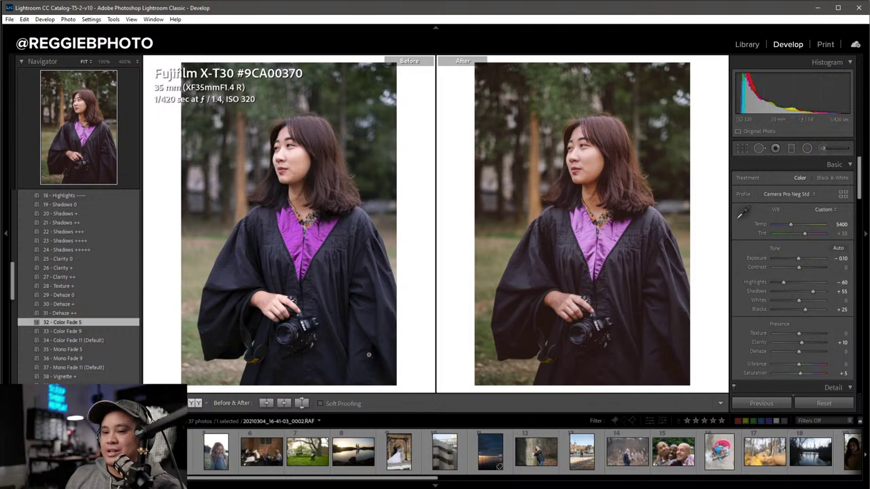
{"action": "left_click", "coordinate": [87, 342]}
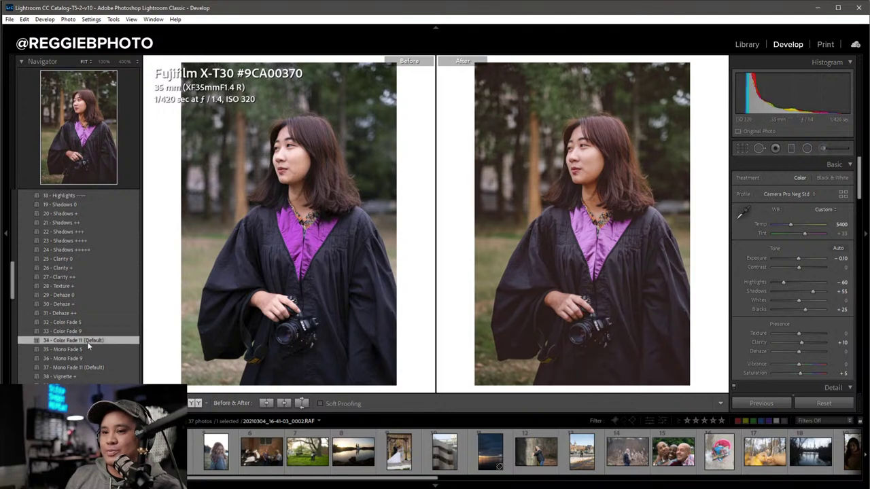
{"action": "left_click", "coordinate": [87, 325]}
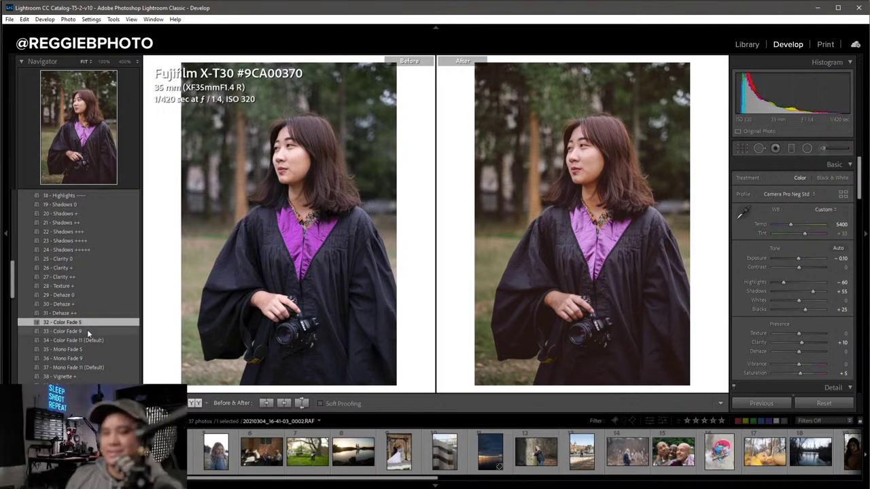
{"action": "left_click", "coordinate": [91, 340]}
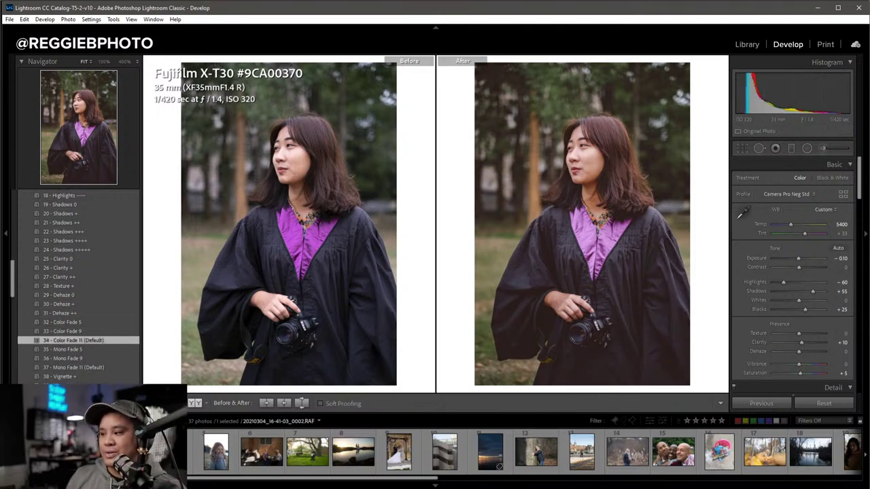
Peek at the next photo, then return to the Library grid.
{"action": "key", "text": "Right"}
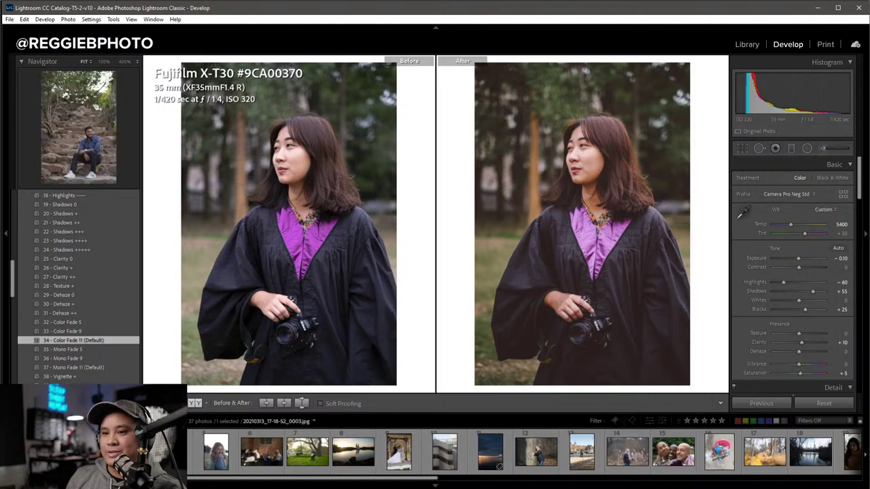
{"action": "key", "text": "Left"}
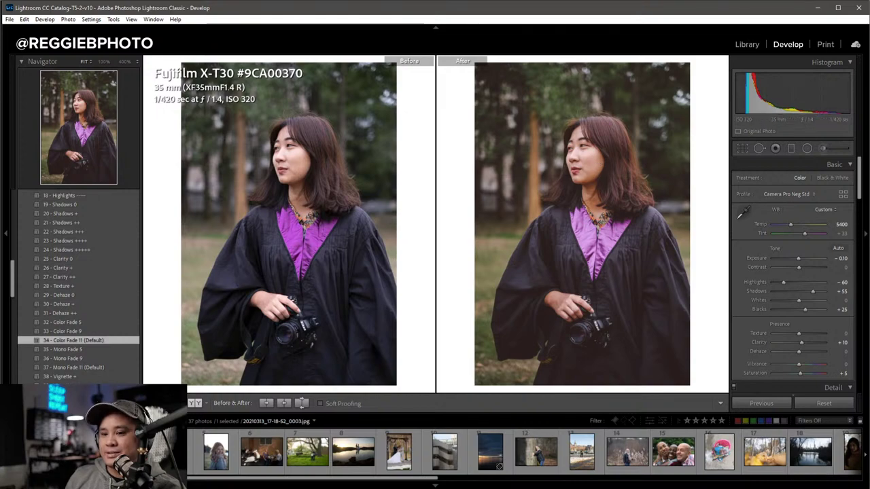
{"action": "key", "text": "g"}
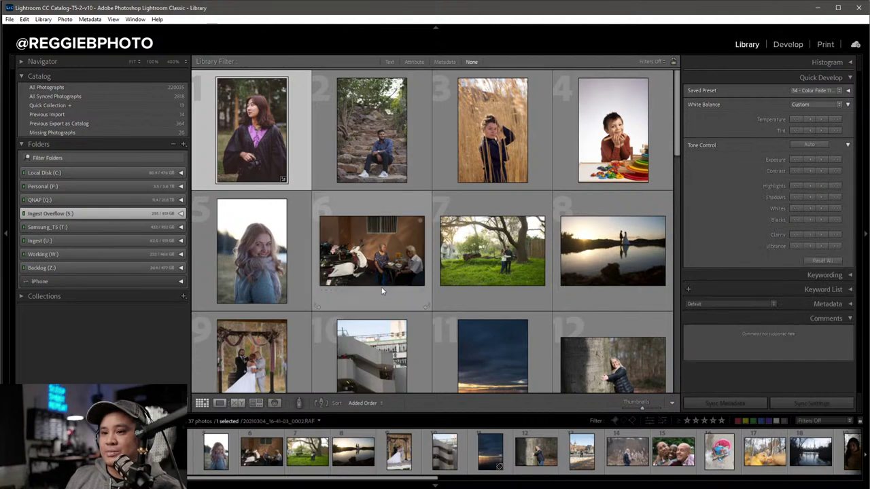
Open the cat-in-leaves photo 20201023_12-31-59_0018.dng enlarged and switch it to Develop.
{"action": "scroll", "coordinate": [427, 279], "scroll_direction": "down", "scroll_amount": 2}
{"action": "scroll", "coordinate": [427, 278], "scroll_direction": "down", "scroll_amount": 3}
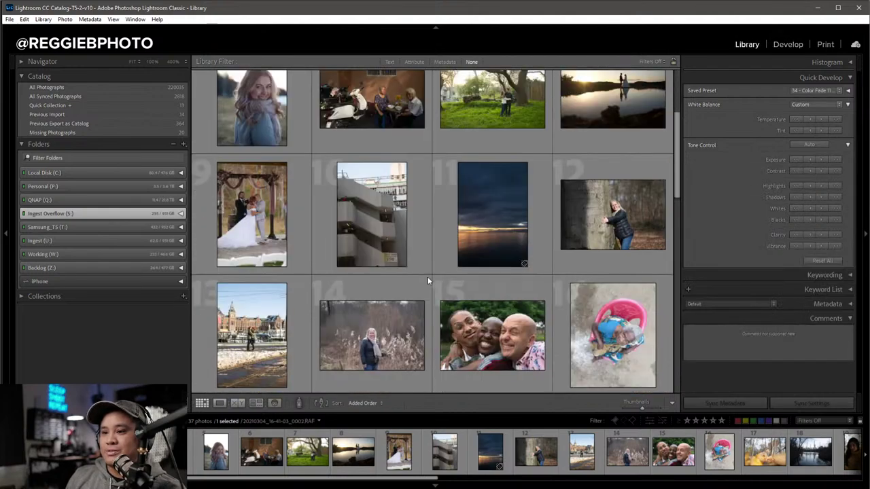
{"action": "scroll", "coordinate": [428, 277], "scroll_direction": "down", "scroll_amount": 2}
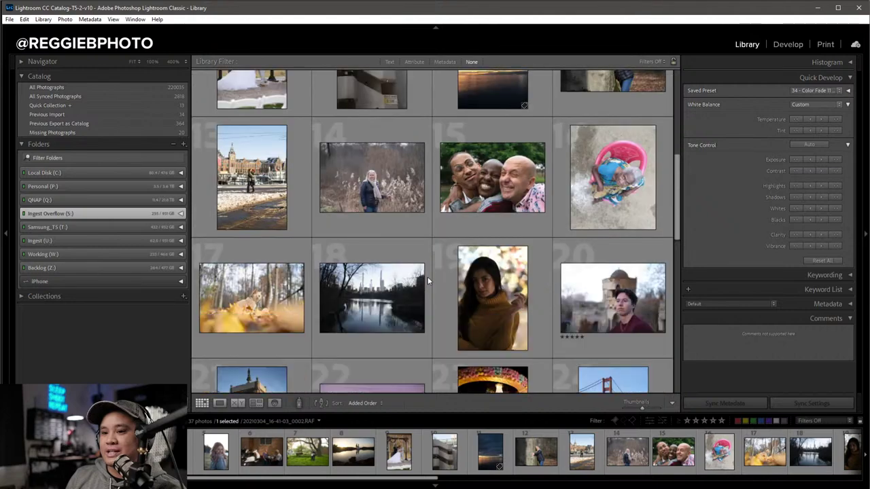
{"action": "double_click", "coordinate": [256, 306]}
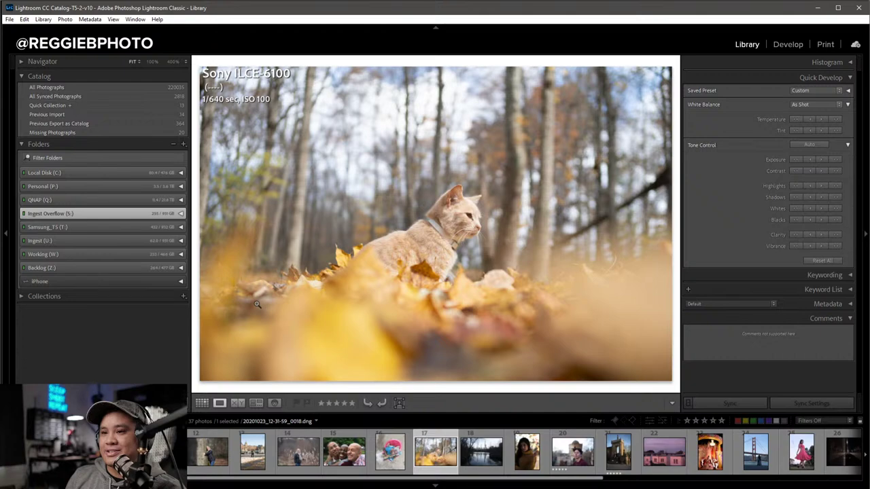
{"action": "key", "text": "d"}
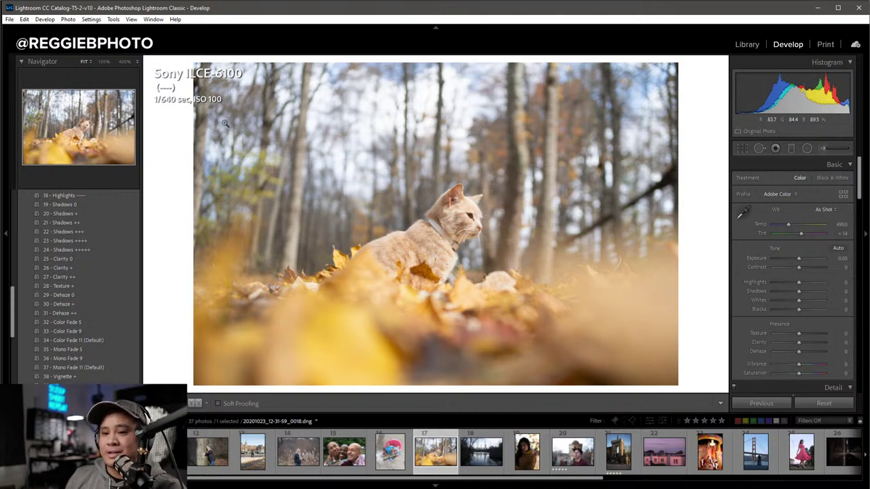
{"action": "right_click", "coordinate": [706, 202]}
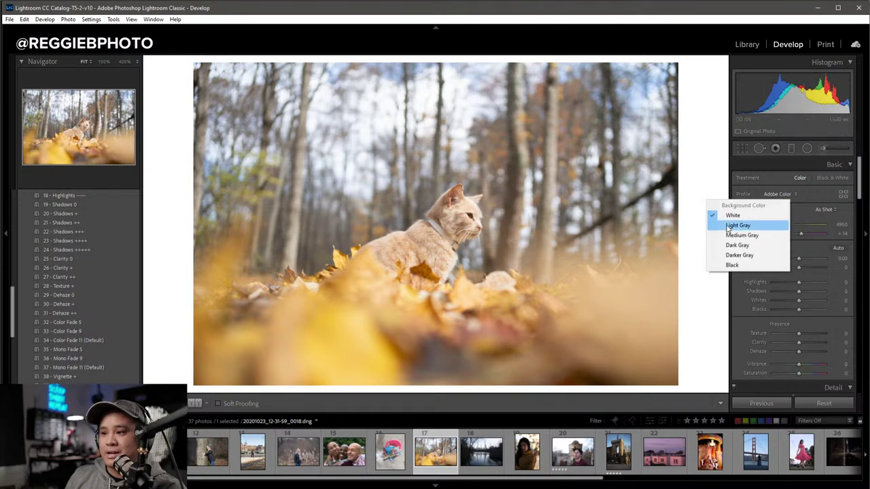
{"action": "right_click", "coordinate": [703, 179]}
{"action": "right_click", "coordinate": [707, 157]}
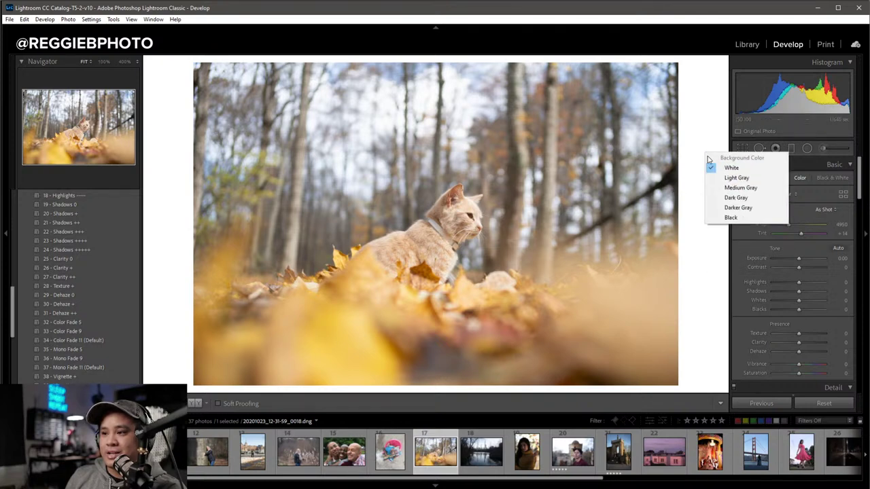
{"action": "left_click", "coordinate": [739, 187]}
{"action": "right_click", "coordinate": [715, 217]}
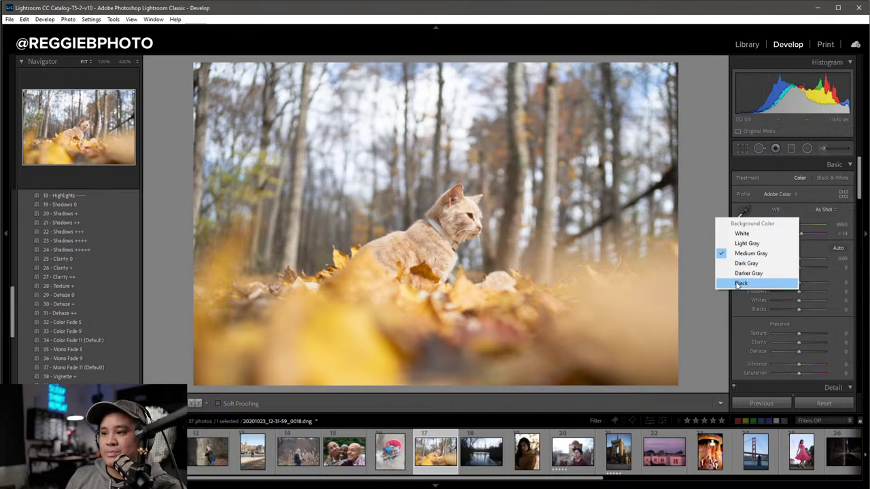
{"action": "left_click", "coordinate": [741, 282]}
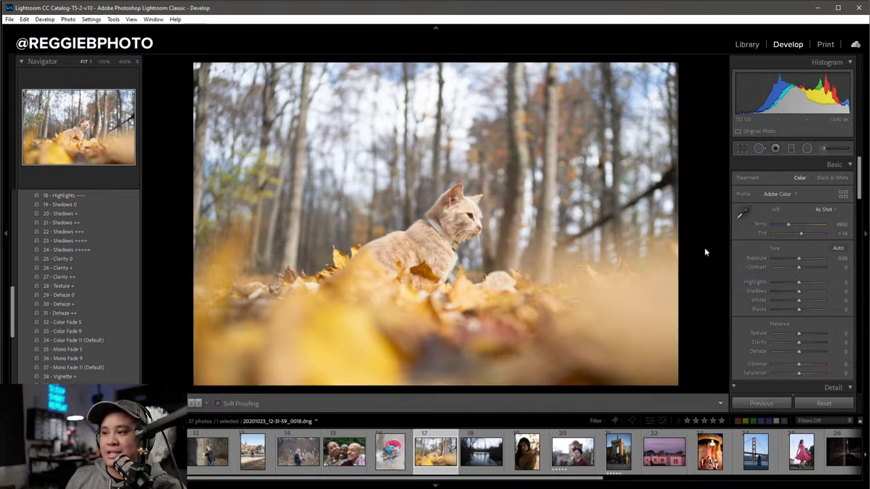
{"action": "right_click", "coordinate": [704, 249]}
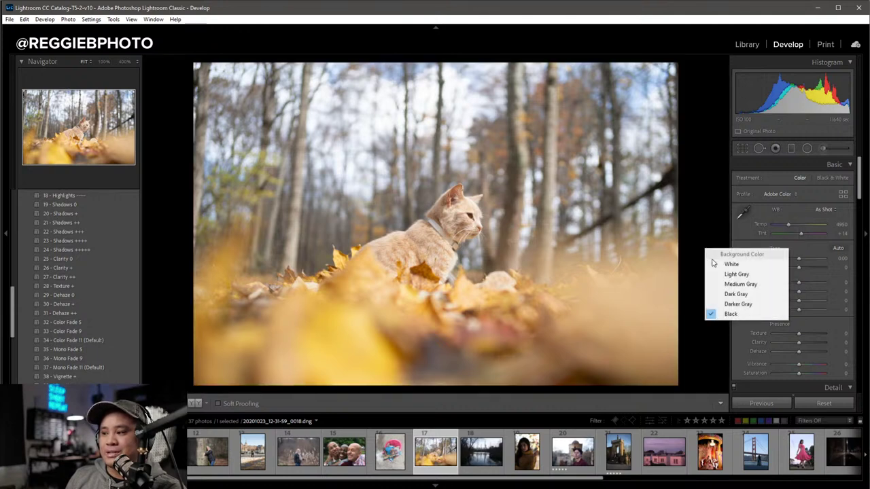
{"action": "left_click", "coordinate": [729, 285]}
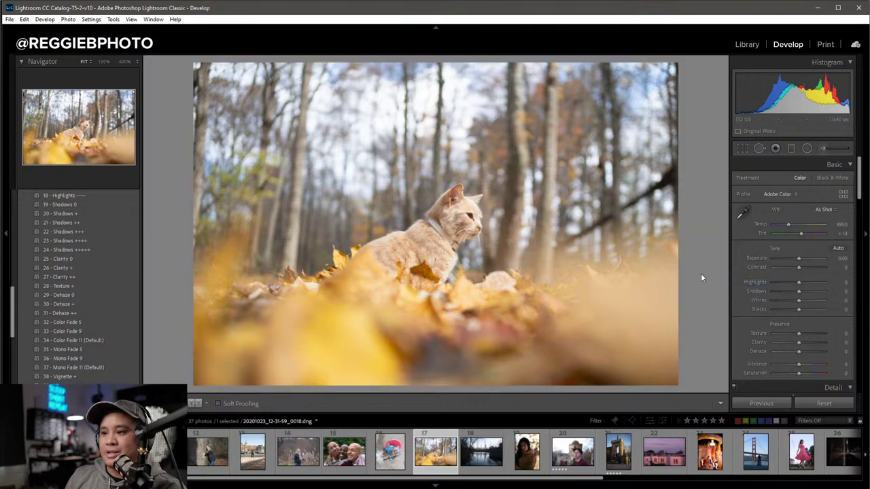
{"action": "right_click", "coordinate": [712, 272]}
{"action": "left_click", "coordinate": [737, 286]}
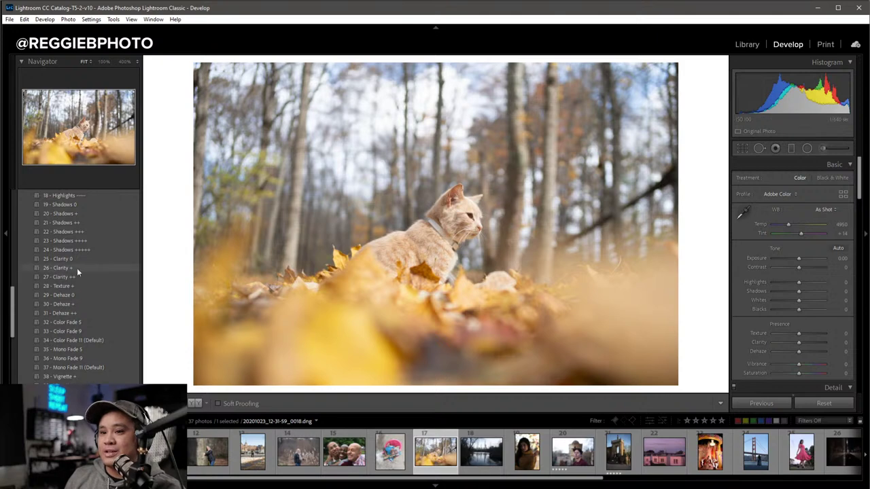
Show the info overlay and apply the 1c - RBP Color - Non-Fuji preset to the cat photo.
{"action": "scroll", "coordinate": [79, 268], "scroll_direction": "up", "scroll_amount": 5}
{"action": "scroll", "coordinate": [79, 267], "scroll_direction": "up", "scroll_amount": 3}
{"action": "scroll", "coordinate": [79, 267], "scroll_direction": "up", "scroll_amount": 4}
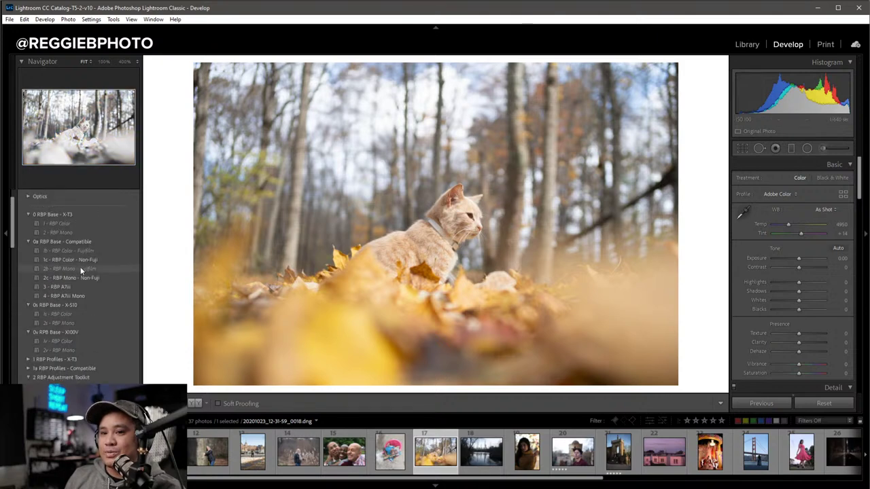
{"action": "key", "text": "i"}
{"action": "key", "text": "i"}
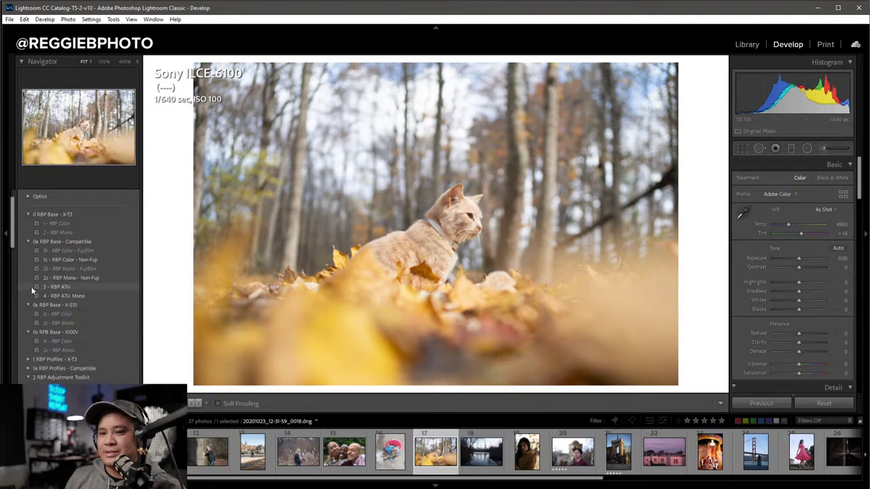
{"action": "left_click", "coordinate": [84, 260]}
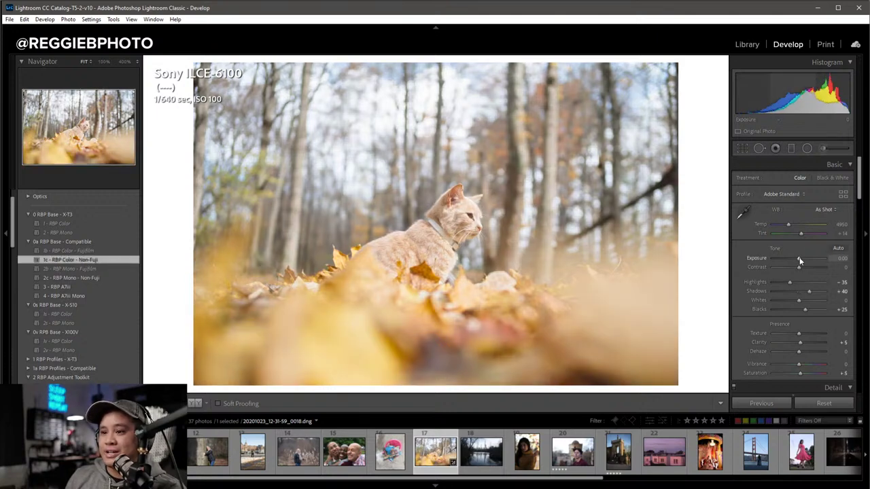
Set Exposure -0.60, Contrast +15, Highlights -55, Shadows +45, Temp 5200 and Tint +15.
{"action": "scroll", "coordinate": [800, 260], "scroll_direction": "down", "scroll_amount": 4}
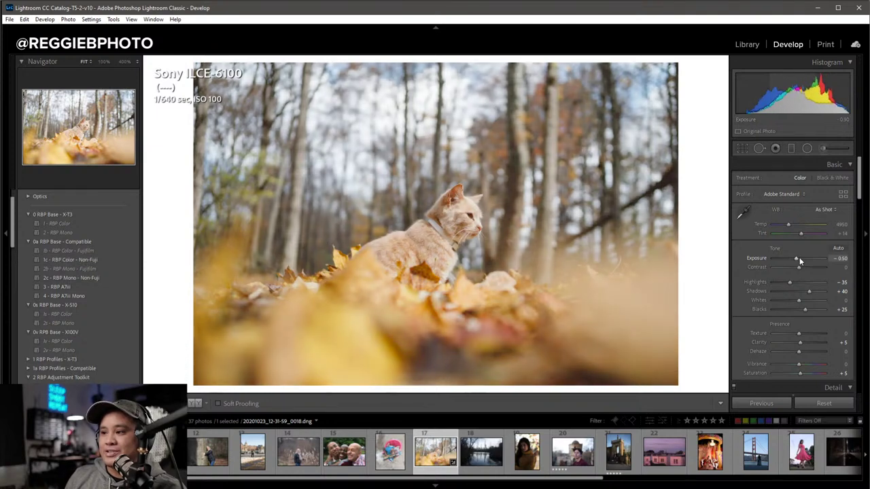
{"action": "scroll", "coordinate": [790, 286], "scroll_direction": "down", "scroll_amount": 2}
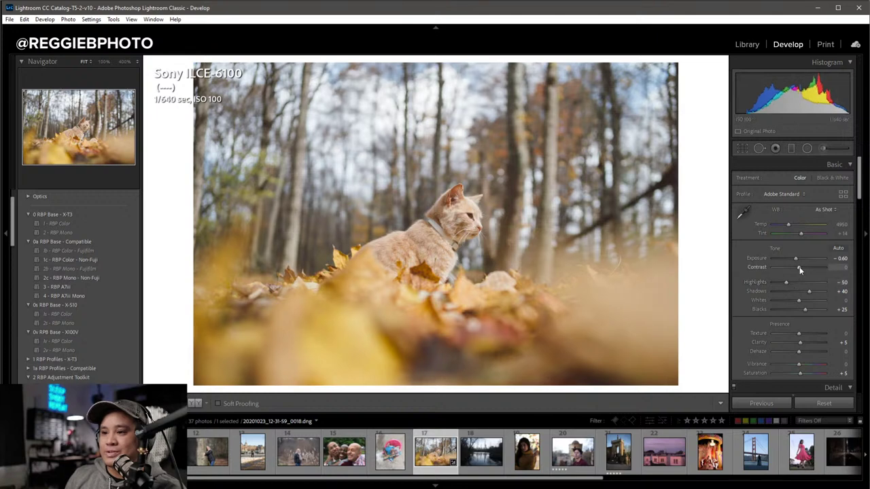
{"action": "scroll", "coordinate": [799, 269], "scroll_direction": "up", "scroll_amount": 2}
{"action": "scroll", "coordinate": [800, 270], "scroll_direction": "up", "scroll_amount": 1}
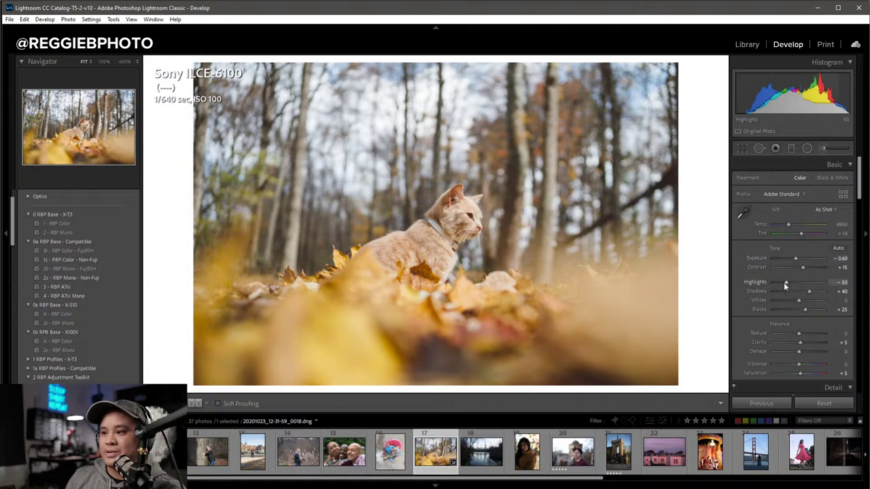
{"action": "scroll", "coordinate": [783, 282], "scroll_direction": "down", "scroll_amount": 1}
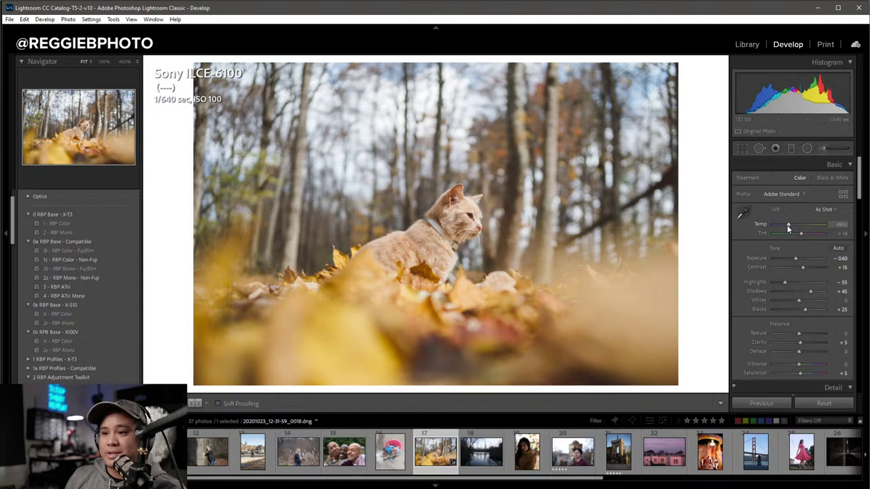
{"action": "scroll", "coordinate": [787, 225], "scroll_direction": "up", "scroll_amount": 5}
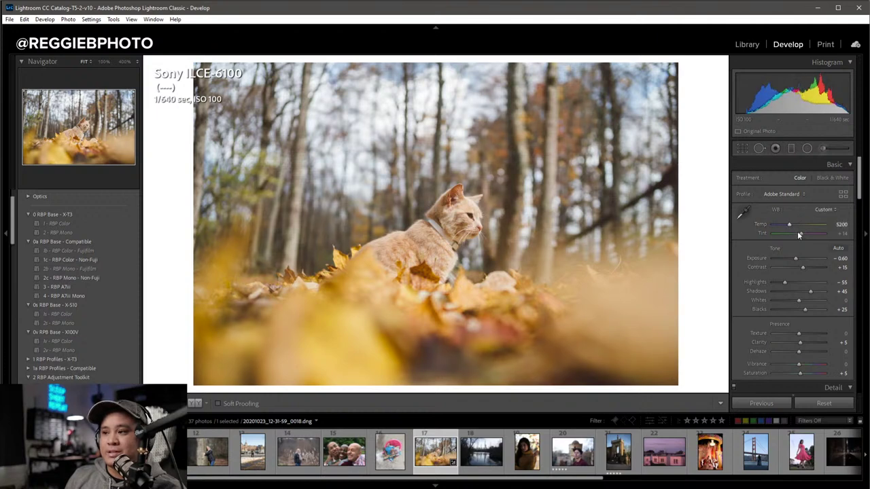
{"action": "scroll", "coordinate": [802, 236], "scroll_direction": "up", "scroll_amount": 5}
{"action": "left_click", "coordinate": [830, 233]}
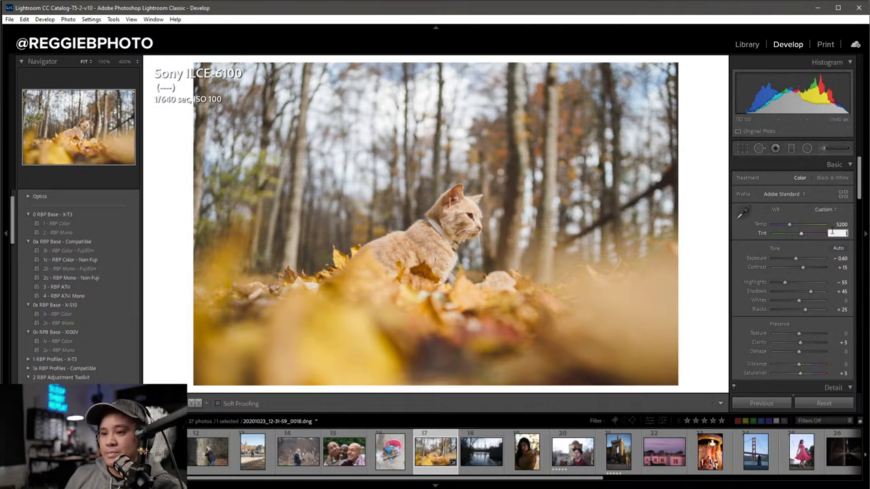
{"action": "type", "text": "15"}
{"action": "key", "text": "Return"}
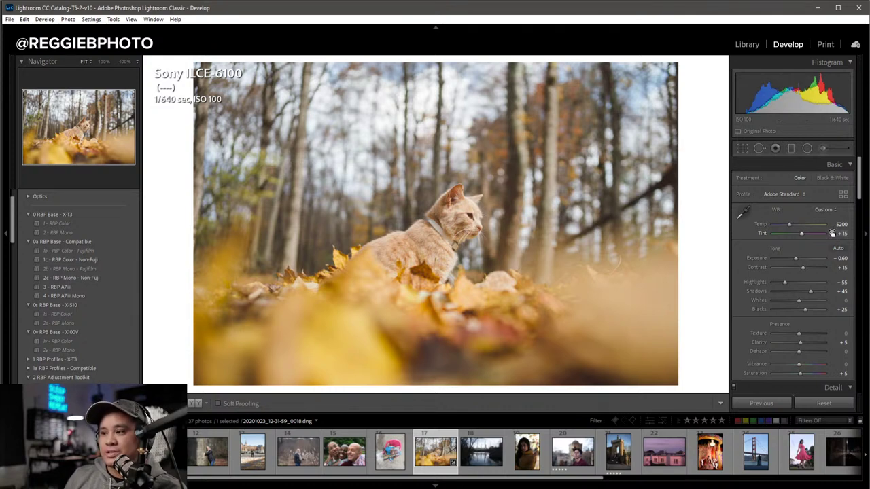
Add graduated burn filters darkening the cat photo's top, left and right edges.
{"action": "left_click", "coordinate": [791, 149]}
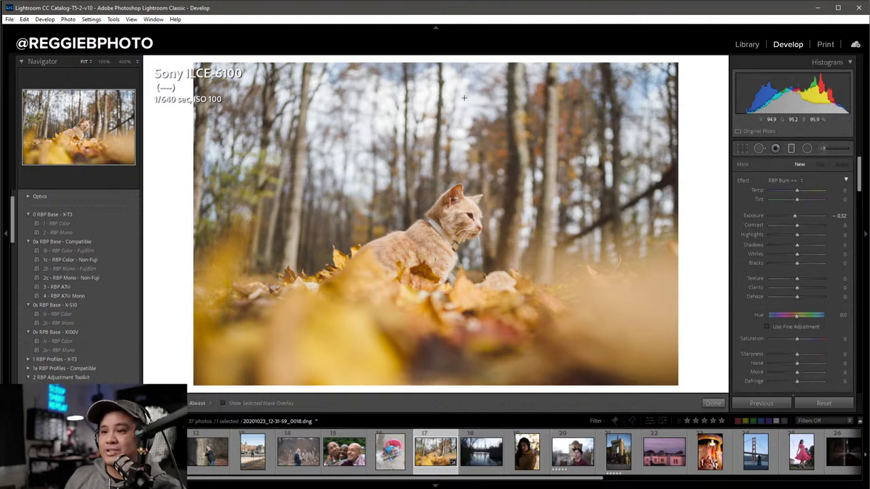
{"action": "left_click_drag", "start_coordinate": [464, 98], "coordinate": [466, 267]}
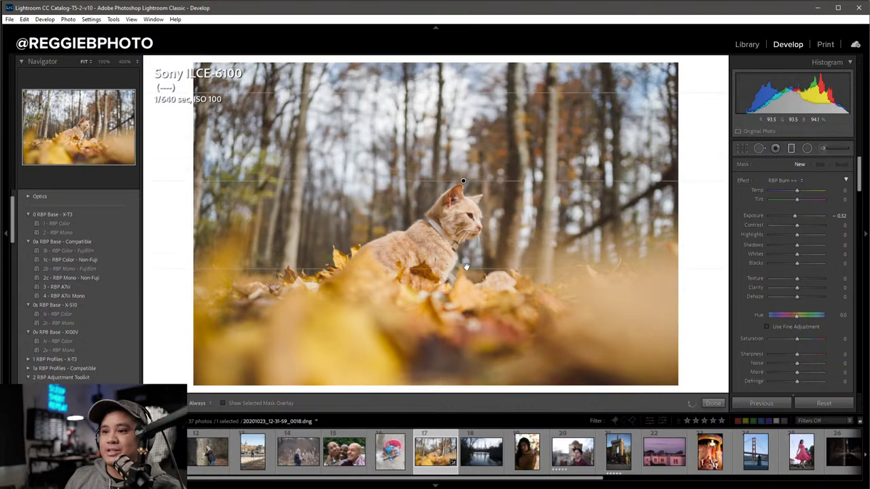
{"action": "left_click_drag", "start_coordinate": [462, 181], "coordinate": [457, 149]}
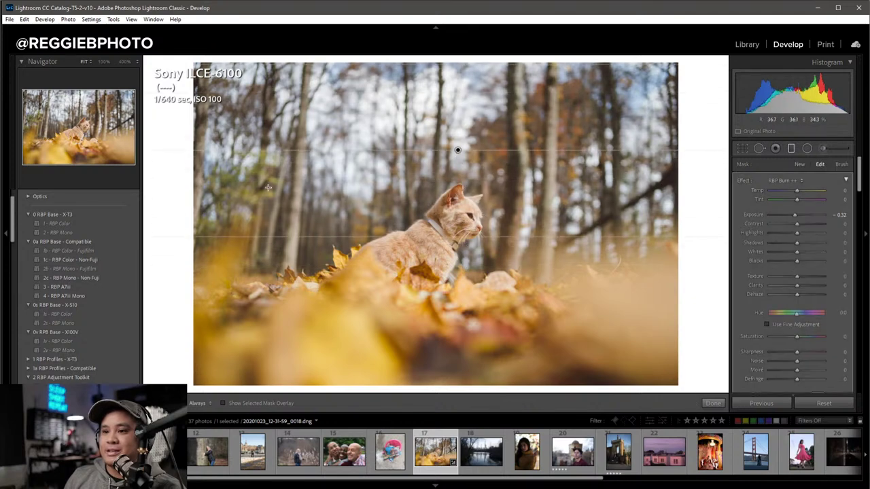
{"action": "left_click_drag", "start_coordinate": [268, 188], "coordinate": [418, 207]}
{"action": "left_click_drag", "start_coordinate": [610, 217], "coordinate": [428, 224]}
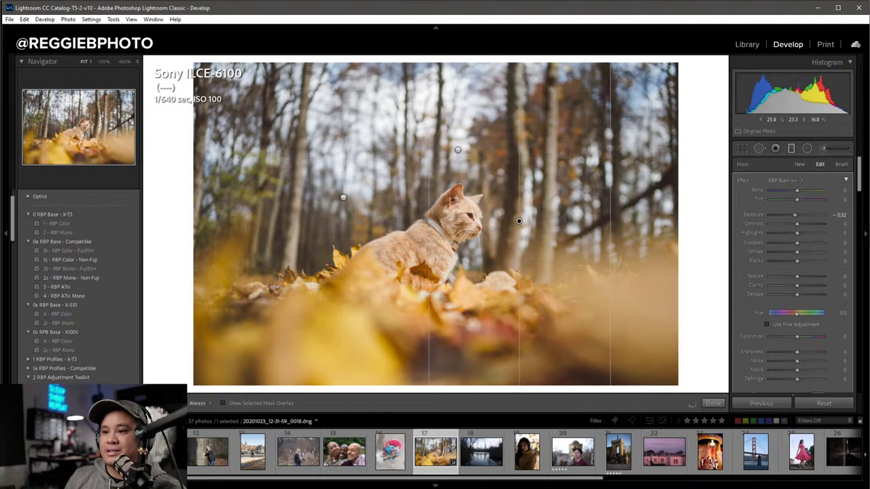
{"action": "left_click_drag", "start_coordinate": [519, 221], "coordinate": [535, 221]}
Add bottom, top and diagonal burn filters, easing one to Exposure -0.22.
{"action": "left_click_drag", "start_coordinate": [459, 367], "coordinate": [513, 214]}
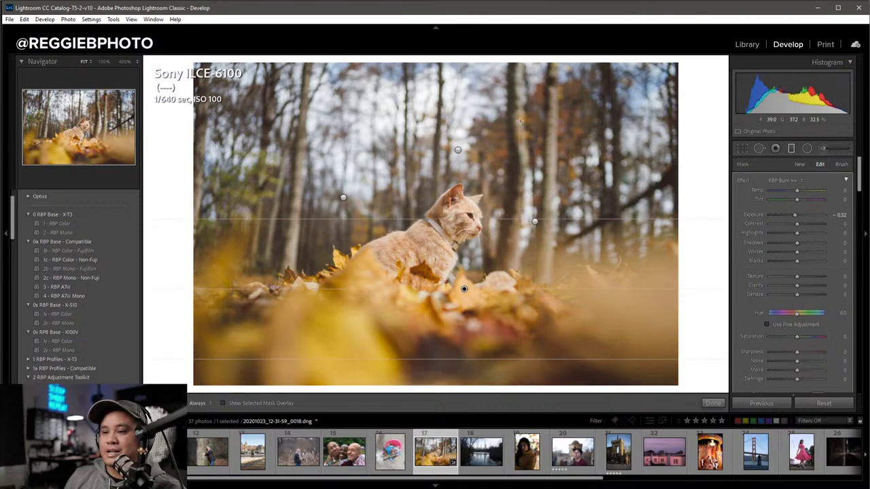
{"action": "left_click_drag", "start_coordinate": [459, 75], "coordinate": [441, 267]}
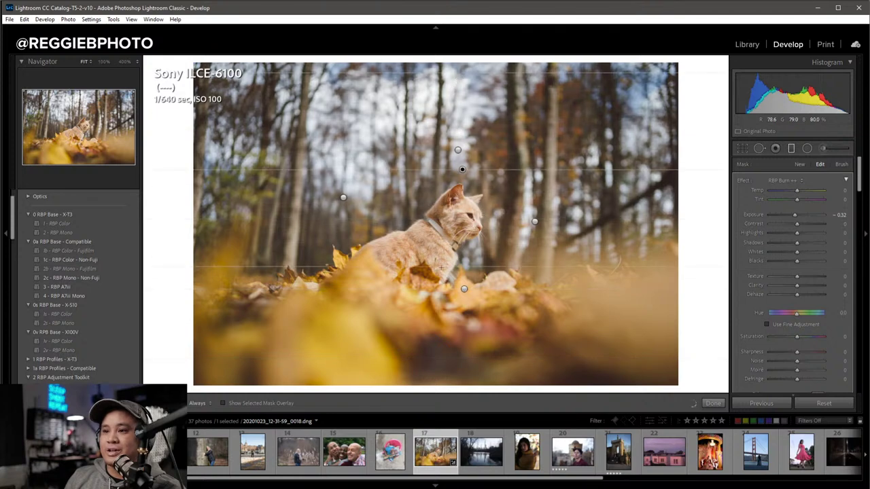
{"action": "left_click_drag", "start_coordinate": [462, 169], "coordinate": [440, 135]}
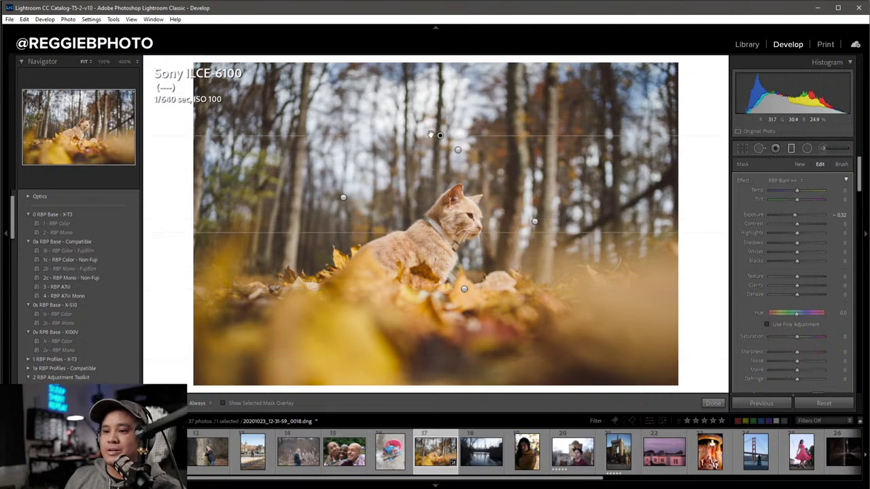
{"action": "mouse_move", "coordinate": [292, 117]}
{"action": "left_mouse_down"}
{"action": "mouse_move", "coordinate": [389, 253]}
{"action": "mouse_move", "coordinate": [383, 221]}
{"action": "left_mouse_up"}
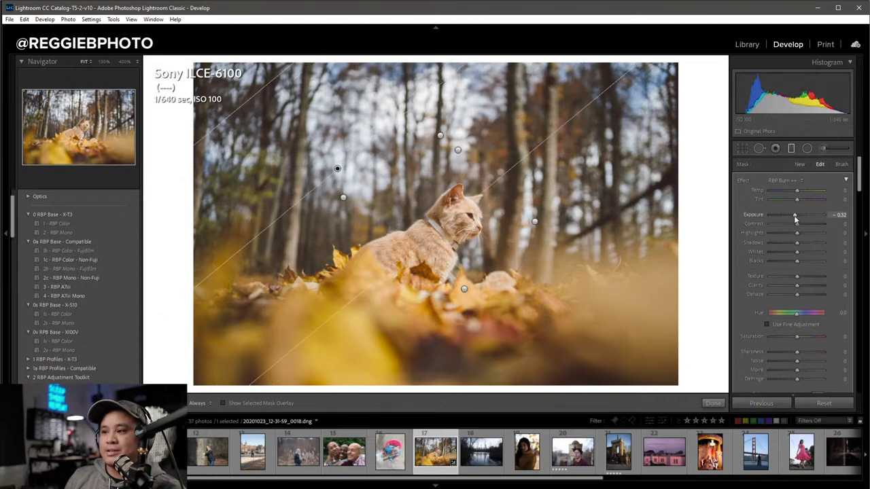
{"action": "left_click_drag", "start_coordinate": [795, 218], "coordinate": [796, 218]}
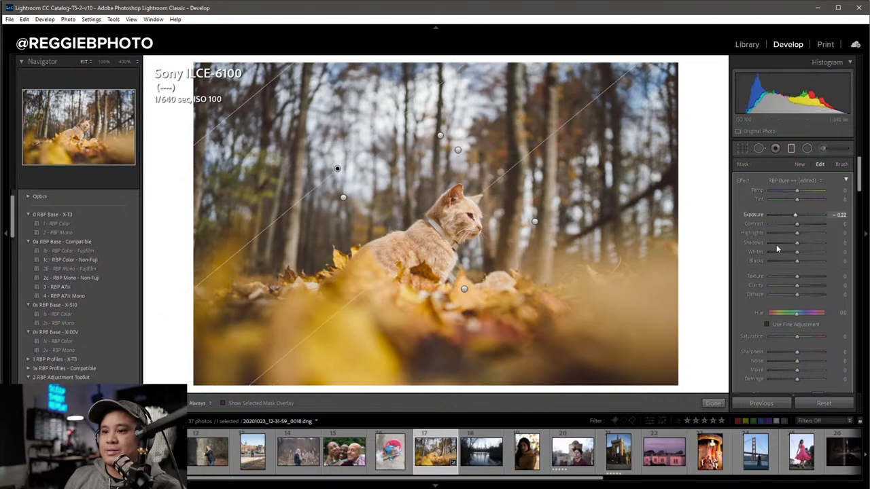
{"action": "left_click", "coordinate": [712, 403]}
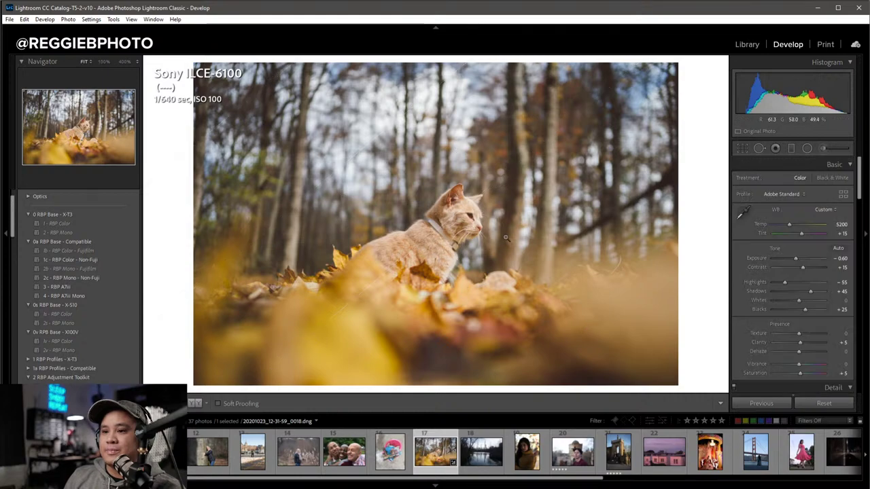
{"action": "key", "text": "r"}
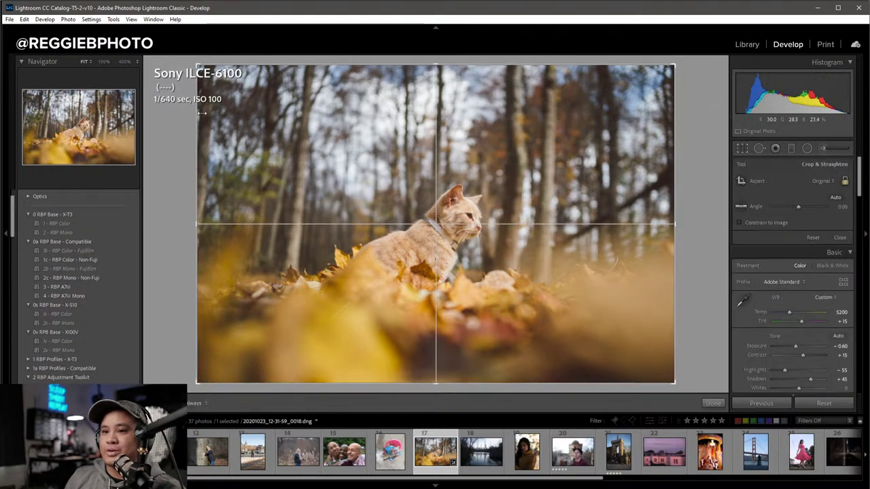
{"action": "left_click_drag", "start_coordinate": [199, 114], "coordinate": [220, 116]}
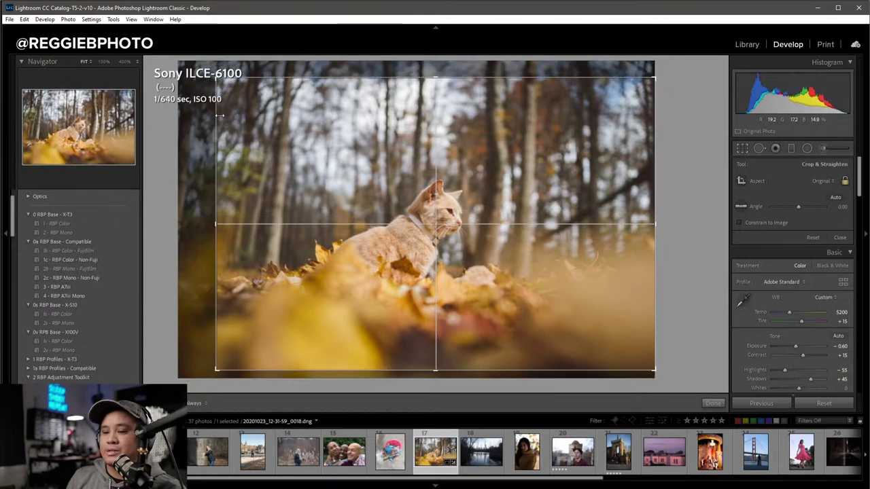
{"action": "key", "text": "Return"}
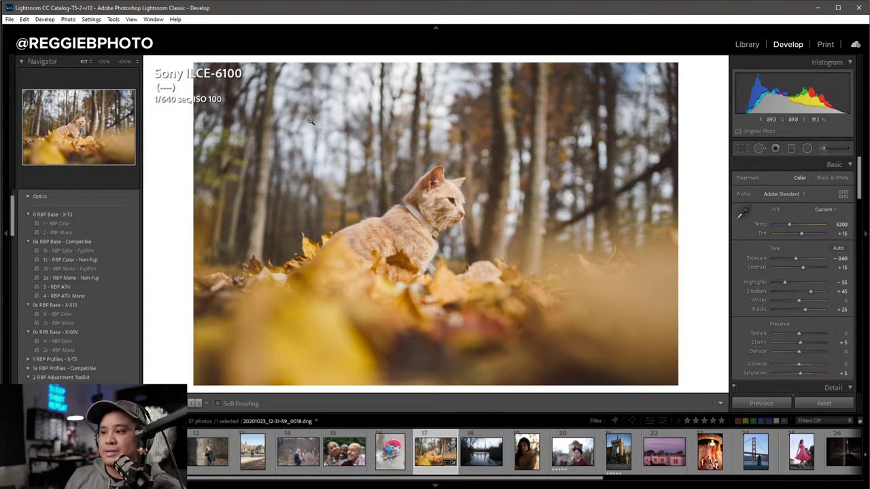
{"action": "key", "text": "i"}
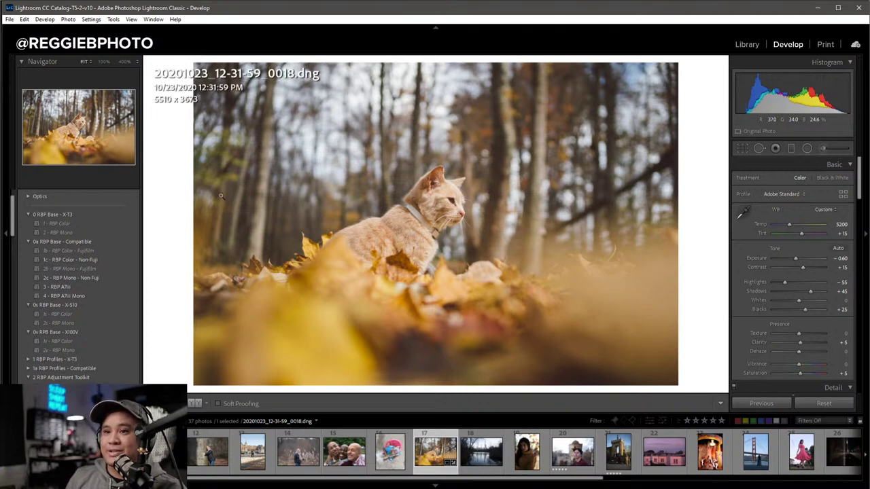
{"action": "key", "text": "i"}
{"action": "key", "text": "i"}
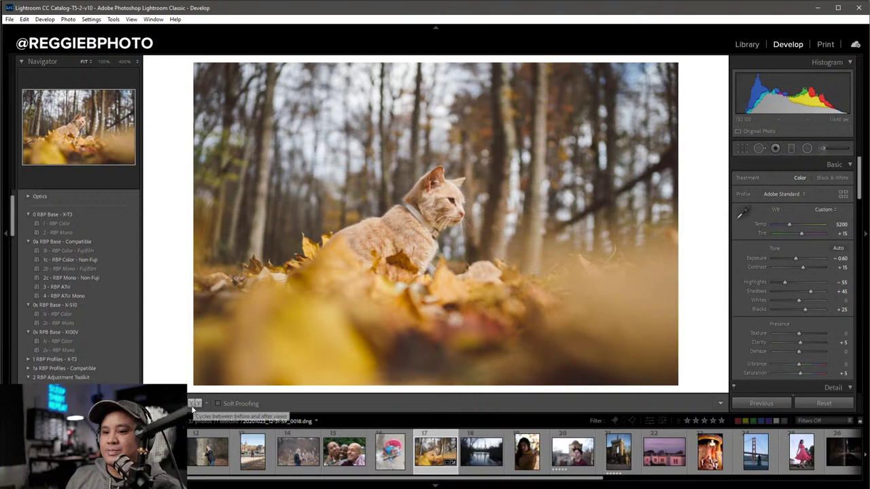
{"action": "left_click", "coordinate": [207, 404]}
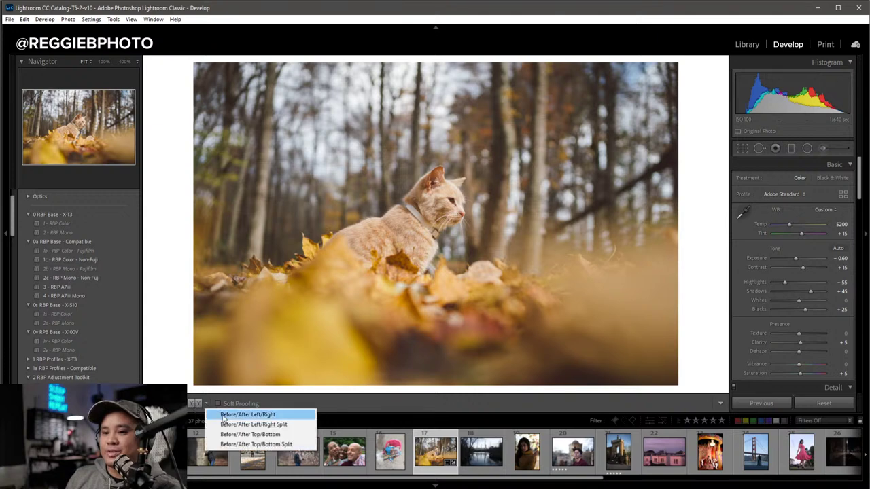
{"action": "left_click", "coordinate": [223, 416]}
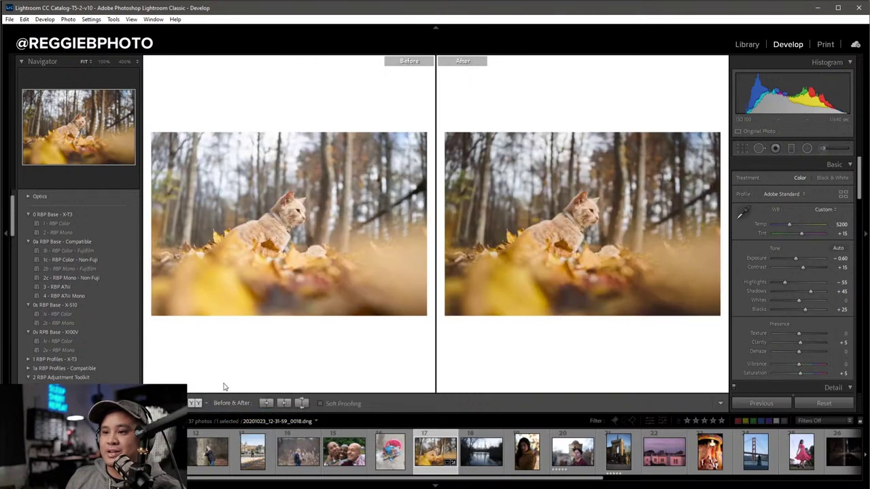
{"action": "key", "text": "y"}
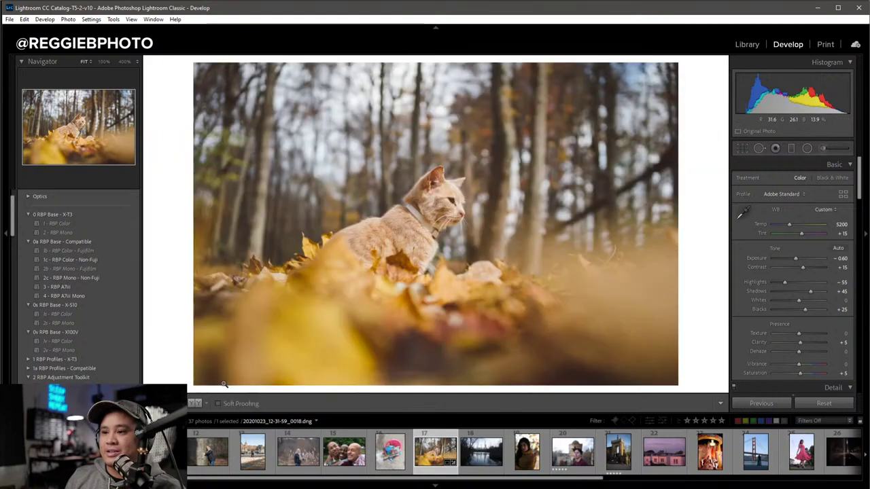
{"action": "key", "text": "backslash"}
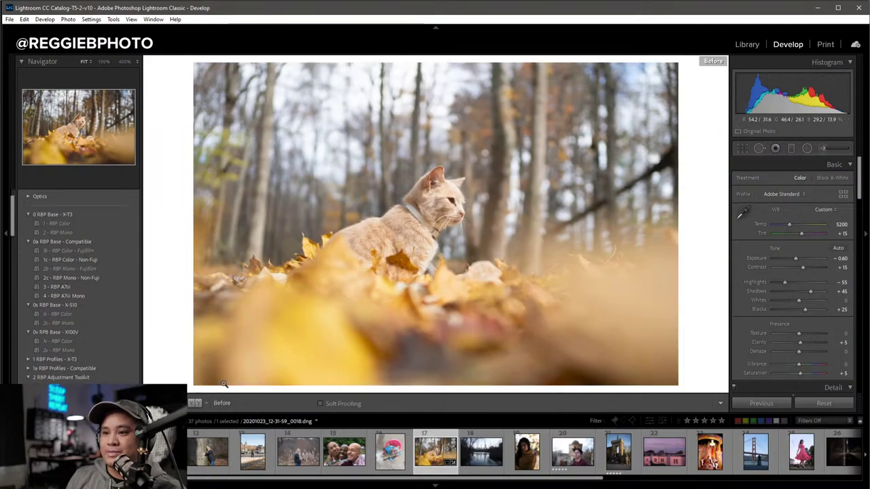
{"action": "key", "text": "backslash"}
{"action": "key", "text": "backslash"}
{"action": "key", "text": "backslash"}
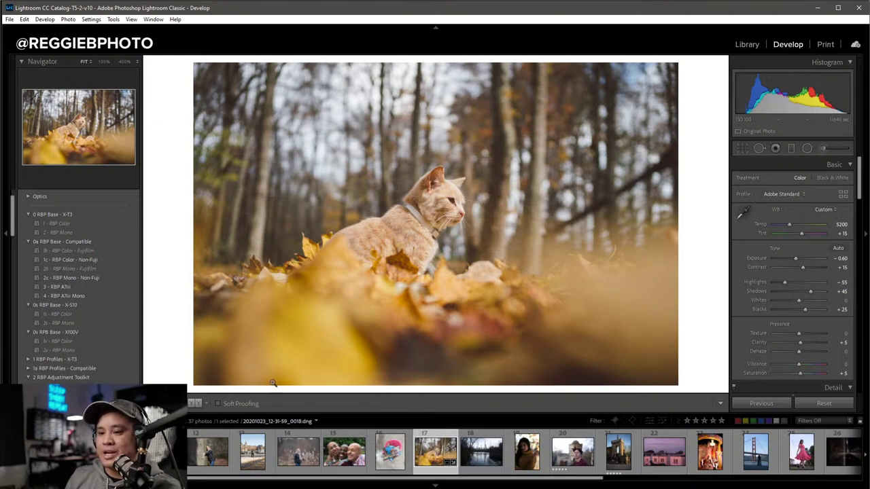
Find photo 20210313_17-29-28_0019.RAF, the skyline over the pond, in the grid and open it in Develop.
{"action": "key", "text": "g"}
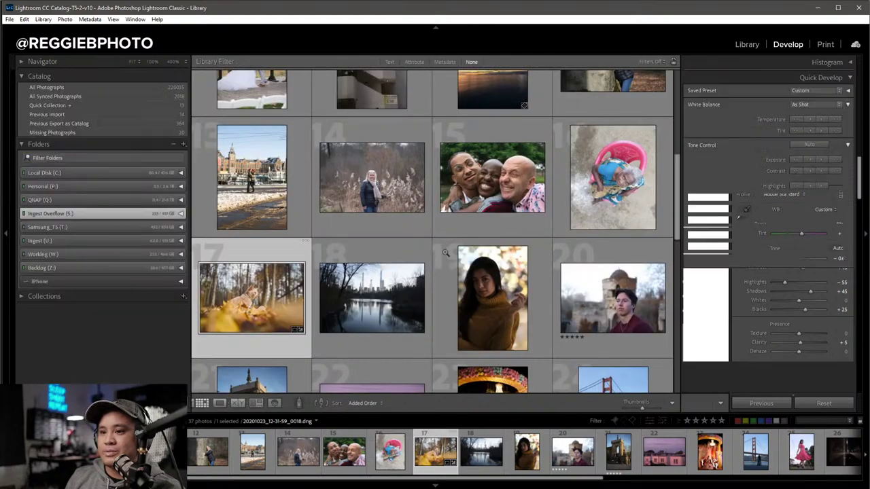
{"action": "scroll", "coordinate": [448, 273], "scroll_direction": "down", "scroll_amount": 3}
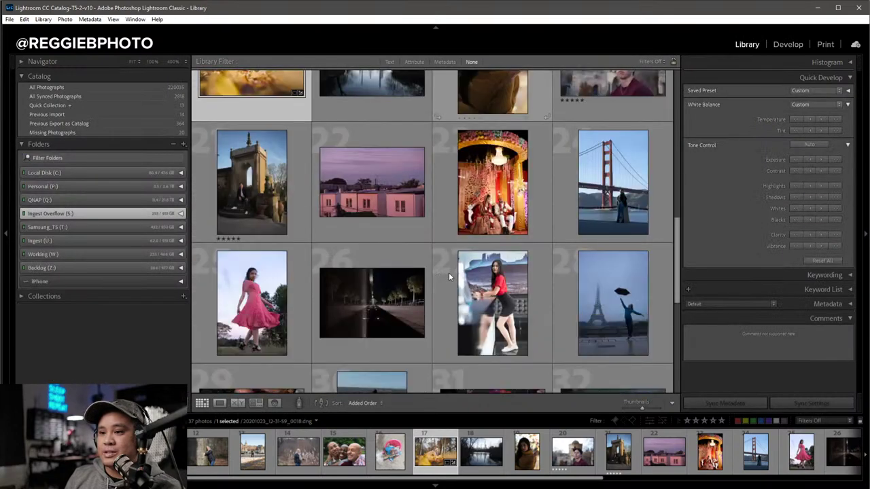
{"action": "scroll", "coordinate": [448, 272], "scroll_direction": "down", "scroll_amount": 1}
{"action": "scroll", "coordinate": [448, 272], "scroll_direction": "down", "scroll_amount": 2}
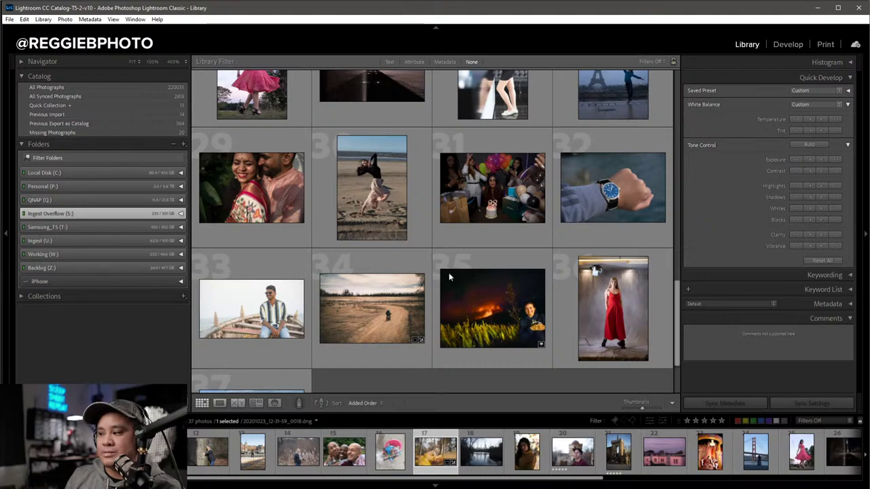
{"action": "scroll", "coordinate": [448, 272], "scroll_direction": "up", "scroll_amount": 2}
{"action": "scroll", "coordinate": [452, 273], "scroll_direction": "up", "scroll_amount": 2}
{"action": "scroll", "coordinate": [457, 274], "scroll_direction": "up", "scroll_amount": 1}
{"action": "scroll", "coordinate": [456, 272], "scroll_direction": "up", "scroll_amount": 2}
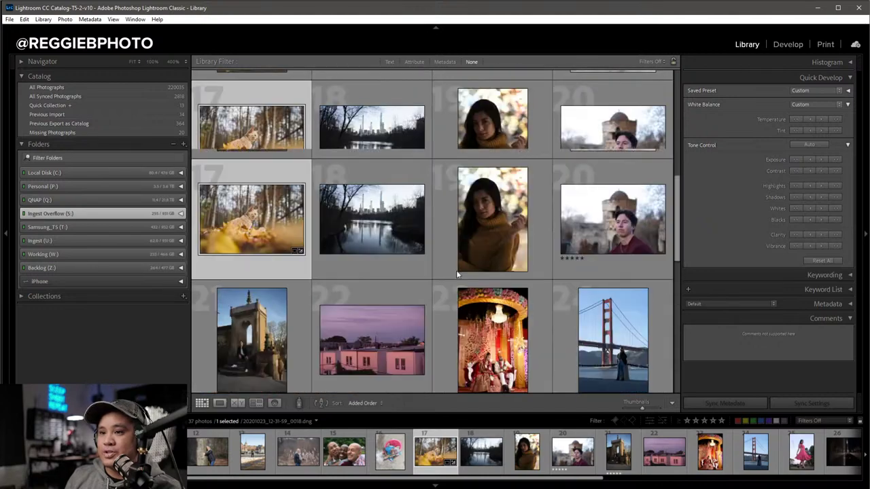
{"action": "double_click", "coordinate": [393, 251]}
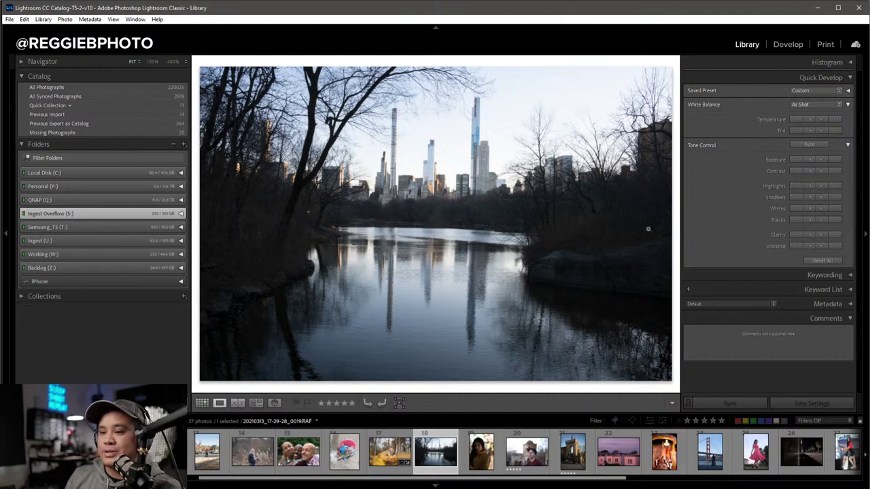
{"action": "left_click", "coordinate": [787, 44]}
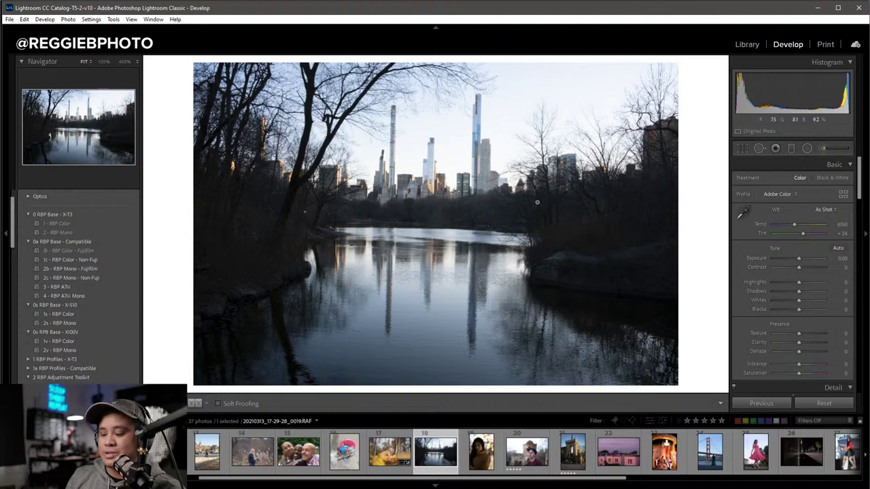
Show the camera and lens info overlay on the skyline photo.
{"action": "key", "text": "i"}
{"action": "key", "text": "i"}
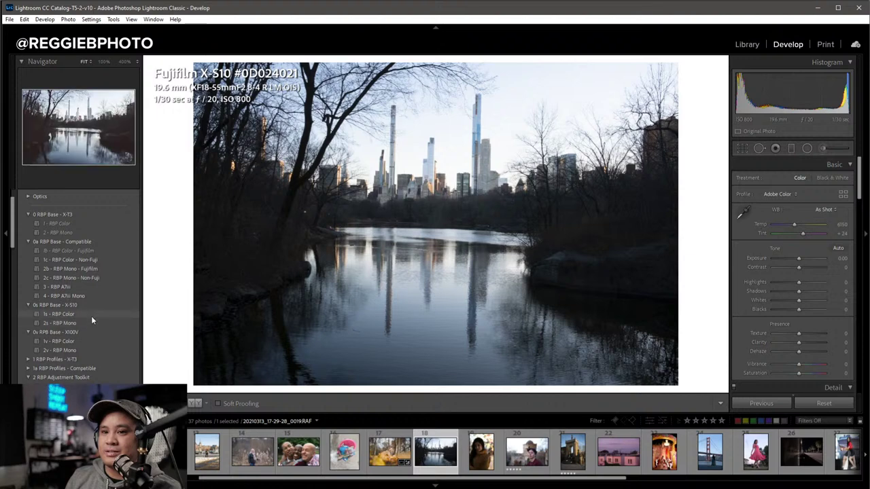
{"action": "scroll", "coordinate": [100, 315], "scroll_direction": "down", "scroll_amount": 2}
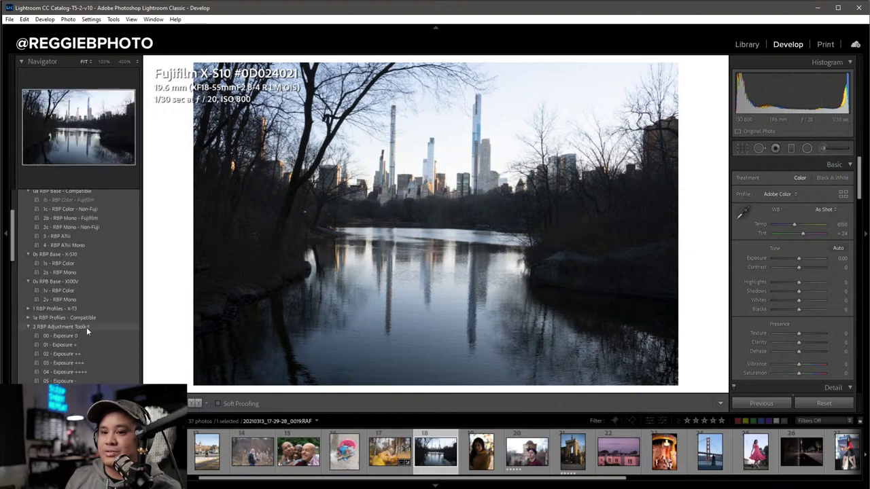
{"action": "scroll", "coordinate": [73, 337], "scroll_direction": "down", "scroll_amount": 5}
{"action": "scroll", "coordinate": [73, 337], "scroll_direction": "down", "scroll_amount": 5}
{"action": "scroll", "coordinate": [73, 337], "scroll_direction": "down", "scroll_amount": 5}
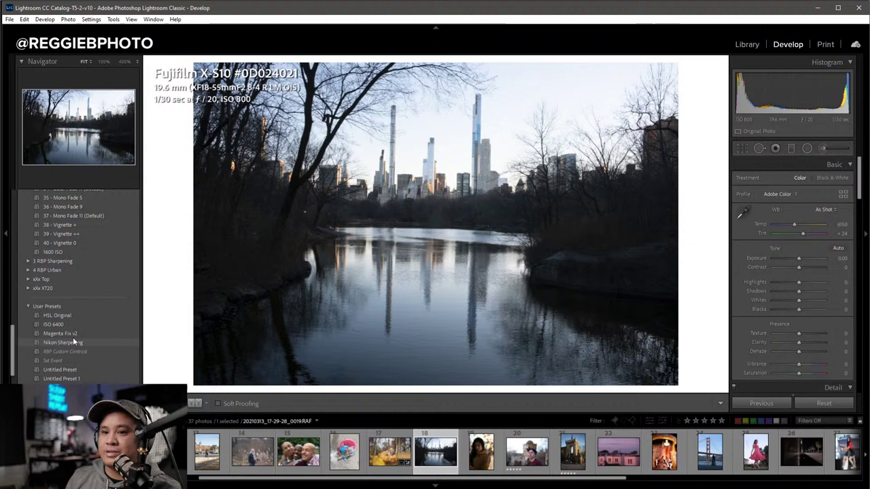
Try the 1b - RBP Urban - Fujifilm preset, then undo it.
{"action": "left_click", "coordinate": [47, 270]}
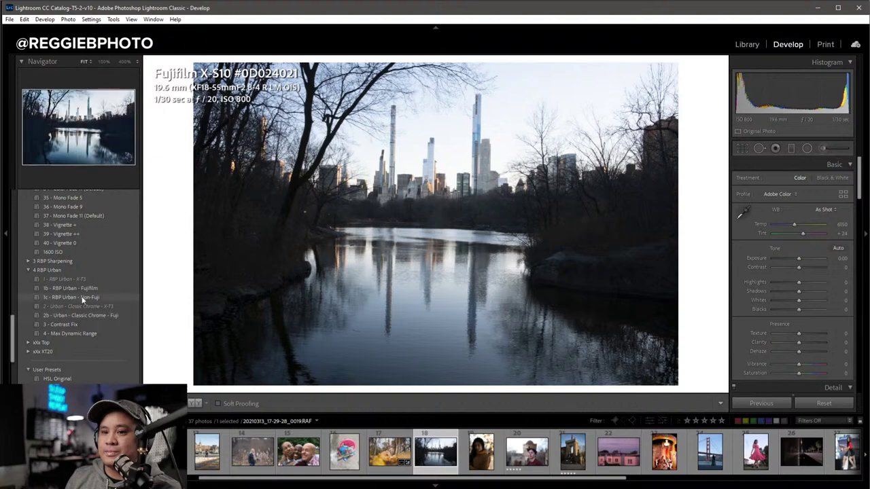
{"action": "left_click", "coordinate": [81, 290]}
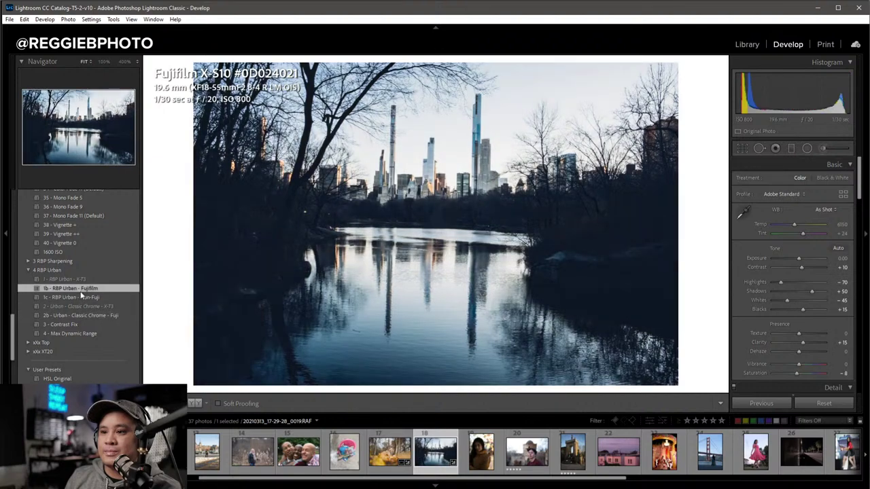
{"action": "key", "text": "ctrl+z"}
{"action": "scroll", "coordinate": [81, 292], "scroll_direction": "up", "scroll_amount": 4}
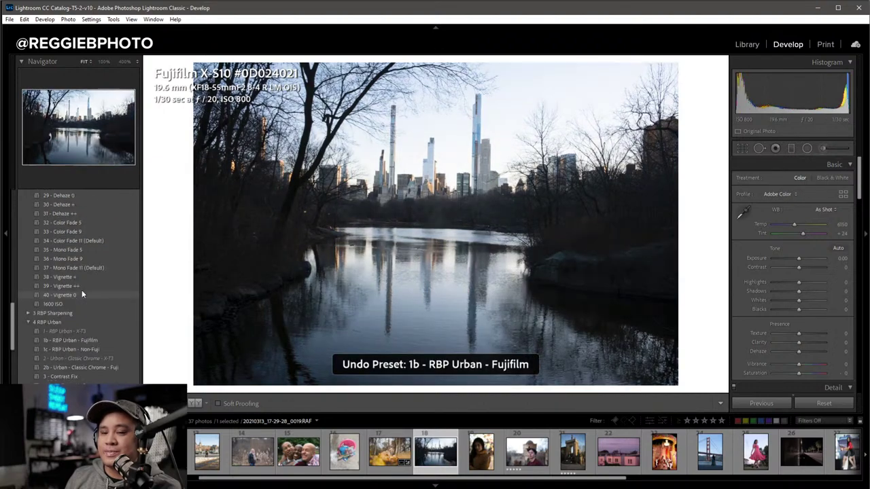
{"action": "scroll", "coordinate": [82, 290], "scroll_direction": "up", "scroll_amount": 5}
{"action": "scroll", "coordinate": [81, 290], "scroll_direction": "up", "scroll_amount": 3}
{"action": "scroll", "coordinate": [81, 290], "scroll_direction": "up", "scroll_amount": 2}
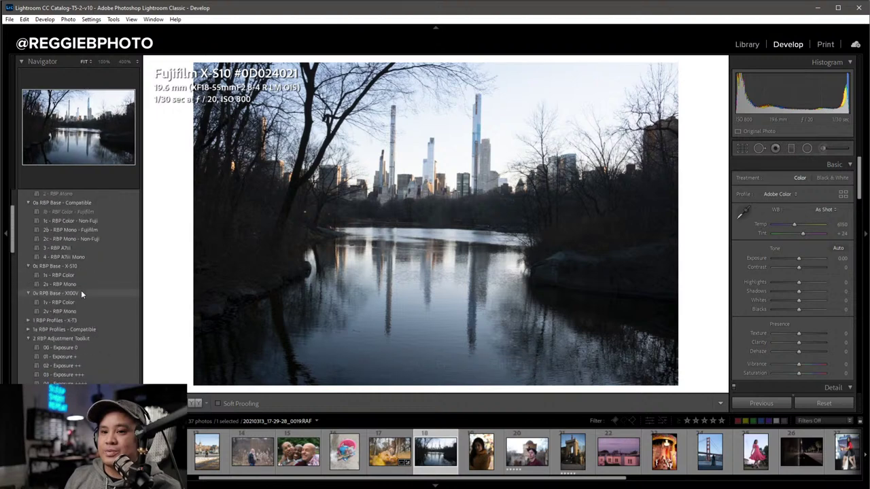
Apply the 1s - RBP Color preset and add the 32 - Color Fade 5 fade.
{"action": "left_click", "coordinate": [83, 275]}
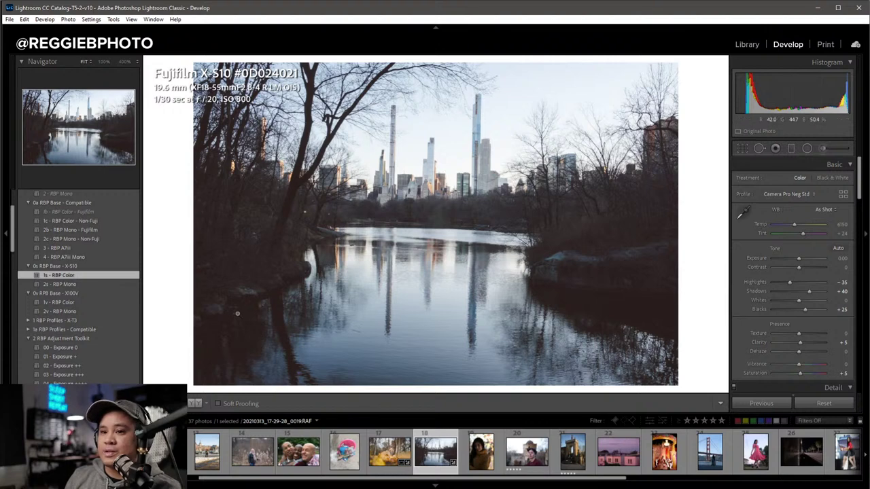
{"action": "scroll", "coordinate": [113, 313], "scroll_direction": "down", "scroll_amount": 5}
{"action": "scroll", "coordinate": [113, 312], "scroll_direction": "down", "scroll_amount": 3}
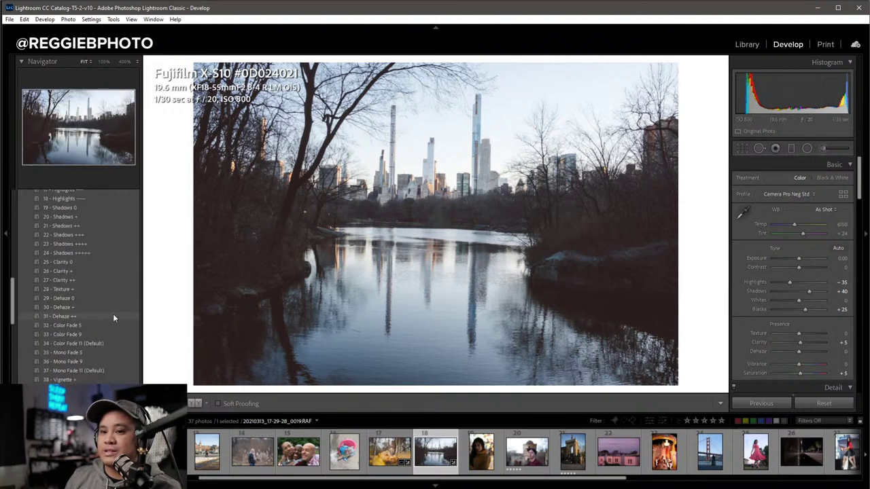
{"action": "left_click", "coordinate": [99, 326]}
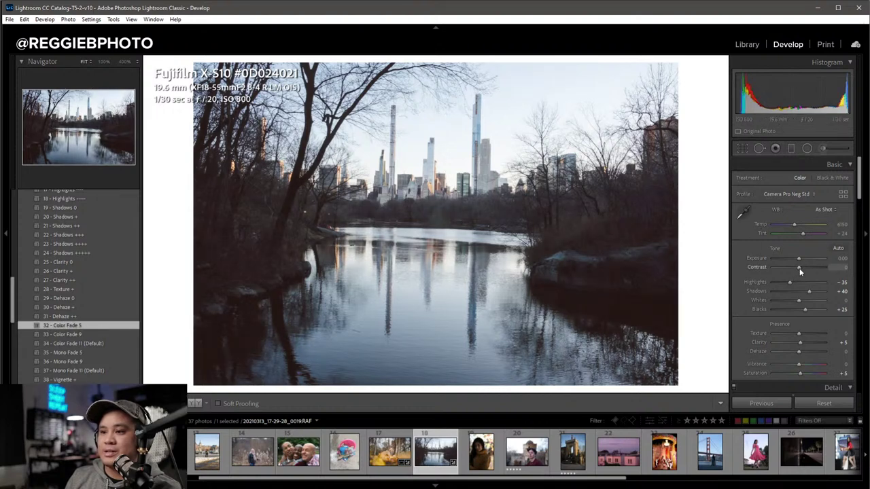
Raise contrast to +10 and straighten the photo with a -1.40 rotation.
{"action": "left_click_drag", "start_coordinate": [799, 267], "coordinate": [801, 267]}
{"action": "key", "text": "r"}
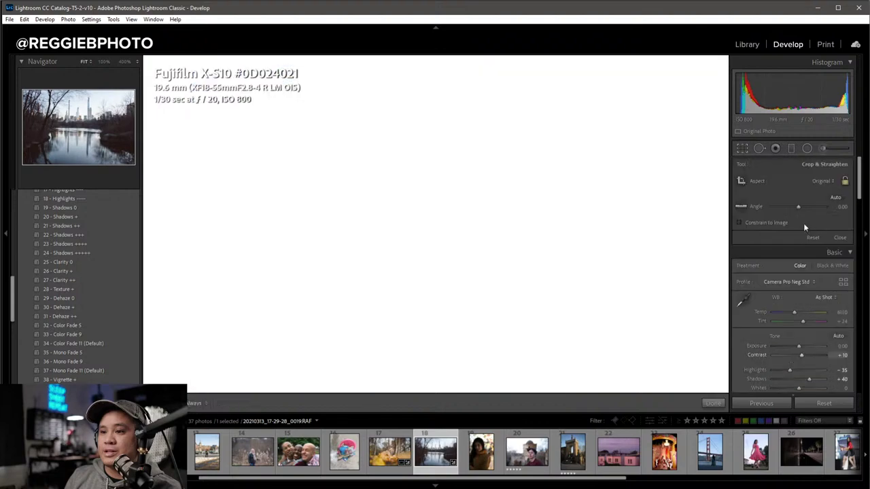
{"action": "left_click_drag", "start_coordinate": [799, 206], "coordinate": [799, 206]}
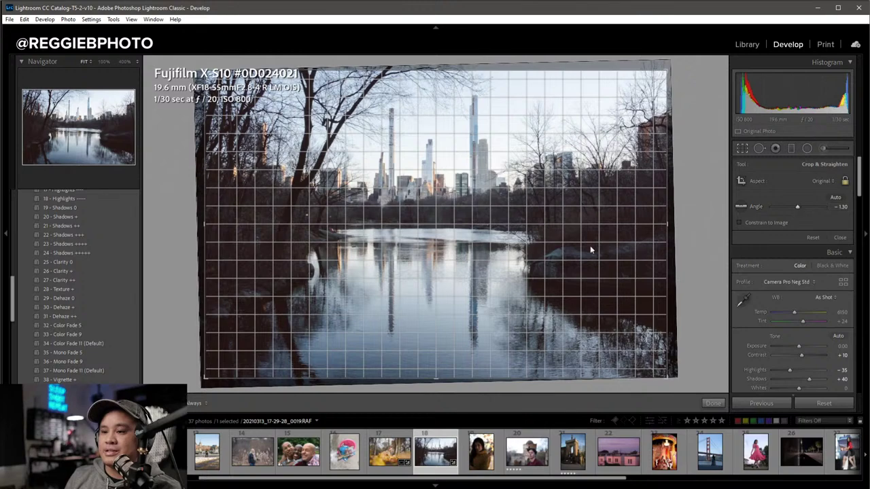
{"action": "key", "text": "backslash"}
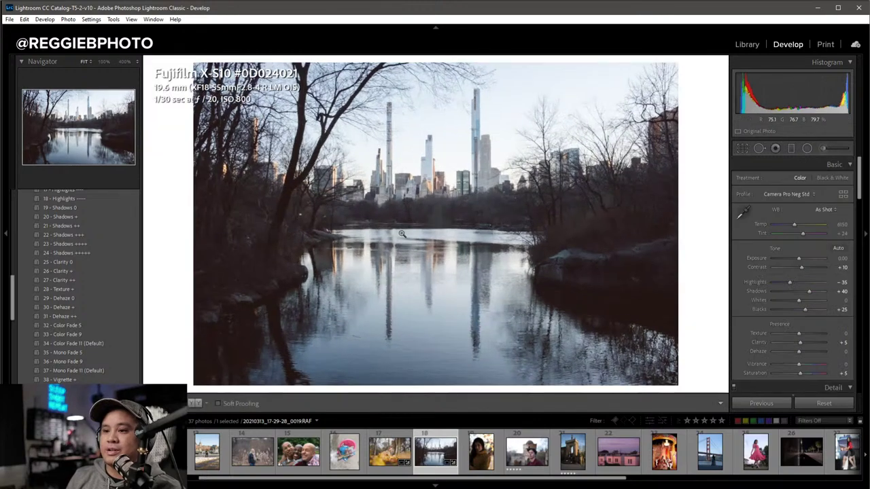
{"action": "key", "text": "backslash"}
{"action": "left_click_drag", "start_coordinate": [794, 207], "coordinate": [796, 206]}
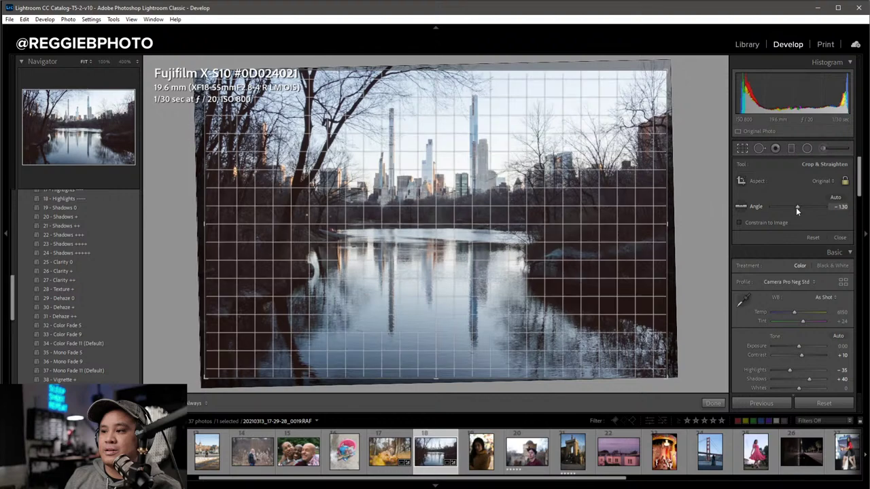
{"action": "key", "text": "r"}
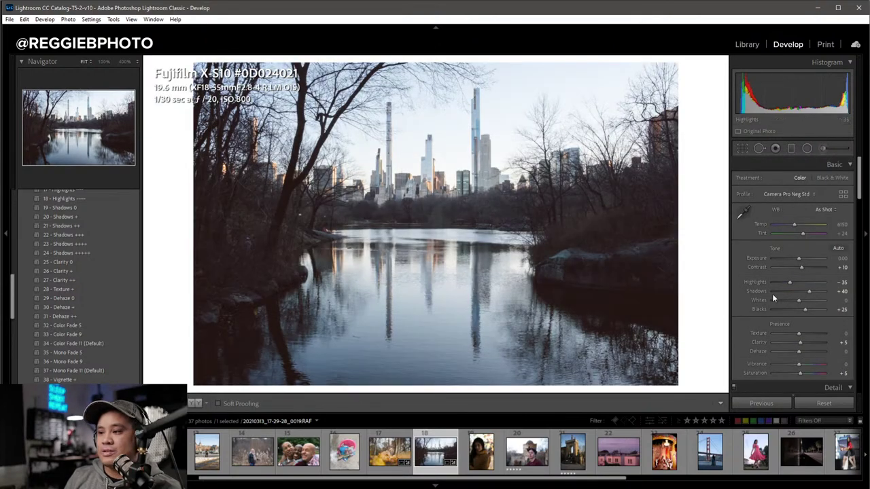
Set Highlights to -75 to darken the bright sky.
{"action": "left_click_drag", "start_coordinate": [789, 282], "coordinate": [771, 283]}
{"action": "key", "text": "ctrl+z"}
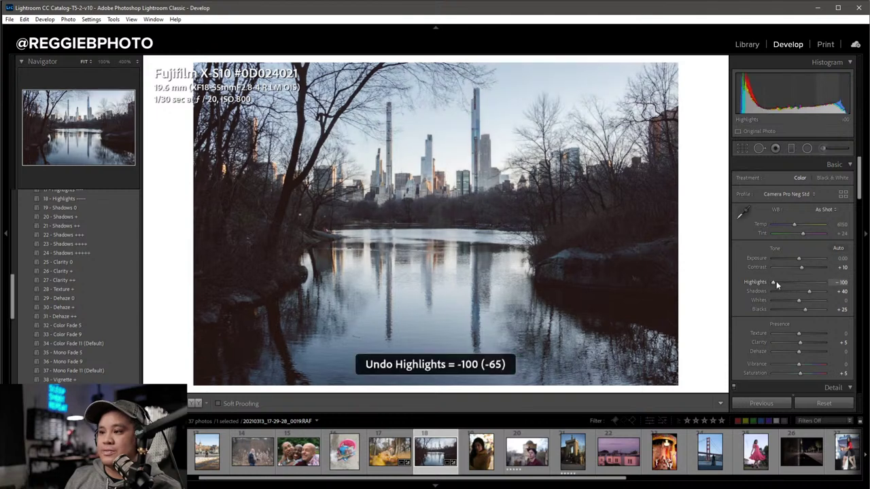
{"action": "key", "text": "shift+Down"}
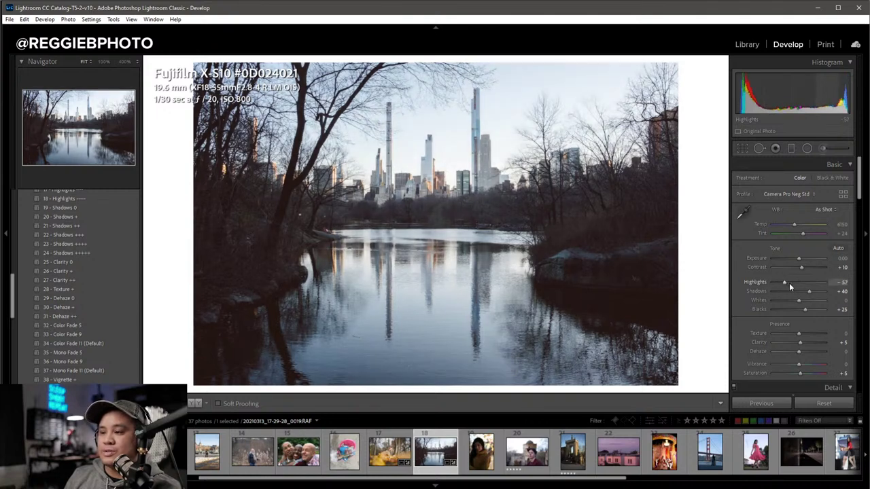
{"action": "left_click", "coordinate": [843, 282]}
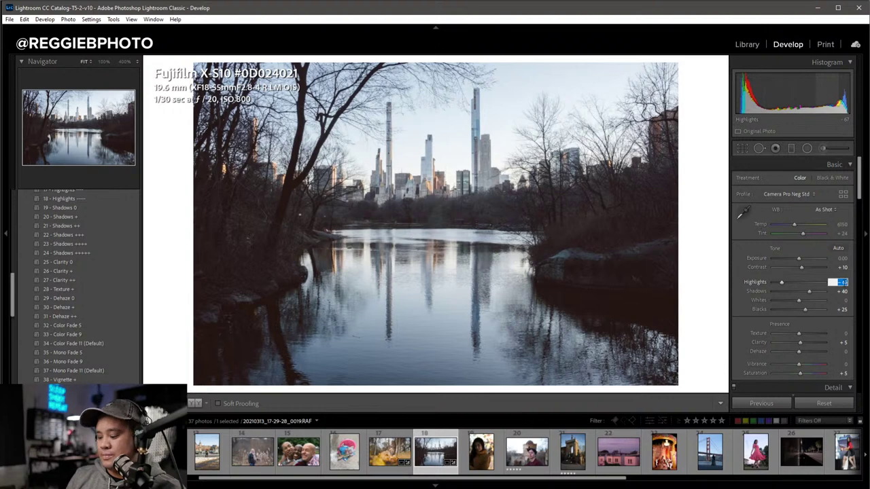
{"action": "type", "text": "-7"}
{"action": "key", "text": "Return"}
{"action": "type", "text": "5"}
{"action": "key", "text": "Return"}
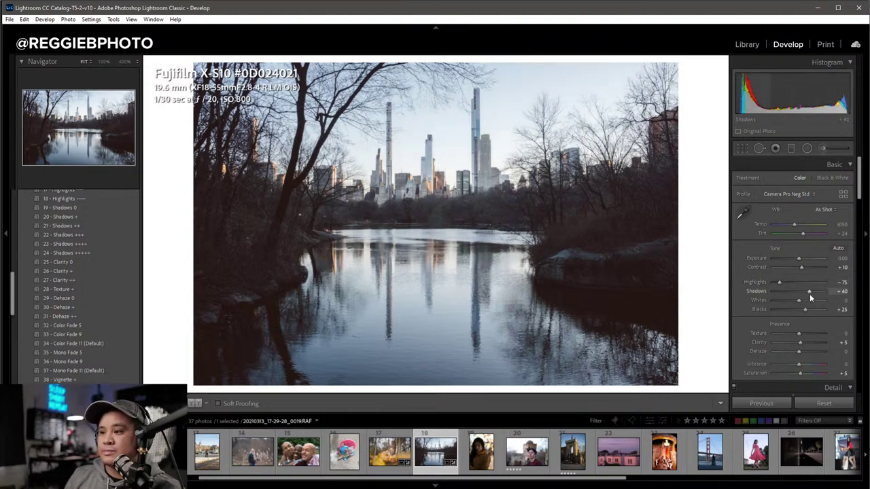
Set Shadows +60, Contrast +20, Exposure -0.30 and warm the Temp to 6650.
{"action": "key", "text": "Up"}
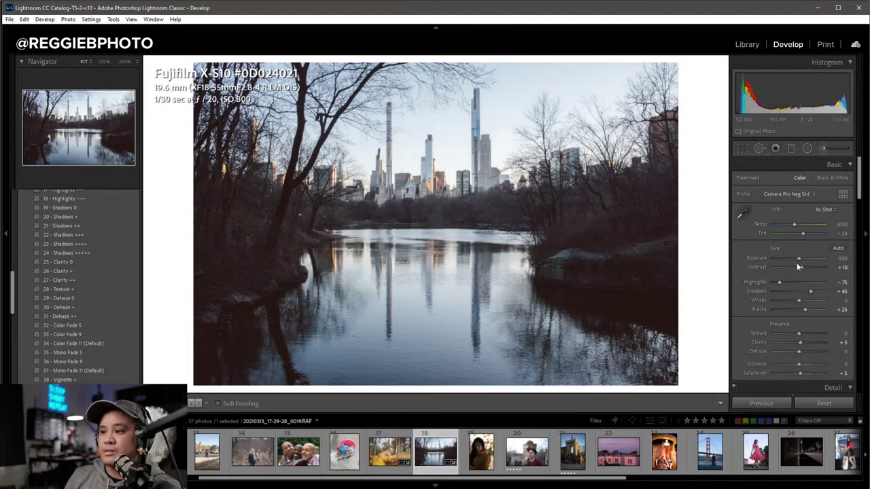
{"action": "key", "text": "Up"}
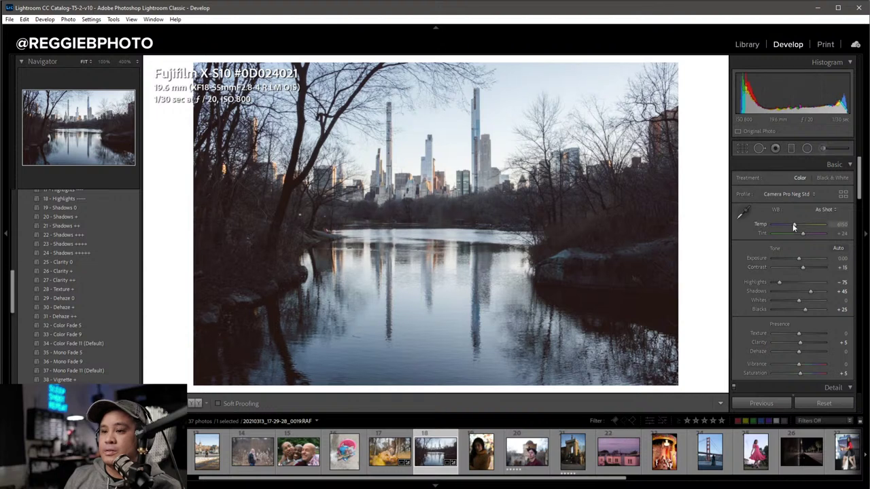
{"action": "key", "text": "Up"}
{"action": "key", "text": "Up"}
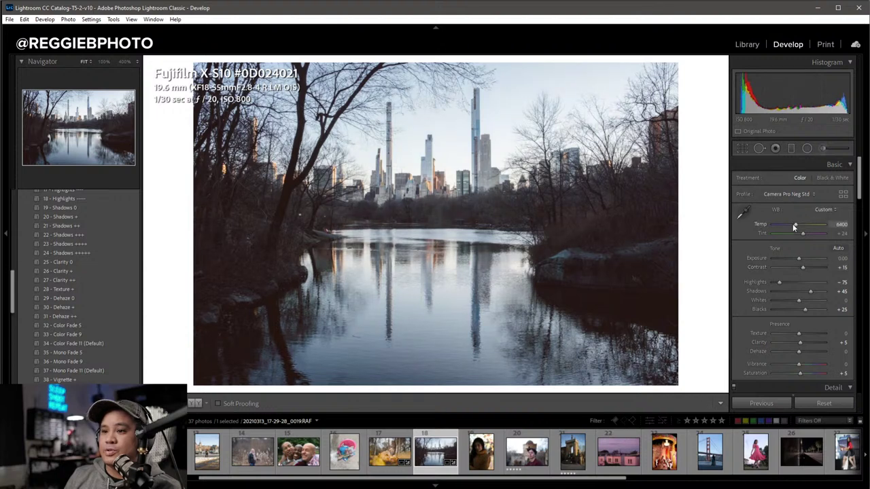
{"action": "left_click_drag", "start_coordinate": [799, 258], "coordinate": [797, 259]}
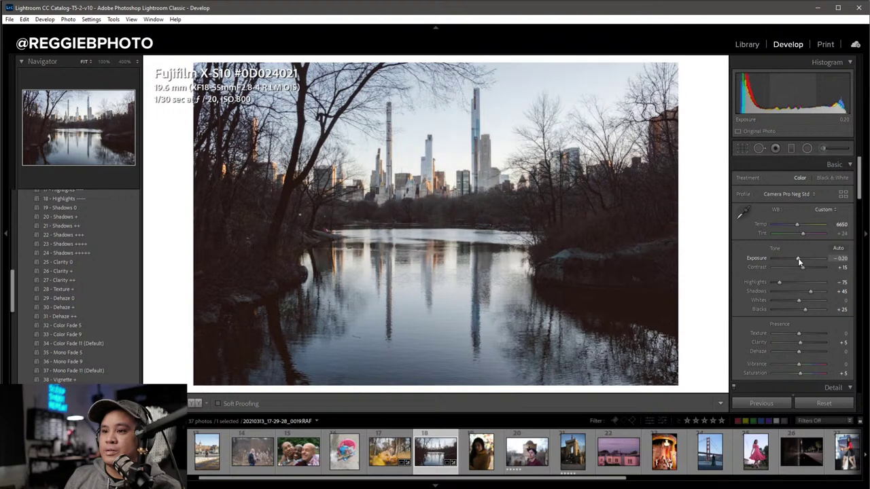
{"action": "key", "text": "Down"}
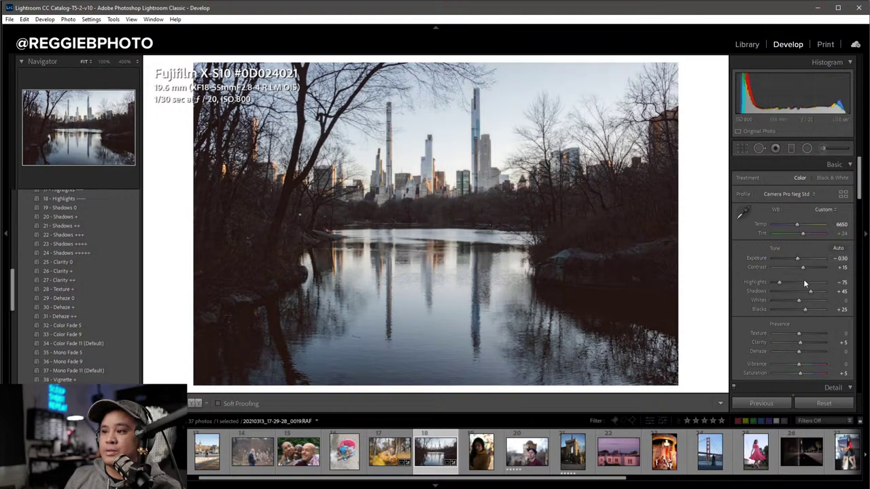
{"action": "key", "text": "Up"}
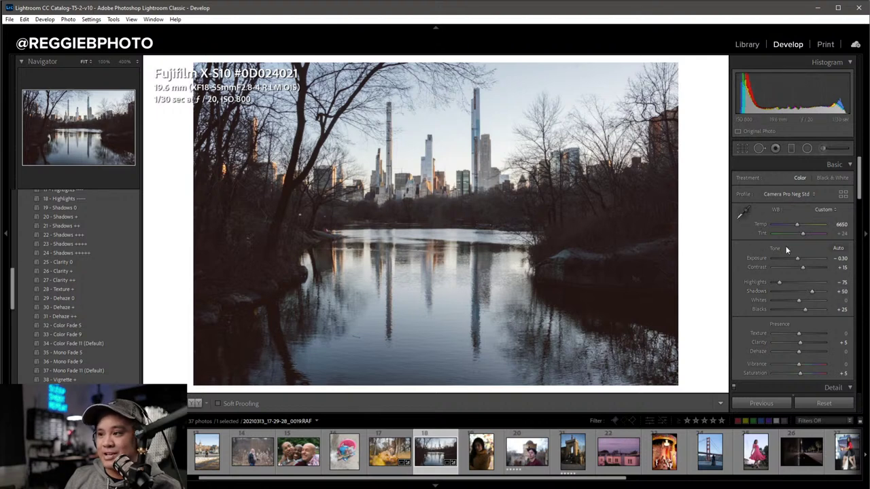
{"action": "key", "text": "Up"}
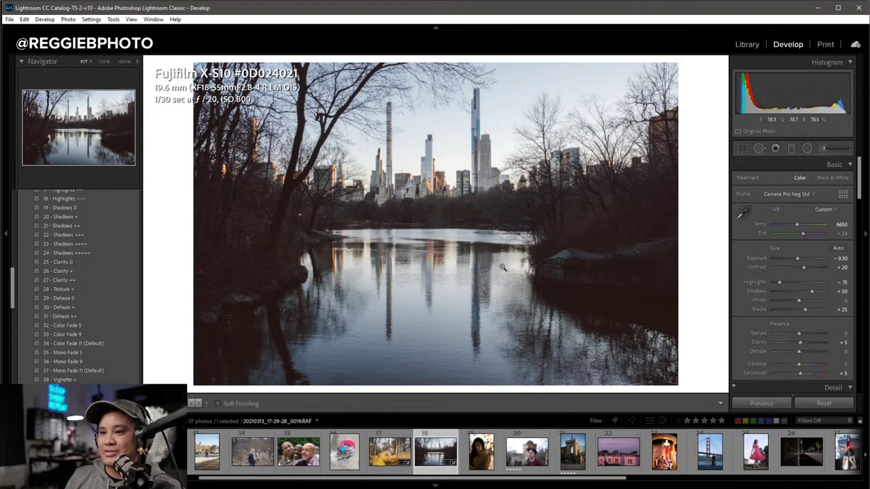
{"action": "key", "text": "Up"}
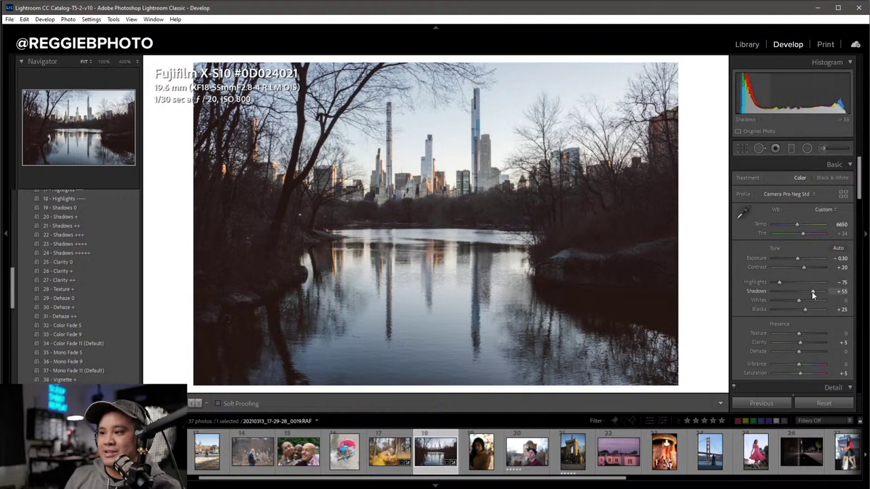
{"action": "key", "text": "Up"}
Draw a graduated burn filter over the sky, positioned down onto the skyline.
{"action": "left_click", "coordinate": [791, 148]}
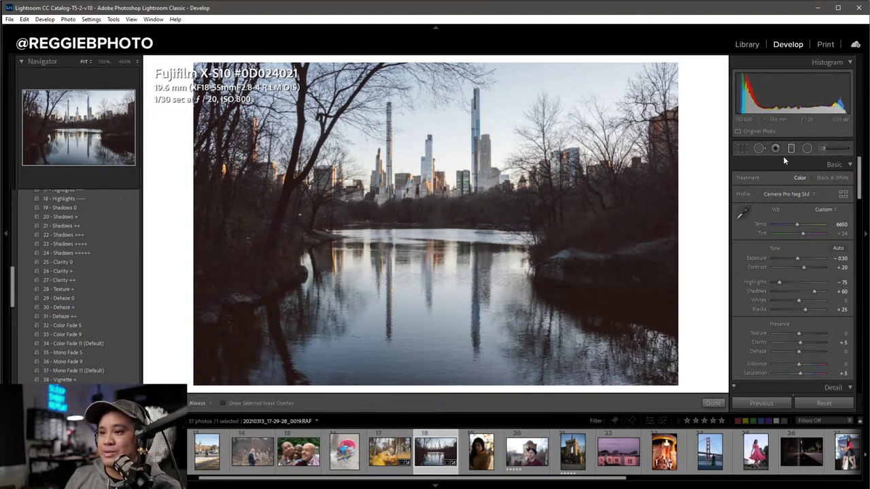
{"action": "mouse_move", "coordinate": [423, 371]}
{"action": "left_mouse_down"}
{"action": "mouse_move", "coordinate": [417, 229]}
{"action": "mouse_move", "coordinate": [421, 278]}
{"action": "left_mouse_up"}
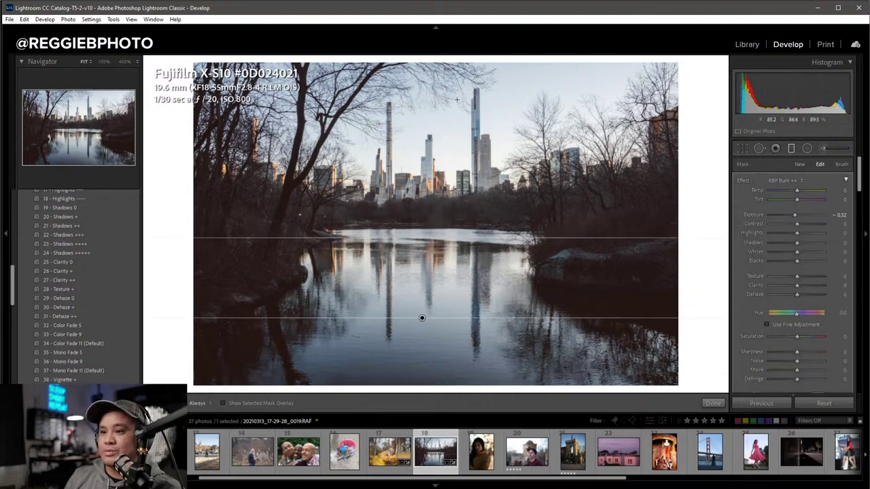
{"action": "left_click_drag", "start_coordinate": [457, 91], "coordinate": [456, 235]}
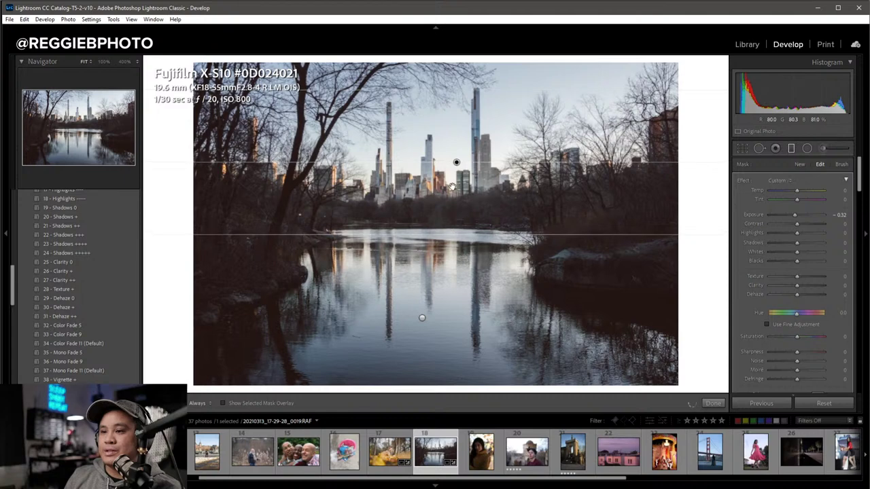
{"action": "left_click_drag", "start_coordinate": [457, 163], "coordinate": [433, 192]}
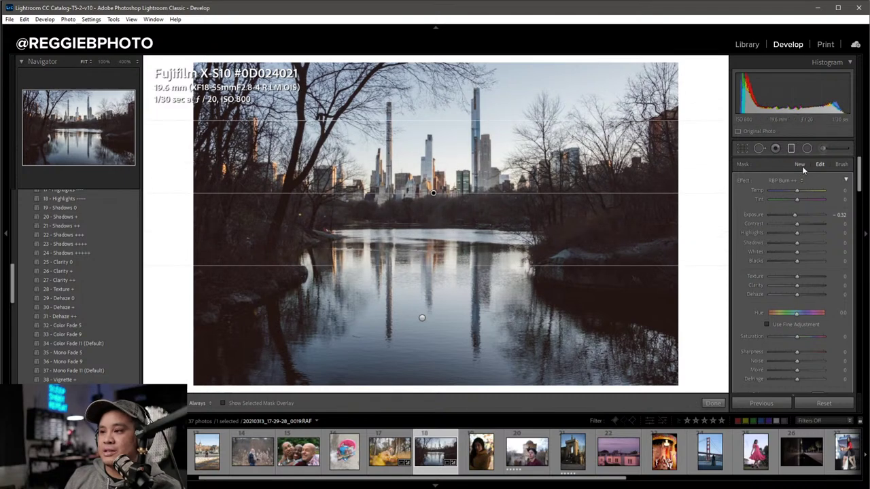
{"action": "key", "text": "o"}
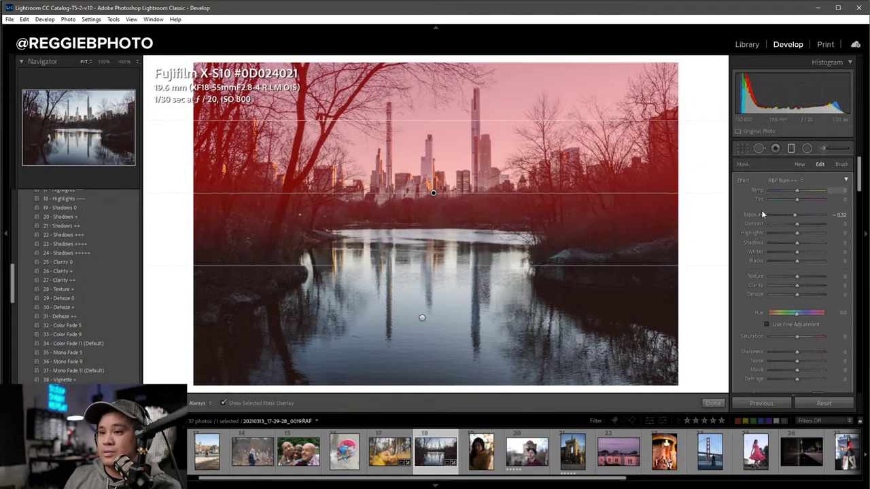
Limit the filter with a Luminance range mask of 56/100 and set Exposure -0.22.
{"action": "scroll", "coordinate": [815, 317], "scroll_direction": "down", "scroll_amount": 5}
{"action": "left_click", "coordinate": [808, 283]}
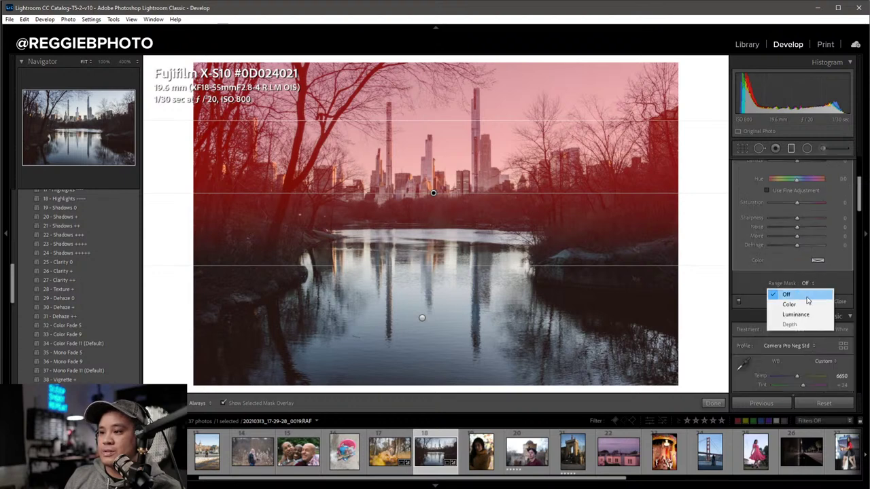
{"action": "left_click", "coordinate": [802, 314]}
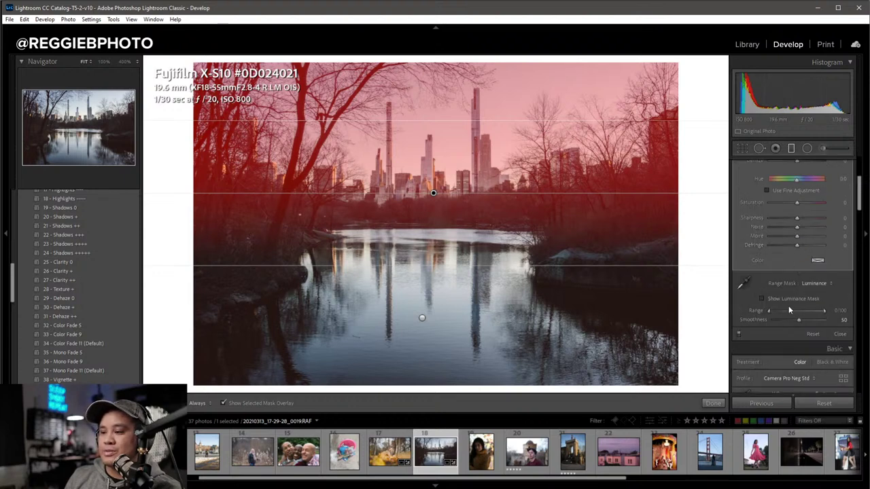
{"action": "left_click", "coordinate": [762, 299]}
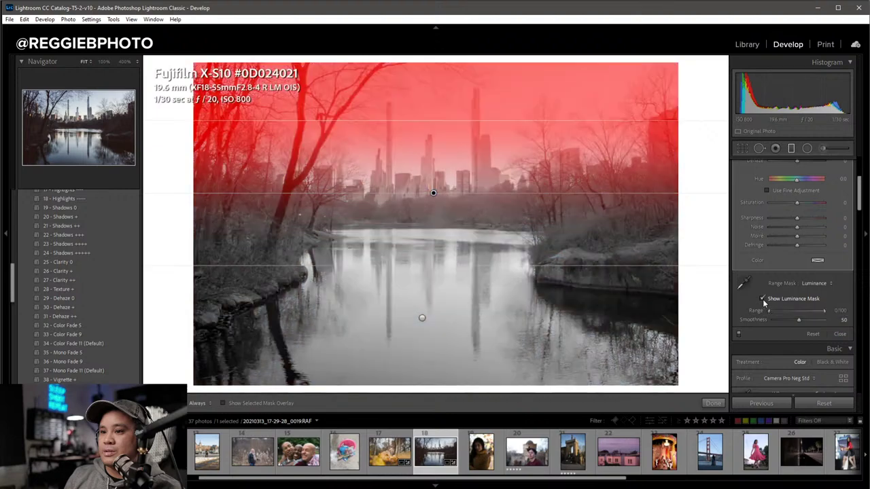
{"action": "left_click_drag", "start_coordinate": [769, 311], "coordinate": [771, 311]}
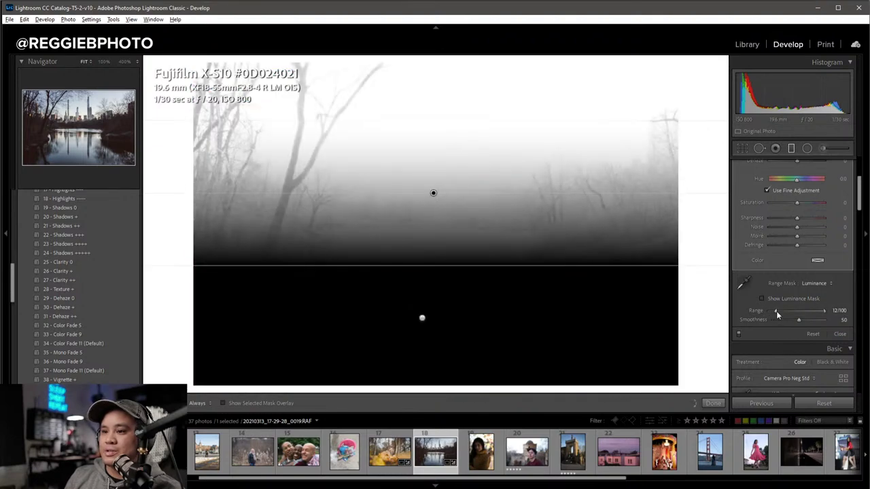
{"action": "left_click_drag", "start_coordinate": [776, 310], "coordinate": [796, 310]}
{"action": "scroll", "coordinate": [799, 310], "scroll_direction": "up", "scroll_amount": 4}
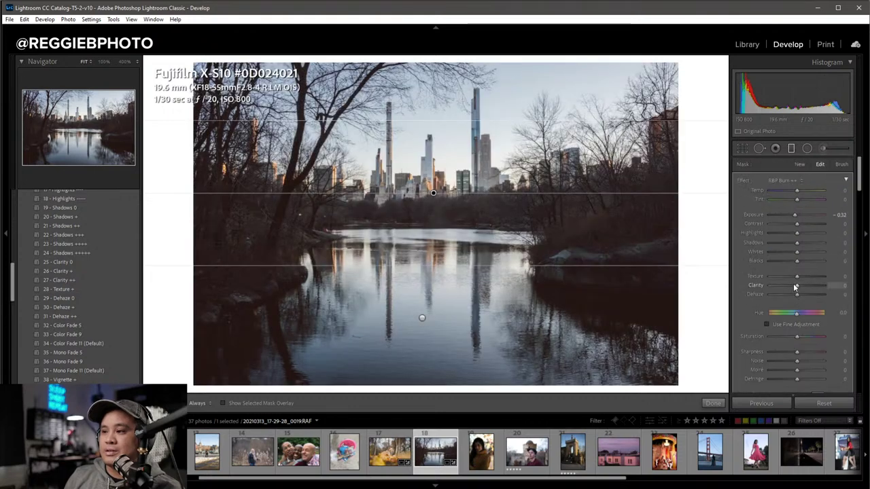
{"action": "left_click_drag", "start_coordinate": [796, 216], "coordinate": [796, 217]}
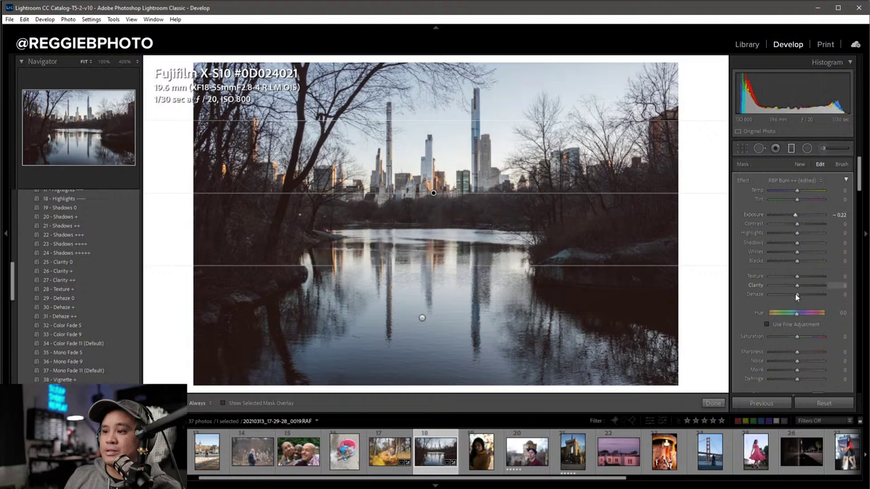
{"action": "scroll", "coordinate": [796, 297], "scroll_direction": "down", "scroll_amount": 5}
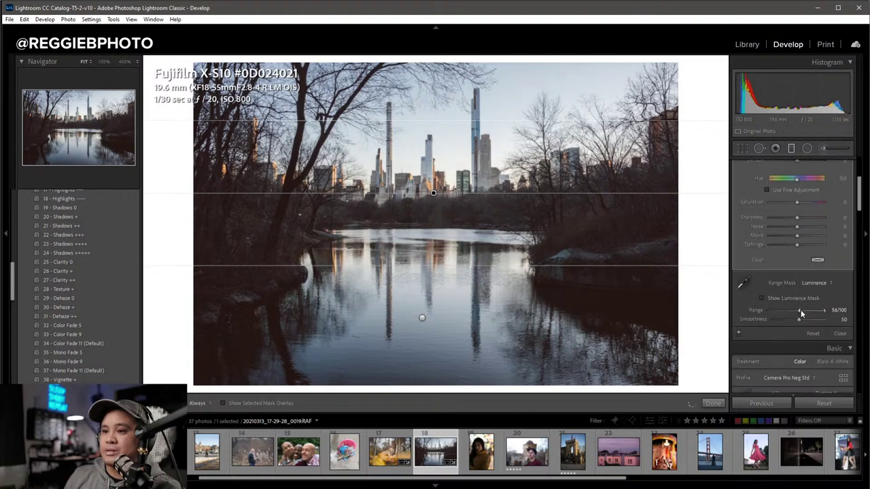
Close the filter, then set Exposure -0.20 and Temp 6900.
{"action": "left_click", "coordinate": [840, 332]}
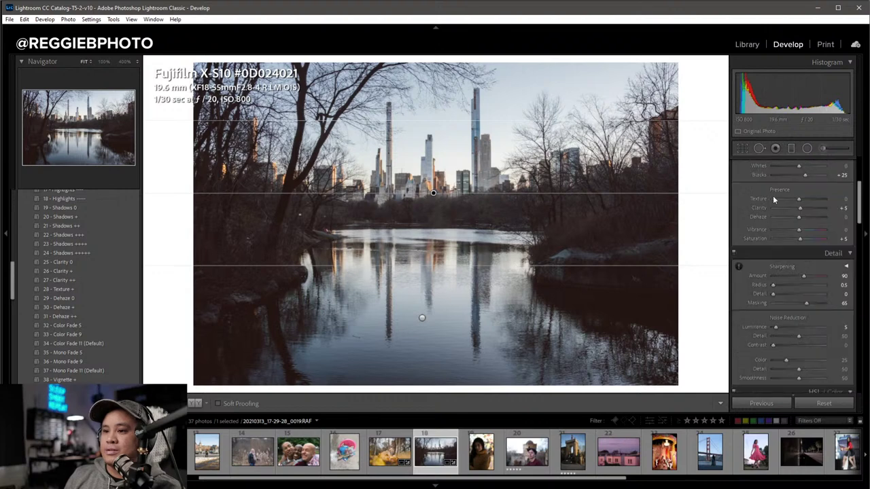
{"action": "scroll", "coordinate": [800, 204], "scroll_direction": "up", "scroll_amount": 4}
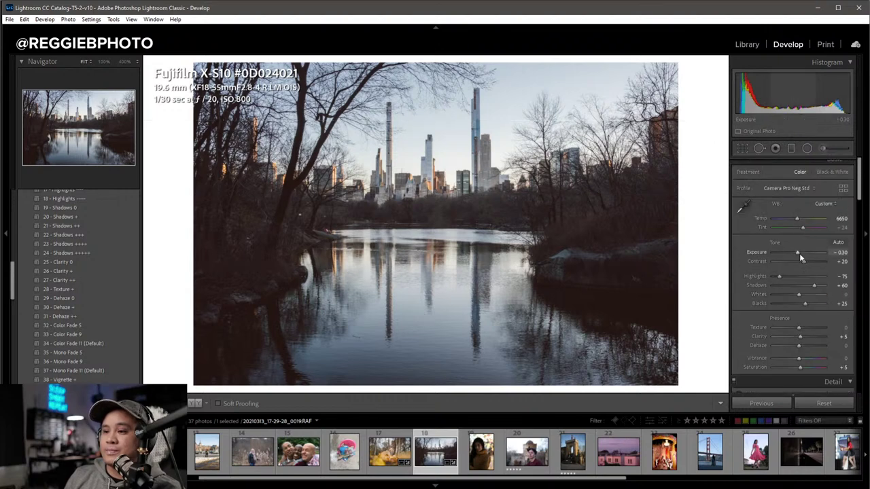
{"action": "left_click", "coordinate": [800, 253]}
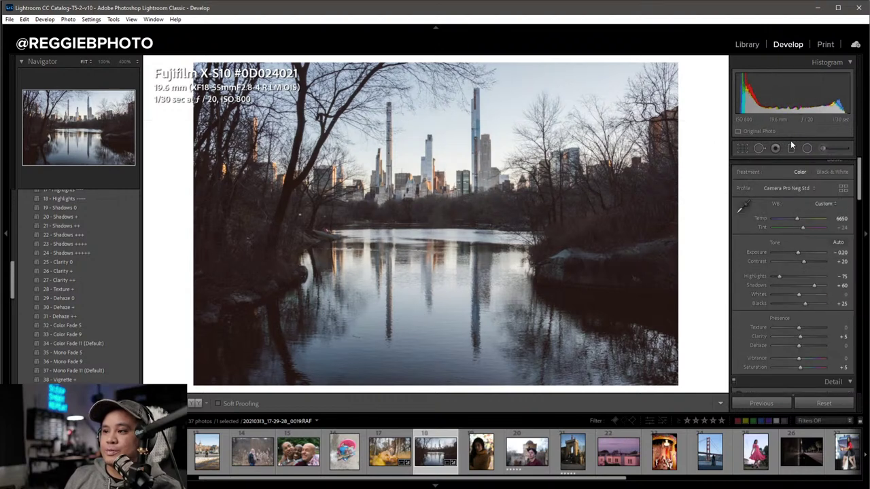
{"action": "left_click", "coordinate": [797, 218]}
Try darkening Blue luminance with the HSL targeted tool, then undo it.
{"action": "scroll", "coordinate": [791, 272], "scroll_direction": "down", "scroll_amount": 6}
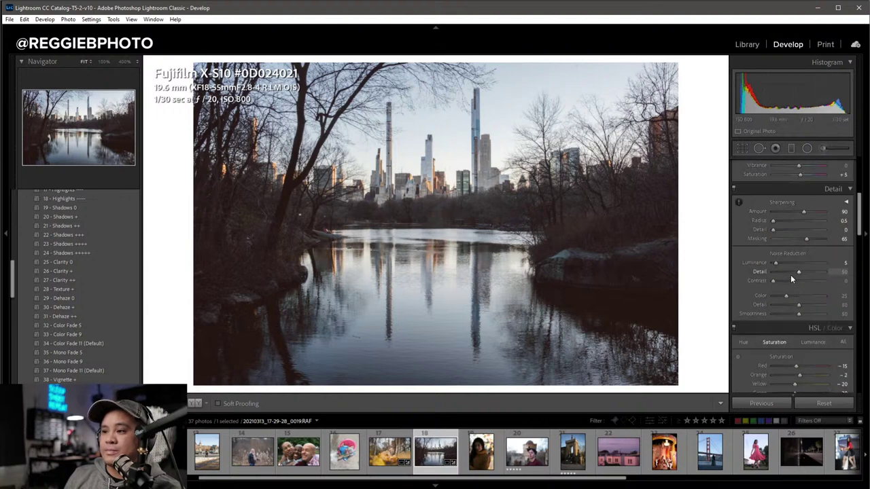
{"action": "scroll", "coordinate": [792, 277], "scroll_direction": "down", "scroll_amount": 5}
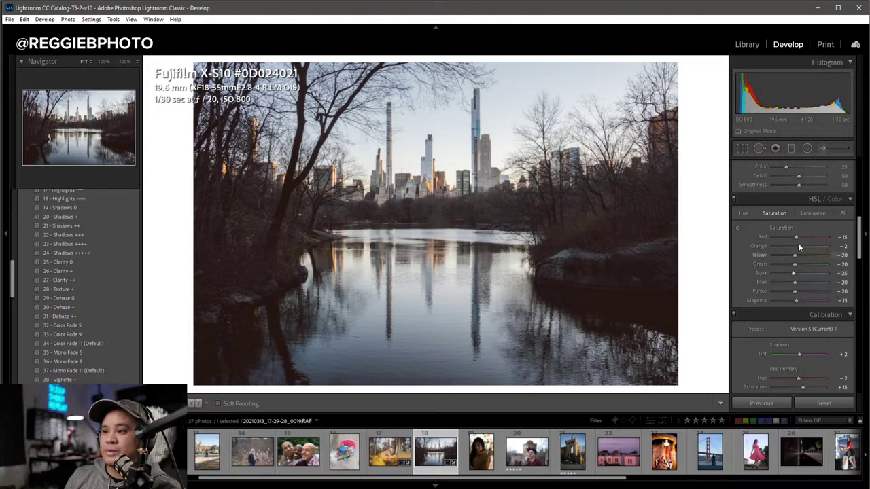
{"action": "left_click", "coordinate": [812, 216]}
{"action": "left_click", "coordinate": [738, 228]}
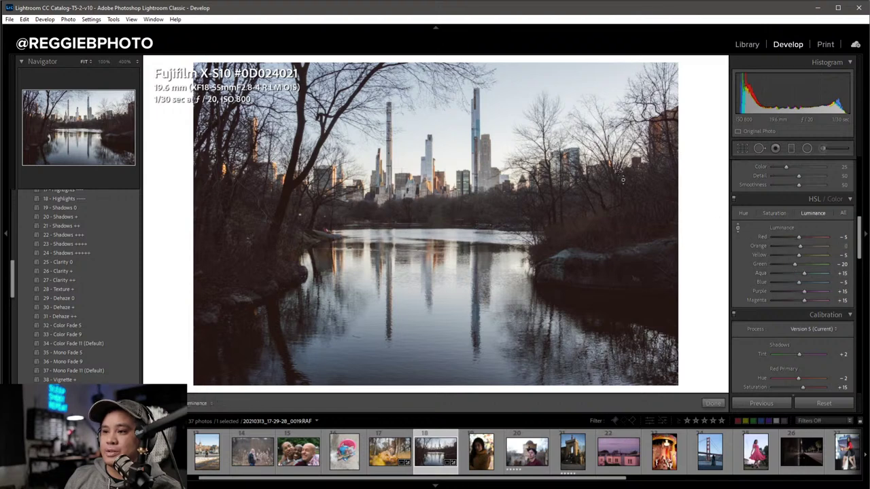
{"action": "left_click", "coordinate": [798, 281]}
{"action": "left_click_drag", "start_coordinate": [798, 281], "coordinate": [764, 282]}
{"action": "key", "text": "ctrl+z"}
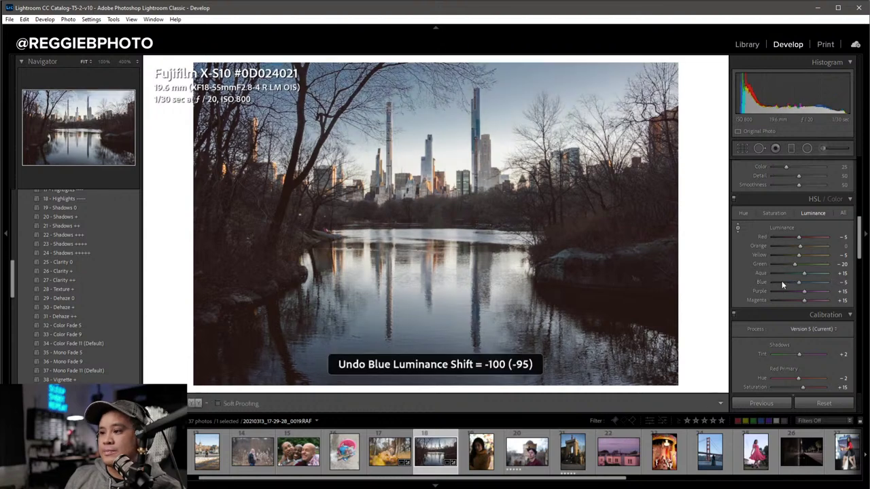
Re-enter Highlights at -75 and nudge the exposure up slightly.
{"action": "scroll", "coordinate": [795, 285], "scroll_direction": "up", "scroll_amount": 5}
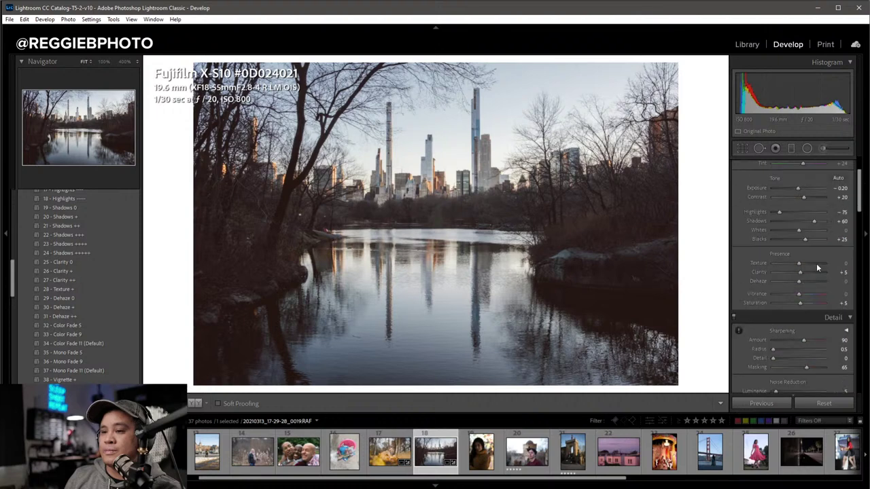
{"action": "left_click_drag", "start_coordinate": [776, 281], "coordinate": [775, 281]}
{"action": "left_click", "coordinate": [841, 282]}
{"action": "type", "text": "-75"}
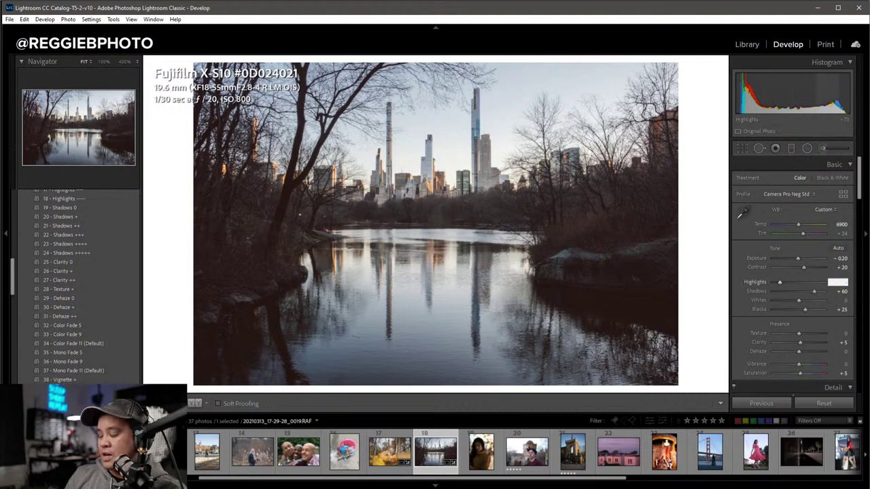
{"action": "key", "text": "Return"}
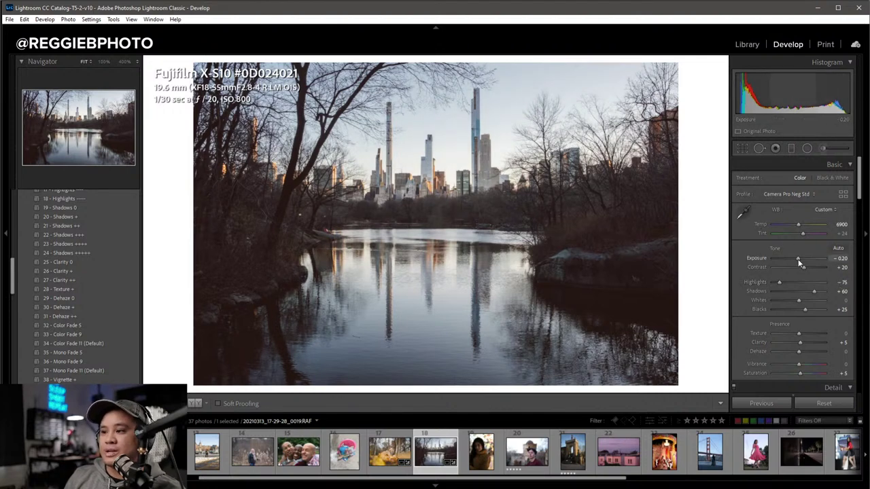
{"action": "left_click_drag", "start_coordinate": [792, 90], "coordinate": [796, 90]}
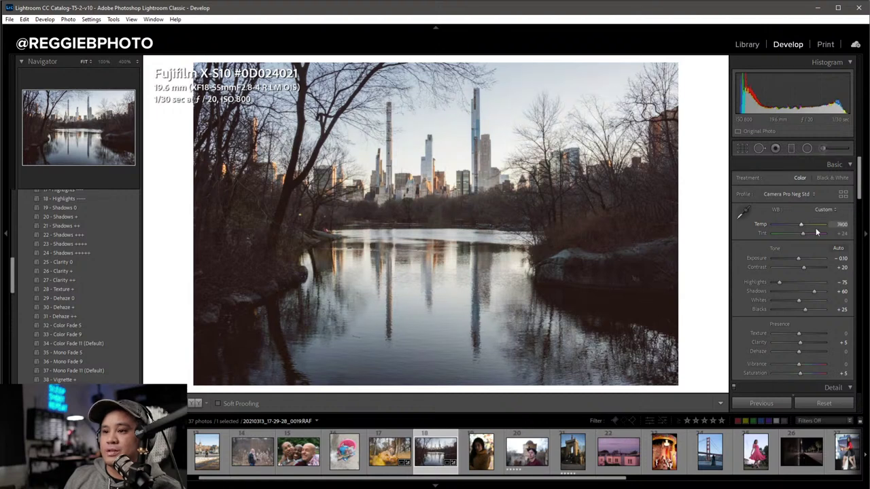
Set Temp 7500 and Contrast +25, and tighten the crop from the bottom and sides.
{"action": "left_click", "coordinate": [841, 224]}
{"action": "type", "text": "7500"}
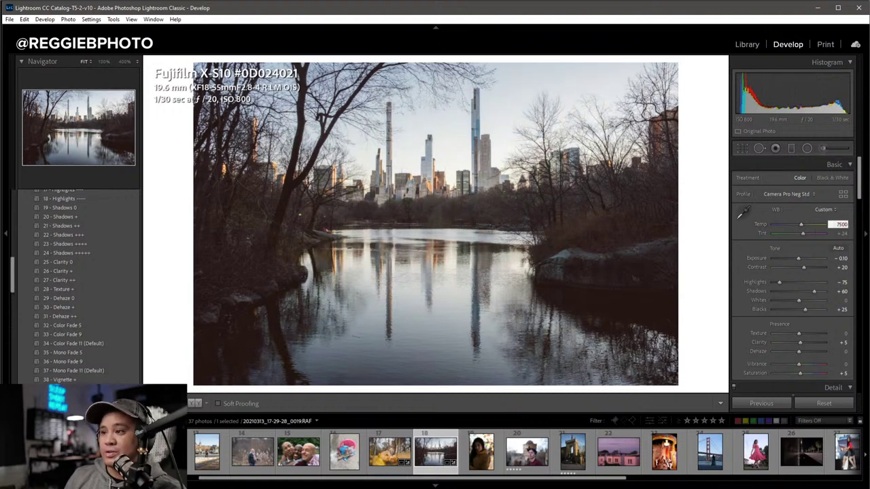
{"action": "key", "text": "Return"}
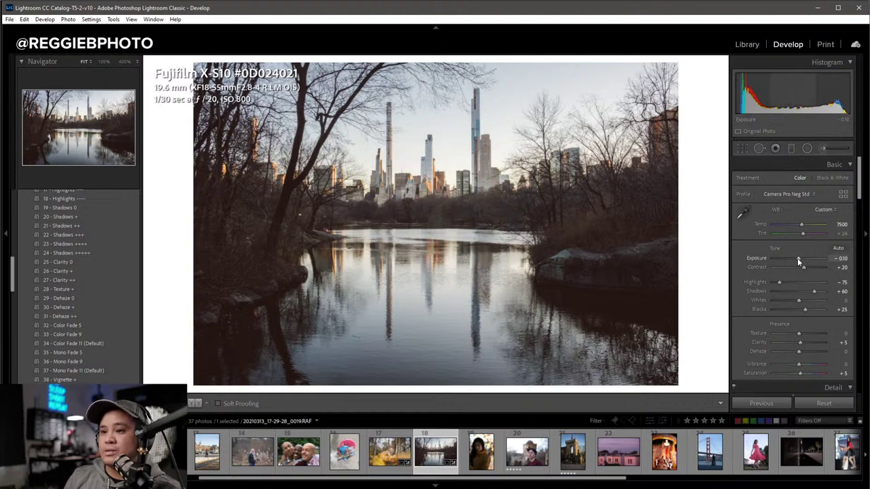
{"action": "key", "text": "Down"}
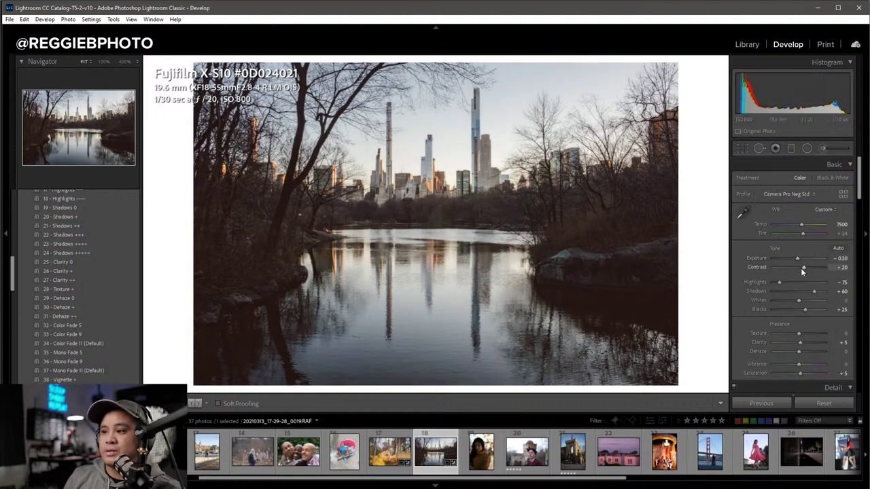
{"action": "left_click_drag", "start_coordinate": [804, 271], "coordinate": [805, 271]}
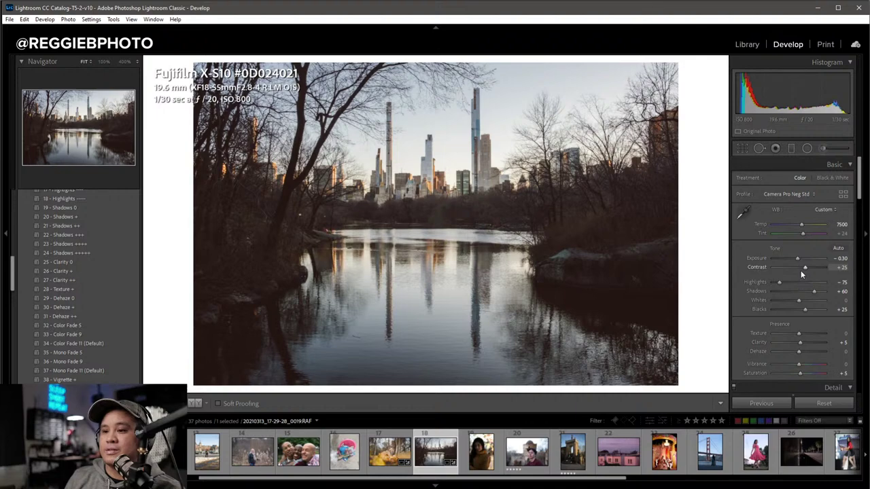
{"action": "key", "text": "r"}
{"action": "left_click_drag", "start_coordinate": [435, 373], "coordinate": [433, 368]}
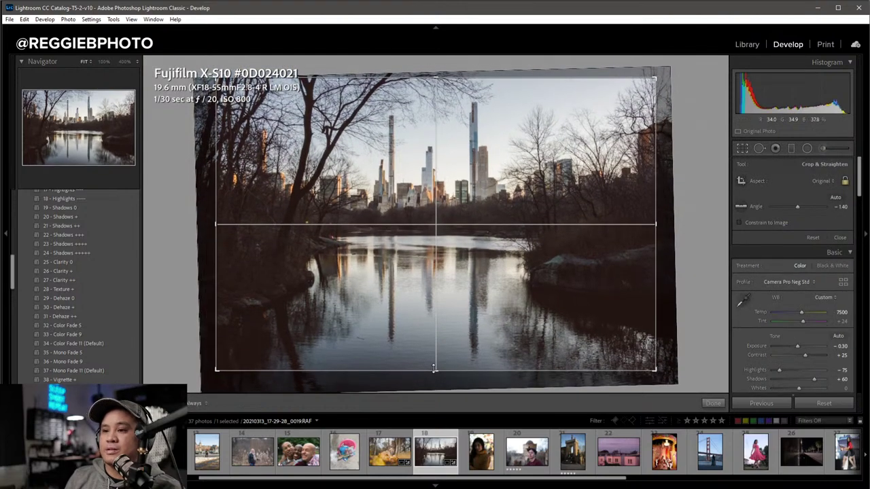
Apply the tightened crop, set Exposure -0.10 and Whites -25, checking the towers at 100%.
{"action": "key", "text": "r"}
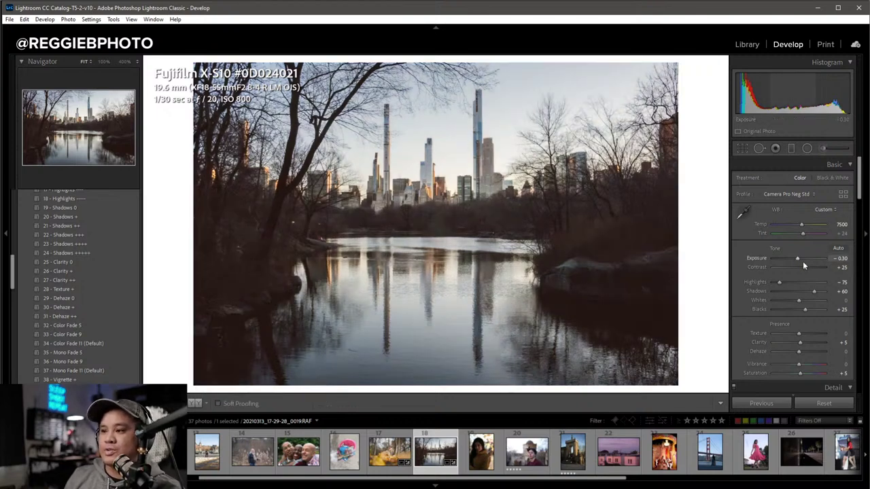
{"action": "left_click_drag", "start_coordinate": [796, 259], "coordinate": [798, 259]}
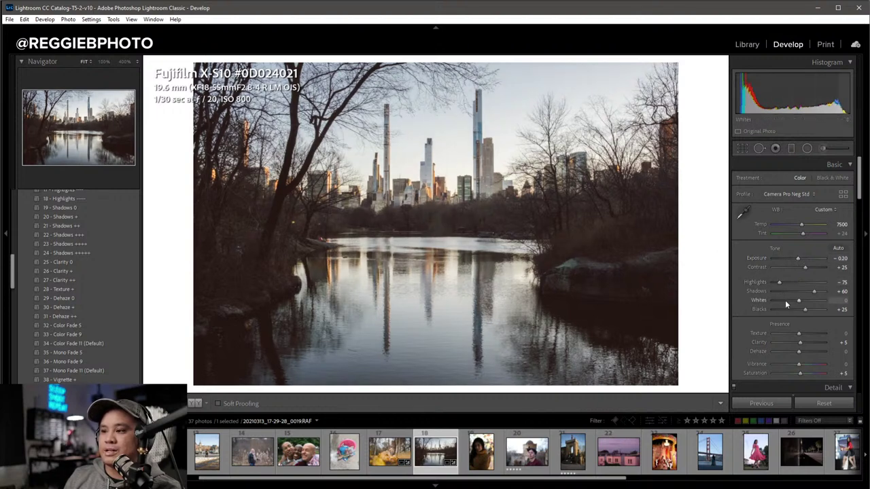
{"action": "left_click_drag", "start_coordinate": [797, 300], "coordinate": [770, 300]}
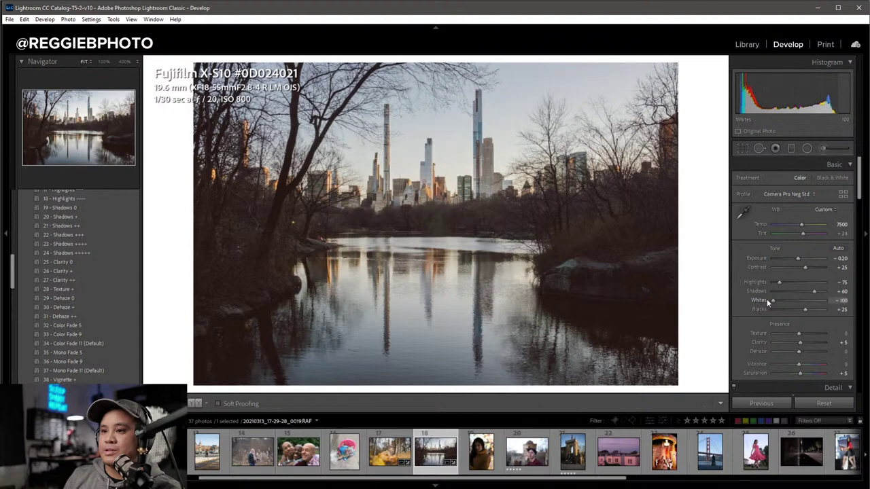
{"action": "key", "text": "ctrl+z"}
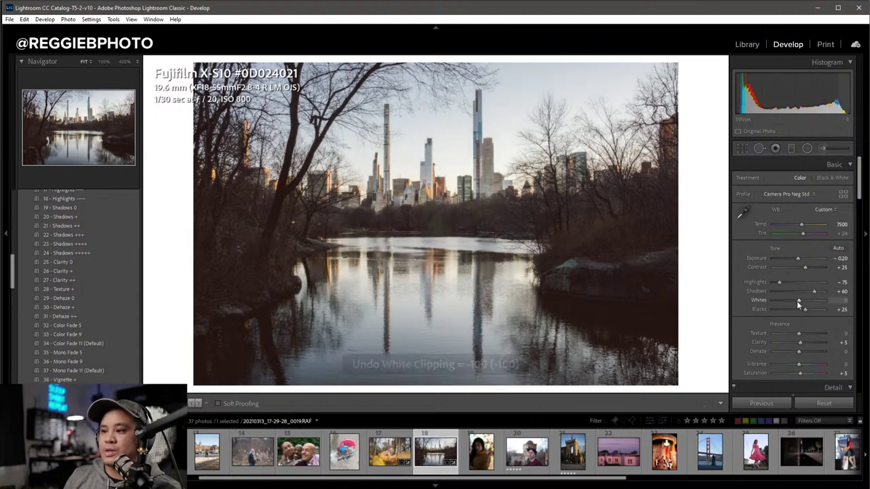
{"action": "left_click", "coordinate": [798, 258]}
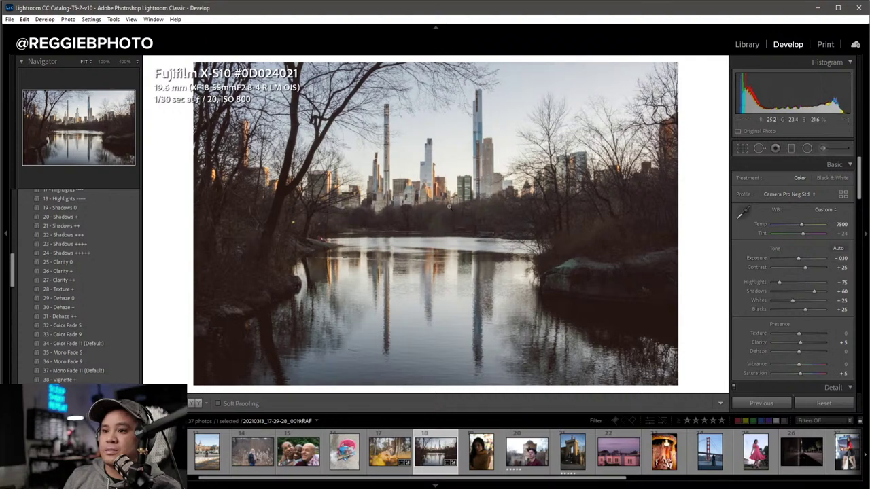
{"action": "left_click", "coordinate": [436, 251]}
{"action": "left_click", "coordinate": [436, 251]}
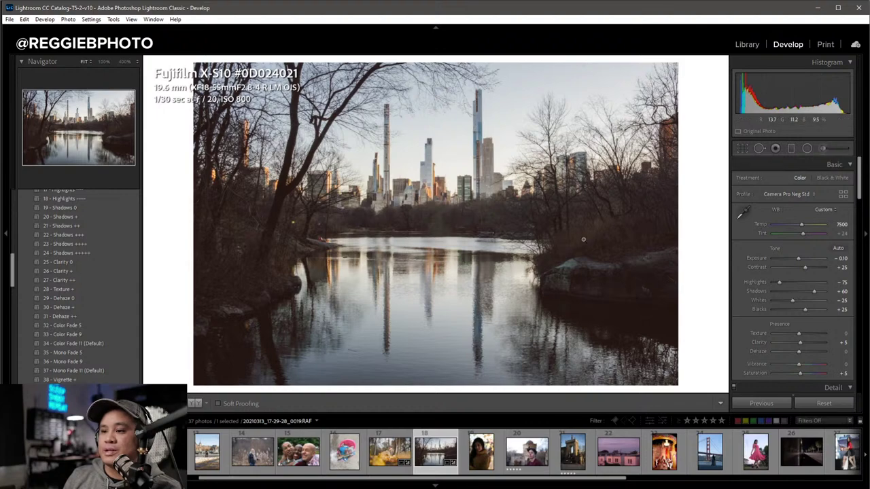
Set sharpening Masking 70, Clarity +15 and Texture +10 to crisp the skyline towers.
{"action": "left_click", "coordinate": [479, 165]}
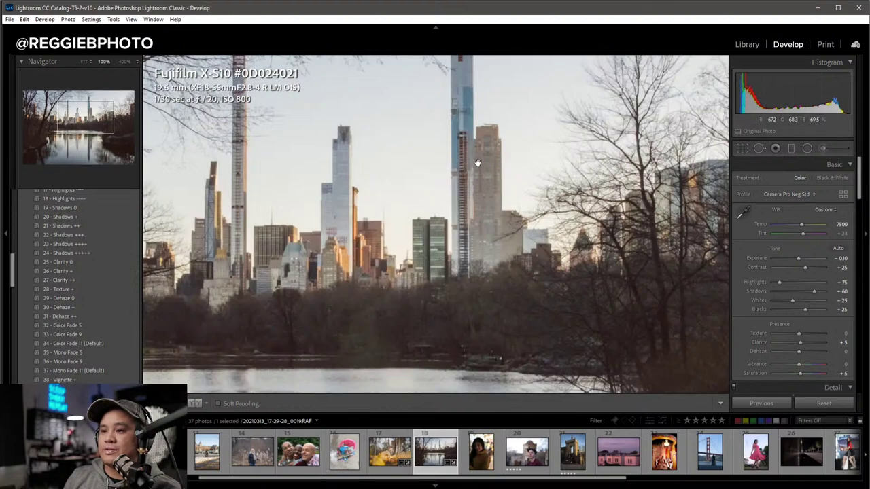
{"action": "scroll", "coordinate": [801, 303], "scroll_direction": "down", "scroll_amount": 2}
{"action": "scroll", "coordinate": [801, 304], "scroll_direction": "down", "scroll_amount": 2}
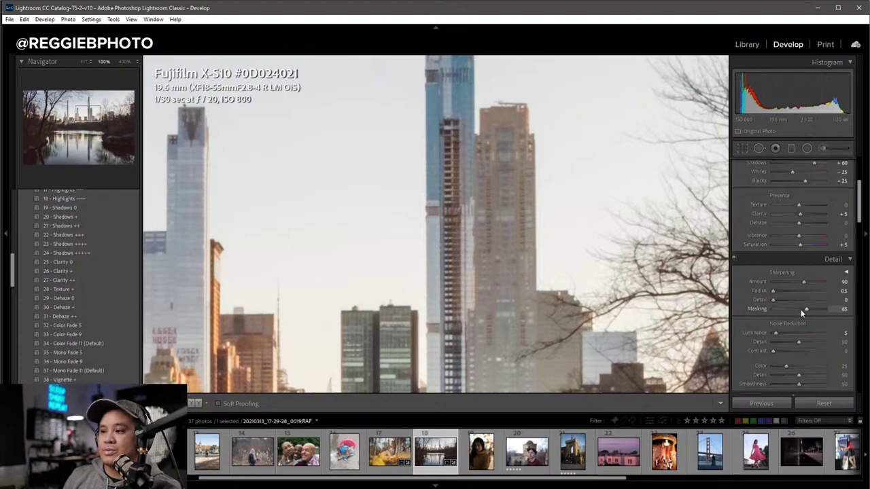
{"action": "left_click_drag", "start_coordinate": [806, 308], "coordinate": [809, 307]}
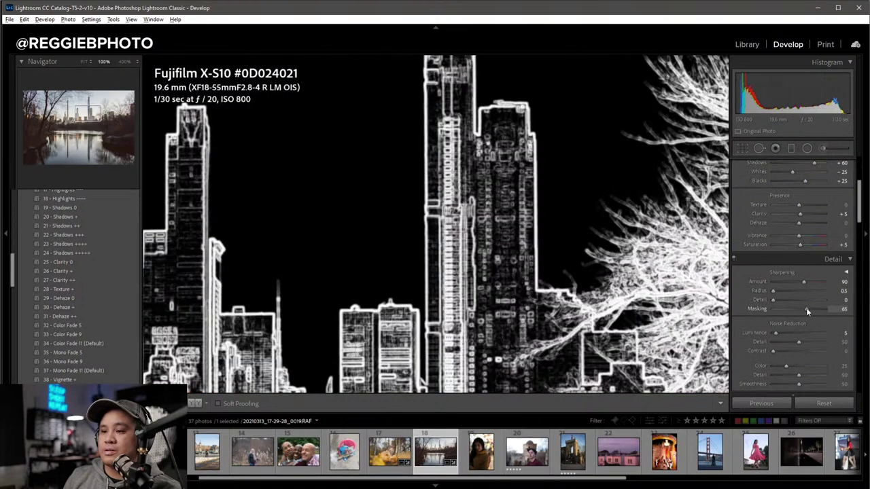
{"action": "scroll", "coordinate": [808, 274], "scroll_direction": "up", "scroll_amount": 2}
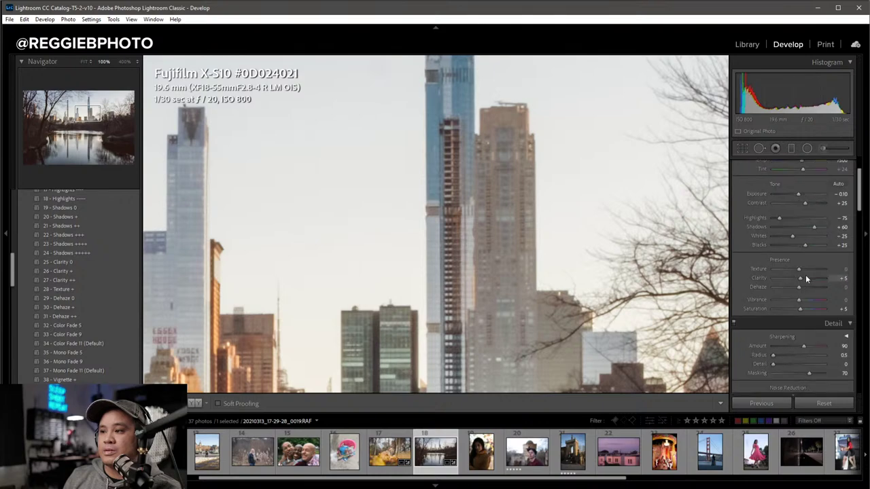
{"action": "left_click_drag", "start_coordinate": [805, 275], "coordinate": [803, 270]}
{"action": "left_click", "coordinate": [500, 243]}
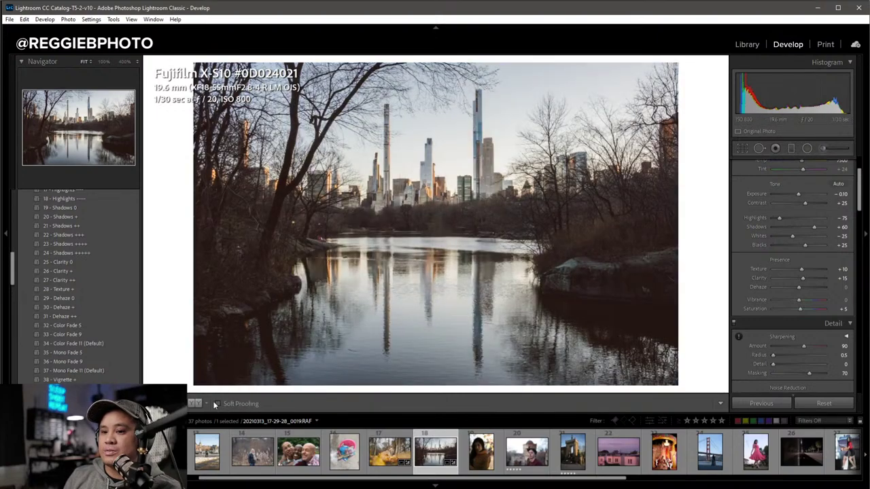
Compare the edited Central Park photo in Before/After Left/Right and Left/Right Split views, then return to the Library grid.
{"action": "left_click", "coordinate": [207, 403]}
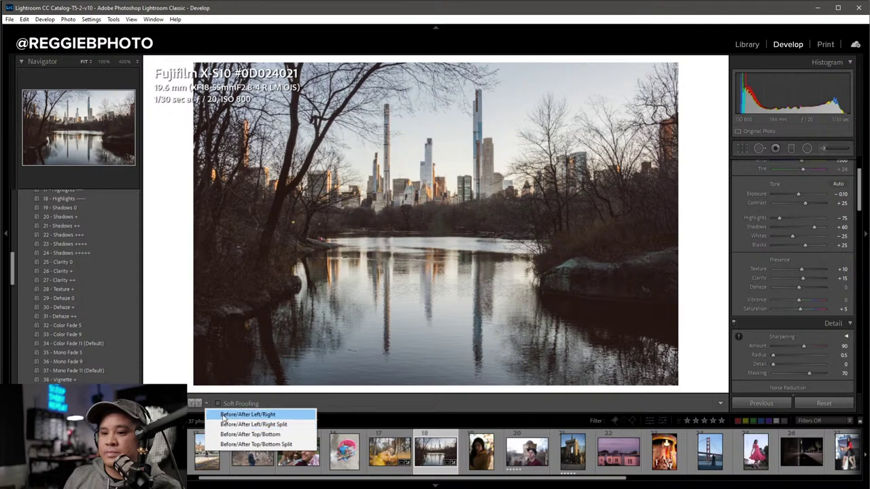
{"action": "left_click", "coordinate": [222, 414]}
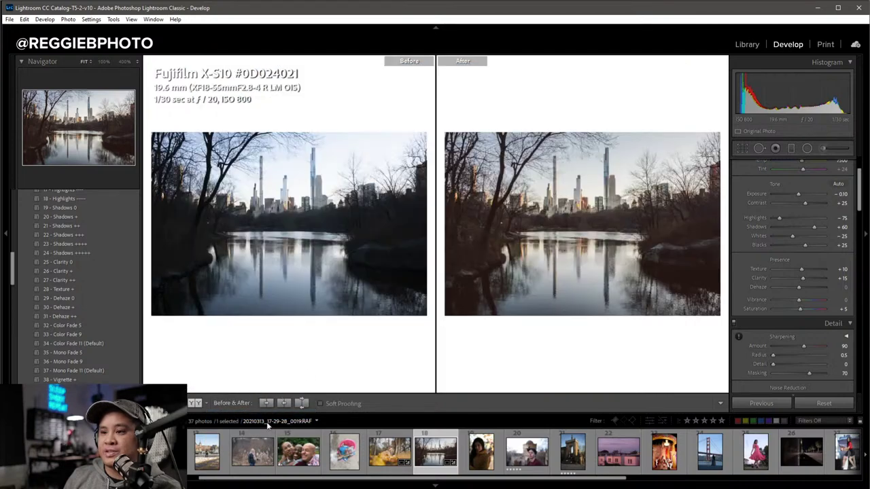
{"action": "left_click", "coordinate": [206, 403]}
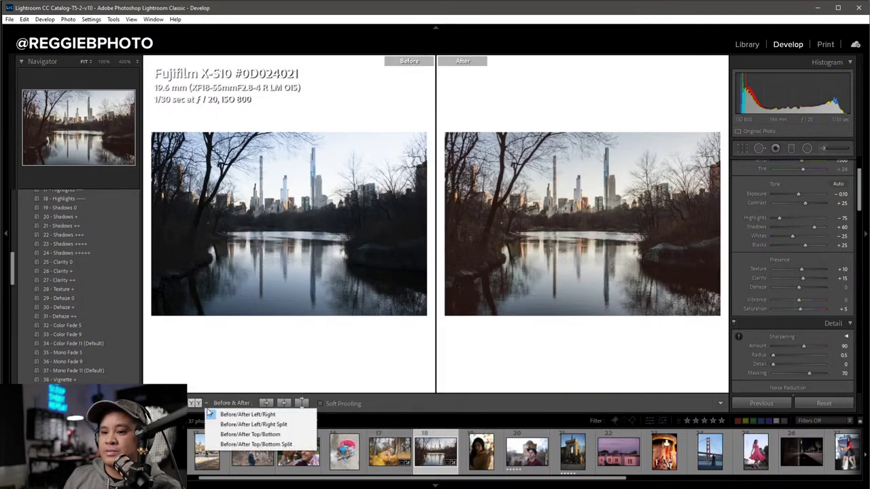
{"action": "left_click", "coordinate": [222, 423]}
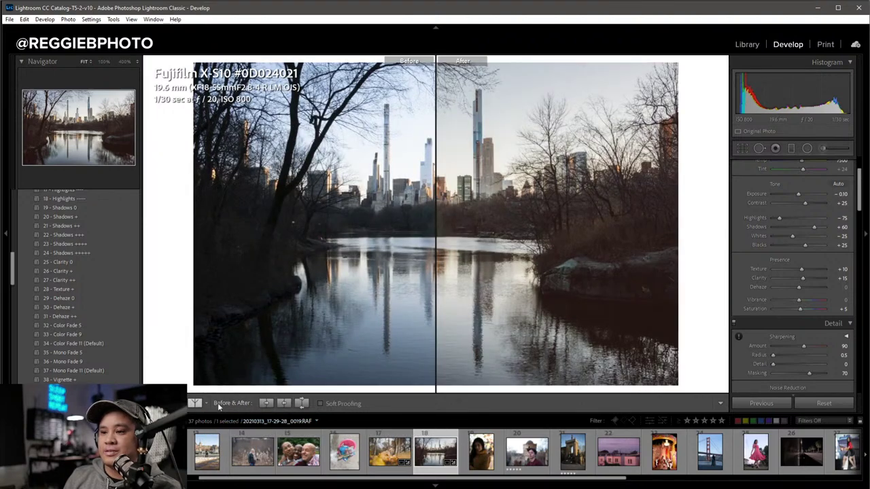
{"action": "key", "text": "y"}
{"action": "key", "text": "g"}
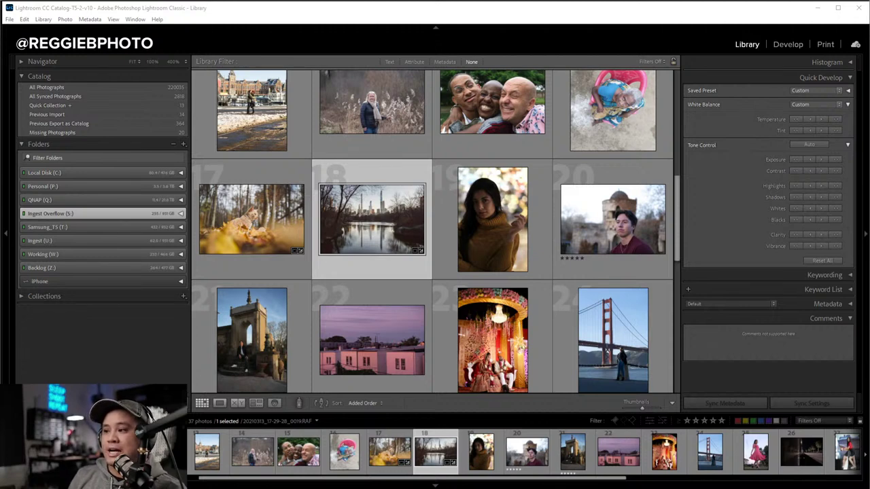
{"action": "scroll", "coordinate": [565, 290], "scroll_direction": "down", "scroll_amount": 2}
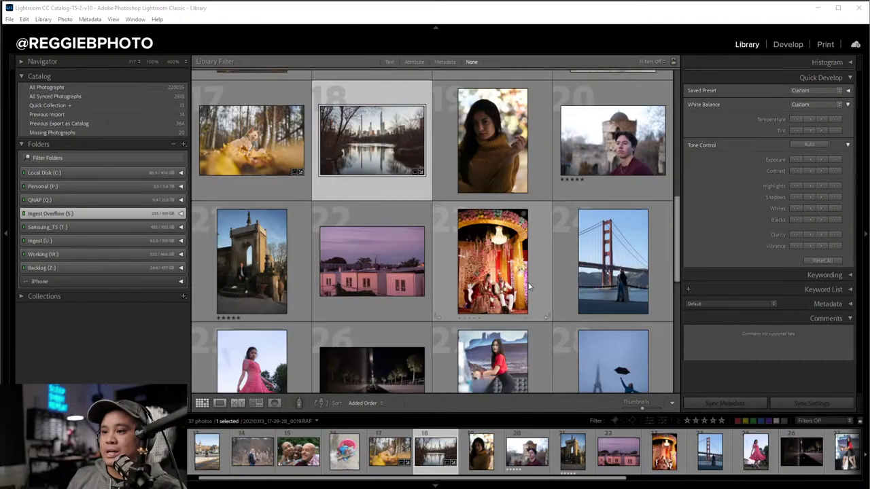
{"action": "scroll", "coordinate": [565, 289], "scroll_direction": "up", "scroll_amount": 2}
{"action": "scroll", "coordinate": [530, 286], "scroll_direction": "up", "scroll_amount": 3}
{"action": "scroll", "coordinate": [530, 286], "scroll_direction": "up", "scroll_amount": 2}
{"action": "scroll", "coordinate": [530, 286], "scroll_direction": "down", "scroll_amount": 2}
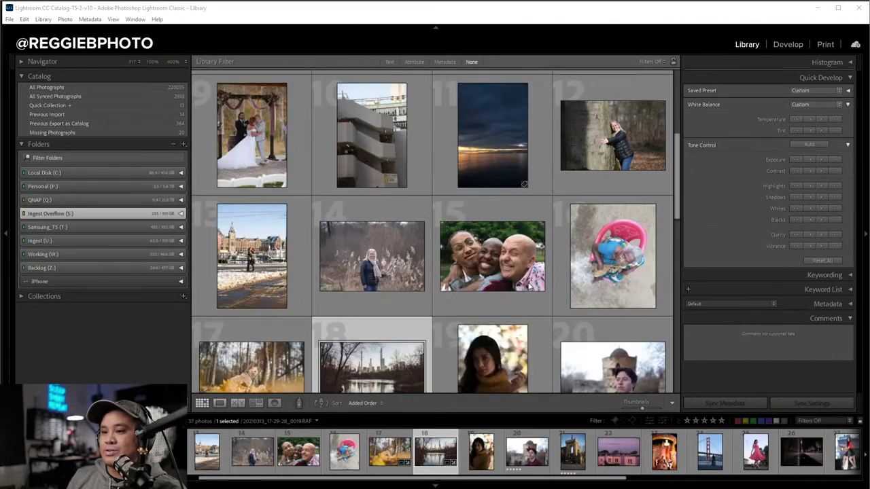
{"action": "scroll", "coordinate": [530, 286], "scroll_direction": "down", "scroll_amount": 2}
{"action": "scroll", "coordinate": [529, 286], "scroll_direction": "down", "scroll_amount": 2}
{"action": "scroll", "coordinate": [529, 286], "scroll_direction": "up", "scroll_amount": 3}
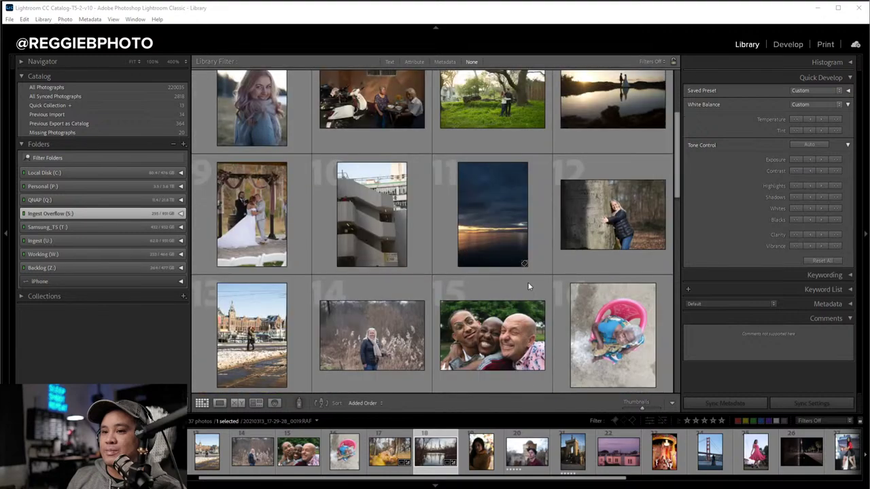
{"action": "scroll", "coordinate": [528, 286], "scroll_direction": "up", "scroll_amount": 3}
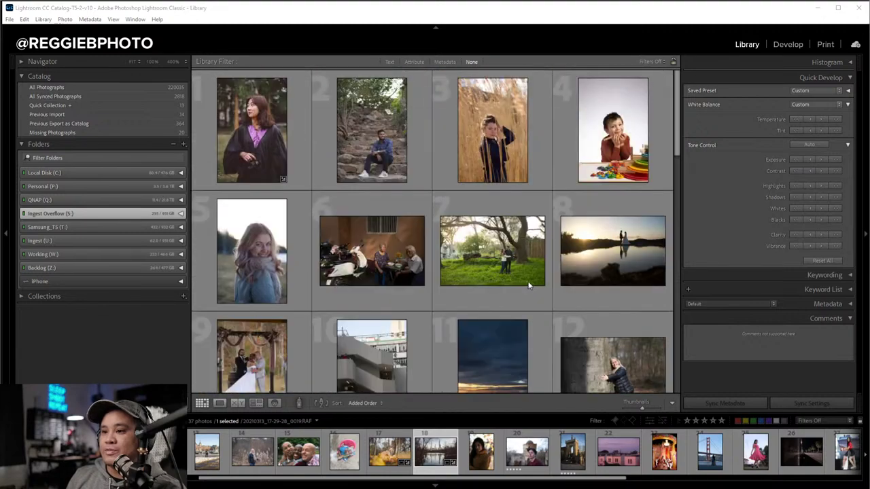
{"action": "scroll", "coordinate": [529, 286], "scroll_direction": "down", "scroll_amount": 2}
{"action": "scroll", "coordinate": [529, 286], "scroll_direction": "down", "scroll_amount": 2}
{"action": "scroll", "coordinate": [529, 286], "scroll_direction": "down", "scroll_amount": 2}
{"action": "scroll", "coordinate": [528, 286], "scroll_direction": "down", "scroll_amount": 1}
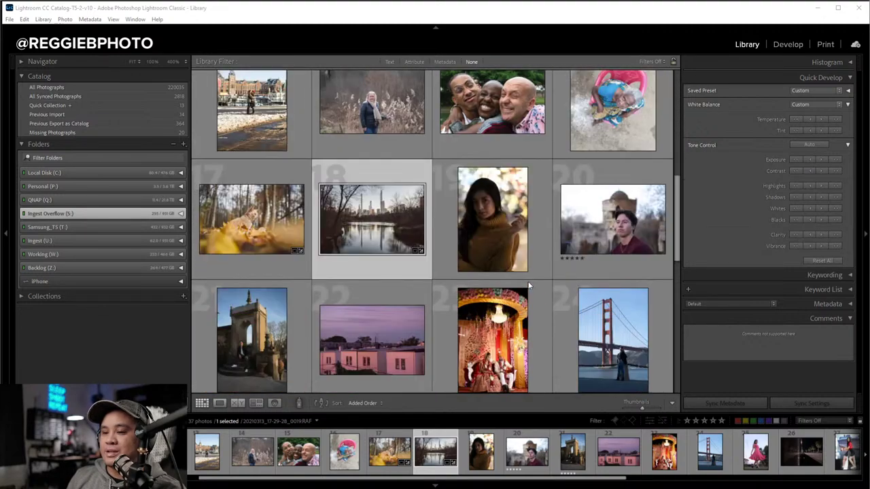
{"action": "scroll", "coordinate": [528, 286], "scroll_direction": "down", "scroll_amount": 2}
{"action": "scroll", "coordinate": [529, 286], "scroll_direction": "down", "scroll_amount": 2}
{"action": "scroll", "coordinate": [529, 286], "scroll_direction": "down", "scroll_amount": 2}
{"action": "scroll", "coordinate": [529, 286], "scroll_direction": "down", "scroll_amount": 2}
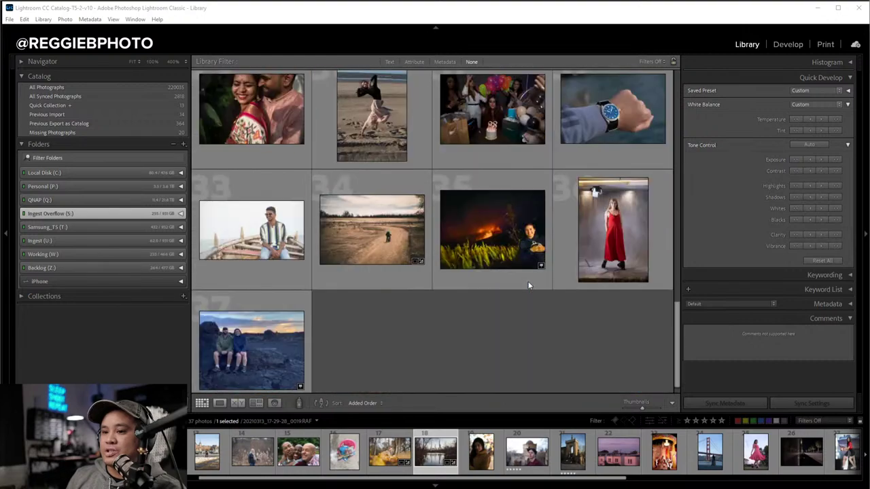
{"action": "scroll", "coordinate": [529, 286], "scroll_direction": "up", "scroll_amount": 1}
{"action": "scroll", "coordinate": [529, 286], "scroll_direction": "up", "scroll_amount": 2}
{"action": "scroll", "coordinate": [529, 285], "scroll_direction": "up", "scroll_amount": 3}
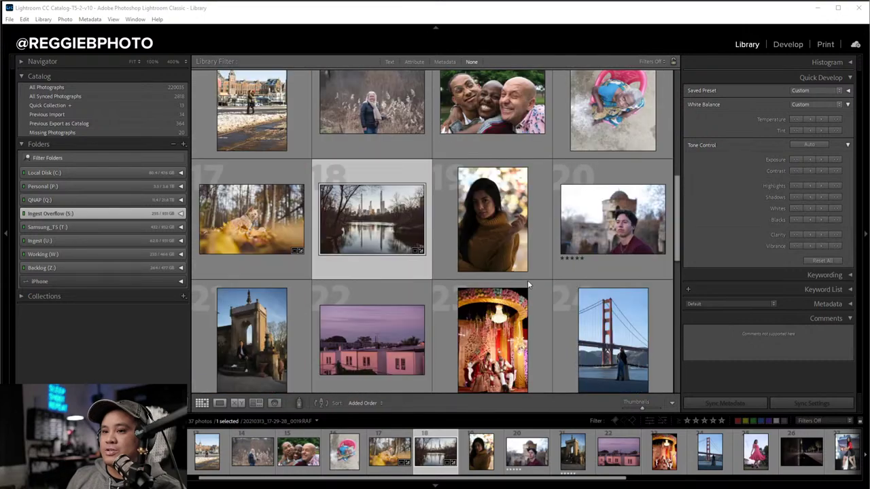
{"action": "scroll", "coordinate": [528, 286], "scroll_direction": "up", "scroll_amount": 2}
{"action": "scroll", "coordinate": [528, 284], "scroll_direction": "up", "scroll_amount": 1}
{"action": "scroll", "coordinate": [528, 284], "scroll_direction": "up", "scroll_amount": 2}
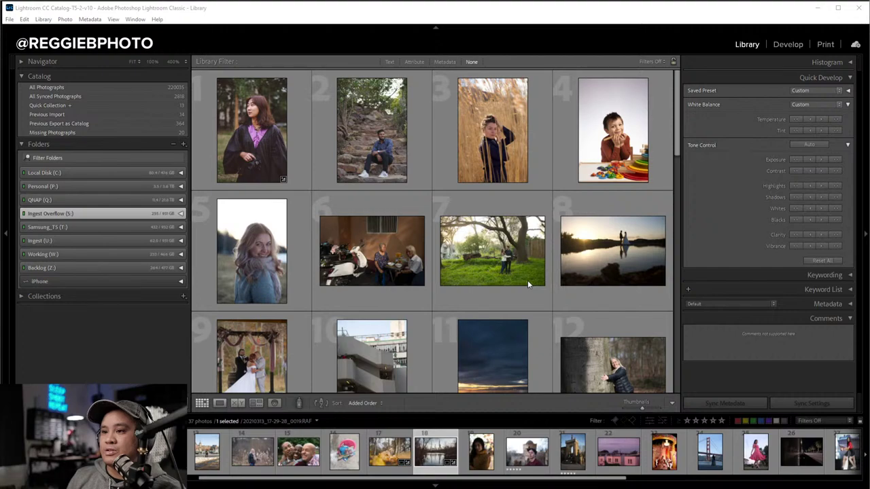
{"action": "scroll", "coordinate": [518, 274], "scroll_direction": "down", "scroll_amount": 2}
{"action": "scroll", "coordinate": [517, 270], "scroll_direction": "down", "scroll_amount": 1}
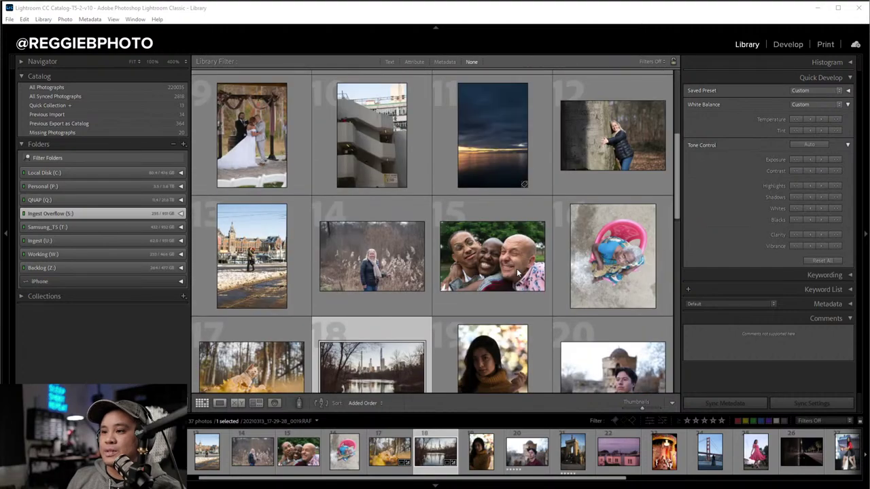
{"action": "scroll", "coordinate": [482, 268], "scroll_direction": "down", "scroll_amount": 1}
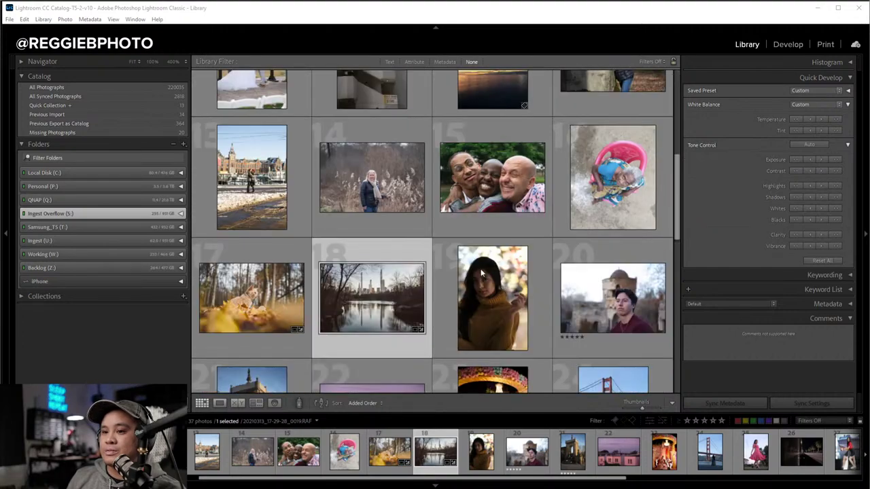
{"action": "scroll", "coordinate": [482, 270], "scroll_direction": "down", "scroll_amount": 1}
{"action": "scroll", "coordinate": [482, 270], "scroll_direction": "down", "scroll_amount": 1}
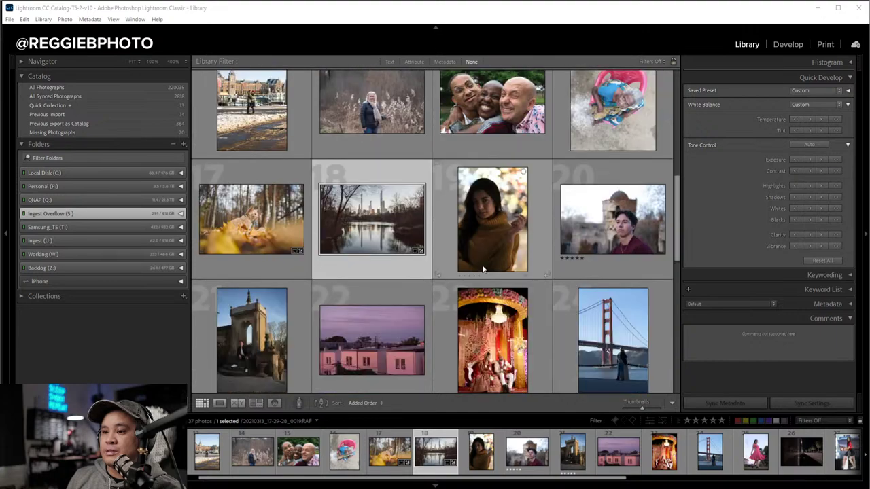
{"action": "scroll", "coordinate": [483, 269], "scroll_direction": "down", "scroll_amount": 2}
{"action": "scroll", "coordinate": [482, 270], "scroll_direction": "down", "scroll_amount": 1}
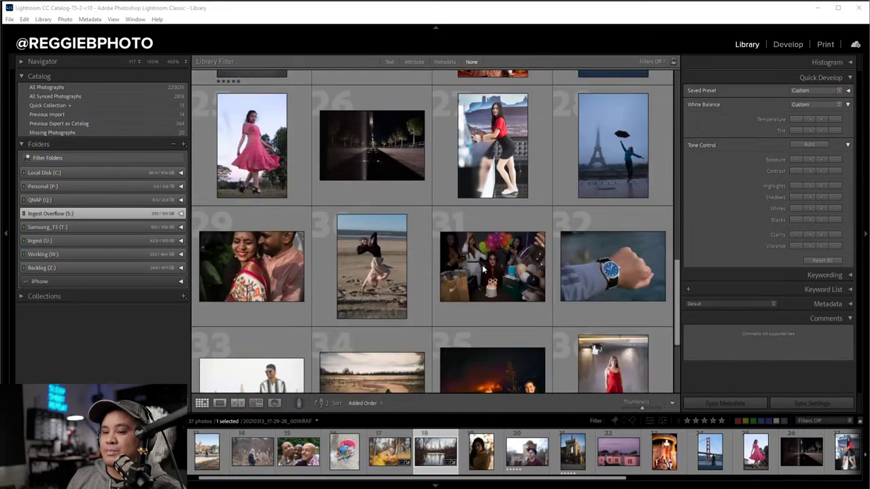
{"action": "scroll", "coordinate": [482, 270], "scroll_direction": "down", "scroll_amount": 1}
{"action": "scroll", "coordinate": [483, 269], "scroll_direction": "down", "scroll_amount": 1}
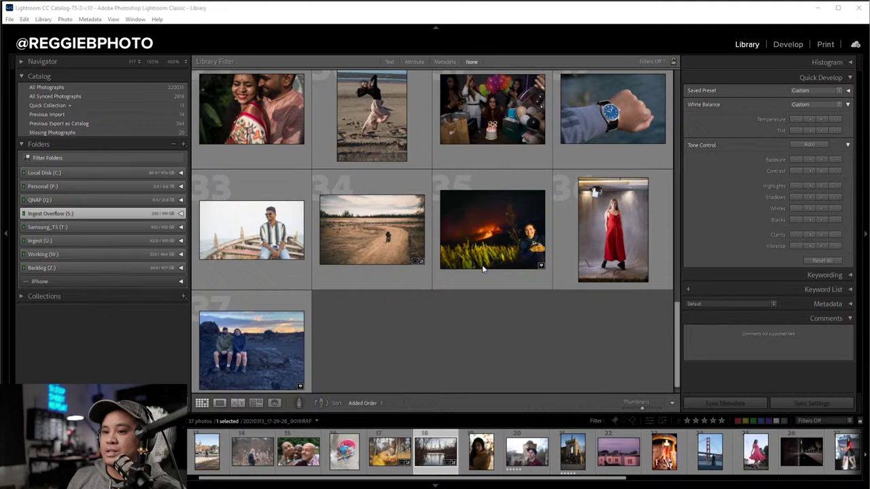
{"action": "scroll", "coordinate": [483, 269], "scroll_direction": "up", "scroll_amount": 3}
{"action": "scroll", "coordinate": [482, 269], "scroll_direction": "up", "scroll_amount": 2}
{"action": "scroll", "coordinate": [482, 269], "scroll_direction": "up", "scroll_amount": 1}
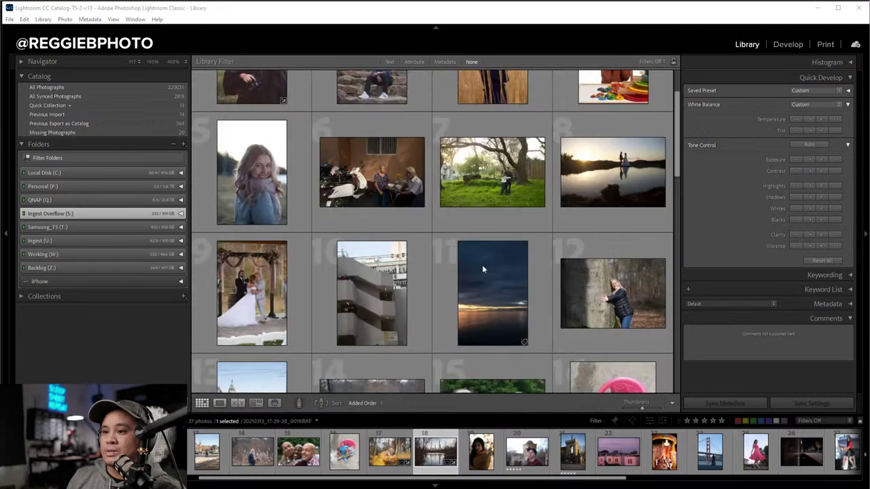
{"action": "scroll", "coordinate": [482, 270], "scroll_direction": "up", "scroll_amount": 1}
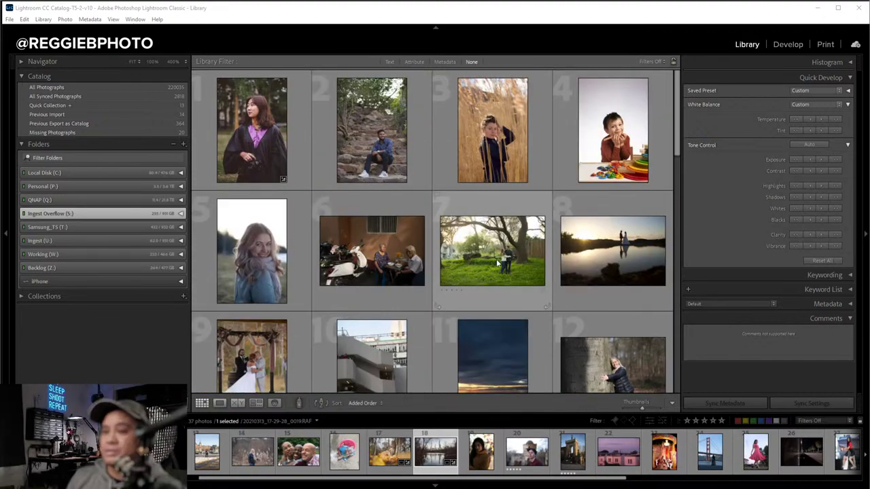
{"action": "mouse_move", "coordinate": [372, 131]}
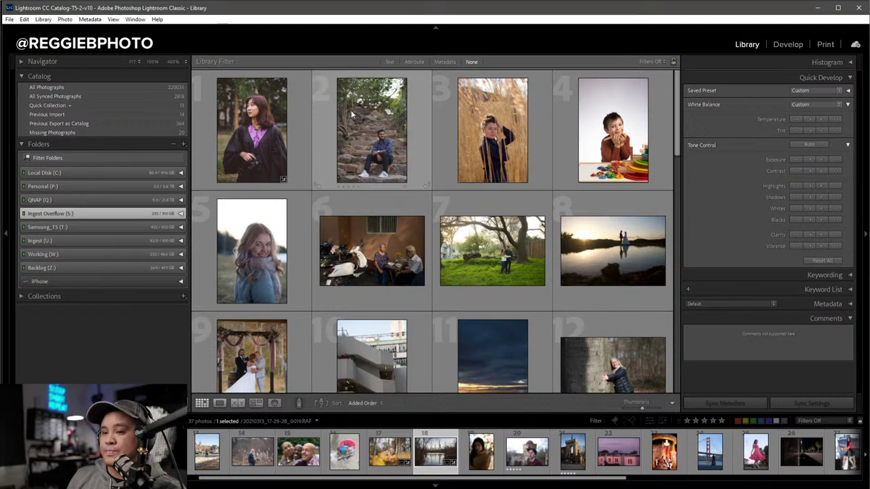
Set the graduation portrait as the Develop reference photo beside the stairs portrait.
{"action": "double_click", "coordinate": [258, 152]}
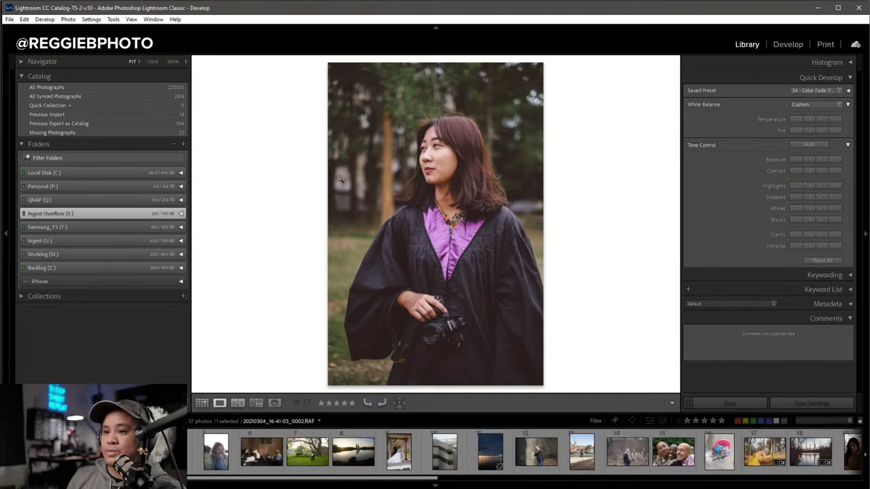
{"action": "key", "text": "d"}
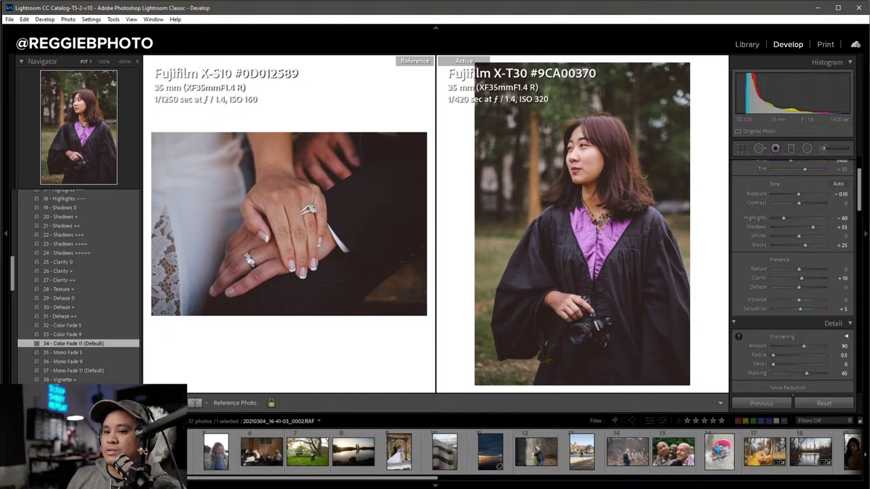
{"action": "left_click_drag", "start_coordinate": [216, 452], "coordinate": [242, 278]}
{"action": "key", "text": "Right"}
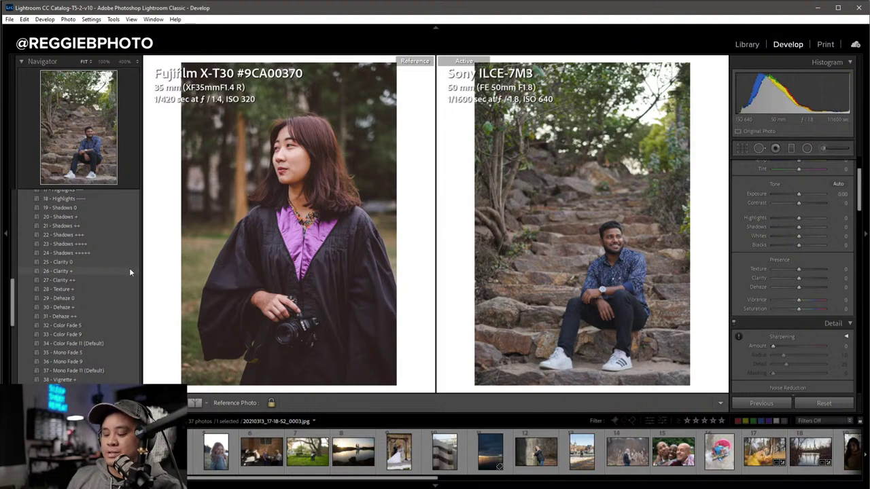
{"action": "key", "text": "i"}
{"action": "key", "text": "i"}
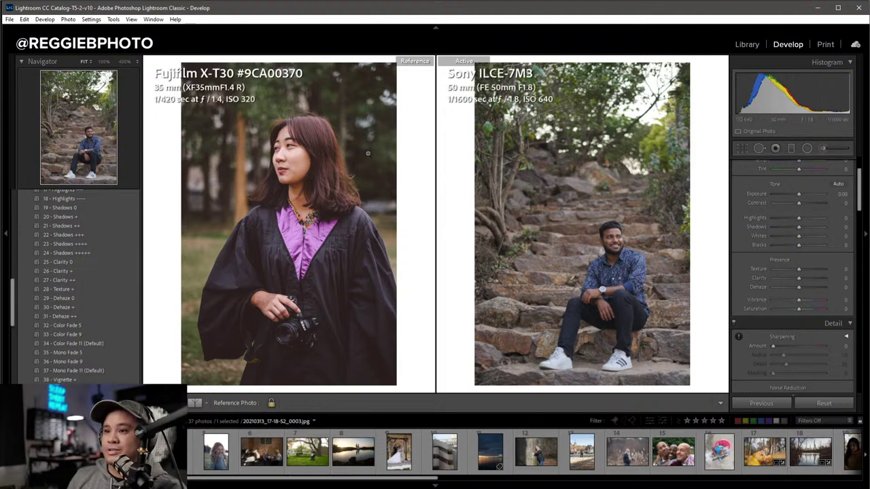
Apply the 1c - RBP Color - Non-Fuji preset, then set Exposure +0.20 and Shadows +50.
{"action": "scroll", "coordinate": [80, 270], "scroll_direction": "up", "scroll_amount": 5}
{"action": "scroll", "coordinate": [78, 270], "scroll_direction": "up", "scroll_amount": 10}
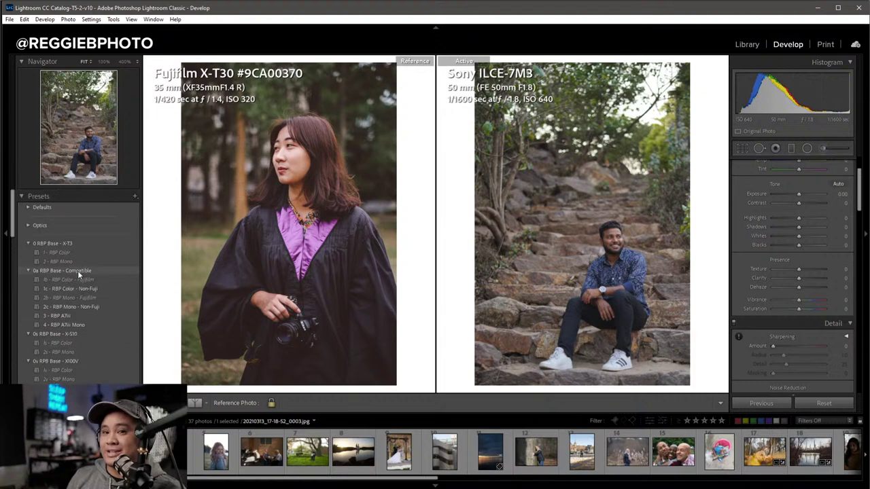
{"action": "left_click", "coordinate": [88, 291]}
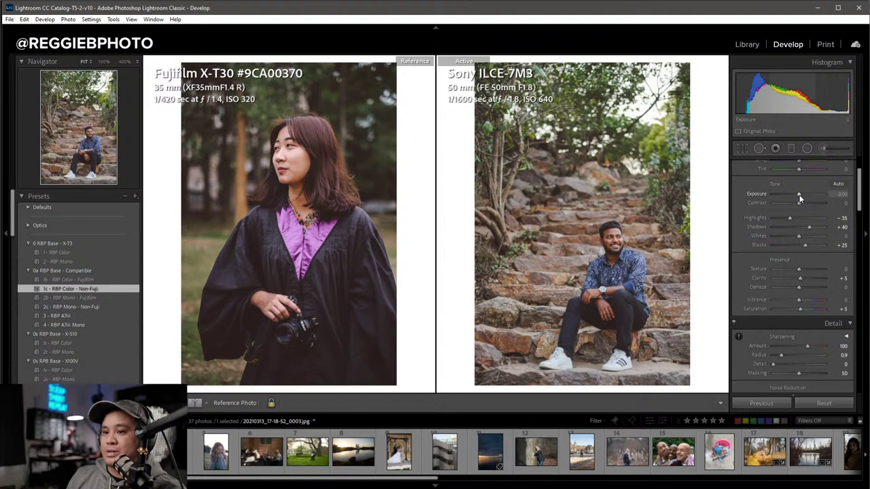
{"action": "mouse_move", "coordinate": [798, 196]}
{"action": "left_mouse_down"}
{"action": "mouse_move", "coordinate": [789, 217]}
{"action": "mouse_move", "coordinate": [808, 227]}
{"action": "left_mouse_up"}
{"action": "left_click_drag", "start_coordinate": [805, 195], "coordinate": [803, 195]}
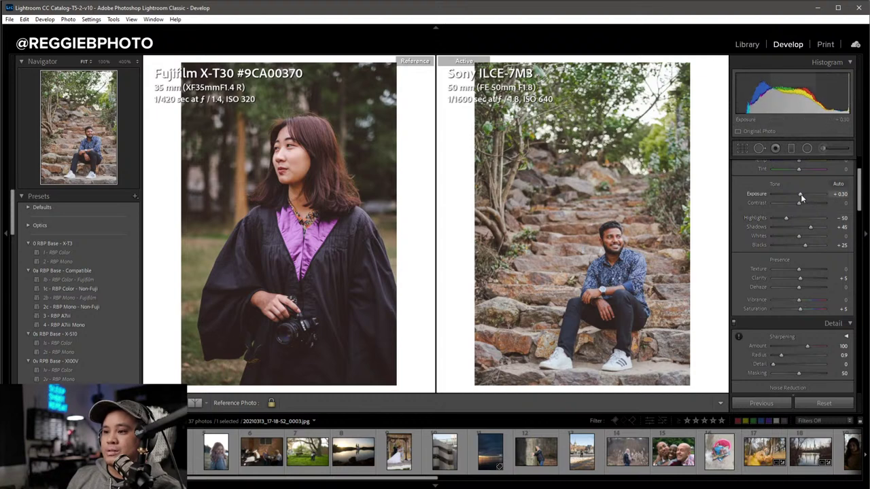
{"action": "left_click_drag", "start_coordinate": [811, 228], "coordinate": [812, 227]}
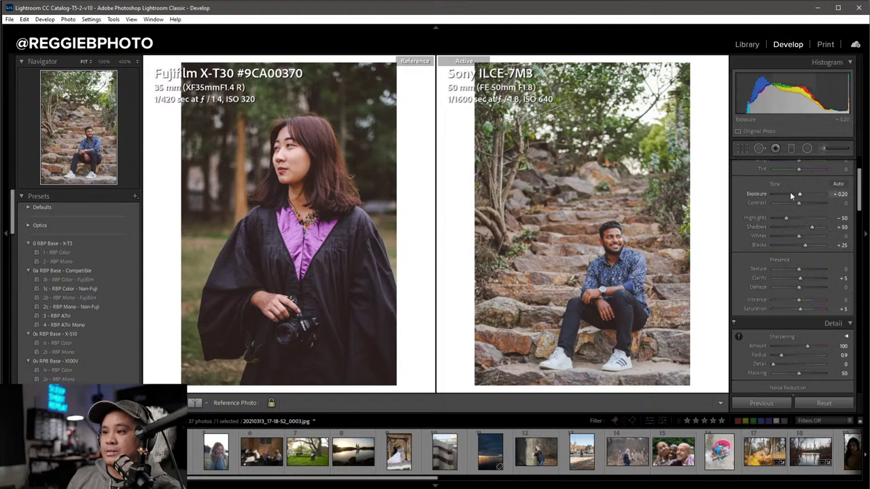
Draw several RBP Burn graduated filters at Exposure -0.32, one rotated near vertical and one over the top.
{"action": "left_click", "coordinate": [790, 149]}
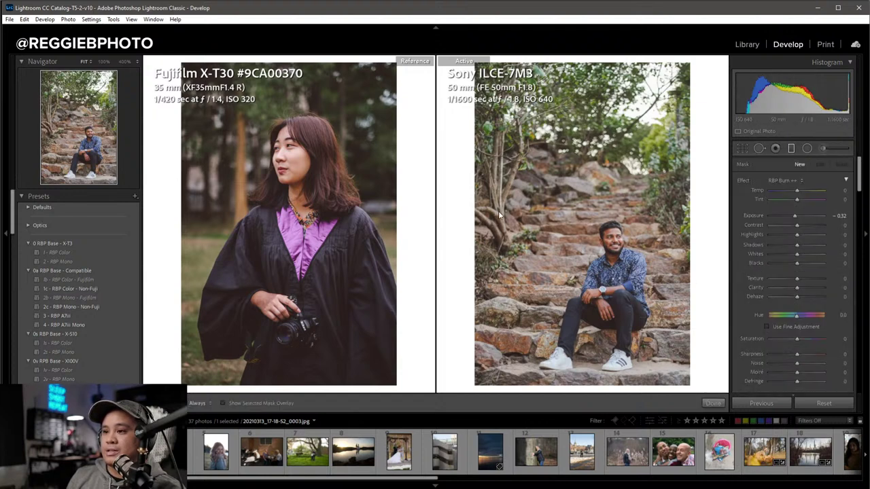
{"action": "left_click_drag", "start_coordinate": [500, 210], "coordinate": [600, 216]}
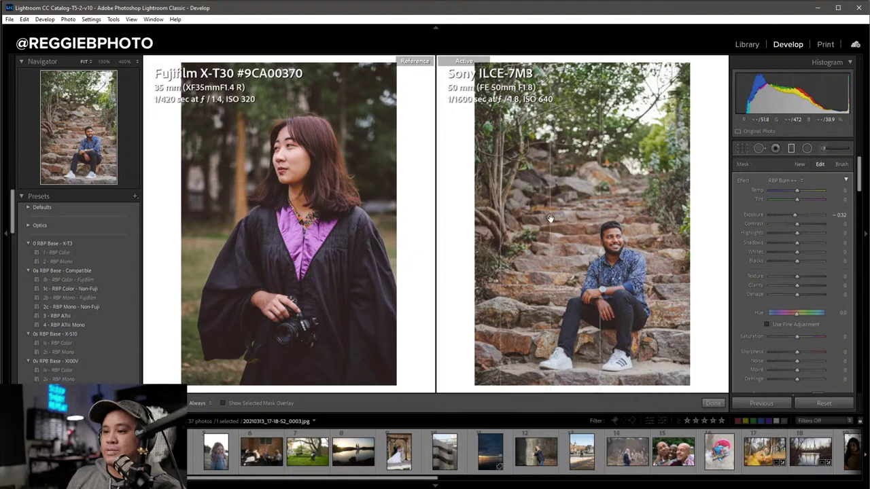
{"action": "left_click_drag", "start_coordinate": [617, 330], "coordinate": [618, 309]}
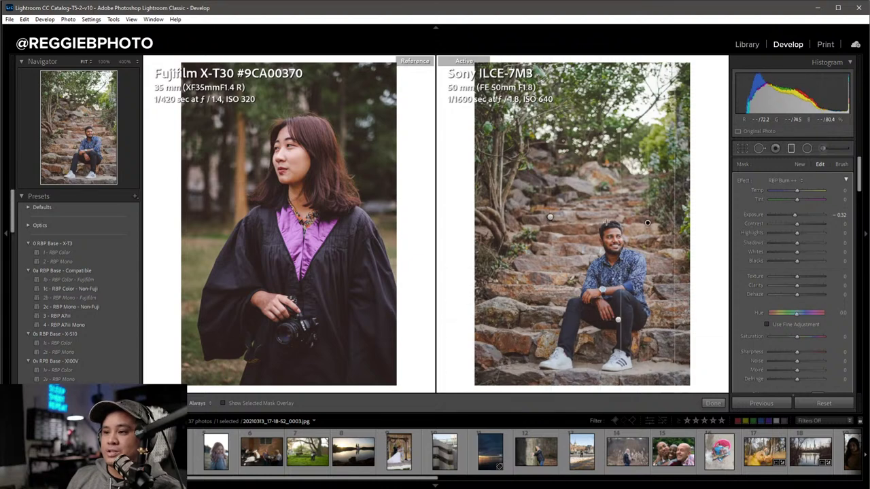
{"action": "left_click_drag", "start_coordinate": [625, 252], "coordinate": [656, 225]}
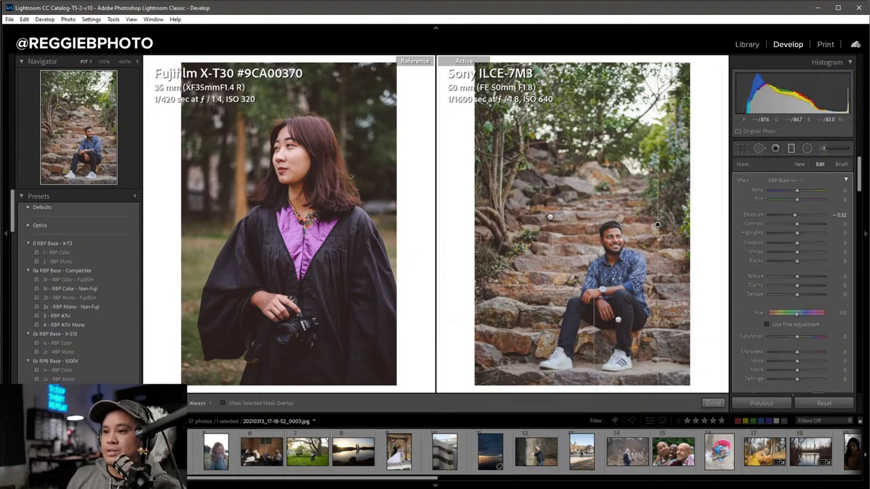
{"action": "left_click_drag", "start_coordinate": [615, 129], "coordinate": [610, 200]}
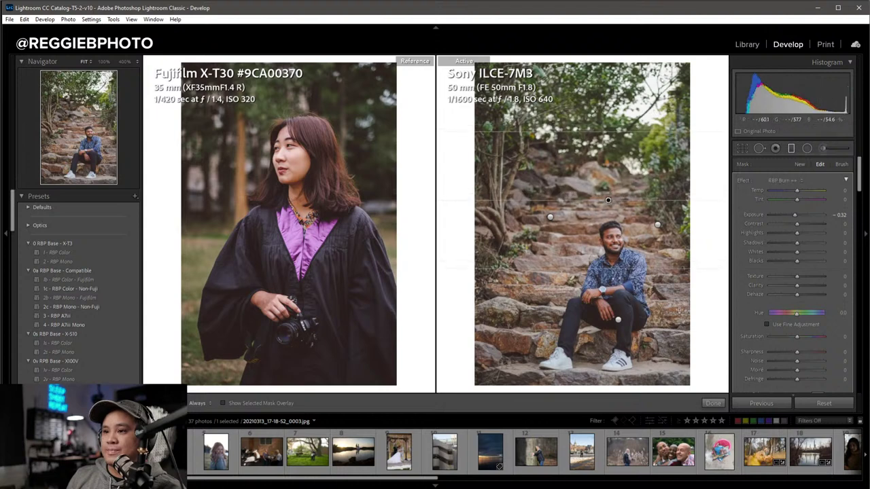
Close the graduated filters and pan both photos at 100% to compare the background bokeh and hair.
{"action": "left_click", "coordinate": [713, 403]}
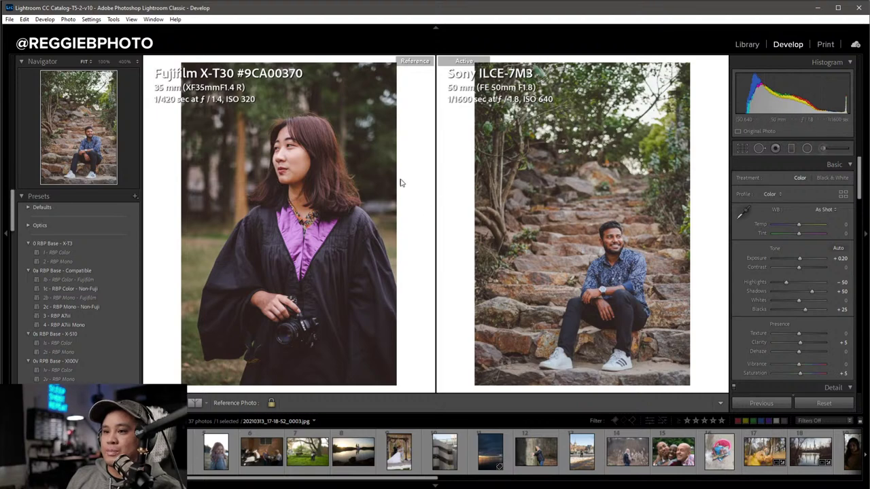
{"action": "left_click_drag", "start_coordinate": [264, 110], "coordinate": [435, 165]}
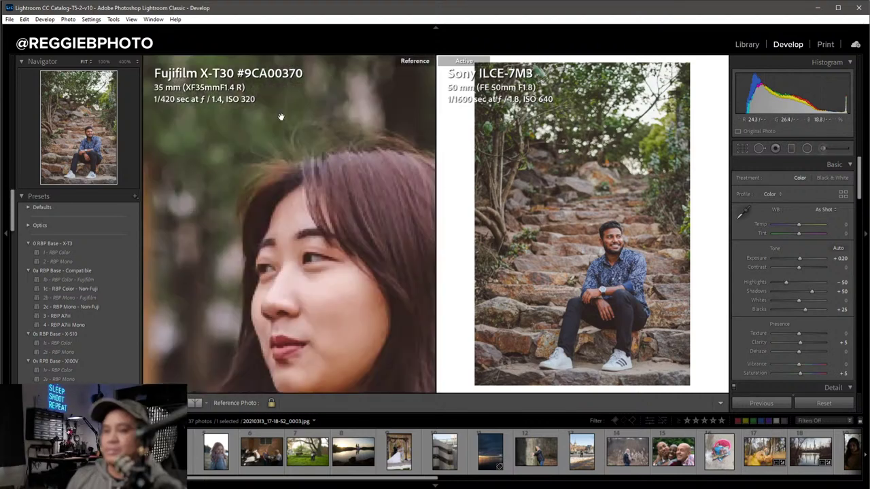
{"action": "left_click", "coordinate": [581, 119]}
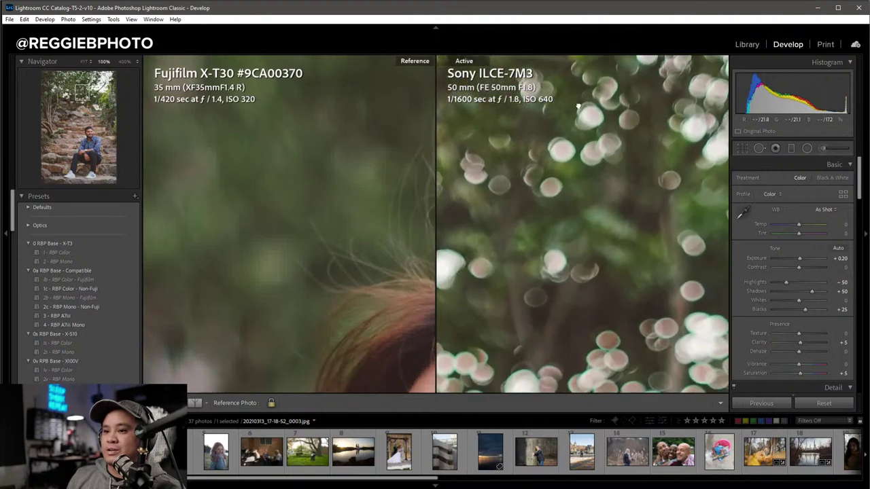
{"action": "left_click_drag", "start_coordinate": [564, 229], "coordinate": [575, 169]}
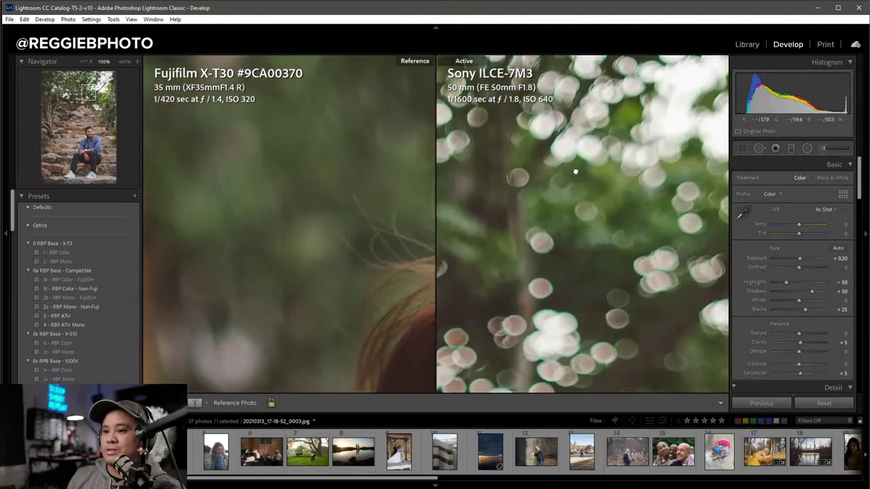
{"action": "mouse_move", "coordinate": [322, 210]}
{"action": "left_mouse_down"}
{"action": "mouse_move", "coordinate": [381, 226]}
{"action": "mouse_move", "coordinate": [330, 181]}
{"action": "left_mouse_up"}
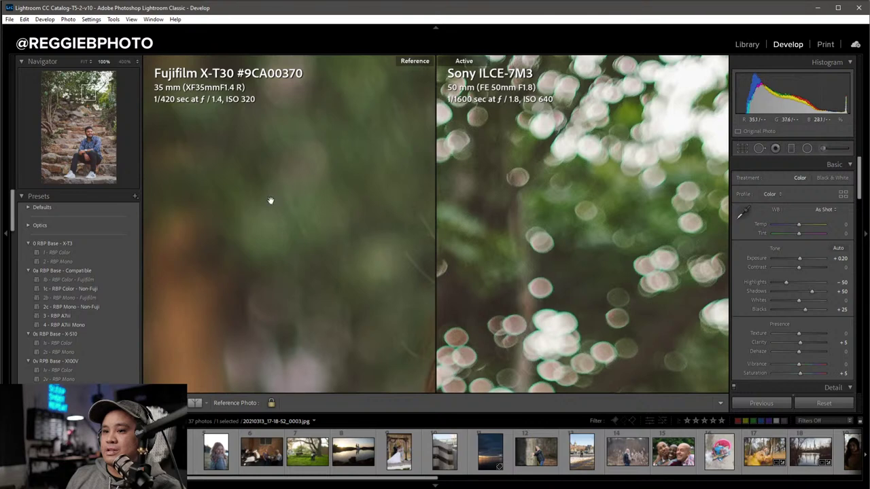
{"action": "left_click_drag", "start_coordinate": [602, 190], "coordinate": [616, 177]}
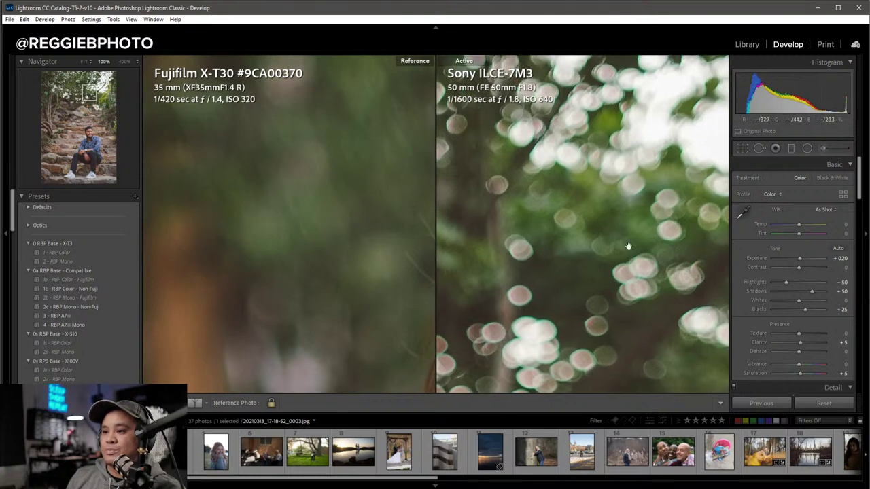
In HSL Hue, try a Green hue shift, undo it, and set Green hue to +5.
{"action": "scroll", "coordinate": [823, 323], "scroll_direction": "down", "scroll_amount": 4}
{"action": "scroll", "coordinate": [820, 313], "scroll_direction": "down", "scroll_amount": 3}
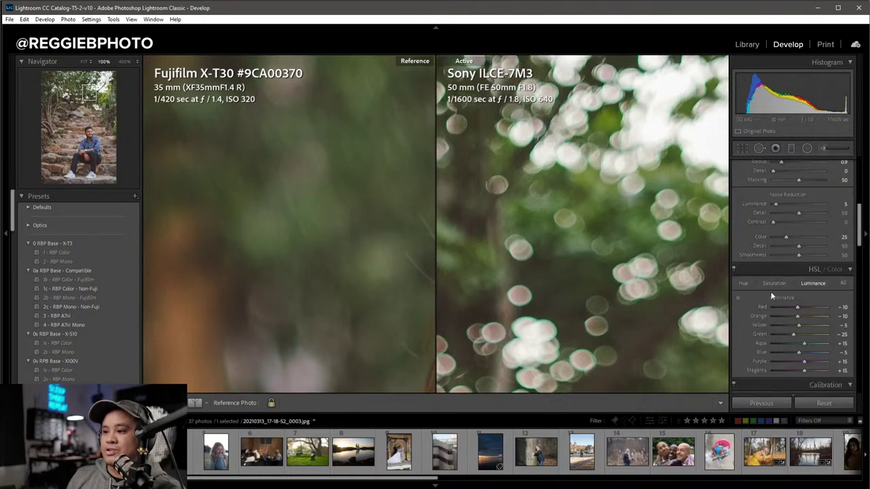
{"action": "left_click", "coordinate": [744, 284]}
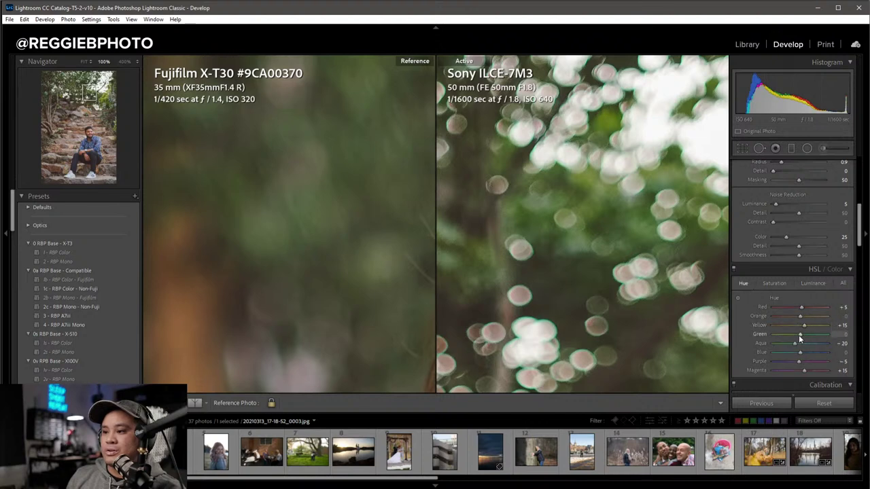
{"action": "left_click", "coordinate": [737, 297]}
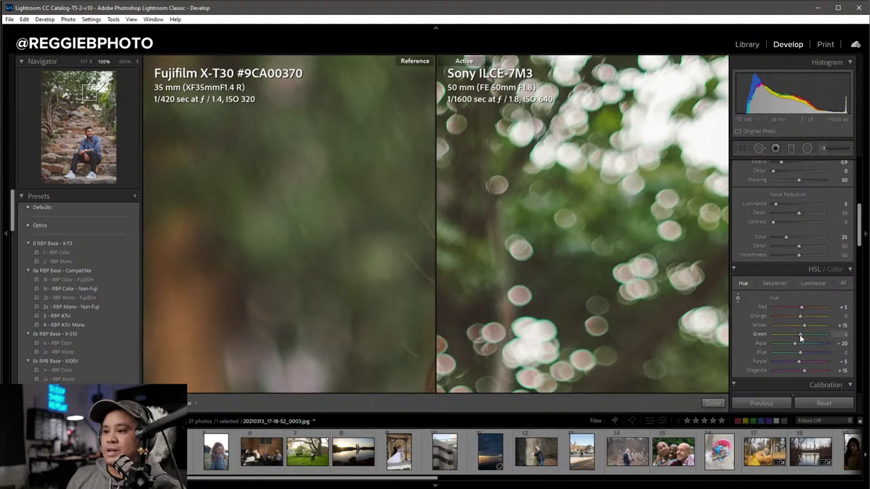
{"action": "left_click_drag", "start_coordinate": [786, 334], "coordinate": [802, 336]}
{"action": "key", "text": "ctrl+z"}
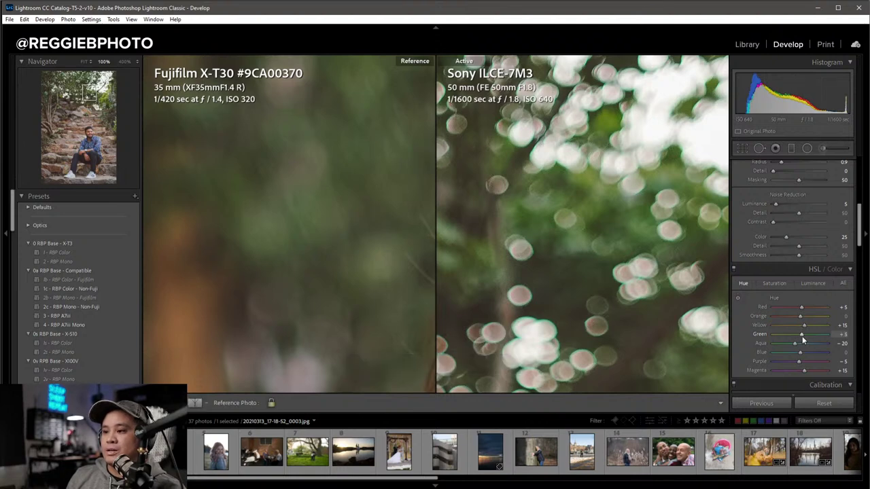
{"action": "left_click", "coordinate": [802, 335]}
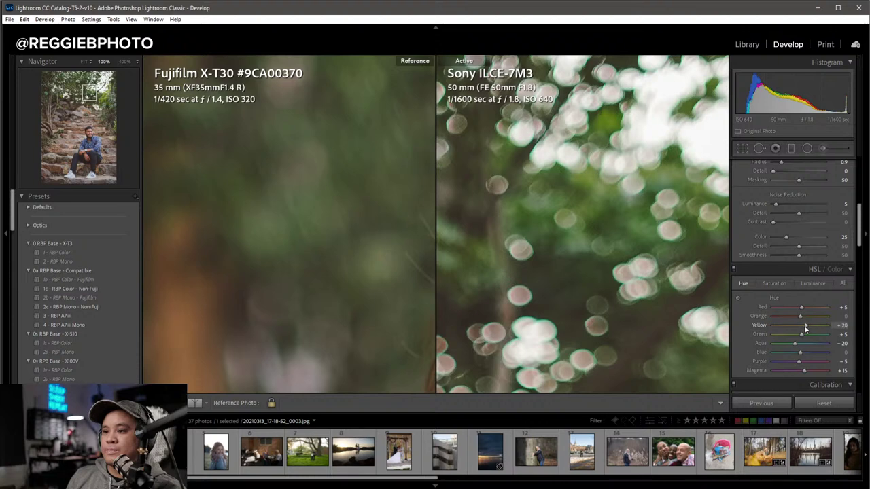
Darken the greens in HSL Luminance to about −40, undo another hue trial, and fit both photos.
{"action": "left_click", "coordinate": [810, 283]}
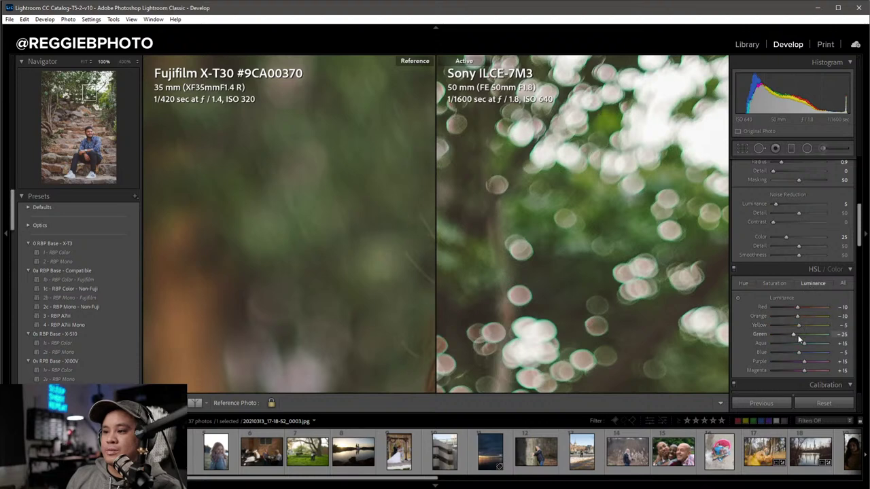
{"action": "left_click_drag", "start_coordinate": [799, 337], "coordinate": [788, 337]}
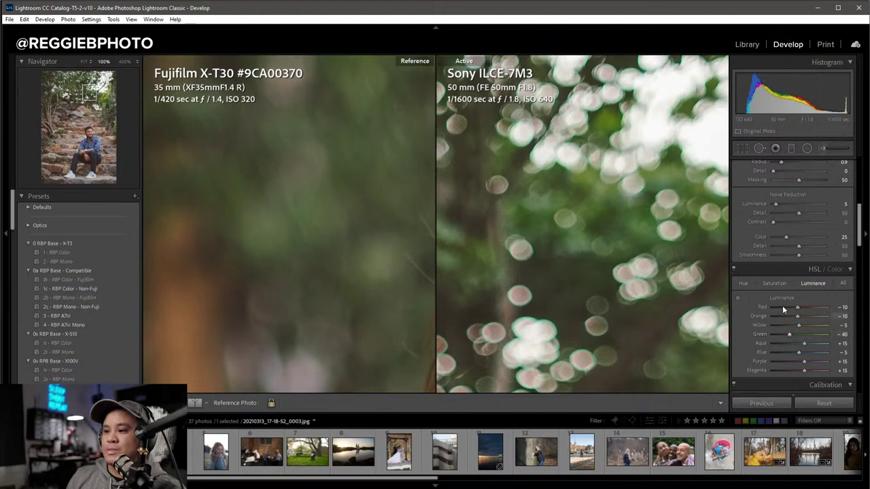
{"action": "left_click", "coordinate": [744, 284]}
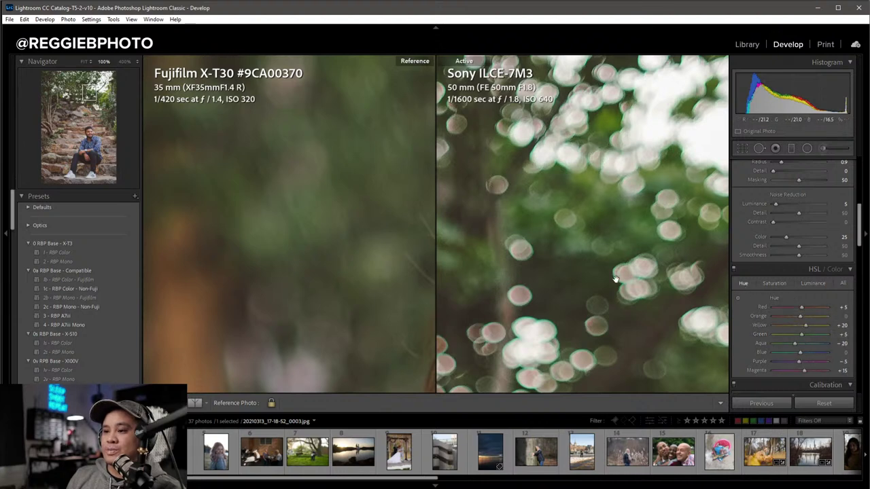
{"action": "left_click_drag", "start_coordinate": [801, 335], "coordinate": [803, 335]}
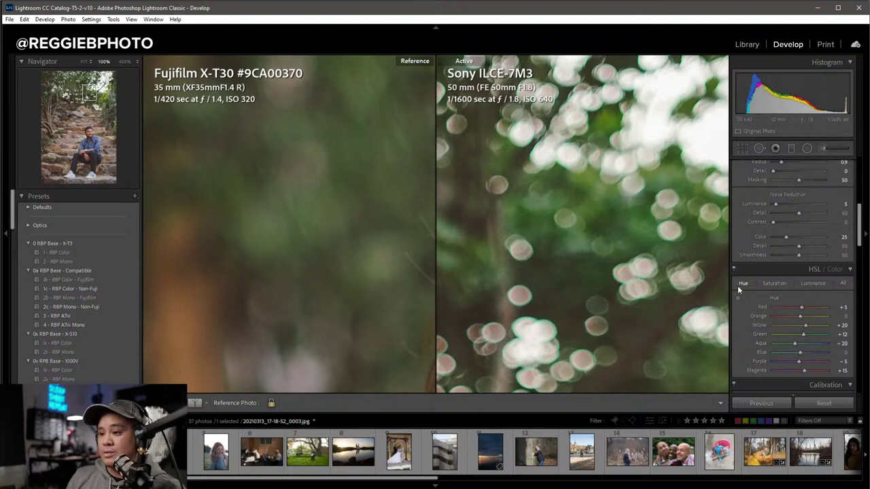
{"action": "key", "text": "ctrl+z"}
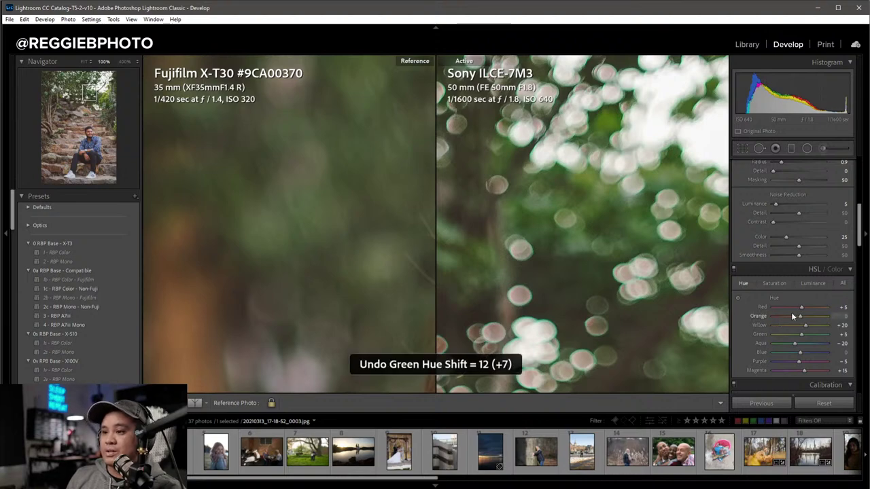
{"action": "left_click", "coordinate": [592, 282]}
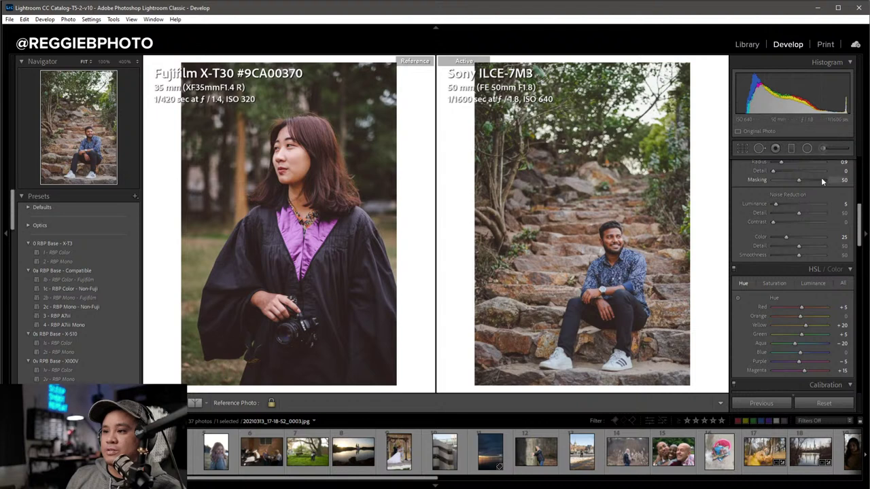
In the Basic panel, set the stairs portrait's Temp to +5, Shadows to +55 and Contrast to −15.
{"action": "scroll", "coordinate": [785, 208], "scroll_direction": "up", "scroll_amount": 5}
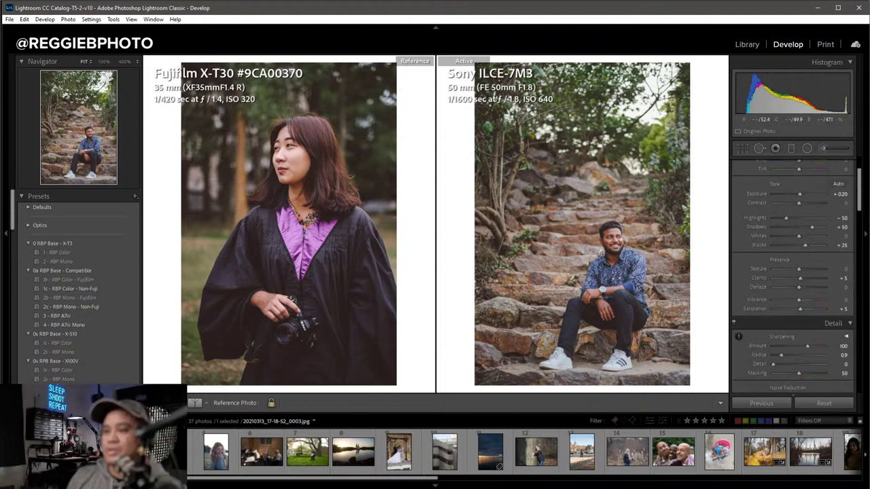
{"action": "scroll", "coordinate": [784, 238], "scroll_direction": "up", "scroll_amount": 2}
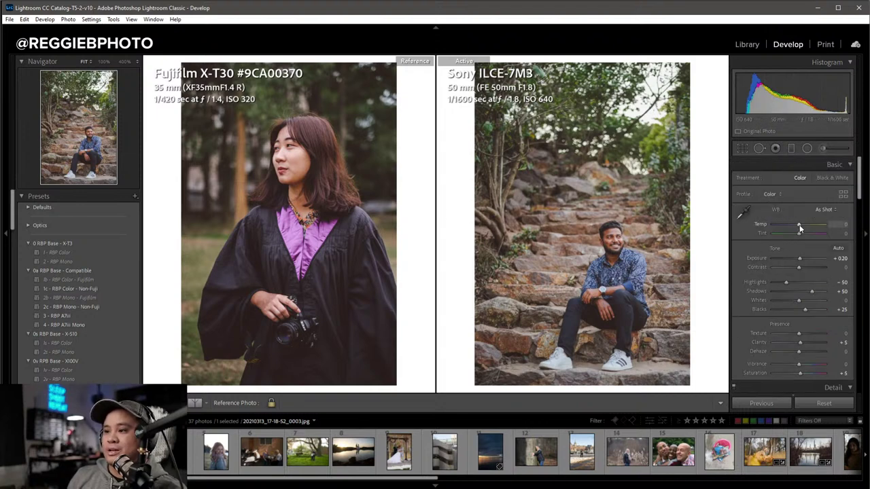
{"action": "key", "text": "i"}
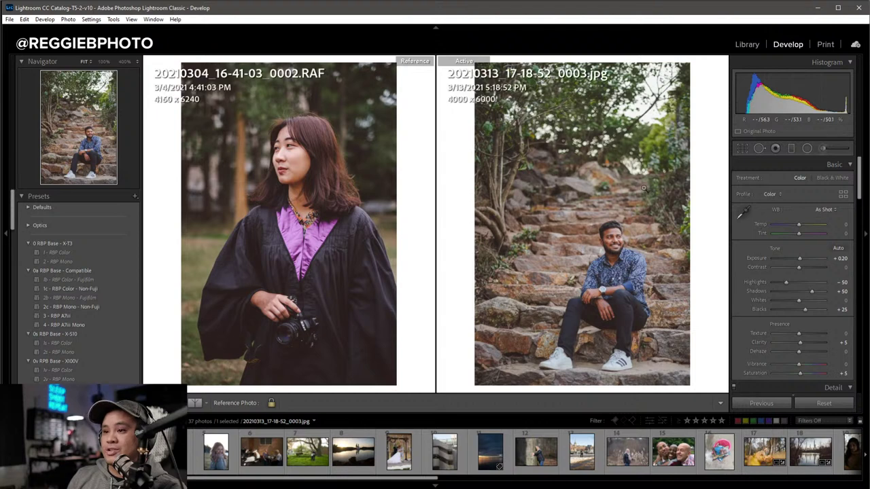
{"action": "key", "text": "i"}
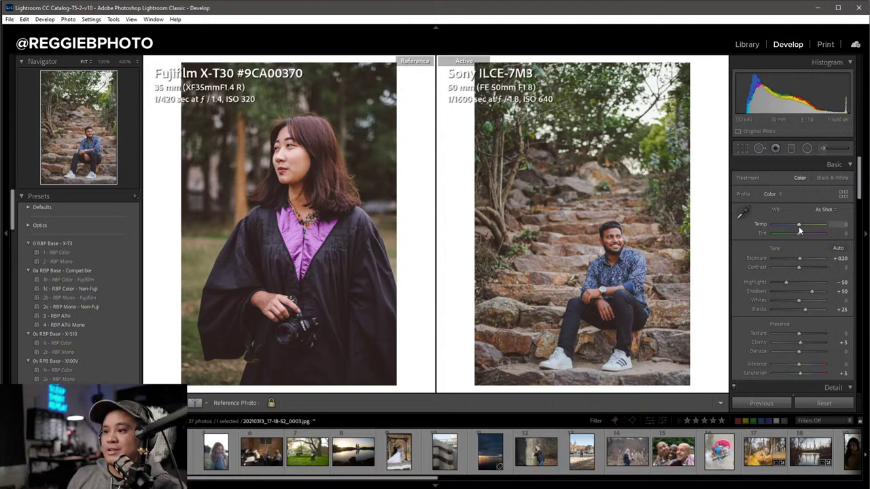
{"action": "left_click_drag", "start_coordinate": [798, 226], "coordinate": [800, 237]}
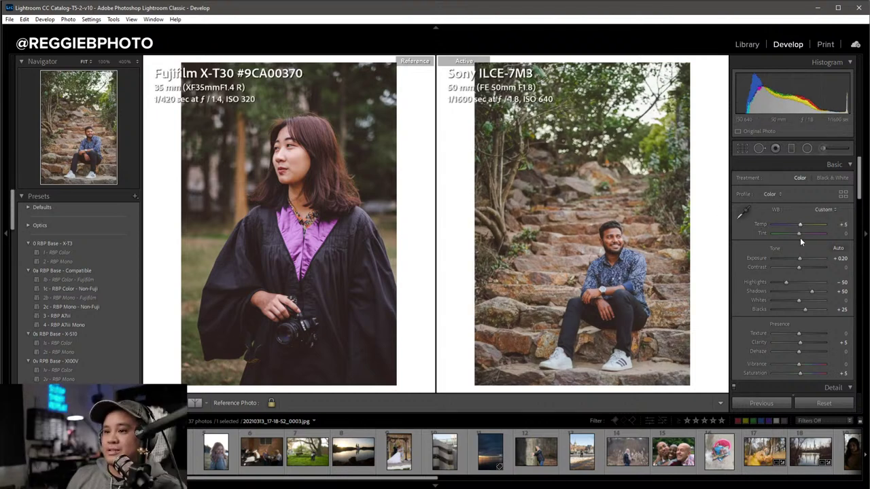
{"action": "left_click", "coordinate": [814, 292]}
{"action": "left_click_drag", "start_coordinate": [798, 269], "coordinate": [796, 267]}
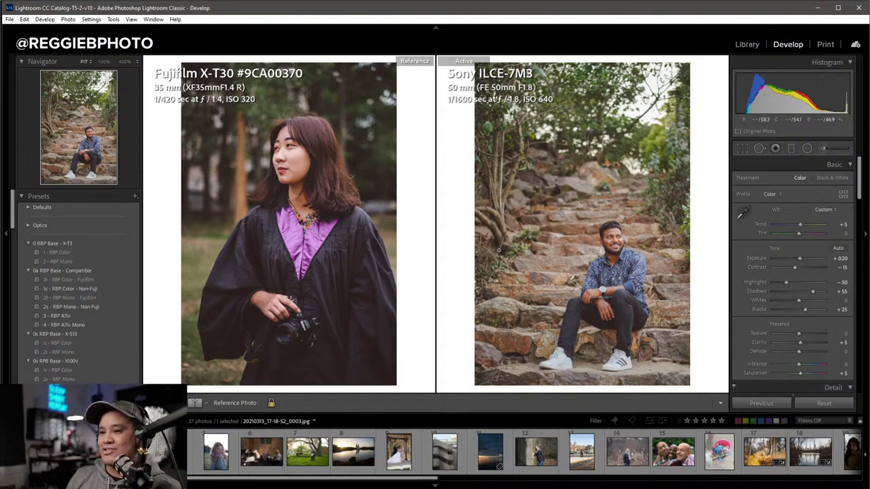
Compare the graduation, stairs and Central Park river photos together in Survey view.
{"action": "key", "text": "Left"}
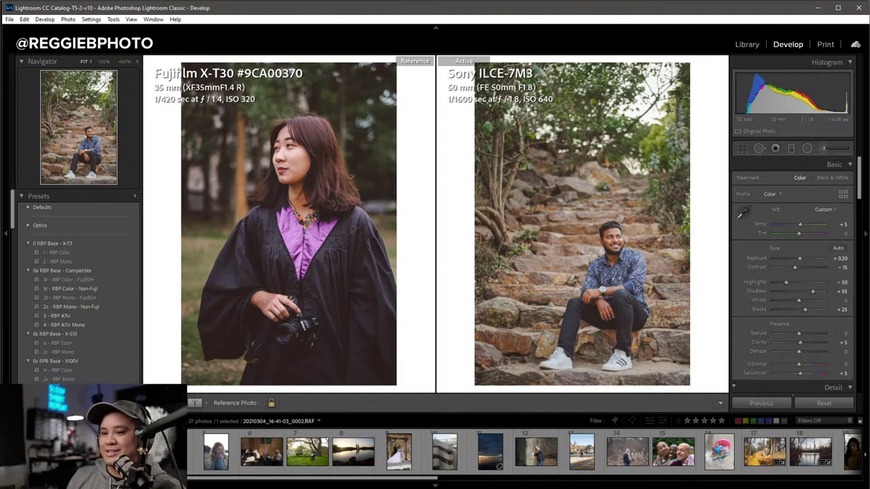
{"action": "key", "text": "shift+Right"}
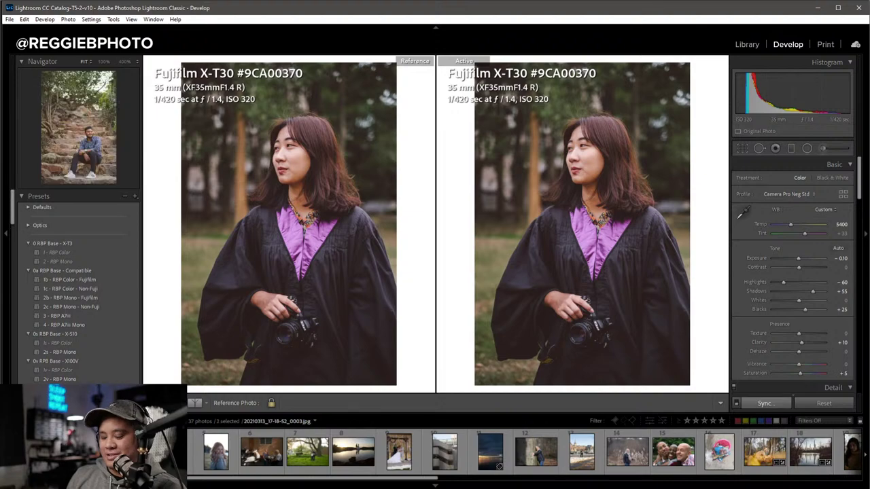
{"action": "key", "text": "n"}
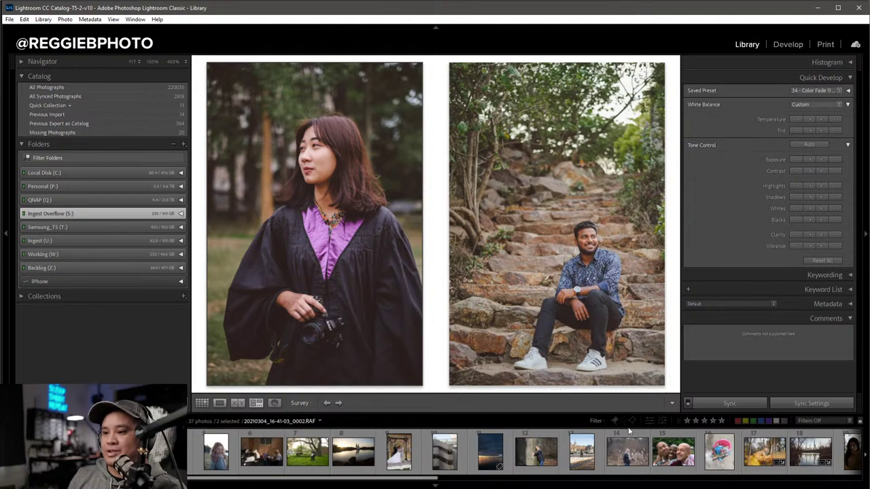
{"action": "scroll", "coordinate": [625, 455], "scroll_direction": "down", "scroll_amount": 3}
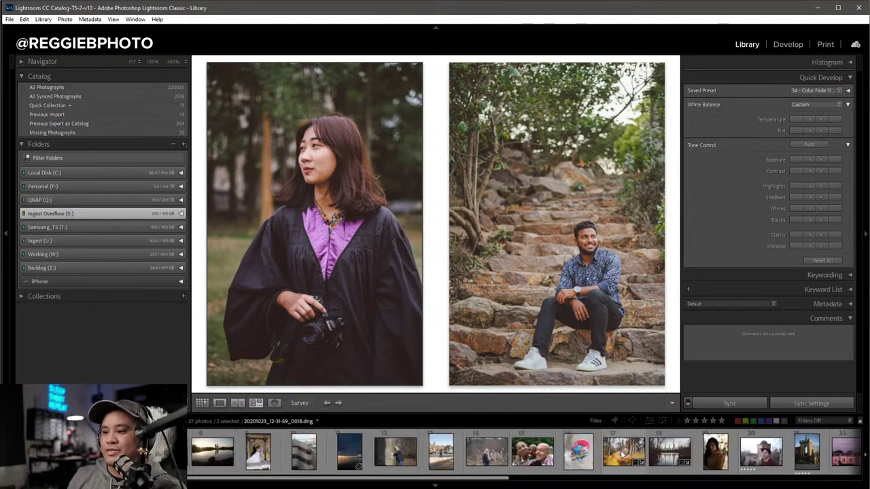
{"action": "left_click", "coordinate": [687, 460], "text": "ctrl"}
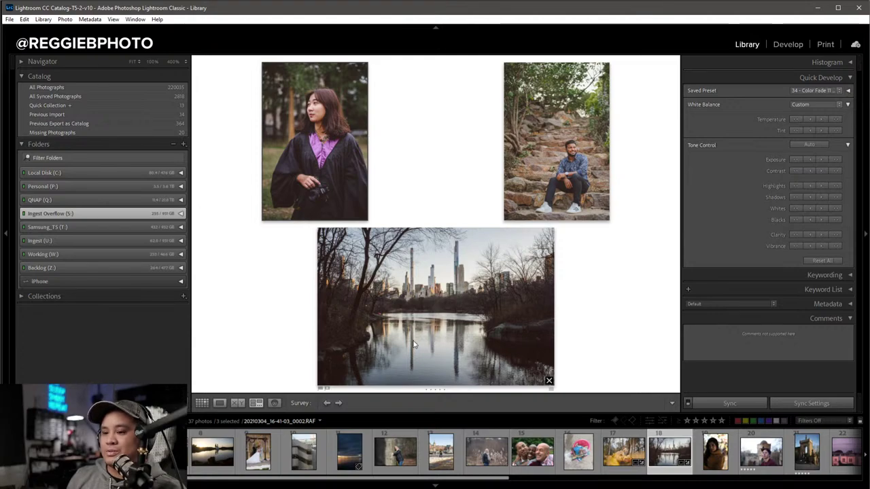
Warm the Central Park river photo to Temp 8600 and Tint +29 beside the graduation reference.
{"action": "key", "text": "d"}
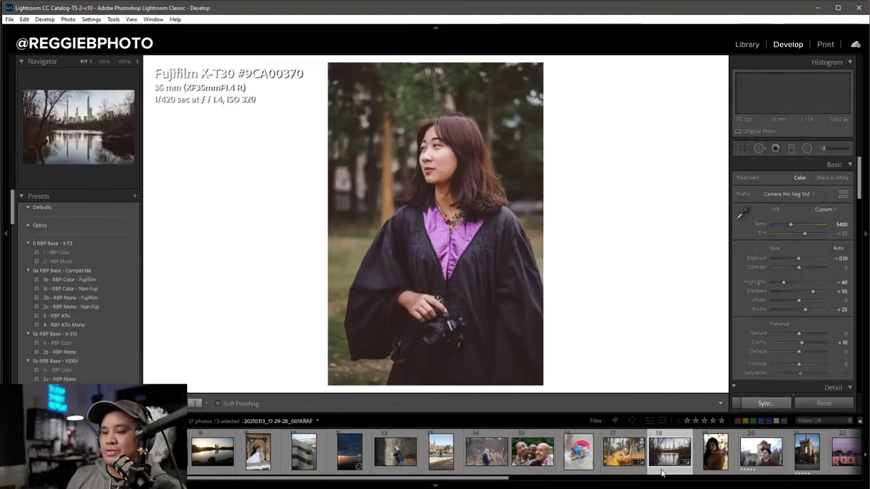
{"action": "left_click", "coordinate": [662, 469]}
{"action": "key", "text": "shift+r"}
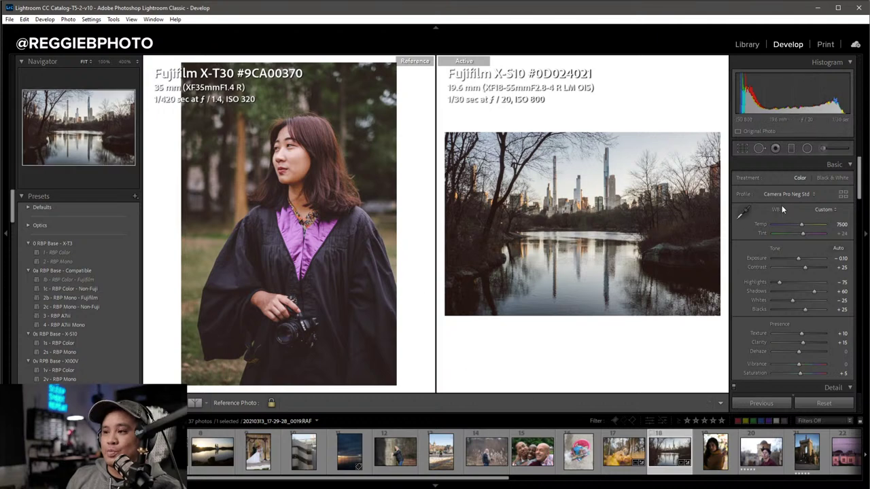
{"action": "left_click_drag", "start_coordinate": [801, 229], "coordinate": [802, 229]}
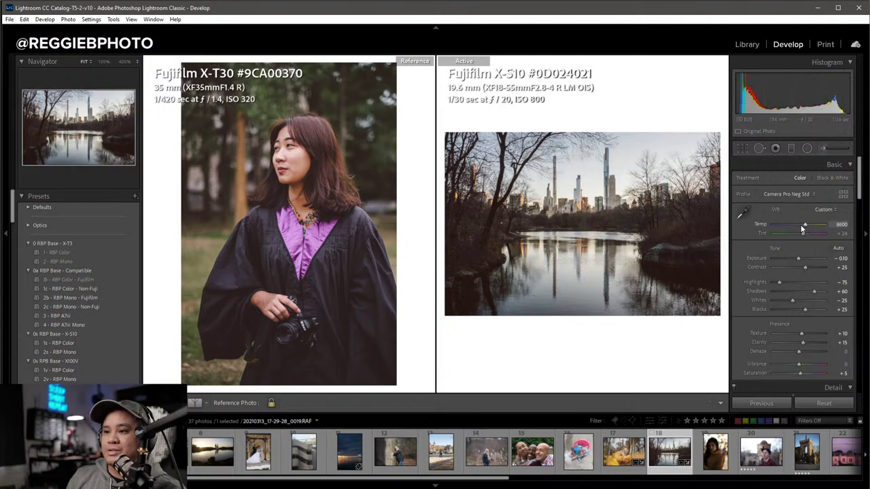
{"action": "scroll", "coordinate": [800, 229], "scroll_direction": "up", "scroll_amount": 1}
{"action": "scroll", "coordinate": [801, 229], "scroll_direction": "up", "scroll_amount": 1}
{"action": "scroll", "coordinate": [802, 232], "scroll_direction": "up", "scroll_amount": 1}
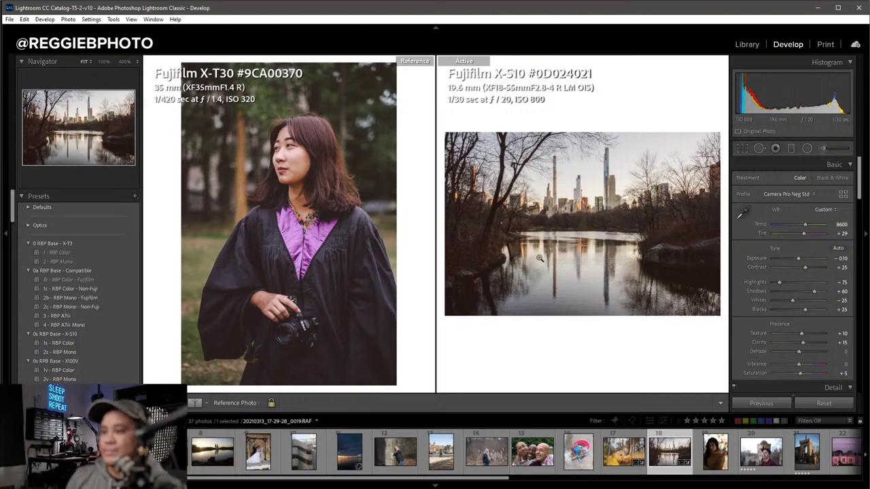
{"action": "scroll", "coordinate": [310, 464], "scroll_direction": "up", "scroll_amount": 3}
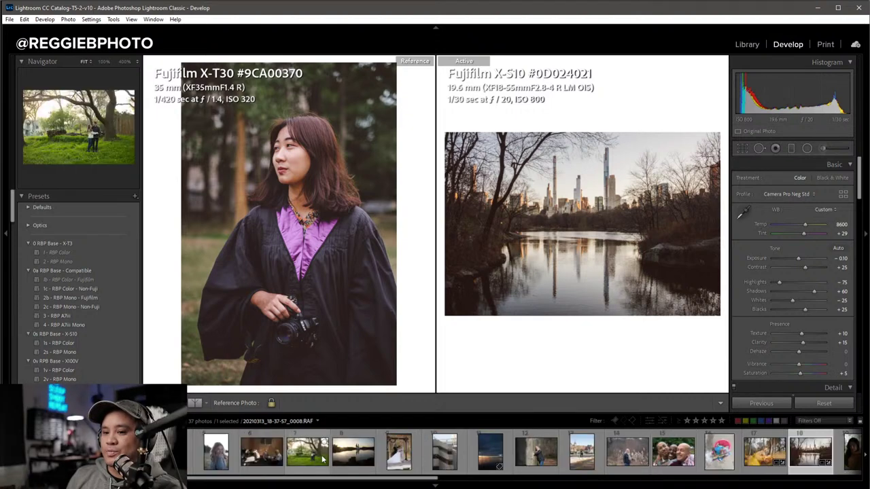
Check the Reference View layout options without changing them, then return to the Library grid.
{"action": "left_click", "coordinate": [195, 403]}
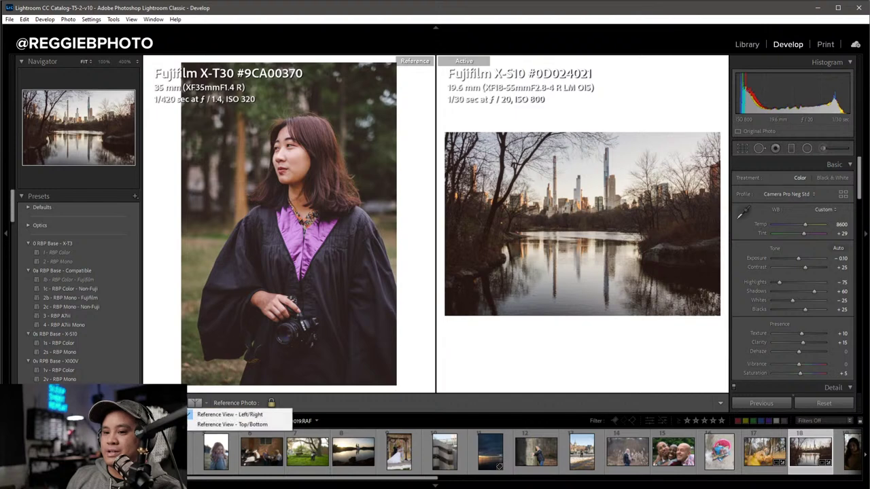
{"action": "left_click", "coordinate": [152, 11]}
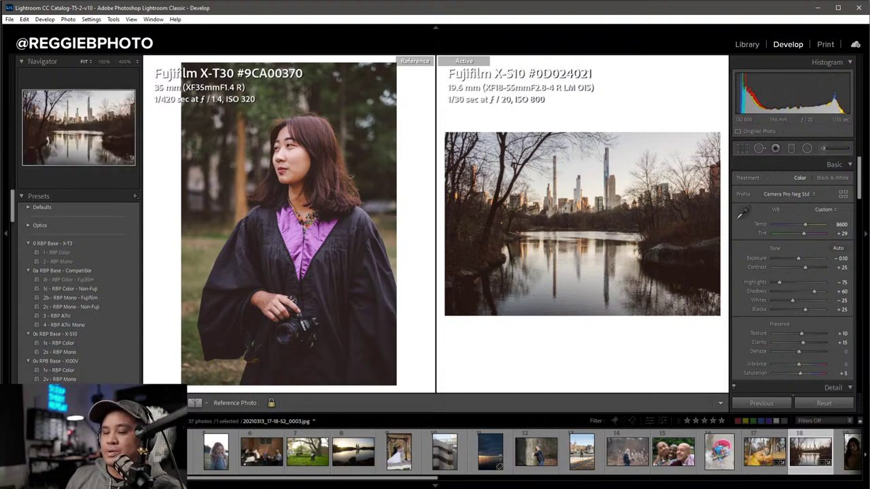
{"action": "key", "text": "g"}
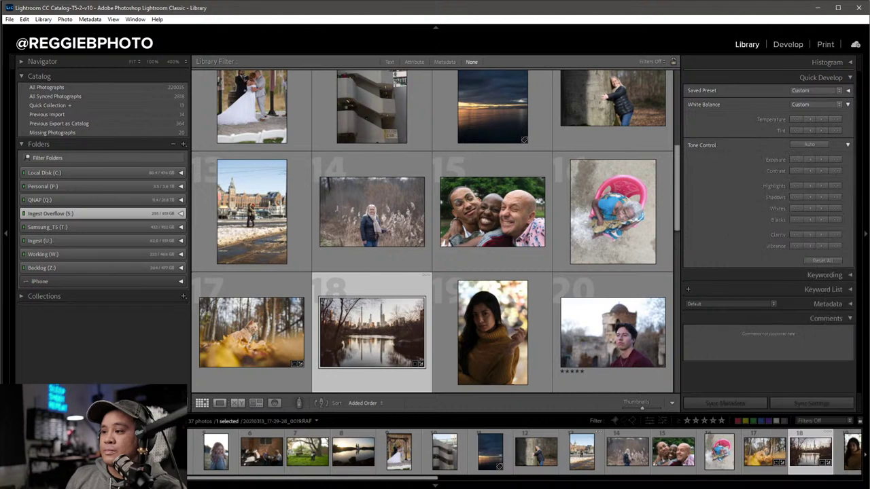
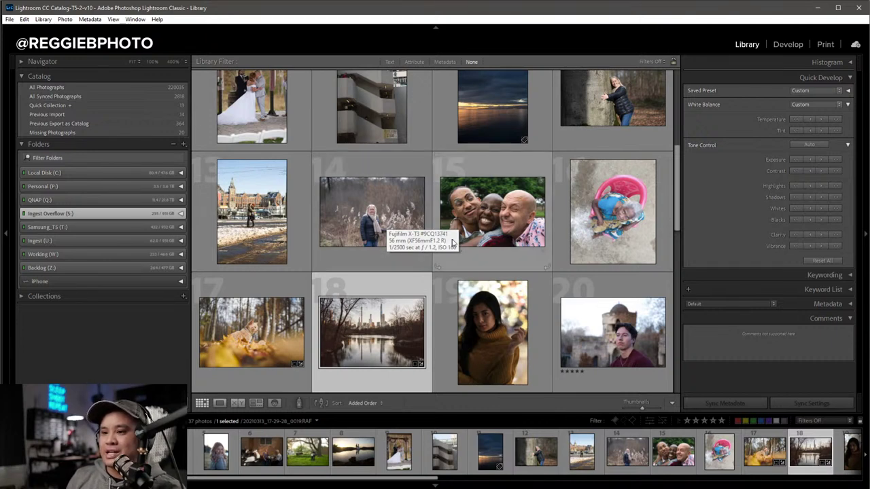
Open the graduation-gown portrait in Develop's Reference View and scroll through its adjustment panels.
{"action": "scroll", "coordinate": [483, 291], "scroll_direction": "down", "scroll_amount": 2}
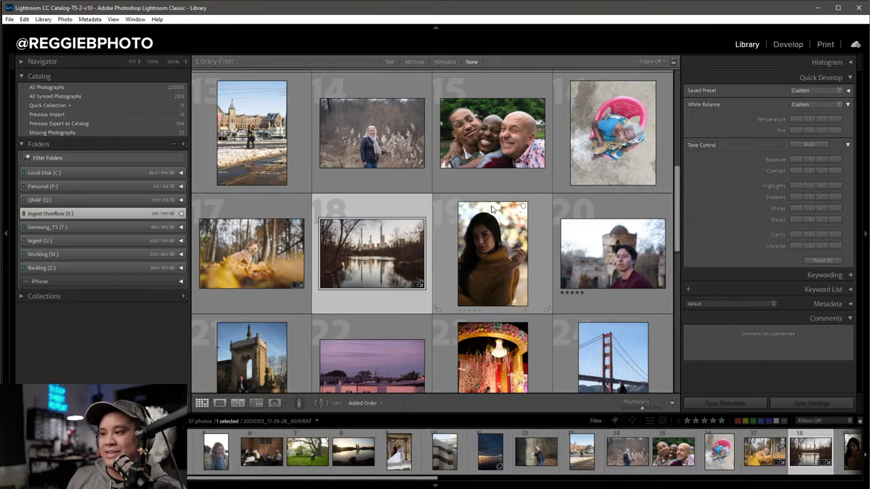
{"action": "left_click", "coordinate": [787, 44]}
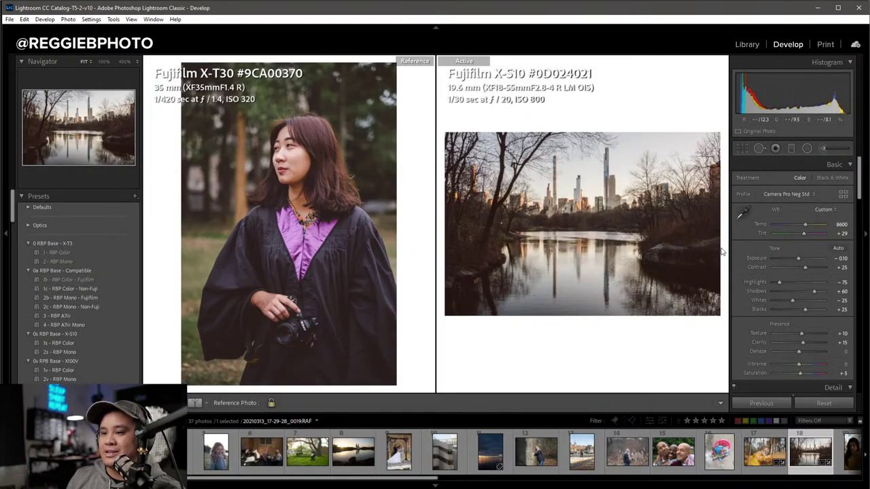
{"action": "scroll", "coordinate": [798, 285], "scroll_direction": "down", "scroll_amount": 5}
{"action": "scroll", "coordinate": [798, 286], "scroll_direction": "down", "scroll_amount": 5}
{"action": "scroll", "coordinate": [798, 285], "scroll_direction": "down", "scroll_amount": 5}
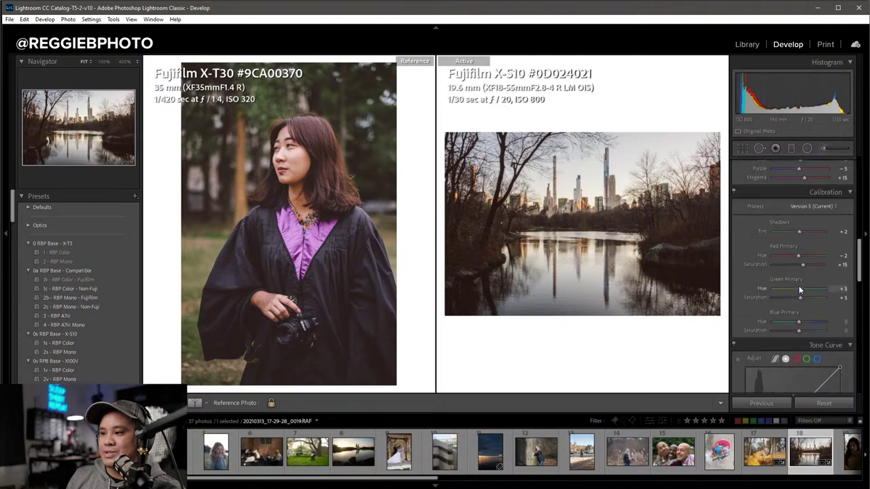
{"action": "scroll", "coordinate": [798, 286], "scroll_direction": "down", "scroll_amount": 5}
{"action": "scroll", "coordinate": [772, 269], "scroll_direction": "up", "scroll_amount": 5}
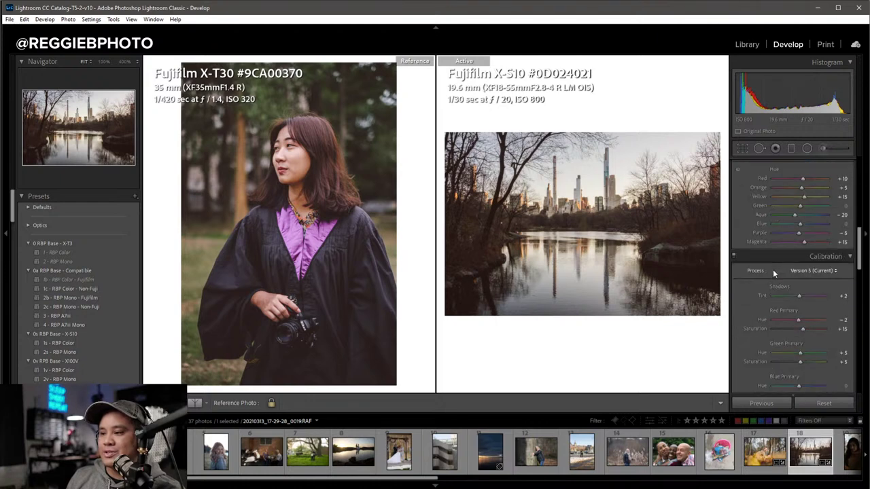
{"action": "scroll", "coordinate": [763, 256], "scroll_direction": "up", "scroll_amount": 3}
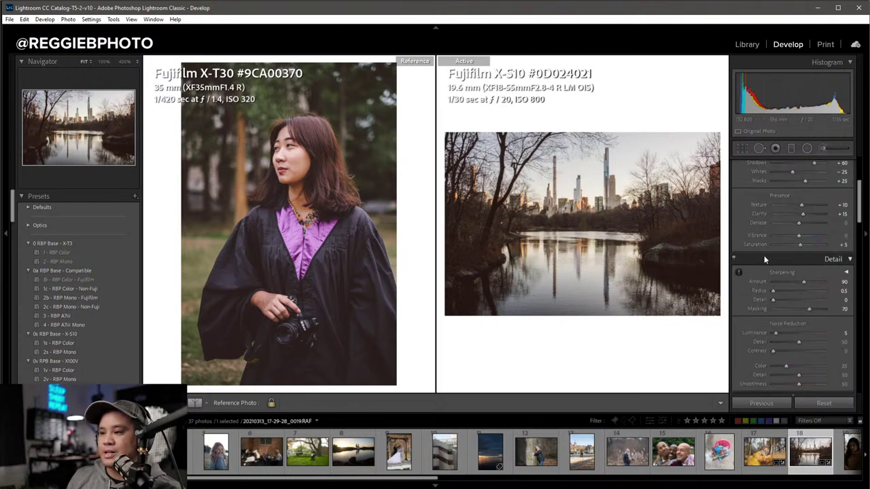
{"action": "scroll", "coordinate": [764, 256], "scroll_direction": "up", "scroll_amount": 5}
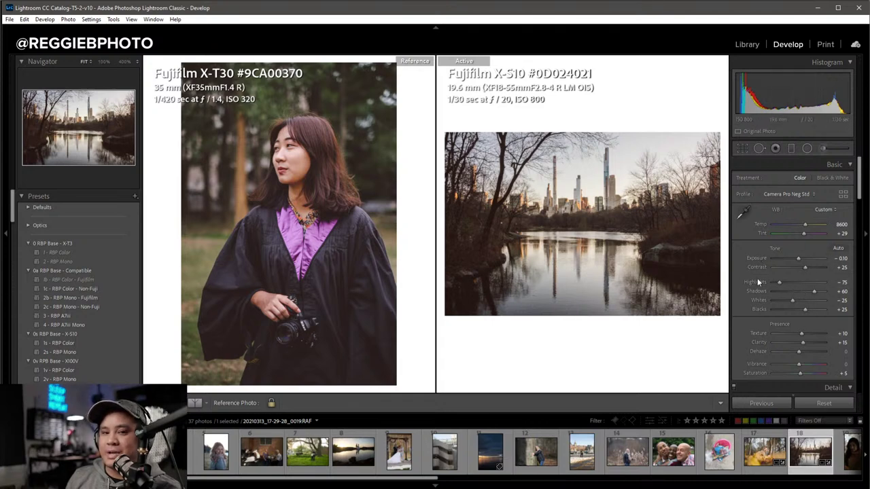
{"action": "scroll", "coordinate": [756, 291], "scroll_direction": "down", "scroll_amount": 2}
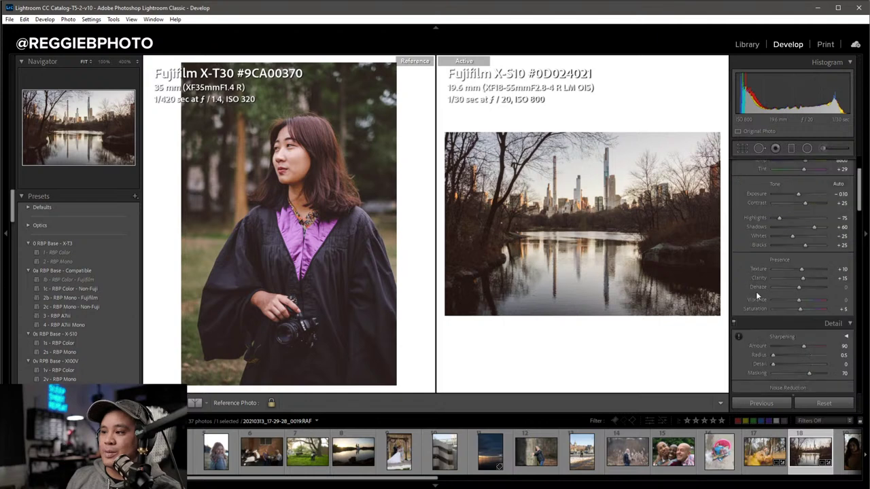
{"action": "scroll", "coordinate": [762, 290], "scroll_direction": "down", "scroll_amount": 3}
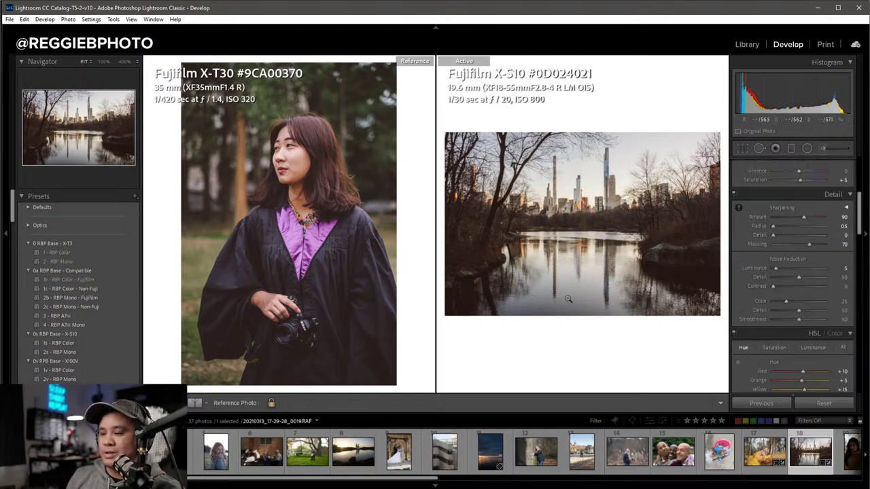
{"action": "scroll", "coordinate": [779, 237], "scroll_direction": "up", "scroll_amount": 3}
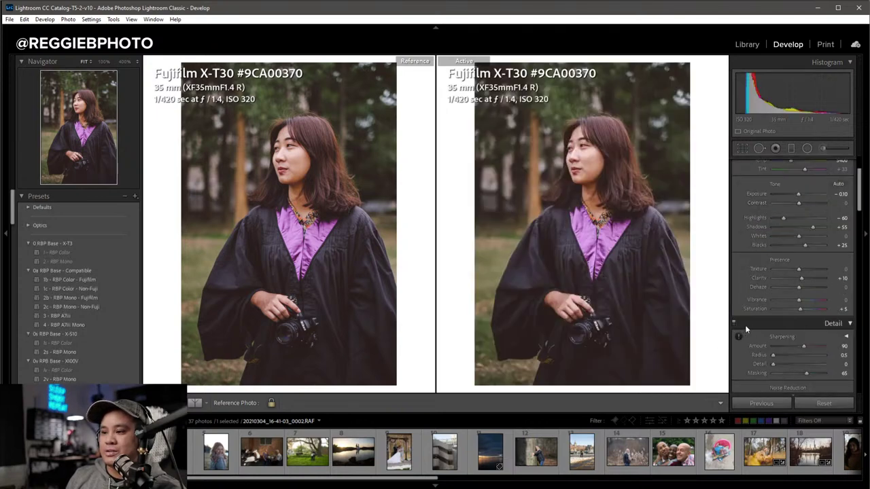
Toggle the HSL/Color adjustments off and on to compare the gown portrait.
{"action": "scroll", "coordinate": [746, 324], "scroll_direction": "down", "scroll_amount": 3}
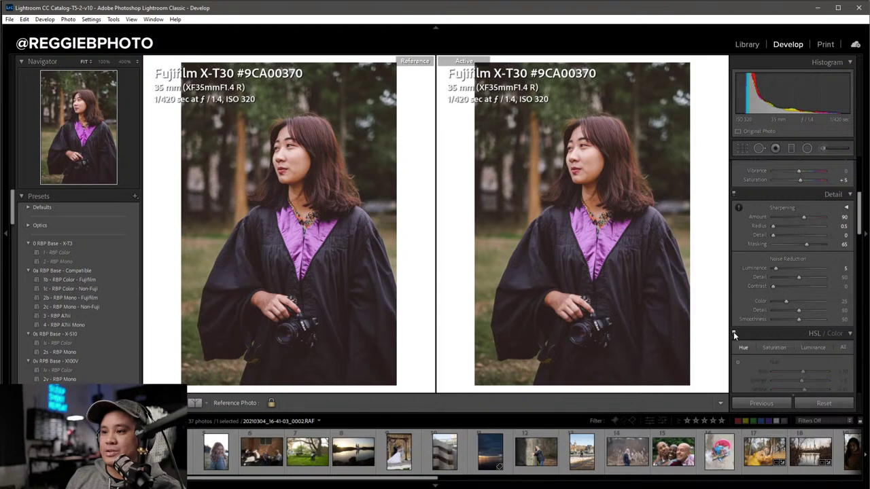
{"action": "left_click", "coordinate": [734, 334]}
{"action": "left_click", "coordinate": [734, 334]}
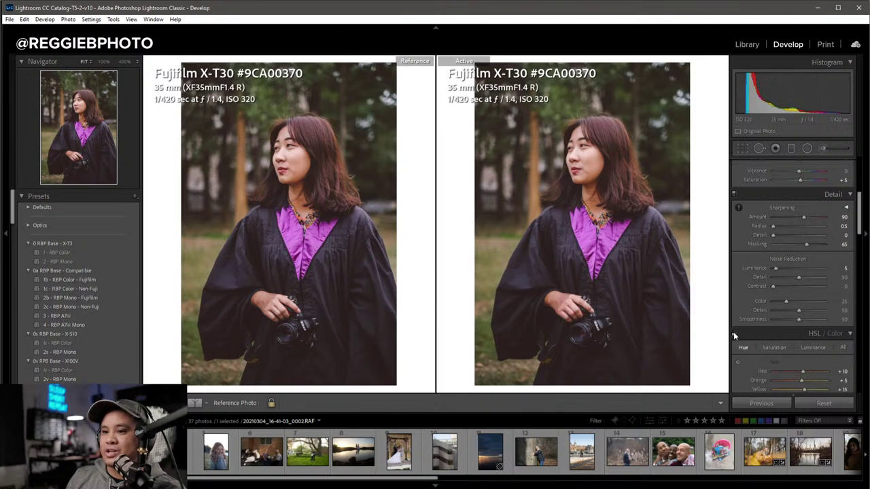
{"action": "left_click", "coordinate": [734, 333]}
{"action": "left_click", "coordinate": [733, 333]}
{"action": "left_click", "coordinate": [734, 334]}
Toggle the Tone Curve off and on, then show the portrait alone in Loupe view.
{"action": "scroll", "coordinate": [772, 333], "scroll_direction": "down", "scroll_amount": 2}
{"action": "scroll", "coordinate": [772, 334], "scroll_direction": "down", "scroll_amount": 3}
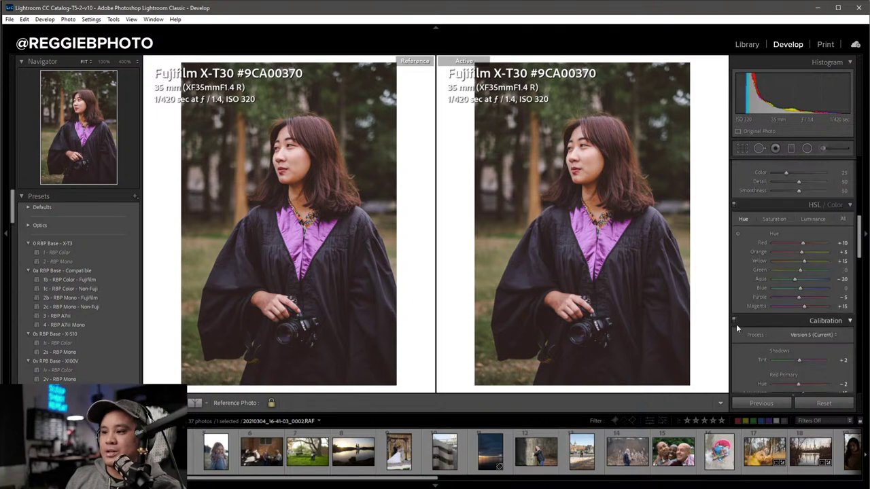
{"action": "scroll", "coordinate": [740, 323], "scroll_direction": "down", "scroll_amount": 2}
{"action": "scroll", "coordinate": [743, 321], "scroll_direction": "down", "scroll_amount": 3}
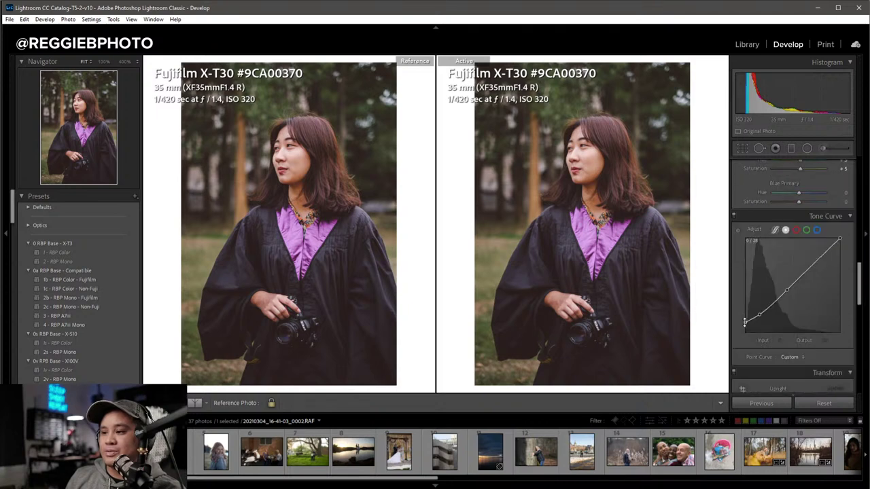
{"action": "left_click", "coordinate": [733, 216]}
{"action": "left_click", "coordinate": [733, 216]}
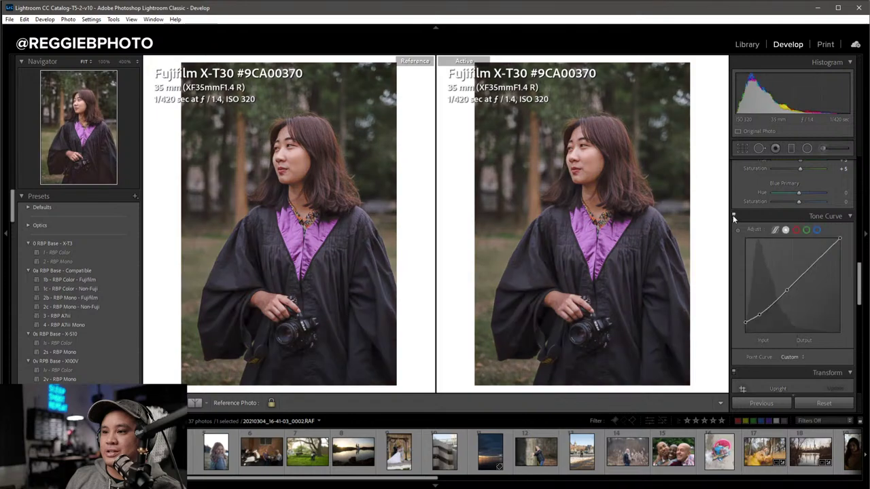
{"action": "left_click", "coordinate": [733, 216]}
{"action": "key", "text": "d"}
Toggle Color Grading to check its effect, then return to the Library grid.
{"action": "scroll", "coordinate": [748, 245], "scroll_direction": "down", "scroll_amount": 2}
{"action": "scroll", "coordinate": [765, 270], "scroll_direction": "down", "scroll_amount": 2}
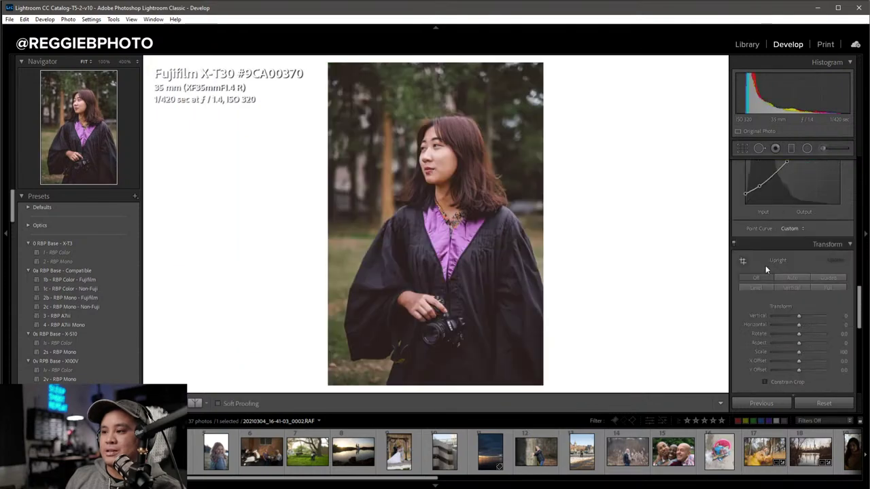
{"action": "scroll", "coordinate": [765, 269], "scroll_direction": "down", "scroll_amount": 3}
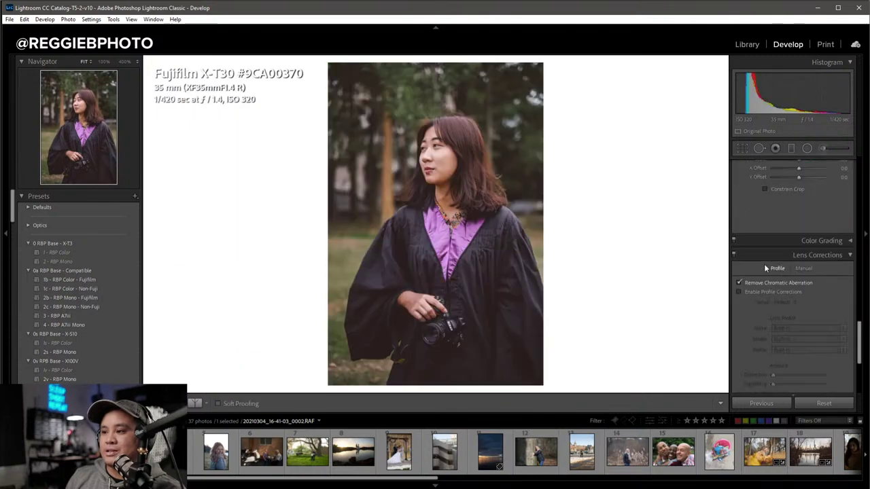
{"action": "left_click", "coordinate": [734, 241]}
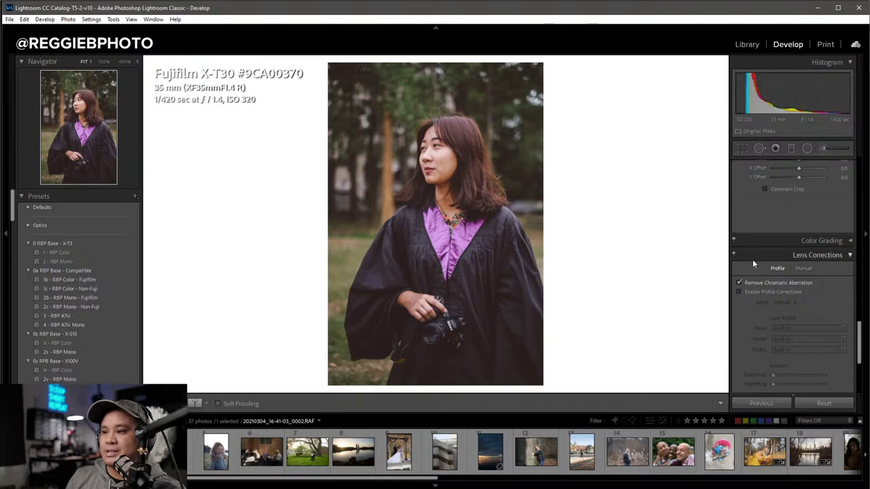
{"action": "scroll", "coordinate": [752, 260], "scroll_direction": "down", "scroll_amount": 3}
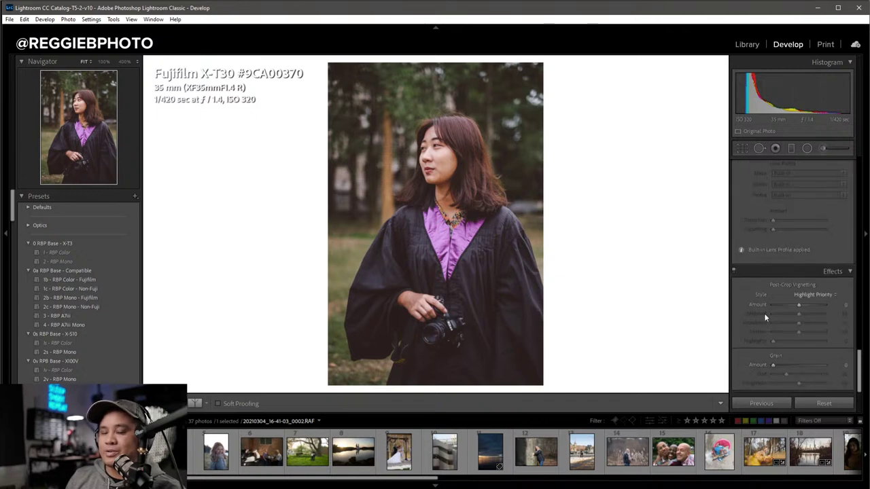
{"action": "scroll", "coordinate": [781, 299], "scroll_direction": "up", "scroll_amount": 5}
{"action": "scroll", "coordinate": [795, 284], "scroll_direction": "up", "scroll_amount": 5}
{"action": "scroll", "coordinate": [795, 284], "scroll_direction": "down", "scroll_amount": 3}
{"action": "scroll", "coordinate": [793, 285], "scroll_direction": "down", "scroll_amount": 3}
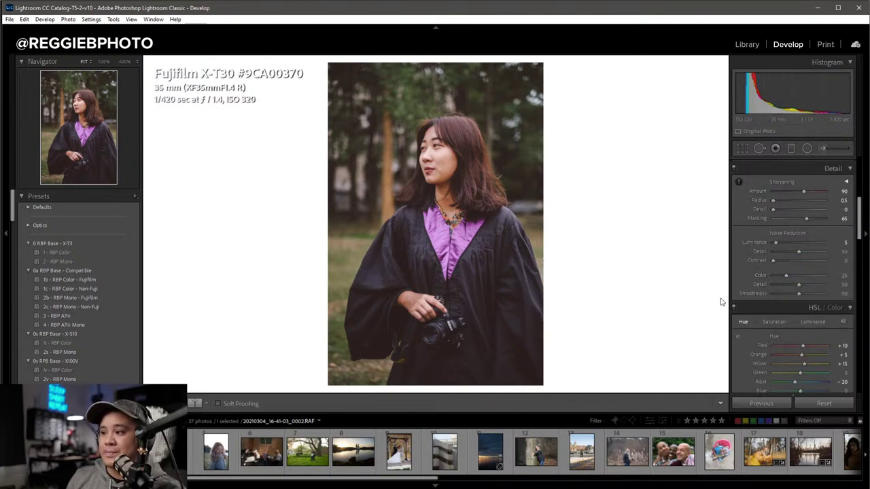
{"action": "key", "text": "g"}
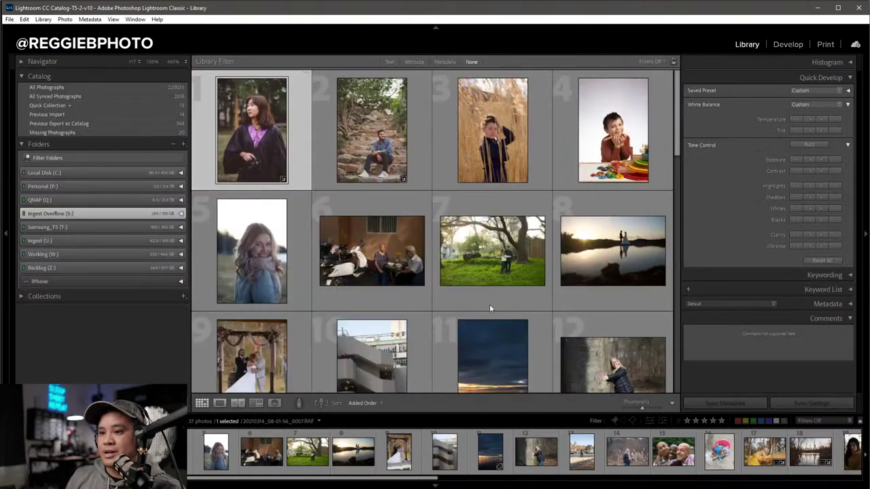
Open the boy-with-toys portrait in Develop and apply the 1 - RBP Color preset.
{"action": "mouse_move", "coordinate": [613, 130]}
{"action": "double_click", "coordinate": [631, 162]}
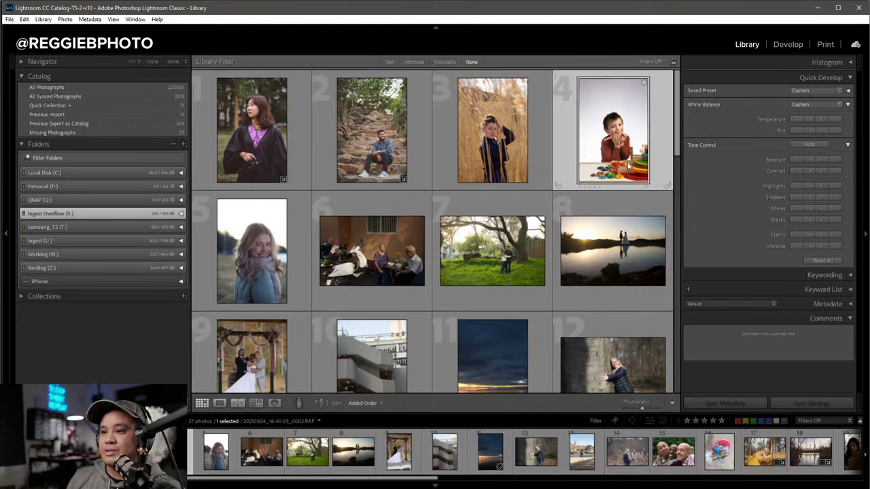
{"action": "key", "text": "d"}
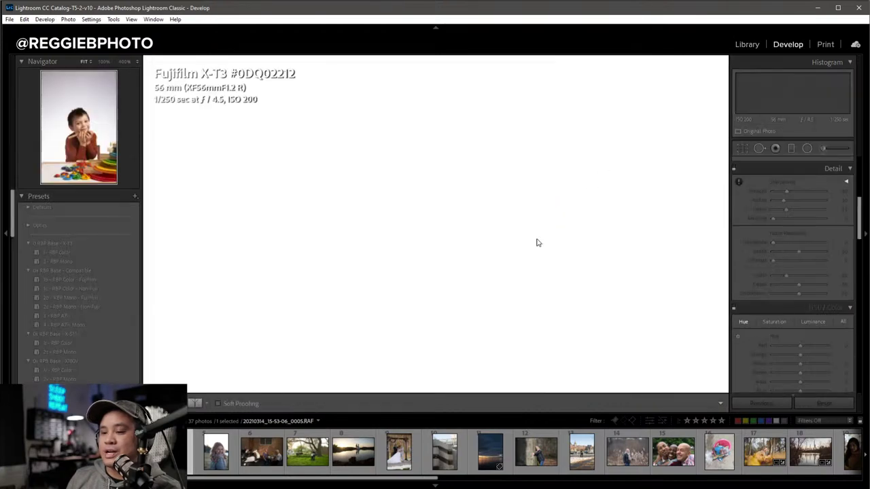
{"action": "left_click", "coordinate": [91, 252]}
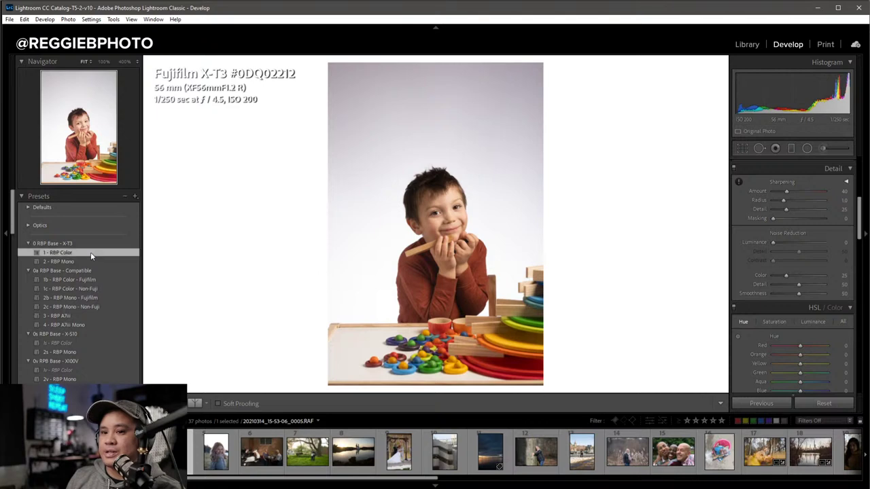
In Basic, lower exposure, cool Temp to 6400, raise the tint and lift the shadows.
{"action": "scroll", "coordinate": [85, 260], "scroll_direction": "down", "scroll_amount": 10}
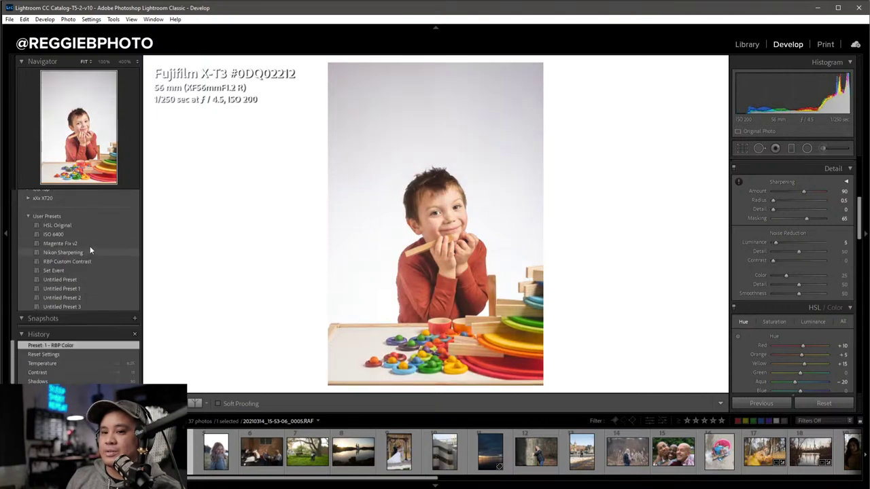
{"action": "scroll", "coordinate": [90, 246], "scroll_direction": "up", "scroll_amount": 5}
{"action": "scroll", "coordinate": [110, 250], "scroll_direction": "up", "scroll_amount": 5}
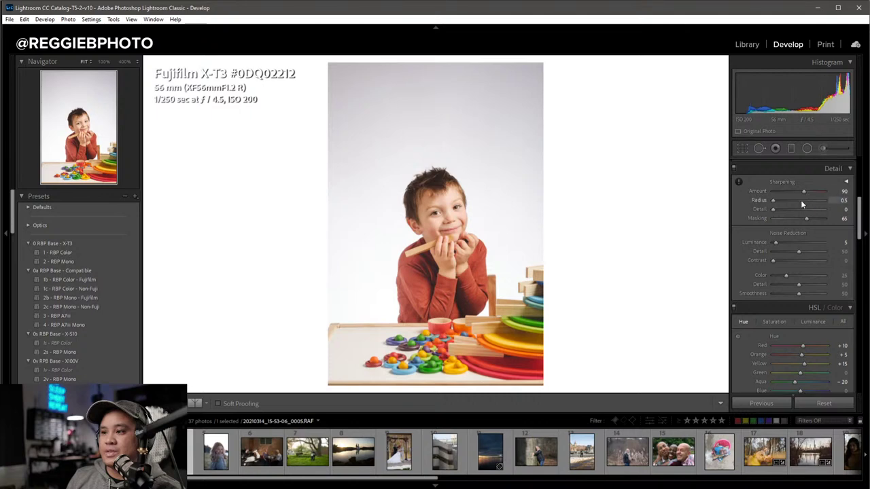
{"action": "scroll", "coordinate": [799, 202], "scroll_direction": "up", "scroll_amount": 5}
{"action": "scroll", "coordinate": [800, 203], "scroll_direction": "up", "scroll_amount": 3}
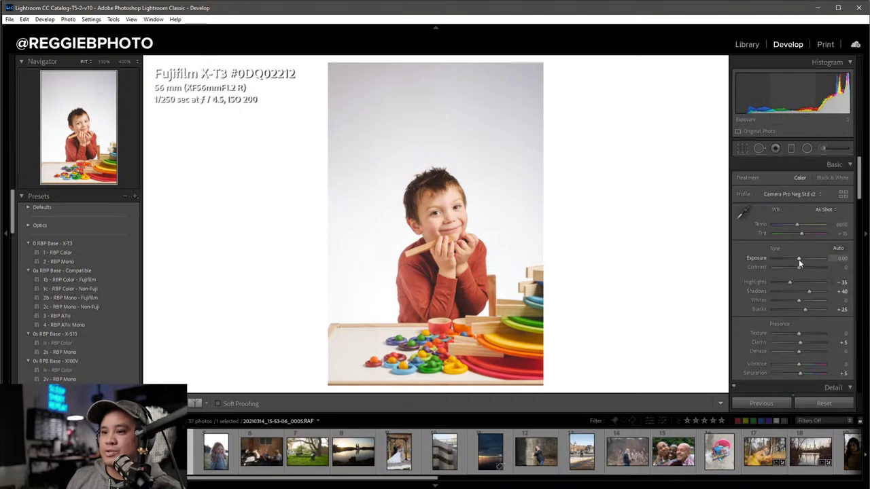
{"action": "key", "text": "Down"}
{"action": "key", "text": "Down"}
{"action": "key", "text": "Down"}
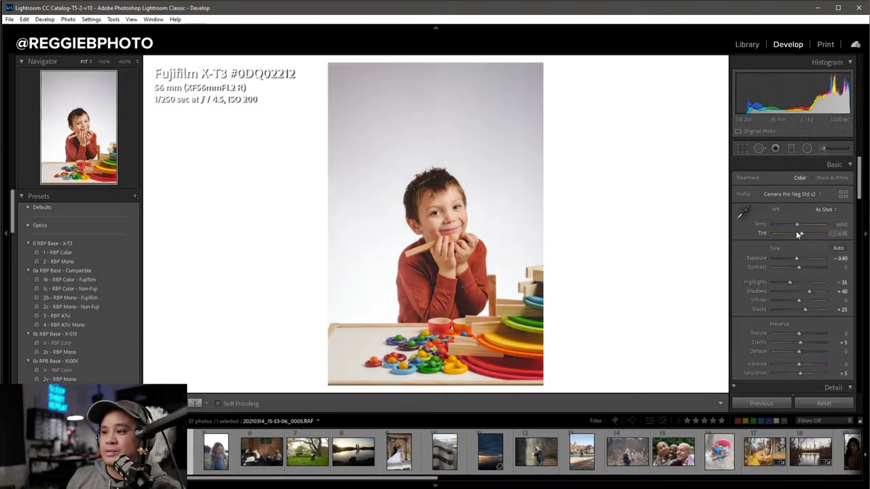
{"action": "key", "text": "Down"}
{"action": "key", "text": "Down"}
{"action": "key", "text": "Down"}
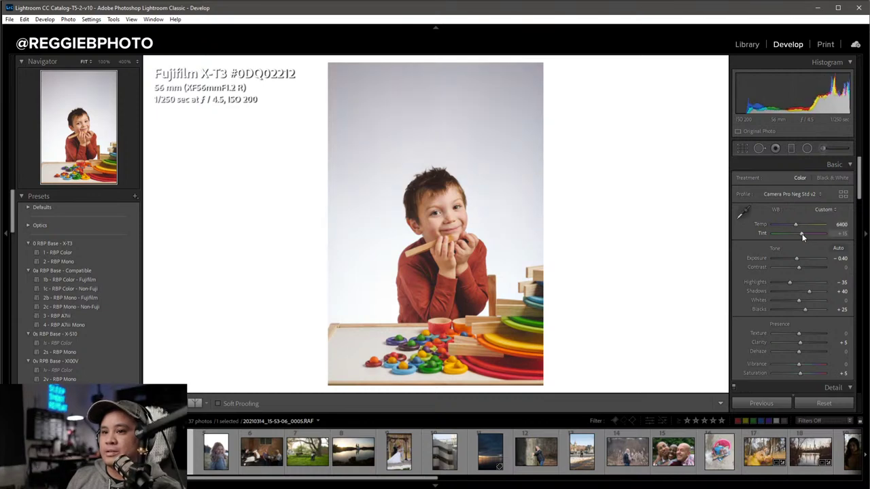
{"action": "left_click", "coordinate": [802, 233]}
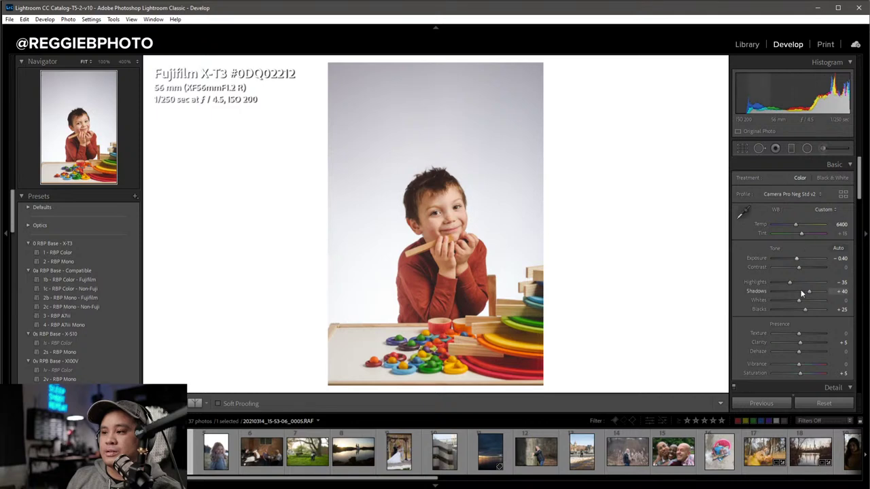
{"action": "left_click_drag", "start_coordinate": [809, 291], "coordinate": [808, 291]}
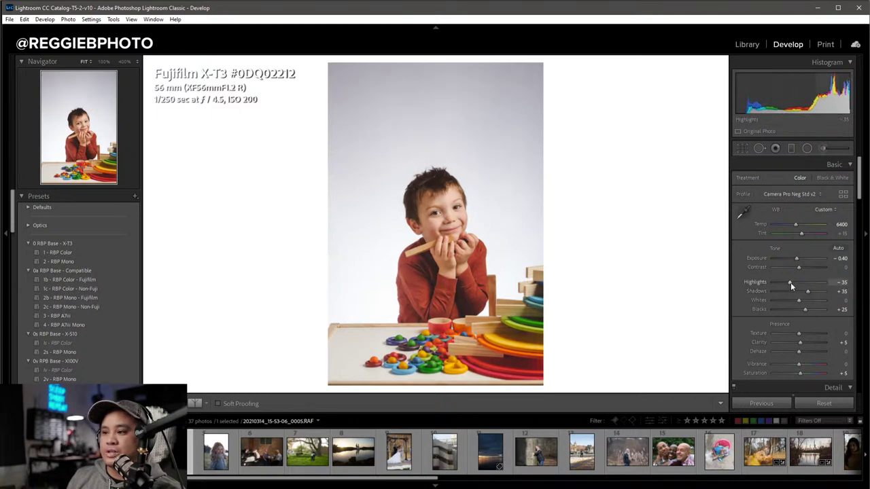
{"action": "scroll", "coordinate": [790, 282], "scroll_direction": "down", "scroll_amount": 4}
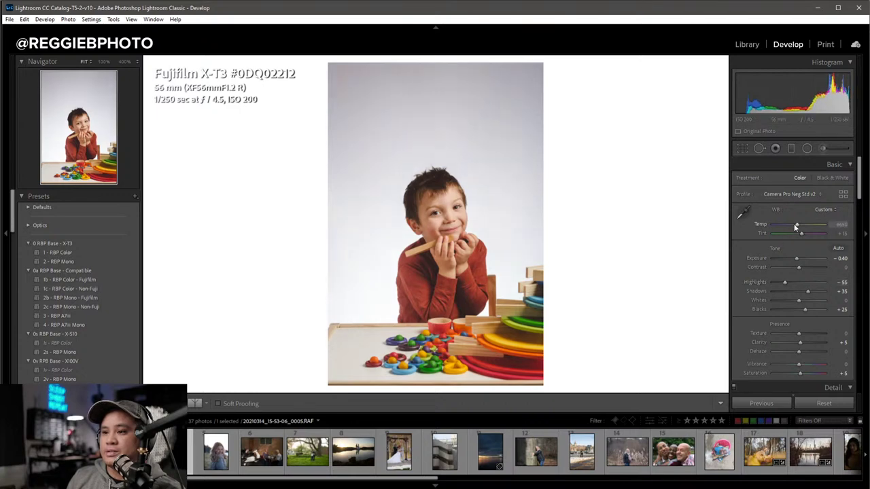
{"action": "scroll", "coordinate": [793, 223], "scroll_direction": "down", "scroll_amount": 2}
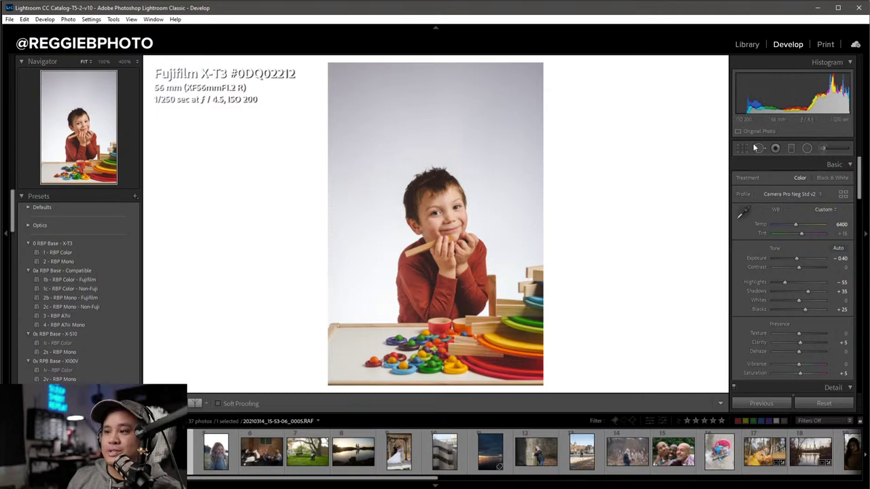
Draw a graduated burn across the boy portrait and make an initial crop.
{"action": "left_click", "coordinate": [790, 149]}
{"action": "left_click_drag", "start_coordinate": [483, 216], "coordinate": [336, 205]}
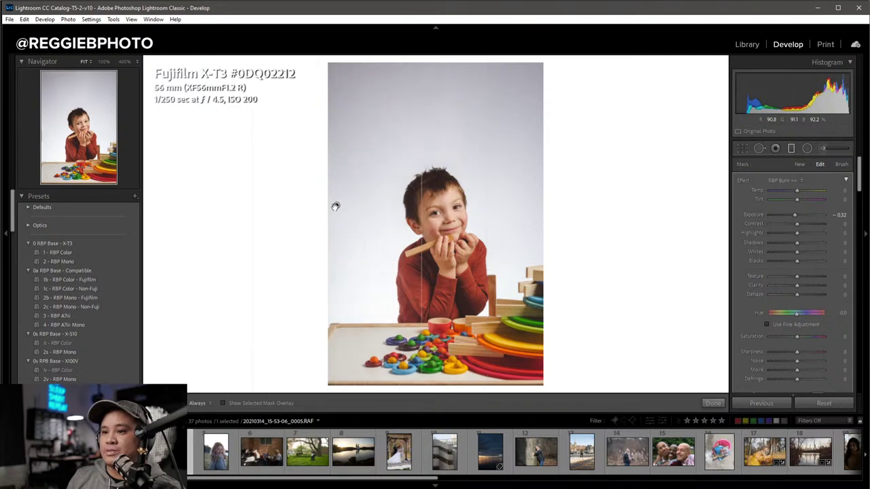
{"action": "key", "text": "r"}
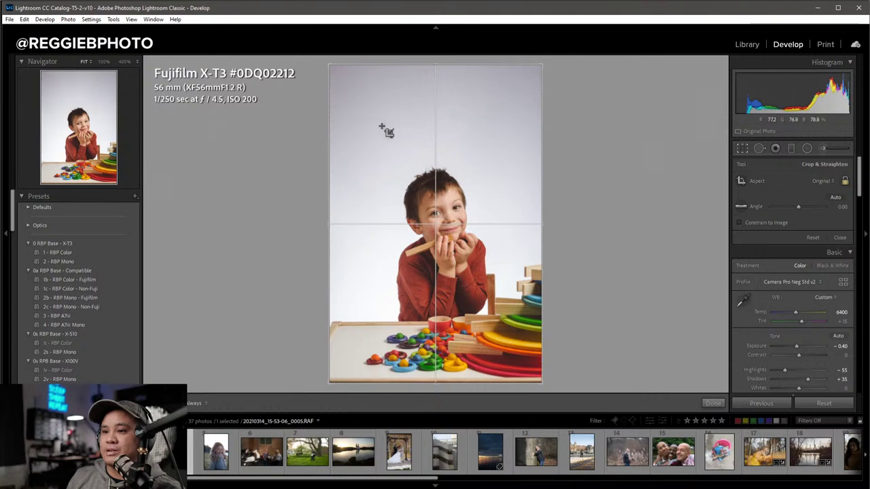
{"action": "left_click_drag", "start_coordinate": [330, 65], "coordinate": [342, 80]}
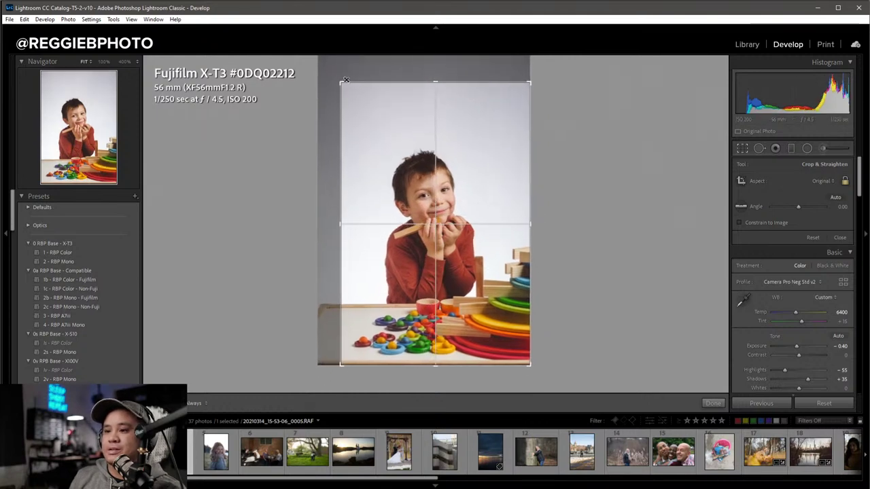
{"action": "key", "text": "Return"}
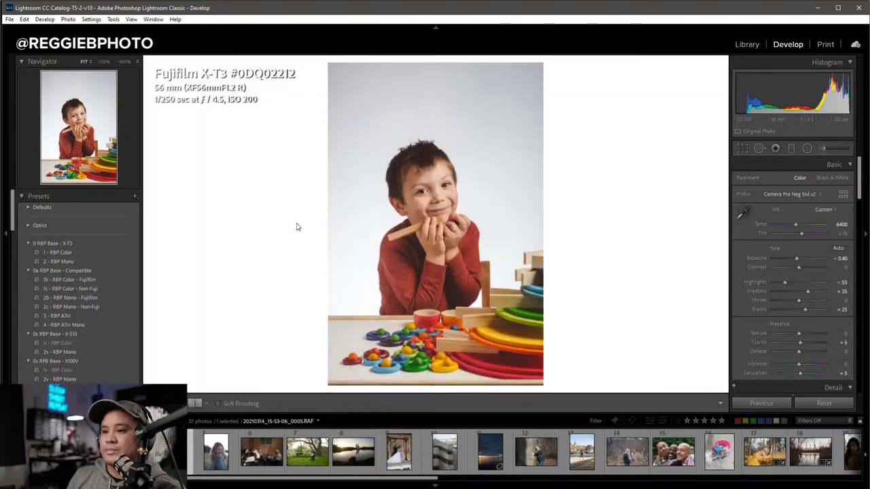
Crop the portrait to the 4x5 / 8x10 aspect ratio and refine the framing.
{"action": "left_click", "coordinate": [742, 148]}
{"action": "left_click", "coordinate": [822, 181]}
{"action": "left_click", "coordinate": [818, 235]}
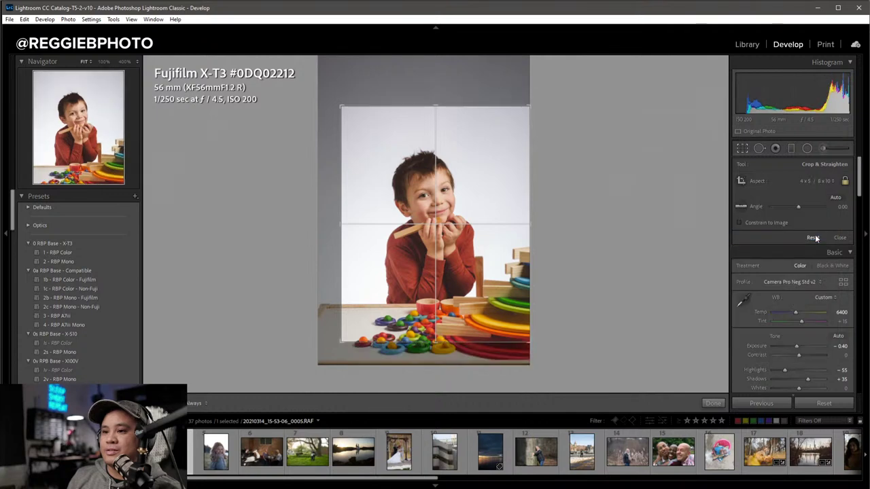
{"action": "key", "text": "r"}
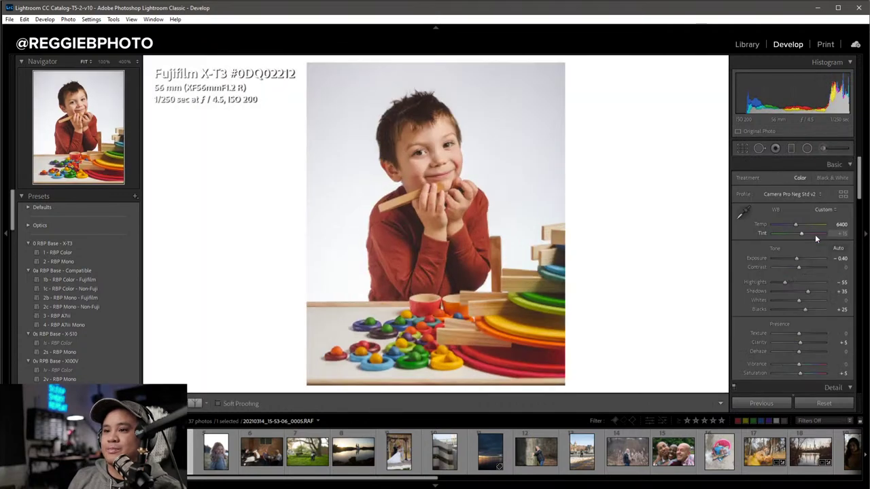
{"action": "key", "text": "r"}
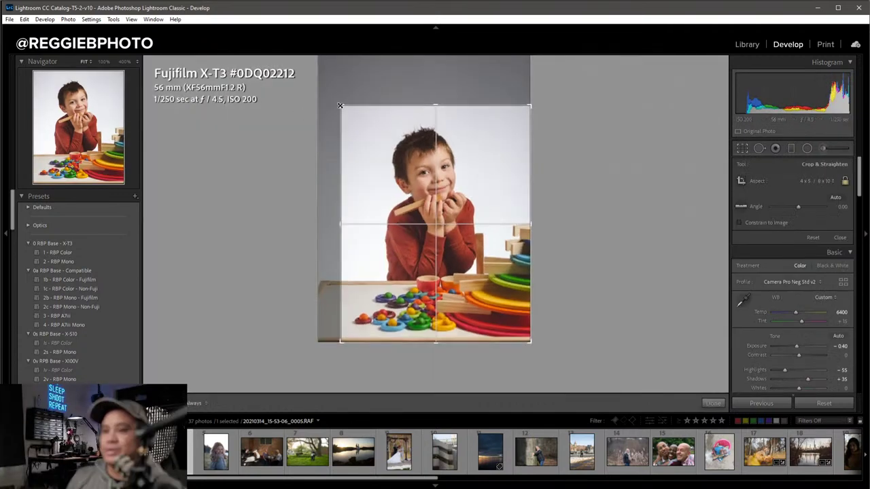
{"action": "left_click_drag", "start_coordinate": [340, 106], "coordinate": [338, 105]}
{"action": "key", "text": "r"}
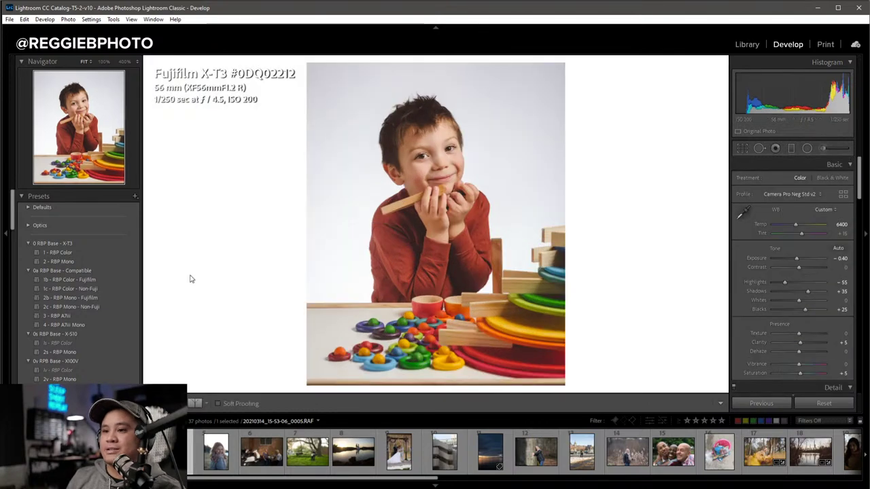
Save the cropped version as a snapshot named 8x10.
{"action": "scroll", "coordinate": [91, 326], "scroll_direction": "down", "scroll_amount": 10}
{"action": "scroll", "coordinate": [91, 325], "scroll_direction": "down", "scroll_amount": 5}
{"action": "scroll", "coordinate": [100, 314], "scroll_direction": "down", "scroll_amount": 5}
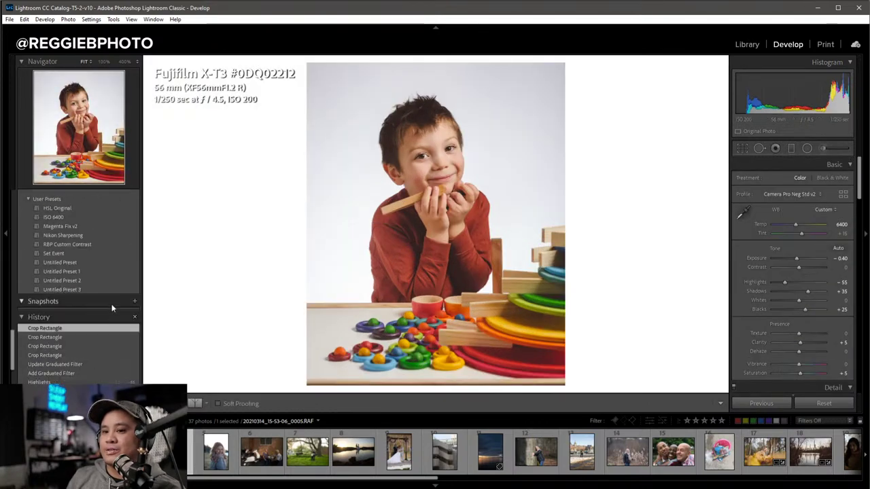
{"action": "left_click", "coordinate": [134, 303]}
{"action": "type", "text": "B"}
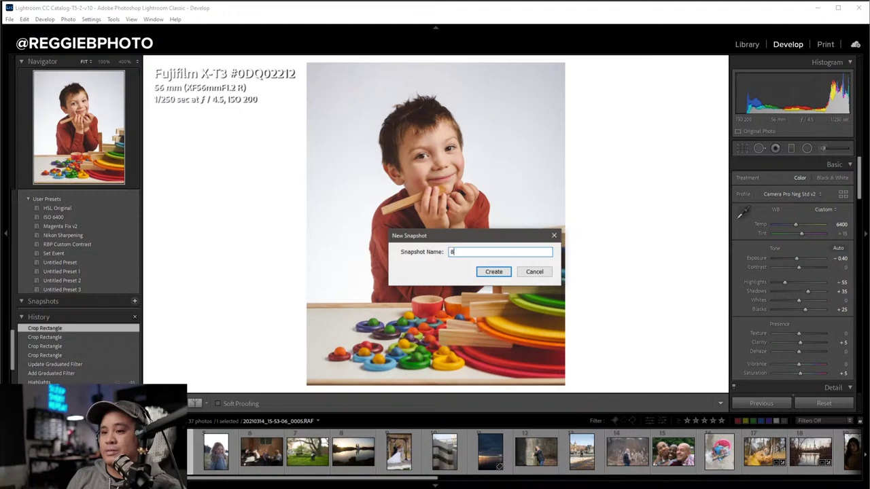
{"action": "key", "text": "Return"}
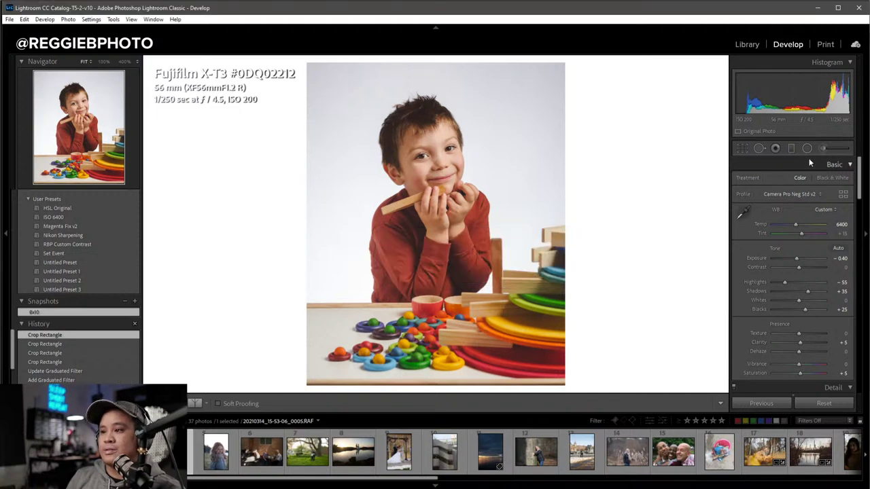
Reset the crop to full frame and save it as a snapshot named Original.
{"action": "left_click", "coordinate": [742, 149]}
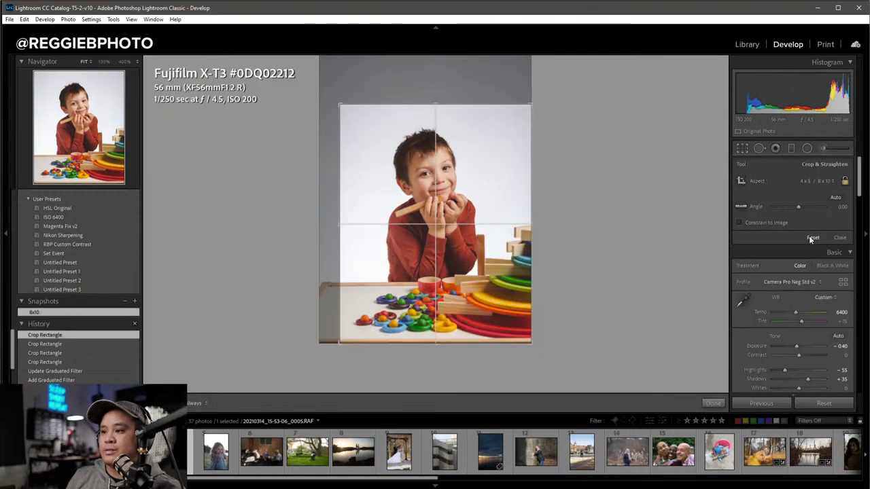
{"action": "left_click", "coordinate": [815, 237]}
{"action": "left_click", "coordinate": [838, 238]}
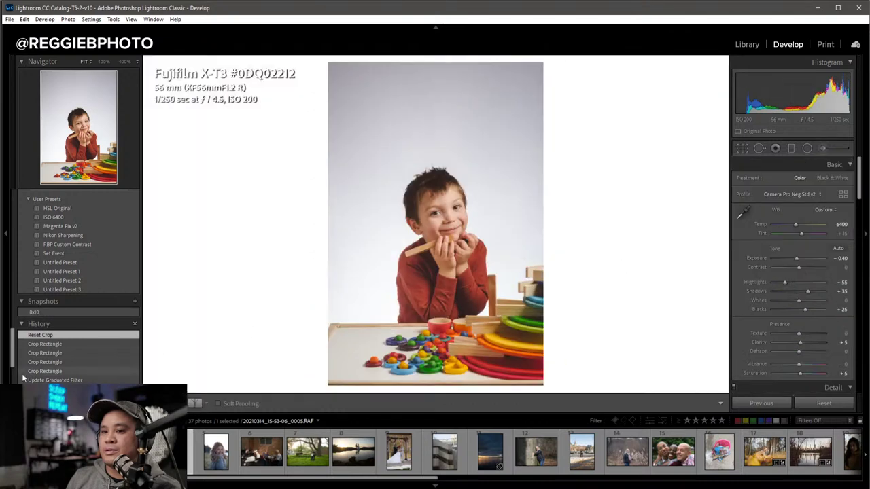
{"action": "left_click", "coordinate": [135, 301]}
{"action": "type", "text": "0"}
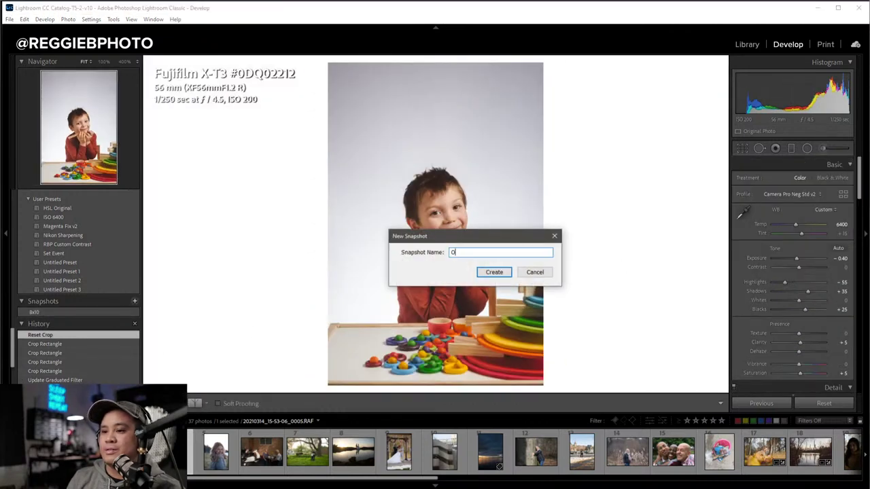
{"action": "type", "text": "l"}
{"action": "key", "text": "Return"}
Compare the 8x10 and Original snapshots, nudge tint to +16, and return to the grid.
{"action": "left_click", "coordinate": [121, 312]}
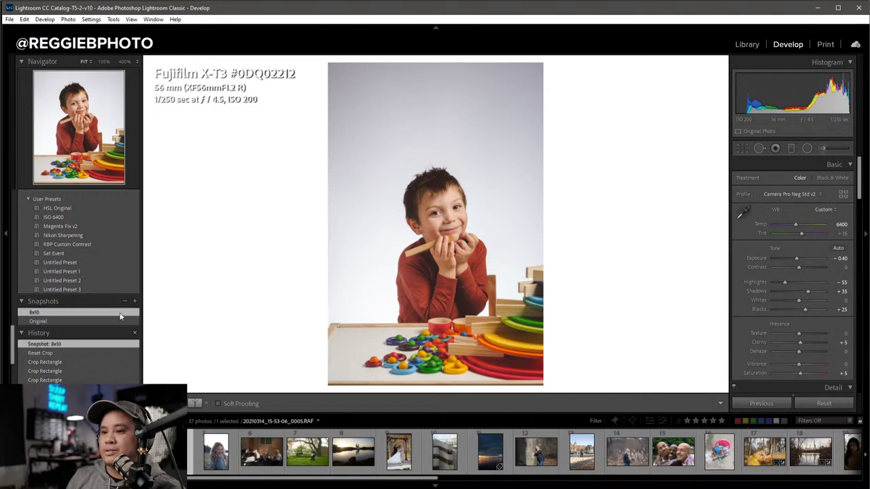
{"action": "left_click", "coordinate": [106, 320]}
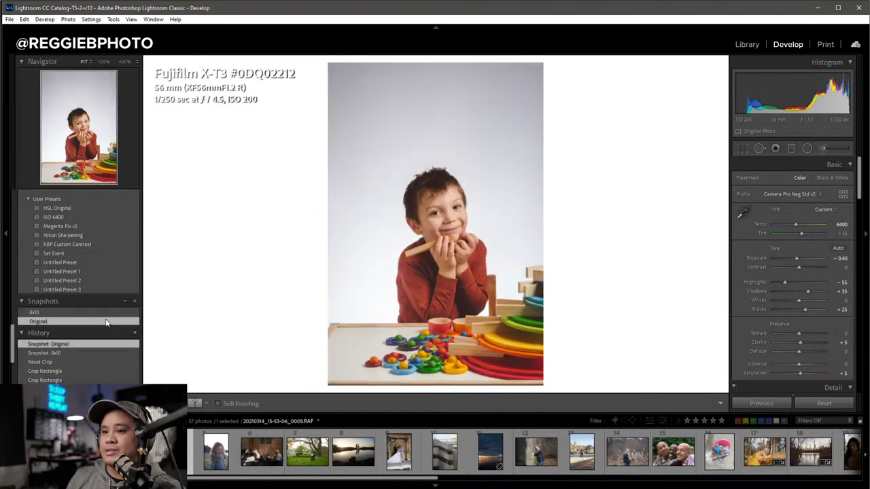
{"action": "left_click", "coordinate": [105, 312]}
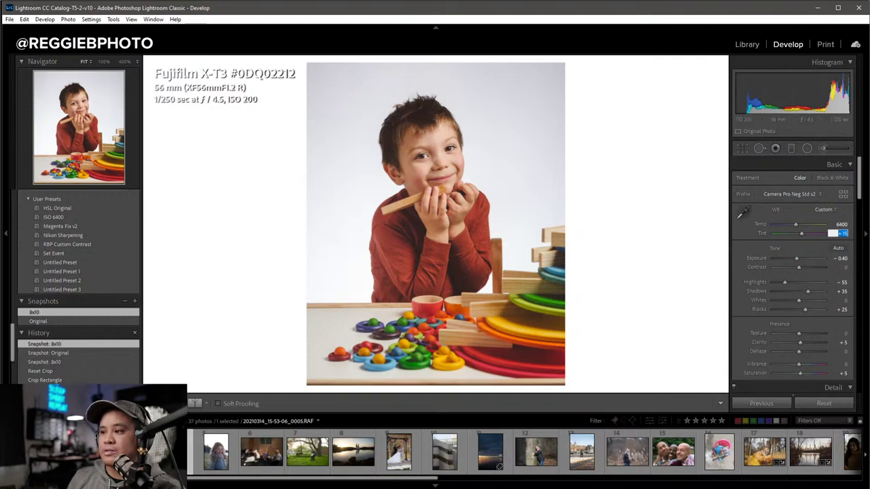
{"action": "key", "text": "Up"}
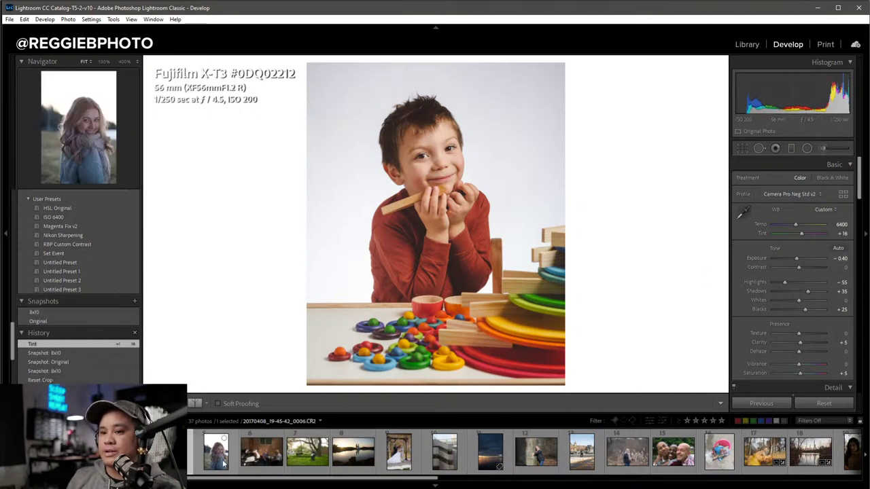
{"action": "key", "text": "g"}
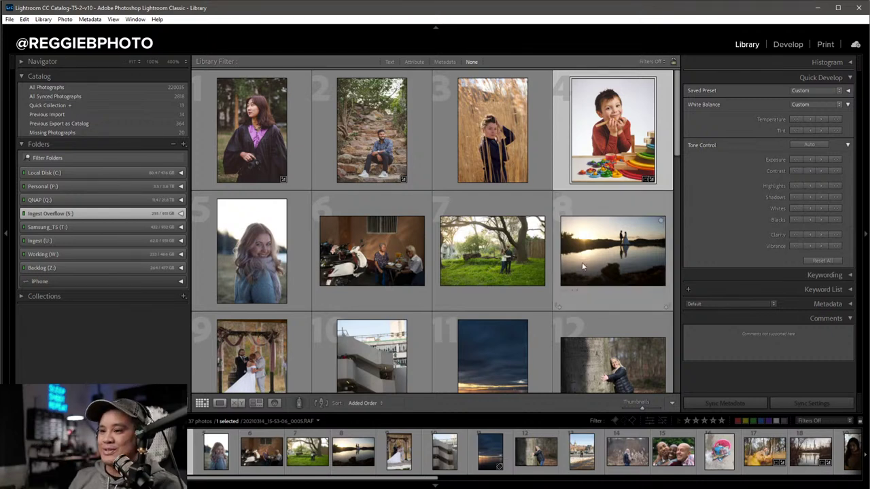
Preview the couple-at-sunset photo large, then go back to the thumbnail grid.
{"action": "scroll", "coordinate": [609, 297], "scroll_direction": "down", "scroll_amount": 1}
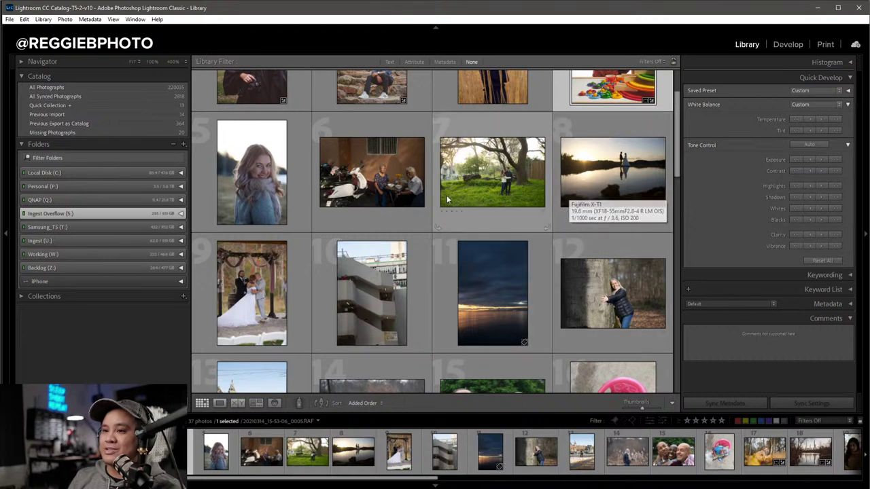
{"action": "scroll", "coordinate": [576, 263], "scroll_direction": "down", "scroll_amount": 2}
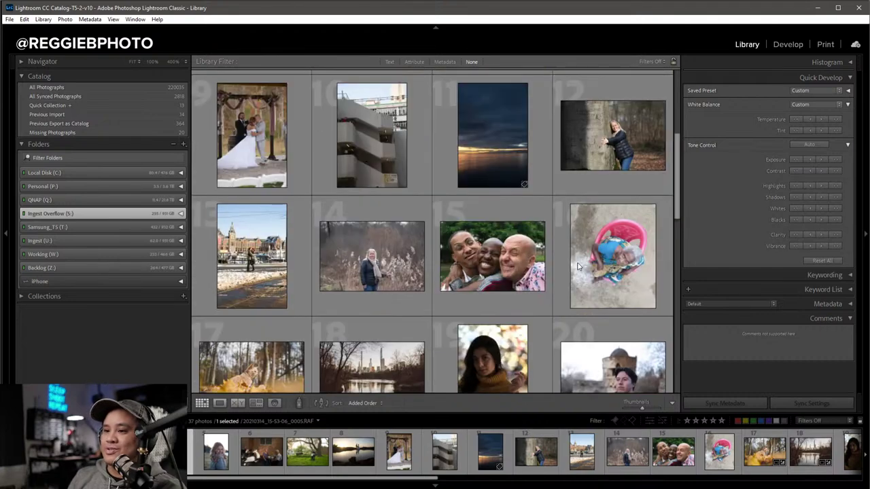
{"action": "scroll", "coordinate": [577, 264], "scroll_direction": "up", "scroll_amount": 2}
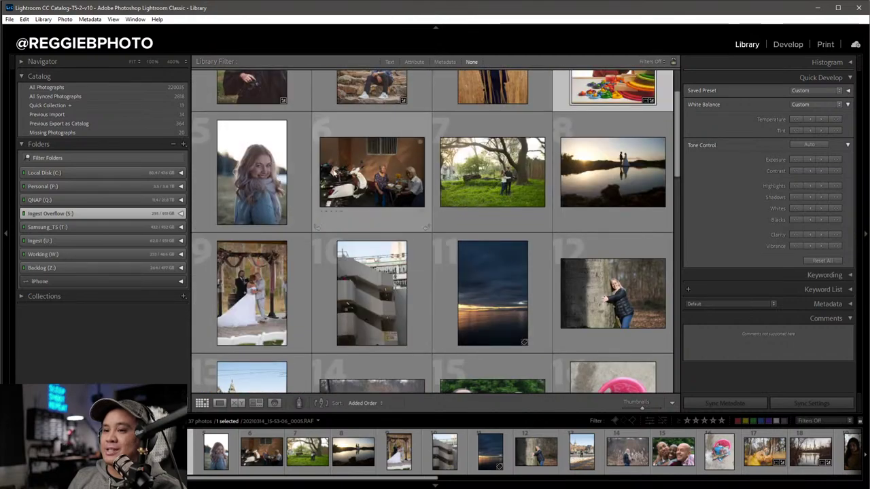
{"action": "double_click", "coordinate": [614, 193]}
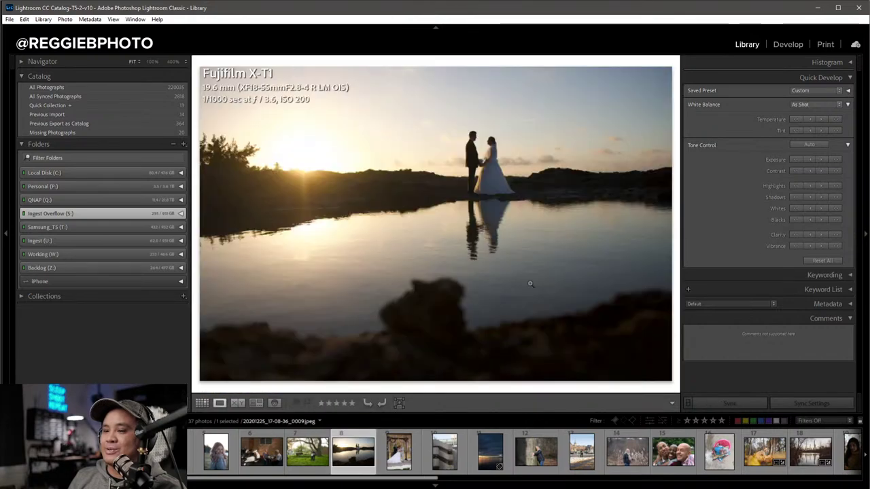
{"action": "key", "text": "g"}
Scroll the grid to find the woman in the red dress and open her photo large.
{"action": "scroll", "coordinate": [505, 304], "scroll_direction": "down", "scroll_amount": 2}
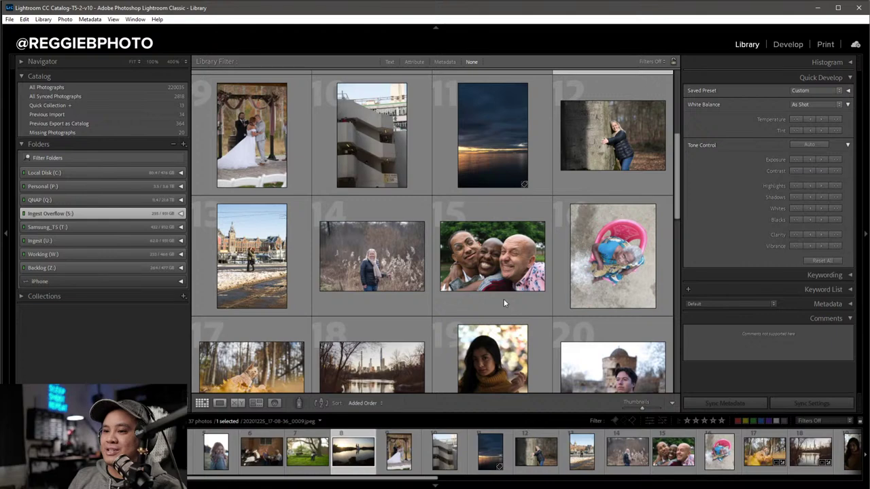
{"action": "scroll", "coordinate": [505, 303], "scroll_direction": "down", "scroll_amount": 2}
{"action": "scroll", "coordinate": [505, 303], "scroll_direction": "down", "scroll_amount": 1}
{"action": "scroll", "coordinate": [505, 303], "scroll_direction": "down", "scroll_amount": 1}
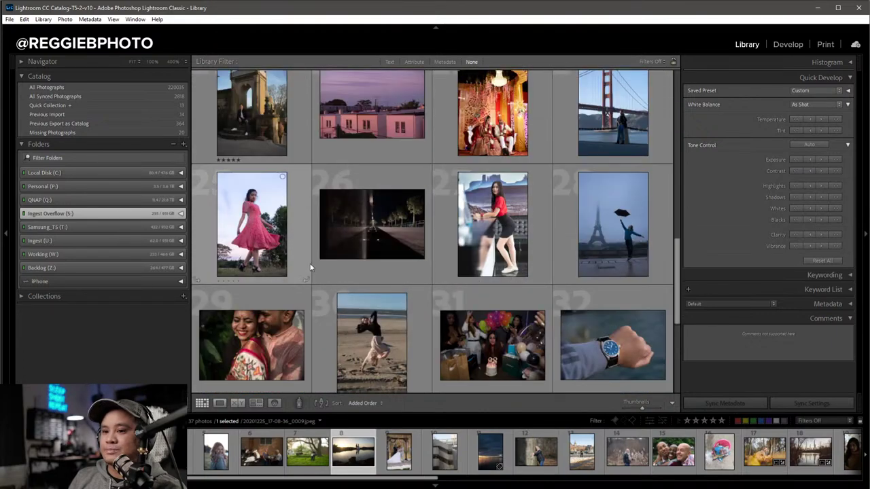
{"action": "scroll", "coordinate": [315, 261], "scroll_direction": "down", "scroll_amount": 1}
{"action": "scroll", "coordinate": [359, 256], "scroll_direction": "down", "scroll_amount": 1}
{"action": "scroll", "coordinate": [360, 256], "scroll_direction": "down", "scroll_amount": 1}
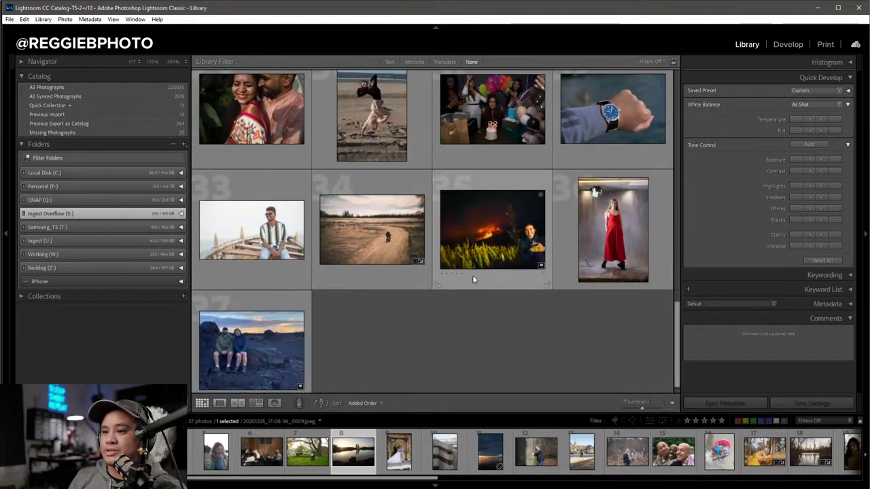
{"action": "scroll", "coordinate": [476, 275], "scroll_direction": "up", "scroll_amount": 3}
{"action": "scroll", "coordinate": [479, 274], "scroll_direction": "up", "scroll_amount": 2}
{"action": "scroll", "coordinate": [478, 276], "scroll_direction": "up", "scroll_amount": 2}
{"action": "scroll", "coordinate": [486, 274], "scroll_direction": "down", "scroll_amount": 6}
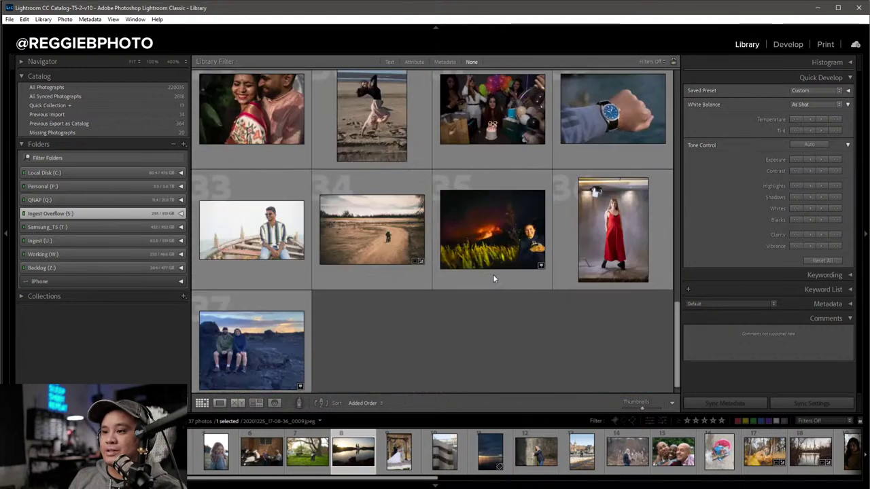
{"action": "scroll", "coordinate": [506, 270], "scroll_direction": "down", "scroll_amount": 1}
{"action": "double_click", "coordinate": [616, 231]}
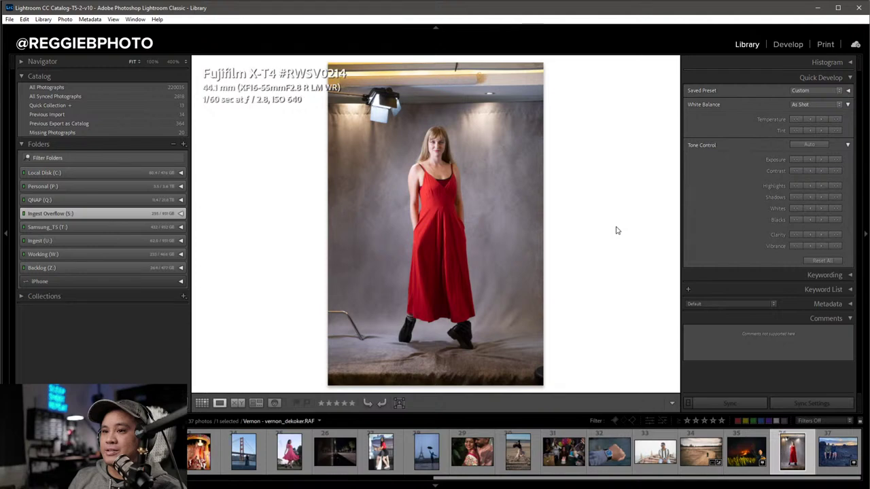
Cycle the Loupe info overlay to file name and date, then switch to Develop.
{"action": "key", "text": "i"}
{"action": "key", "text": "i"}
{"action": "key", "text": "i"}
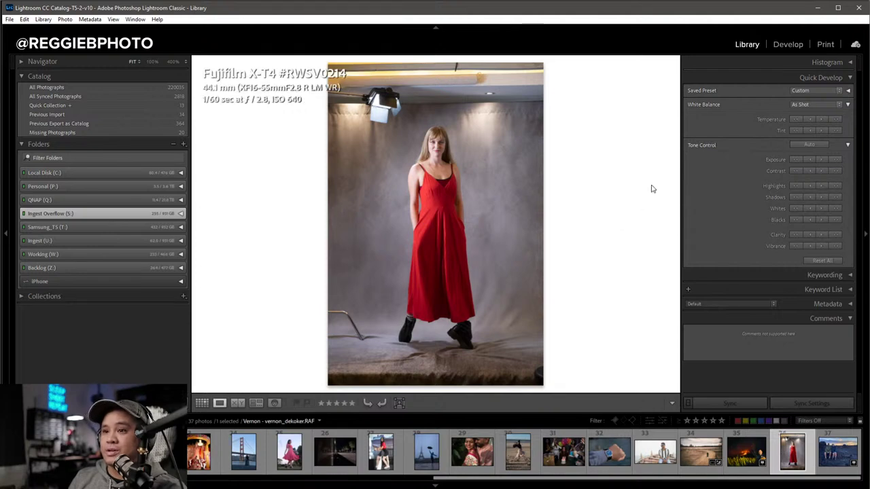
{"action": "key", "text": "i"}
{"action": "key", "text": "i"}
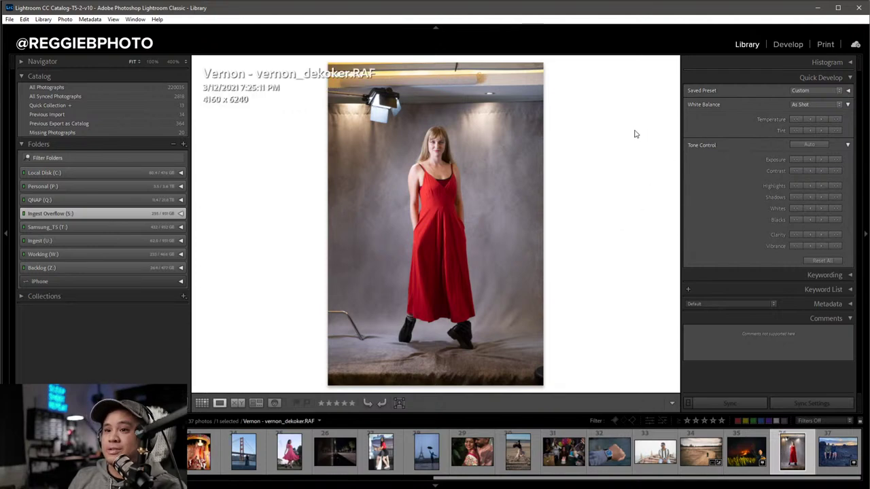
{"action": "key", "text": "i"}
{"action": "key", "text": "i"}
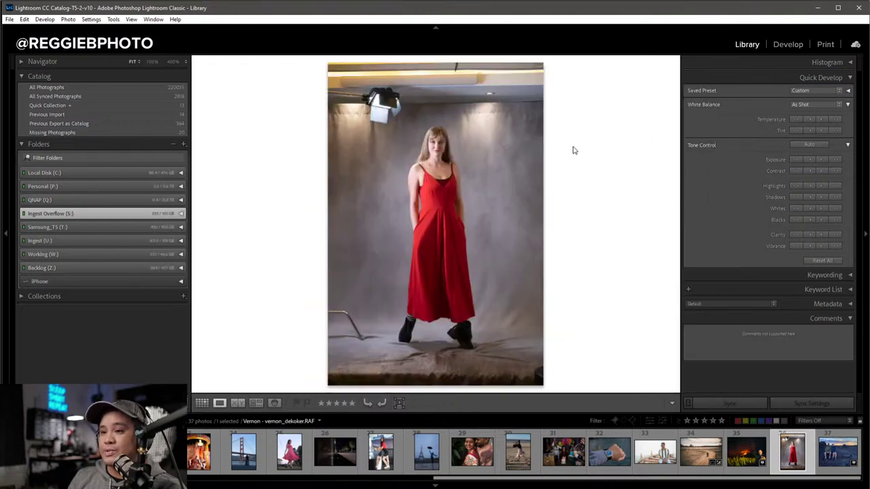
{"action": "key", "text": "d"}
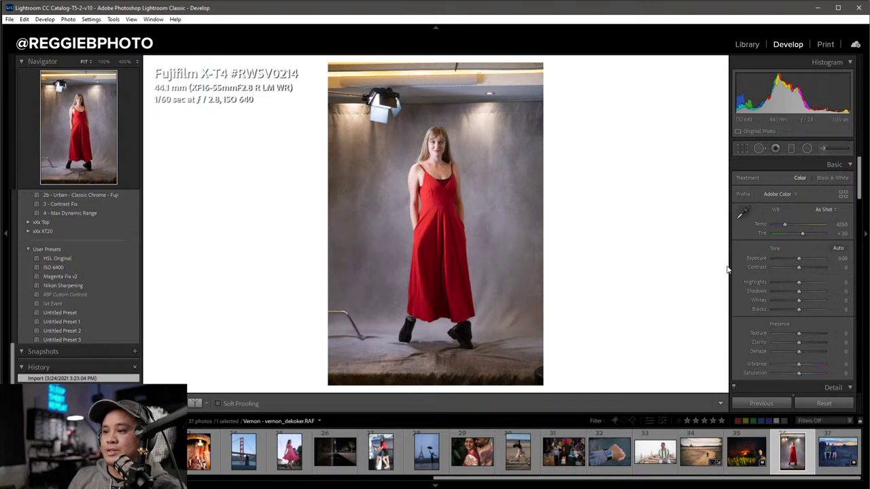
Drag the tone curve's white and black points and try a control point, undoing it.
{"action": "scroll", "coordinate": [782, 264], "scroll_direction": "down", "scroll_amount": 15}
{"action": "scroll", "coordinate": [783, 263], "scroll_direction": "up", "scroll_amount": 2}
{"action": "scroll", "coordinate": [782, 263], "scroll_direction": "down", "scroll_amount": 4}
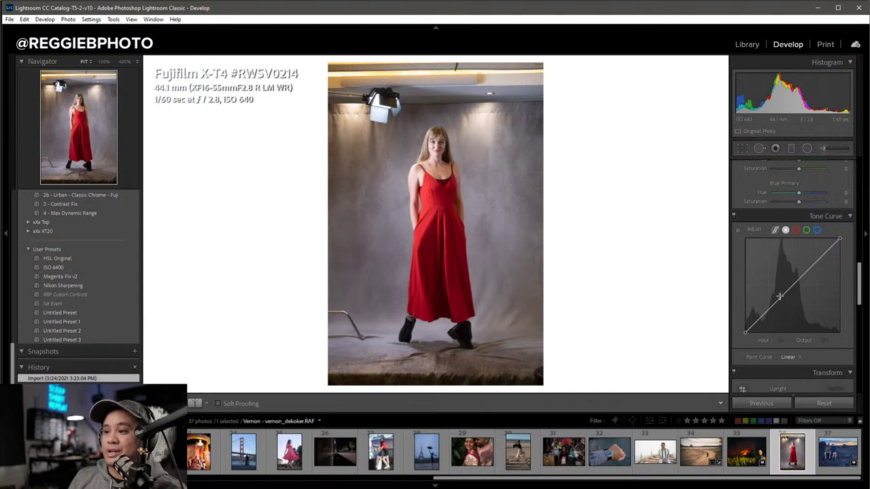
{"action": "mouse_move", "coordinate": [840, 239]}
{"action": "left_mouse_down"}
{"action": "mouse_move", "coordinate": [849, 275]}
{"action": "mouse_move", "coordinate": [847, 235]}
{"action": "left_mouse_up"}
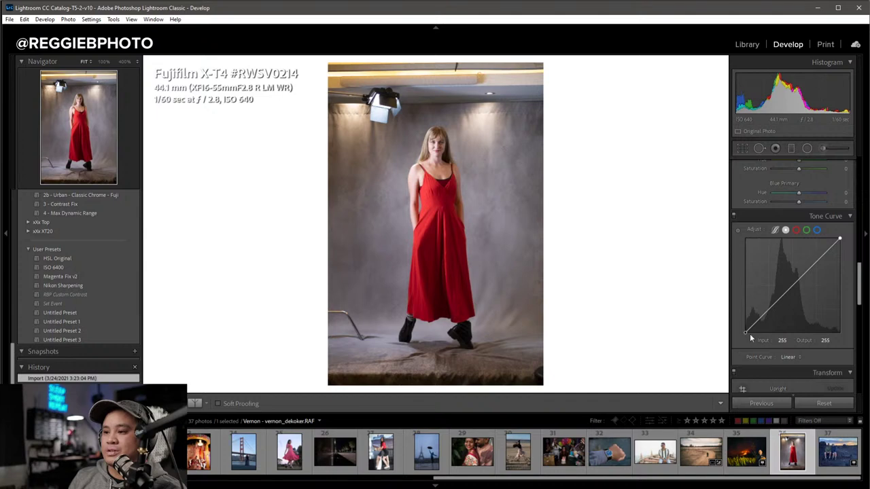
{"action": "left_click_drag", "start_coordinate": [745, 332], "coordinate": [736, 343]}
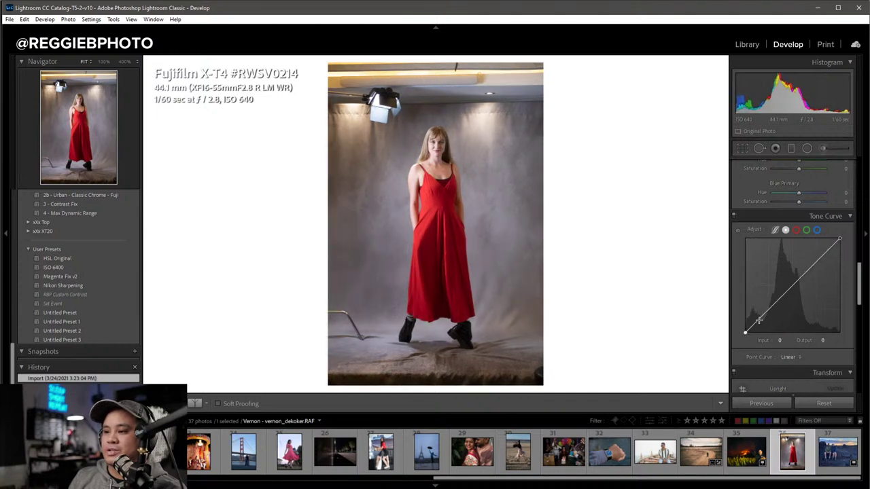
{"action": "left_click", "coordinate": [759, 320]}
{"action": "key", "text": "ctrl+z"}
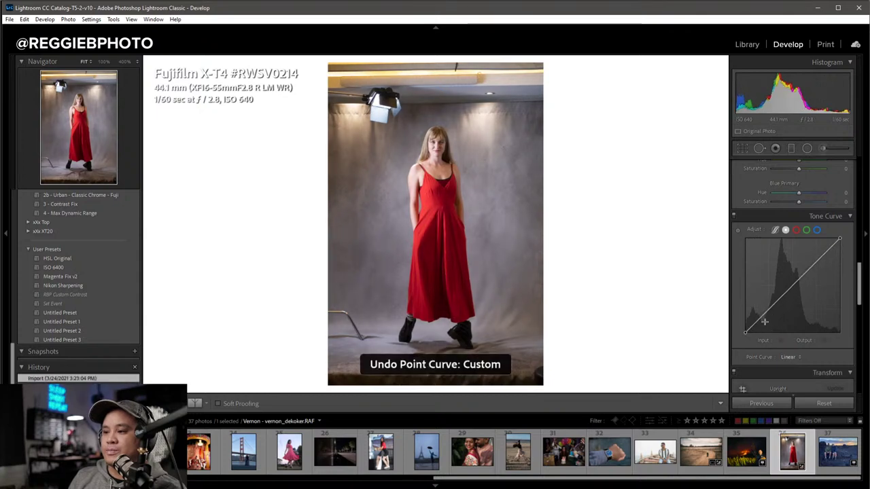
Add a shadow point, lift the black point to fade shadows, and compare the curve on/off.
{"action": "left_click", "coordinate": [760, 317]}
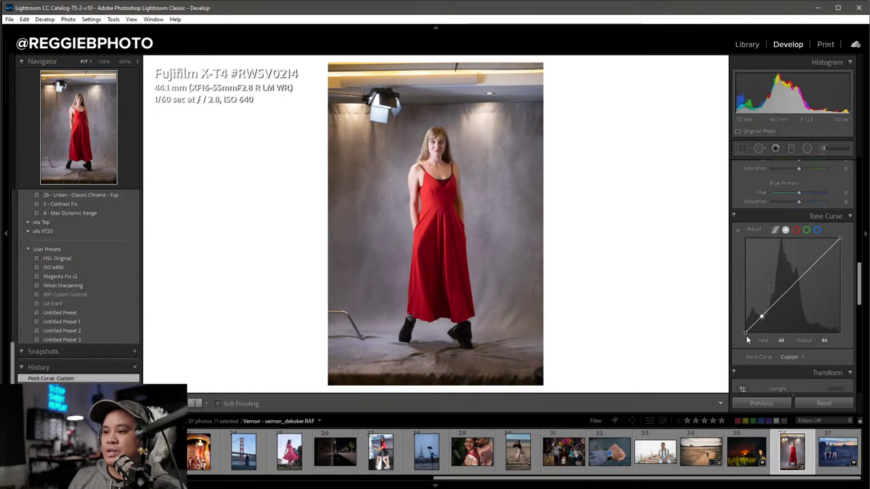
{"action": "left_click_drag", "start_coordinate": [745, 333], "coordinate": [745, 329]}
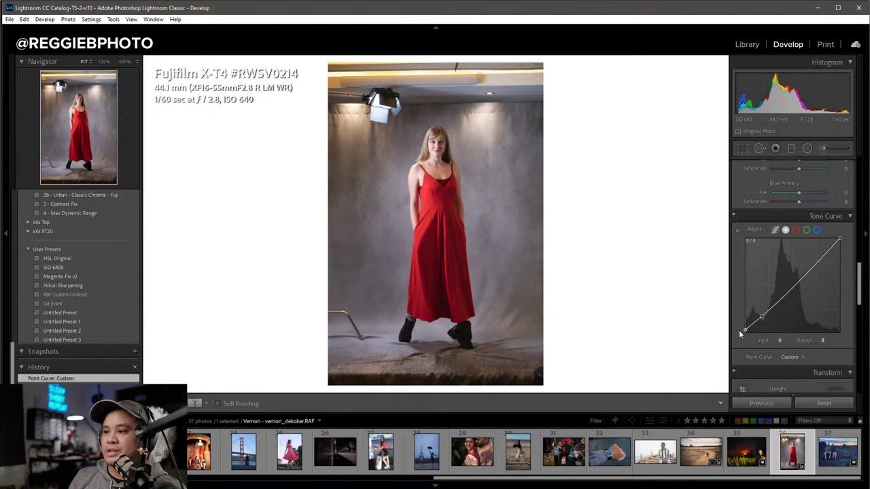
{"action": "left_click", "coordinate": [734, 218]}
{"action": "left_click", "coordinate": [734, 217]}
{"action": "left_click", "coordinate": [735, 218]}
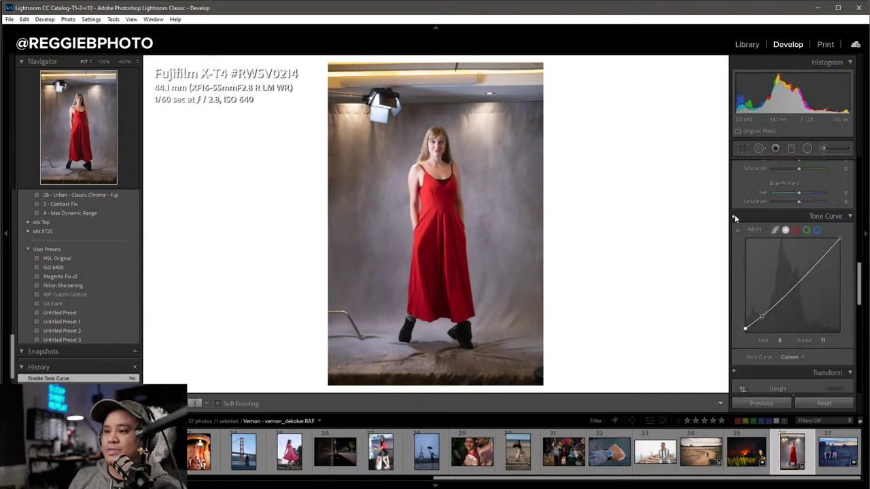
{"action": "left_click", "coordinate": [735, 216]}
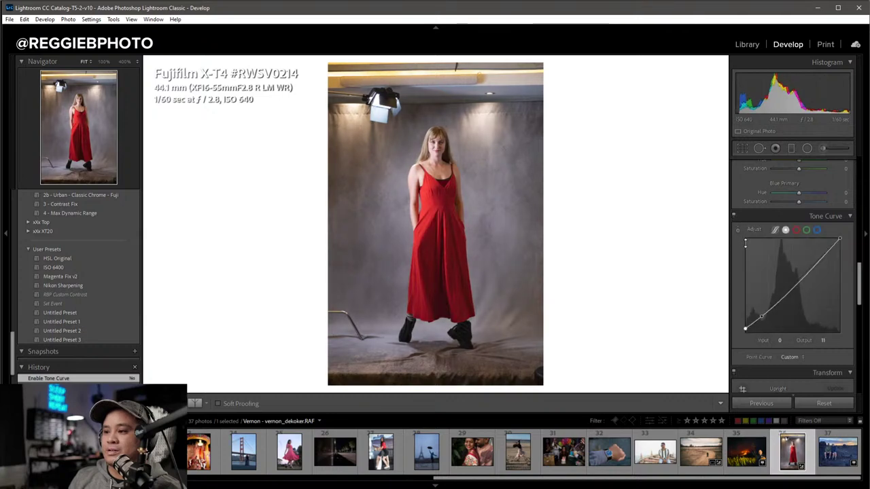
{"action": "key", "text": "ctrl+z"}
{"action": "key", "text": "ctrl+z"}
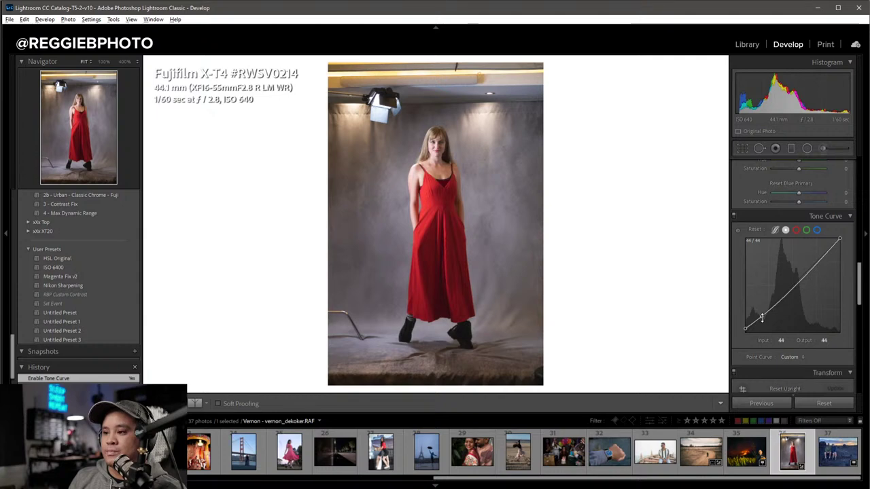
Delete the shadow control point from its context menu, cancelling the Remove Photo prompts.
{"action": "key", "text": "Delete"}
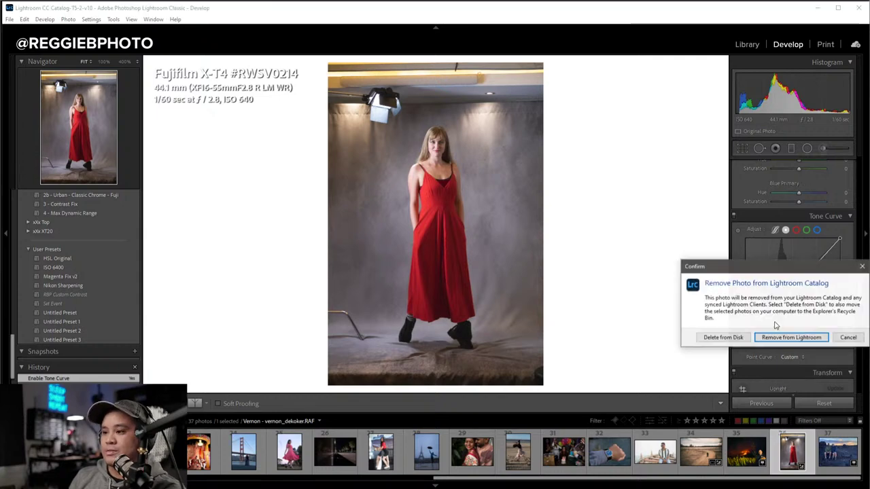
{"action": "left_click", "coordinate": [850, 338]}
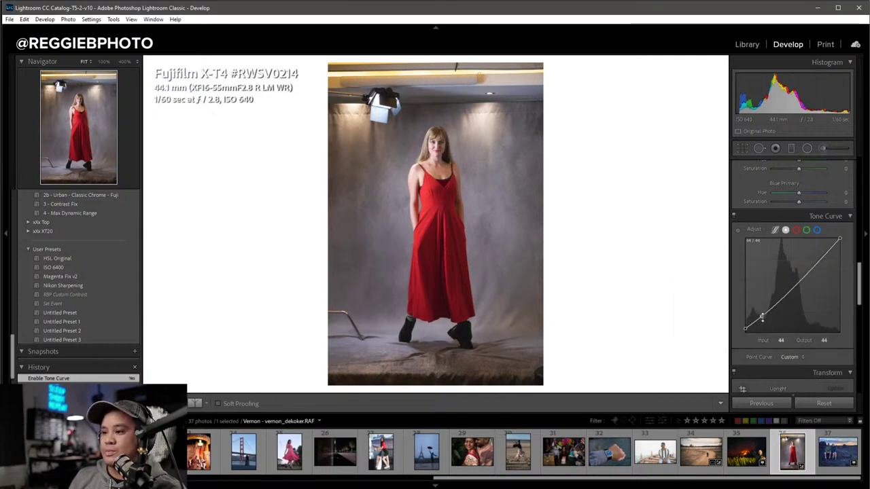
{"action": "key", "text": "Delete"}
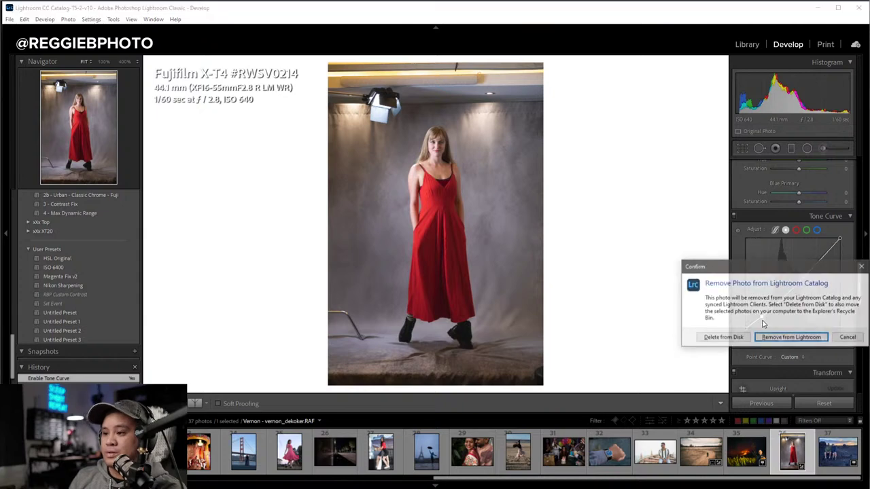
{"action": "left_click", "coordinate": [846, 337]}
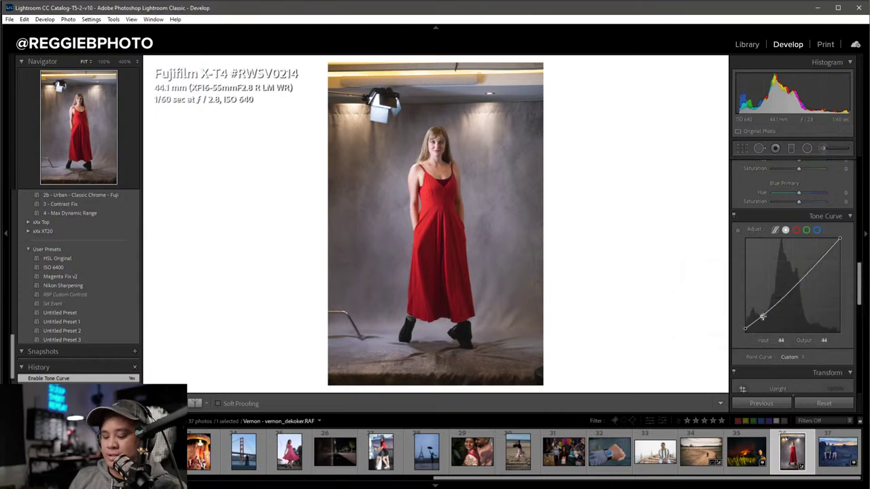
{"action": "key", "text": "alt"}
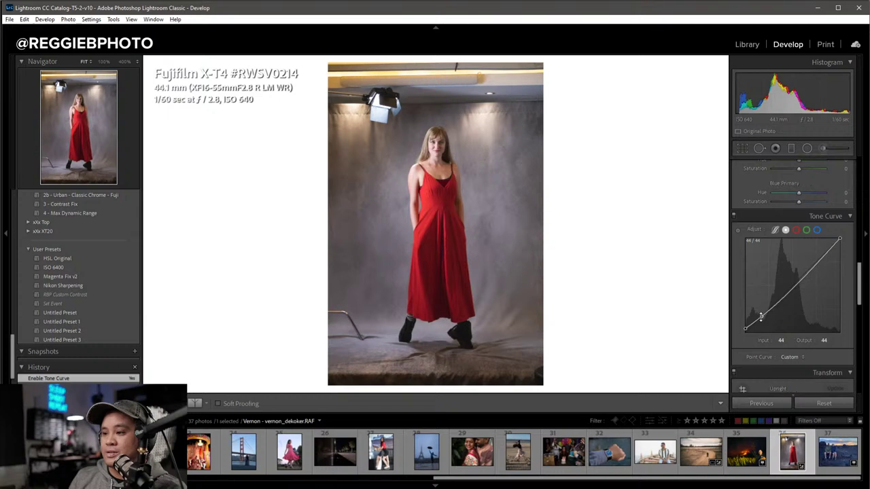
{"action": "right_click", "coordinate": [761, 316]}
{"action": "left_click", "coordinate": [777, 324]}
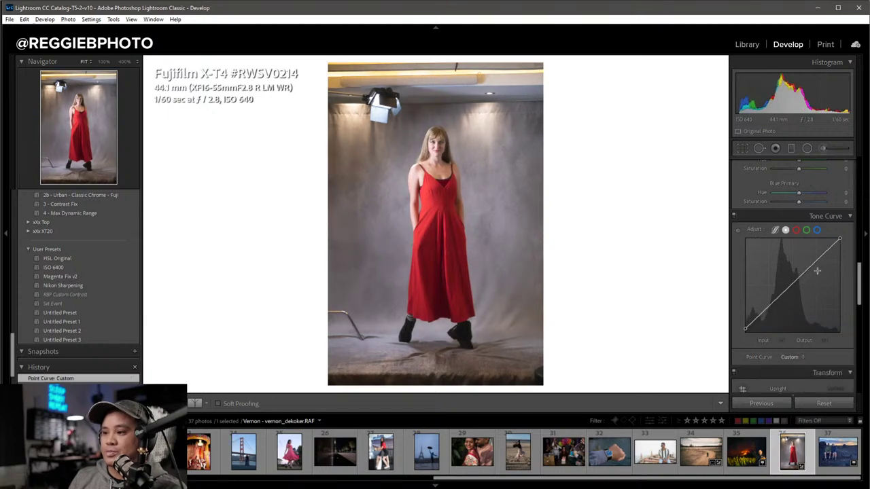
Build an S-shaped contrast curve with highlight, midtone and shadow points and a lowered white point.
{"action": "left_click_drag", "start_coordinate": [745, 328], "coordinate": [744, 333]}
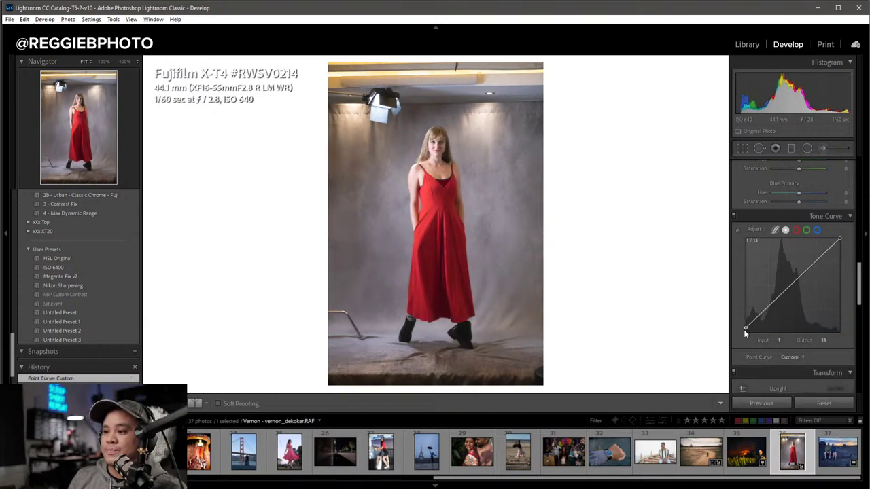
{"action": "left_click", "coordinate": [815, 262]}
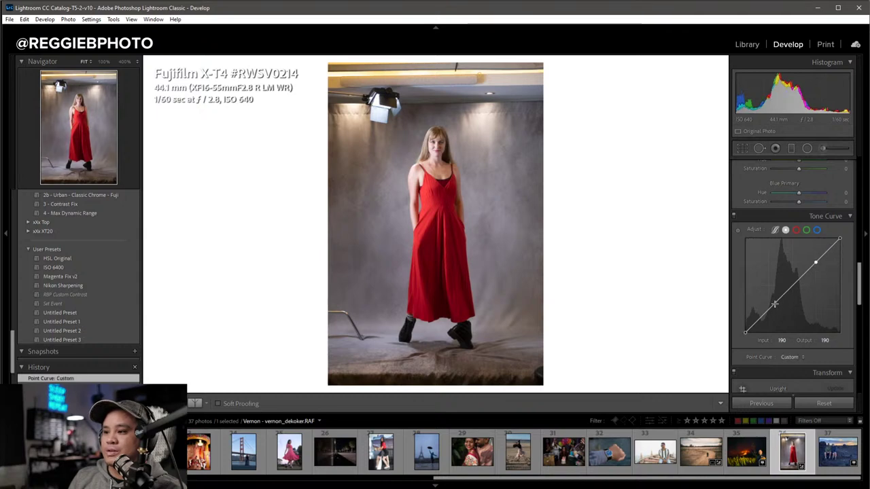
{"action": "left_click", "coordinate": [790, 290]}
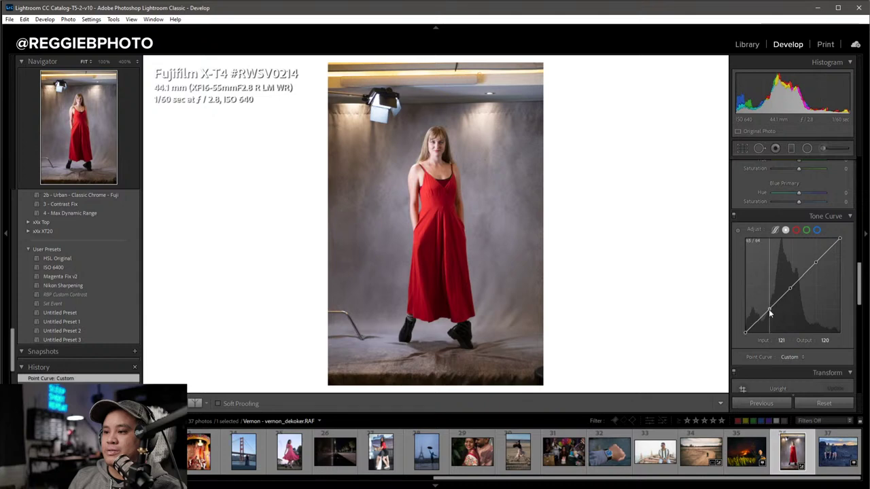
{"action": "left_click", "coordinate": [769, 311]}
{"action": "left_click_drag", "start_coordinate": [816, 267], "coordinate": [816, 263]}
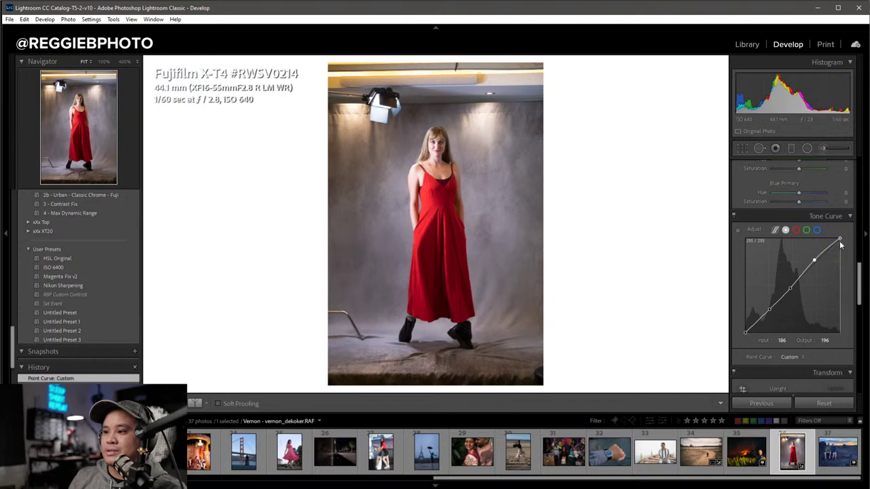
{"action": "left_click_drag", "start_coordinate": [839, 242], "coordinate": [840, 244]}
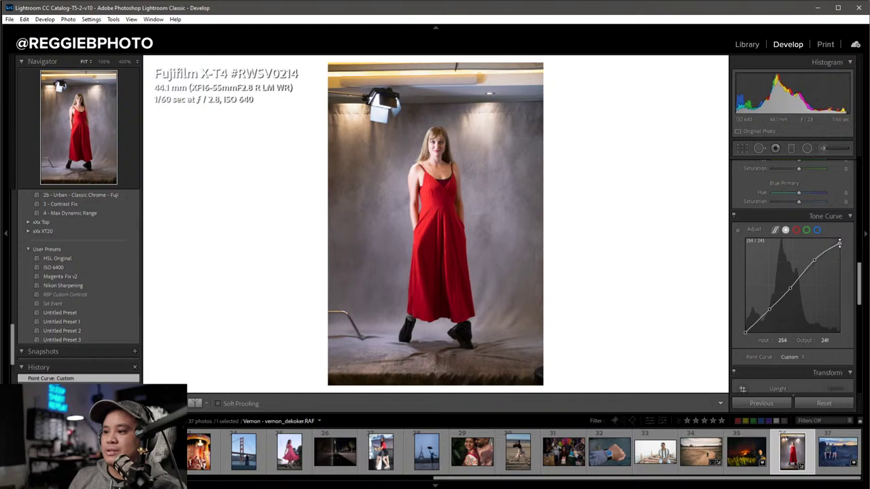
{"action": "left_click_drag", "start_coordinate": [768, 310], "coordinate": [743, 333]}
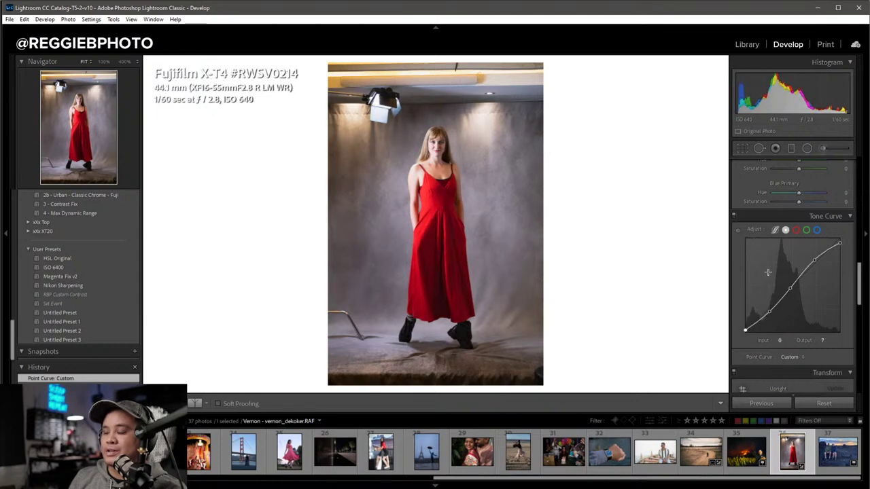
{"action": "left_click", "coordinate": [734, 216]}
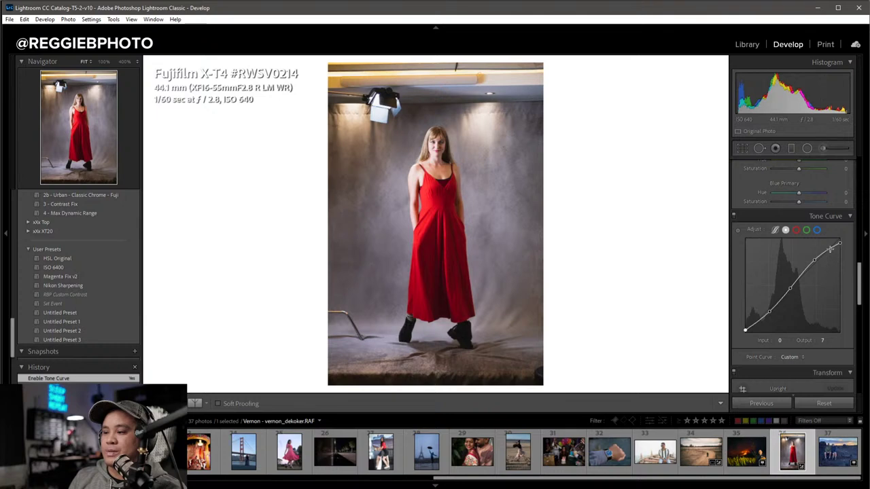
In Basic, set Exposure to −0.20 and Highlights to −56.
{"action": "scroll", "coordinate": [807, 244], "scroll_direction": "up", "scroll_amount": 5}
{"action": "scroll", "coordinate": [807, 240], "scroll_direction": "up", "scroll_amount": 5}
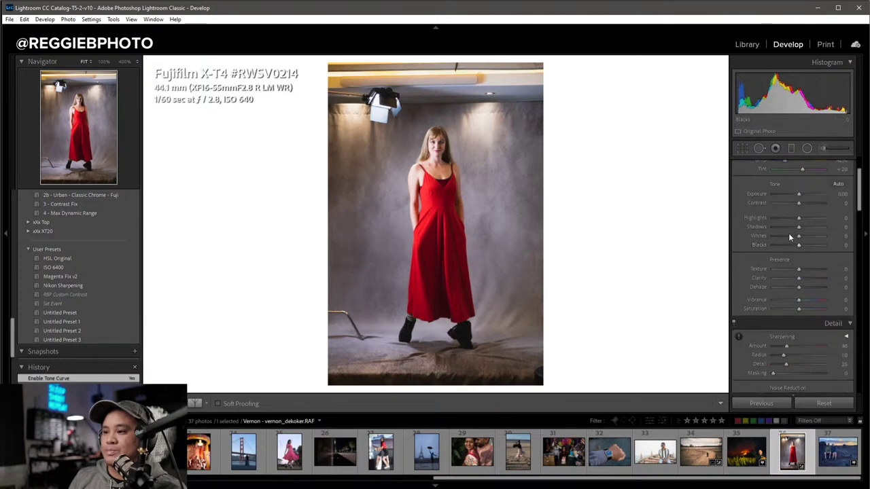
{"action": "left_click", "coordinate": [794, 195]}
{"action": "left_click_drag", "start_coordinate": [793, 222], "coordinate": [784, 220]}
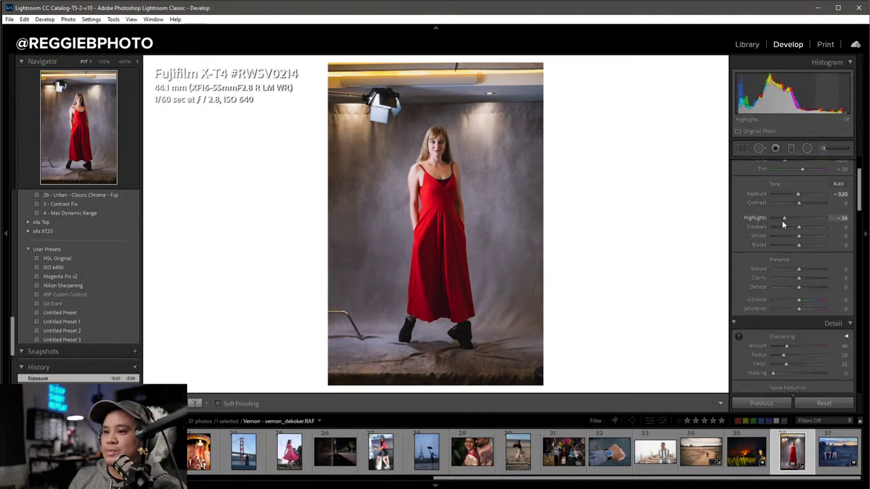
{"action": "scroll", "coordinate": [792, 288], "scroll_direction": "down", "scroll_amount": 5}
Compare the red-dress tone curve on and off, leave it on, and delete its midtone point.
{"action": "scroll", "coordinate": [792, 285], "scroll_direction": "down", "scroll_amount": 2}
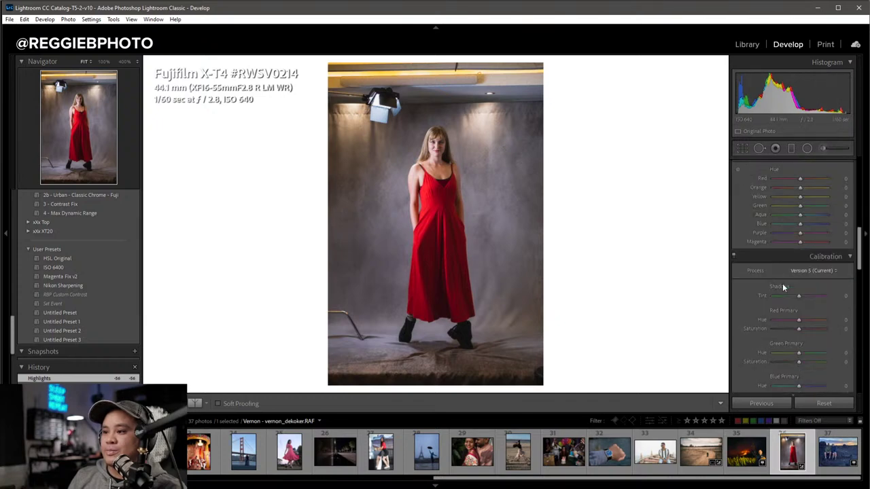
{"action": "scroll", "coordinate": [776, 282], "scroll_direction": "down", "scroll_amount": 2}
{"action": "left_click", "coordinate": [733, 280]}
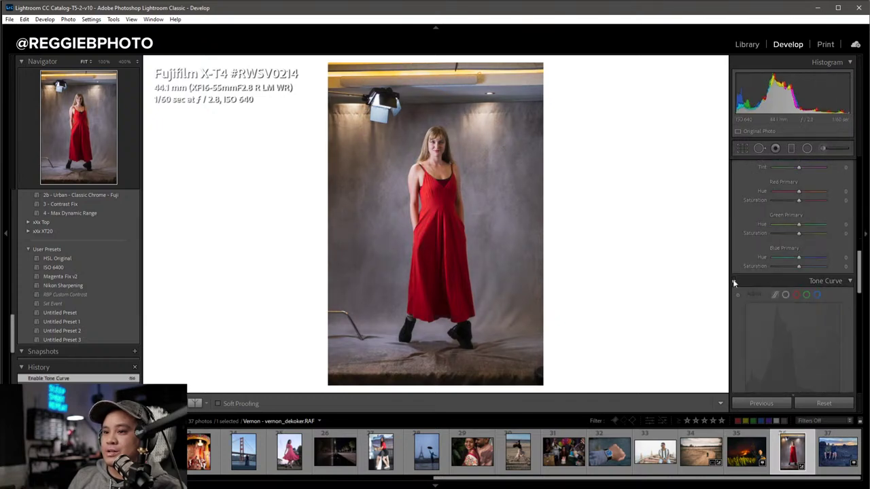
{"action": "left_click", "coordinate": [733, 281]}
{"action": "left_click", "coordinate": [734, 280]}
{"action": "left_click", "coordinate": [733, 281]}
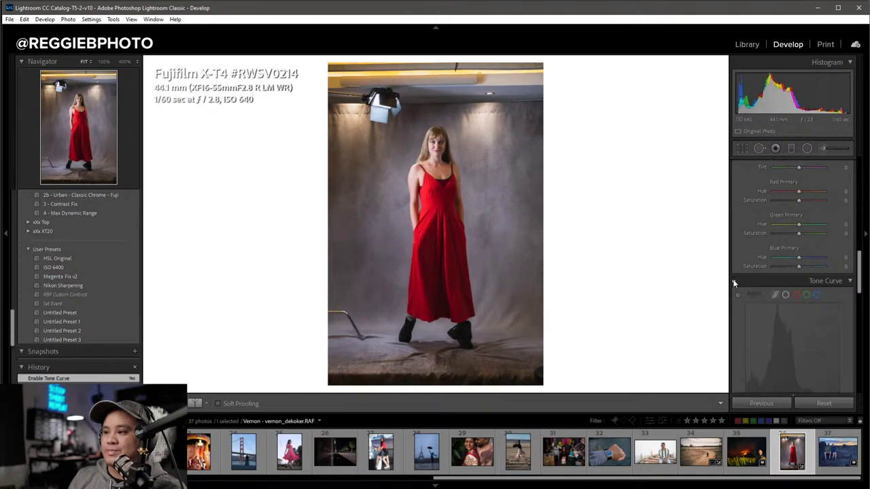
{"action": "left_click", "coordinate": [733, 281]}
{"action": "scroll", "coordinate": [734, 284], "scroll_direction": "down", "scroll_amount": 2}
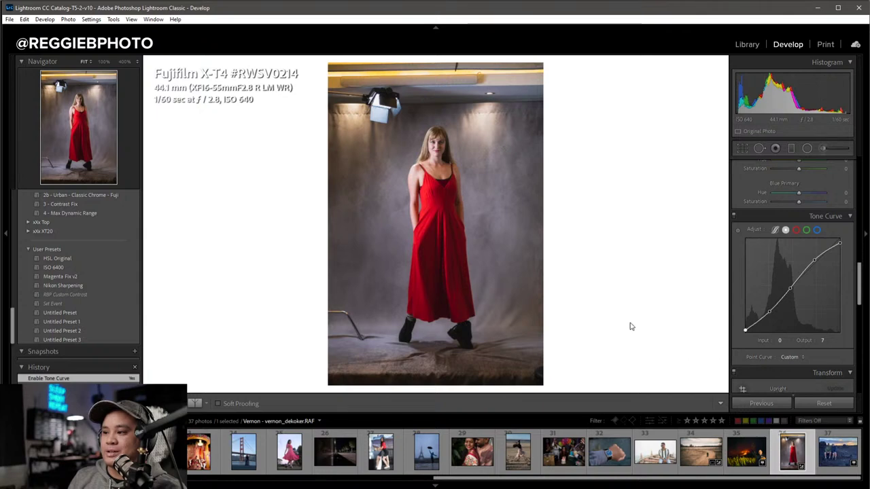
{"action": "double_click", "coordinate": [790, 290]}
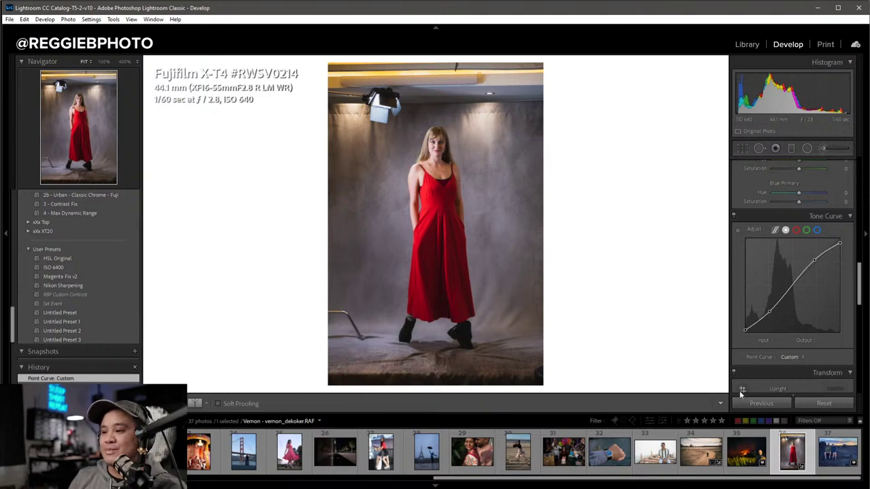
Reset all edits on the red-dress portrait and apply the 1v - RBP Color preset.
{"action": "left_click", "coordinate": [821, 404]}
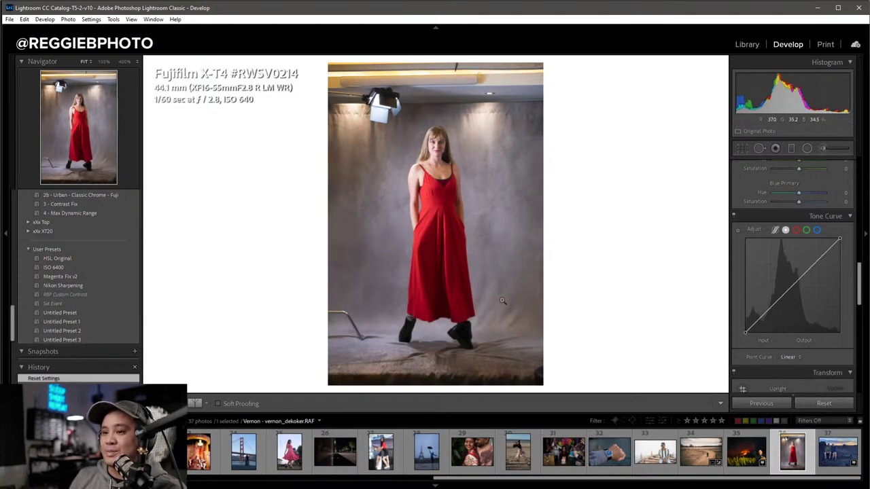
{"action": "scroll", "coordinate": [93, 278], "scroll_direction": "up", "scroll_amount": 5}
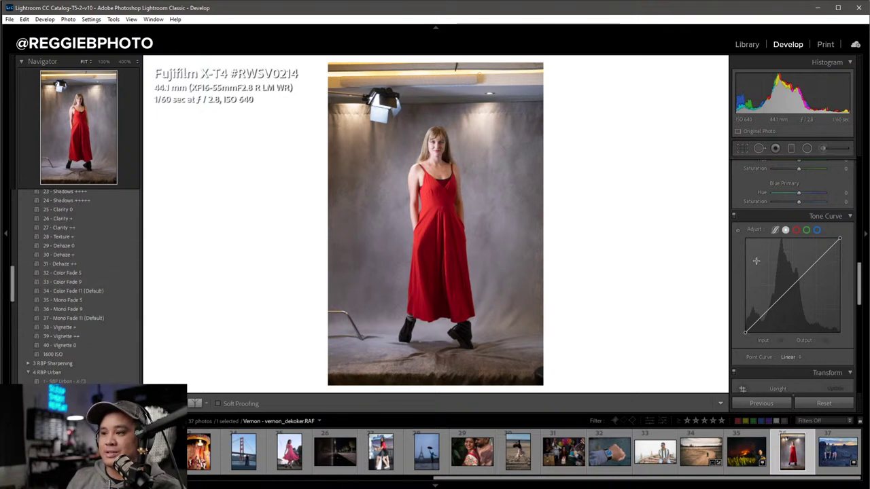
{"action": "scroll", "coordinate": [783, 279], "scroll_direction": "up", "scroll_amount": 5}
{"action": "scroll", "coordinate": [784, 279], "scroll_direction": "up", "scroll_amount": 5}
{"action": "scroll", "coordinate": [81, 289], "scroll_direction": "up", "scroll_amount": 10}
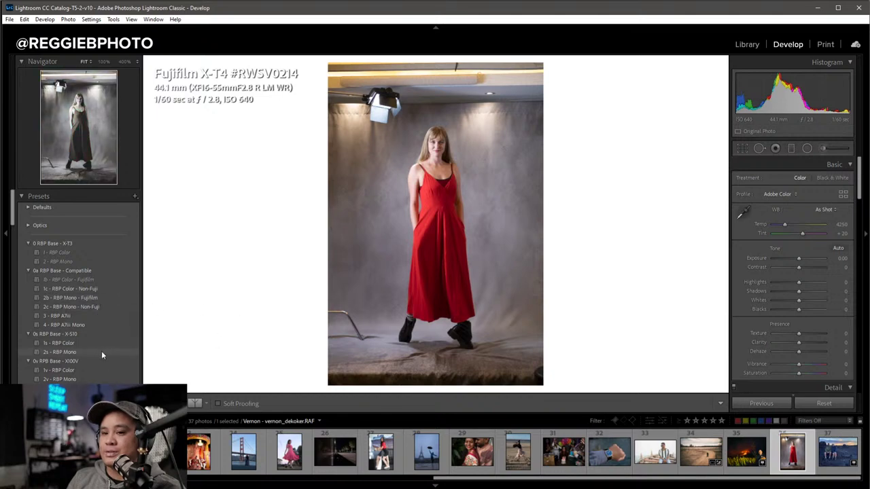
{"action": "left_click", "coordinate": [85, 370]}
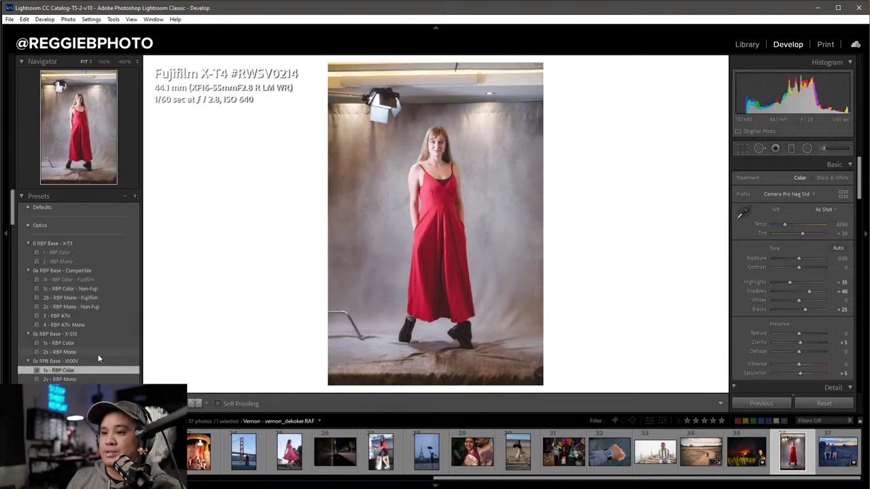
Lower the portrait's exposure to -0.30.
{"action": "scroll", "coordinate": [109, 334], "scroll_direction": "down", "scroll_amount": 5}
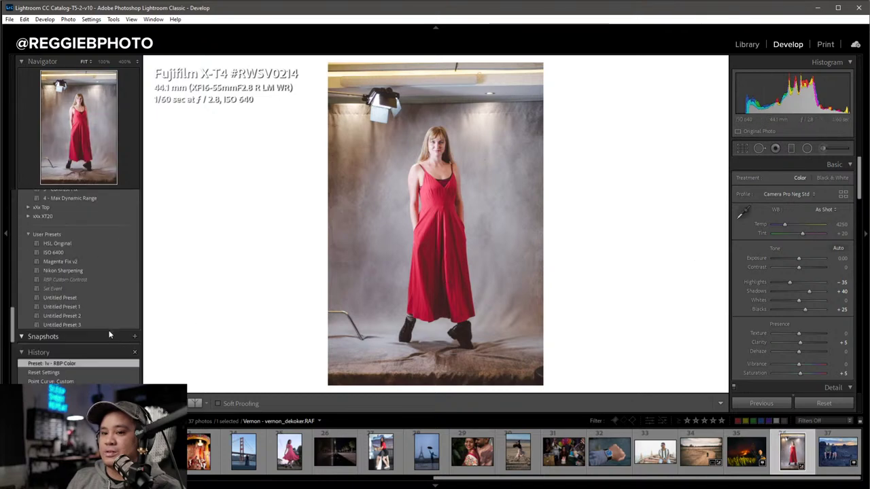
{"action": "left_click", "coordinate": [62, 261]}
{"action": "scroll", "coordinate": [122, 247], "scroll_direction": "up", "scroll_amount": 5}
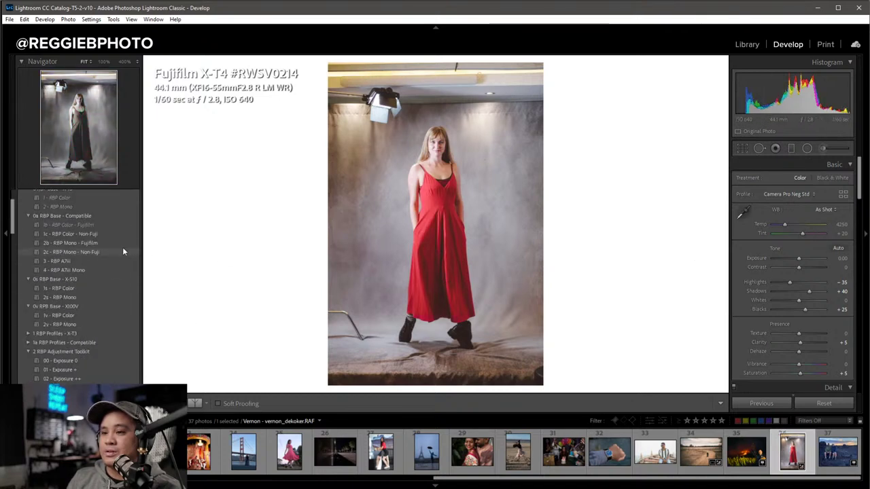
{"action": "scroll", "coordinate": [123, 251], "scroll_direction": "up", "scroll_amount": 2}
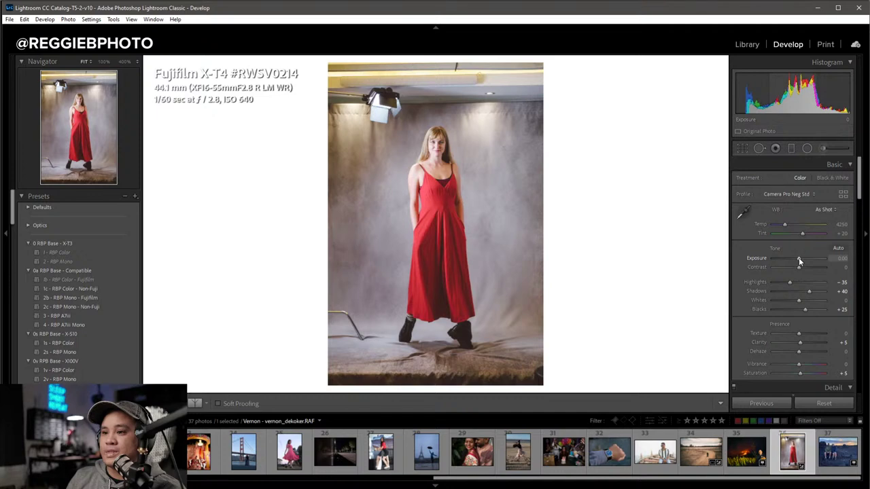
{"action": "left_click_drag", "start_coordinate": [799, 257], "coordinate": [796, 258]}
Try the 33 - Color Fade 9 preset, then apply 32 - Color Fade 5 instead.
{"action": "scroll", "coordinate": [85, 272], "scroll_direction": "down", "scroll_amount": 5}
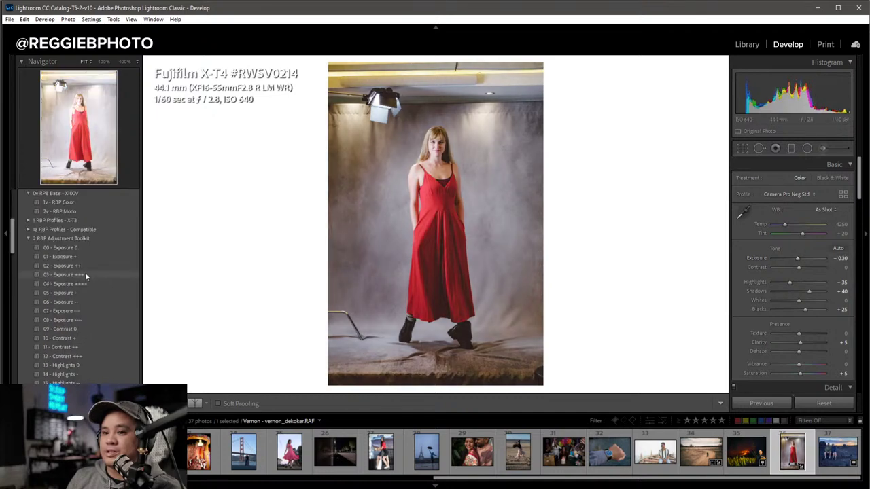
{"action": "scroll", "coordinate": [86, 272], "scroll_direction": "down", "scroll_amount": 5}
{"action": "scroll", "coordinate": [86, 300], "scroll_direction": "down", "scroll_amount": 5}
{"action": "scroll", "coordinate": [80, 317], "scroll_direction": "down", "scroll_amount": 3}
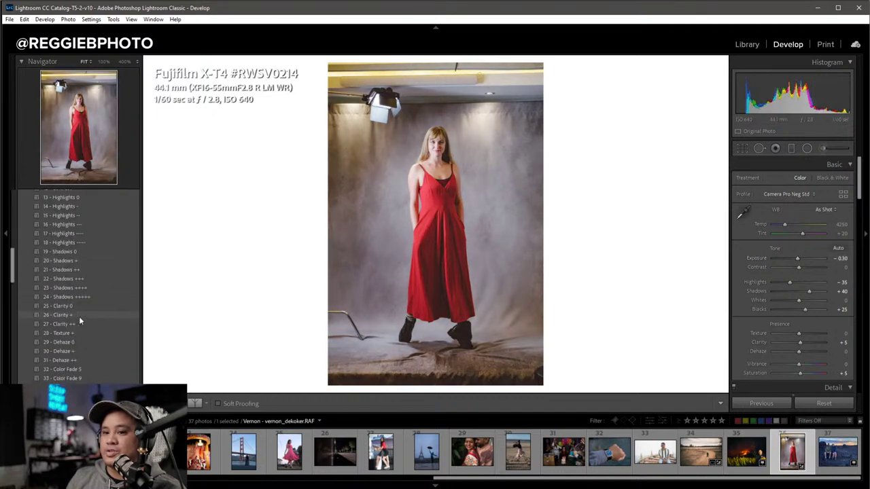
{"action": "scroll", "coordinate": [79, 316], "scroll_direction": "down", "scroll_amount": 3}
{"action": "left_click", "coordinate": [81, 323]}
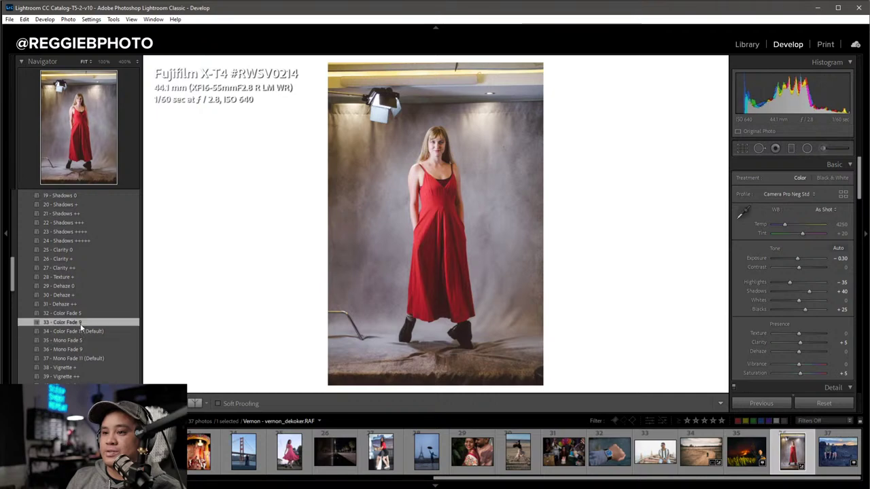
{"action": "left_click", "coordinate": [74, 313]}
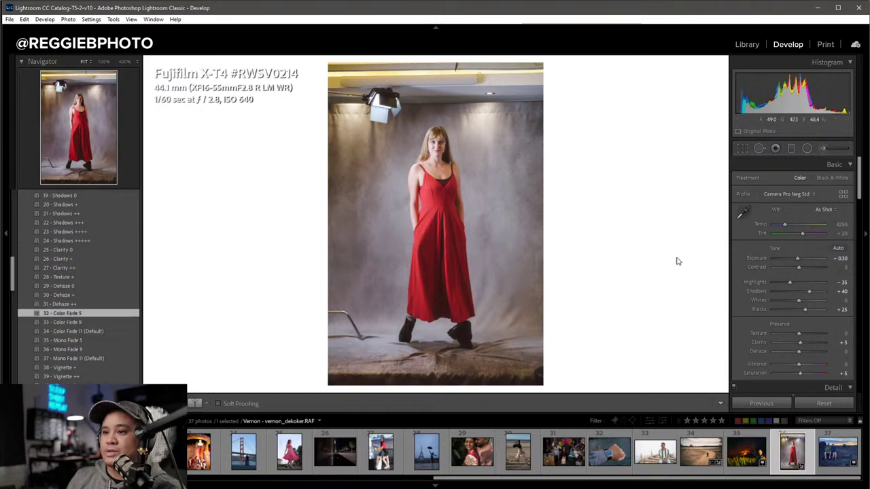
Raise contrast, set highlights to -64, and set sharpening radius 0.5 with masking 60.
{"action": "mouse_move", "coordinate": [796, 267]}
{"action": "left_mouse_down"}
{"action": "mouse_move", "coordinate": [796, 259]}
{"action": "mouse_move", "coordinate": [788, 284]}
{"action": "mouse_move", "coordinate": [810, 291]}
{"action": "left_mouse_up"}
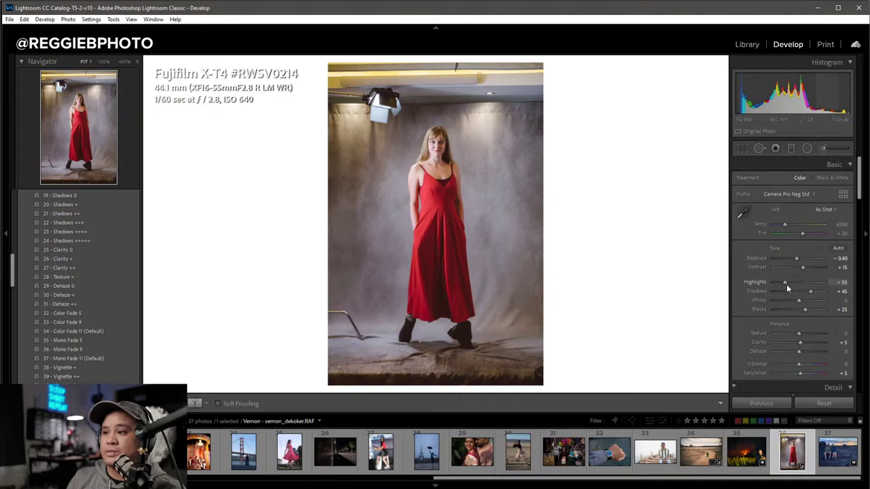
{"action": "key", "text": "Up"}
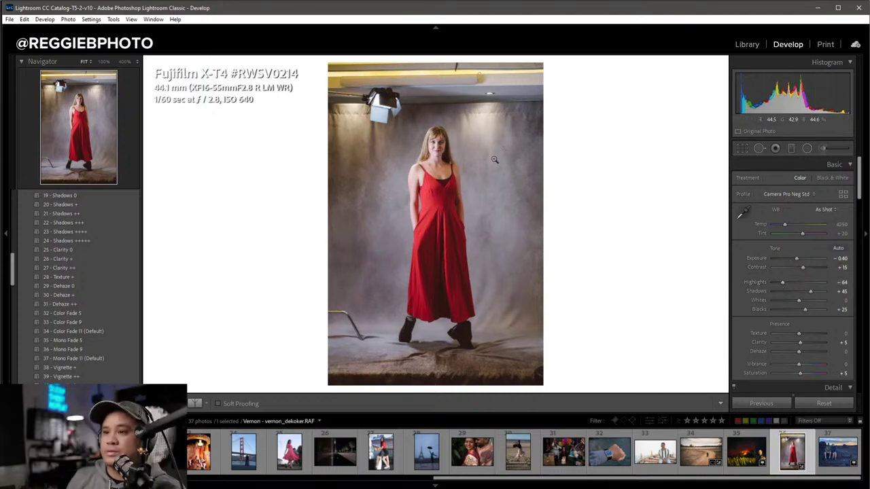
{"action": "left_click", "coordinate": [495, 162]}
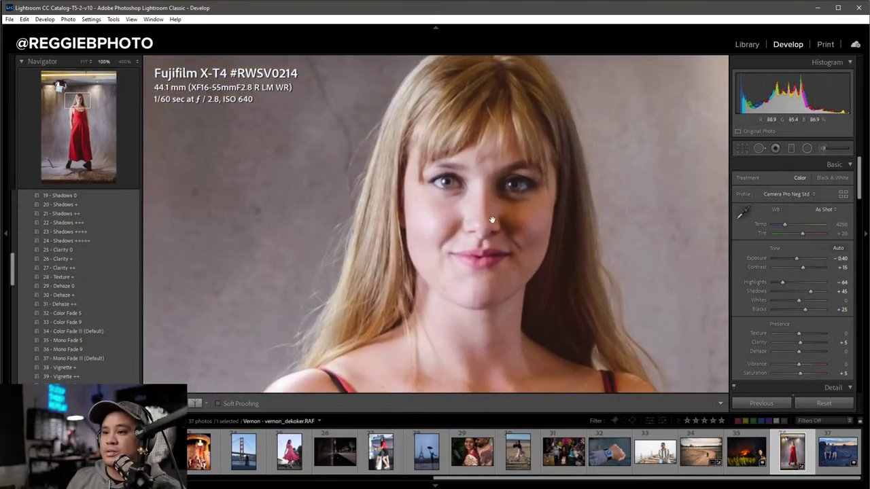
{"action": "scroll", "coordinate": [793, 251], "scroll_direction": "up", "scroll_amount": 2}
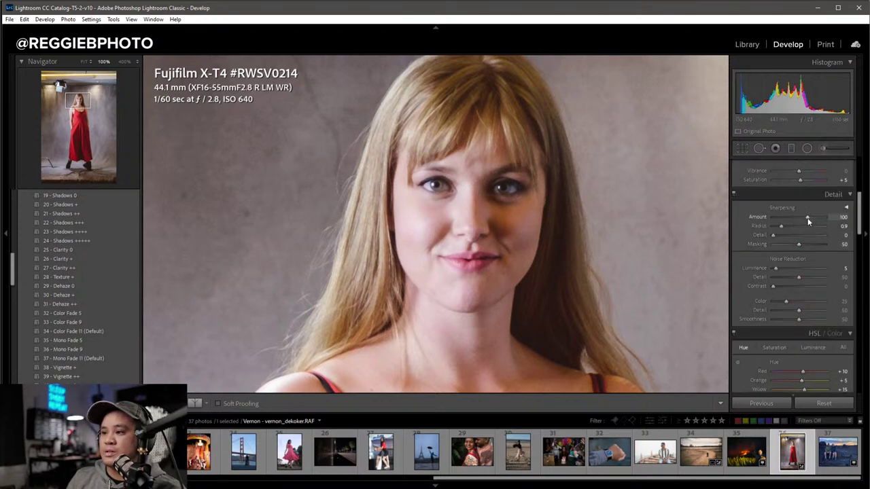
{"action": "mouse_move", "coordinate": [780, 227]}
{"action": "left_mouse_down"}
{"action": "mouse_move", "coordinate": [771, 228]}
{"action": "mouse_move", "coordinate": [805, 245]}
{"action": "left_mouse_up"}
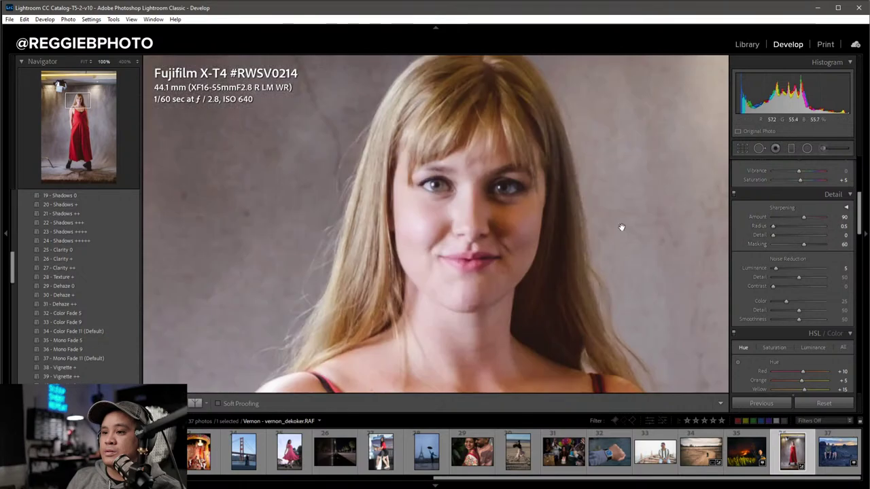
{"action": "left_click", "coordinate": [621, 229]}
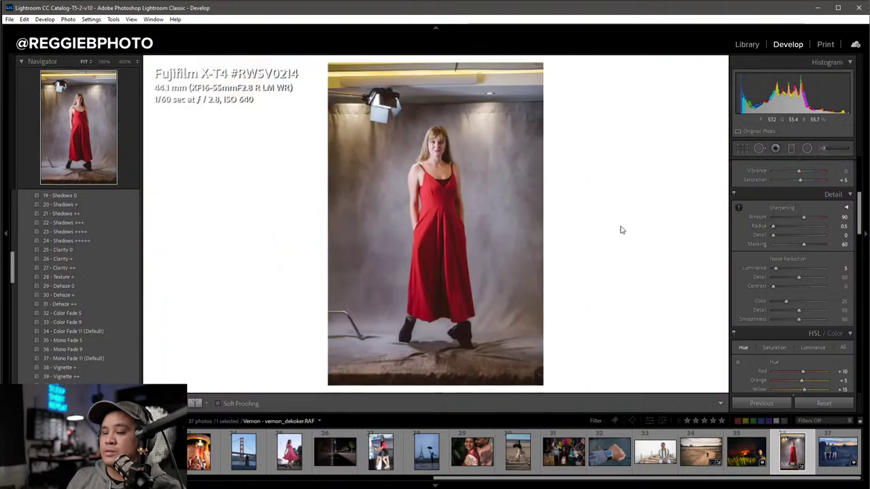
Set the white balance to Tint +21 and Temp 4350.
{"action": "scroll", "coordinate": [806, 205], "scroll_direction": "up", "scroll_amount": 6}
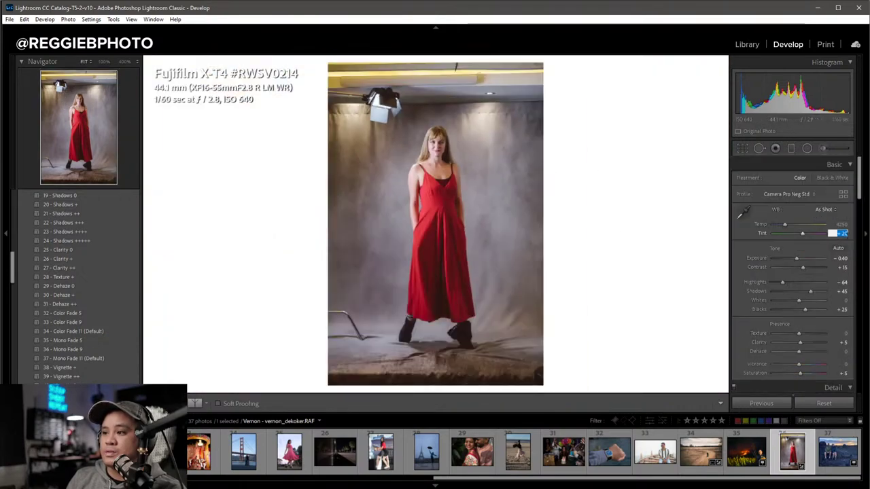
{"action": "type", "text": "1"}
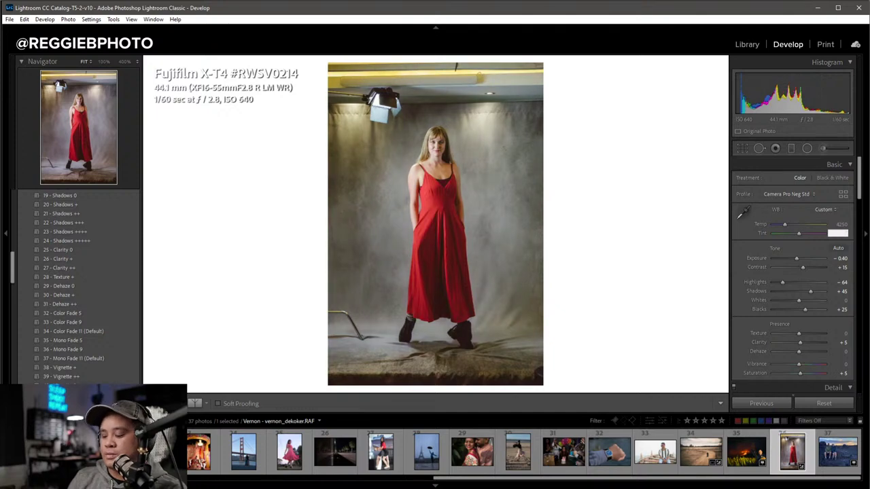
{"action": "type", "text": "1"}
{"action": "key", "text": "Return"}
{"action": "left_click", "coordinate": [841, 224]}
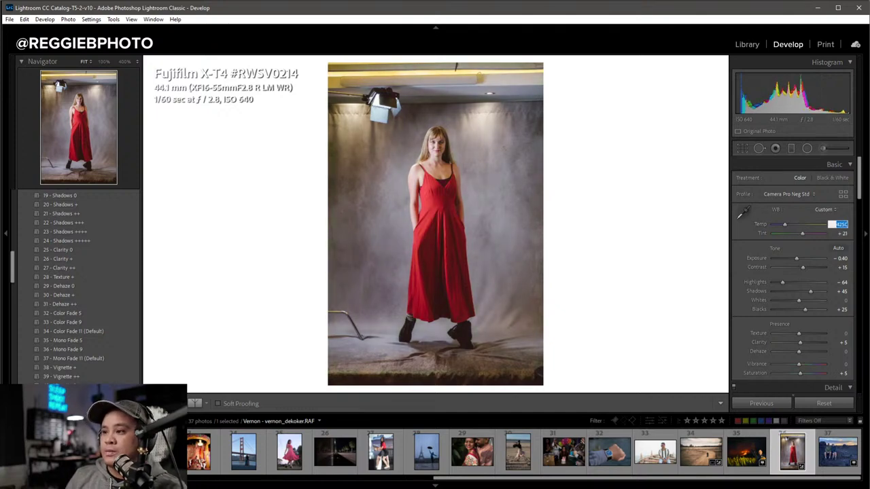
{"action": "type", "text": "4350"}
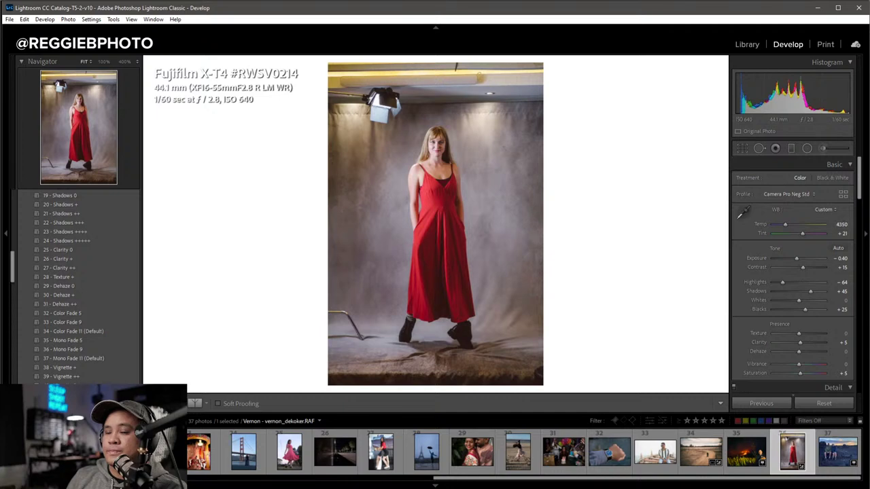
{"action": "key", "text": "Return"}
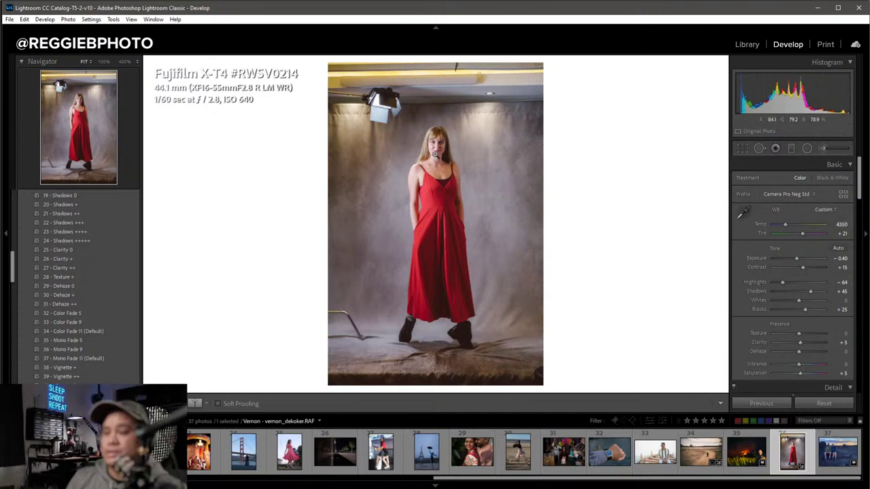
Compare the unedited and edited portrait, then view before and after side by side.
{"action": "key", "text": "backslash"}
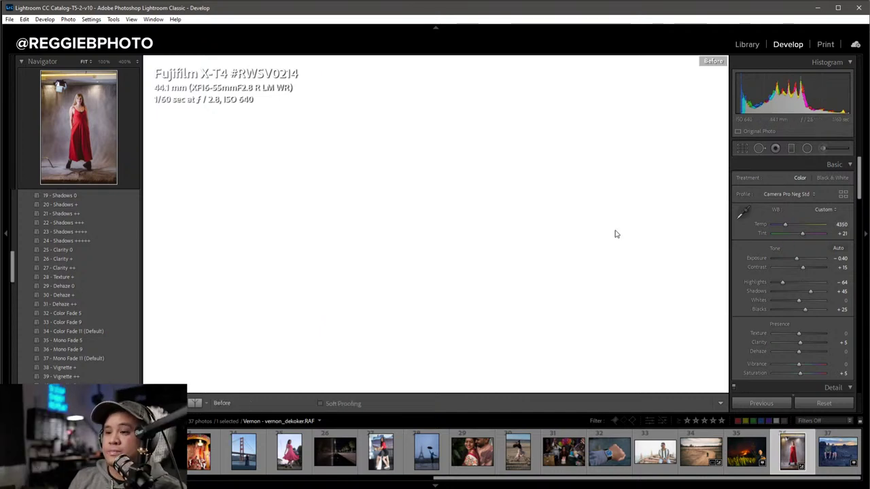
{"action": "key", "text": "backslash"}
{"action": "key", "text": "backslash"}
{"action": "key", "text": "backslash"}
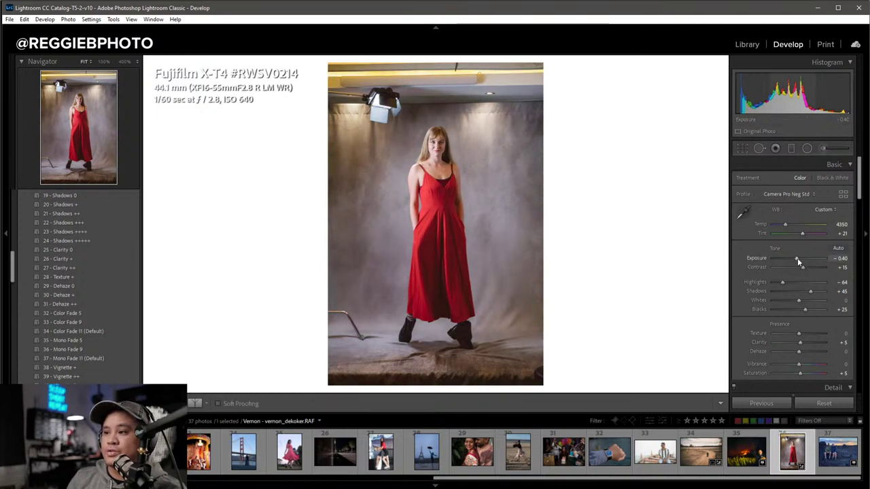
{"action": "scroll", "coordinate": [797, 258], "scroll_direction": "up", "scroll_amount": 1}
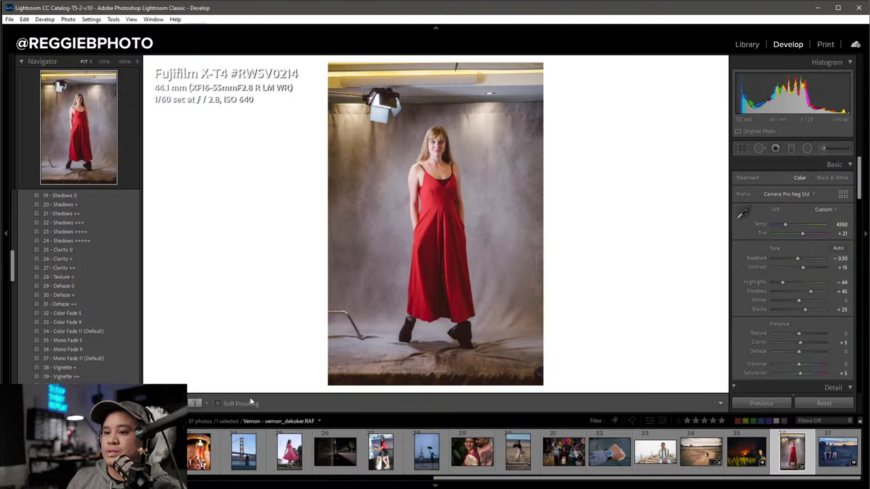
{"action": "left_click", "coordinate": [207, 403]}
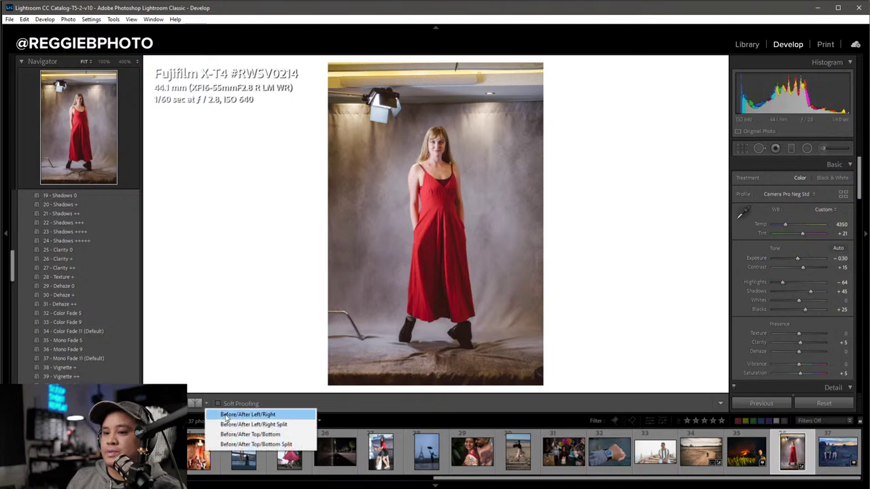
{"action": "left_click", "coordinate": [232, 415]}
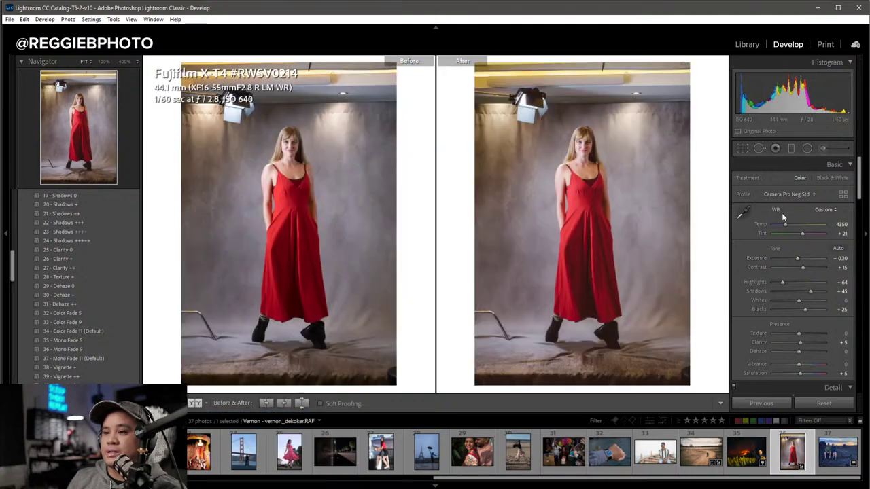
Shift the red hue to +5 and auto-straighten the portrait to a 0.42° angle.
{"action": "scroll", "coordinate": [807, 235], "scroll_direction": "down", "scroll_amount": 3}
{"action": "scroll", "coordinate": [807, 235], "scroll_direction": "down", "scroll_amount": 4}
{"action": "scroll", "coordinate": [807, 236], "scroll_direction": "down", "scroll_amount": 4}
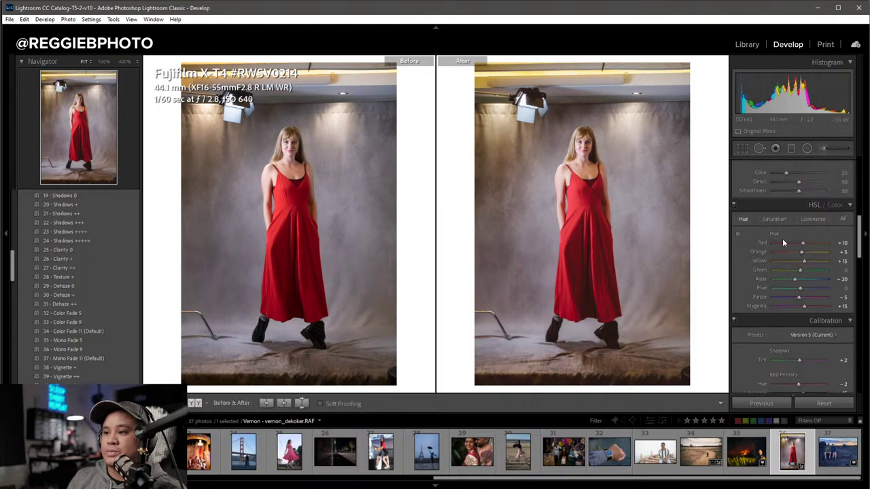
{"action": "left_click_drag", "start_coordinate": [802, 243], "coordinate": [800, 242]}
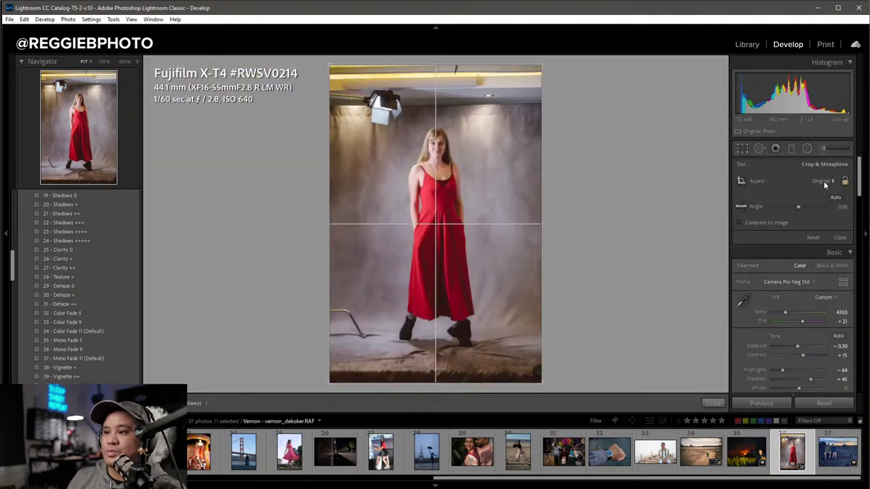
{"action": "left_click", "coordinate": [830, 197]}
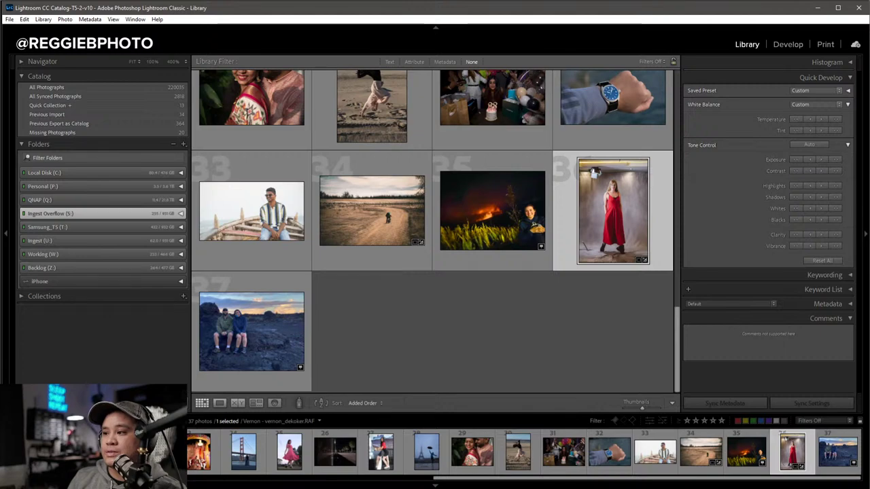
Open the watch photo large, check its info overlay, and bring it into Develop.
{"action": "left_click", "coordinate": [552, 332]}
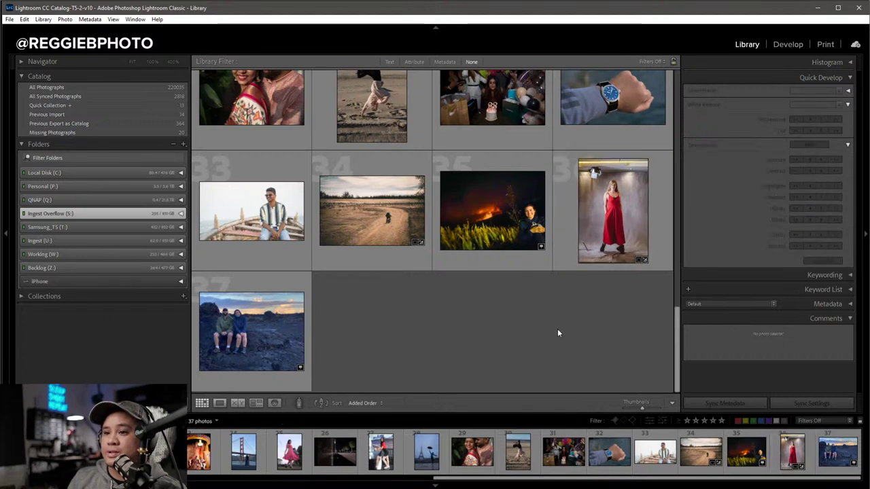
{"action": "scroll", "coordinate": [557, 329], "scroll_direction": "up", "scroll_amount": 2}
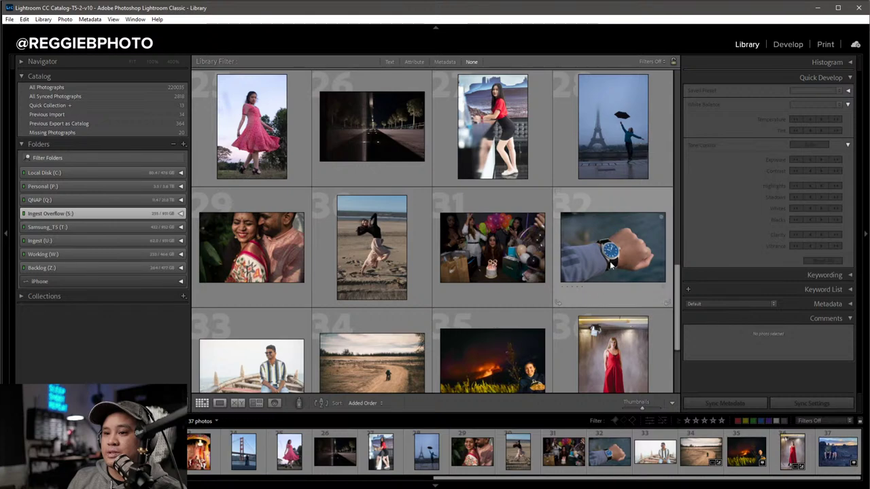
{"action": "scroll", "coordinate": [610, 265], "scroll_direction": "up", "scroll_amount": 1}
{"action": "scroll", "coordinate": [611, 266], "scroll_direction": "down", "scroll_amount": 1}
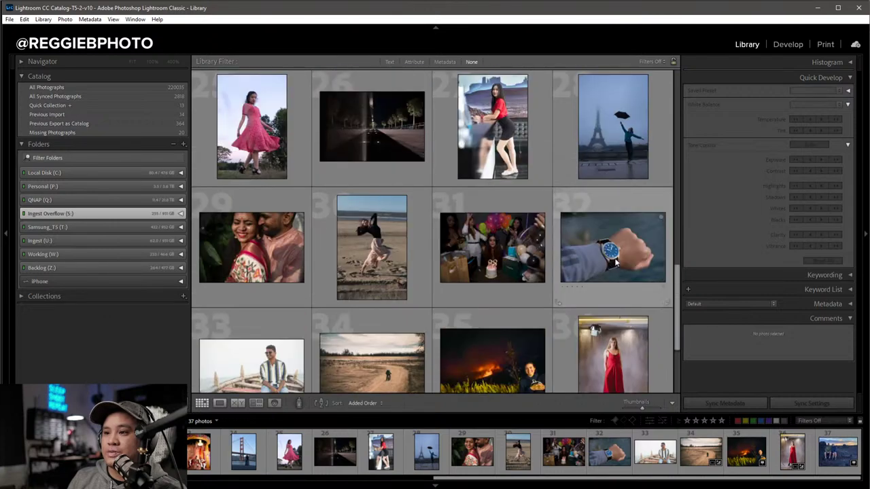
{"action": "double_click", "coordinate": [615, 261]}
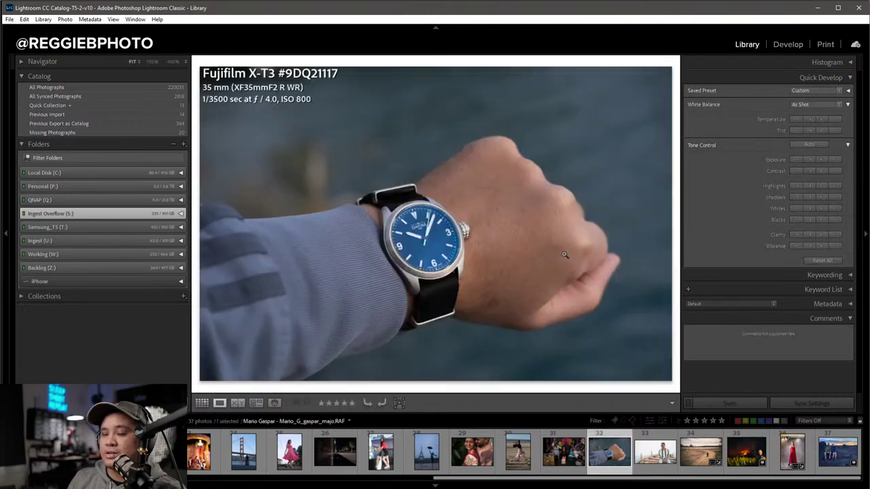
{"action": "key", "text": "i"}
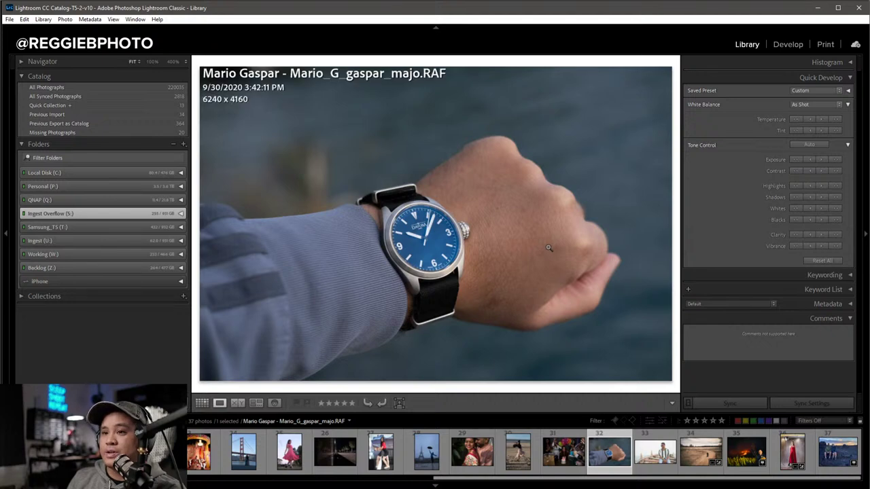
{"action": "key", "text": "i"}
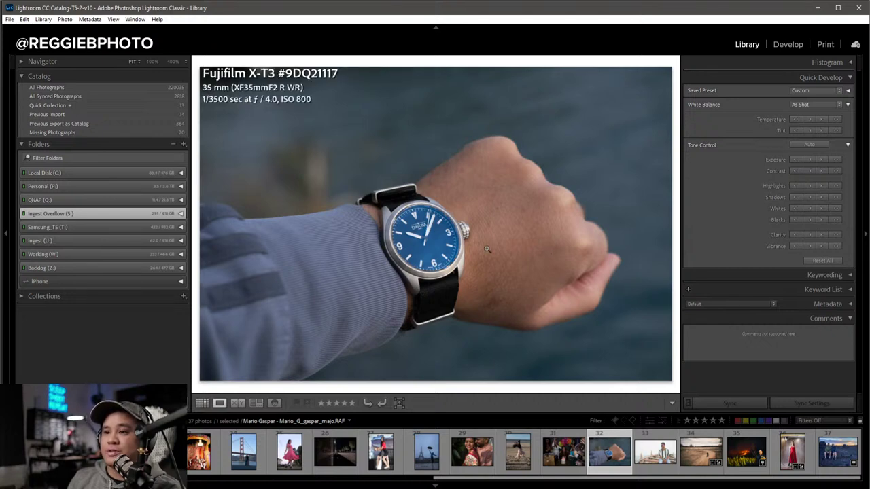
{"action": "key", "text": "d"}
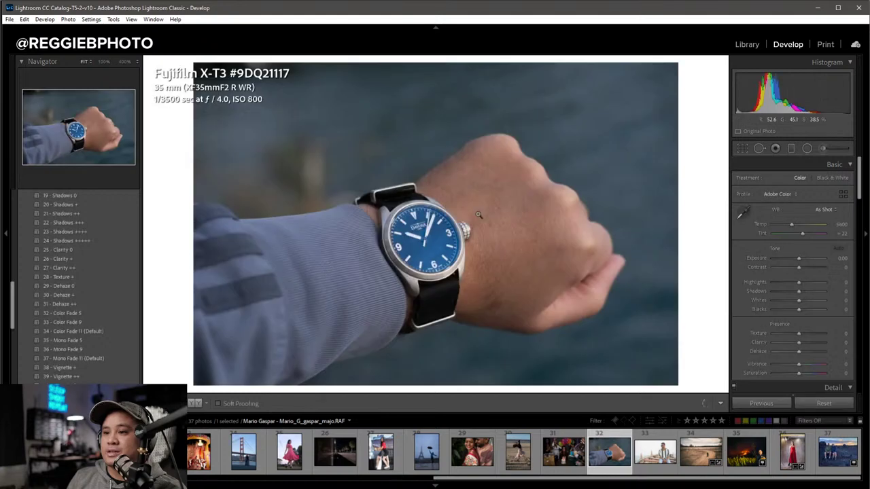
Apply the 1 - RBP Color preset, then adjust exposure, shadows, white balance and tint +21.
{"action": "scroll", "coordinate": [79, 246], "scroll_direction": "up", "scroll_amount": 5}
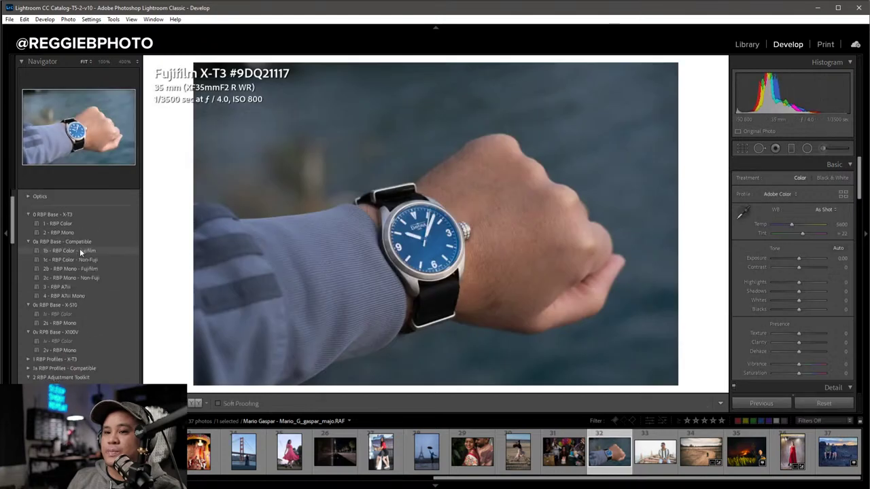
{"action": "left_click", "coordinate": [88, 225]}
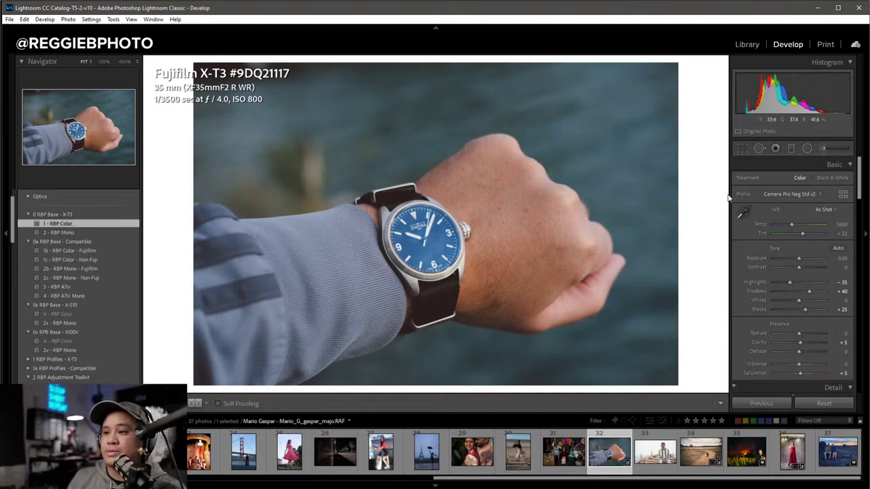
{"action": "left_click_drag", "start_coordinate": [799, 258], "coordinate": [798, 259]}
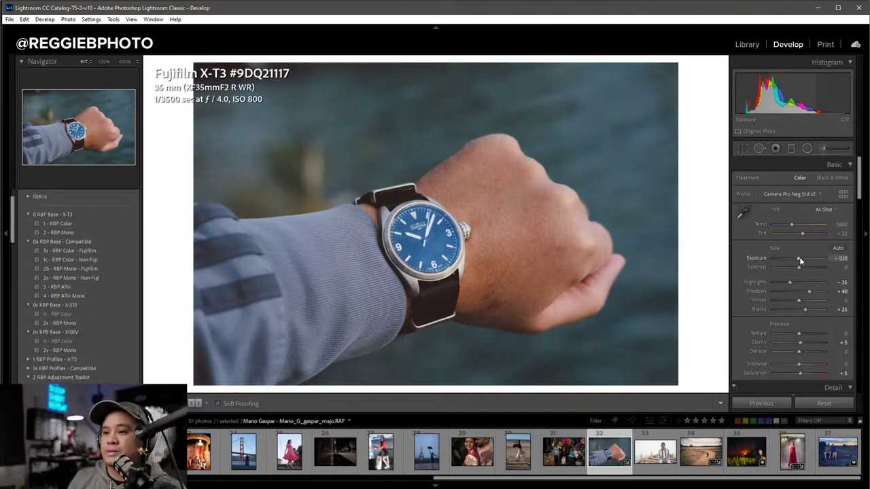
{"action": "left_click_drag", "start_coordinate": [808, 293], "coordinate": [802, 272]}
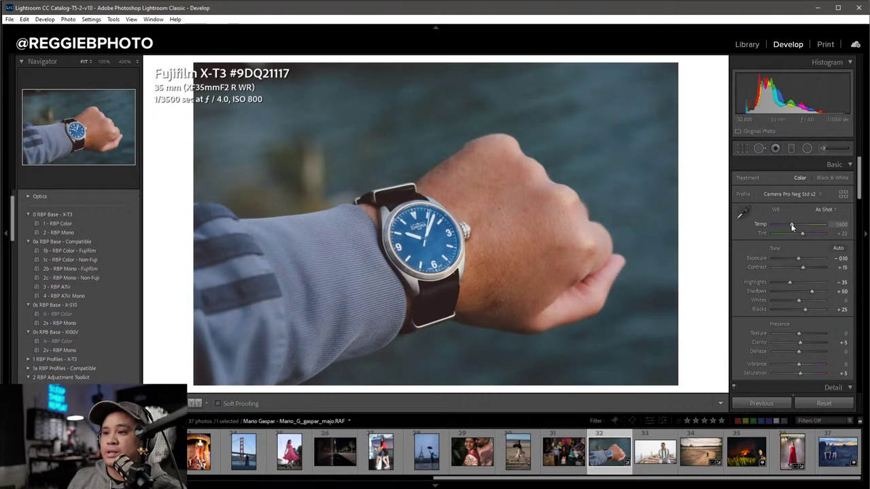
{"action": "left_click_drag", "start_coordinate": [790, 226], "coordinate": [790, 227]}
{"action": "key", "text": "Tab"}
{"action": "key", "text": "Return"}
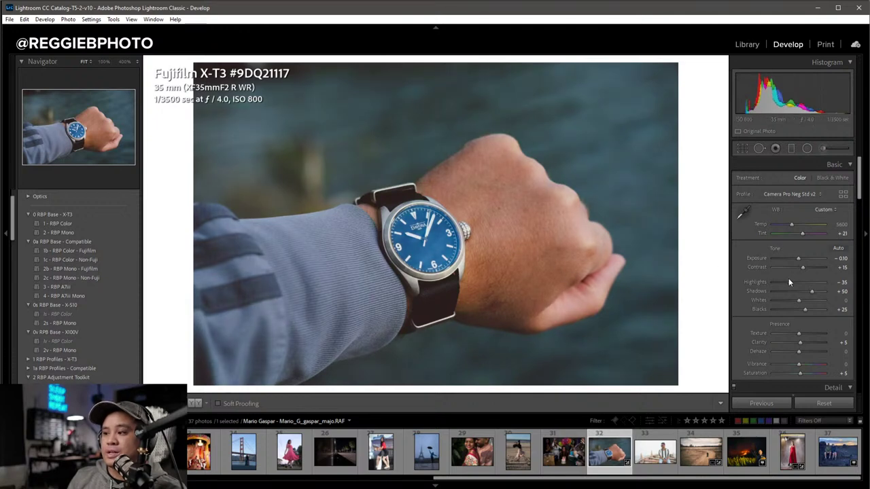
Reset exposure to 0.00, set tint to +22, and inspect the watch dial up close.
{"action": "double_click", "coordinate": [799, 260]}
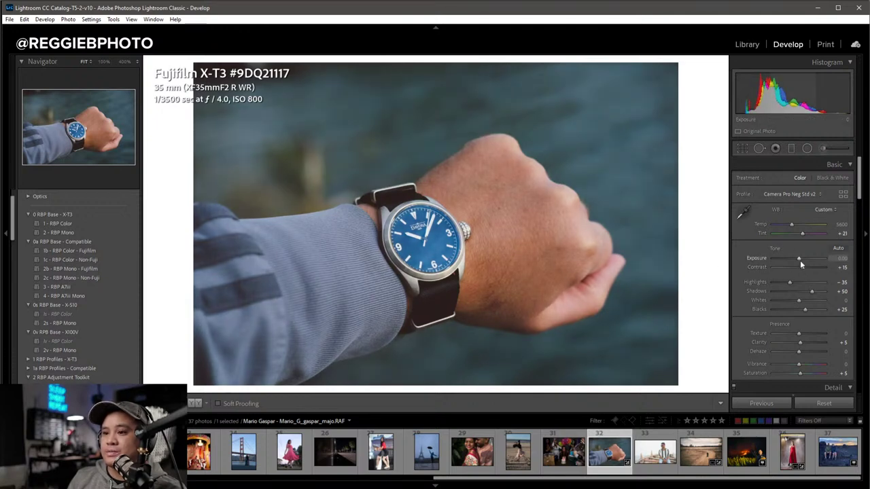
{"action": "scroll", "coordinate": [788, 283], "scroll_direction": "down", "scroll_amount": 2}
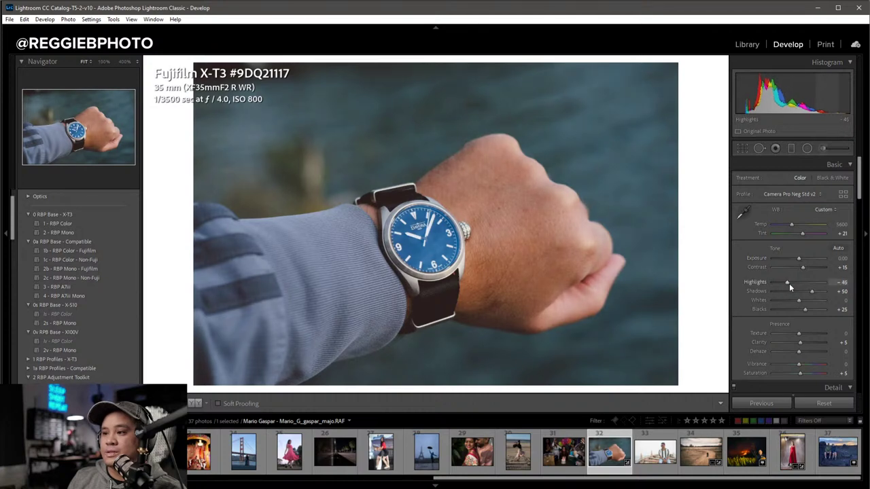
{"action": "left_click", "coordinate": [841, 233]}
{"action": "type", "text": "22"}
{"action": "key", "text": "Return"}
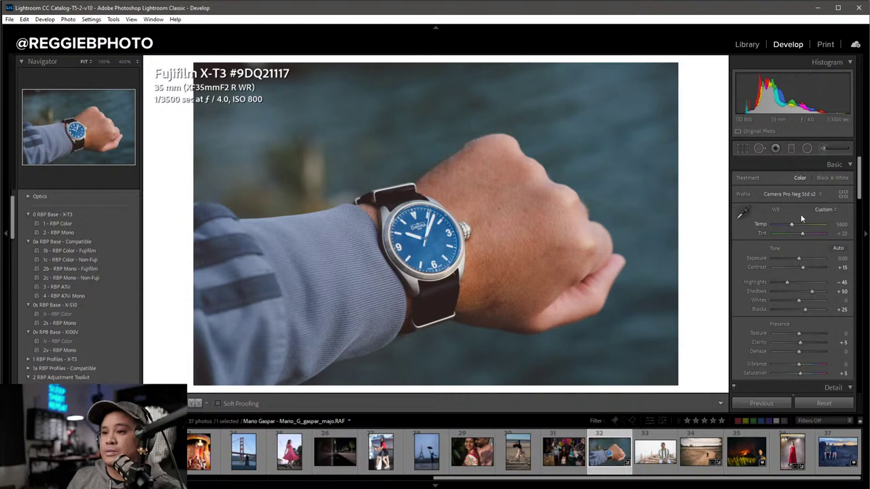
{"action": "left_click", "coordinate": [416, 225]}
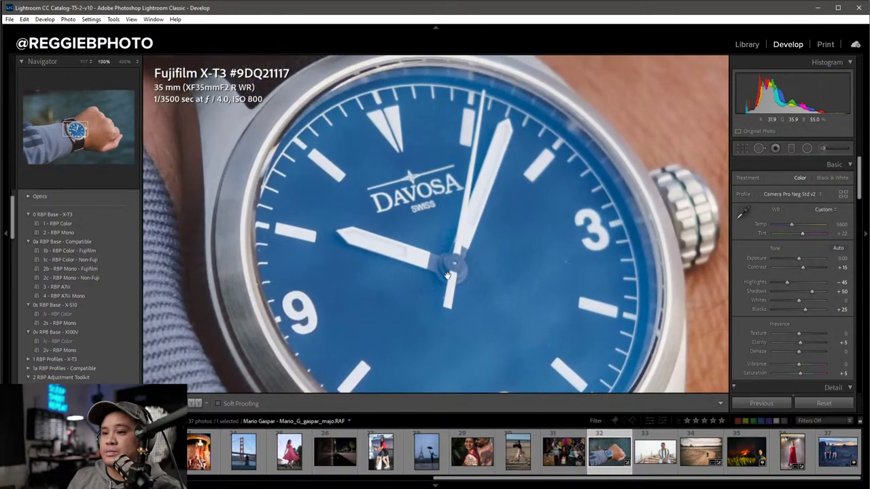
{"action": "left_click", "coordinate": [655, 183]}
{"action": "left_click", "coordinate": [812, 149]}
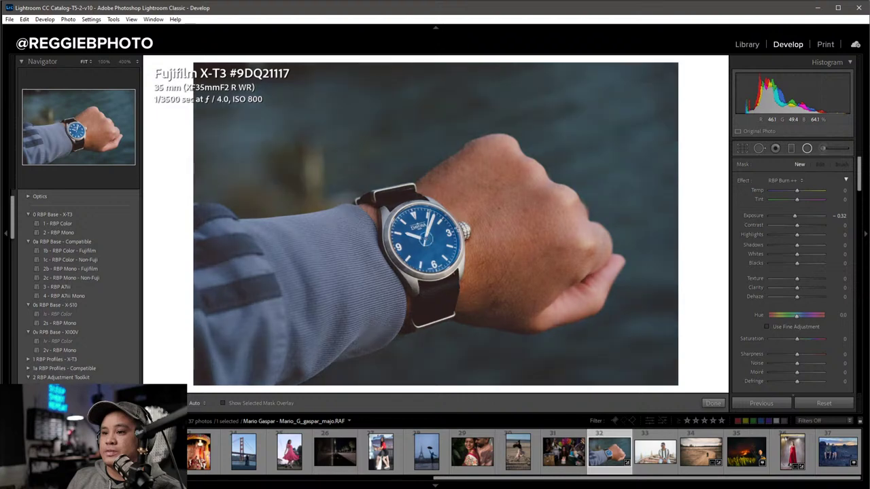
Draw a radial RBP Burn around the watch face at -0.12 exposure.
{"action": "left_click_drag", "start_coordinate": [426, 239], "coordinate": [510, 154]}
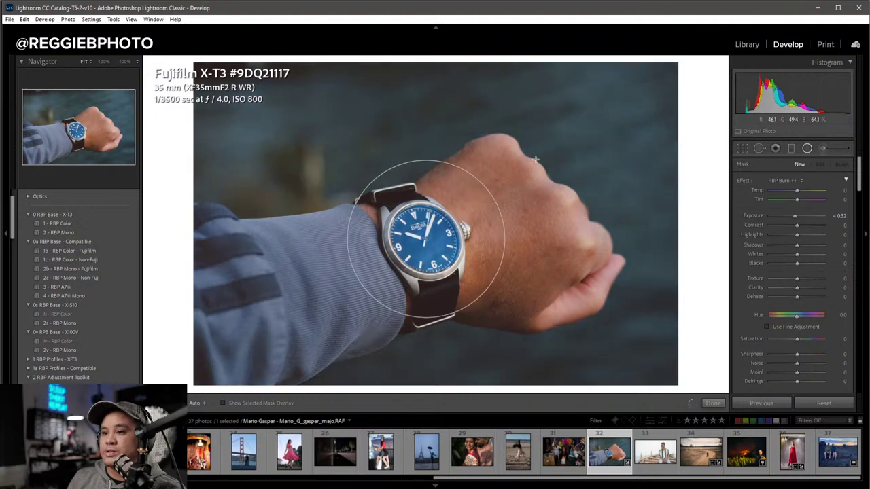
{"action": "left_click_drag", "start_coordinate": [427, 238], "coordinate": [420, 239]}
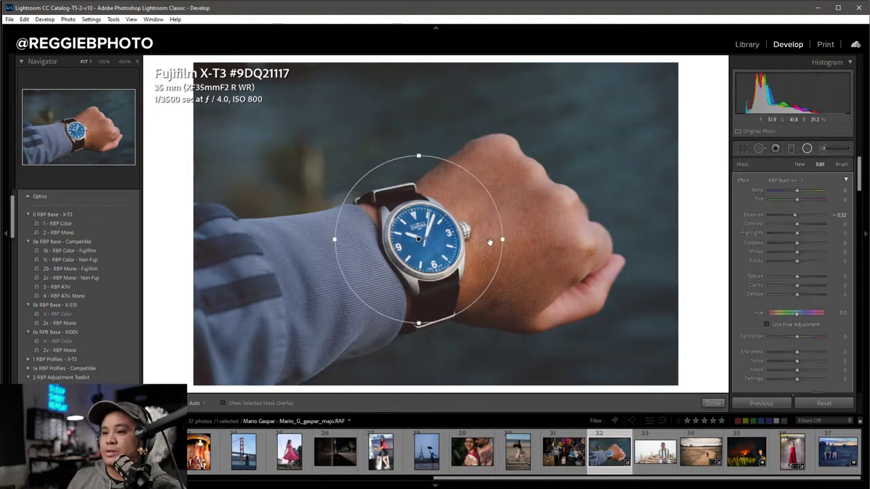
{"action": "left_click_drag", "start_coordinate": [501, 239], "coordinate": [517, 240]}
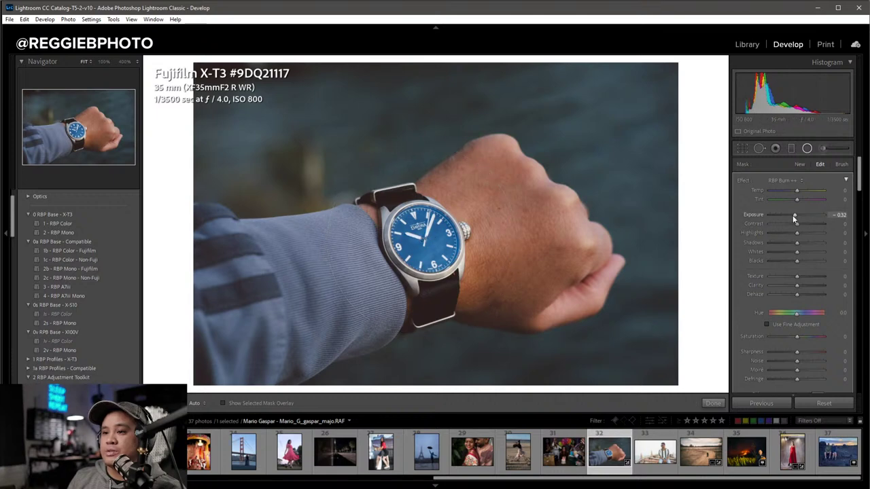
{"action": "left_click_drag", "start_coordinate": [794, 219], "coordinate": [796, 218]}
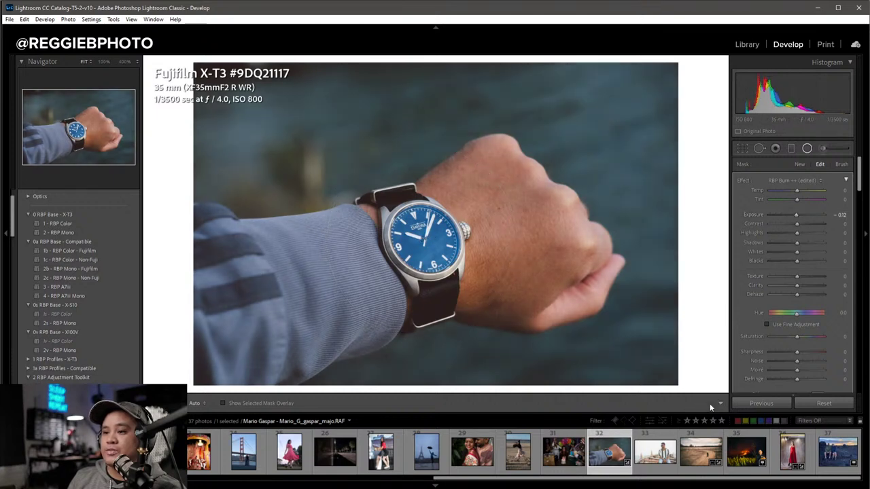
{"action": "key", "text": "shift+m"}
Add two diagonally tilted graduated burns, one over the hand and one over the sleeve.
{"action": "left_click", "coordinate": [791, 148]}
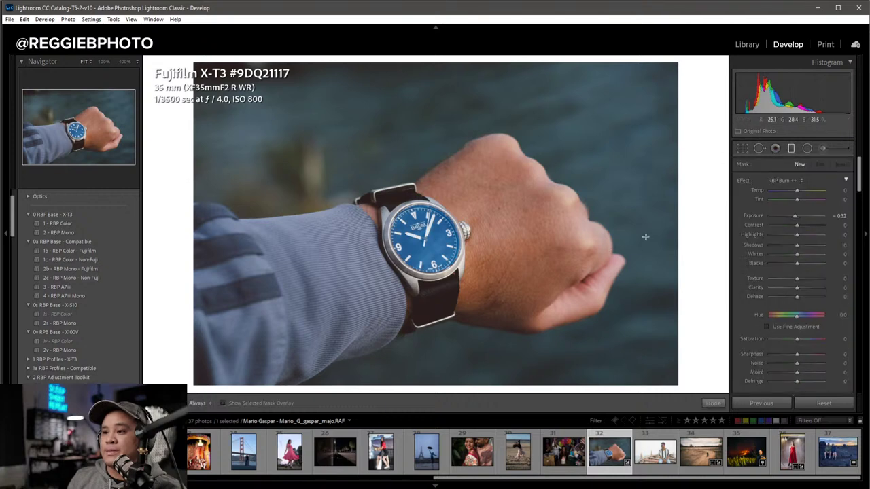
{"action": "left_click_drag", "start_coordinate": [624, 231], "coordinate": [450, 234]}
{"action": "left_click_drag", "start_coordinate": [541, 277], "coordinate": [547, 276]}
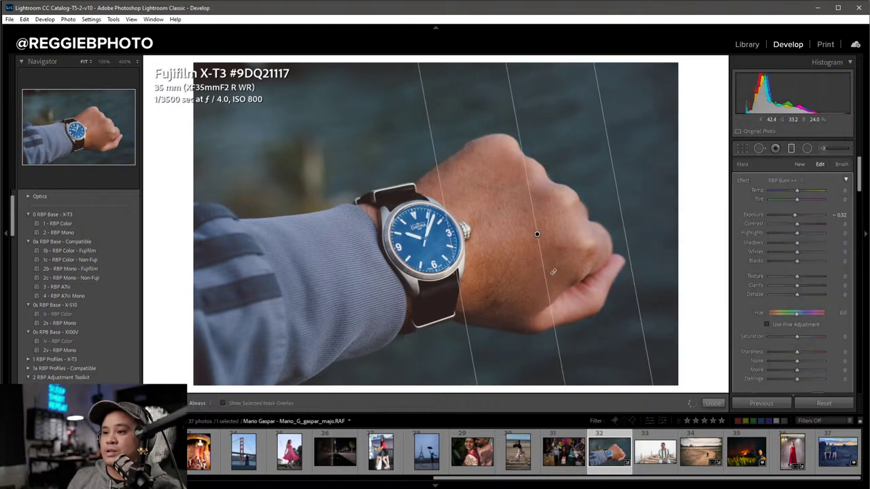
{"action": "left_click_drag", "start_coordinate": [537, 234], "coordinate": [586, 213]}
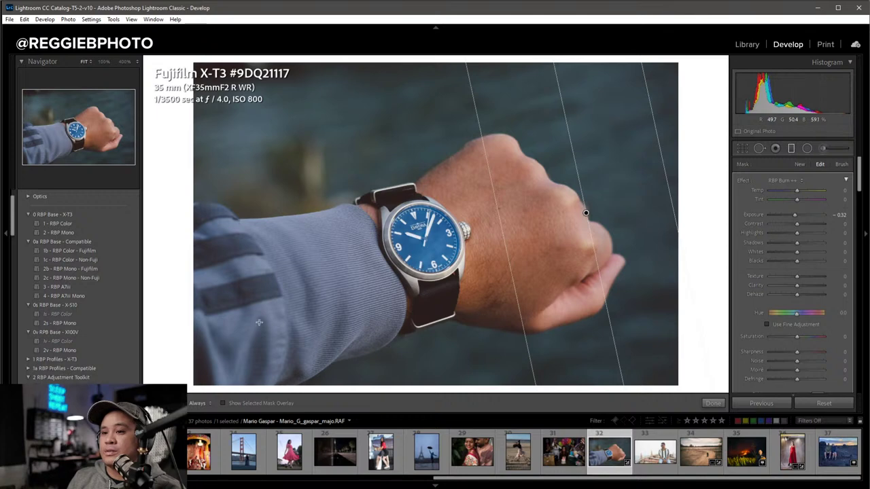
{"action": "left_click_drag", "start_coordinate": [248, 317], "coordinate": [419, 317]}
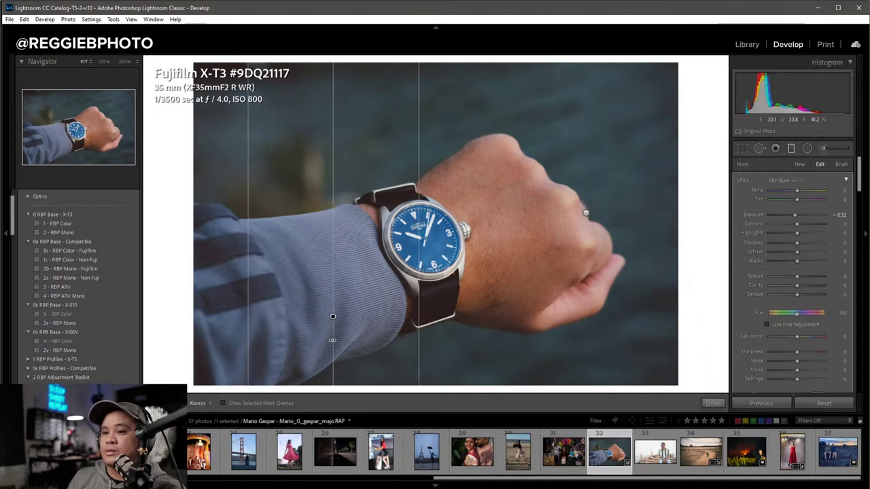
{"action": "left_click_drag", "start_coordinate": [332, 341], "coordinate": [322, 319]}
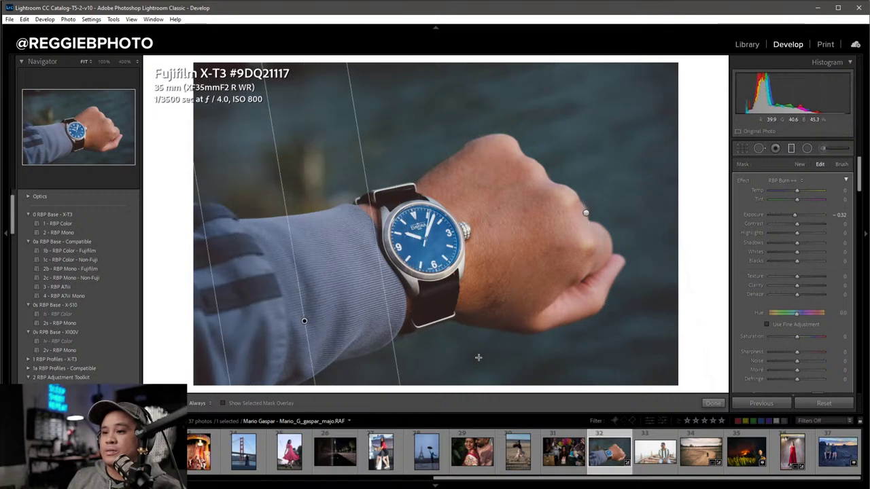
Tighten the watch photo's crop from the top-right corner and top edge, keeping its aspect ratio.
{"action": "key", "text": "m"}
{"action": "key", "text": "r"}
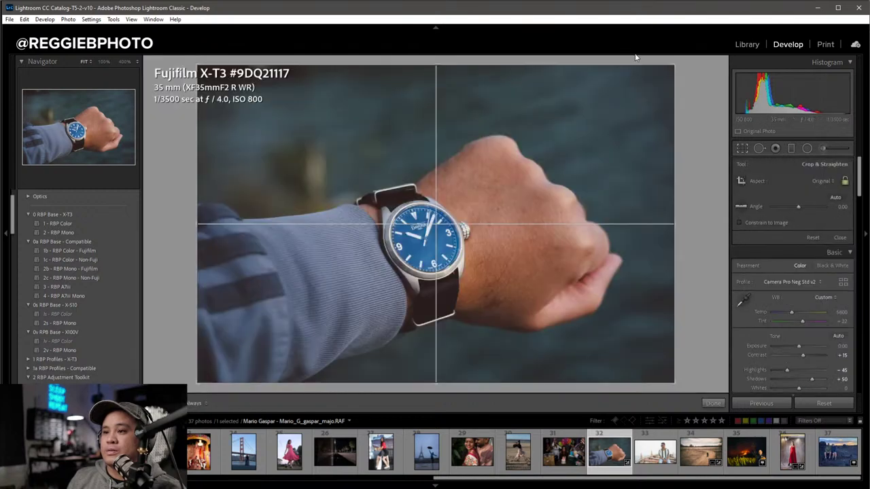
{"action": "left_click_drag", "start_coordinate": [676, 64], "coordinate": [670, 68]}
{"action": "left_click_drag", "start_coordinate": [475, 67], "coordinate": [470, 75]}
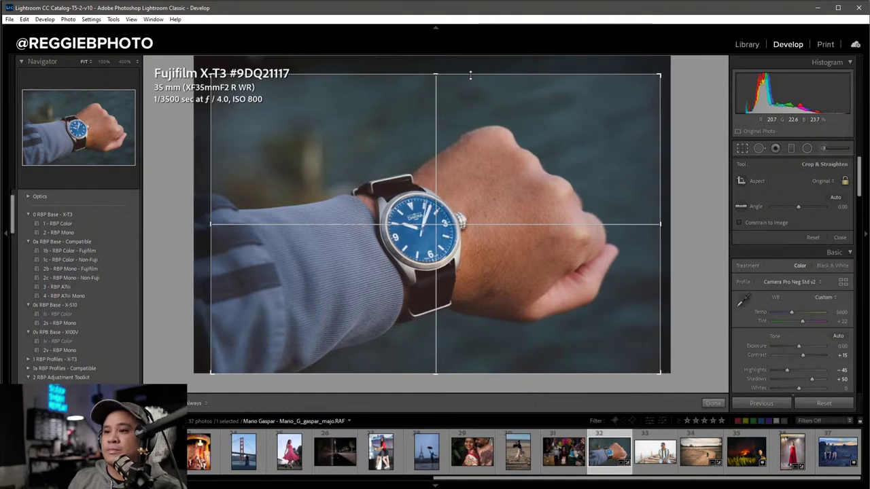
{"action": "key", "text": "Return"}
Try a heavy highlights reduction on the watch photo, then undo it.
{"action": "left_click", "coordinate": [409, 221]}
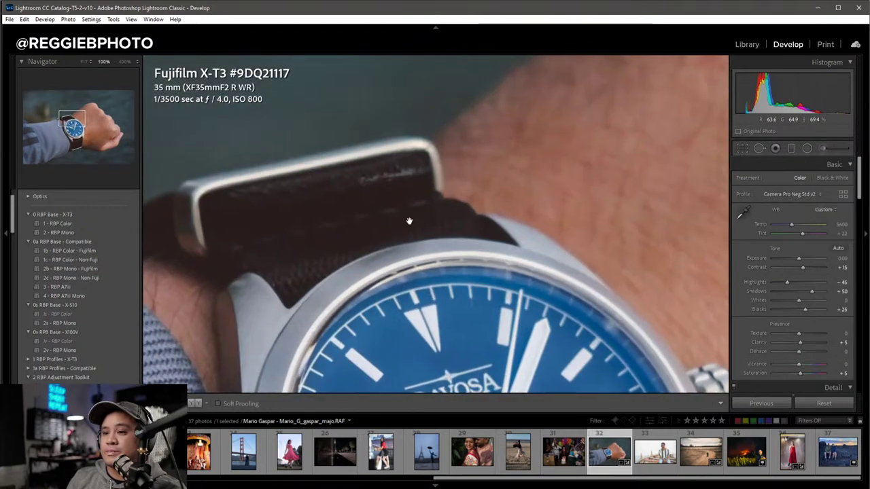
{"action": "scroll", "coordinate": [409, 220], "scroll_direction": "down", "scroll_amount": 5}
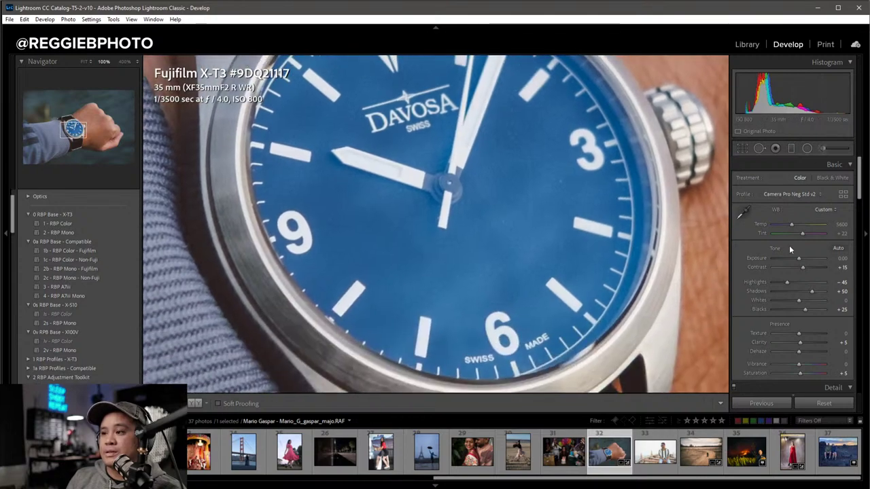
{"action": "left_click_drag", "start_coordinate": [788, 283], "coordinate": [776, 284]}
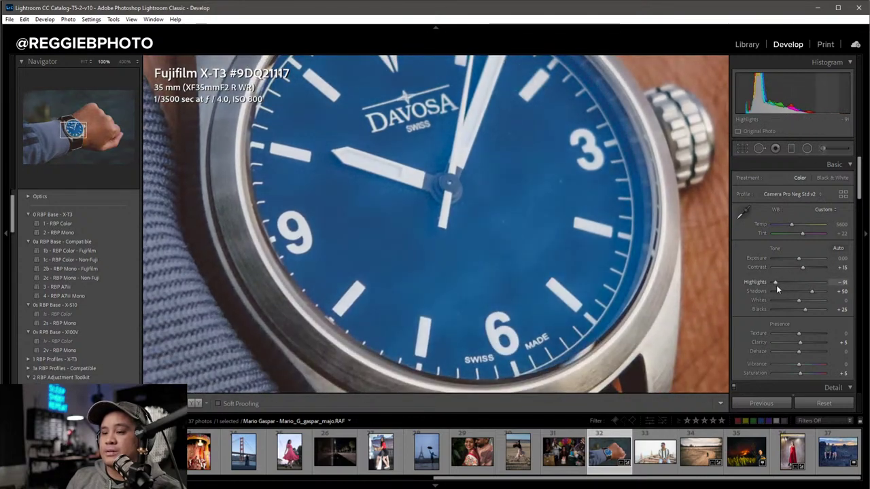
{"action": "left_click", "coordinate": [613, 268]}
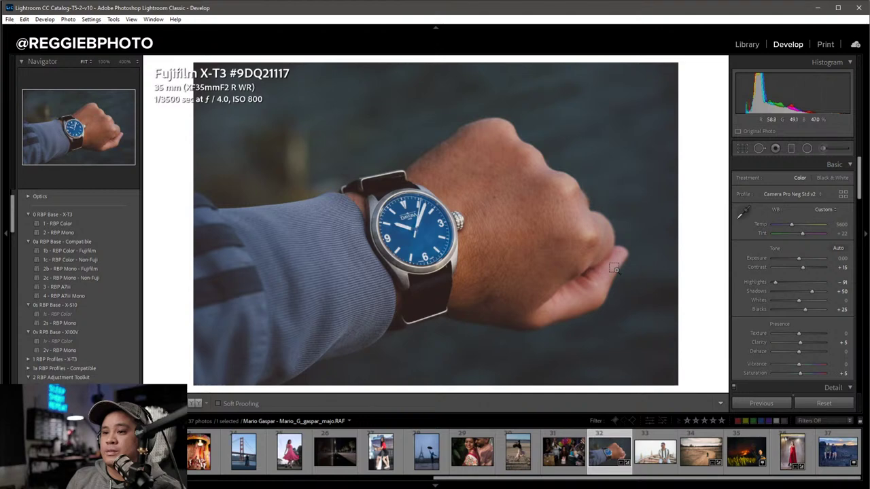
{"action": "key", "text": "ctrl+z"}
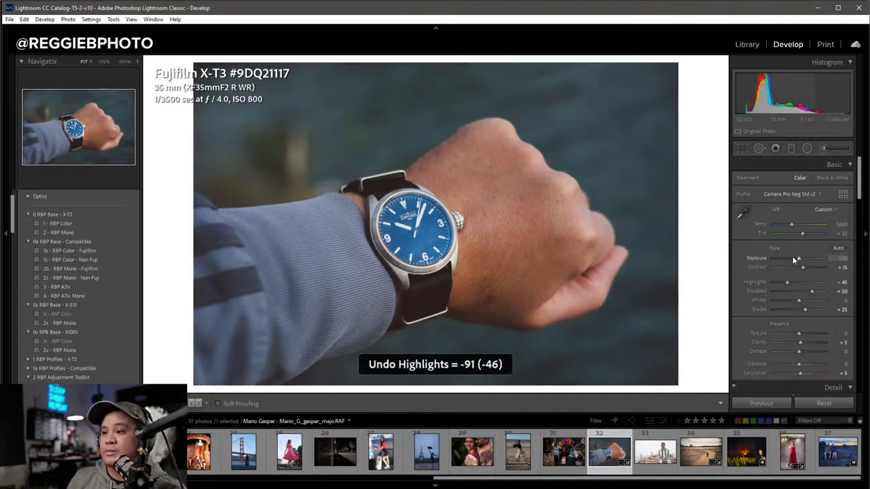
Set highlights to -60 and clarity to +15, then check the watch face at full size.
{"action": "left_click_drag", "start_coordinate": [787, 283], "coordinate": [781, 281]}
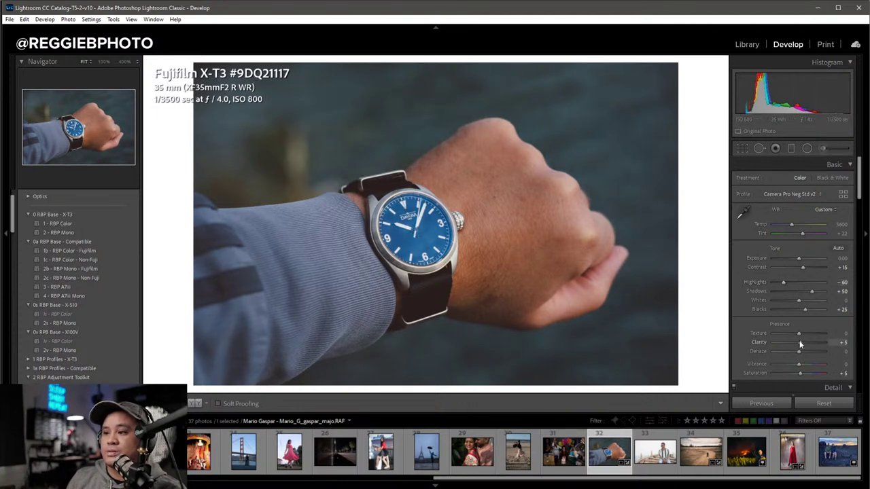
{"action": "left_click_drag", "start_coordinate": [799, 340], "coordinate": [799, 340]}
{"action": "left_click_drag", "start_coordinate": [415, 231], "coordinate": [435, 217]}
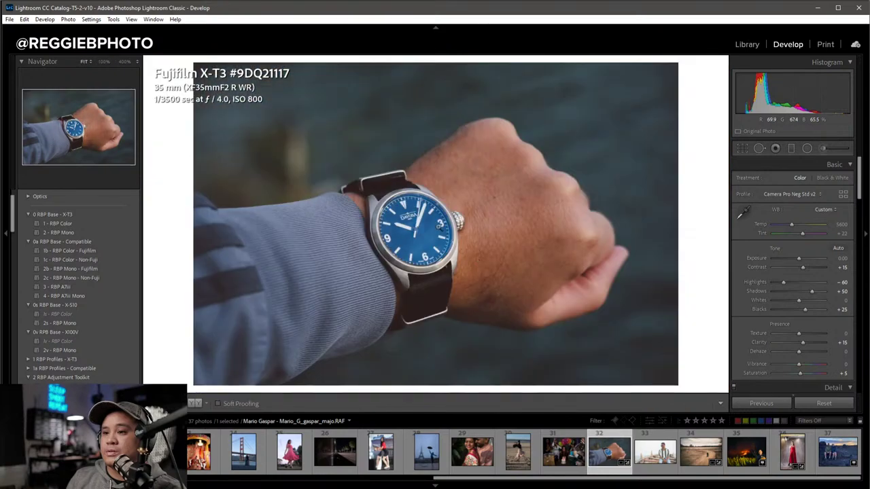
{"action": "left_click", "coordinate": [438, 228]}
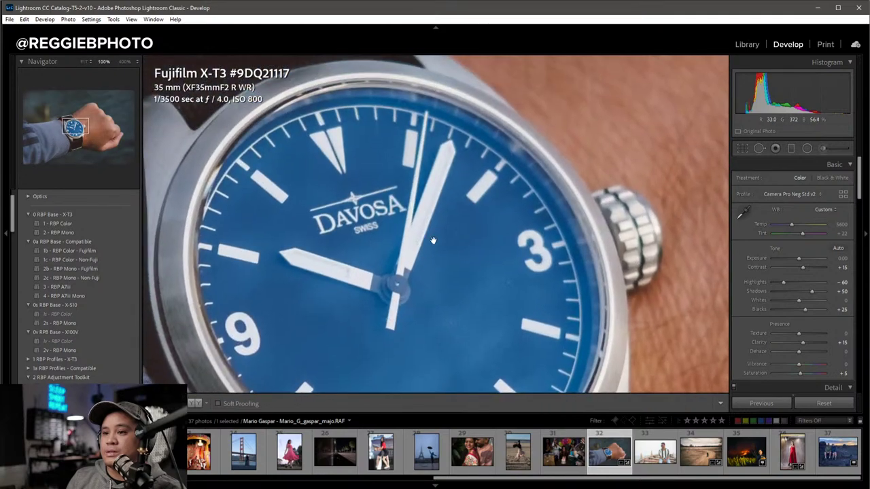
{"action": "scroll", "coordinate": [805, 306], "scroll_direction": "down", "scroll_amount": 3}
{"action": "scroll", "coordinate": [805, 310], "scroll_direction": "down", "scroll_amount": 3}
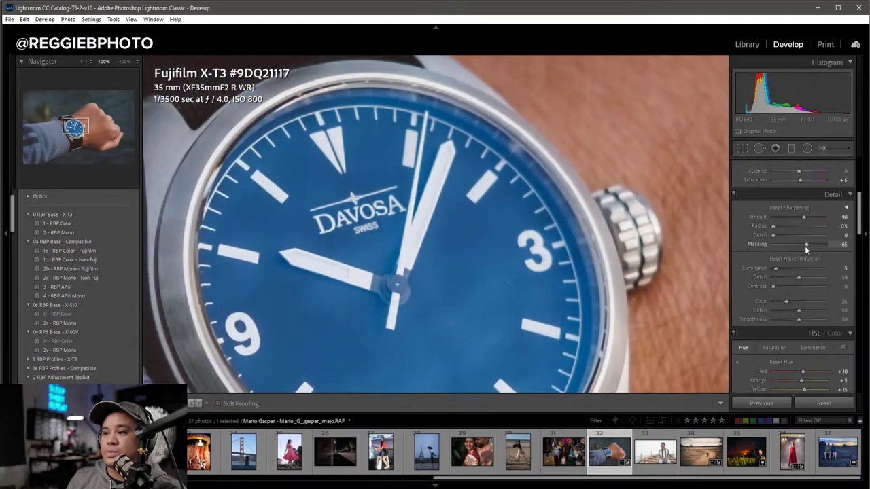
Raise sharpening Masking to 79 while previewing the edge mask, then fit the whole photo.
{"action": "left_click_drag", "start_coordinate": [805, 245], "coordinate": [811, 248]}
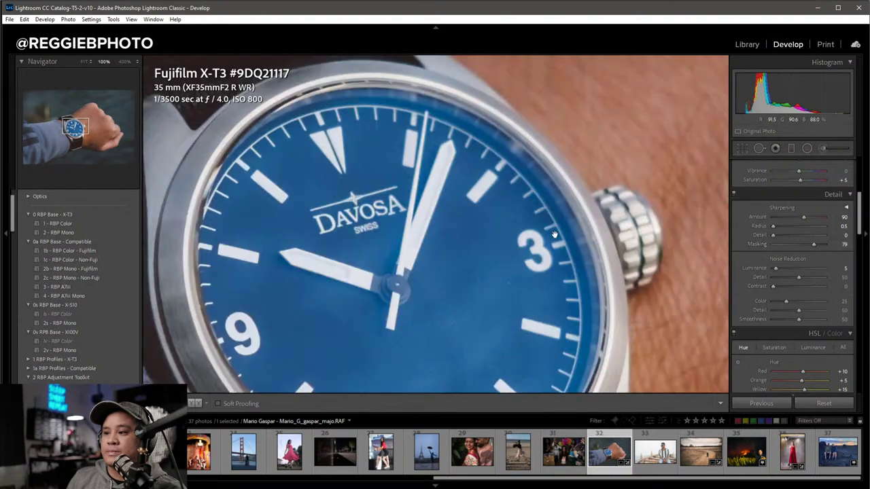
{"action": "left_click", "coordinate": [531, 235]}
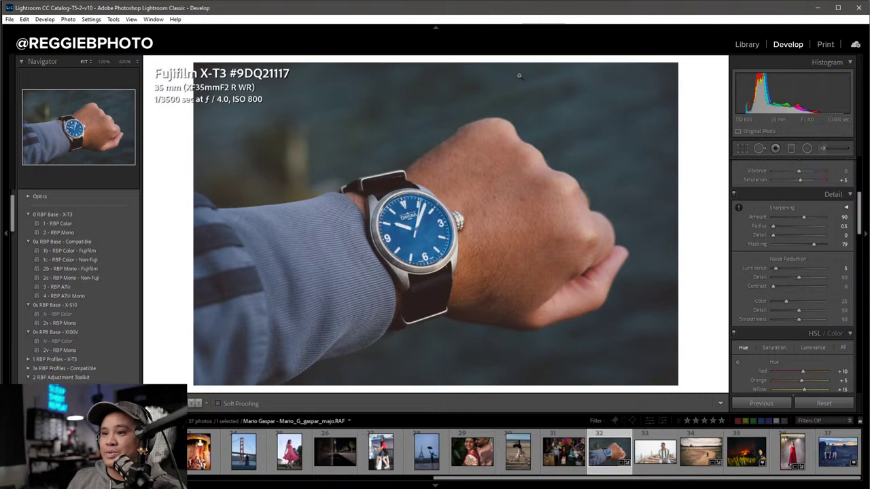
{"action": "scroll", "coordinate": [815, 255], "scroll_direction": "up", "scroll_amount": 3}
{"action": "scroll", "coordinate": [815, 255], "scroll_direction": "up", "scroll_amount": 2}
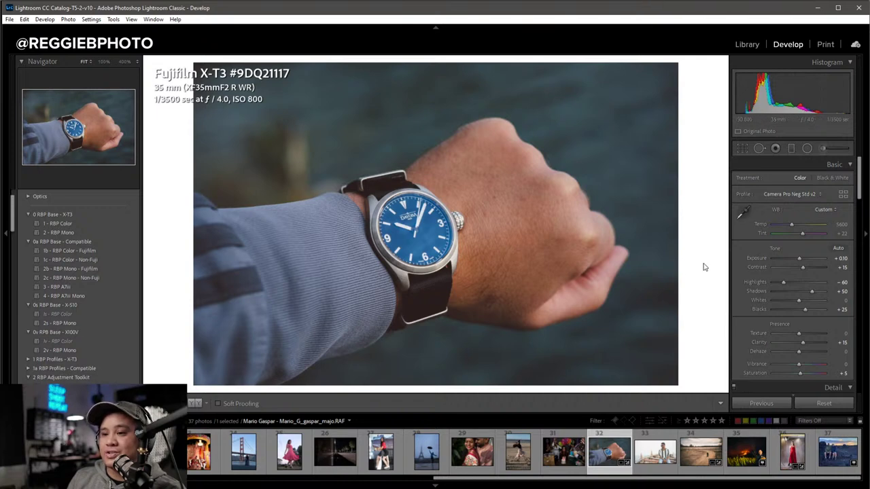
Return to the Library grid, scroll to the top, and open the sunset silhouette photo in Loupe.
{"action": "key", "text": "g"}
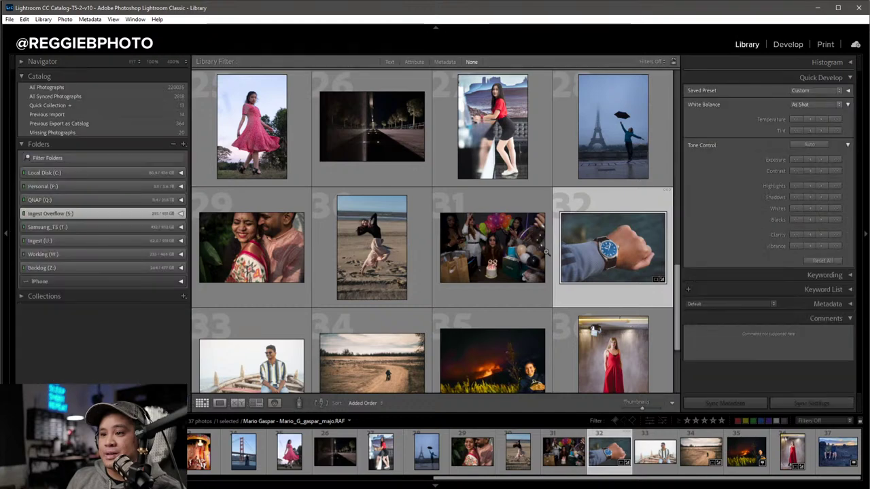
{"action": "scroll", "coordinate": [547, 255], "scroll_direction": "down", "scroll_amount": 3}
{"action": "scroll", "coordinate": [547, 255], "scroll_direction": "up", "scroll_amount": 1}
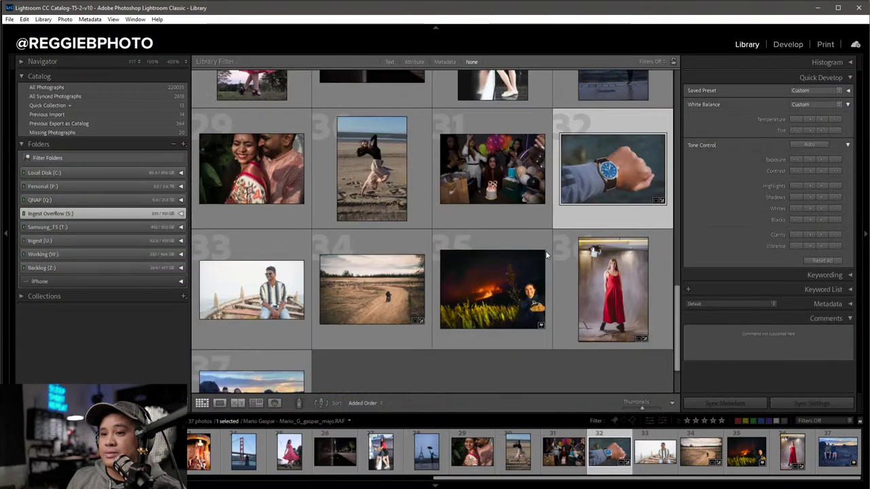
{"action": "scroll", "coordinate": [547, 255], "scroll_direction": "up", "scroll_amount": 1}
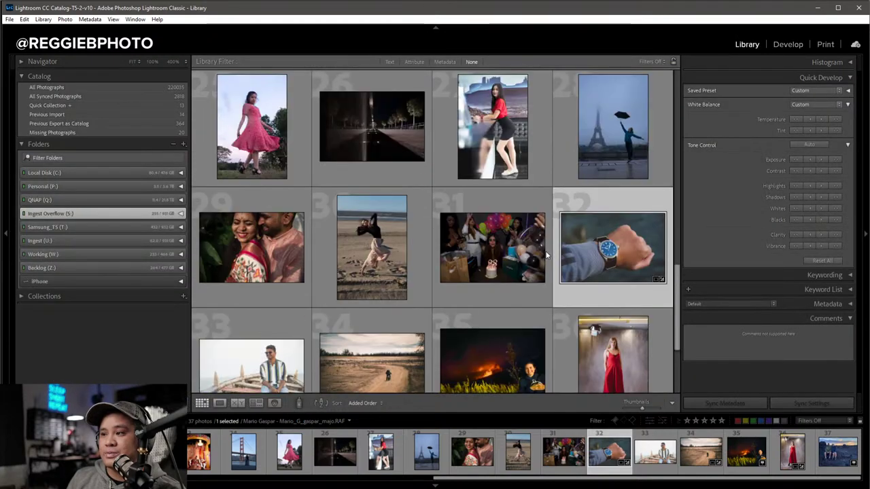
{"action": "scroll", "coordinate": [547, 255], "scroll_direction": "up", "scroll_amount": 1}
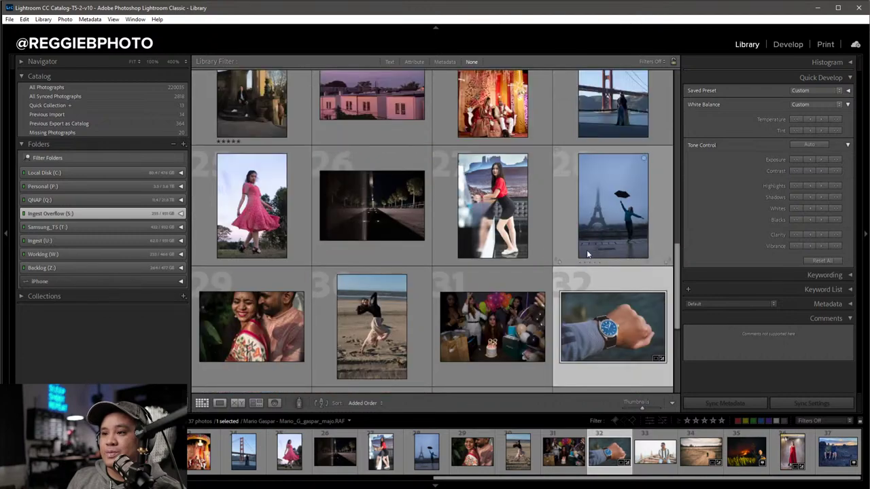
{"action": "scroll", "coordinate": [608, 225], "scroll_direction": "up", "scroll_amount": 1}
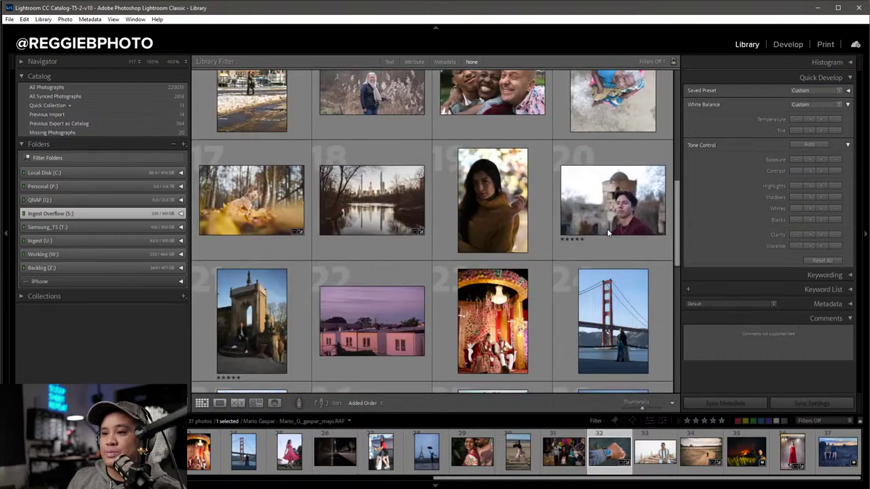
{"action": "scroll", "coordinate": [607, 228], "scroll_direction": "up", "scroll_amount": 1}
{"action": "scroll", "coordinate": [607, 233], "scroll_direction": "up", "scroll_amount": 1}
{"action": "scroll", "coordinate": [607, 233], "scroll_direction": "up", "scroll_amount": 1}
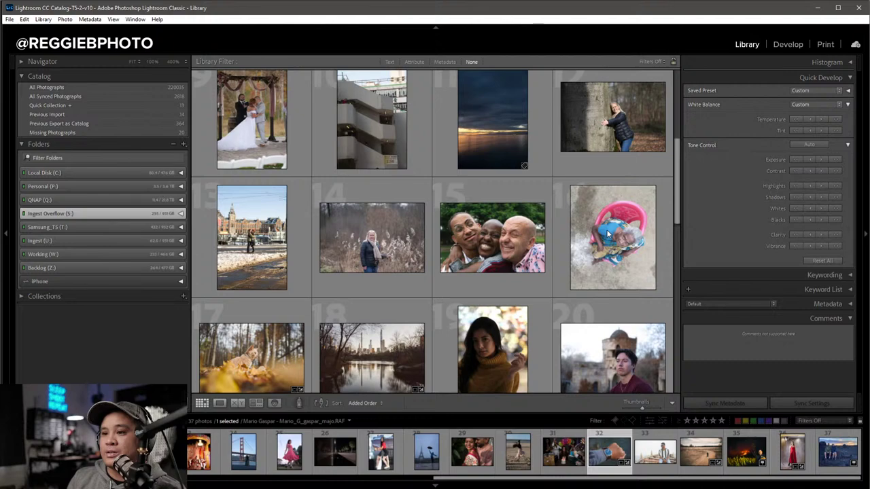
{"action": "scroll", "coordinate": [608, 234], "scroll_direction": "up", "scroll_amount": 2}
{"action": "scroll", "coordinate": [608, 235], "scroll_direction": "up", "scroll_amount": 2}
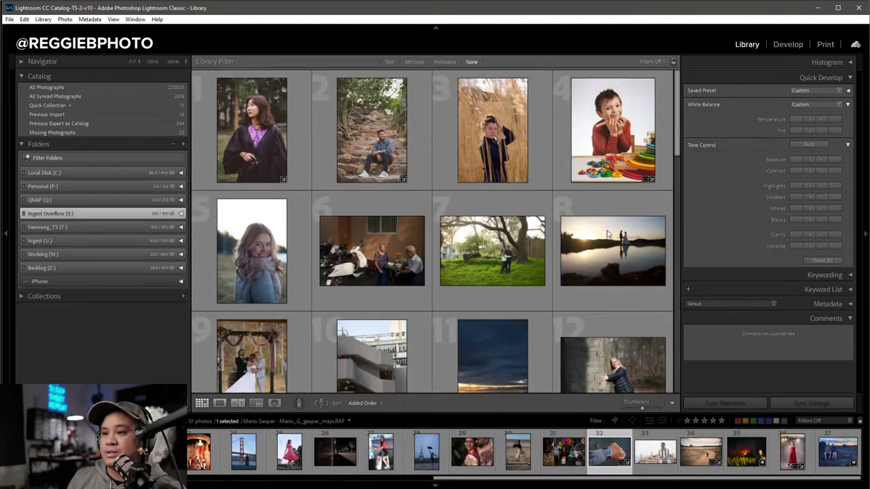
{"action": "double_click", "coordinate": [613, 261]}
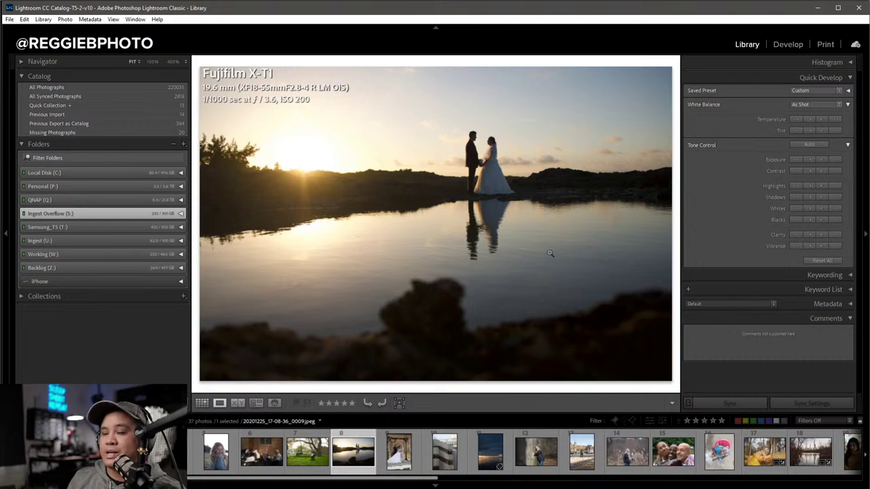
Open the wedding sunset photo in Develop and keep its crop angle at 0.
{"action": "key", "text": "d"}
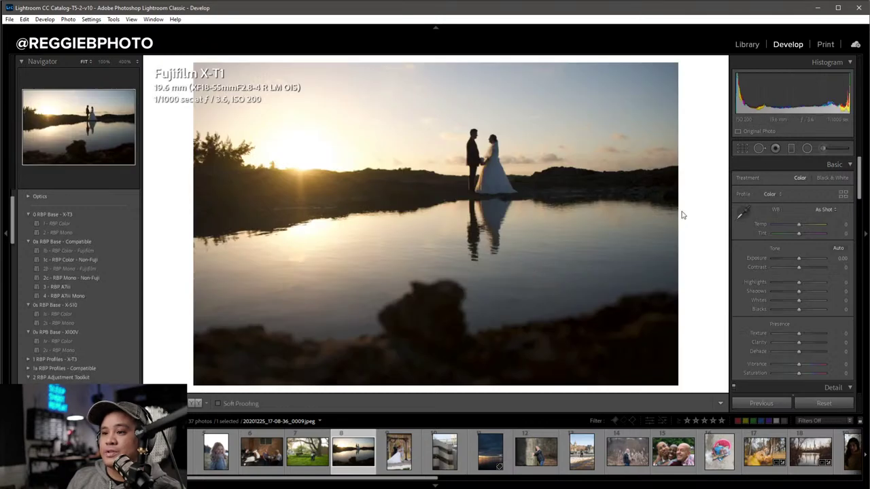
{"action": "key", "text": "r"}
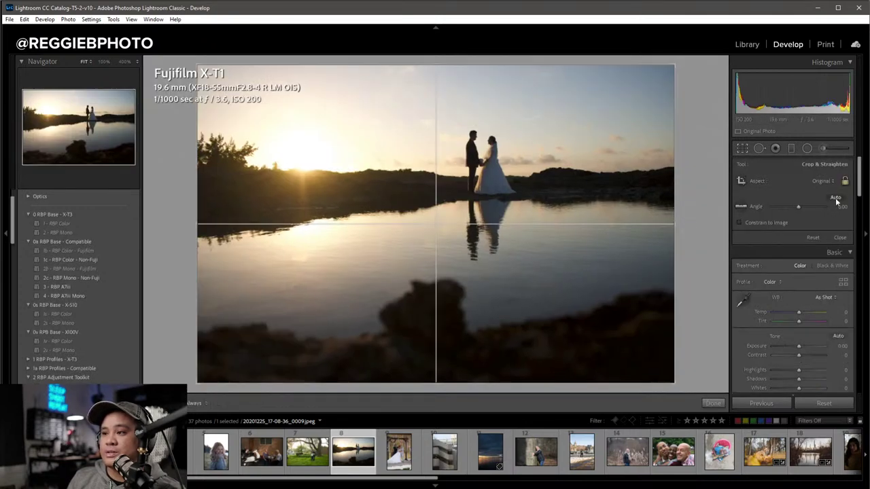
{"action": "left_click_drag", "start_coordinate": [798, 208], "coordinate": [798, 206]}
{"action": "double_click", "coordinate": [798, 208]}
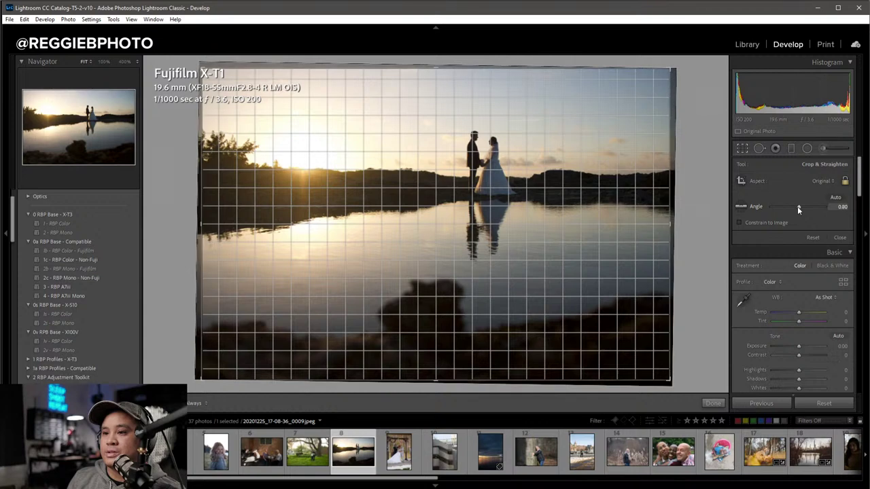
{"action": "key", "text": "Return"}
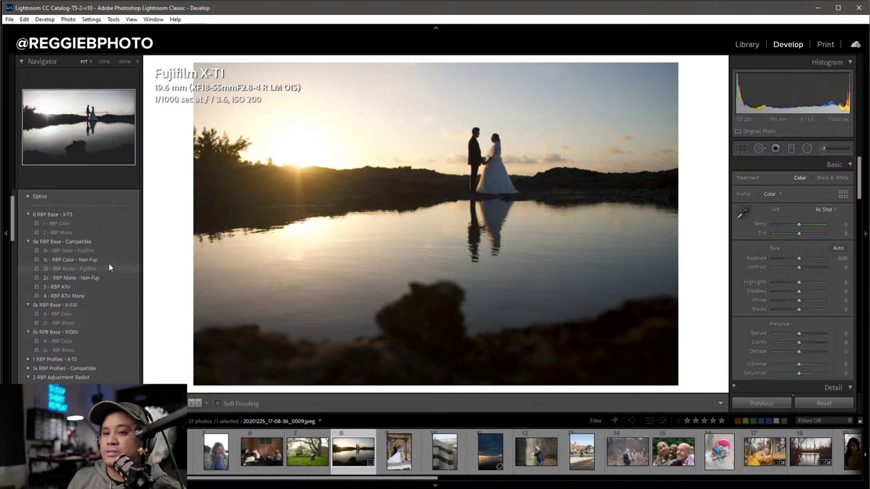
Apply the 1c - RBP Color - Non-Fuji preset, then browse the camera profiles without changing them.
{"action": "left_click", "coordinate": [106, 260]}
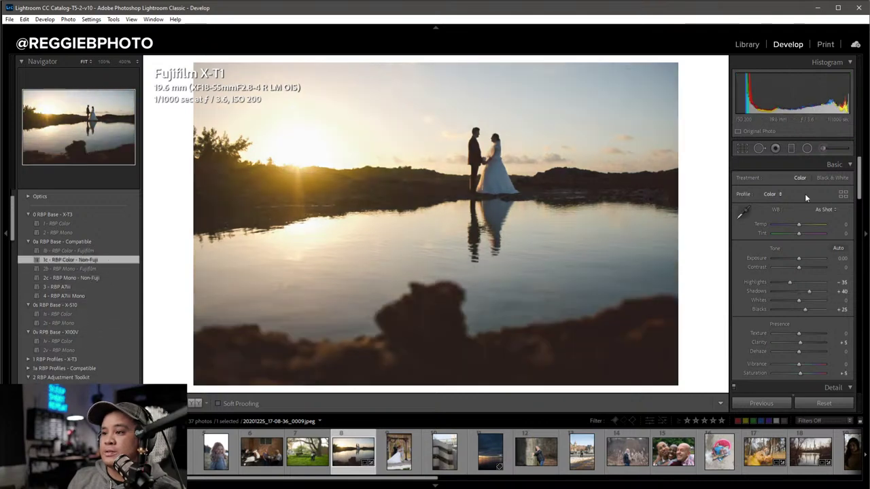
{"action": "left_click", "coordinate": [778, 194]}
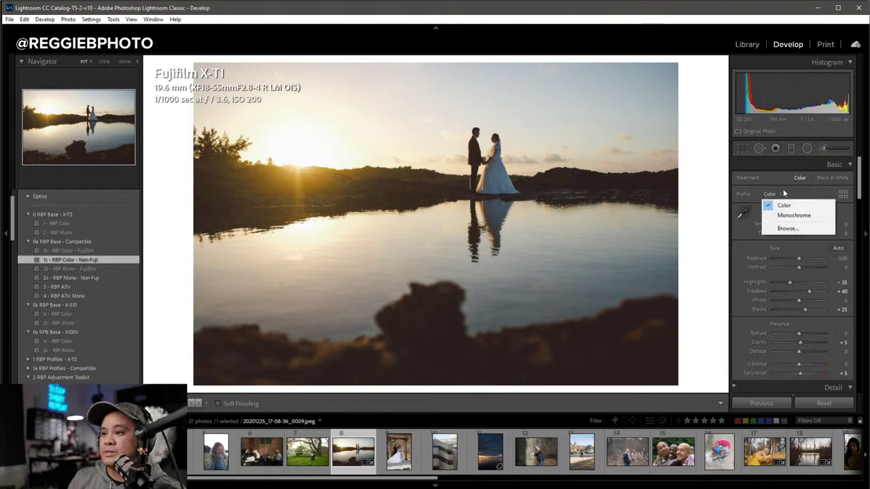
{"action": "left_click", "coordinate": [783, 194]}
{"action": "left_click", "coordinate": [843, 195]}
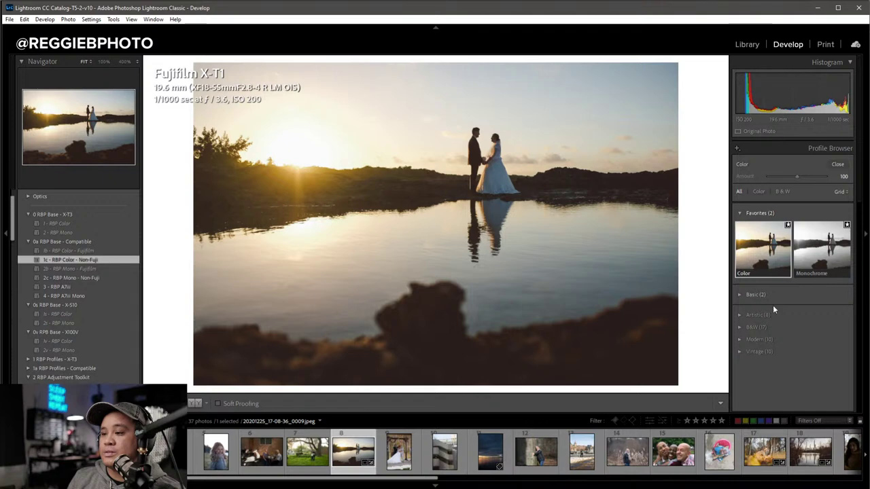
{"action": "left_click", "coordinate": [761, 191]}
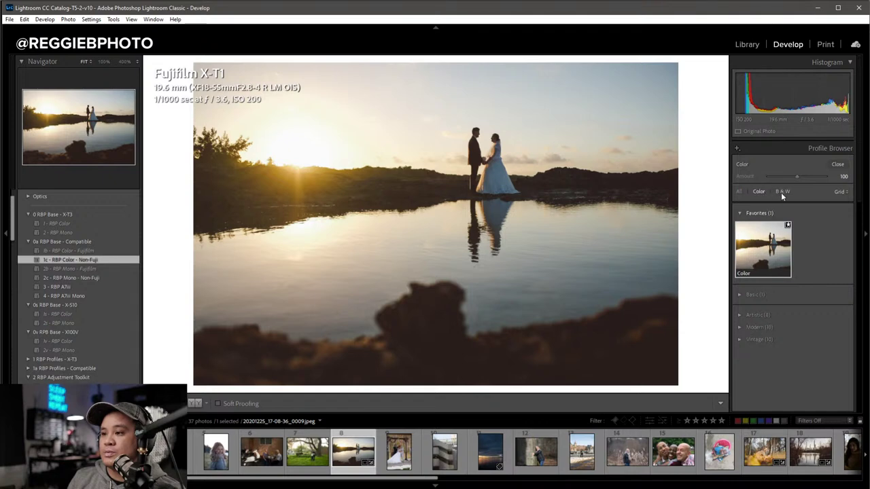
{"action": "left_click", "coordinate": [739, 192]}
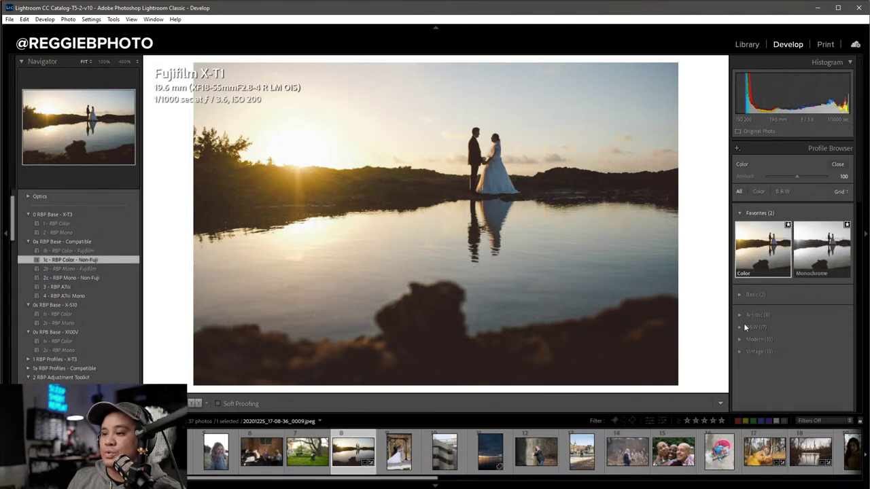
{"action": "left_click", "coordinate": [835, 166]}
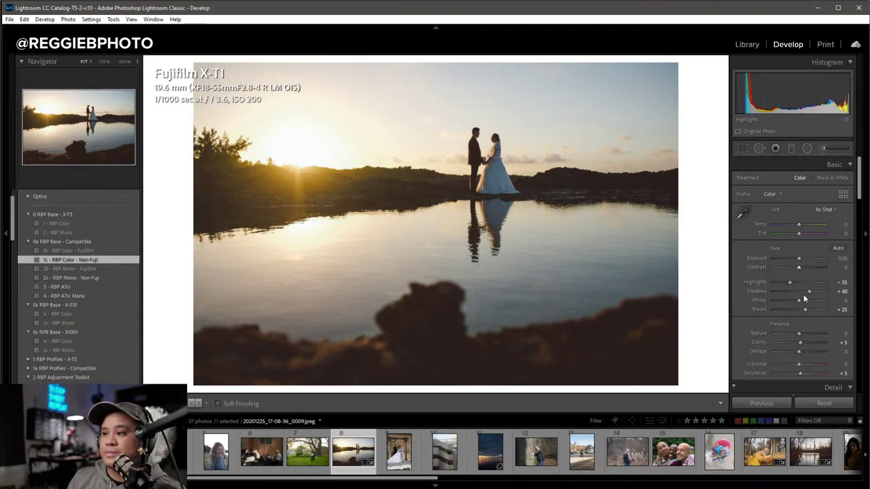
Set Highlights to −65 and cool the white balance slightly.
{"action": "scroll", "coordinate": [790, 283], "scroll_direction": "down", "scroll_amount": 3}
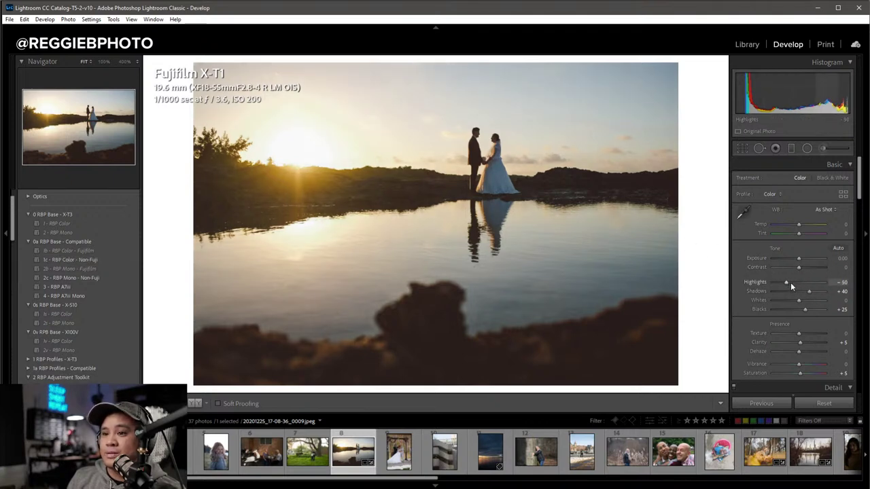
{"action": "scroll", "coordinate": [791, 282], "scroll_direction": "down", "scroll_amount": 2}
{"action": "scroll", "coordinate": [790, 282], "scroll_direction": "down", "scroll_amount": 2}
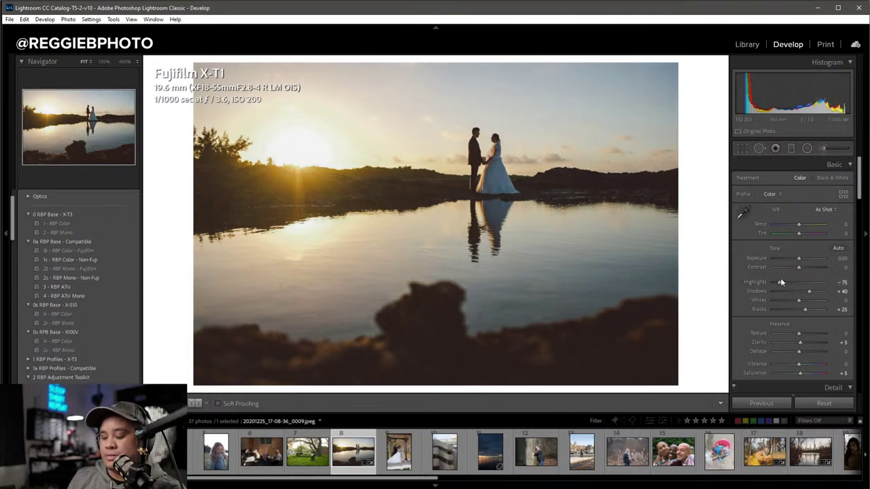
{"action": "key", "text": "i"}
{"action": "key", "text": "i"}
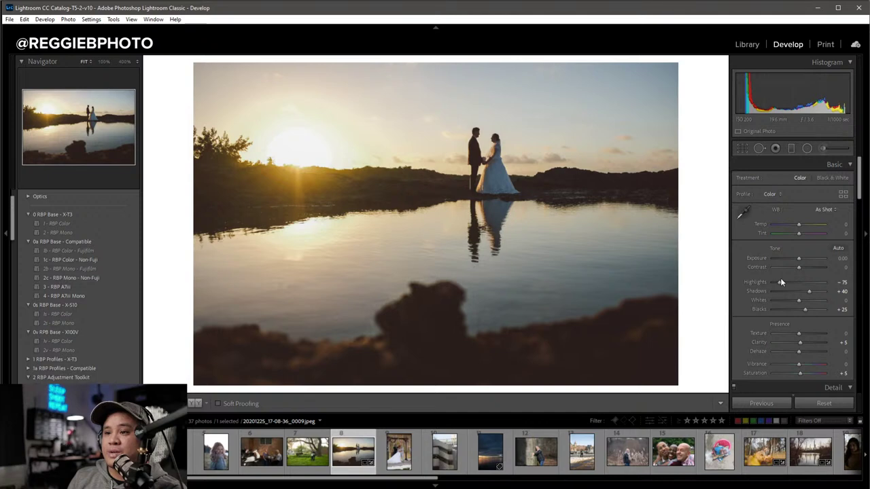
{"action": "mouse_move", "coordinate": [780, 283]}
{"action": "left_mouse_down"}
{"action": "mouse_move", "coordinate": [797, 258]}
{"action": "mouse_move", "coordinate": [775, 282]}
{"action": "mouse_move", "coordinate": [753, 282]}
{"action": "left_mouse_up"}
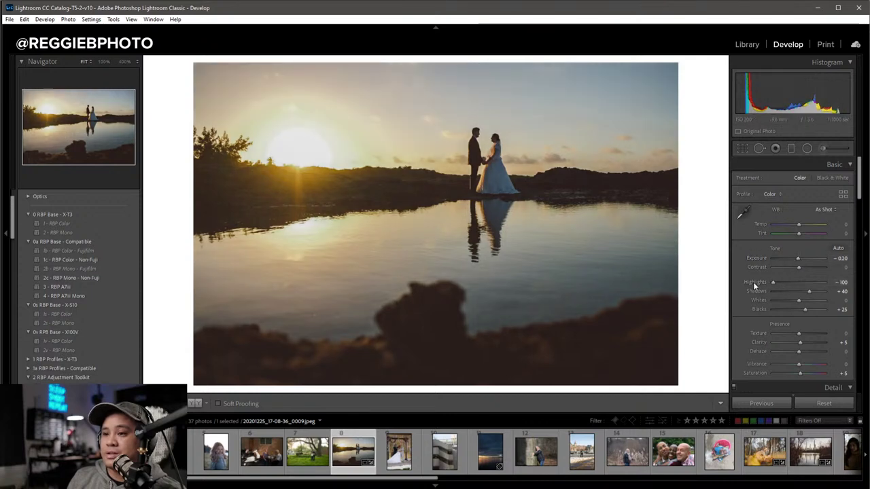
{"action": "key", "text": "ctrl+z"}
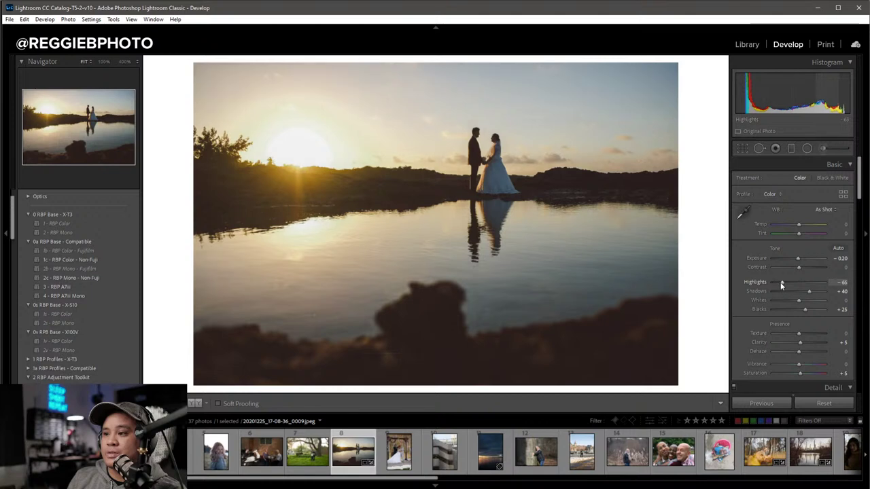
{"action": "left_click_drag", "start_coordinate": [780, 282], "coordinate": [782, 282]}
{"action": "left_click_drag", "start_coordinate": [799, 229], "coordinate": [799, 229]}
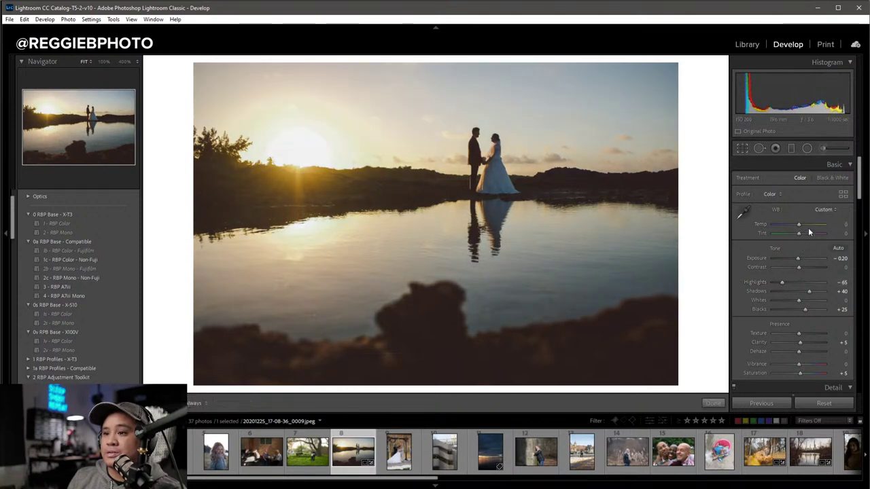
Rotate the wedding photo slightly to level it.
{"action": "key", "text": "r"}
{"action": "left_click_drag", "start_coordinate": [802, 211], "coordinate": [799, 207]}
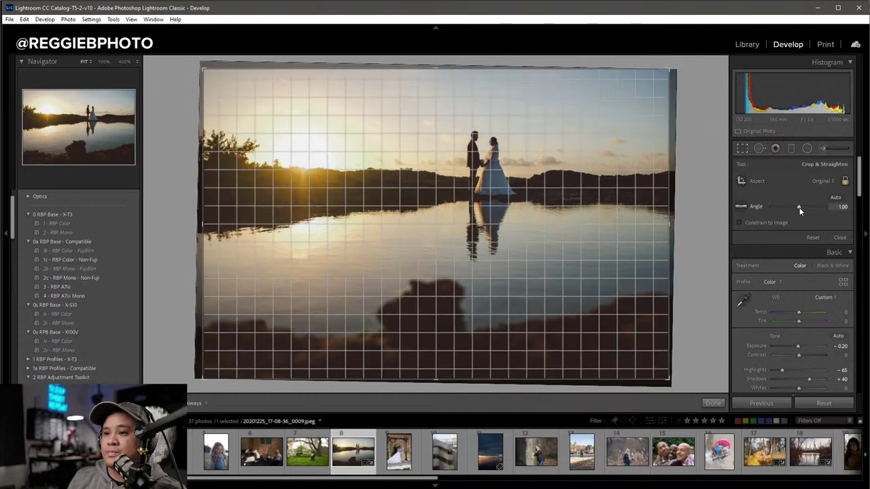
{"action": "key", "text": "Return"}
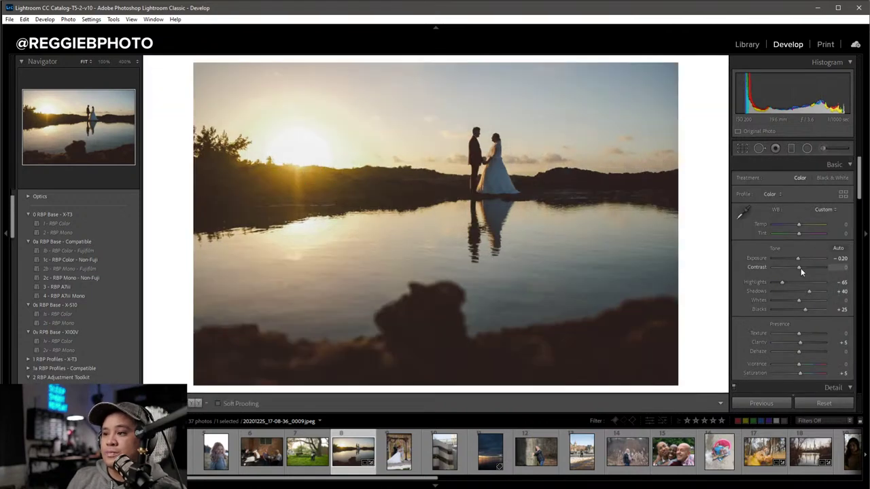
Add a sideways RBP Burn graduated filter across the photo, shifted slightly right.
{"action": "left_click", "coordinate": [790, 148]}
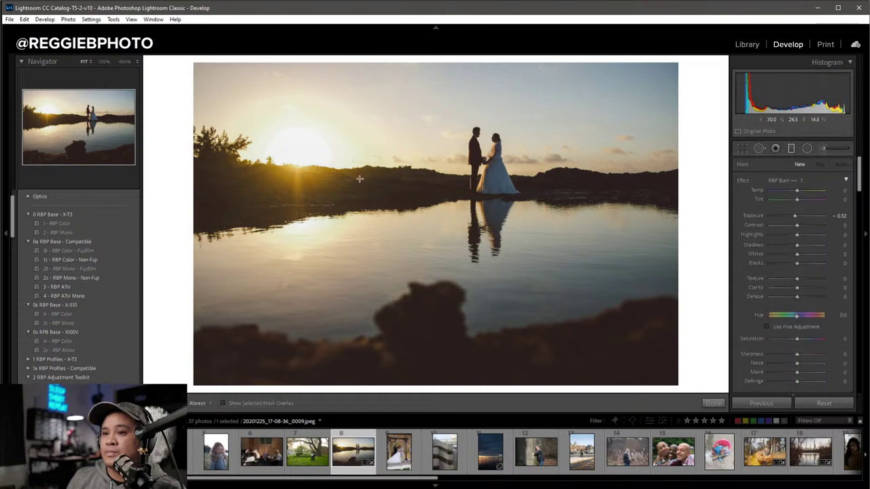
{"action": "left_click_drag", "start_coordinate": [254, 180], "coordinate": [521, 182]}
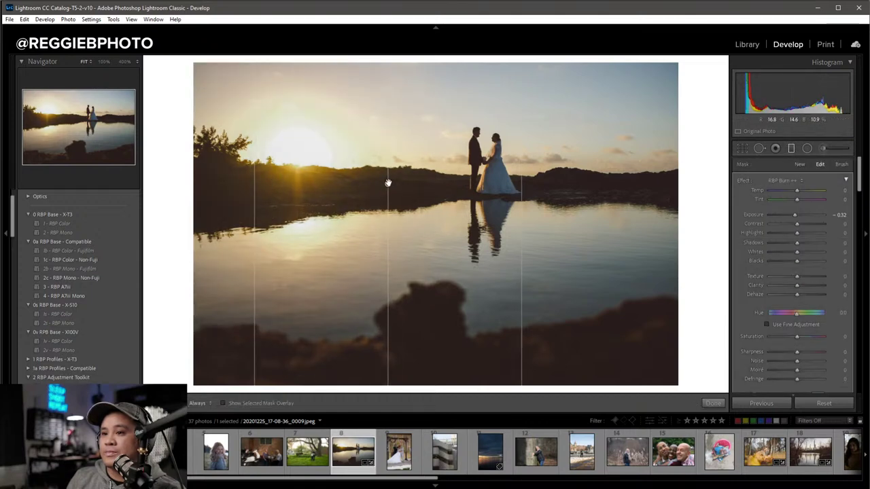
{"action": "mouse_move", "coordinate": [387, 182]}
{"action": "left_mouse_down"}
{"action": "mouse_move", "coordinate": [410, 177]}
{"action": "mouse_move", "coordinate": [395, 171]}
{"action": "left_mouse_up"}
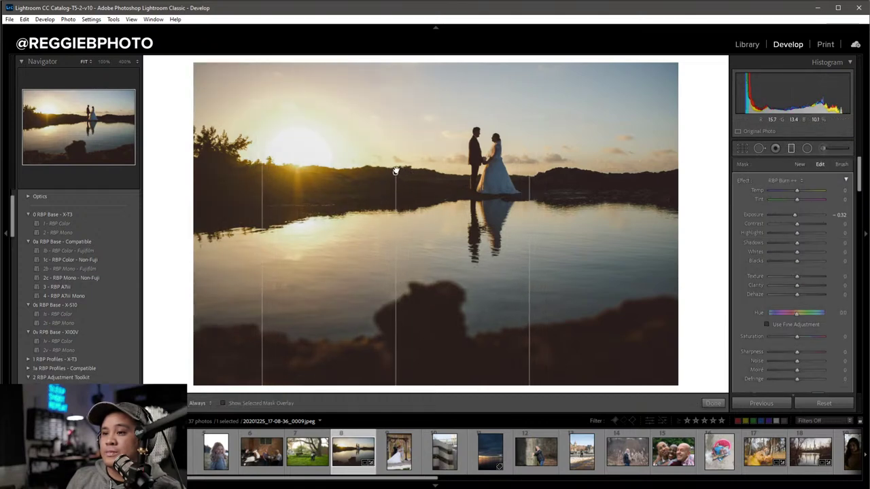
{"action": "left_click", "coordinate": [712, 403]}
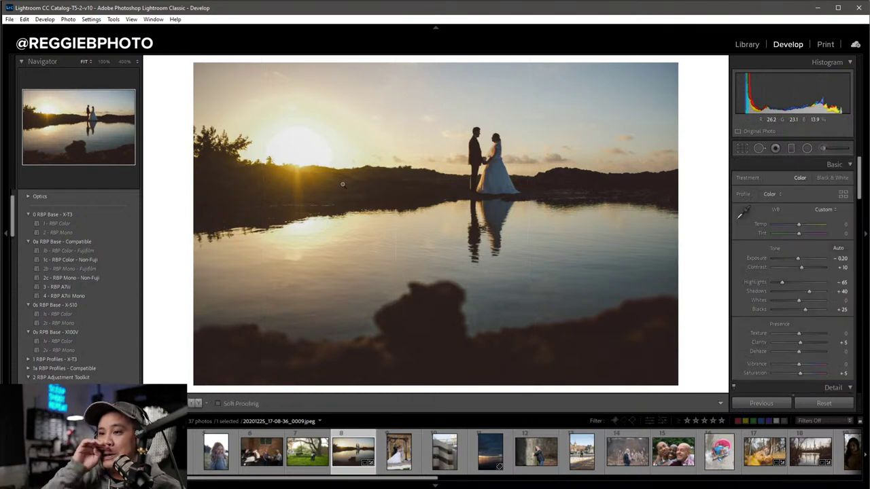
Add a second, top-down RBP Burn gradient over the water, nudged slightly lower.
{"action": "left_click", "coordinate": [791, 148]}
{"action": "left_click_drag", "start_coordinate": [473, 343], "coordinate": [473, 183]}
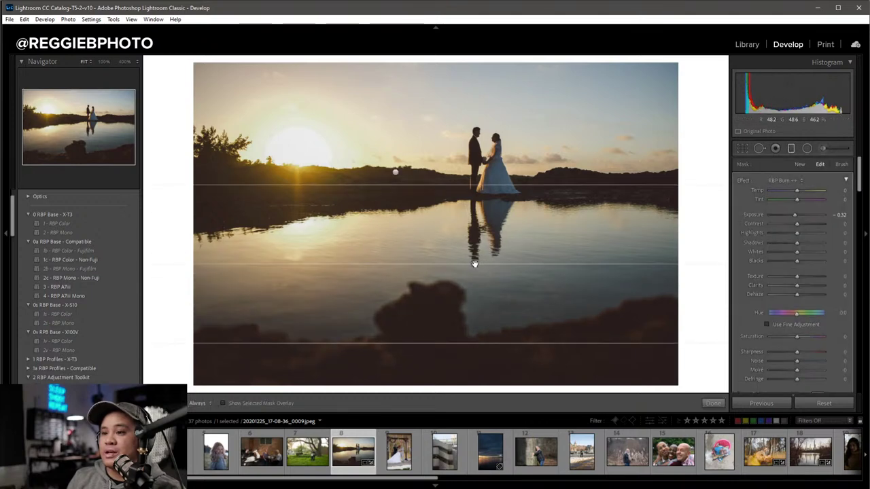
{"action": "left_click_drag", "start_coordinate": [478, 256], "coordinate": [476, 265]}
{"action": "left_click", "coordinate": [712, 403]}
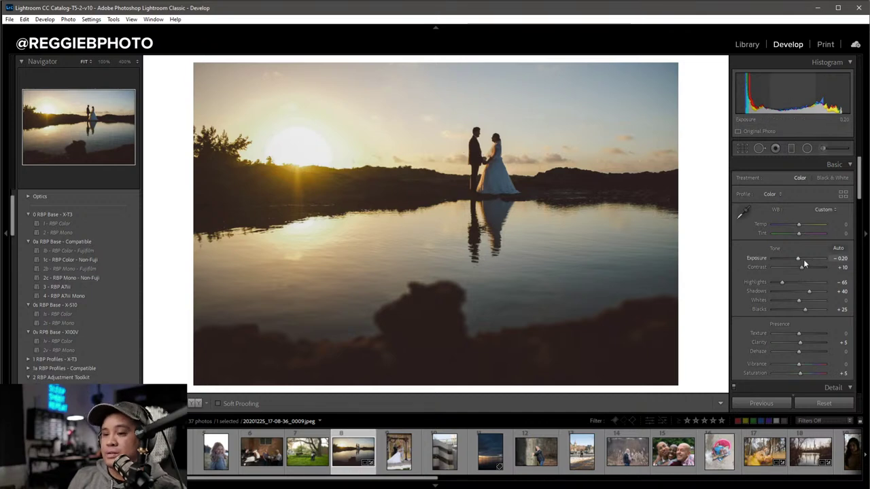
Toggle between the edited and unedited Before versions of the wedding photo, ending on Before.
{"action": "key", "text": "backslash"}
{"action": "key", "text": "backslash"}
{"action": "key", "text": "backslash"}
{"action": "key", "text": "backslash"}
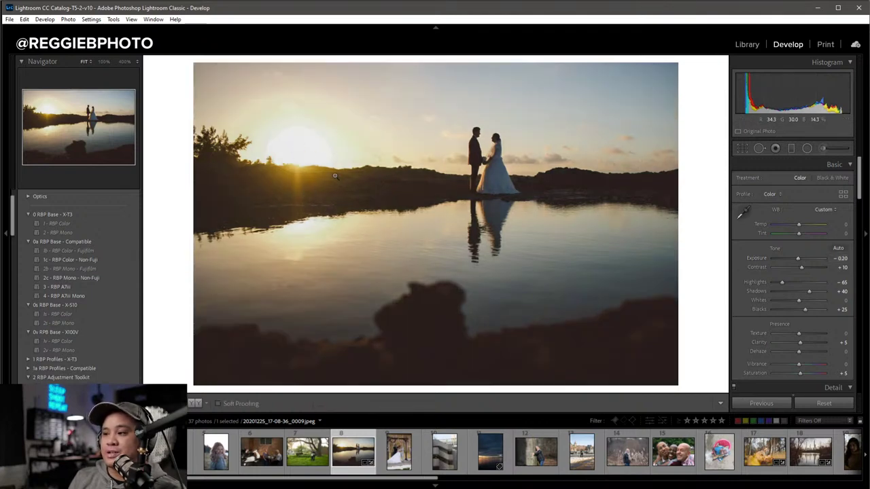
{"action": "key", "text": "backslash"}
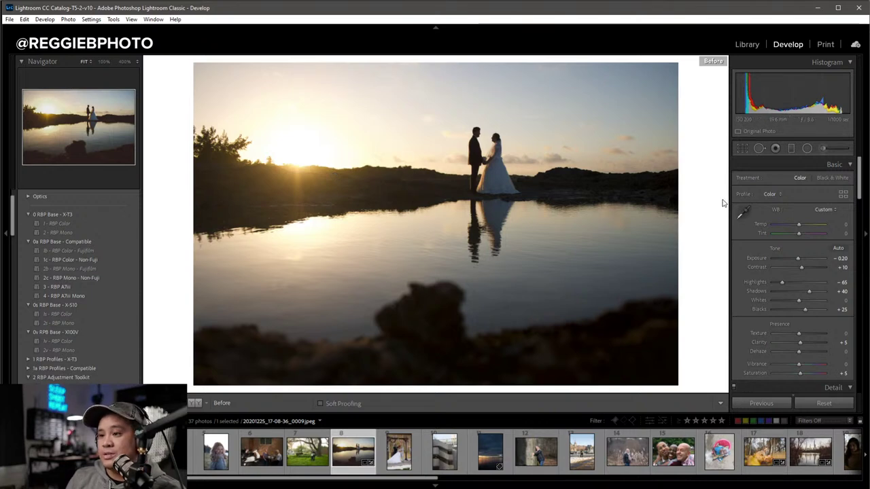
{"action": "key", "text": "backslash"}
{"action": "key", "text": "backslash"}
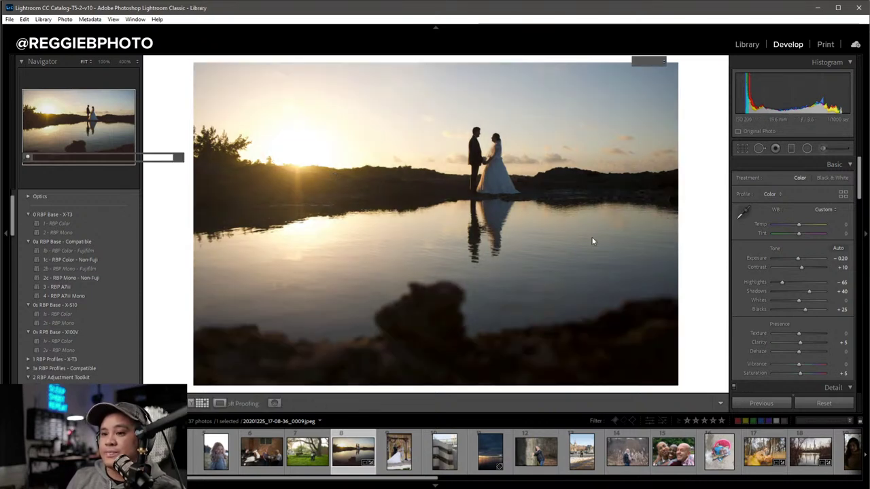
Return to the Library grid, browse the thumbnails, and open the woman-in-reeds photo large.
{"action": "key", "text": "g"}
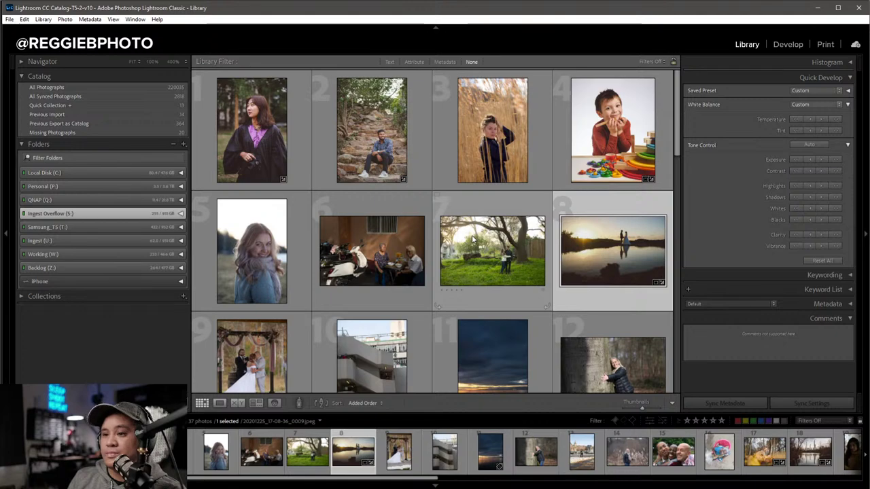
{"action": "scroll", "coordinate": [472, 239], "scroll_direction": "down", "scroll_amount": 3}
{"action": "scroll", "coordinate": [471, 235], "scroll_direction": "down", "scroll_amount": 2}
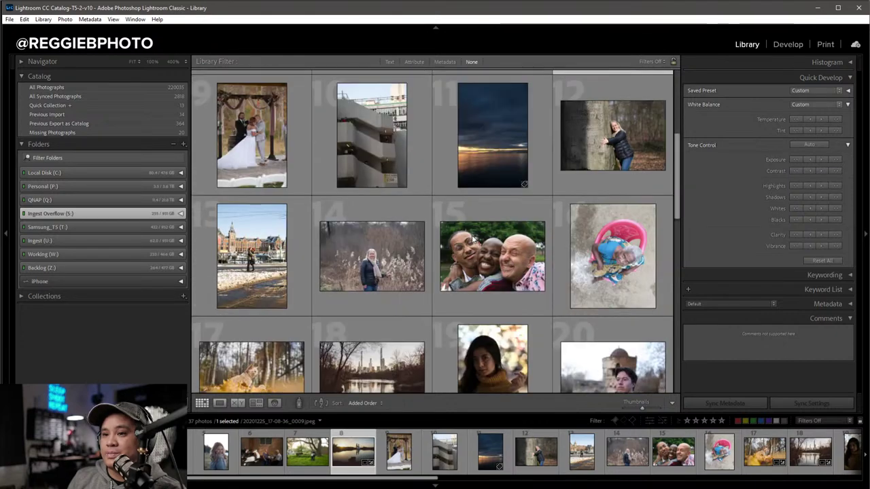
{"action": "scroll", "coordinate": [472, 238], "scroll_direction": "down", "scroll_amount": 2}
{"action": "scroll", "coordinate": [472, 238], "scroll_direction": "down", "scroll_amount": 2}
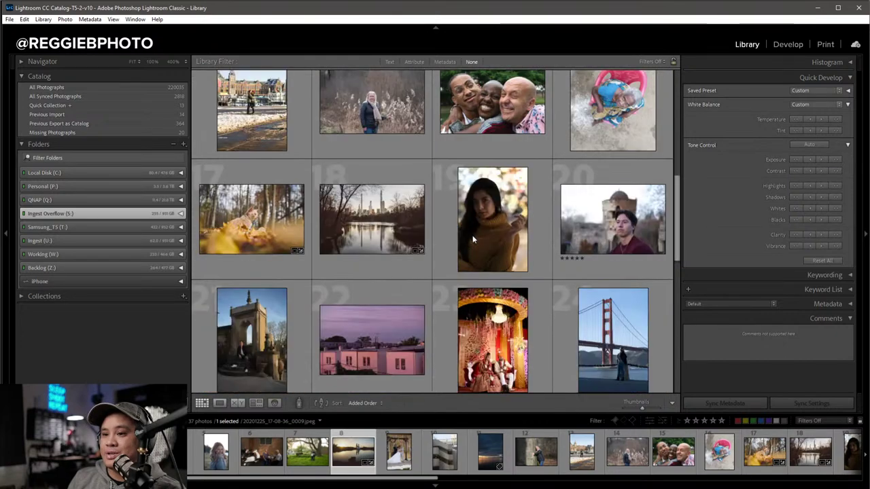
{"action": "scroll", "coordinate": [473, 238], "scroll_direction": "down", "scroll_amount": 3}
{"action": "scroll", "coordinate": [473, 239], "scroll_direction": "down", "scroll_amount": 2}
{"action": "scroll", "coordinate": [473, 238], "scroll_direction": "down", "scroll_amount": 3}
{"action": "scroll", "coordinate": [470, 238], "scroll_direction": "down", "scroll_amount": 2}
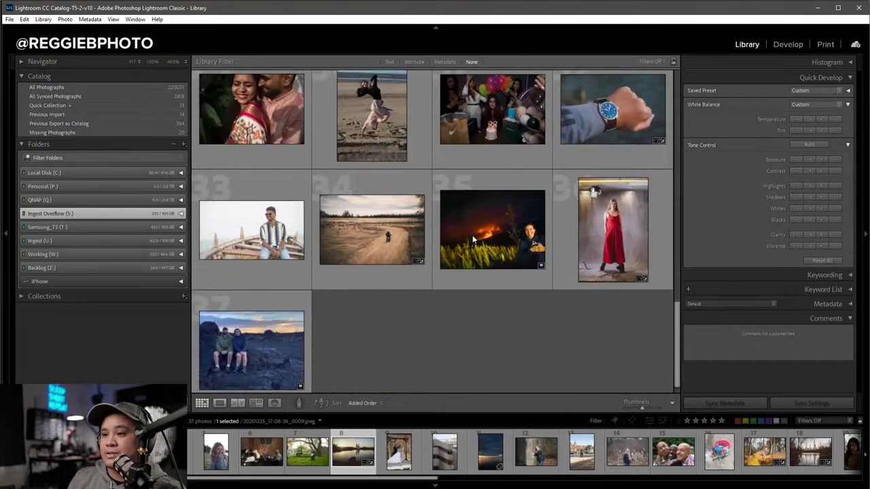
{"action": "scroll", "coordinate": [469, 237], "scroll_direction": "up", "scroll_amount": 3}
{"action": "scroll", "coordinate": [468, 237], "scroll_direction": "up", "scroll_amount": 3}
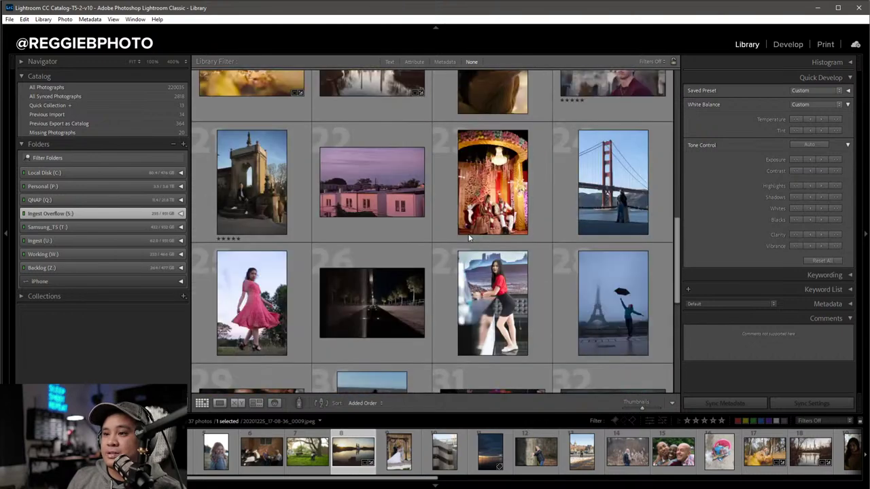
{"action": "scroll", "coordinate": [591, 258], "scroll_direction": "up", "scroll_amount": 3}
{"action": "scroll", "coordinate": [503, 250], "scroll_direction": "up", "scroll_amount": 2}
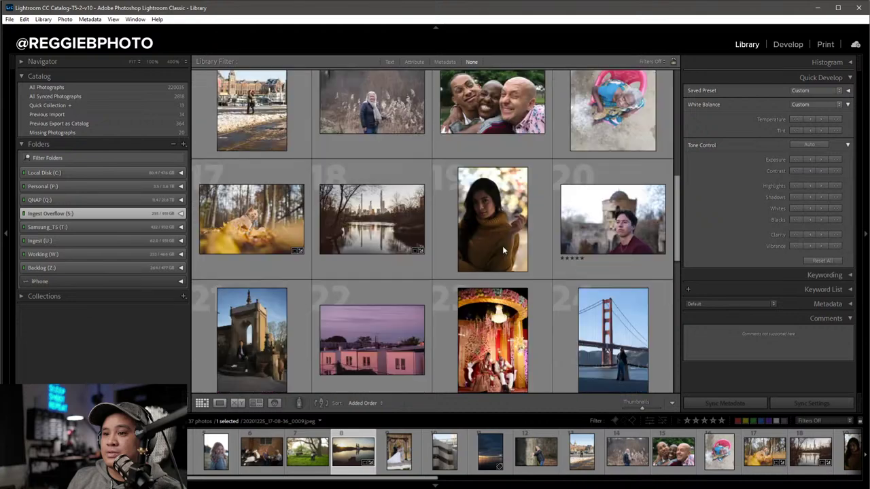
{"action": "scroll", "coordinate": [503, 250], "scroll_direction": "up", "scroll_amount": 4}
{"action": "scroll", "coordinate": [503, 250], "scroll_direction": "up", "scroll_amount": 3}
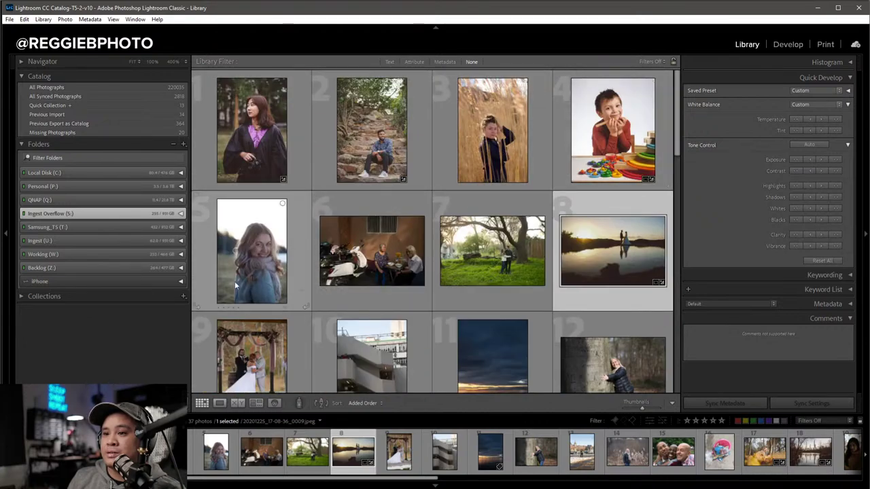
{"action": "double_click", "coordinate": [499, 144]}
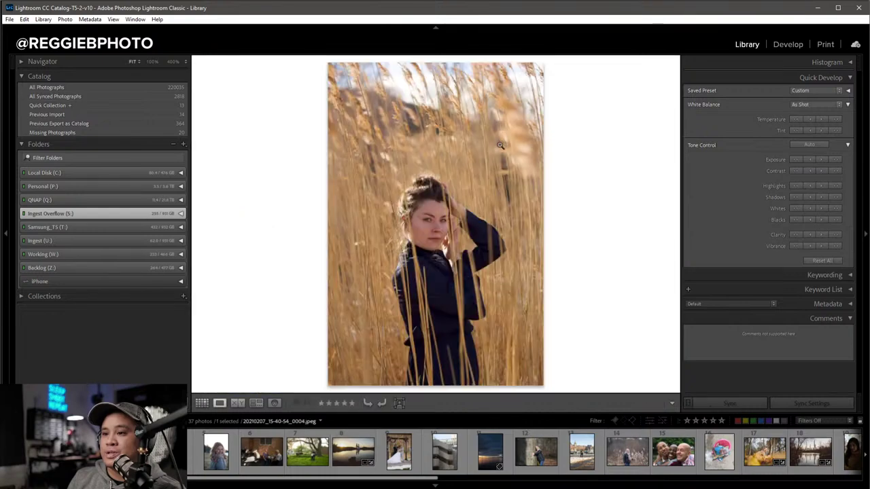
Apply the 1c - RBP Color - Non-Fuji preset to the reeds portrait and brighten exposure slightly.
{"action": "key", "text": "d"}
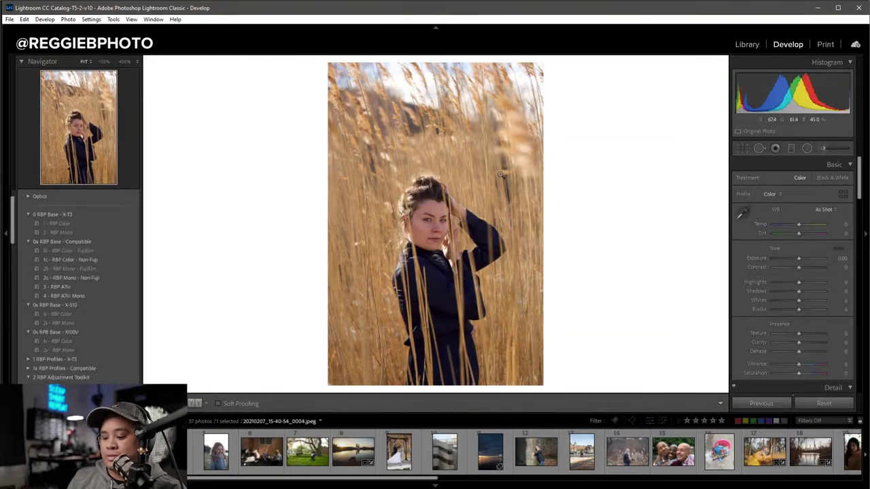
{"action": "key", "text": "i"}
{"action": "key", "text": "i"}
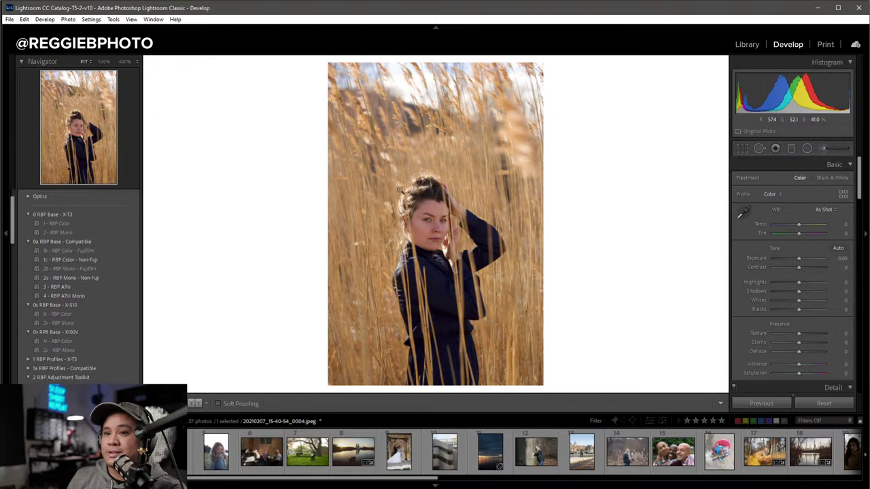
{"action": "left_click", "coordinate": [104, 260]}
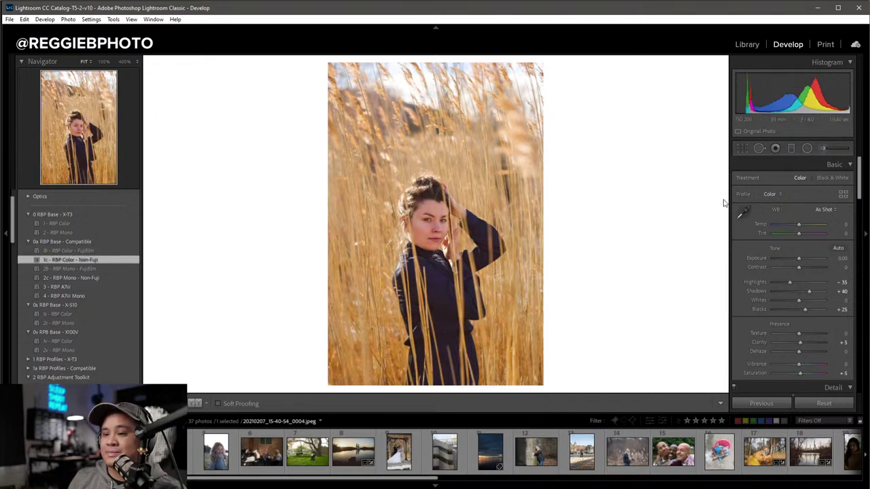
{"action": "left_click_drag", "start_coordinate": [799, 259], "coordinate": [800, 261]}
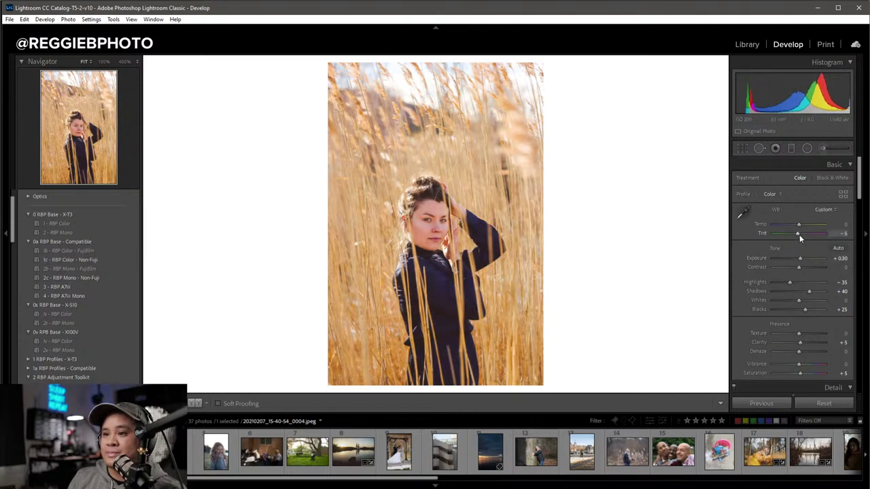
Check the HSL saturation adjustments, then return to the Basic panel.
{"action": "scroll", "coordinate": [815, 277], "scroll_direction": "down", "scroll_amount": 4}
{"action": "scroll", "coordinate": [818, 283], "scroll_direction": "down", "scroll_amount": 1}
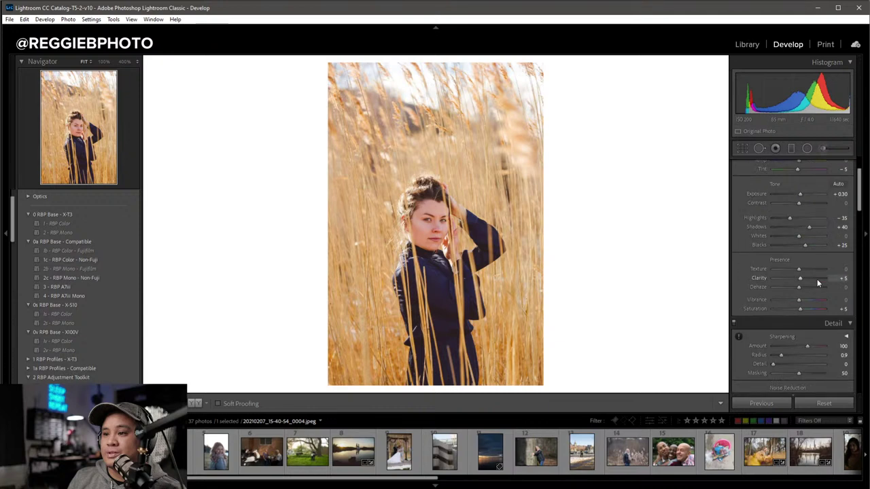
{"action": "scroll", "coordinate": [817, 283], "scroll_direction": "down", "scroll_amount": 2}
{"action": "scroll", "coordinate": [817, 283], "scroll_direction": "down", "scroll_amount": 1}
{"action": "left_click", "coordinate": [775, 284]}
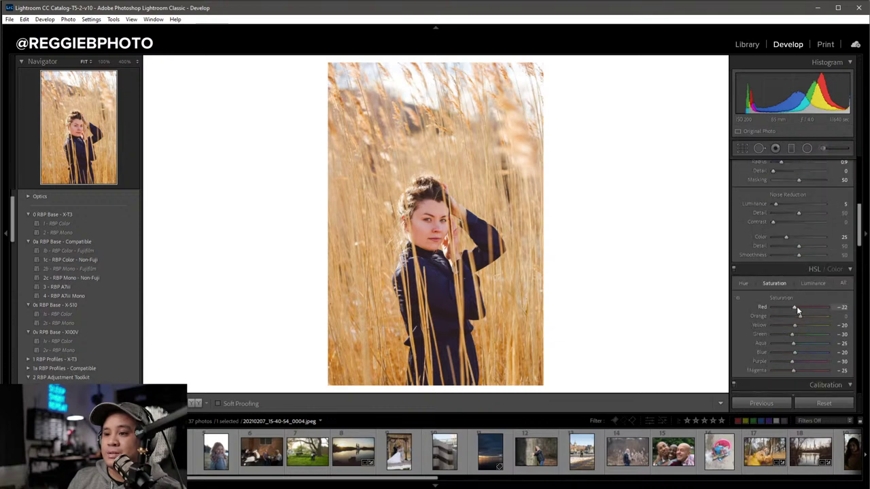
{"action": "scroll", "coordinate": [809, 285], "scroll_direction": "up", "scroll_amount": 5}
{"action": "scroll", "coordinate": [833, 236], "scroll_direction": "up", "scroll_amount": 2}
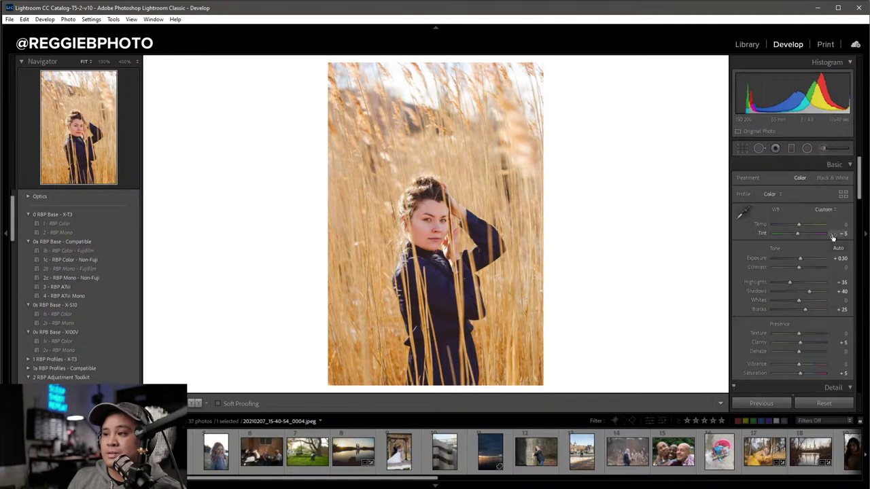
Set white balance to Tint −4 and Temp −3, then nudge Exposure up.
{"action": "left_click_drag", "start_coordinate": [797, 233], "coordinate": [799, 236]}
{"action": "left_click", "coordinate": [838, 233]}
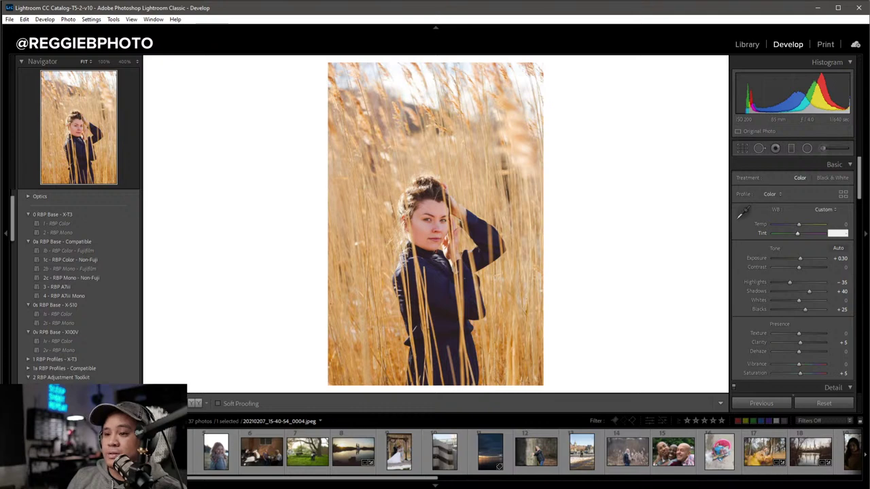
{"action": "type", "text": "-4"}
{"action": "key", "text": "Return"}
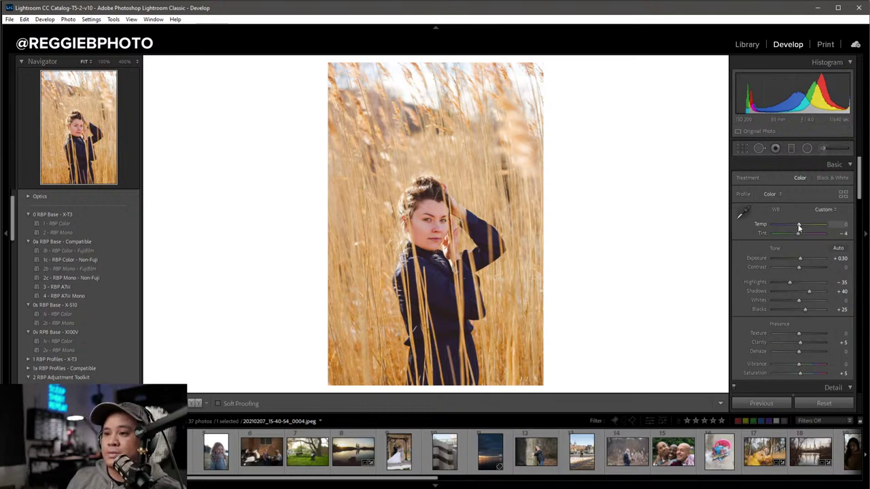
{"action": "left_click_drag", "start_coordinate": [799, 227], "coordinate": [799, 227]}
{"action": "left_click", "coordinate": [838, 225]}
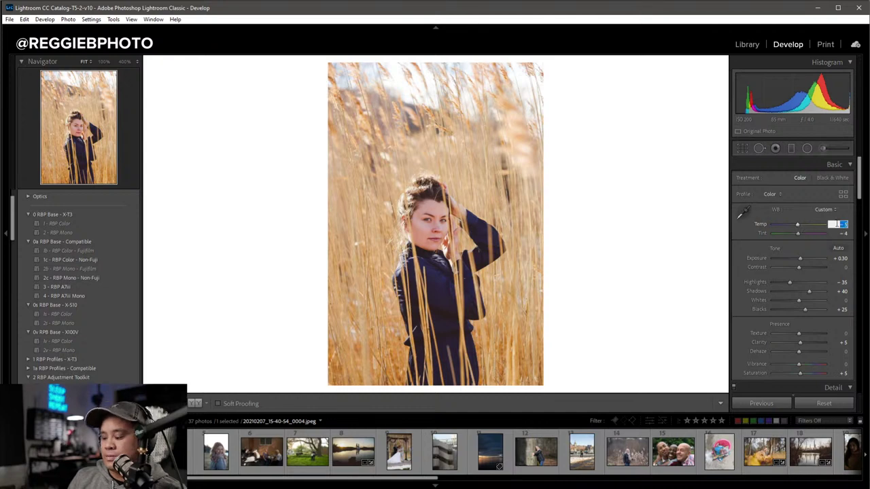
{"action": "type", "text": "-3"}
{"action": "key", "text": "Return"}
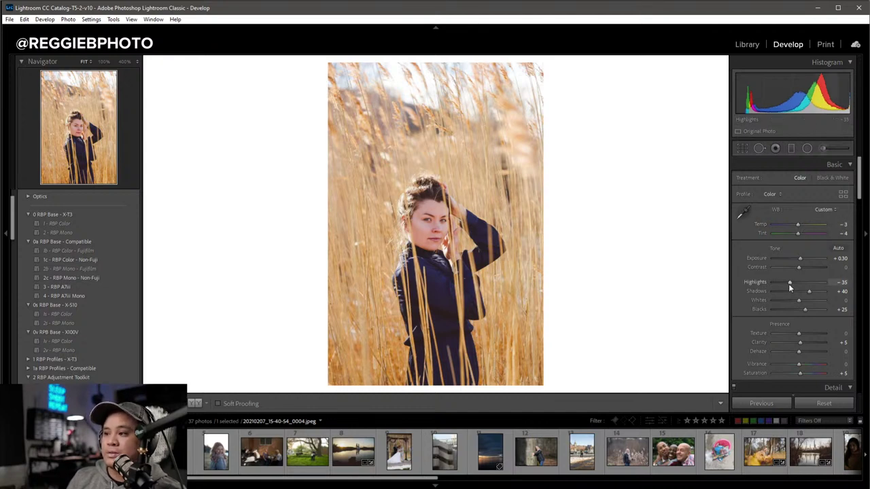
{"action": "left_click_drag", "start_coordinate": [799, 259], "coordinate": [799, 262]}
Darken the top of the reeds portrait with RBP Burn graduated filters.
{"action": "left_click", "coordinate": [791, 148]}
{"action": "left_click_drag", "start_coordinate": [441, 87], "coordinate": [443, 202]}
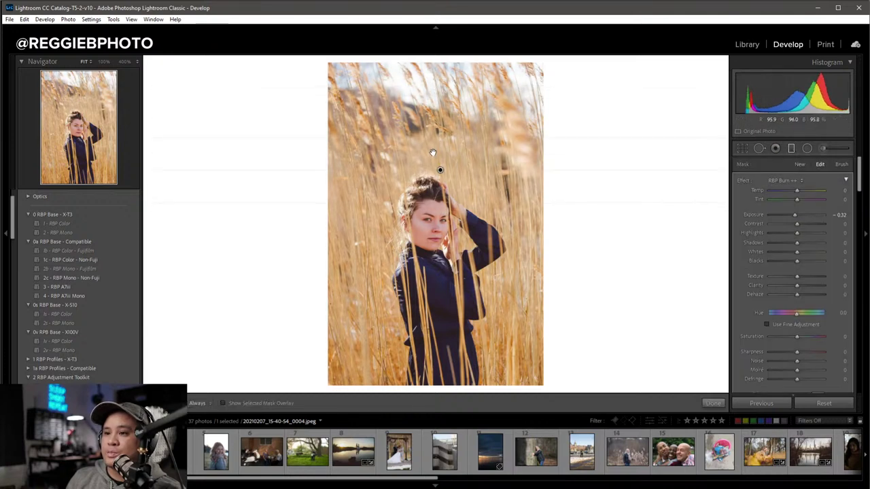
{"action": "left_click_drag", "start_coordinate": [440, 144], "coordinate": [439, 136]}
{"action": "left_click_drag", "start_coordinate": [439, 75], "coordinate": [450, 187]}
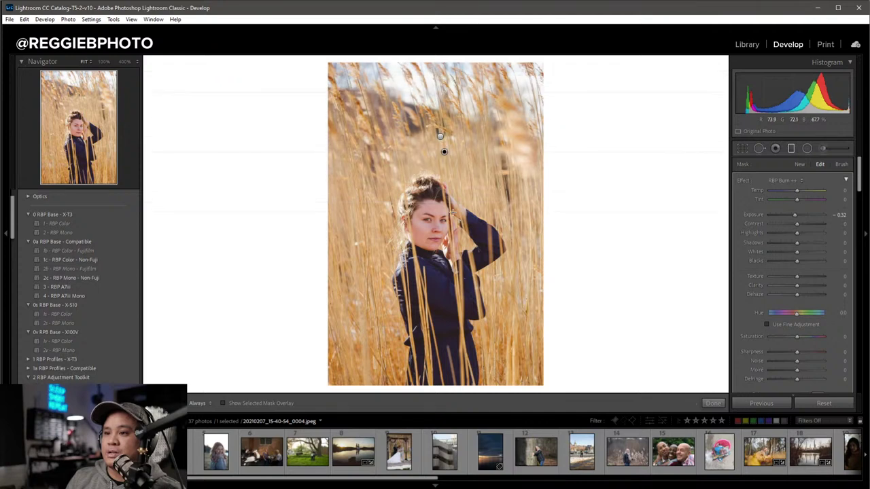
Add burns from the left and right edges, easing the left one to −0.22.
{"action": "left_click_drag", "start_coordinate": [352, 240], "coordinate": [413, 242]}
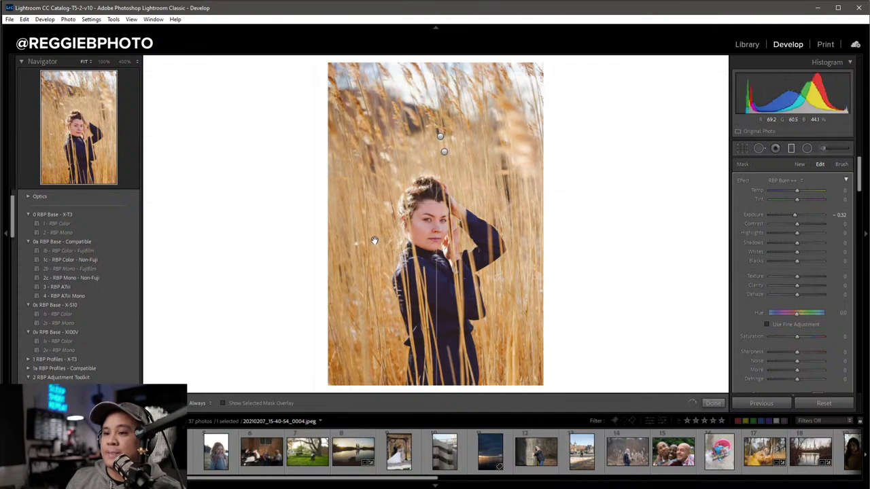
{"action": "mouse_move", "coordinate": [509, 247]}
{"action": "left_mouse_down"}
{"action": "mouse_move", "coordinate": [487, 250]}
{"action": "mouse_move", "coordinate": [519, 245]}
{"action": "left_mouse_up"}
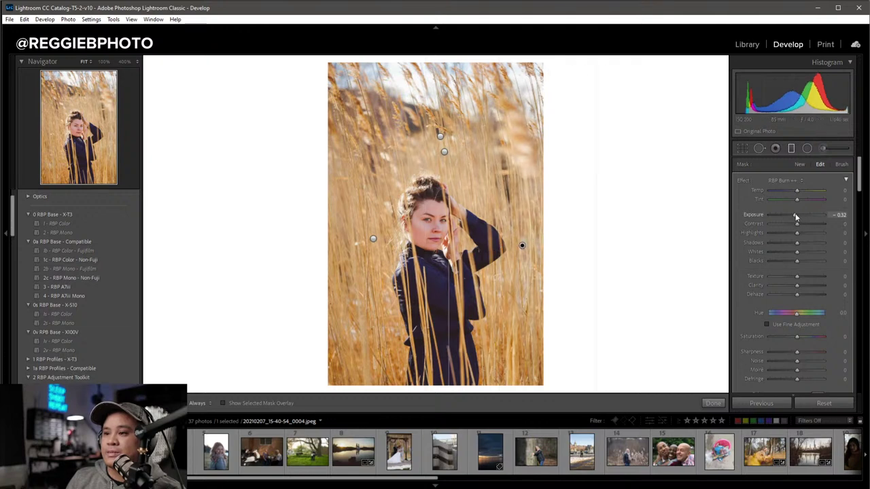
{"action": "left_click", "coordinate": [373, 240]}
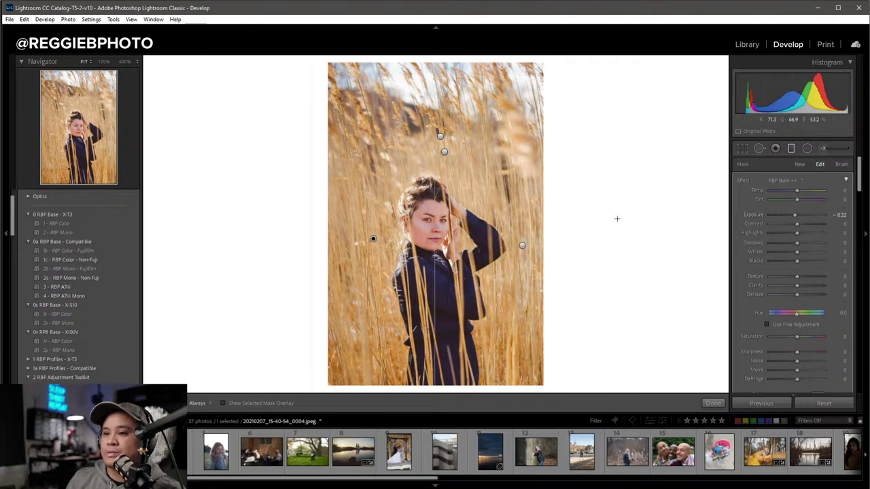
{"action": "left_click_drag", "start_coordinate": [794, 216], "coordinate": [797, 216]}
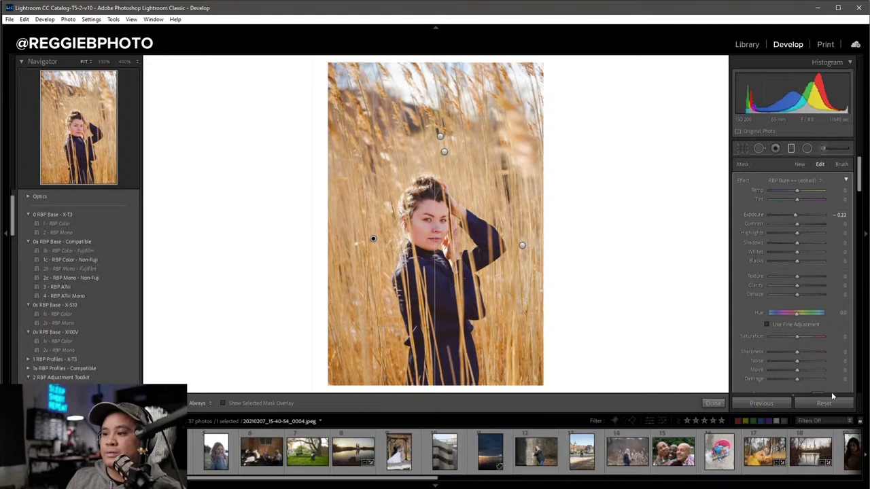
{"action": "left_click", "coordinate": [790, 148]}
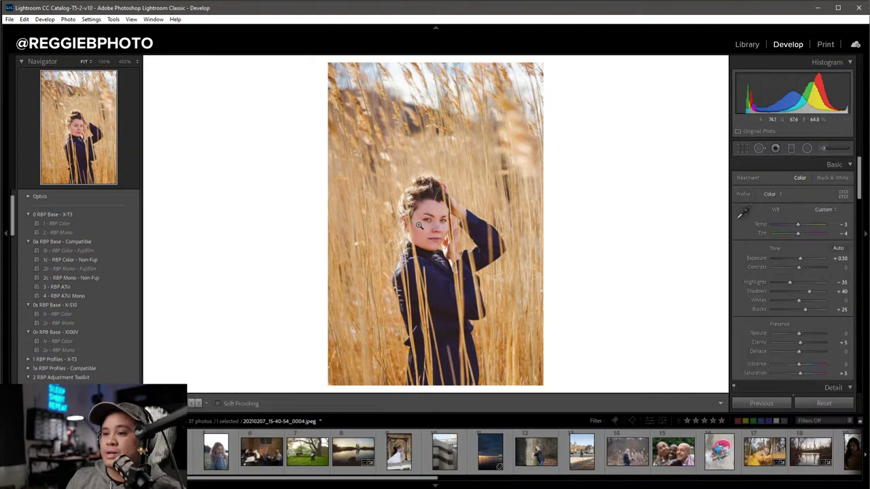
Inspect the woman's face at 100% zoom, then zoom back out to the whole portrait.
{"action": "left_click", "coordinate": [425, 229]}
{"action": "scroll", "coordinate": [781, 283], "scroll_direction": "down", "scroll_amount": 5}
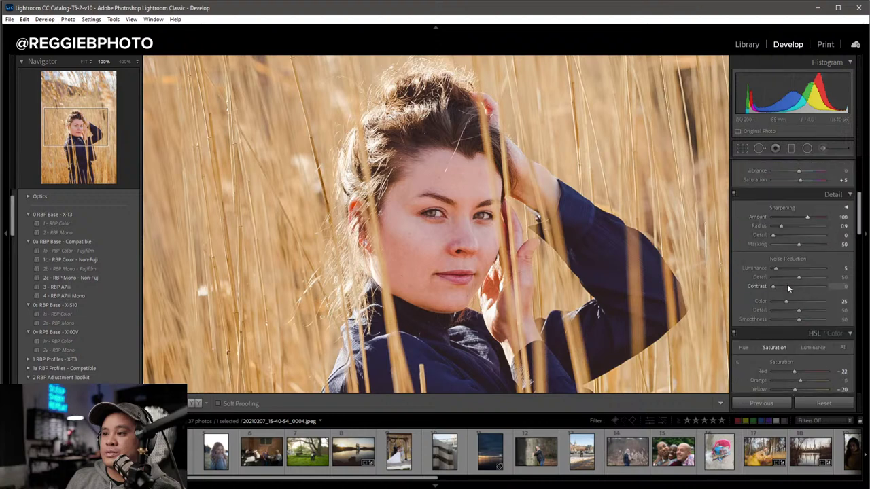
{"action": "scroll", "coordinate": [802, 271], "scroll_direction": "down", "scroll_amount": 2}
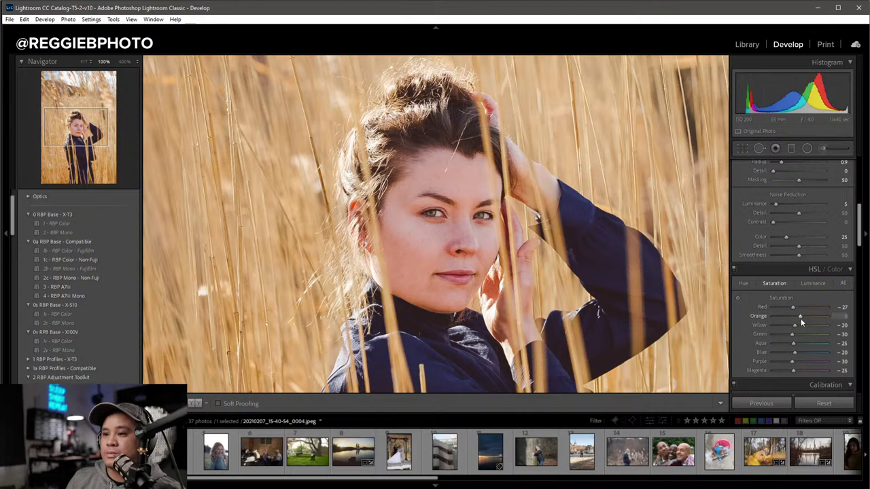
{"action": "scroll", "coordinate": [800, 318], "scroll_direction": "down", "scroll_amount": 2}
{"action": "left_click", "coordinate": [679, 299]}
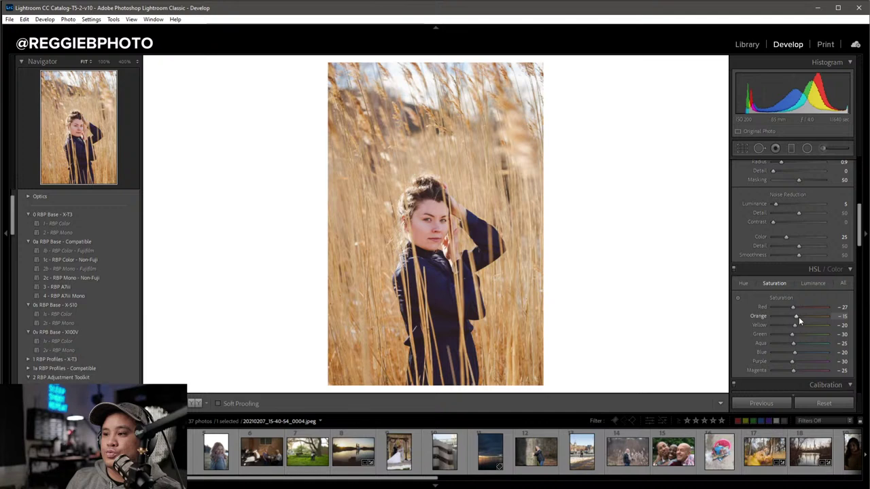
Check the HSL luminance, compare before and after, then open 20170408_19-45-42_0006.CR2.
{"action": "scroll", "coordinate": [798, 316], "scroll_direction": "up", "scroll_amount": 1}
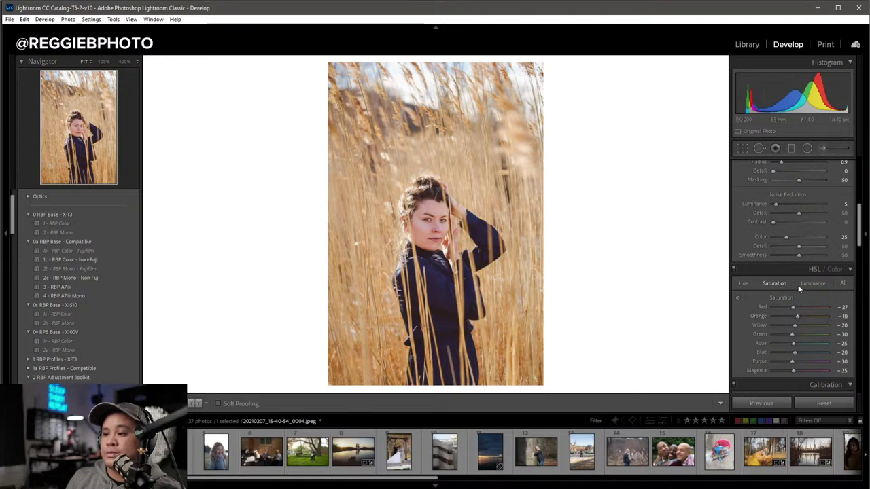
{"action": "left_click", "coordinate": [800, 284]}
{"action": "scroll", "coordinate": [797, 310], "scroll_direction": "up", "scroll_amount": 2}
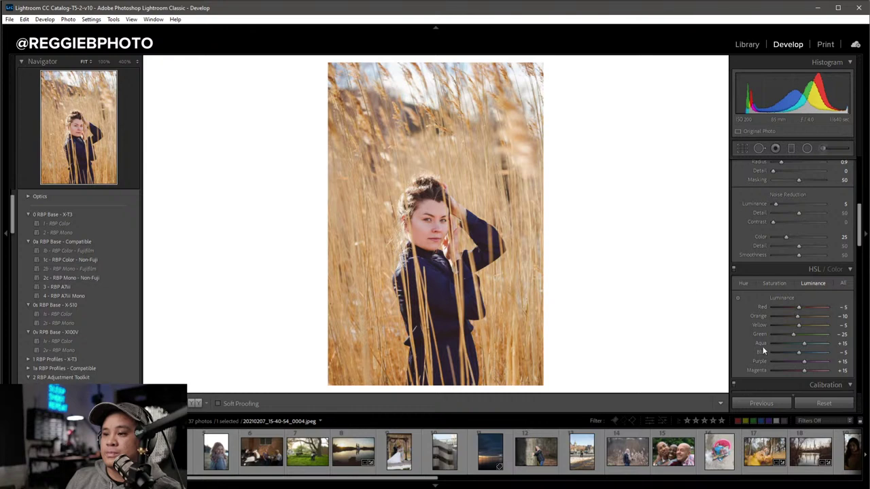
{"action": "scroll", "coordinate": [762, 347], "scroll_direction": "up", "scroll_amount": 10}
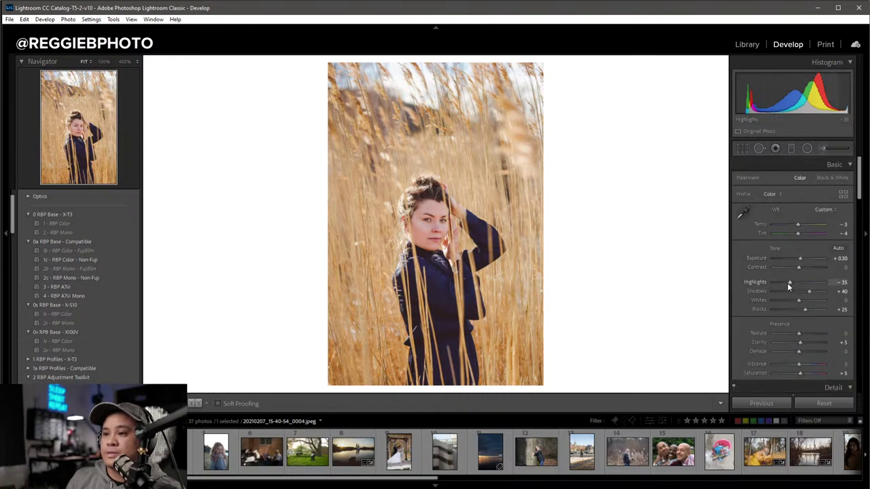
{"action": "scroll", "coordinate": [786, 283], "scroll_direction": "down", "scroll_amount": 1}
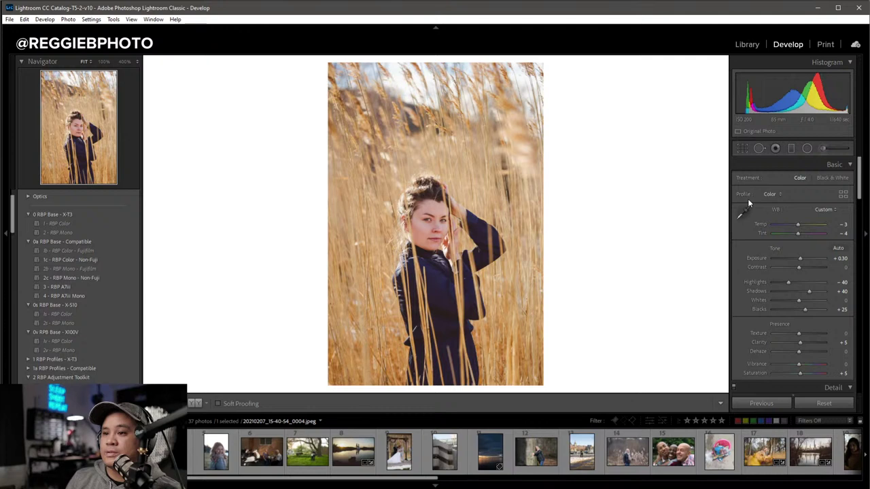
{"action": "key", "text": "backslash"}
{"action": "key", "text": "backslash"}
{"action": "key", "text": "backslash"}
{"action": "key", "text": "backslash"}
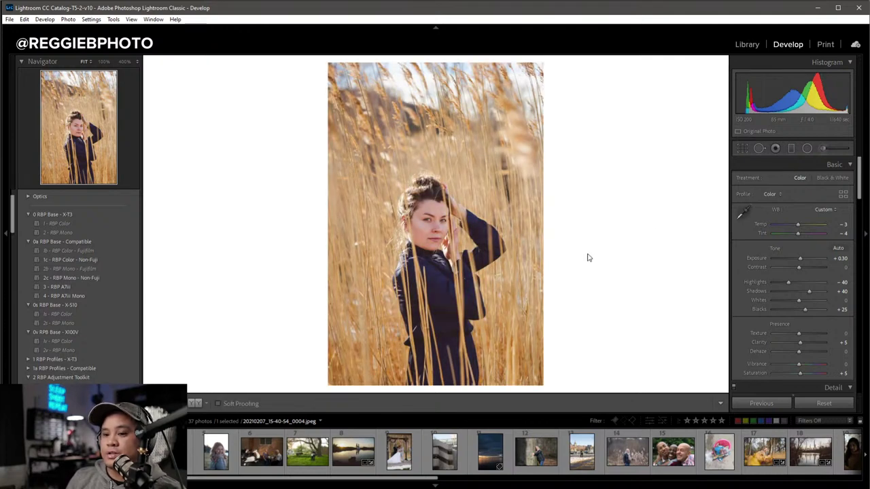
{"action": "left_click", "coordinate": [207, 449]}
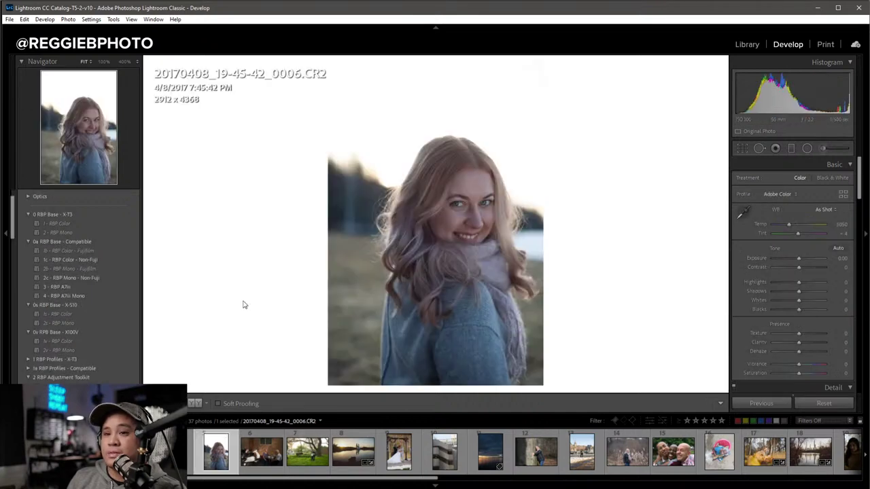
Hide the info overlay and apply the 1c - RBP Color - Non-Fuji preset to the smiling portrait.
{"action": "key", "text": "i"}
{"action": "key", "text": "i"}
{"action": "key", "text": "i"}
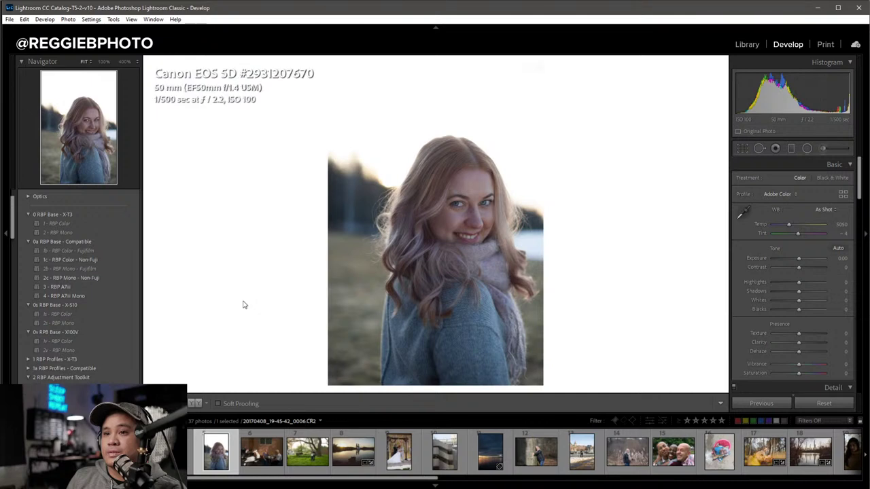
{"action": "key", "text": "i"}
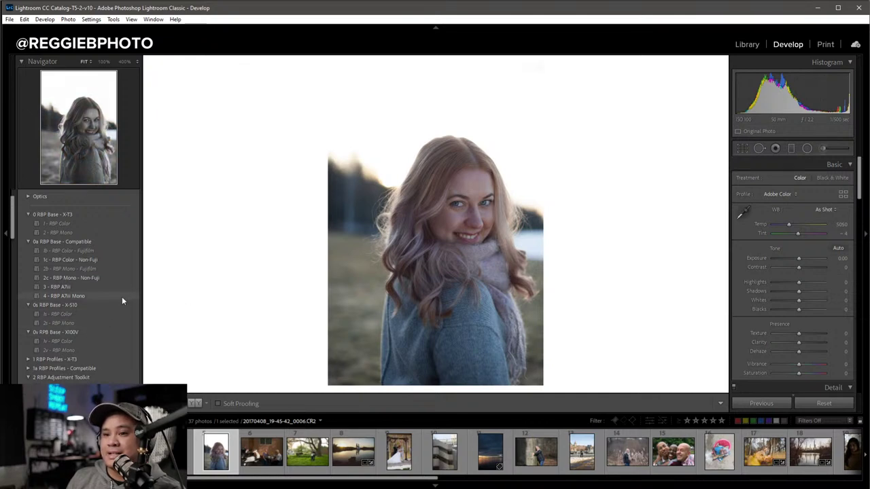
{"action": "left_click", "coordinate": [111, 261]}
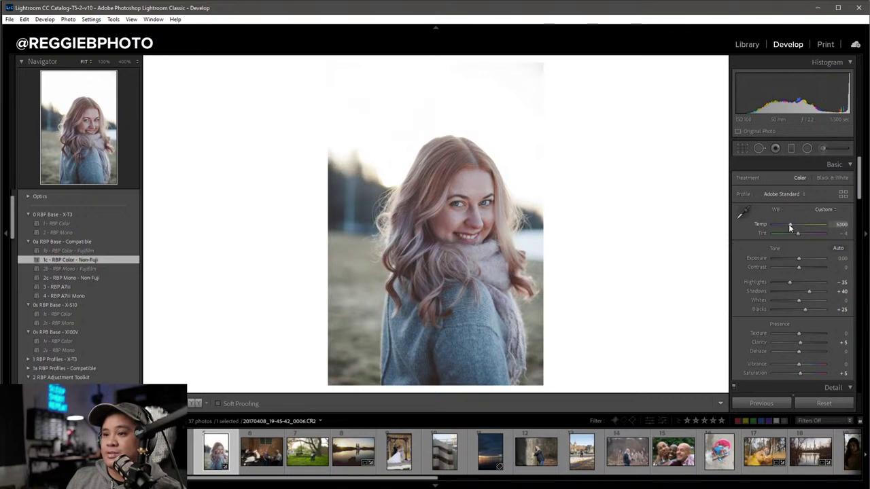
Scroll the right panel up to the Basic settings, then down past Detail toward HSL/Color.
{"action": "scroll", "coordinate": [788, 226], "scroll_direction": "up", "scroll_amount": 1}
{"action": "scroll", "coordinate": [789, 227], "scroll_direction": "up", "scroll_amount": 1}
{"action": "scroll", "coordinate": [788, 227], "scroll_direction": "up", "scroll_amount": 1}
{"action": "scroll", "coordinate": [788, 227], "scroll_direction": "up", "scroll_amount": 1}
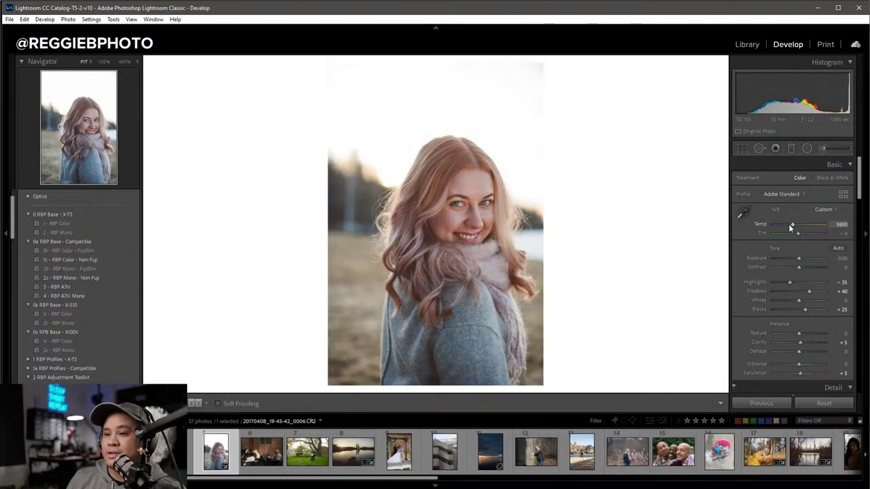
{"action": "scroll", "coordinate": [790, 227], "scroll_direction": "up", "scroll_amount": 2}
{"action": "scroll", "coordinate": [799, 234], "scroll_direction": "down", "scroll_amount": 2}
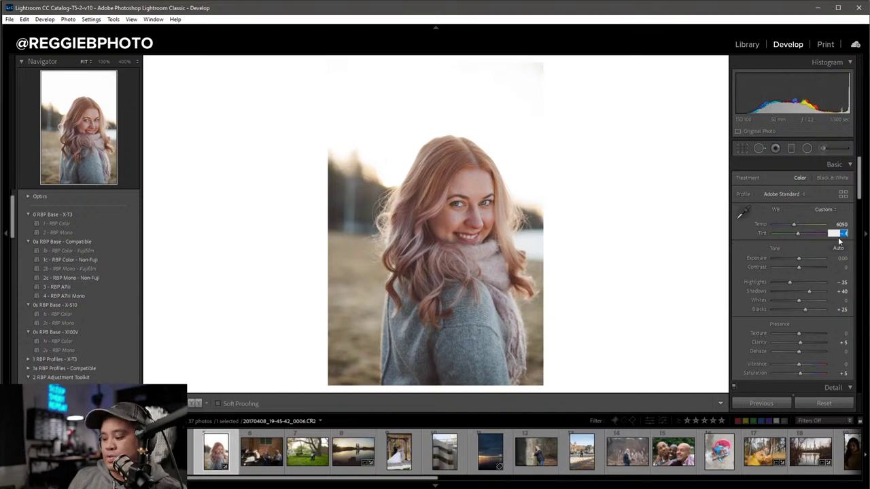
{"action": "scroll", "coordinate": [841, 235], "scroll_direction": "up", "scroll_amount": 2}
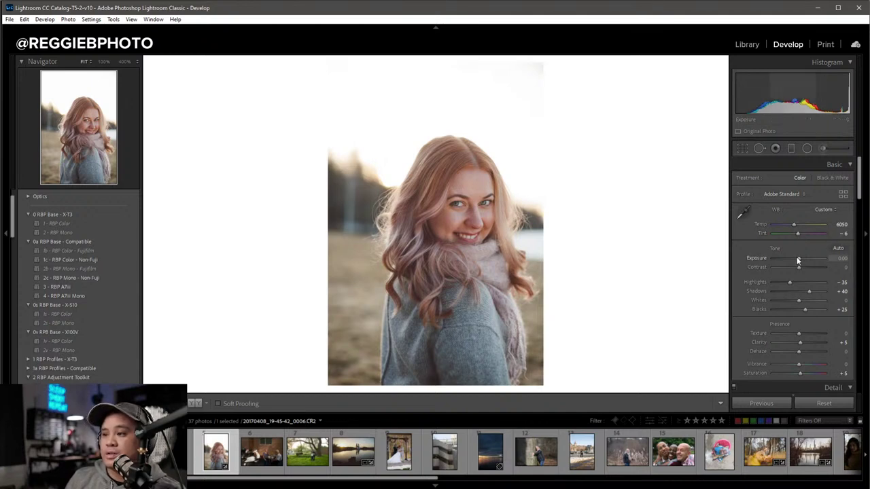
{"action": "scroll", "coordinate": [798, 259], "scroll_direction": "up", "scroll_amount": 2}
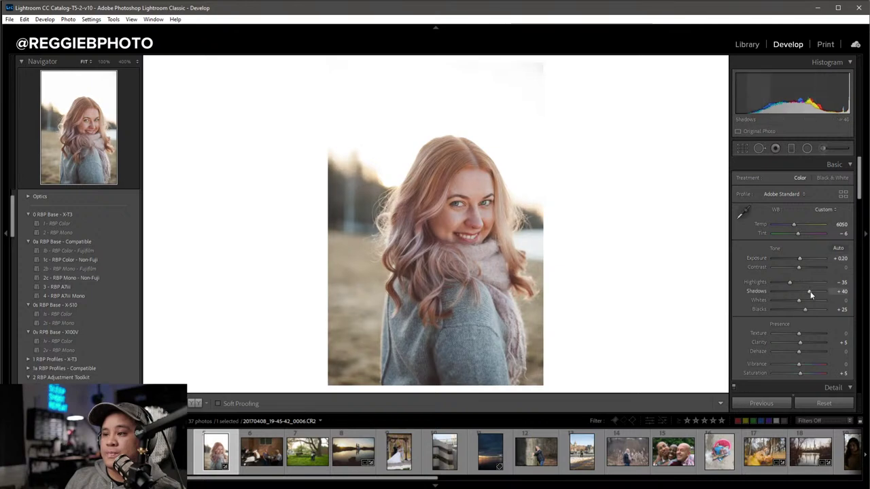
{"action": "scroll", "coordinate": [810, 292], "scroll_direction": "up", "scroll_amount": 1}
{"action": "scroll", "coordinate": [791, 285], "scroll_direction": "down", "scroll_amount": 1}
{"action": "scroll", "coordinate": [792, 285], "scroll_direction": "down", "scroll_amount": 1}
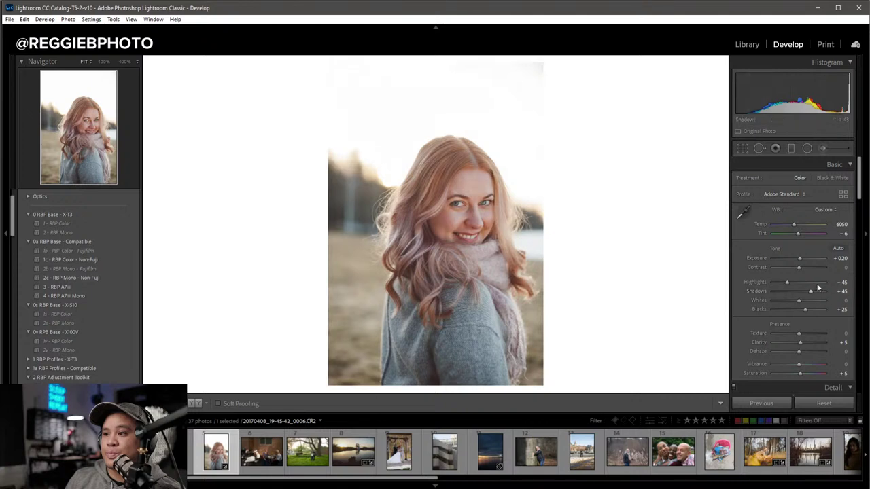
{"action": "scroll", "coordinate": [799, 269], "scroll_direction": "down", "scroll_amount": 1}
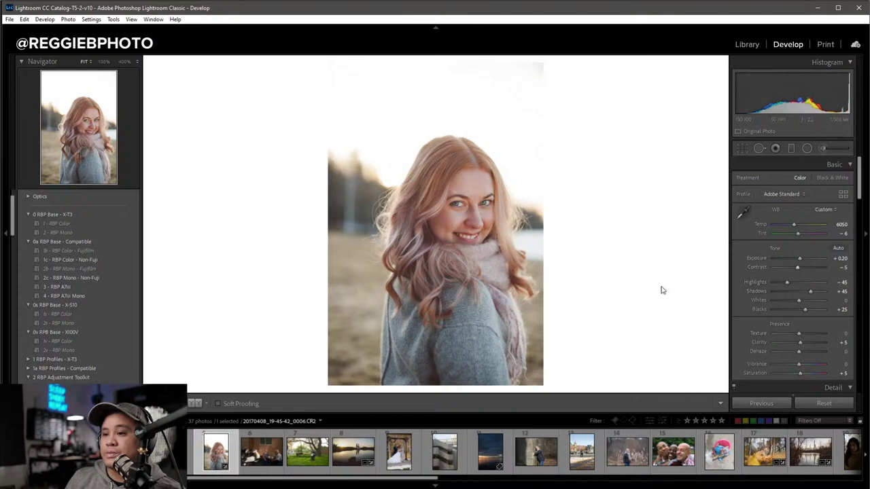
{"action": "scroll", "coordinate": [755, 310], "scroll_direction": "down", "scroll_amount": 3}
{"action": "scroll", "coordinate": [788, 309], "scroll_direction": "down", "scroll_amount": 1}
Lower Red saturation slightly and set Orange saturation to -5 in HSL.
{"action": "scroll", "coordinate": [789, 306], "scroll_direction": "down", "scroll_amount": 1}
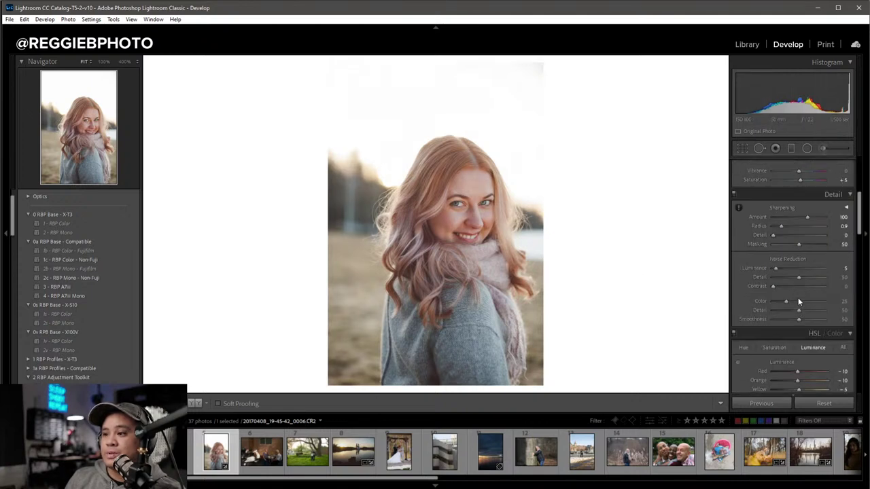
{"action": "scroll", "coordinate": [798, 298], "scroll_direction": "down", "scroll_amount": 1}
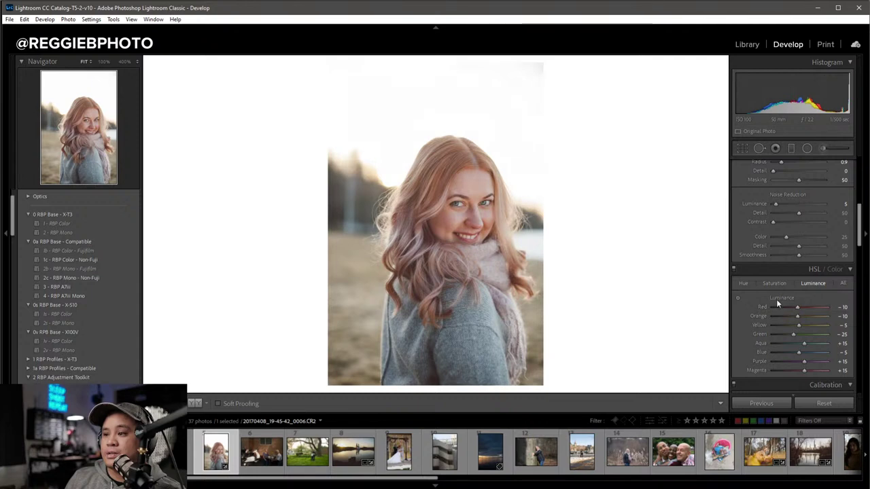
{"action": "left_click", "coordinate": [773, 283]}
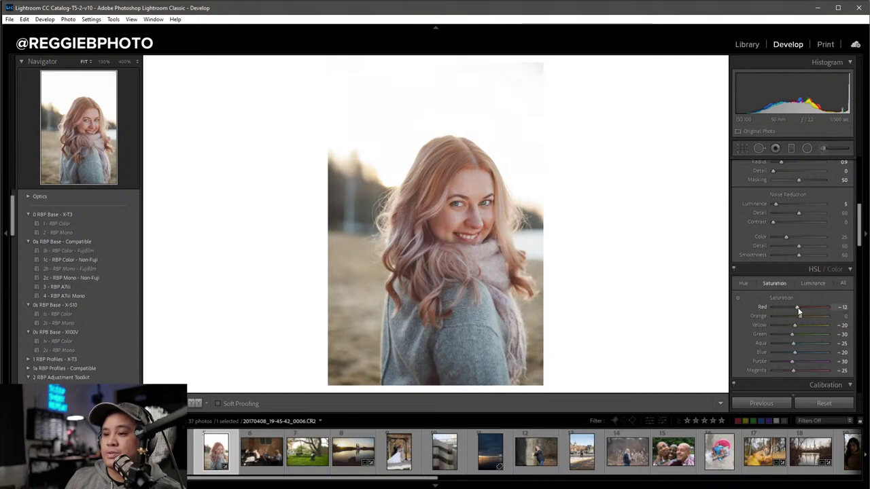
{"action": "left_click_drag", "start_coordinate": [799, 316], "coordinate": [796, 316]}
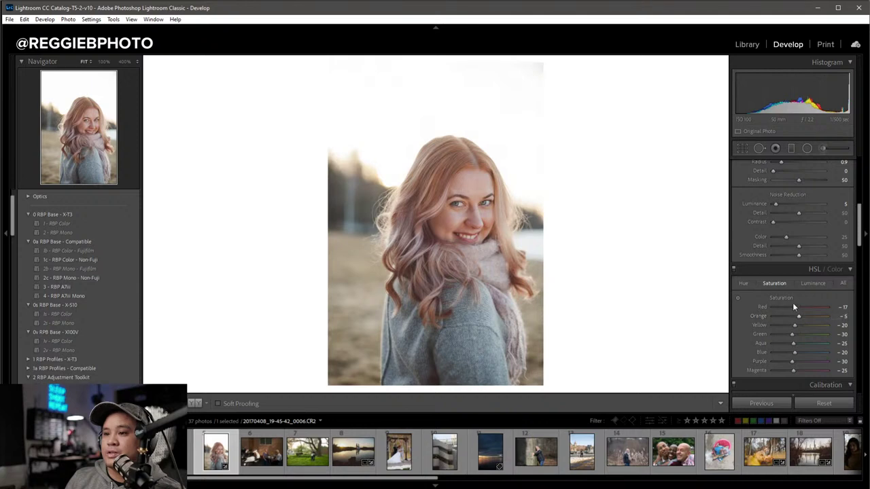
Set Temp to 6550 and Whites to -15, briefly toggling Soft Proofing.
{"action": "scroll", "coordinate": [808, 218], "scroll_direction": "up", "scroll_amount": 5}
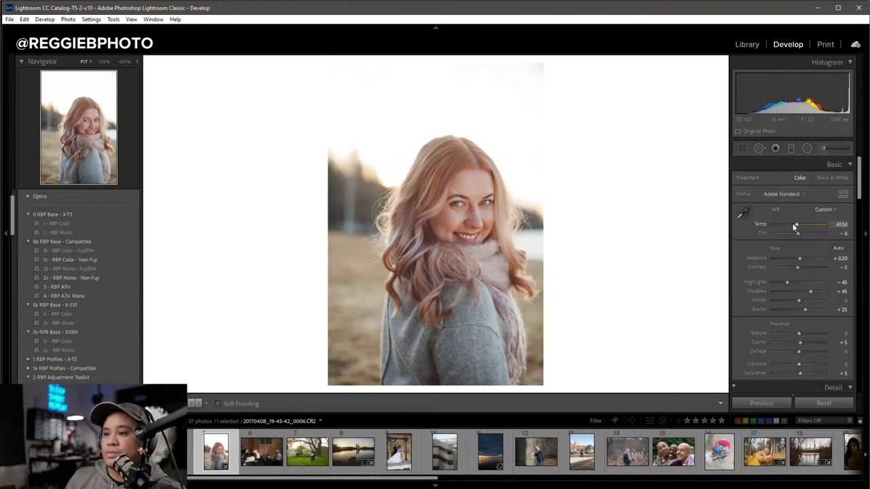
{"action": "left_click_drag", "start_coordinate": [794, 225], "coordinate": [793, 225]}
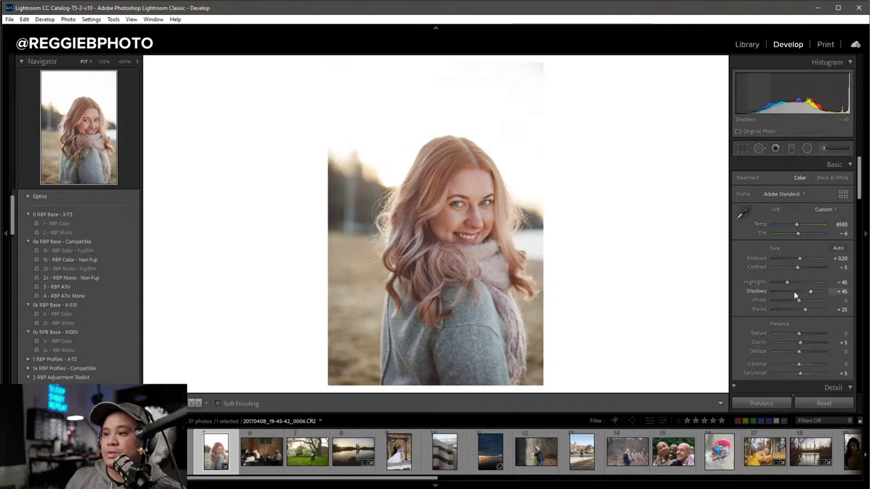
{"action": "key", "text": "s"}
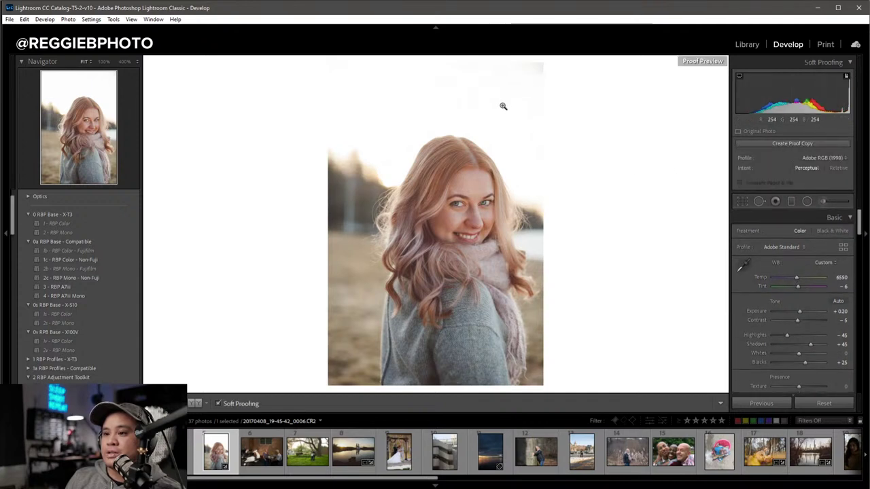
{"action": "key", "text": "s"}
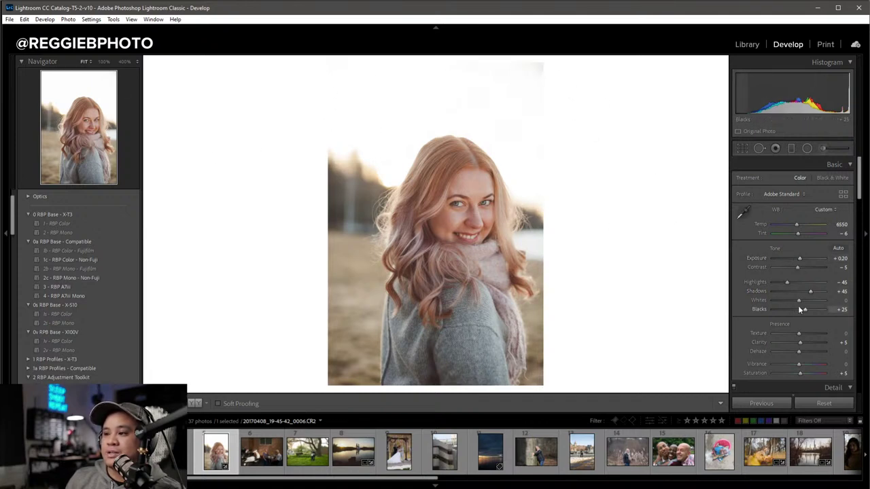
{"action": "left_click_drag", "start_coordinate": [798, 301], "coordinate": [797, 301]}
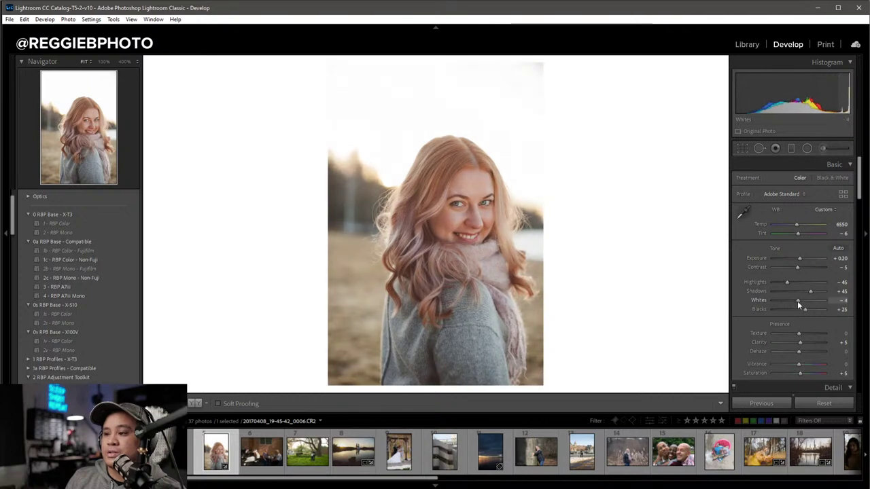
{"action": "left_click", "coordinate": [843, 301]}
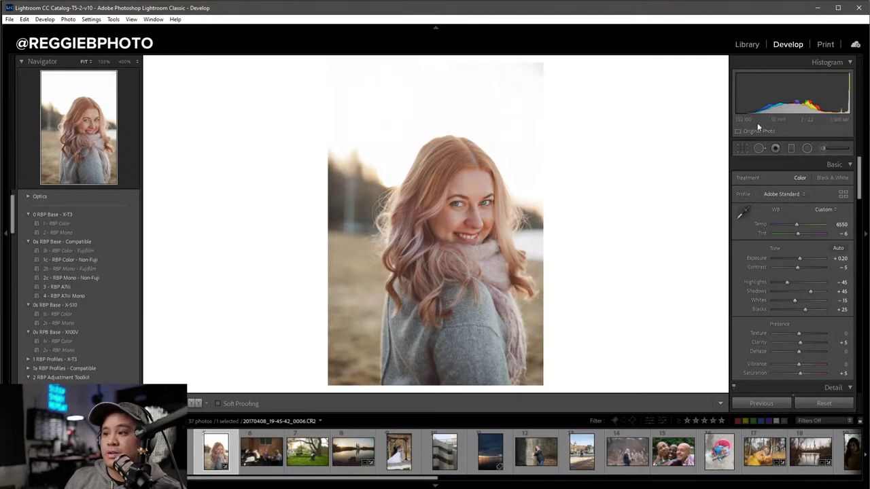
Drag RBP Burn graduated filters in from the left, top and right edges.
{"action": "key", "text": "m"}
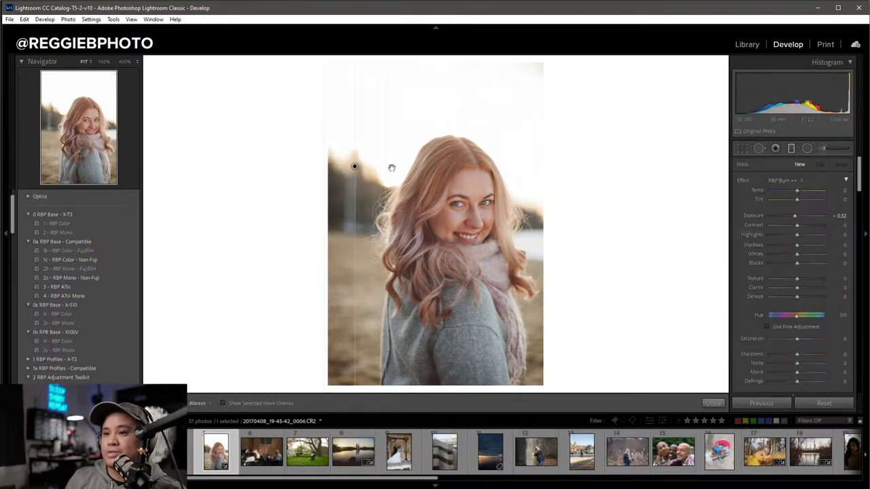
{"action": "left_click_drag", "start_coordinate": [323, 166], "coordinate": [446, 169]}
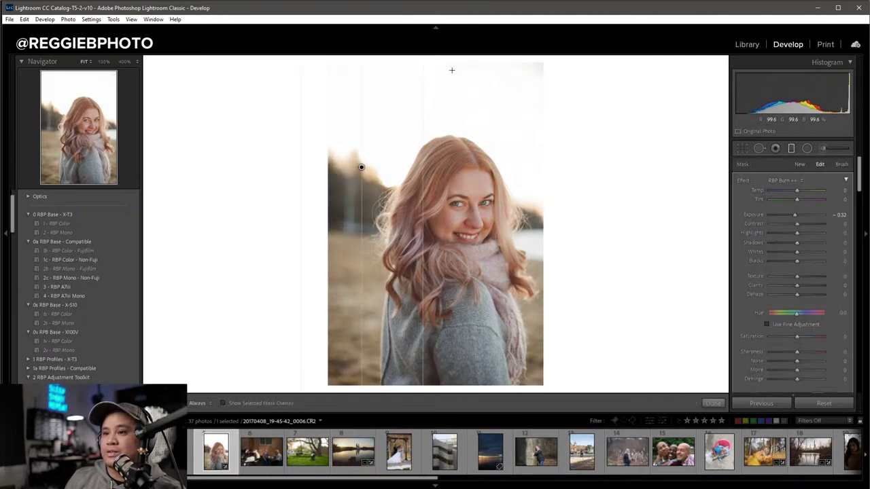
{"action": "left_click_drag", "start_coordinate": [450, 70], "coordinate": [450, 160]}
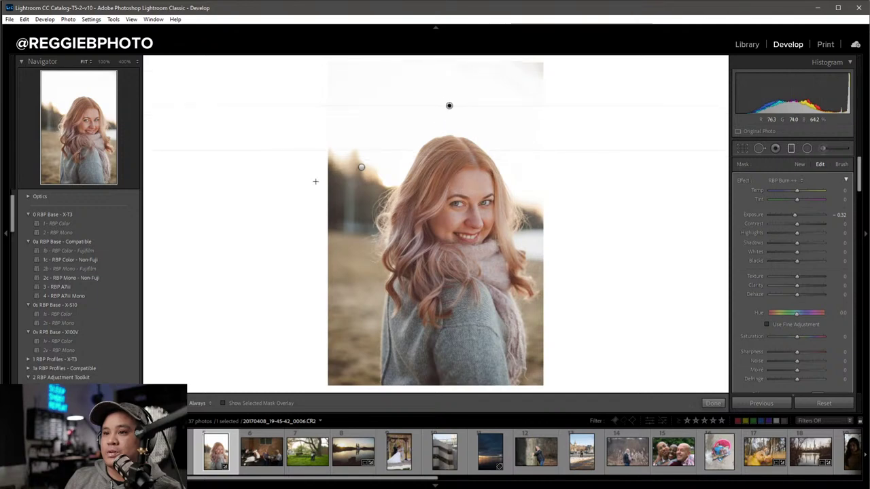
{"action": "left_click_drag", "start_coordinate": [309, 185], "coordinate": [391, 186]}
{"action": "left_click_drag", "start_coordinate": [434, 78], "coordinate": [434, 163]}
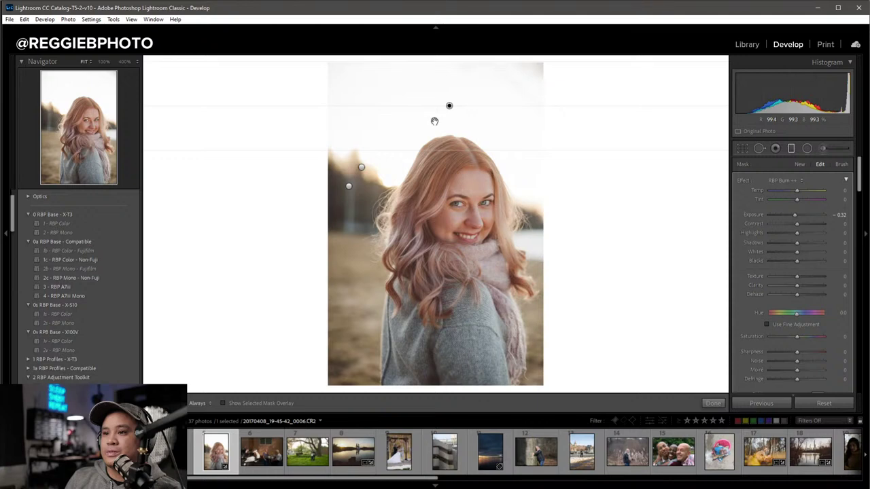
{"action": "left_click_drag", "start_coordinate": [602, 209], "coordinate": [460, 209]}
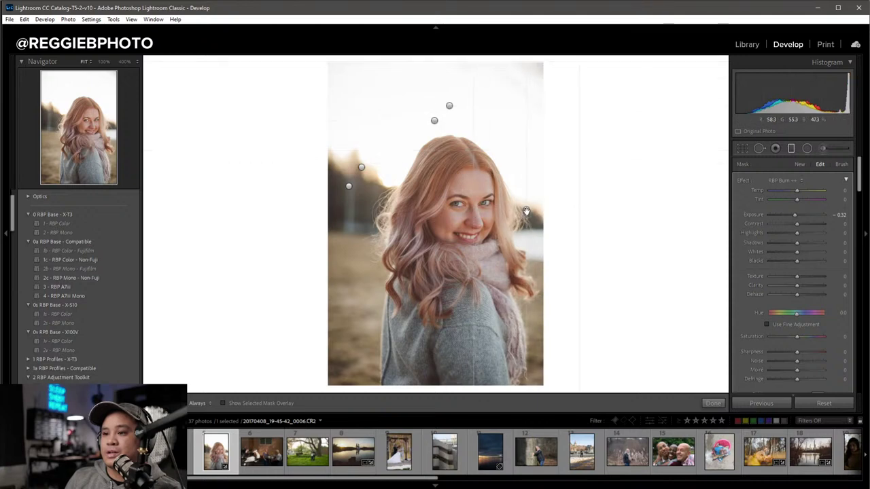
{"action": "scroll", "coordinate": [60, 322], "scroll_direction": "down", "scroll_amount": 3}
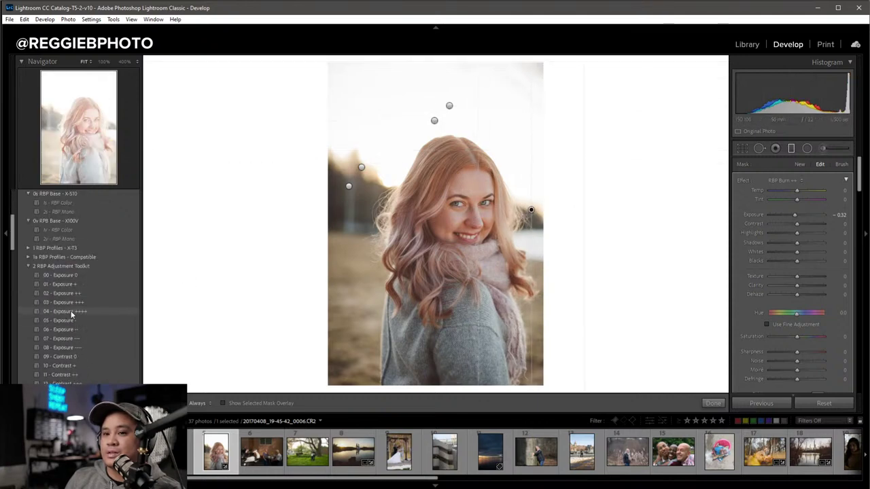
{"action": "scroll", "coordinate": [70, 310], "scroll_direction": "down", "scroll_amount": 5}
{"action": "scroll", "coordinate": [72, 310], "scroll_direction": "down", "scroll_amount": 5}
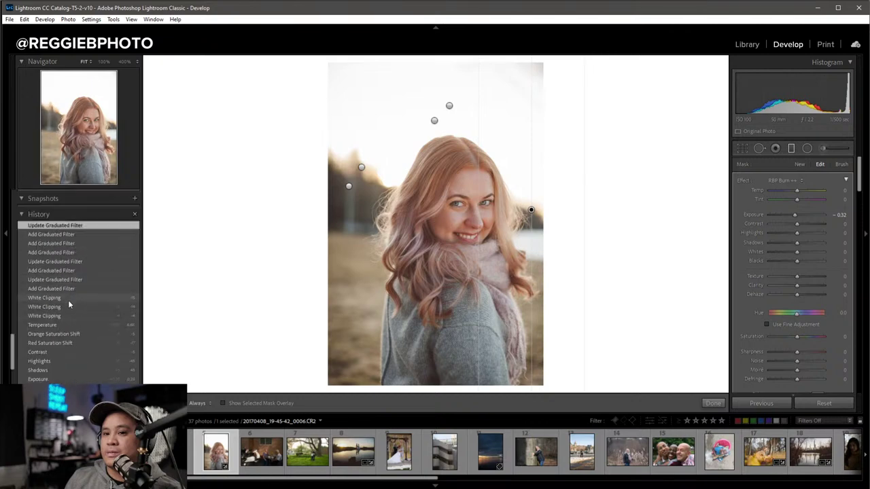
Compare History before the burns, keep them, then set Exposure +0.30 and Contrast 0.
{"action": "left_click", "coordinate": [70, 296]}
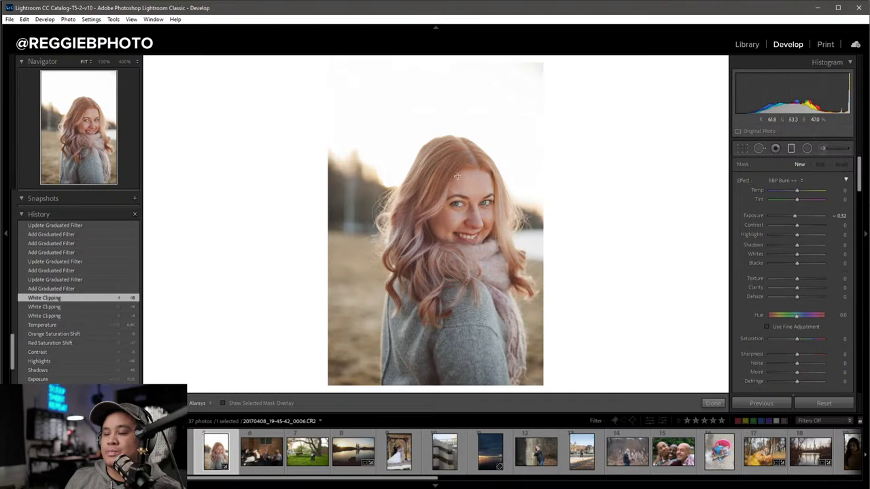
{"action": "left_click", "coordinate": [79, 225]}
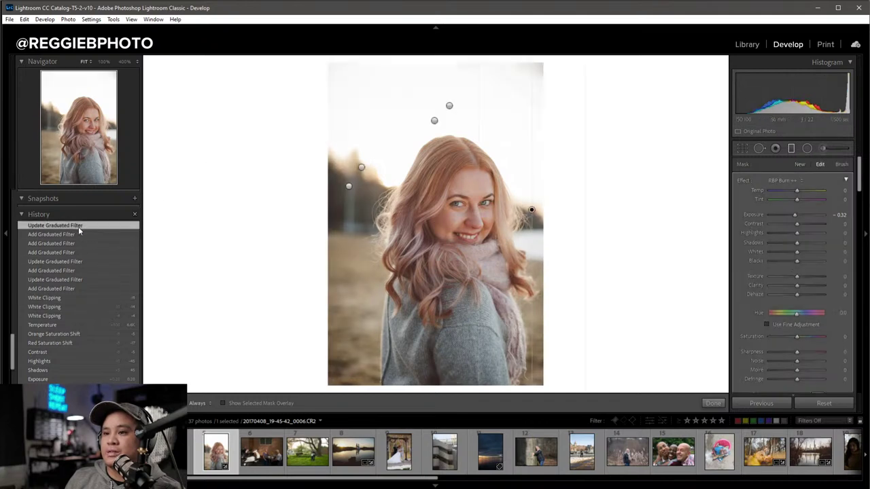
{"action": "left_click", "coordinate": [702, 403]}
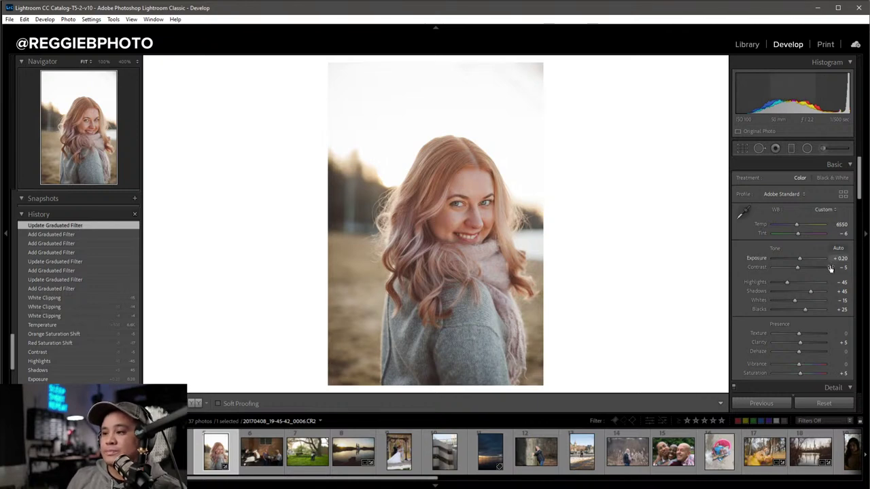
{"action": "left_click_drag", "start_coordinate": [799, 259], "coordinate": [799, 265]}
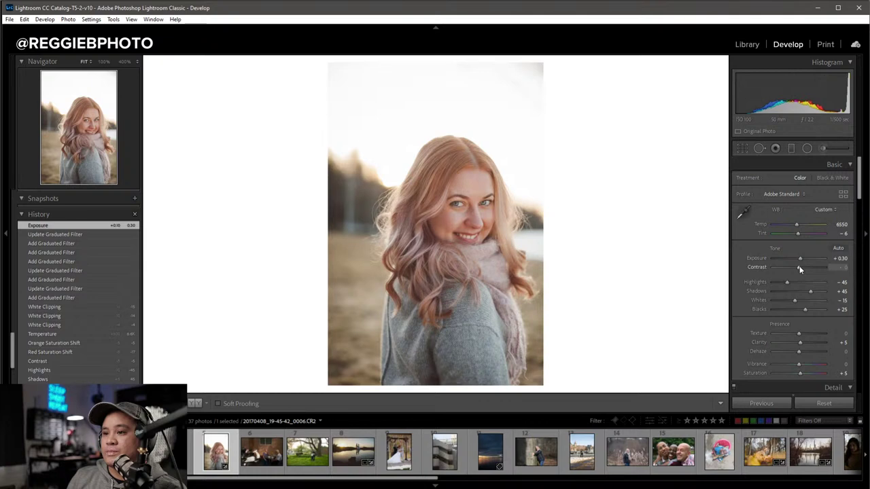
{"action": "double_click", "coordinate": [799, 265]}
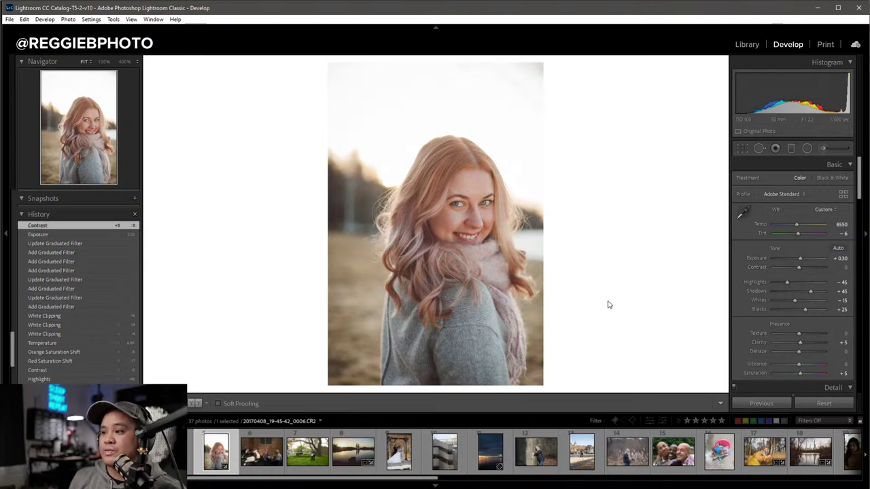
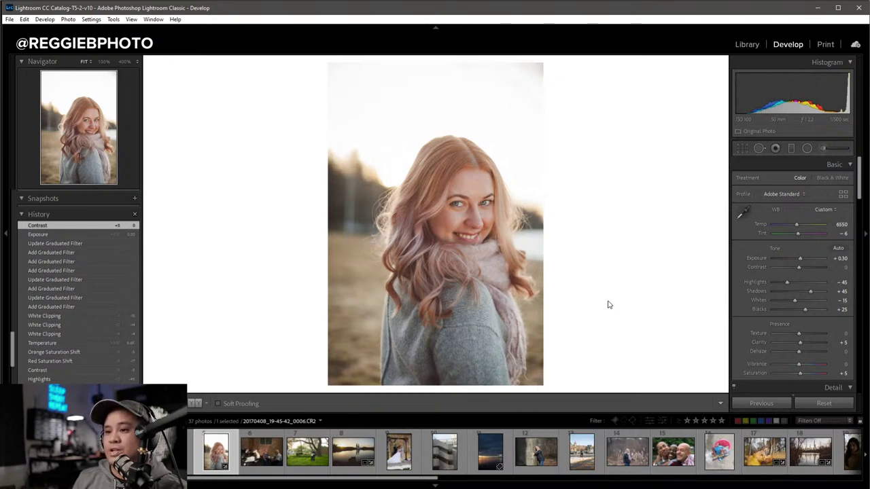
Open the scooter photo in Develop after briefly viewing the next photo.
{"action": "left_click", "coordinate": [270, 468]}
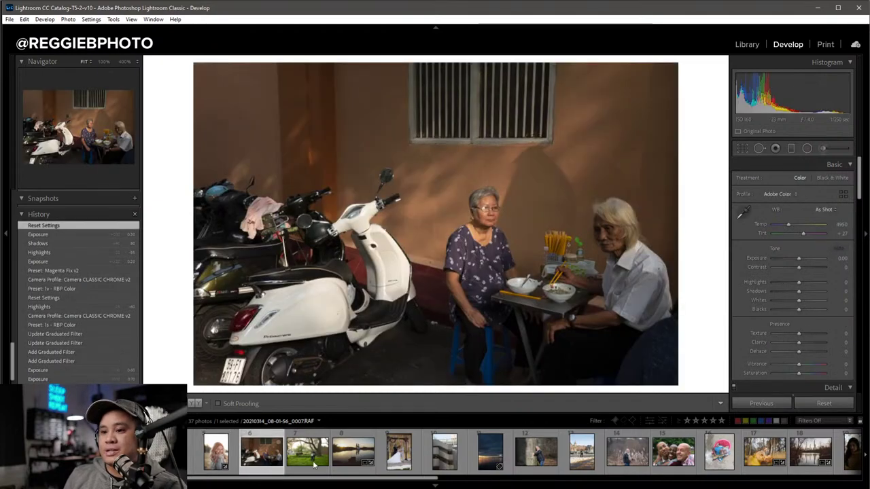
{"action": "key", "text": "Right"}
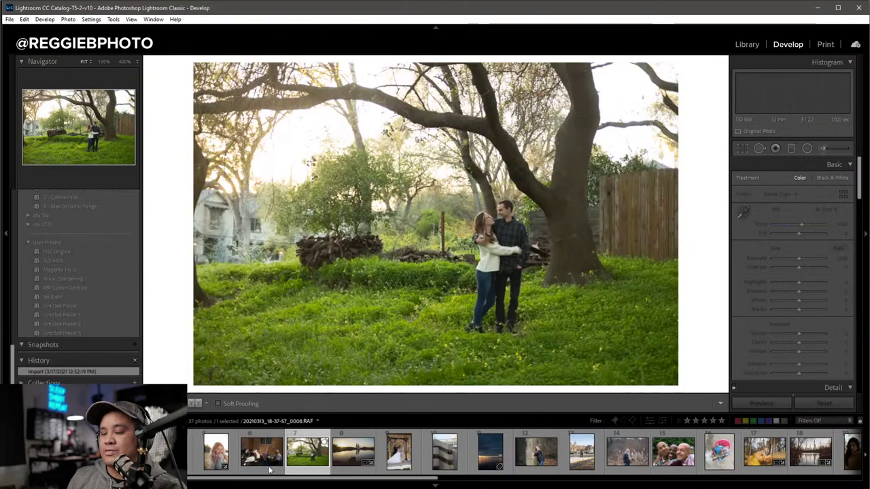
{"action": "left_click", "coordinate": [270, 469]}
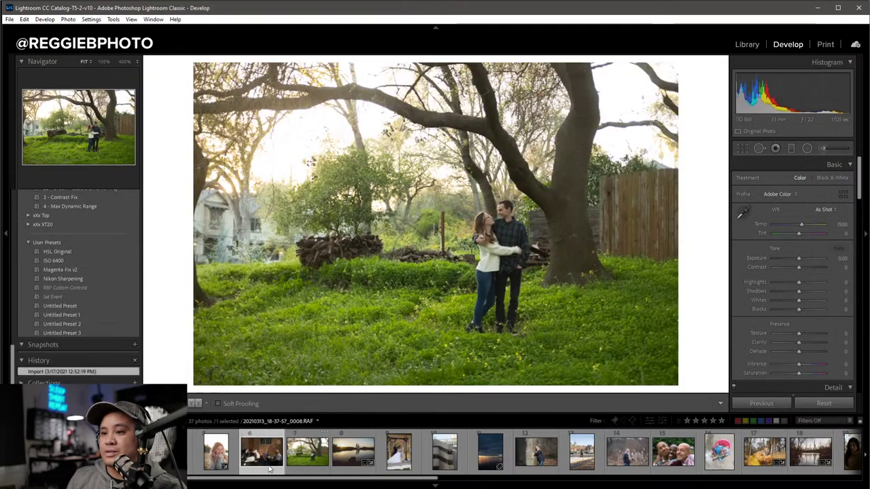
{"action": "scroll", "coordinate": [102, 281], "scroll_direction": "up", "scroll_amount": 3}
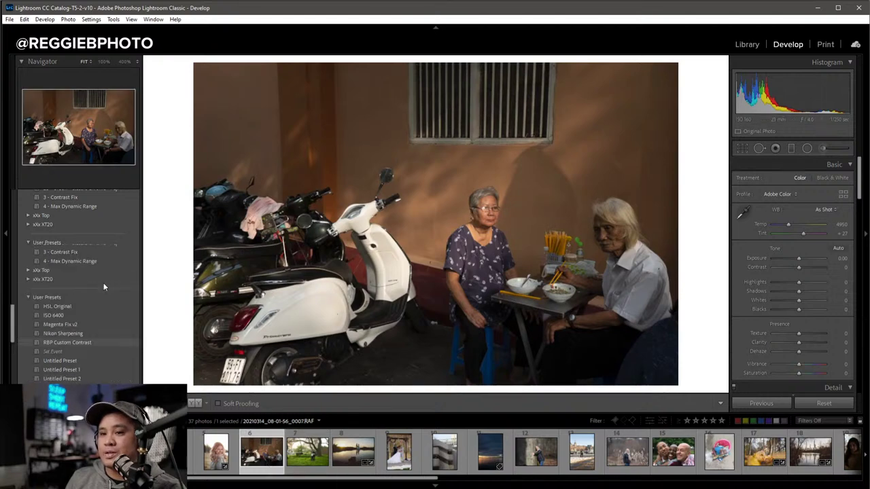
{"action": "scroll", "coordinate": [102, 281], "scroll_direction": "up", "scroll_amount": 5}
{"action": "scroll", "coordinate": [102, 281], "scroll_direction": "up", "scroll_amount": 5}
{"action": "scroll", "coordinate": [102, 281], "scroll_direction": "up", "scroll_amount": 3}
{"action": "scroll", "coordinate": [103, 285], "scroll_direction": "up", "scroll_amount": 3}
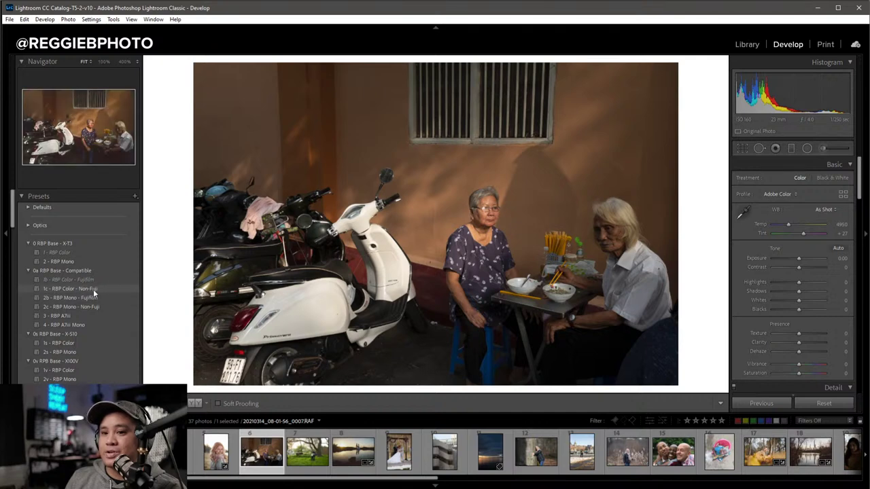
Cycle the info overlay to show the photo's camera and exposure details.
{"action": "key", "text": "i"}
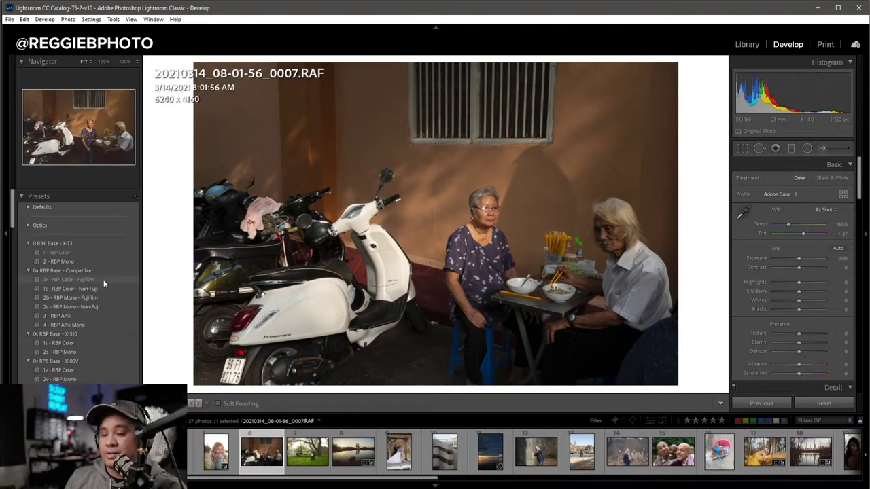
{"action": "key", "text": "i"}
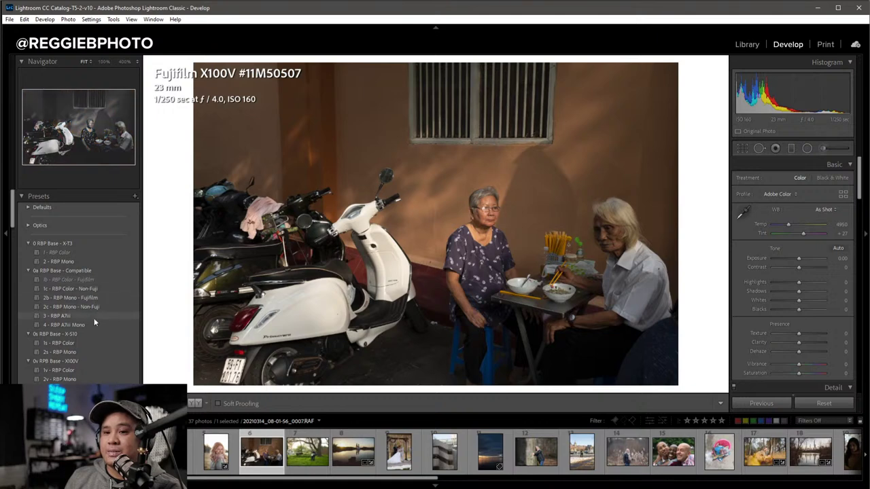
{"action": "scroll", "coordinate": [85, 341], "scroll_direction": "down", "scroll_amount": 2}
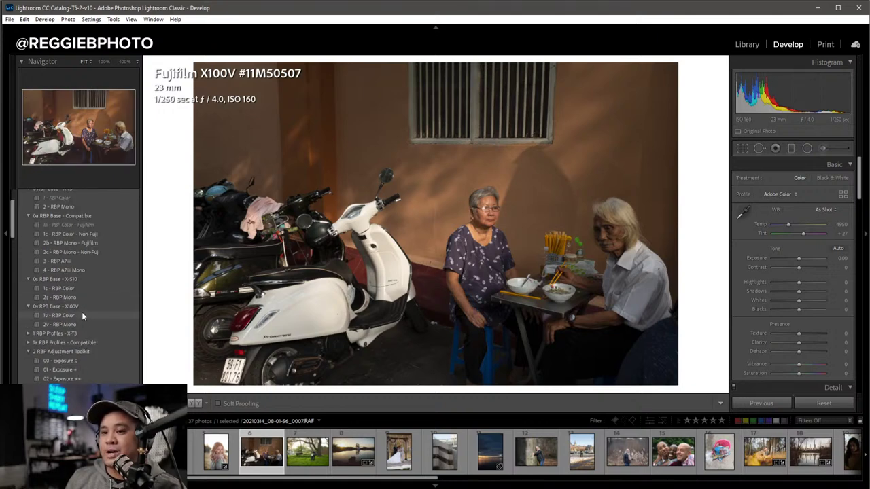
Apply the 1v - RBP Color and Magenta Fix v2 presets.
{"action": "left_click", "coordinate": [82, 313]}
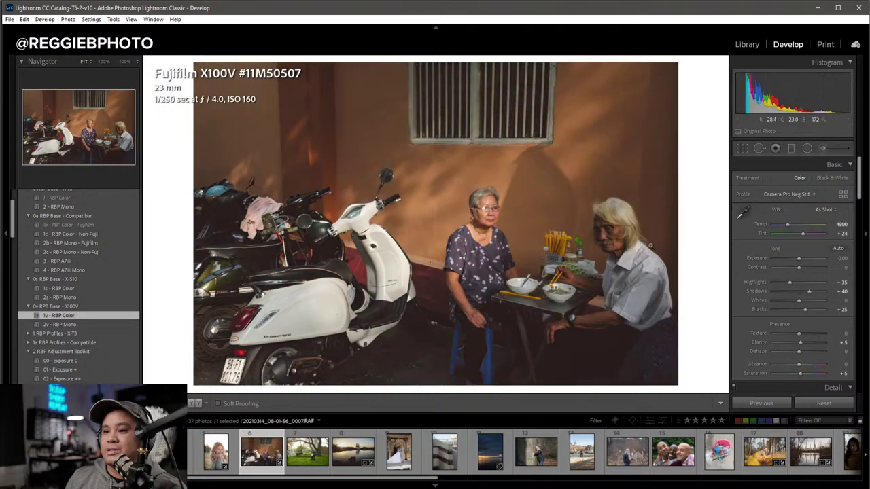
{"action": "scroll", "coordinate": [115, 314], "scroll_direction": "down", "scroll_amount": 5}
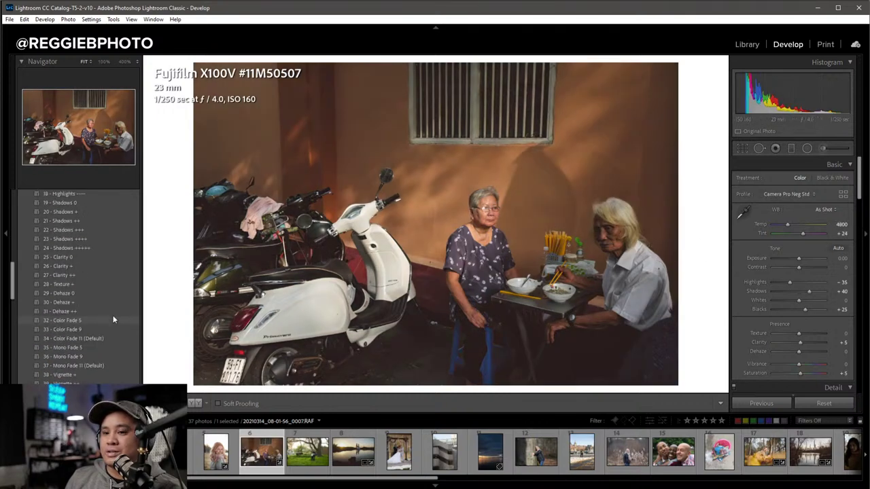
{"action": "scroll", "coordinate": [112, 305], "scroll_direction": "down", "scroll_amount": 5}
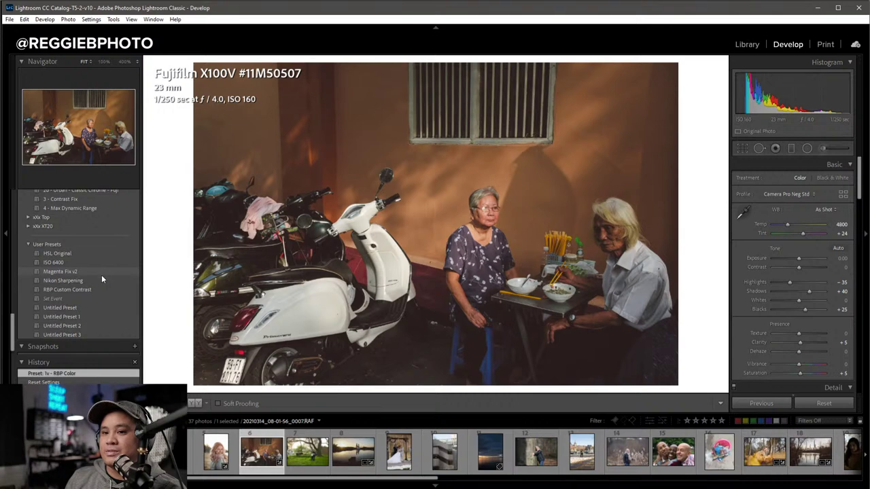
{"action": "left_click", "coordinate": [101, 275]}
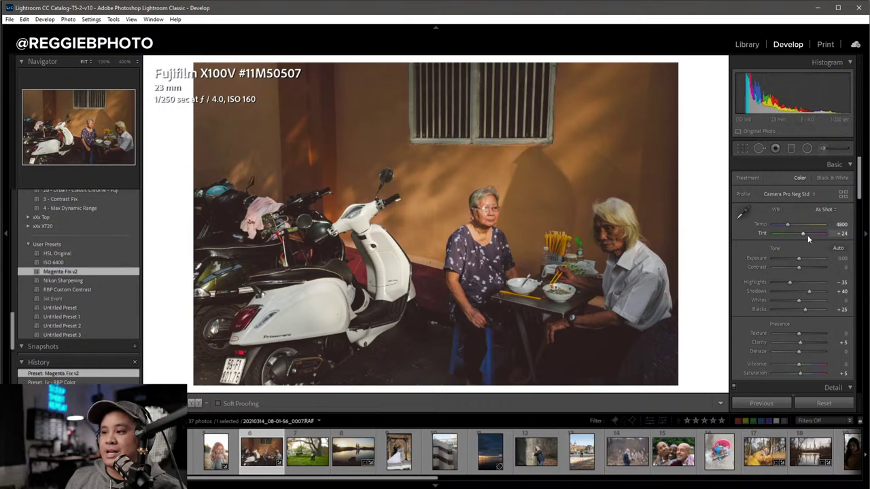
Set Tint to +25, Exposure to +0.30 and Highlights to -55.
{"action": "left_click", "coordinate": [841, 233]}
{"action": "type", "text": "25"}
{"action": "key", "text": "Return"}
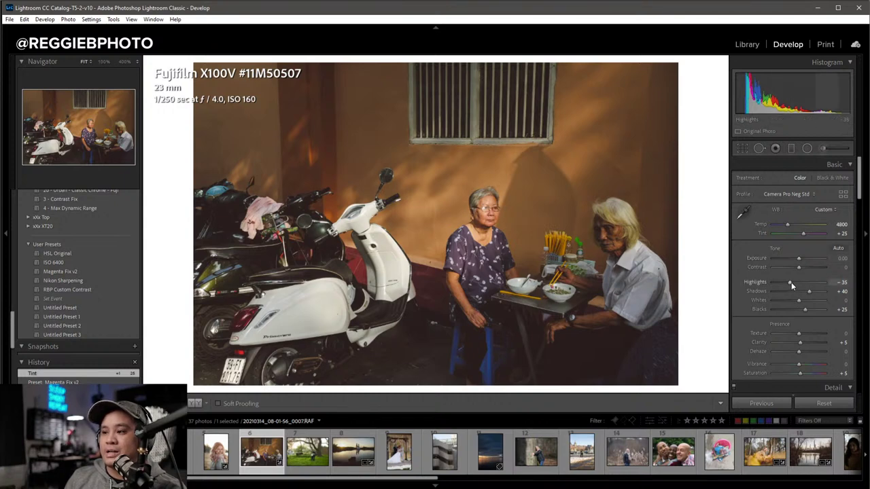
{"action": "scroll", "coordinate": [791, 282], "scroll_direction": "down", "scroll_amount": 2}
{"action": "scroll", "coordinate": [798, 257], "scroll_direction": "up", "scroll_amount": 2}
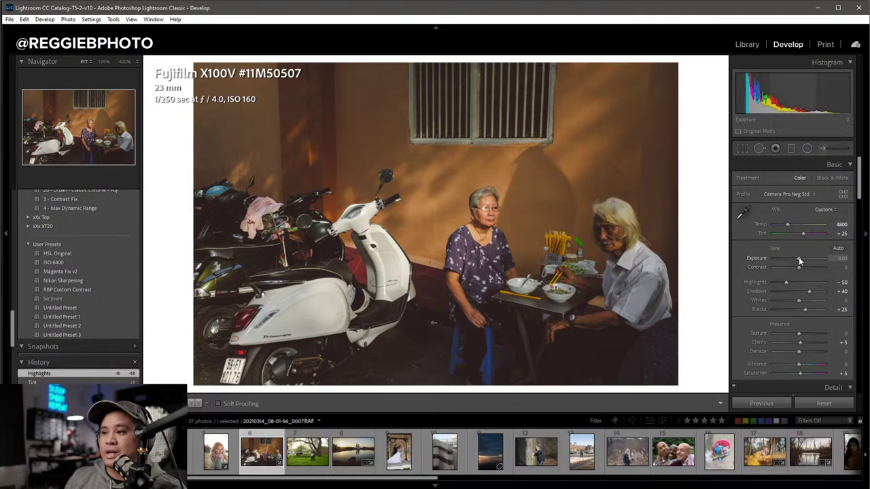
{"action": "scroll", "coordinate": [798, 257], "scroll_direction": "up", "scroll_amount": 2}
{"action": "scroll", "coordinate": [798, 257], "scroll_direction": "up", "scroll_amount": 1}
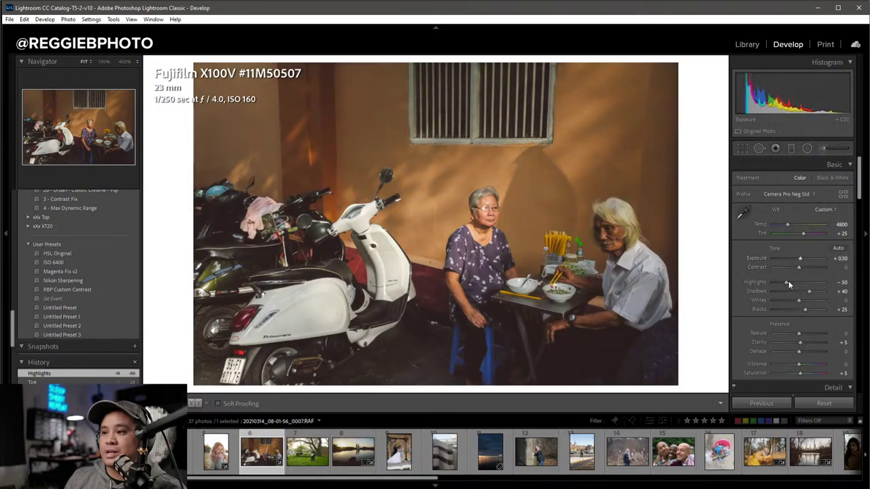
{"action": "scroll", "coordinate": [788, 281], "scroll_direction": "down", "scroll_amount": 1}
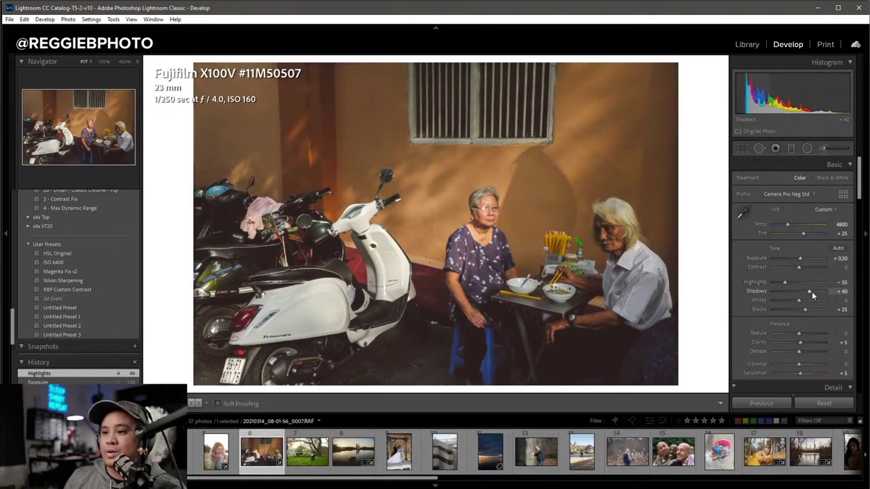
{"action": "left_click", "coordinate": [790, 148]}
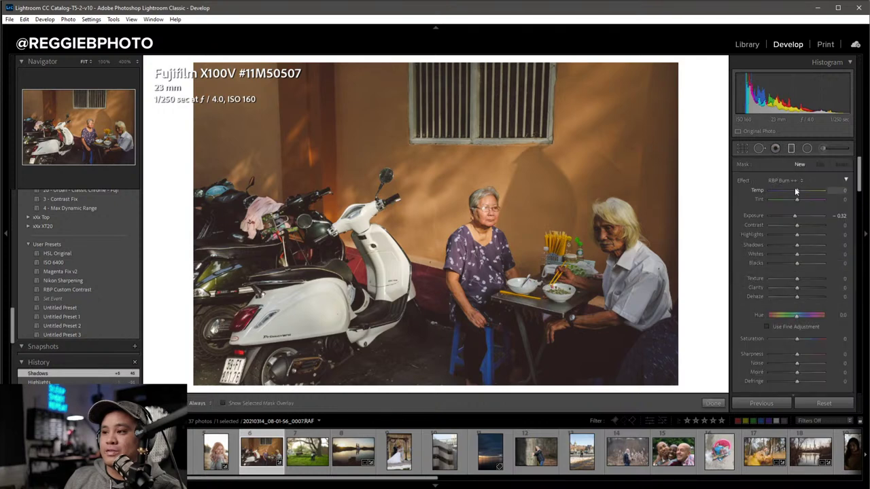
Add an RBP Dodge + graduated filter across the lower photo.
{"action": "left_click", "coordinate": [785, 180]}
{"action": "left_click", "coordinate": [743, 409]}
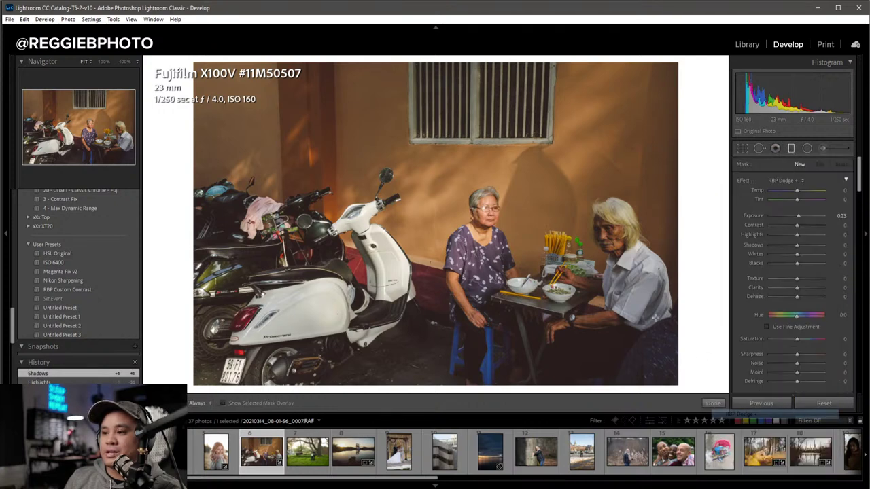
{"action": "left_click_drag", "start_coordinate": [656, 318], "coordinate": [554, 251]}
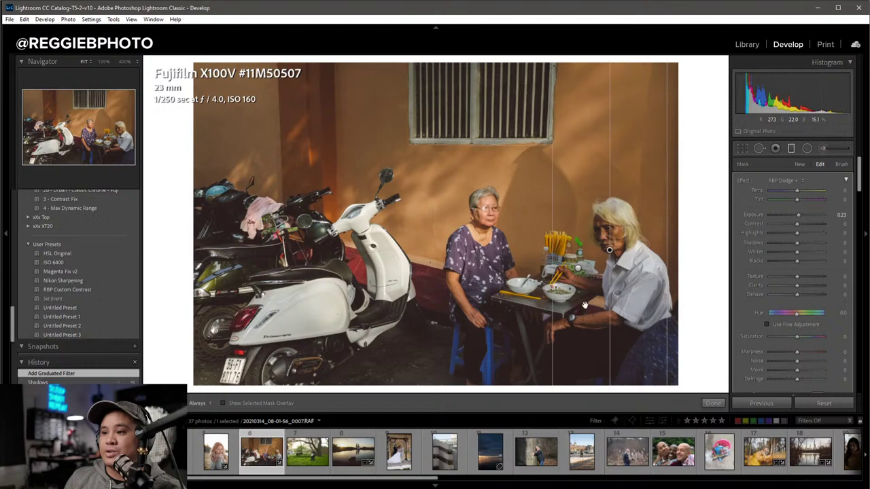
{"action": "left_click_drag", "start_coordinate": [584, 305], "coordinate": [573, 239]}
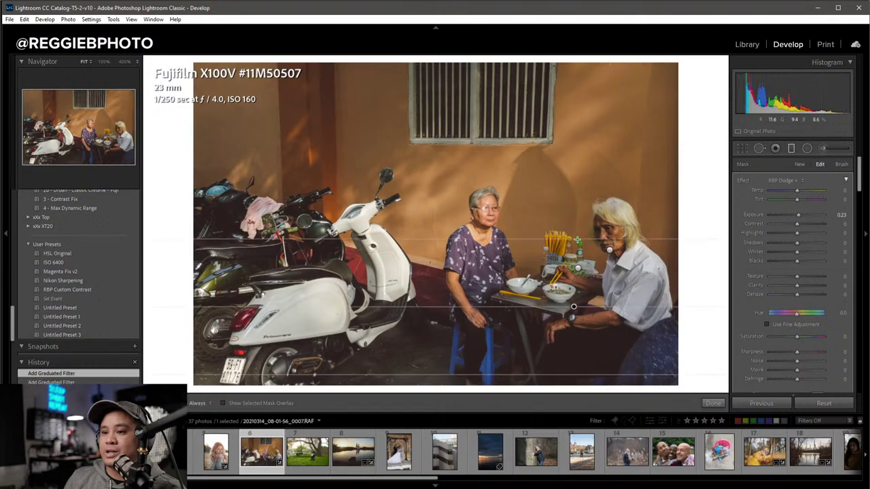
Add an RBP Burn ++ graduated filter darkening the top of the photo.
{"action": "left_click", "coordinate": [799, 164]}
{"action": "left_click", "coordinate": [785, 180]}
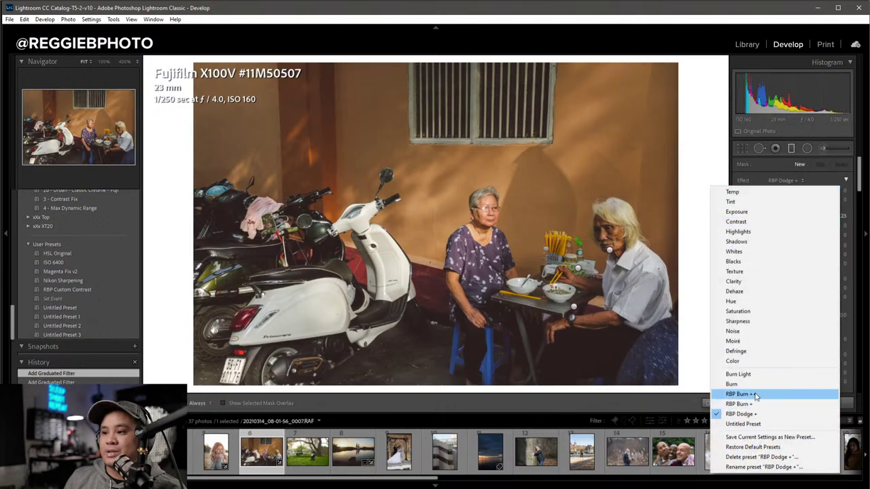
{"action": "left_click", "coordinate": [774, 392]}
{"action": "left_click_drag", "start_coordinate": [272, 284], "coordinate": [483, 283]}
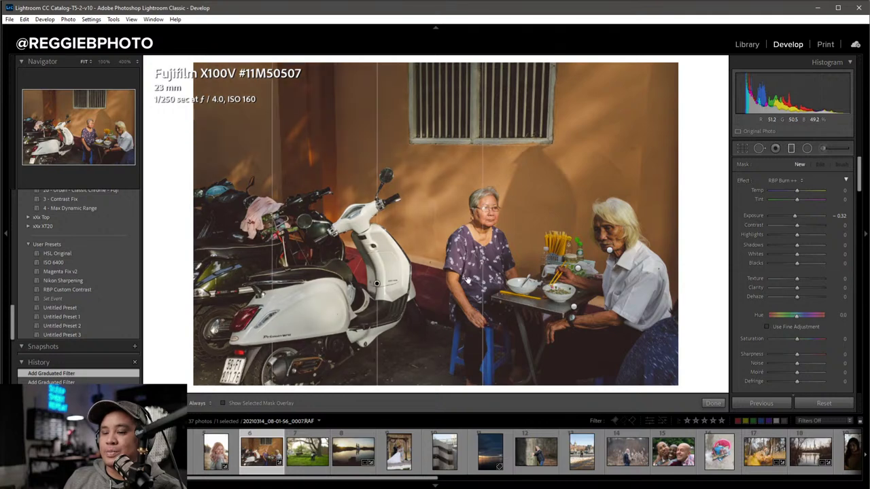
{"action": "mouse_move", "coordinate": [527, 128]}
{"action": "left_mouse_down"}
{"action": "mouse_move", "coordinate": [517, 229]}
{"action": "mouse_move", "coordinate": [527, 198]}
{"action": "mouse_move", "coordinate": [524, 157]}
{"action": "left_mouse_up"}
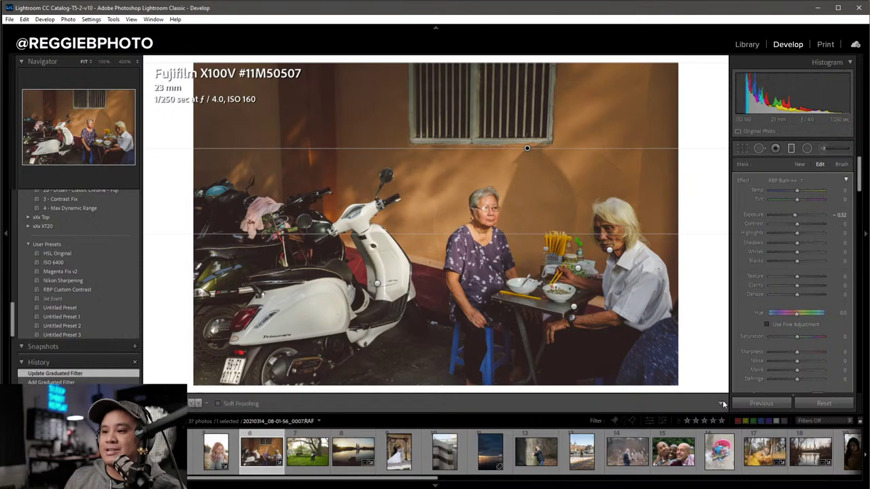
{"action": "left_click", "coordinate": [719, 402]}
Paint a burn brush stroke and set its Exposure to -0.22.
{"action": "left_click", "coordinate": [809, 149]}
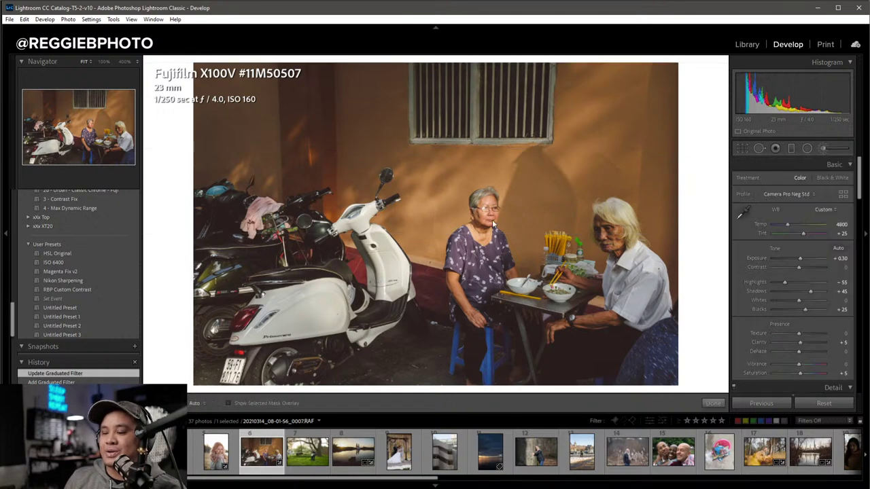
{"action": "key", "text": "h"}
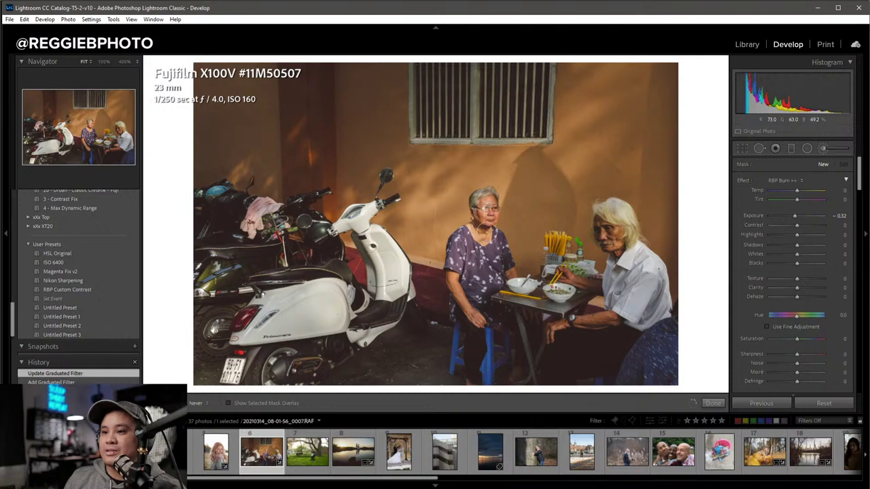
{"action": "key", "text": "h"}
{"action": "left_click", "coordinate": [711, 265]}
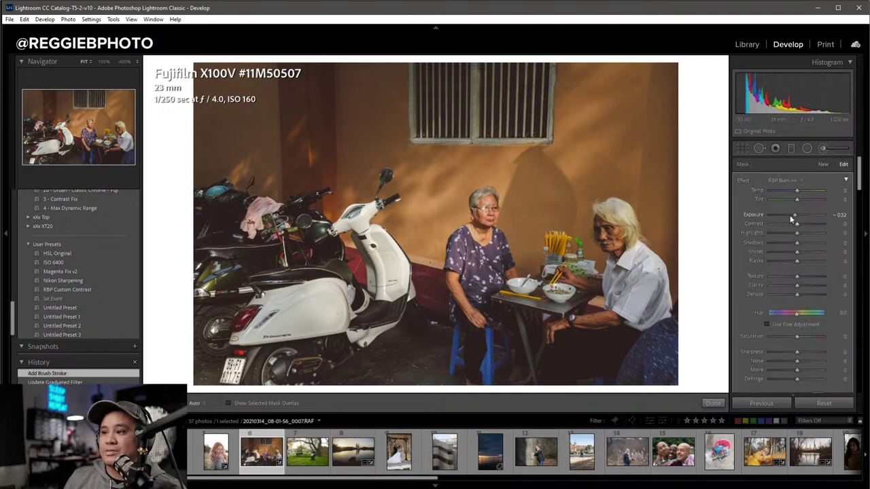
{"action": "left_click_drag", "start_coordinate": [792, 215], "coordinate": [795, 216]}
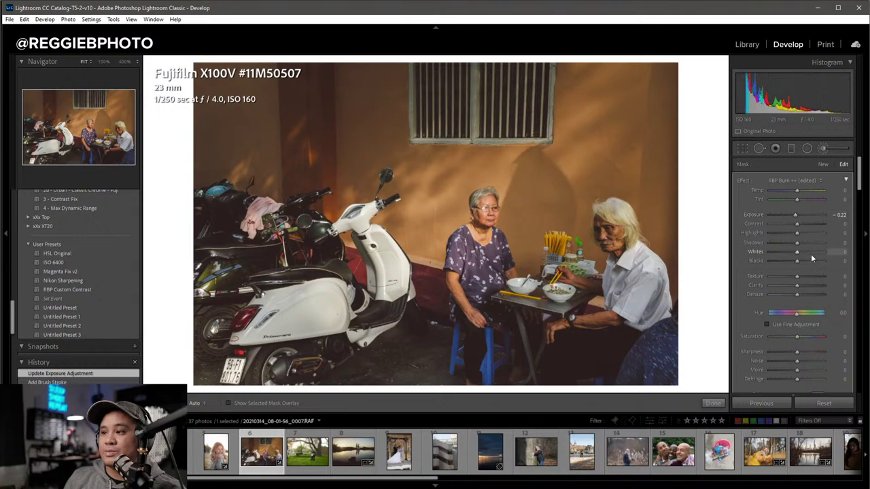
{"action": "left_click", "coordinate": [710, 402]}
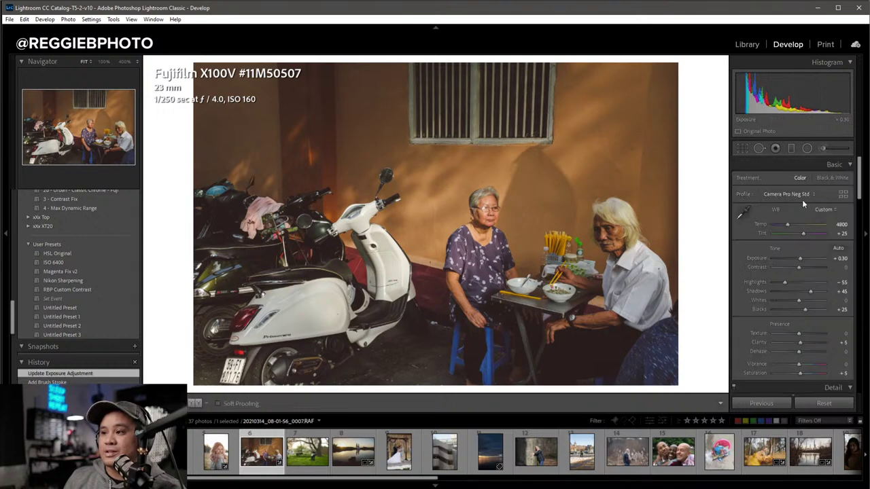
Switch to the Camera CLASSIC CHROME v2 profile, Exposure +0.40, Shadows +55, and apply Color Fade 9.
{"action": "left_click", "coordinate": [801, 194]}
{"action": "left_click", "coordinate": [789, 249]}
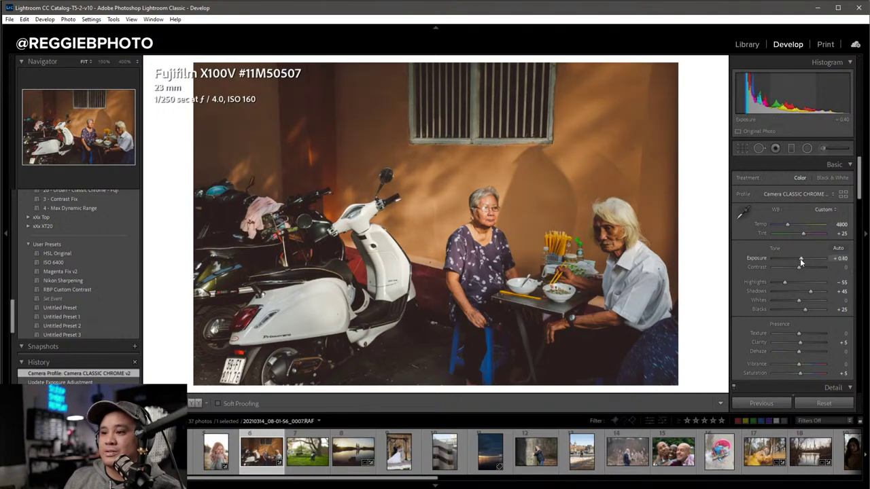
{"action": "left_click_drag", "start_coordinate": [800, 258], "coordinate": [800, 259]}
{"action": "left_click_drag", "start_coordinate": [809, 290], "coordinate": [812, 291]}
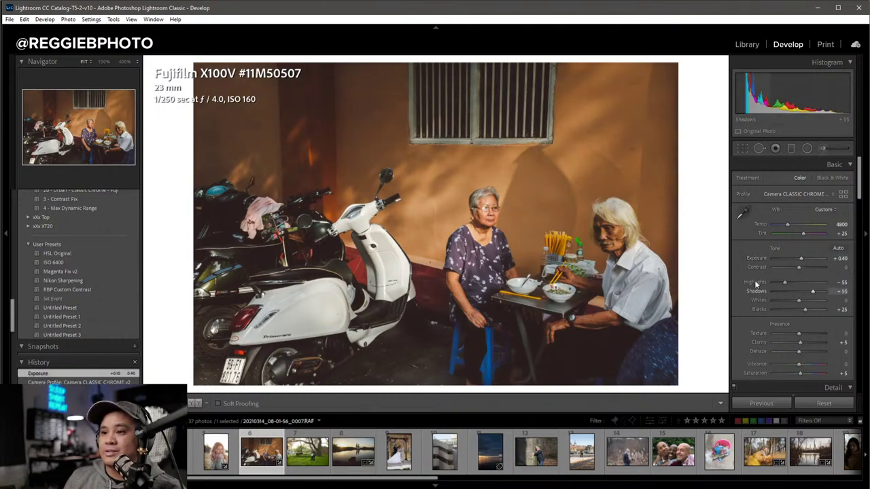
{"action": "scroll", "coordinate": [83, 257], "scroll_direction": "up", "scroll_amount": 5}
{"action": "left_click", "coordinate": [89, 280]}
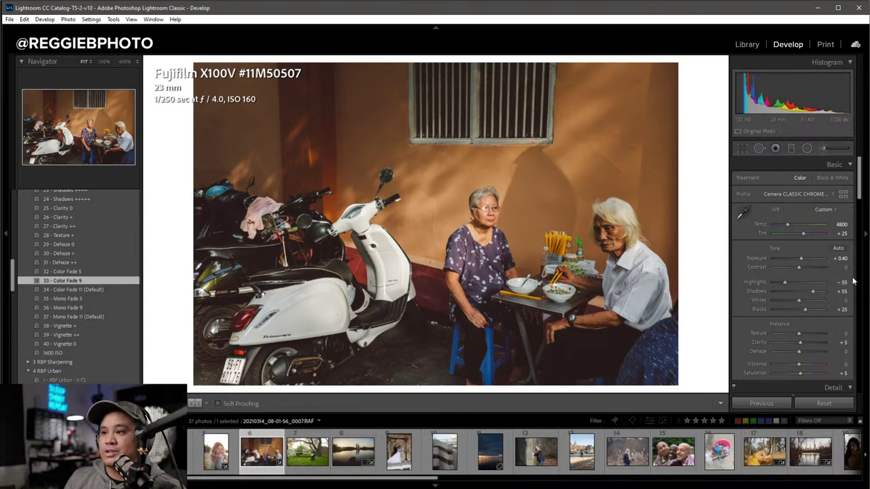
Apply the Level upright correction after trying Vertical and Auto.
{"action": "scroll", "coordinate": [807, 267], "scroll_direction": "down", "scroll_amount": 3}
{"action": "scroll", "coordinate": [807, 267], "scroll_direction": "down", "scroll_amount": 3}
{"action": "scroll", "coordinate": [807, 268], "scroll_direction": "down", "scroll_amount": 3}
{"action": "scroll", "coordinate": [807, 267], "scroll_direction": "down", "scroll_amount": 3}
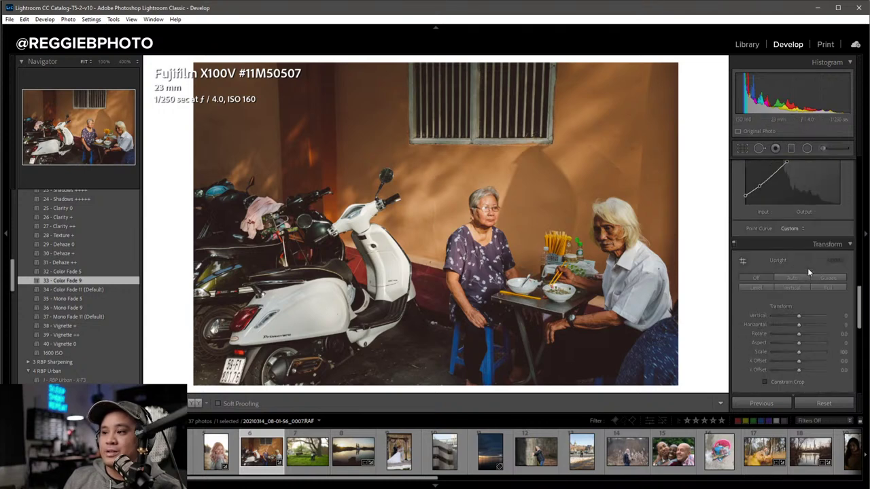
{"action": "left_click", "coordinate": [786, 289]}
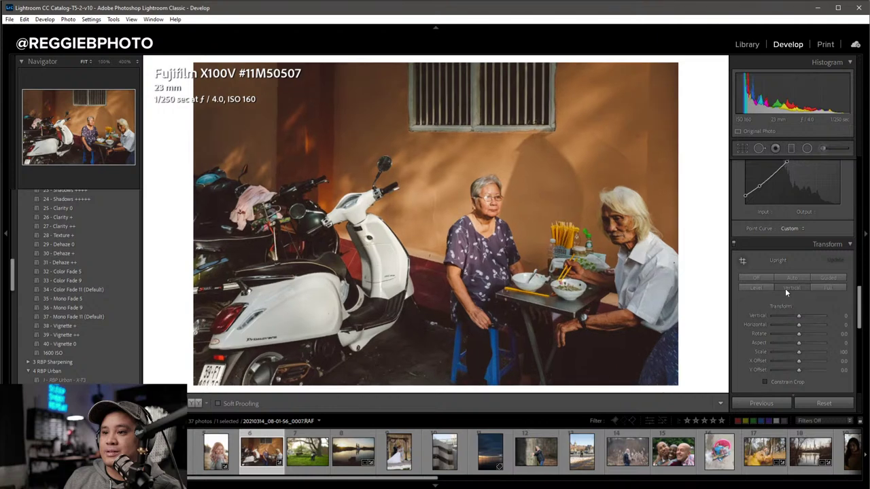
{"action": "left_click", "coordinate": [781, 279]}
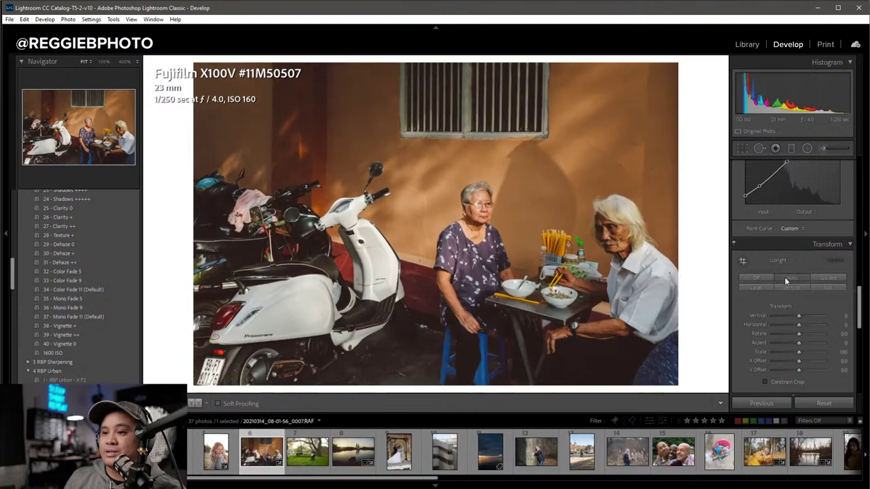
{"action": "left_click", "coordinate": [764, 289]}
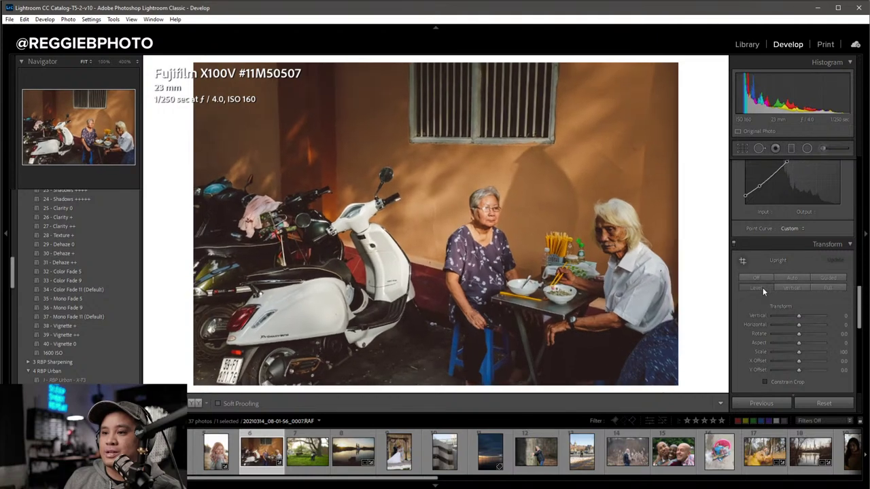
{"action": "scroll", "coordinate": [774, 239], "scroll_direction": "down", "scroll_amount": 5}
{"action": "scroll", "coordinate": [774, 239], "scroll_direction": "up", "scroll_amount": 10}
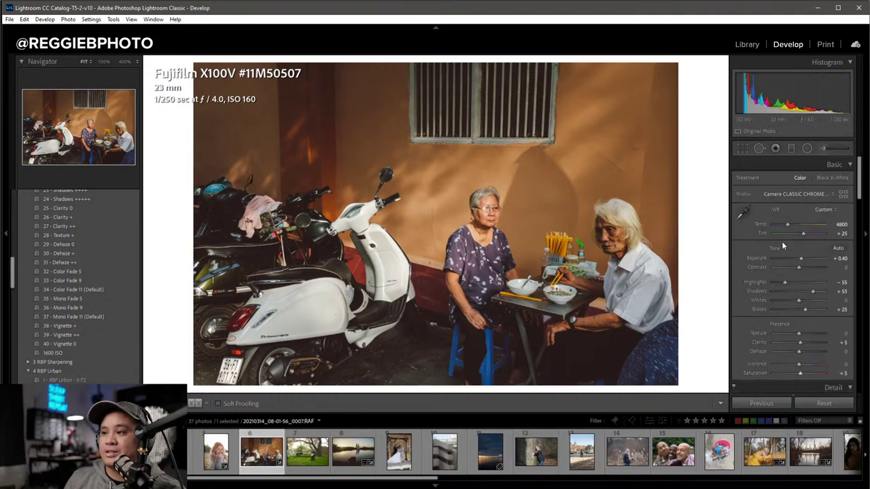
Brush RBP Burn ++ over the woman's face and arm, at Exposure -0.22 and Highlights -5.
{"action": "left_click", "coordinate": [823, 149]}
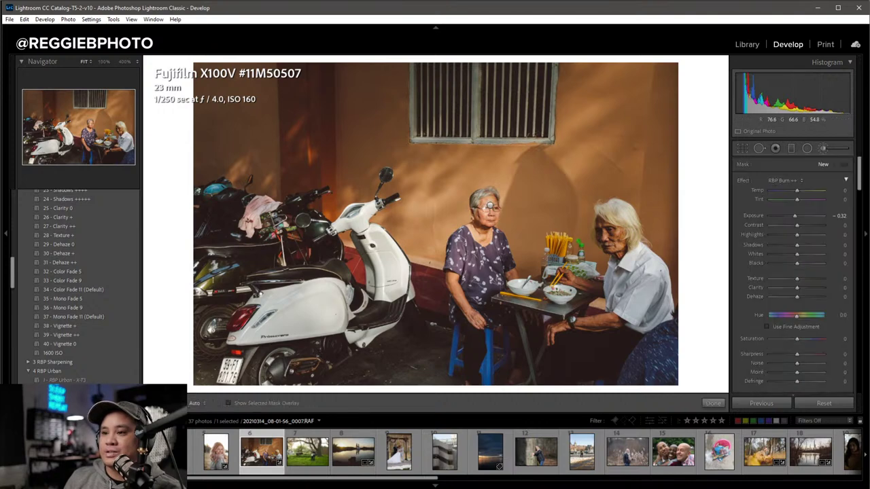
{"action": "left_click_drag", "start_coordinate": [483, 197], "coordinate": [490, 206]}
{"action": "mouse_move", "coordinate": [483, 207]}
{"action": "left_mouse_down"}
{"action": "mouse_move", "coordinate": [460, 280]}
{"action": "mouse_move", "coordinate": [473, 306]}
{"action": "mouse_move", "coordinate": [490, 262]}
{"action": "mouse_move", "coordinate": [475, 253]}
{"action": "left_mouse_up"}
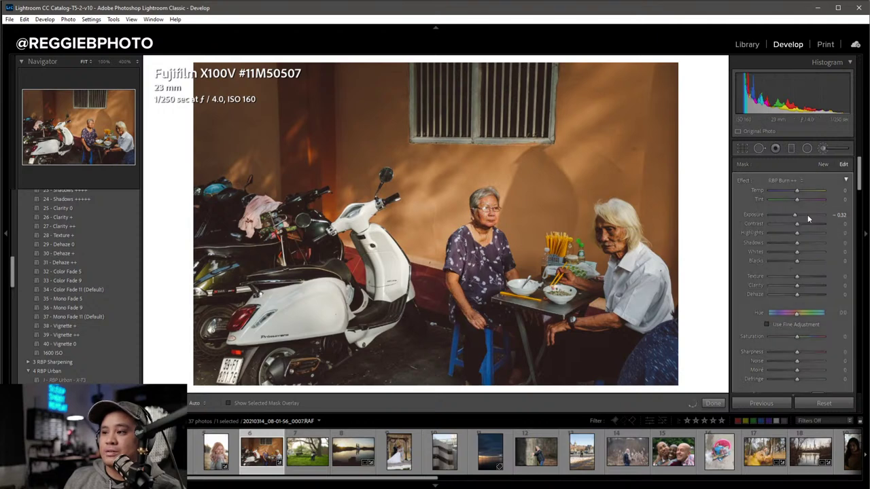
{"action": "left_click_drag", "start_coordinate": [795, 215], "coordinate": [796, 216]}
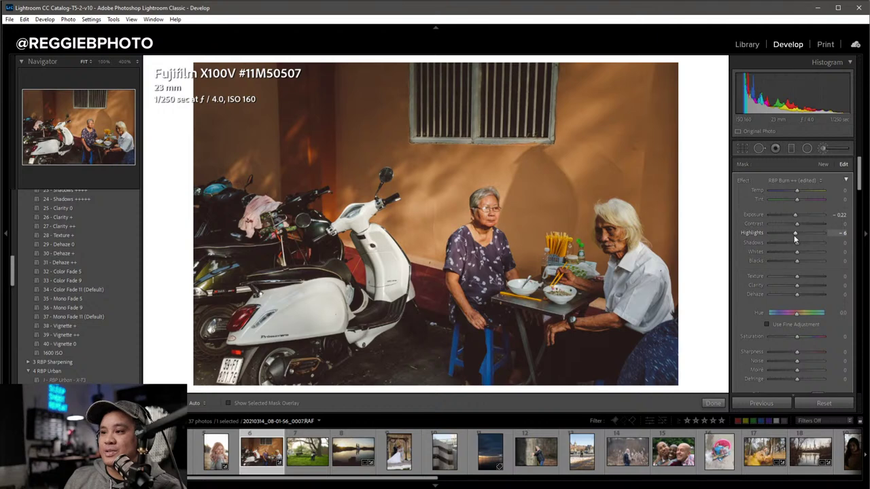
{"action": "left_click_drag", "start_coordinate": [793, 235], "coordinate": [795, 235]}
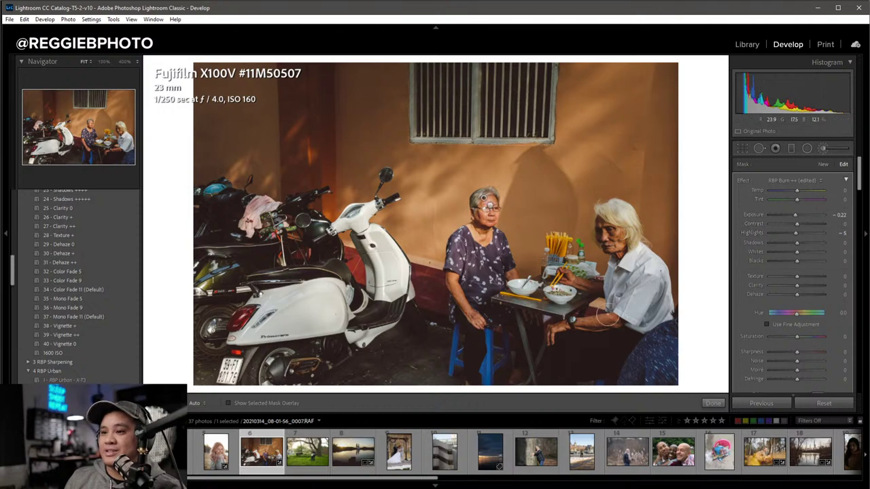
{"action": "left_click", "coordinate": [715, 403]}
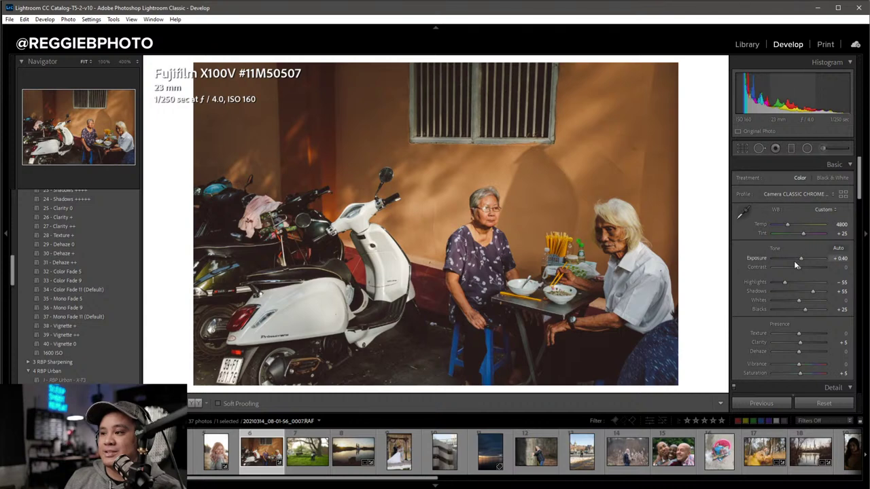
Set Exposure to +0.50, then compare with the sunset photo and return to the scooter photo.
{"action": "left_click", "coordinate": [840, 259]}
{"action": "key", "text": "Up"}
{"action": "key", "text": "Up"}
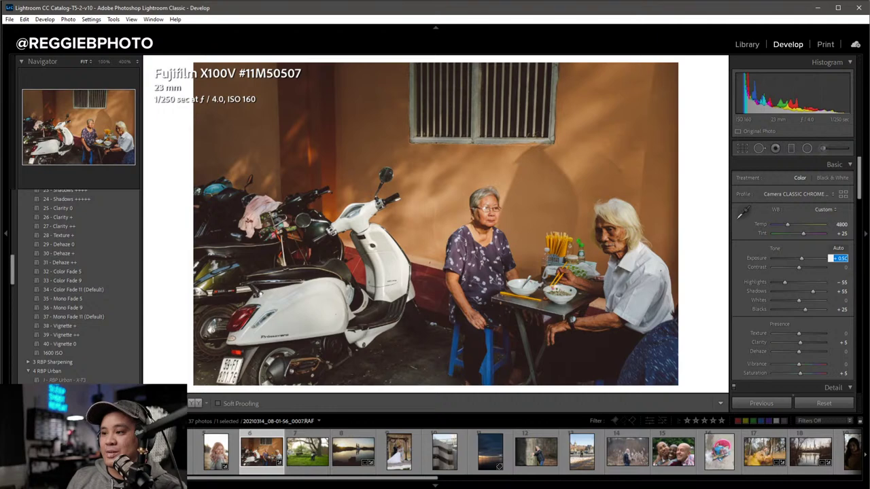
{"action": "key", "text": "Down"}
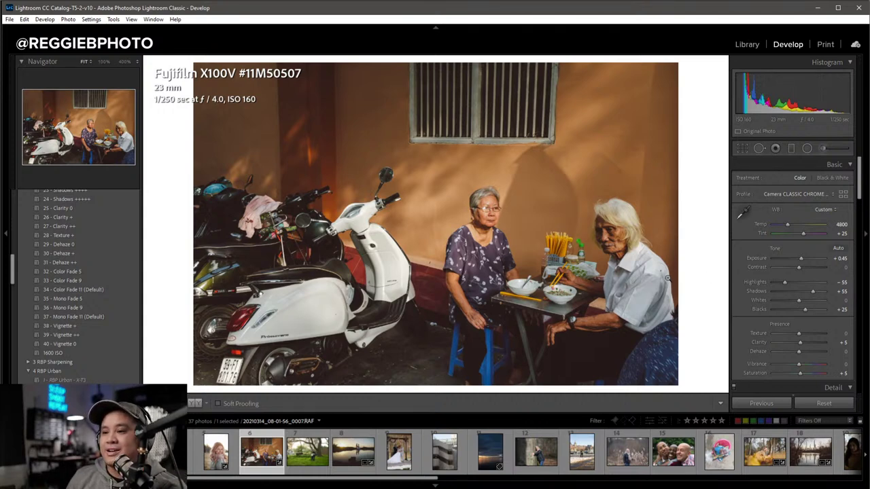
{"action": "left_click", "coordinate": [842, 259]}
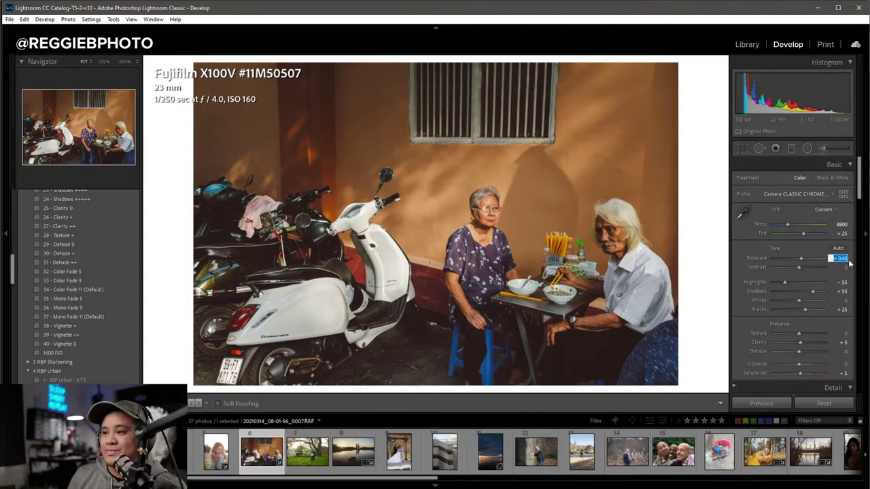
{"action": "type", "text": ".5"}
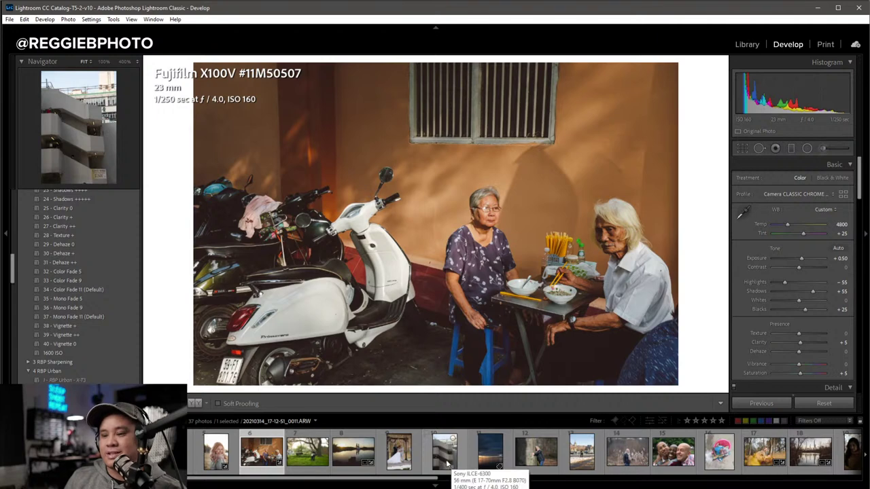
{"action": "mouse_move", "coordinate": [444, 451]}
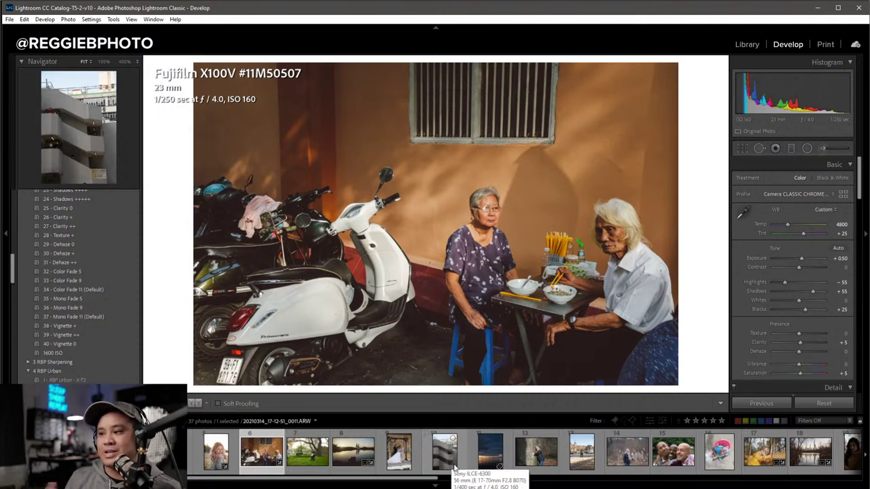
{"action": "left_click", "coordinate": [489, 451]}
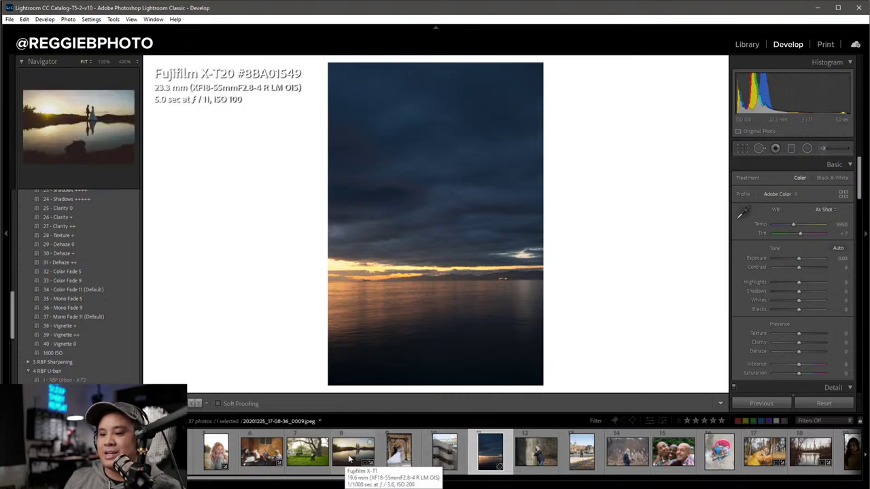
{"action": "mouse_move", "coordinate": [262, 451]}
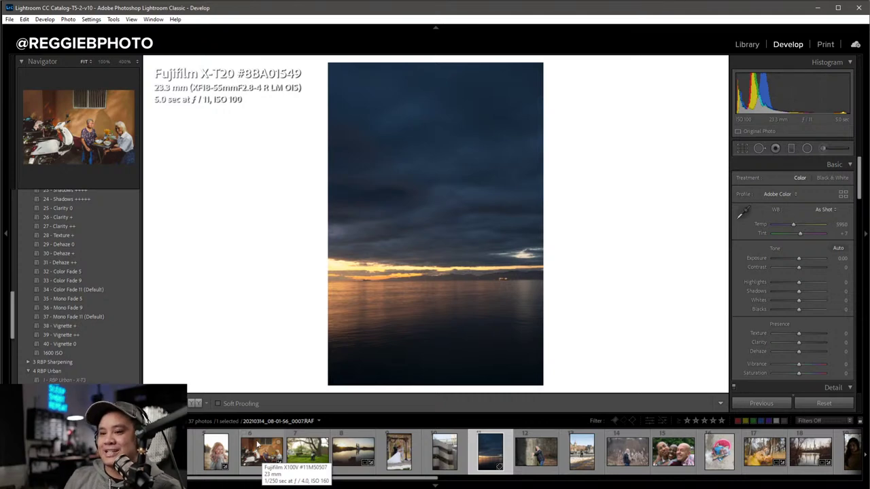
{"action": "left_click", "coordinate": [260, 452]}
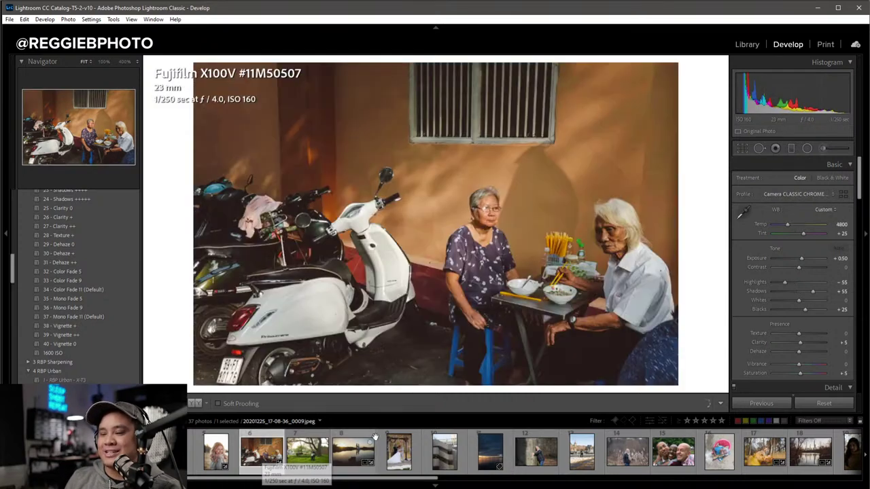
Raise Exposure to +0.60, trying then undoing Contrast -21 and Blacks -14.
{"action": "left_click_drag", "start_coordinate": [801, 259], "coordinate": [803, 260]}
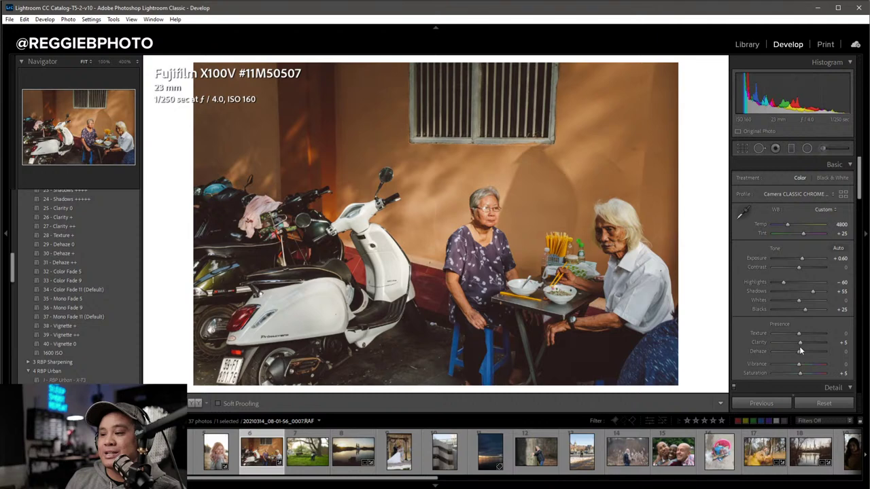
{"action": "scroll", "coordinate": [799, 346], "scroll_direction": "down", "scroll_amount": 3}
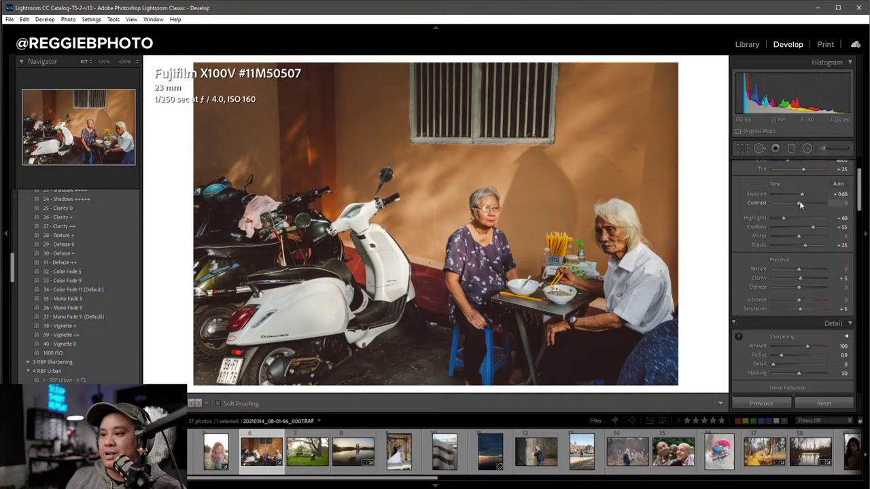
{"action": "left_click_drag", "start_coordinate": [799, 204], "coordinate": [794, 205]}
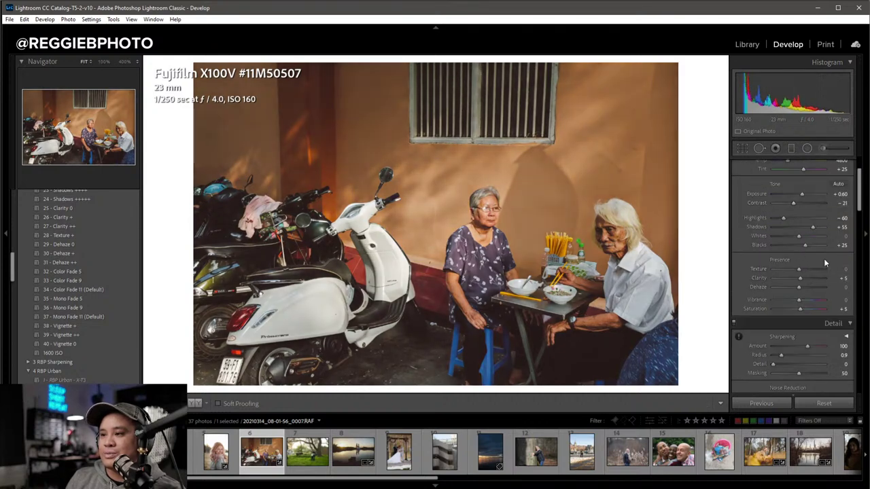
{"action": "key", "text": "ctrl+z"}
{"action": "left_click_drag", "start_coordinate": [804, 246], "coordinate": [796, 246]}
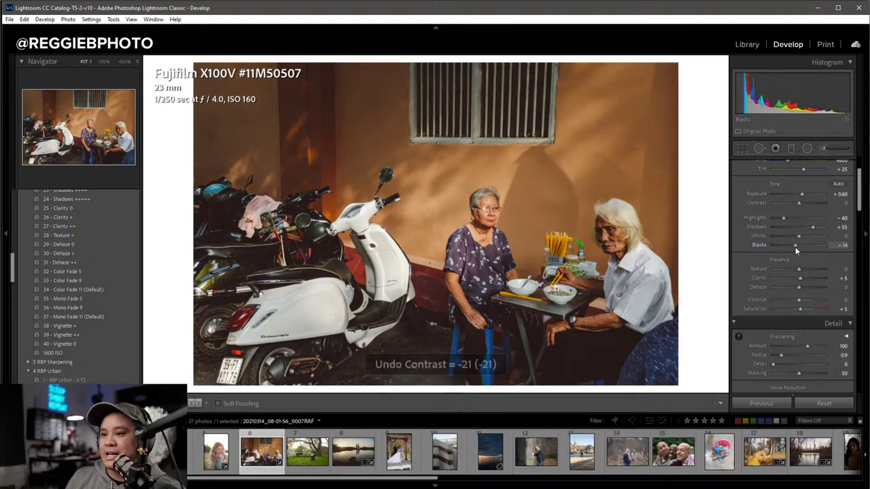
{"action": "key", "text": "ctrl+z"}
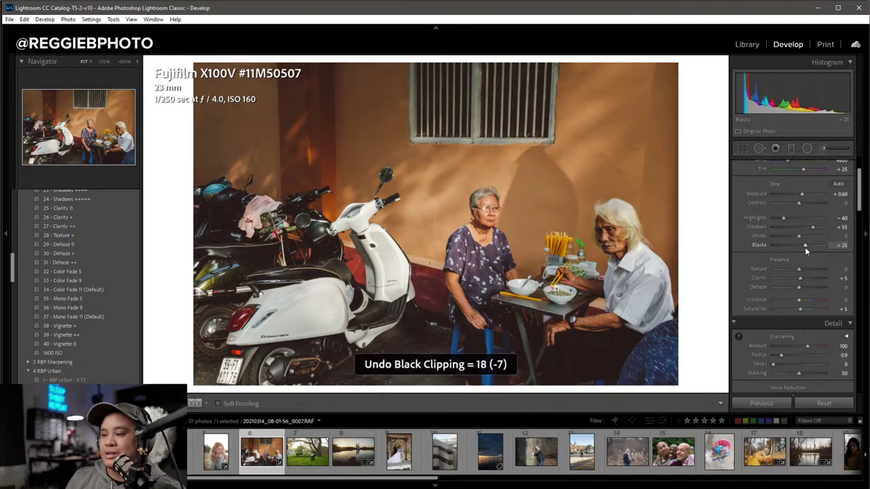
{"action": "scroll", "coordinate": [806, 300], "scroll_direction": "down", "scroll_amount": 5}
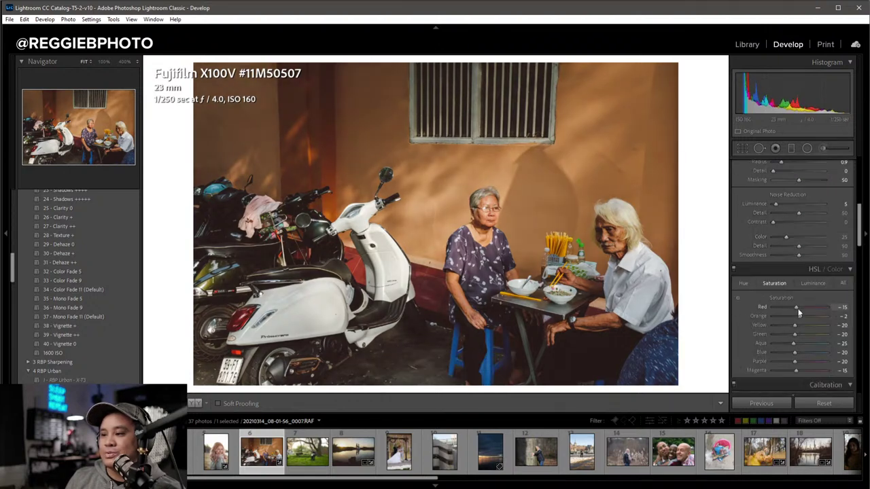
{"action": "key", "text": "ctrl+z"}
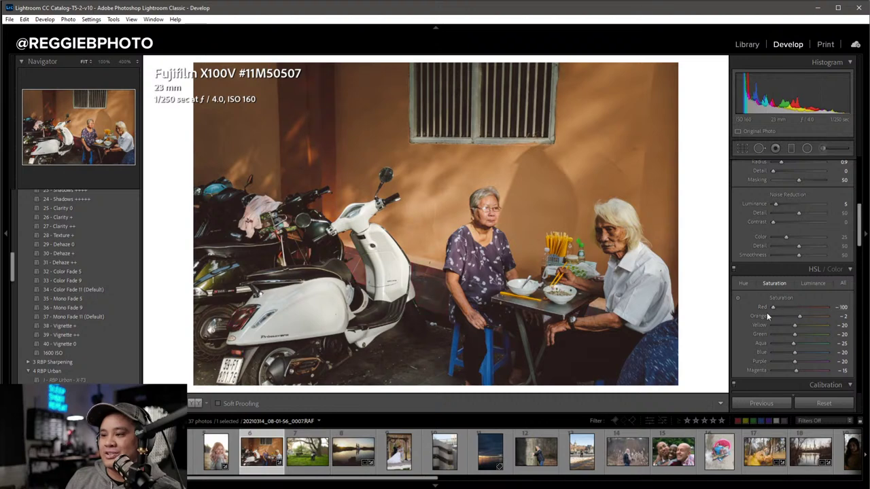
{"action": "scroll", "coordinate": [775, 299], "scroll_direction": "up", "scroll_amount": 3}
{"action": "scroll", "coordinate": [798, 267], "scroll_direction": "up", "scroll_amount": 2}
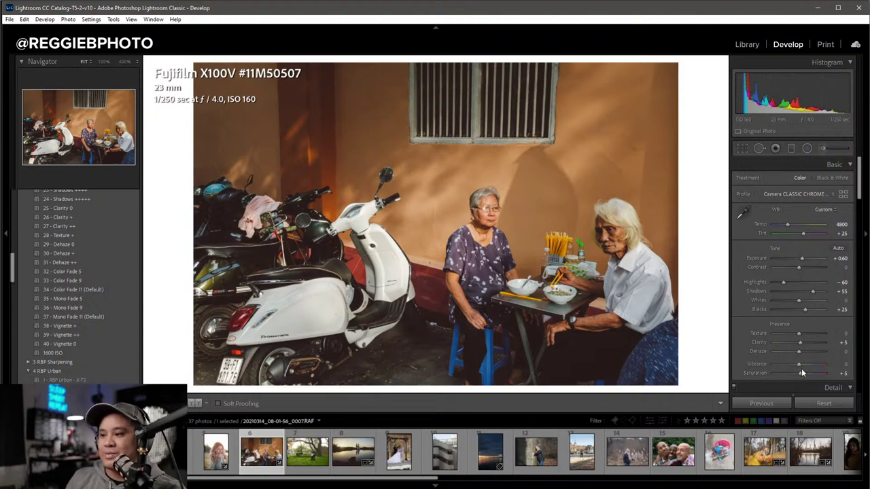
{"action": "mouse_move", "coordinate": [799, 366]}
{"action": "left_mouse_down"}
{"action": "mouse_move", "coordinate": [781, 367]}
{"action": "mouse_move", "coordinate": [824, 366]}
{"action": "mouse_move", "coordinate": [782, 373]}
{"action": "left_mouse_up"}
{"action": "key", "text": "ctrl+z"}
{"action": "key", "text": "ctrl+z"}
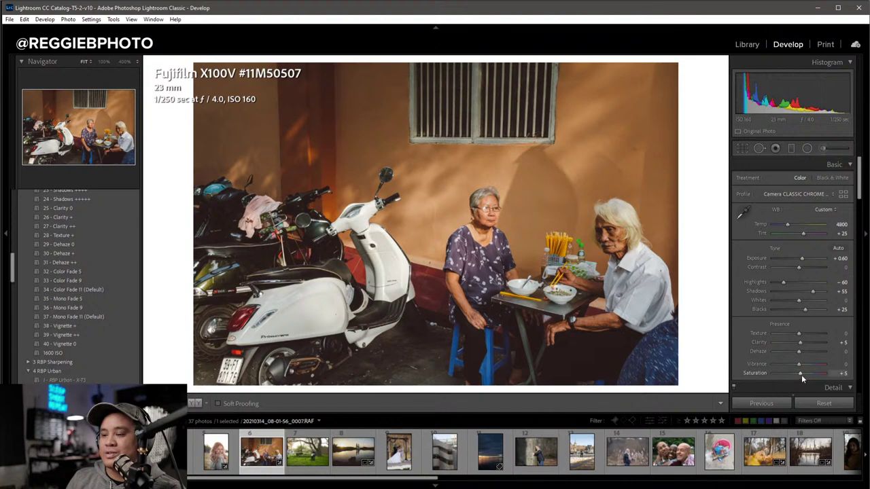
{"action": "key", "text": "Up"}
{"action": "key", "text": "Down"}
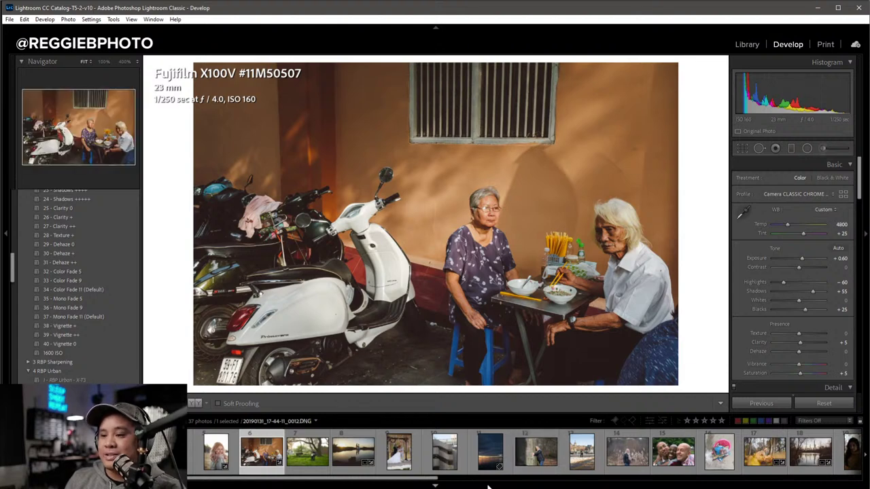
Select the stairwell photo, toggling soft proofing and the info overlay.
{"action": "left_click", "coordinate": [439, 465]}
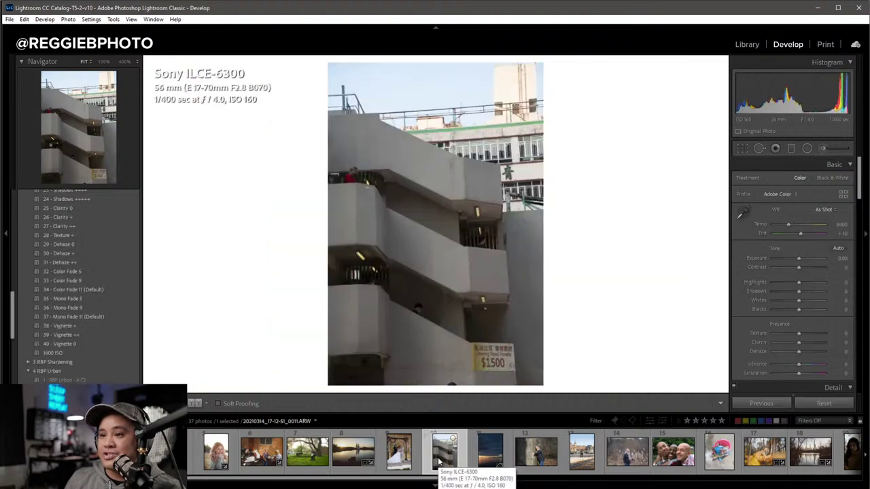
{"action": "key", "text": "s"}
{"action": "scroll", "coordinate": [121, 284], "scroll_direction": "up", "scroll_amount": 5}
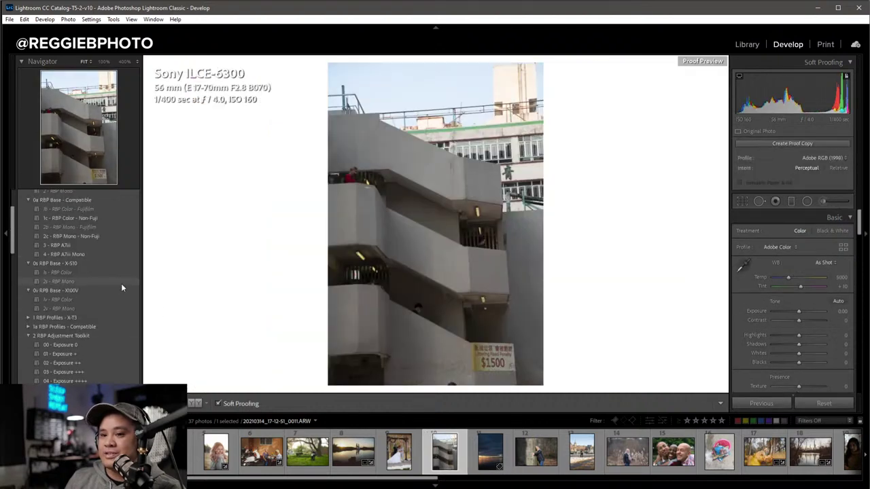
{"action": "key", "text": "s"}
{"action": "scroll", "coordinate": [123, 294], "scroll_direction": "up", "scroll_amount": 3}
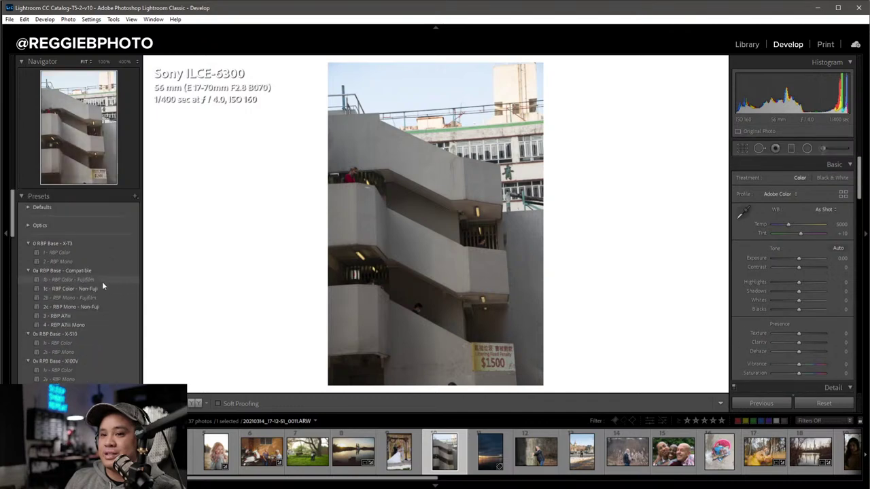
{"action": "key", "text": "i"}
{"action": "key", "text": "i"}
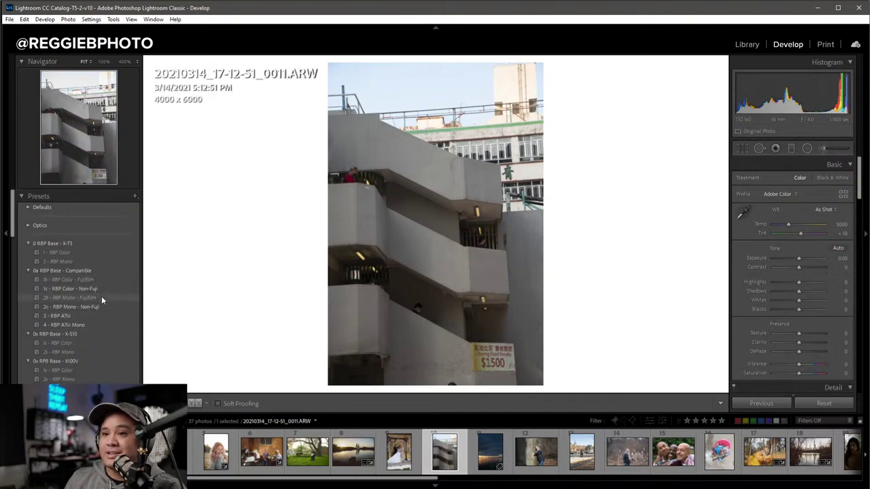
{"action": "key", "text": "i"}
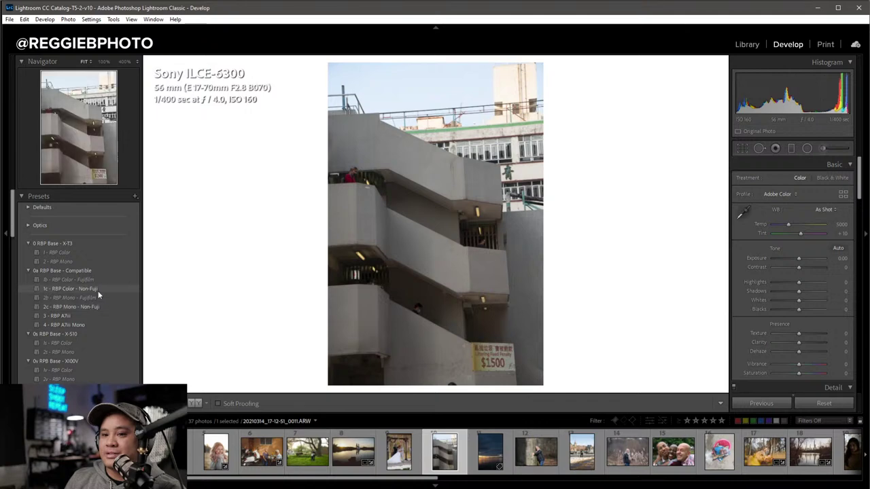
Apply the 2c - RBP Mono - Non-Fuji preset after trying and undoing 1c - RBP Color.
{"action": "left_click", "coordinate": [97, 290]}
{"action": "key", "text": "ctrl+z"}
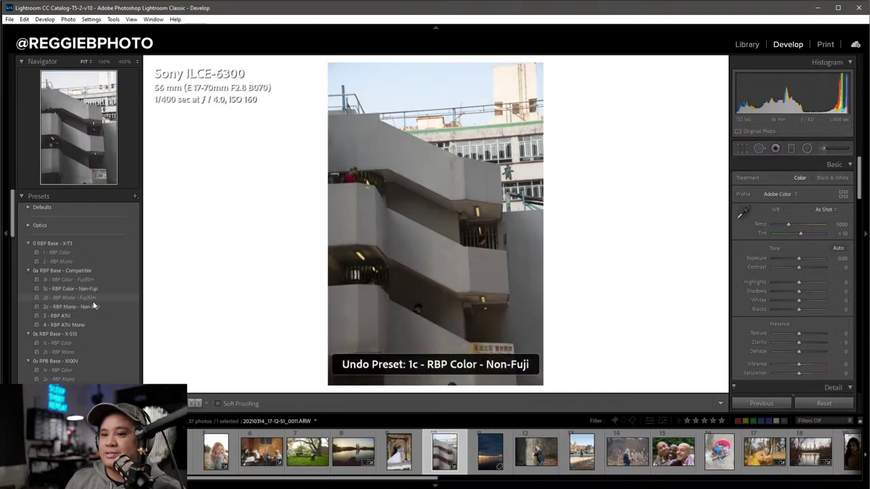
{"action": "left_click", "coordinate": [93, 305]}
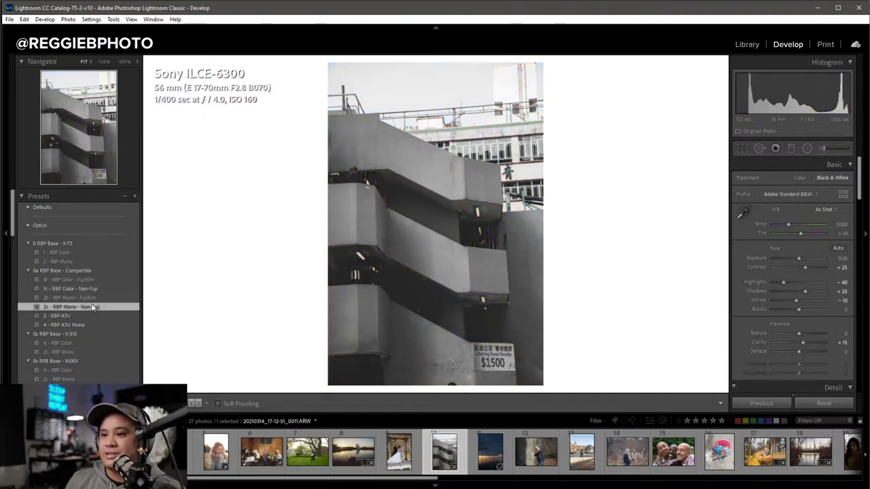
Auto-straighten the stairwell photo in Crop & Straighten.
{"action": "key", "text": "r"}
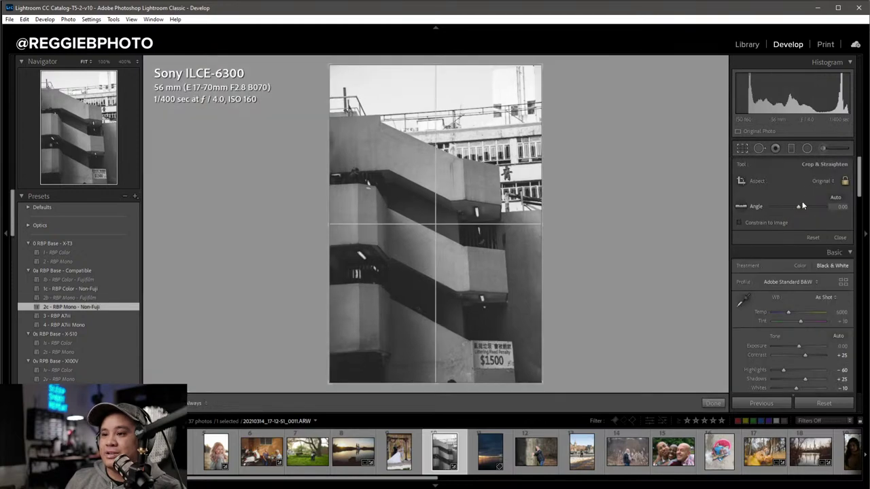
{"action": "left_click", "coordinate": [834, 196]}
{"action": "key", "text": "r"}
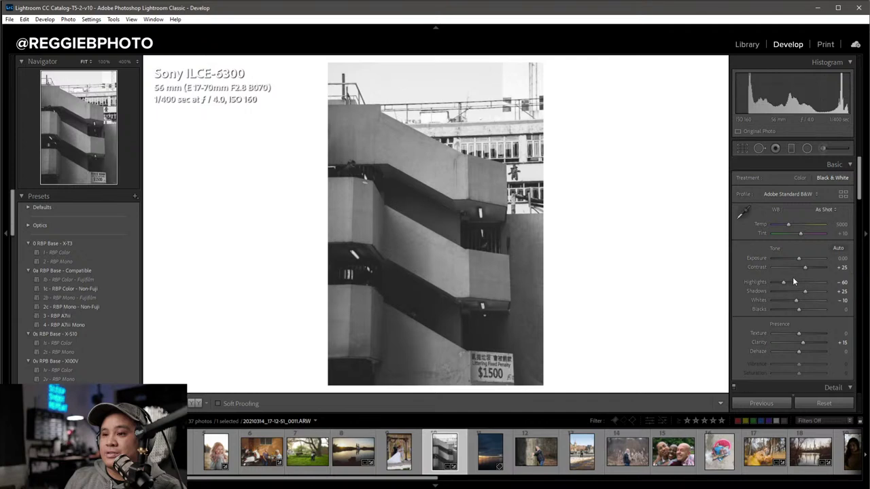
Apply Guided Upright with guides on the building's left and right edges, after undoing Vertical.
{"action": "scroll", "coordinate": [793, 276], "scroll_direction": "down", "scroll_amount": 5}
{"action": "scroll", "coordinate": [792, 278], "scroll_direction": "down", "scroll_amount": 5}
{"action": "scroll", "coordinate": [792, 278], "scroll_direction": "down", "scroll_amount": 4}
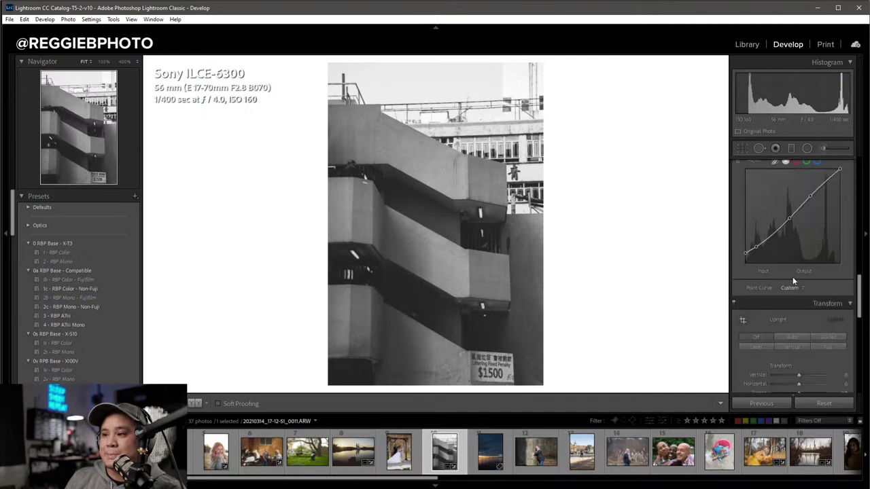
{"action": "left_click", "coordinate": [800, 348]}
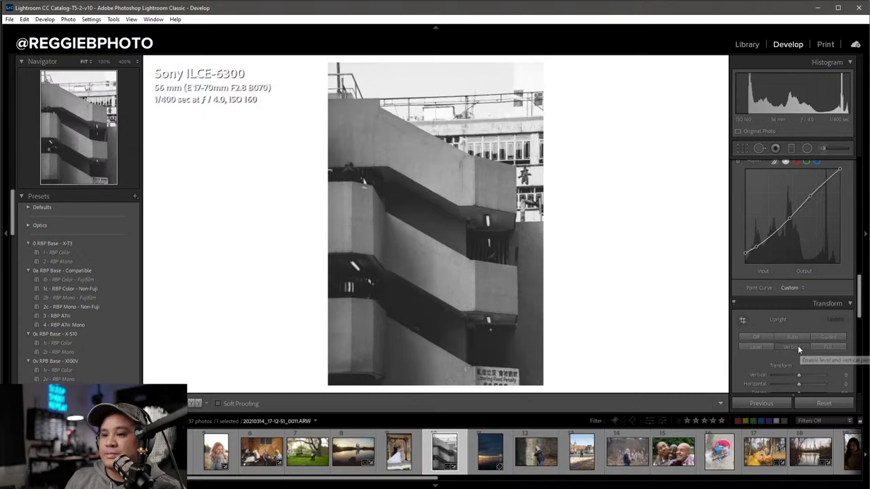
{"action": "key", "text": "ctrl+z"}
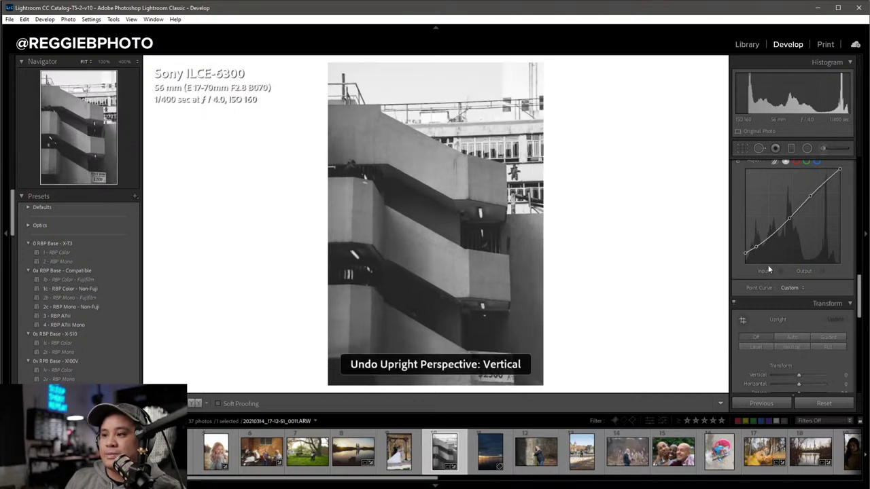
{"action": "left_click", "coordinate": [742, 320]}
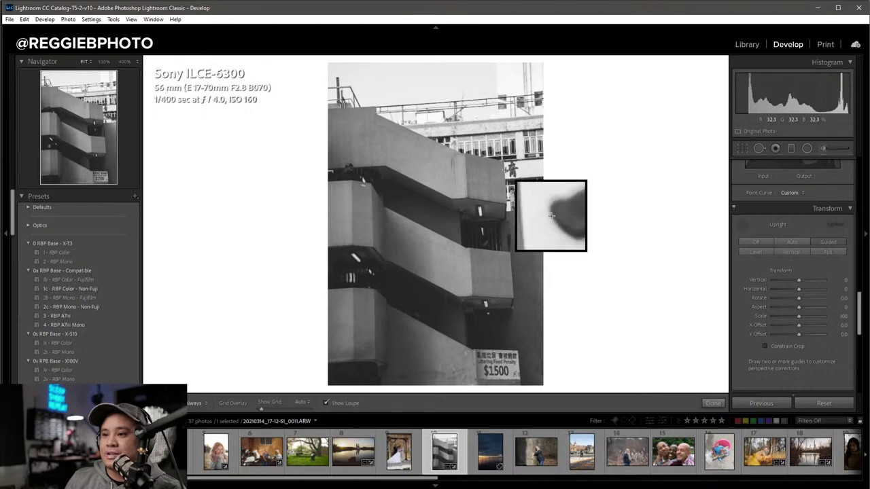
{"action": "left_click_drag", "start_coordinate": [504, 165], "coordinate": [514, 322]}
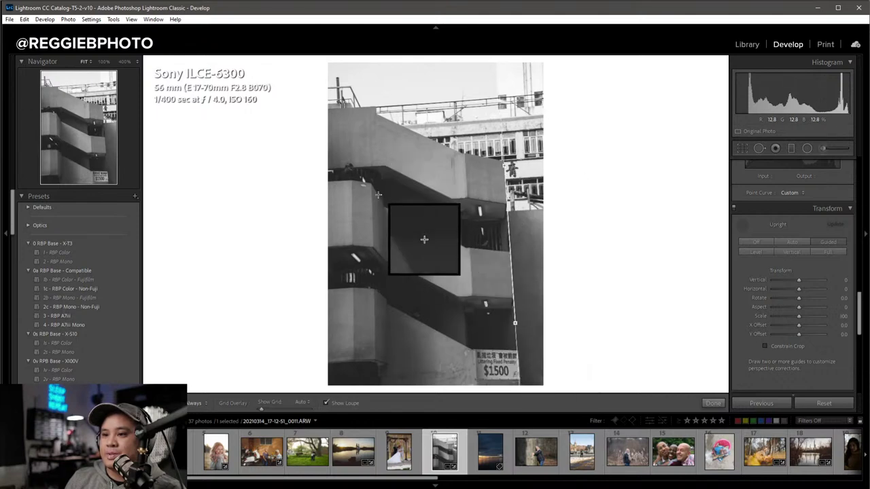
{"action": "left_click_drag", "start_coordinate": [370, 188], "coordinate": [374, 333]}
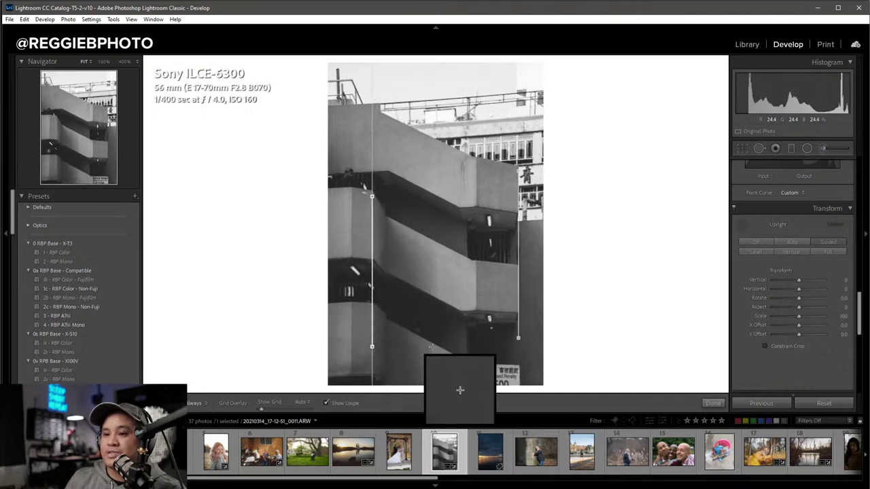
{"action": "left_click", "coordinate": [713, 404]}
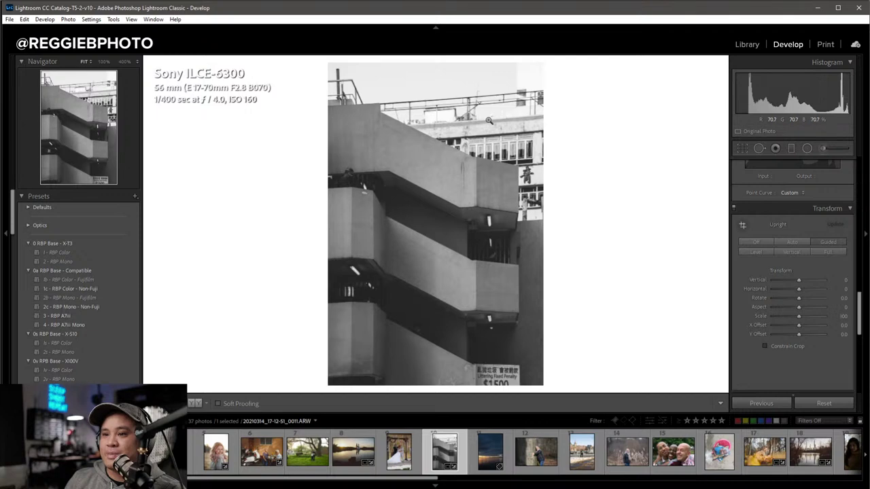
Tighten the crop from the top-right corner.
{"action": "key", "text": "r"}
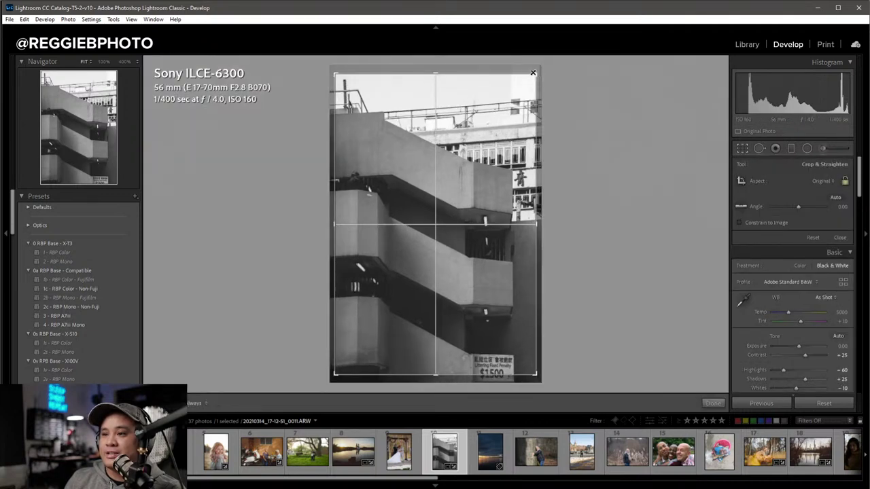
{"action": "left_click_drag", "start_coordinate": [536, 72], "coordinate": [530, 79]}
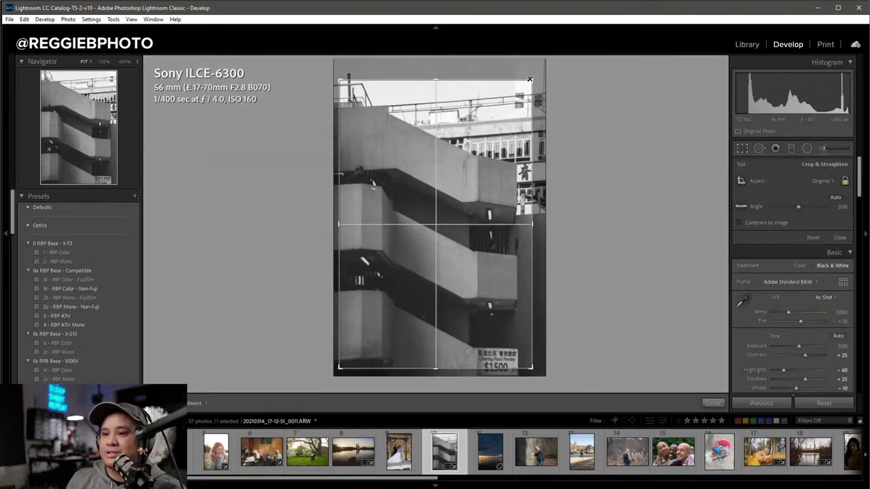
{"action": "key", "text": "Return"}
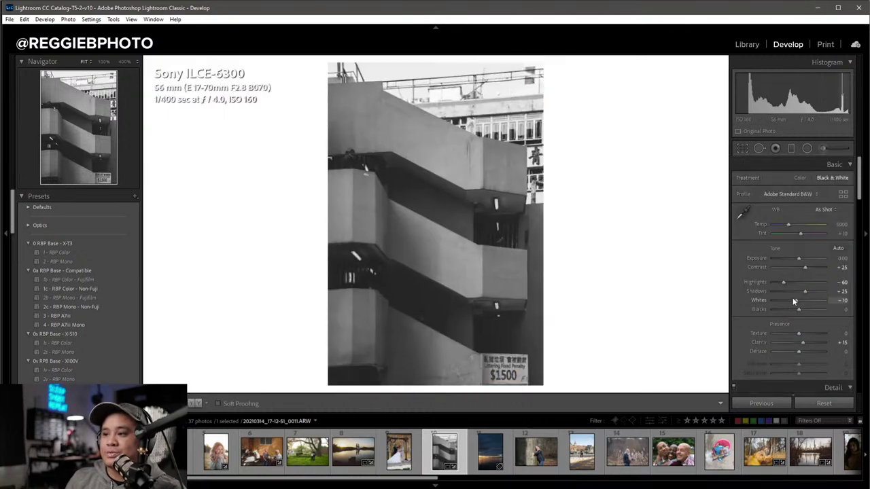
Readjust the two Guided Upright guides along the building's edges.
{"action": "scroll", "coordinate": [792, 296], "scroll_direction": "down", "scroll_amount": 5}
{"action": "scroll", "coordinate": [792, 296], "scroll_direction": "down", "scroll_amount": 5}
{"action": "scroll", "coordinate": [792, 296], "scroll_direction": "down", "scroll_amount": 5}
{"action": "scroll", "coordinate": [793, 297], "scroll_direction": "down", "scroll_amount": 5}
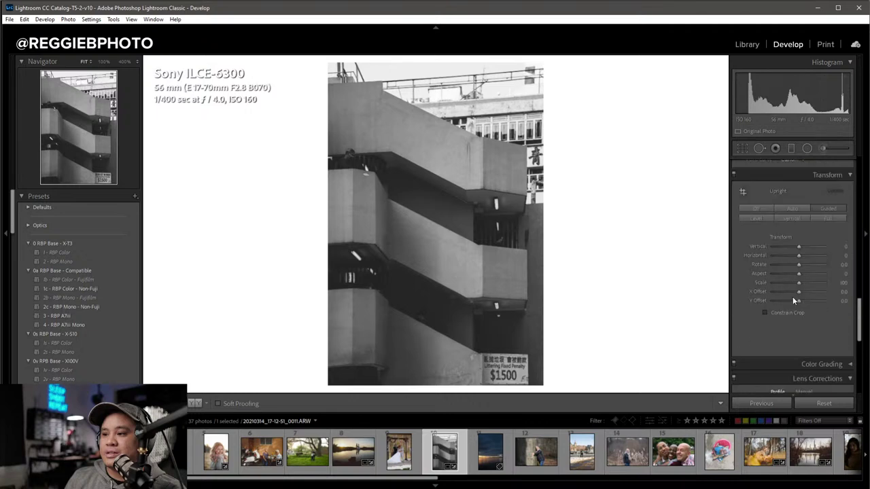
{"action": "left_click", "coordinate": [743, 191]}
{"action": "left_click_drag", "start_coordinate": [374, 176], "coordinate": [373, 334]}
{"action": "left_click_drag", "start_coordinate": [527, 204], "coordinate": [527, 326]}
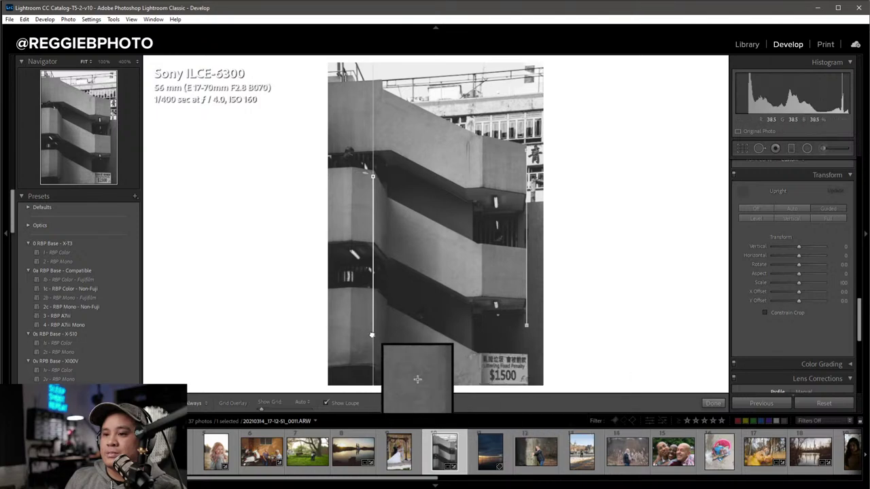
{"action": "left_click_drag", "start_coordinate": [372, 335], "coordinate": [383, 329]}
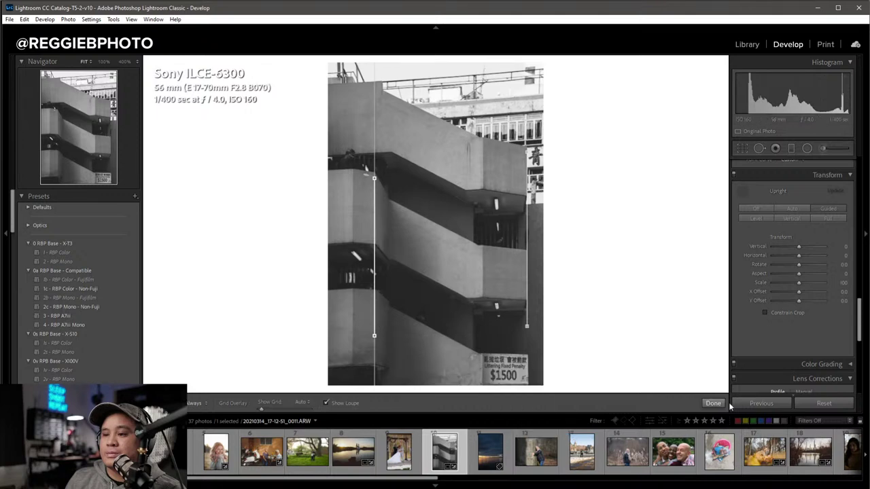
{"action": "left_click", "coordinate": [712, 403]}
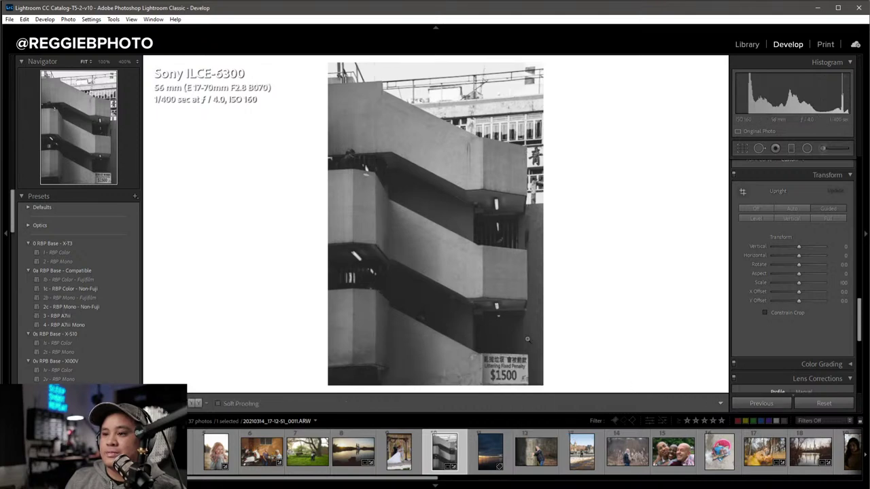
Rotate the photo 0.20 degrees in Crop & Straighten.
{"action": "key", "text": "r"}
{"action": "left_click_drag", "start_coordinate": [801, 206], "coordinate": [799, 208]}
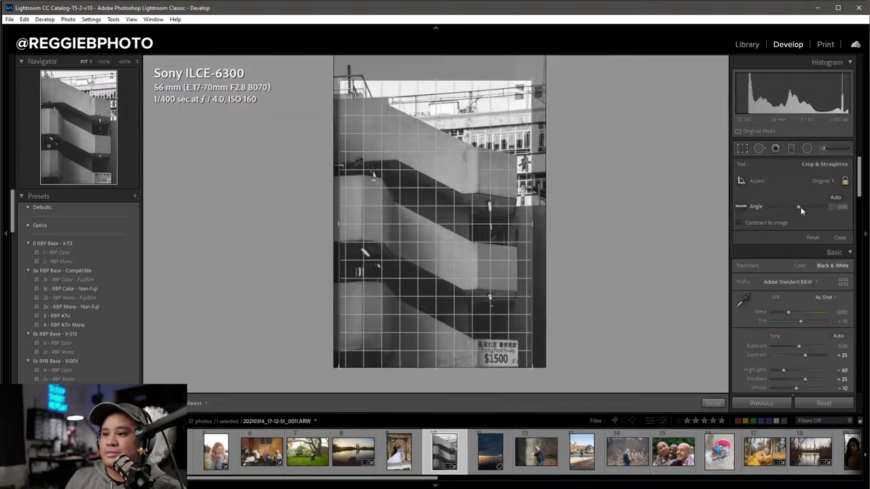
{"action": "key", "text": "r"}
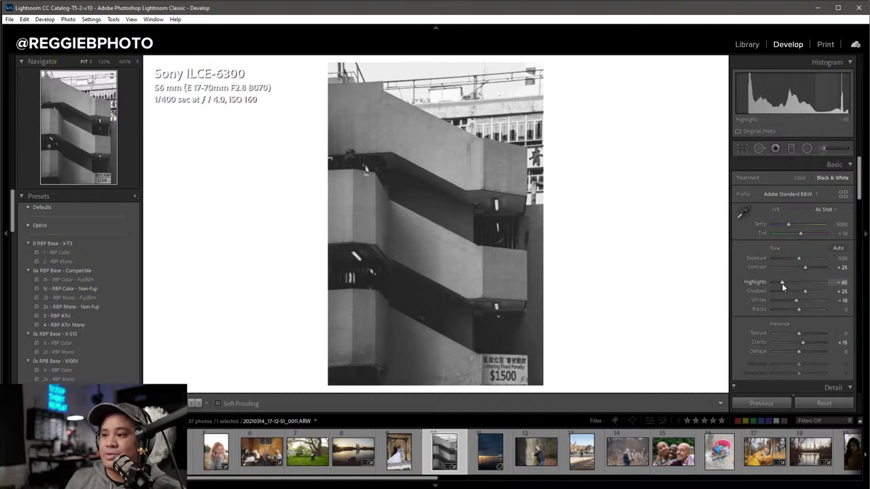
Add a graduated darkening filter across the top of the stairwell photo, keeping its original angle.
{"action": "scroll", "coordinate": [783, 282], "scroll_direction": "down", "scroll_amount": 2}
{"action": "scroll", "coordinate": [807, 269], "scroll_direction": "up", "scroll_amount": 1}
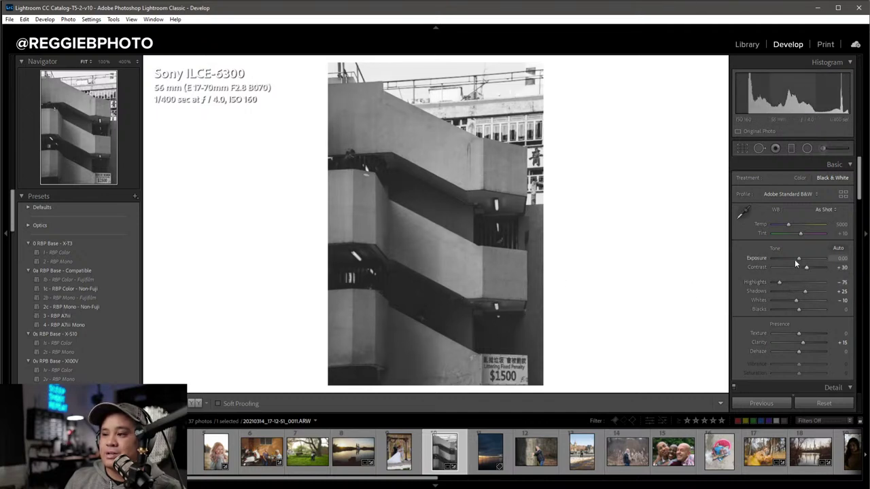
{"action": "scroll", "coordinate": [799, 259], "scroll_direction": "up", "scroll_amount": 1}
{"action": "scroll", "coordinate": [800, 259], "scroll_direction": "down", "scroll_amount": 1}
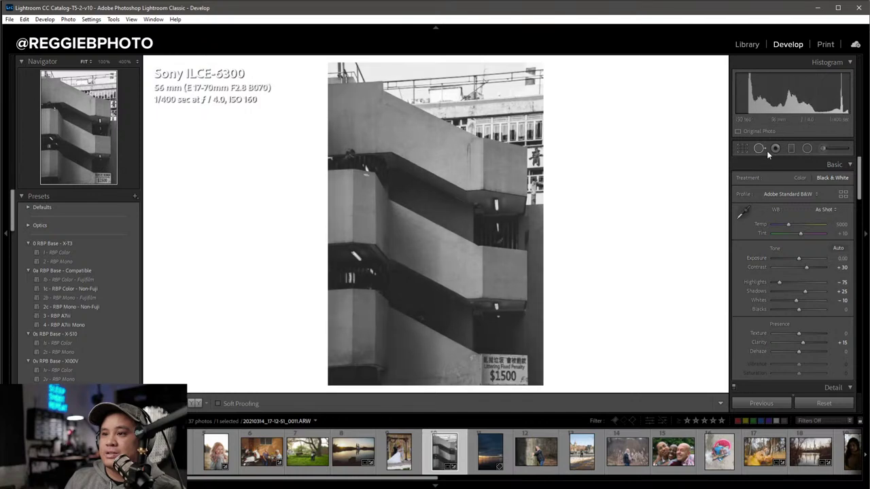
{"action": "scroll", "coordinate": [795, 303], "scroll_direction": "down", "scroll_amount": 4}
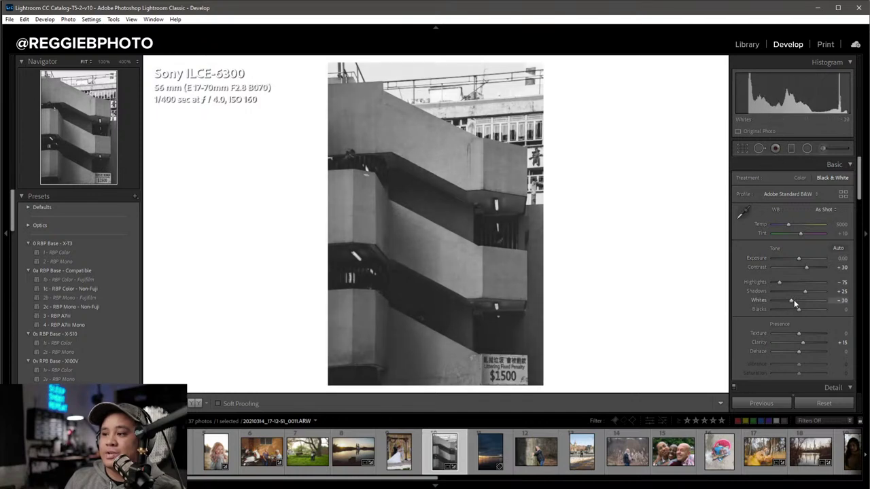
{"action": "left_click", "coordinate": [790, 148]}
{"action": "mouse_move", "coordinate": [448, 71]}
{"action": "left_mouse_down"}
{"action": "mouse_move", "coordinate": [449, 174]}
{"action": "mouse_move", "coordinate": [450, 151]}
{"action": "left_mouse_up"}
{"action": "mouse_move", "coordinate": [562, 201]}
{"action": "left_mouse_down"}
{"action": "mouse_move", "coordinate": [517, 197]}
{"action": "mouse_move", "coordinate": [537, 195]}
{"action": "left_mouse_up"}
{"action": "key", "text": "ctrl+z"}
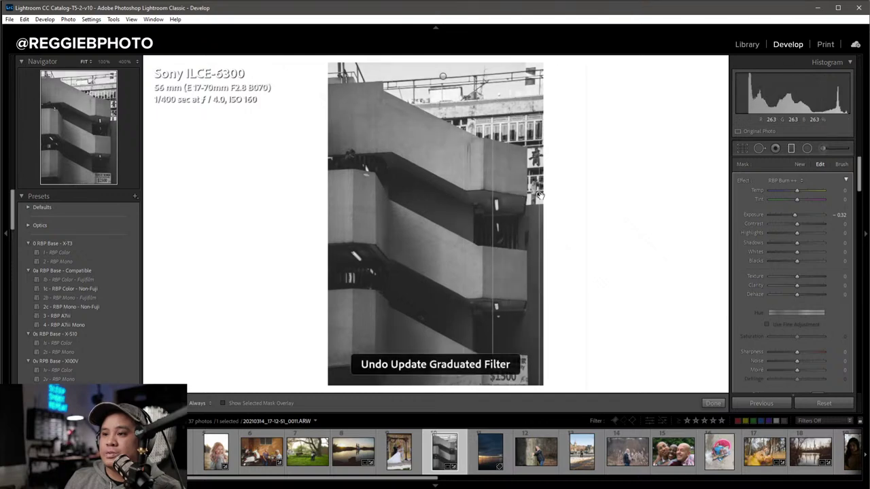
{"action": "left_click", "coordinate": [711, 403]}
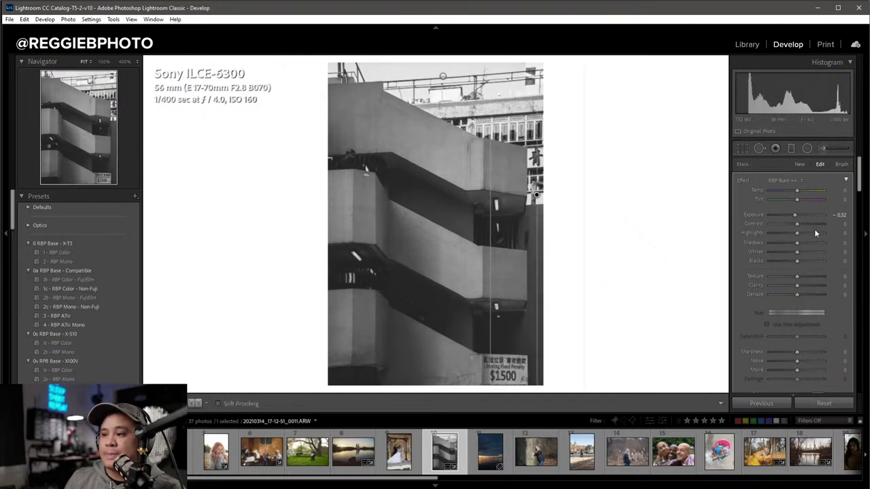
Keep Highlights at -75, raise Shadows to +65, and ease Contrast down to +25.
{"action": "key", "text": "Down"}
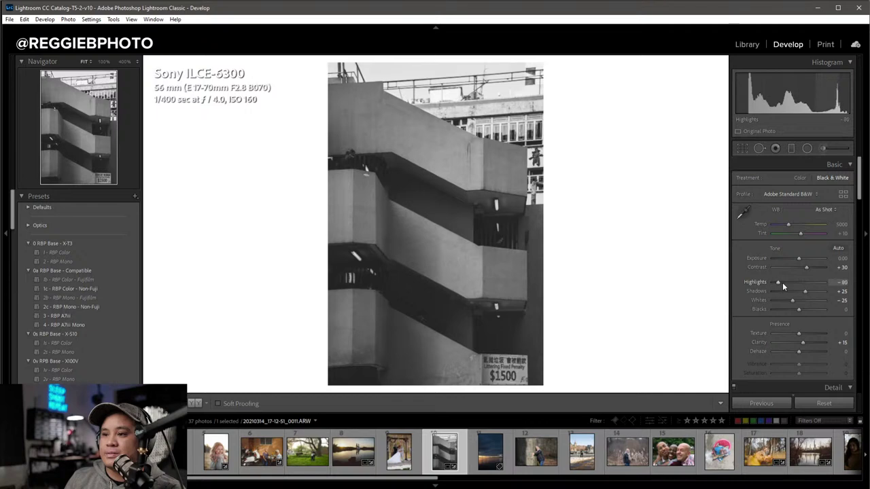
{"action": "key", "text": "ctrl+z"}
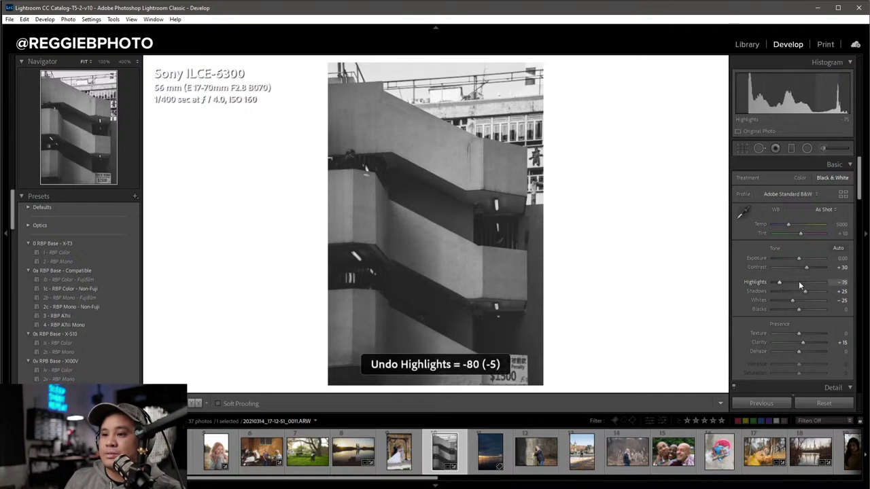
{"action": "key", "text": "Up"}
{"action": "key", "text": "Up"}
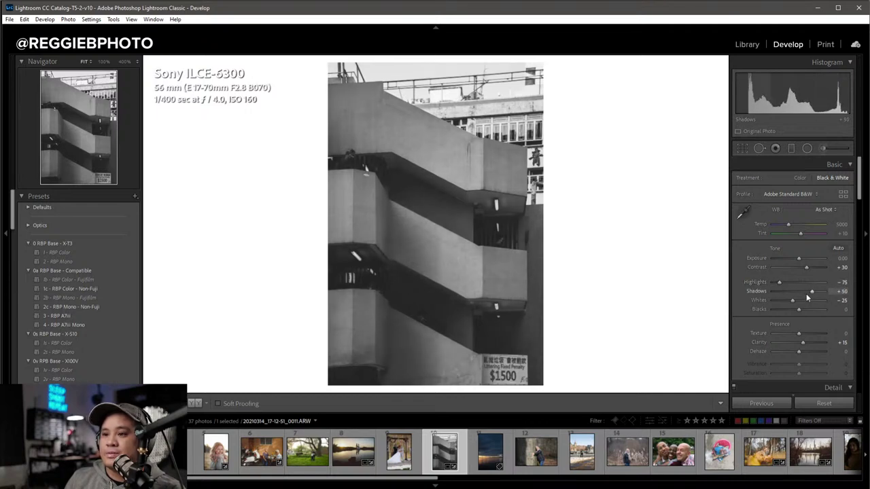
{"action": "key", "text": "Up"}
{"action": "key", "text": "Up"}
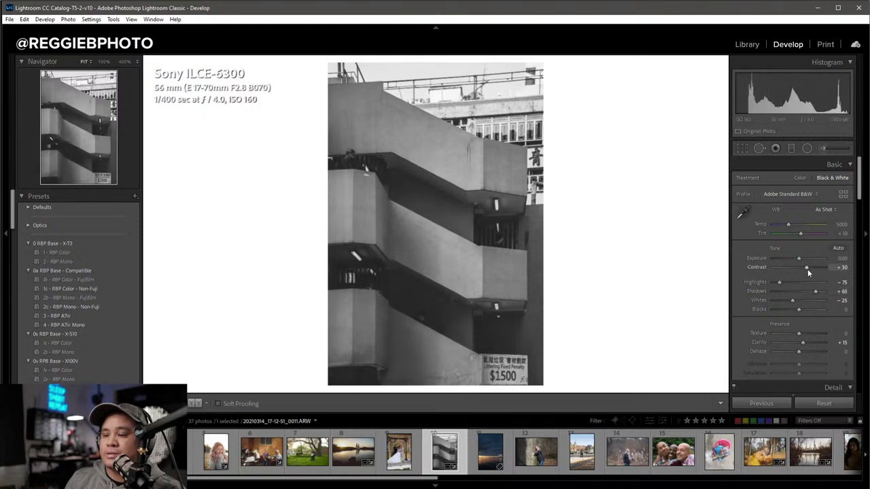
{"action": "key", "text": "Down"}
Compare the black-and-white edit with the original, then return to the Library grid.
{"action": "key", "text": "backslash"}
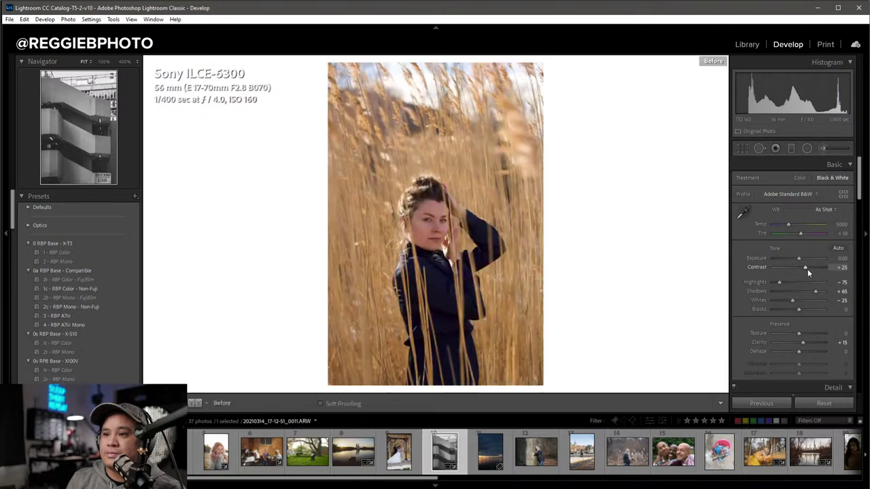
{"action": "key", "text": "backslash"}
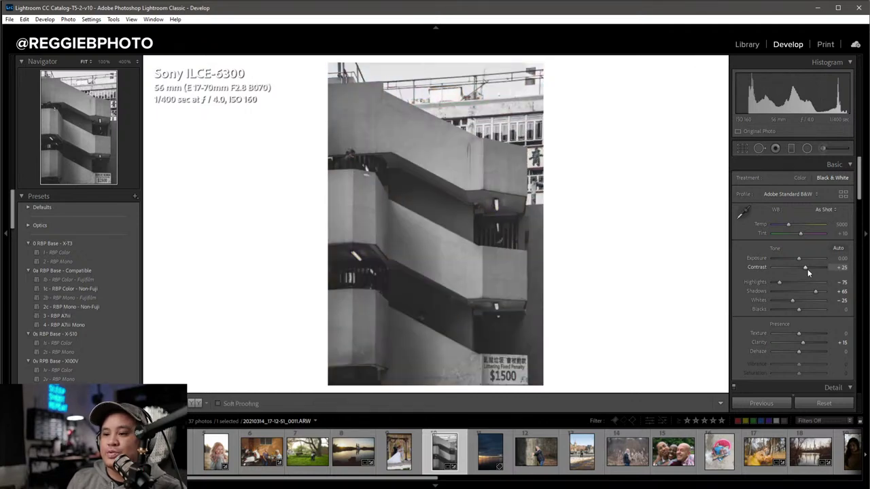
{"action": "scroll", "coordinate": [607, 459], "scroll_direction": "down", "scroll_amount": 3}
{"action": "key", "text": "g"}
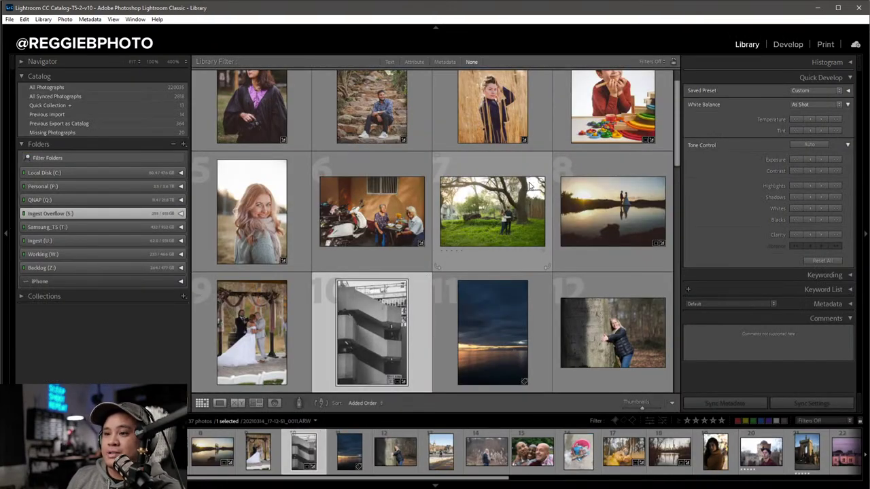
{"action": "mouse_move", "coordinate": [492, 211]}
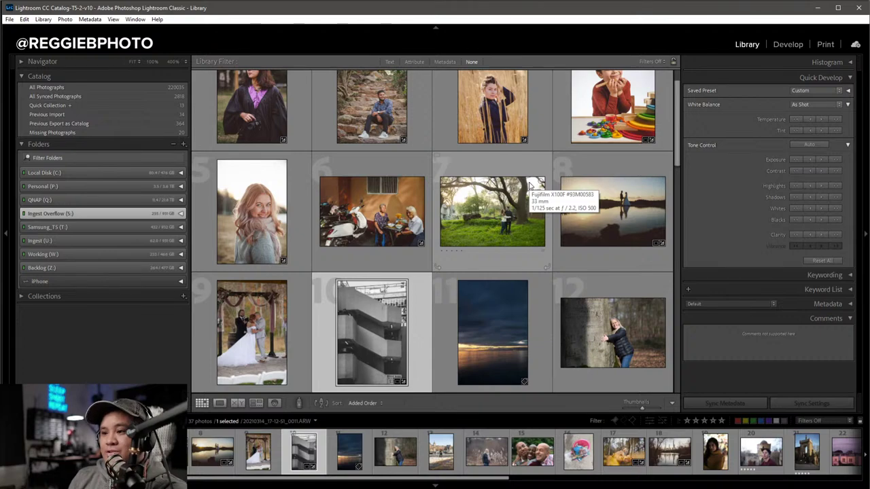
Find photo 30, the beach dancer, in the Library grid and open it in Develop.
{"action": "scroll", "coordinate": [449, 244], "scroll_direction": "down", "scroll_amount": 2}
{"action": "scroll", "coordinate": [435, 220], "scroll_direction": "down", "scroll_amount": 2}
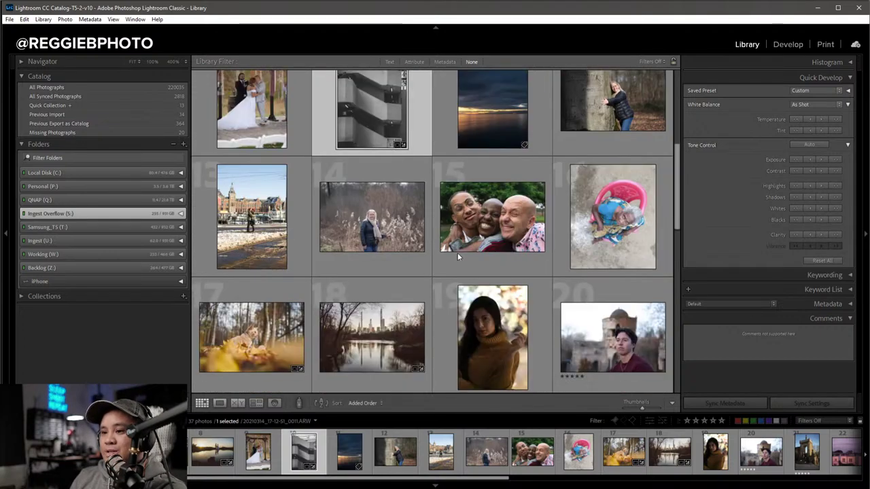
{"action": "scroll", "coordinate": [458, 252], "scroll_direction": "down", "scroll_amount": 1}
{"action": "scroll", "coordinate": [411, 216], "scroll_direction": "down", "scroll_amount": 1}
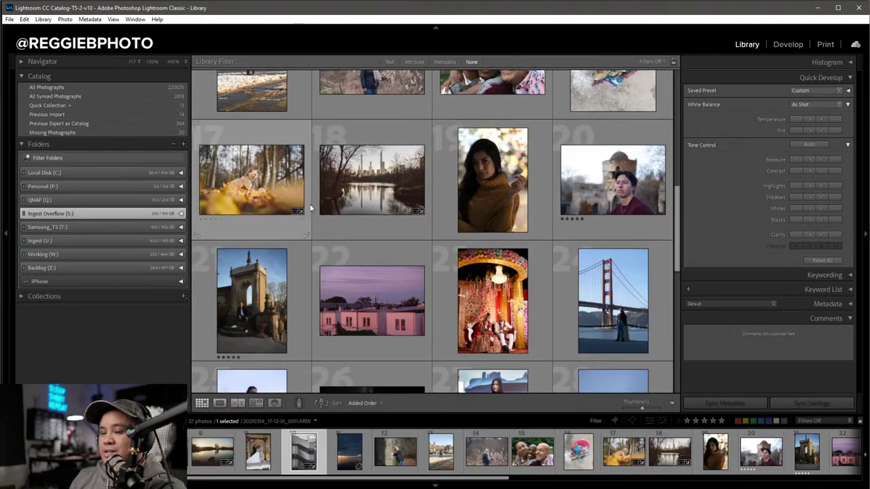
{"action": "scroll", "coordinate": [337, 208], "scroll_direction": "down", "scroll_amount": 1}
{"action": "scroll", "coordinate": [363, 207], "scroll_direction": "down", "scroll_amount": 1}
{"action": "scroll", "coordinate": [363, 207], "scroll_direction": "down", "scroll_amount": 1}
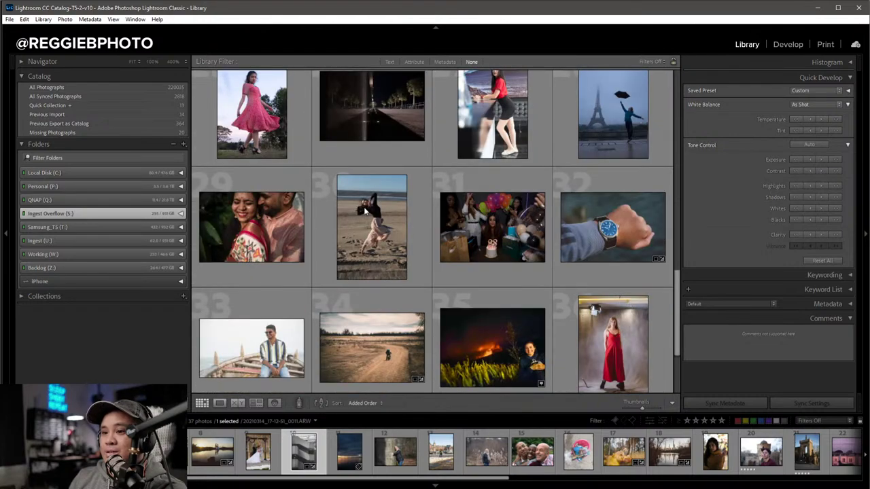
{"action": "scroll", "coordinate": [365, 211], "scroll_direction": "down", "scroll_amount": 1}
{"action": "scroll", "coordinate": [363, 212], "scroll_direction": "down", "scroll_amount": 1}
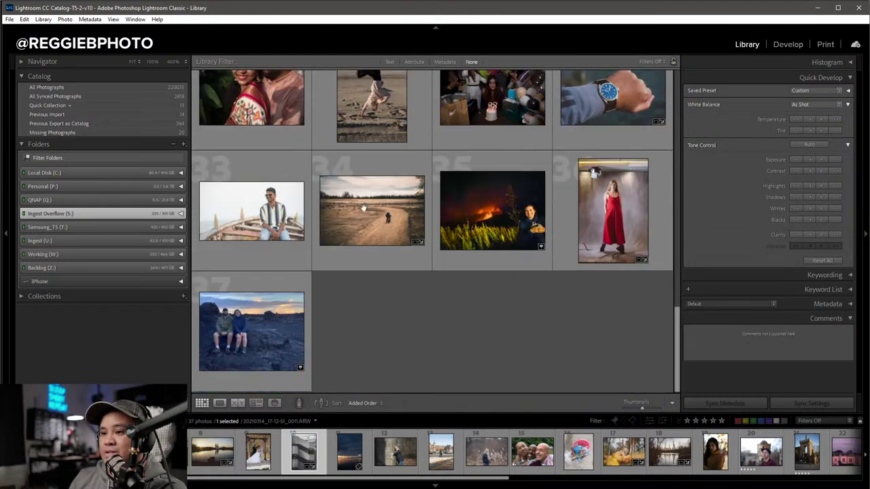
{"action": "scroll", "coordinate": [364, 207], "scroll_direction": "up", "scroll_amount": 1}
{"action": "scroll", "coordinate": [362, 217], "scroll_direction": "up", "scroll_amount": 1}
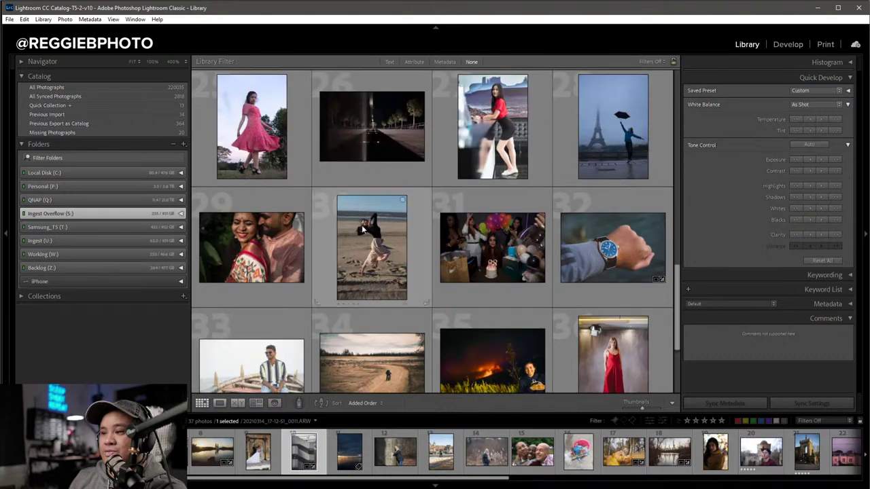
{"action": "double_click", "coordinate": [371, 244]}
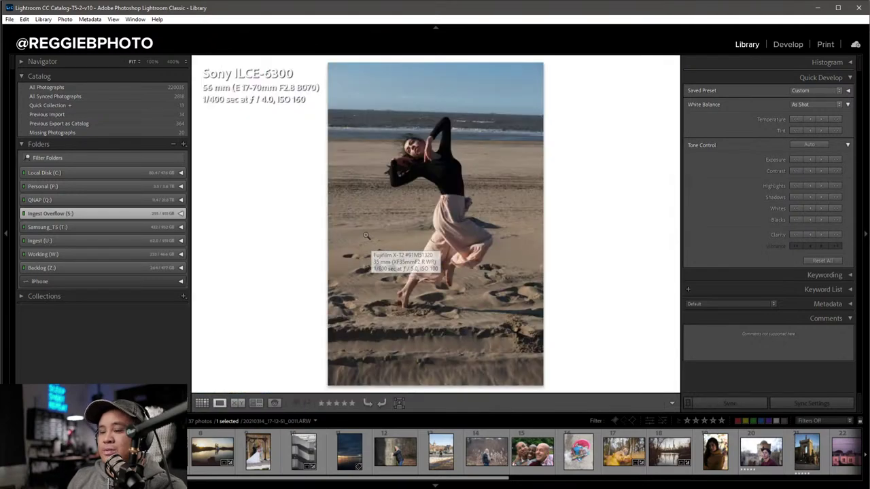
{"action": "key", "text": "d"}
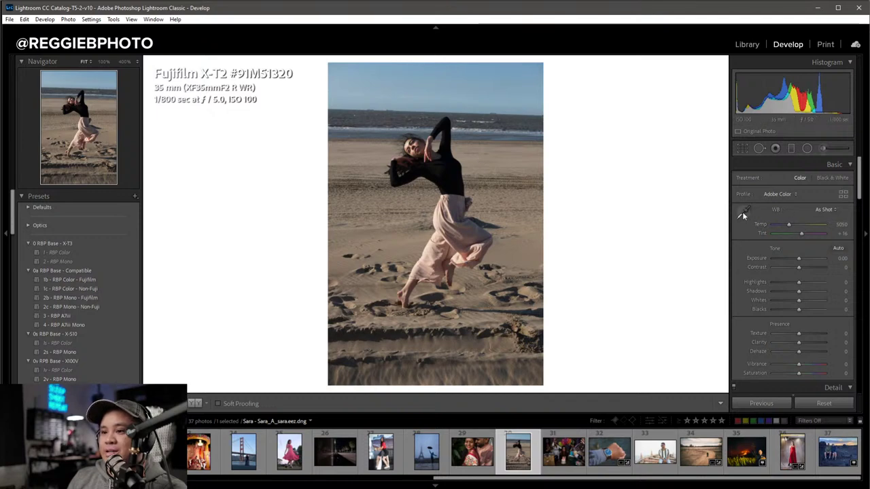
Auto-straighten the beach dancer photo, fine-tune the angle to -1.55°, and apply the crop.
{"action": "key", "text": "r"}
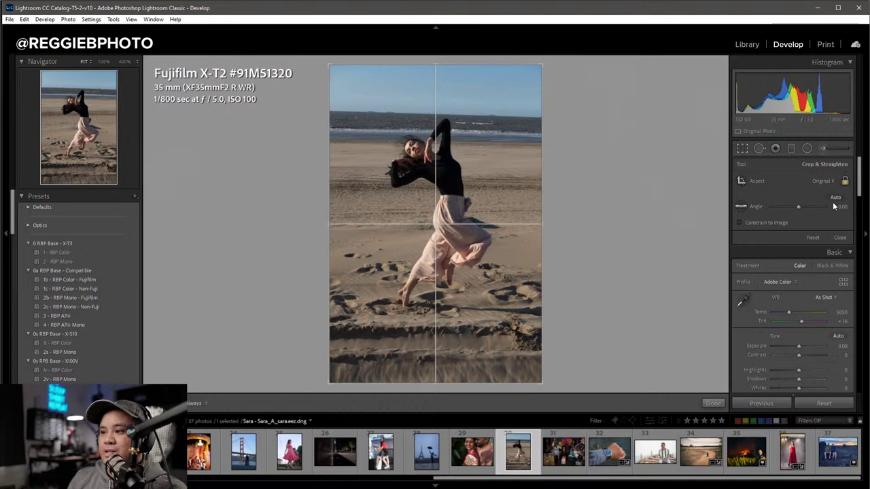
{"action": "left_click", "coordinate": [835, 198]}
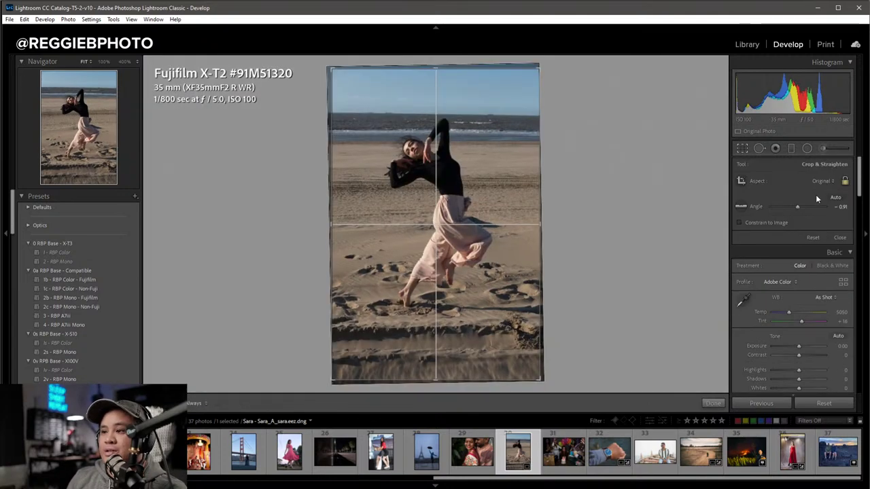
{"action": "left_click_drag", "start_coordinate": [797, 207], "coordinate": [797, 207]}
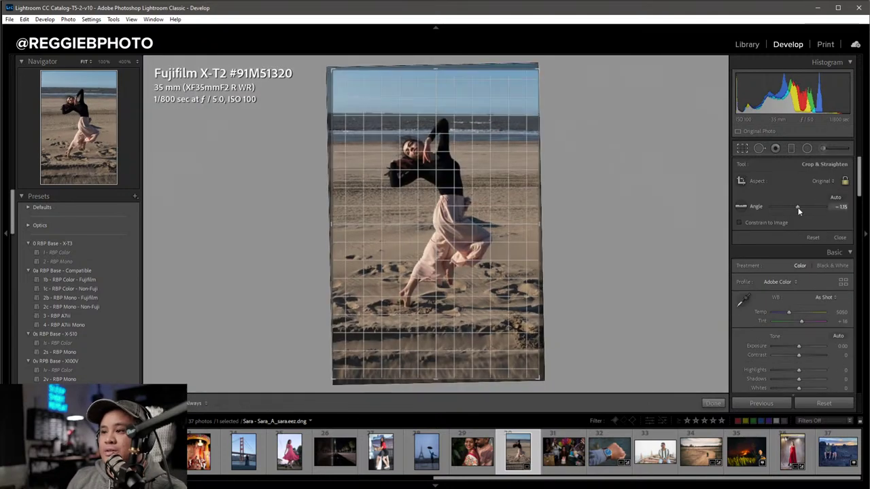
{"action": "key", "text": "Return"}
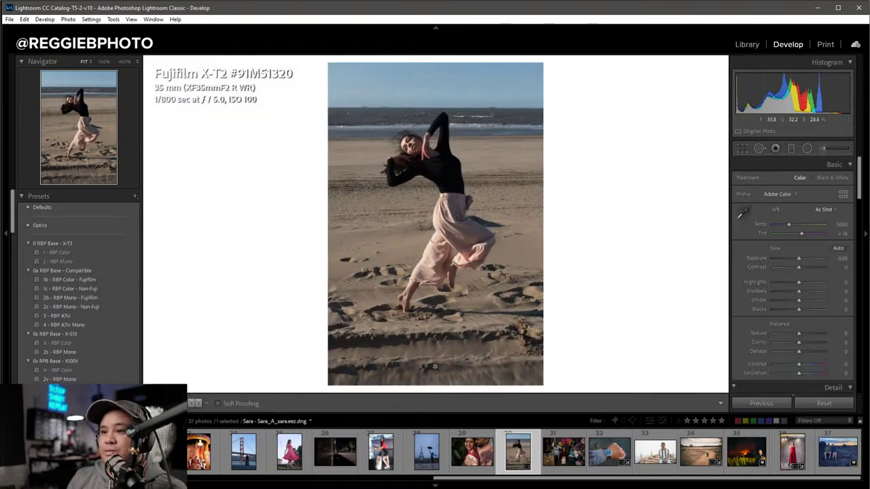
{"action": "key", "text": "r"}
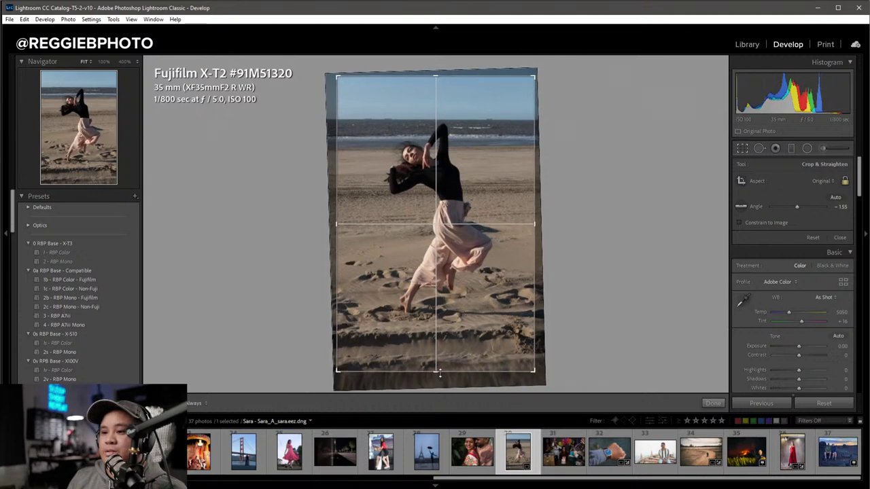
{"action": "key", "text": "Return"}
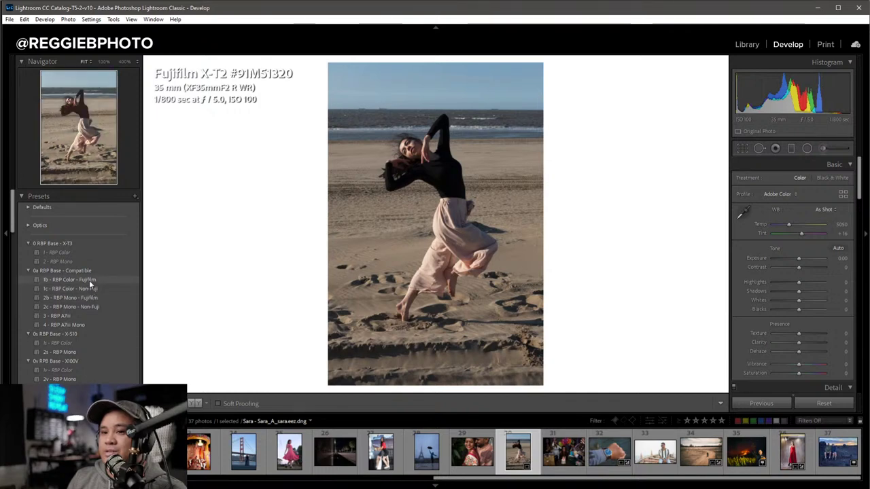
Apply the 1b - RBP Color - Fujifilm preset and warm Temp to 5550 with Tint +17.
{"action": "left_click", "coordinate": [85, 280]}
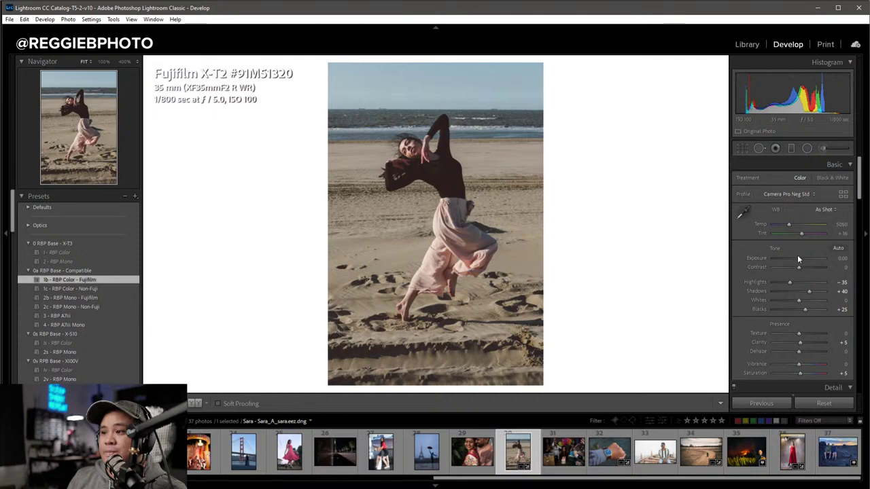
{"action": "scroll", "coordinate": [34, 301], "scroll_direction": "down", "scroll_amount": 10}
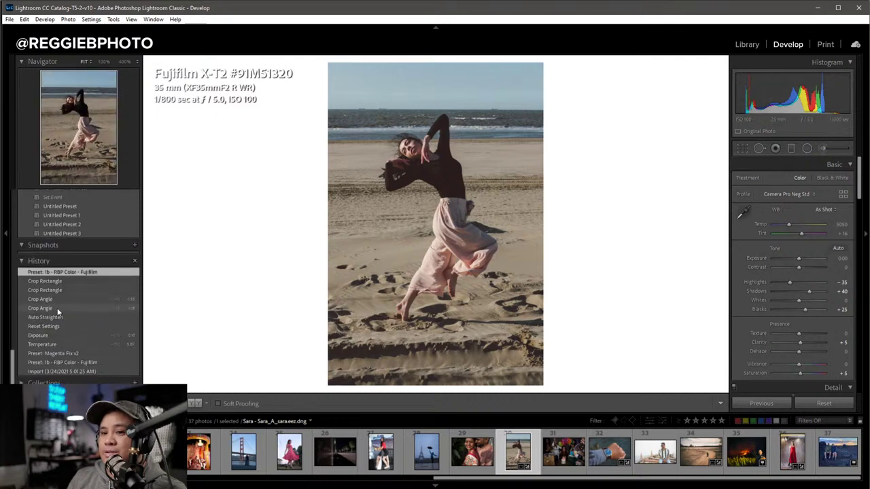
{"action": "scroll", "coordinate": [66, 331], "scroll_direction": "up", "scroll_amount": 8}
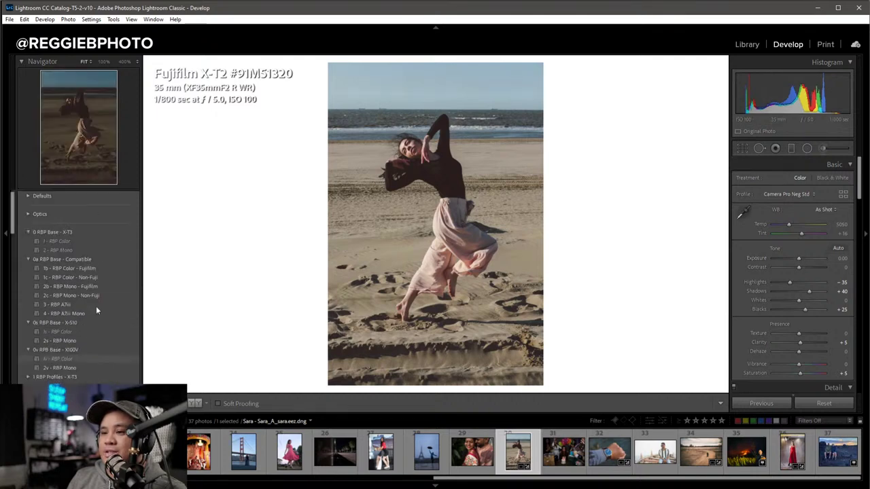
{"action": "scroll", "coordinate": [96, 311], "scroll_direction": "up", "scroll_amount": 1}
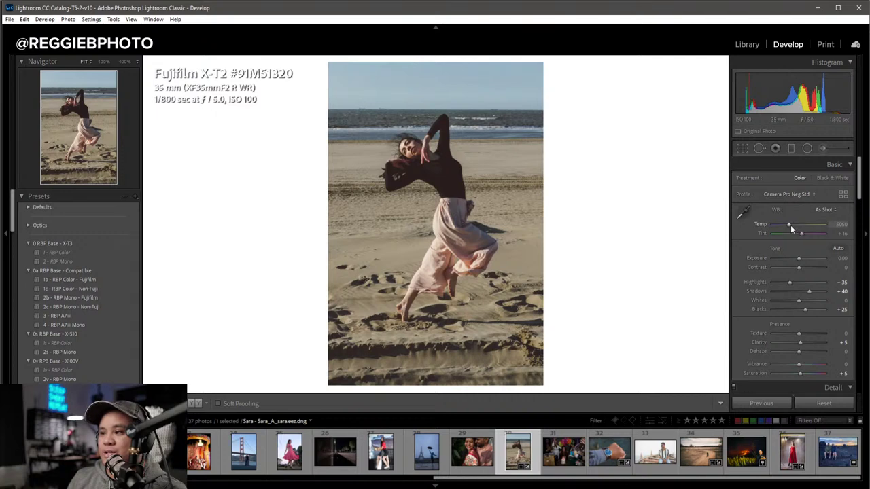
{"action": "left_click", "coordinate": [790, 225]}
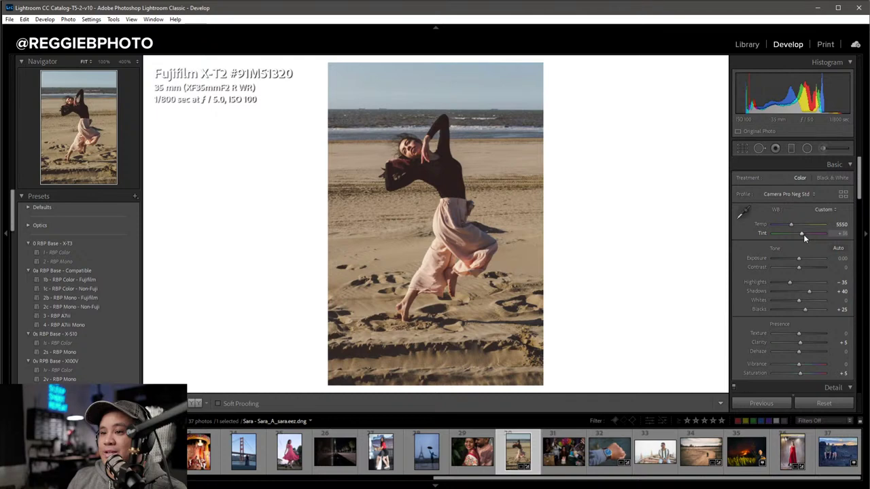
{"action": "left_click", "coordinate": [841, 233]}
{"action": "key", "text": "Up"}
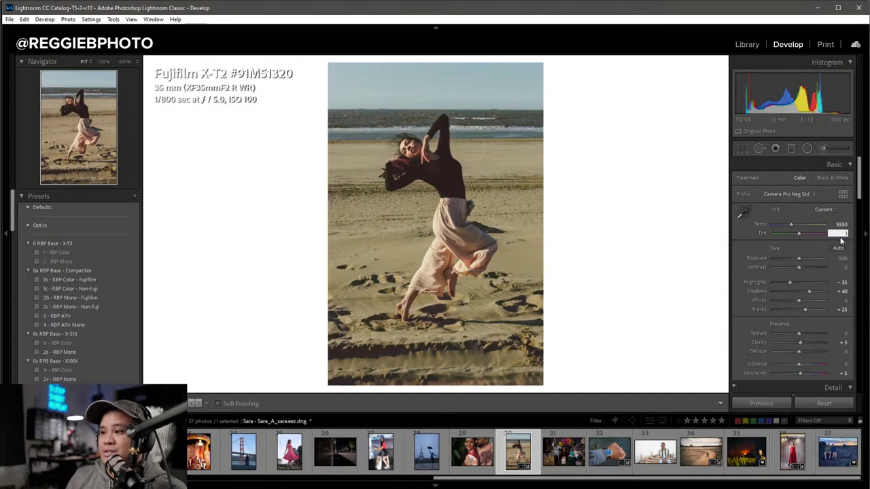
{"action": "key", "text": "Return"}
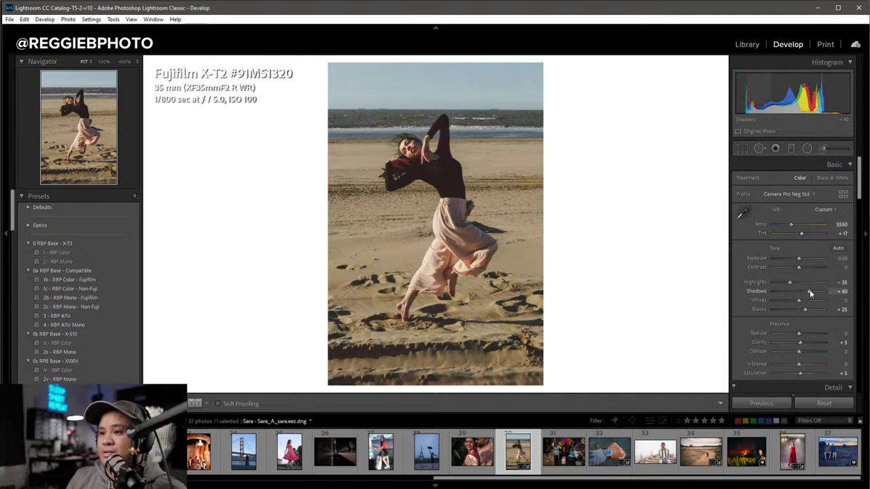
Lift Shadows to +55, keep Temperature at 5550, and compare against the original.
{"action": "left_click_drag", "start_coordinate": [808, 291], "coordinate": [787, 283]}
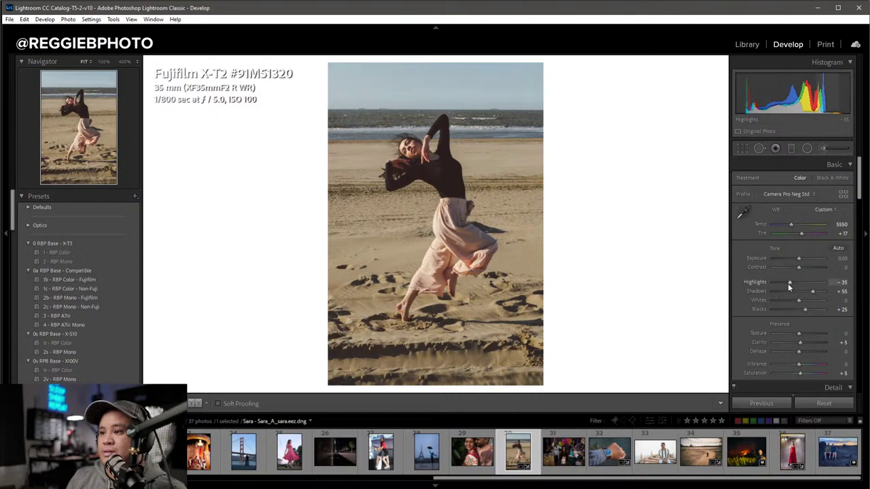
{"action": "left_click_drag", "start_coordinate": [793, 225], "coordinate": [792, 224]}
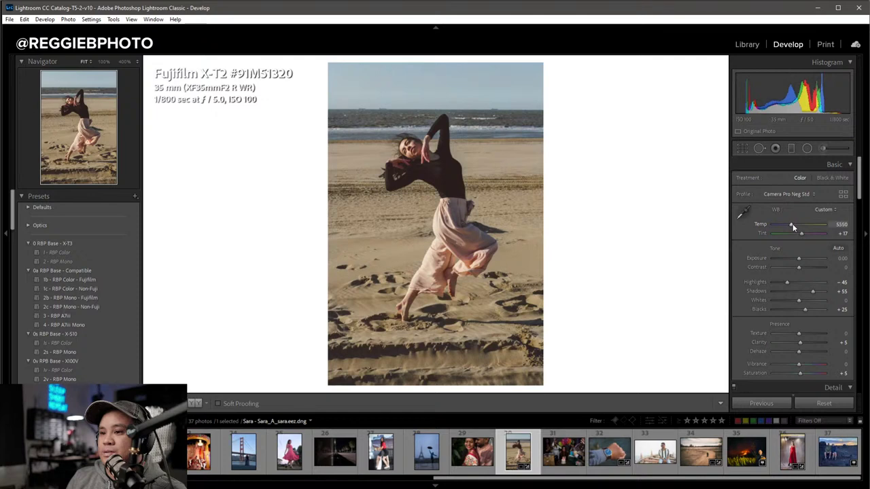
{"action": "double_click", "coordinate": [760, 225]}
{"action": "key", "text": "backslash"}
{"action": "key", "text": "backslash"}
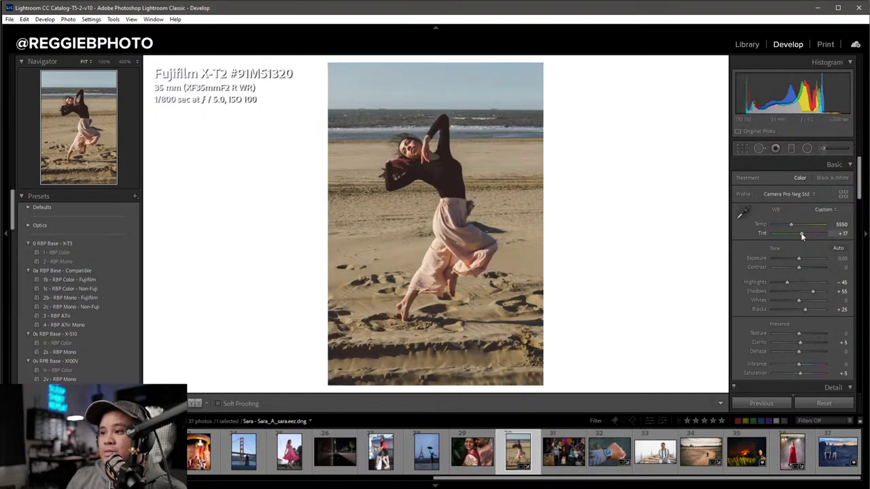
Set Tint to +18, brighten Exposure, and pull Highlights down to -50.
{"action": "left_click", "coordinate": [841, 233]}
{"action": "type", "text": "18"}
{"action": "key", "text": "Return"}
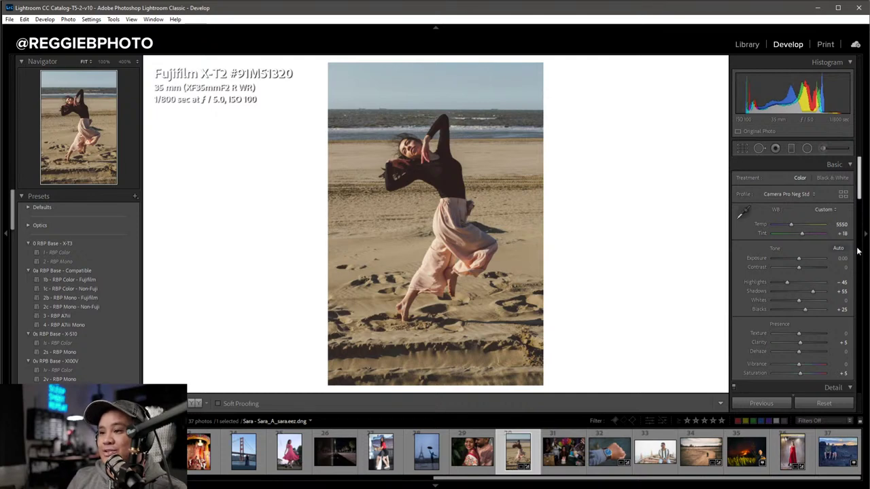
{"action": "left_click", "coordinate": [799, 259]}
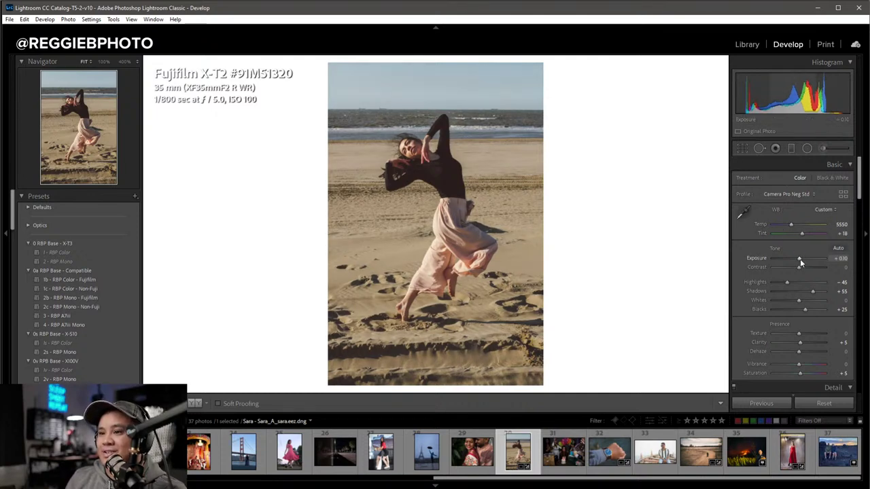
{"action": "key", "text": "Down"}
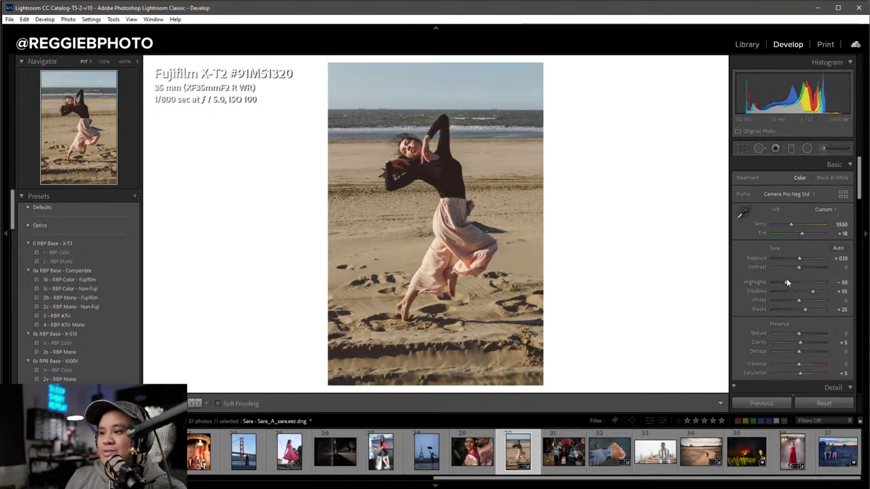
At 100% zoom, set sharpening to Amount 90, Radius 0.5, Masking 68, then return to Fit.
{"action": "left_click", "coordinate": [406, 148]}
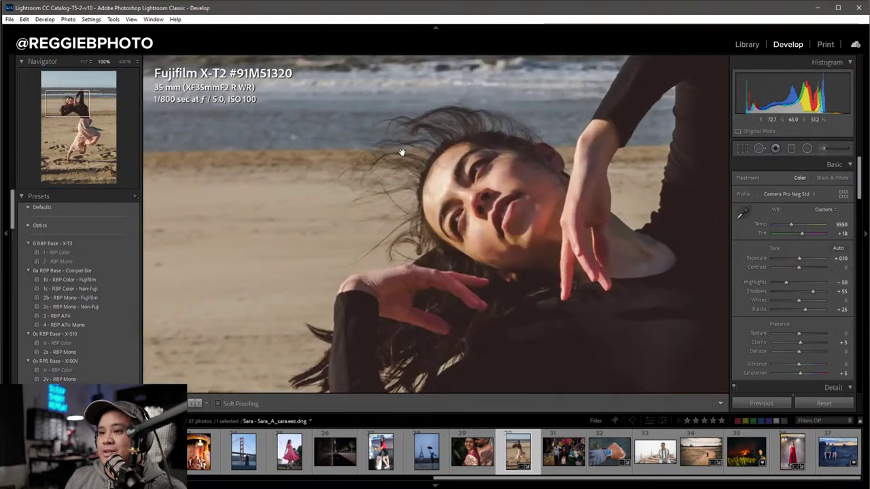
{"action": "scroll", "coordinate": [828, 355], "scroll_direction": "down", "scroll_amount": 3}
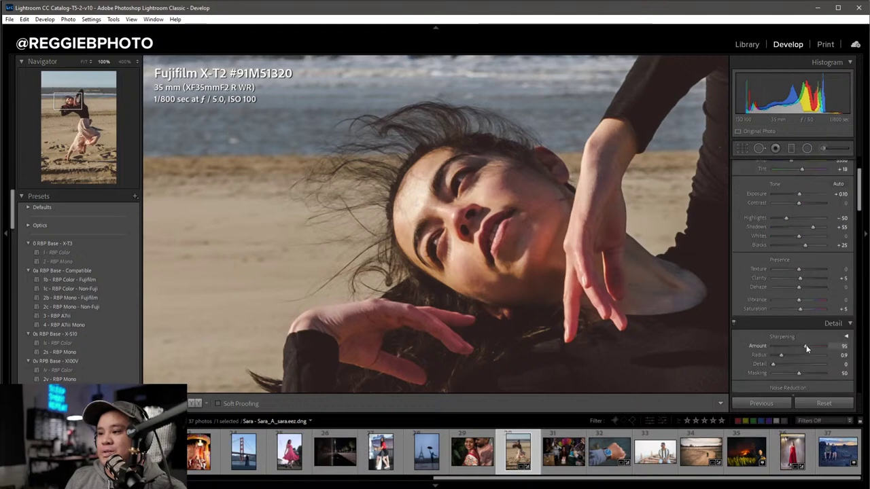
{"action": "left_click_drag", "start_coordinate": [797, 373], "coordinate": [806, 376]}
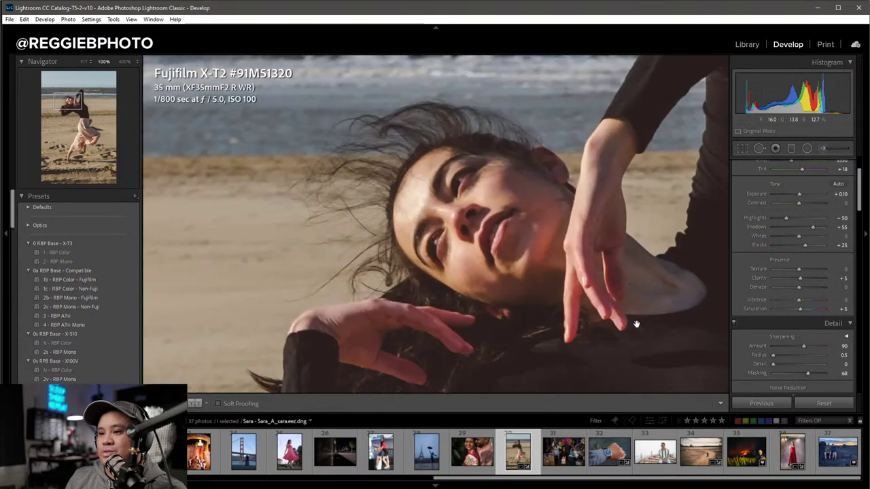
{"action": "left_click", "coordinate": [637, 328]}
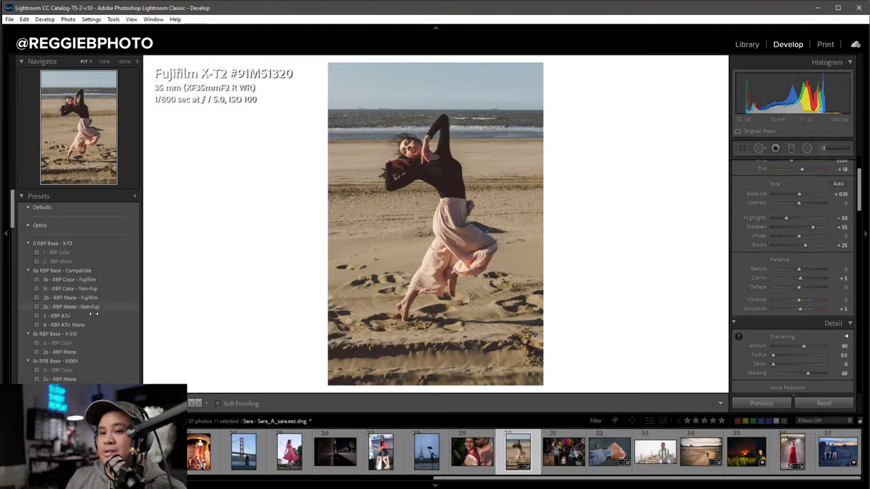
Apply the 33 - Color Fade 9 preset and briefly inspect detail at 1:1.
{"action": "scroll", "coordinate": [89, 314], "scroll_direction": "down", "scroll_amount": 10}
{"action": "scroll", "coordinate": [89, 313], "scroll_direction": "down", "scroll_amount": 3}
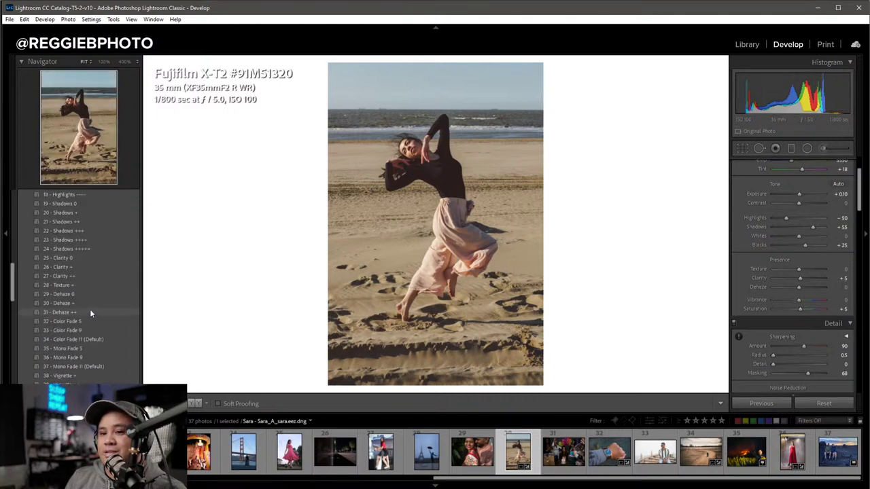
{"action": "scroll", "coordinate": [90, 309], "scroll_direction": "down", "scroll_amount": 3}
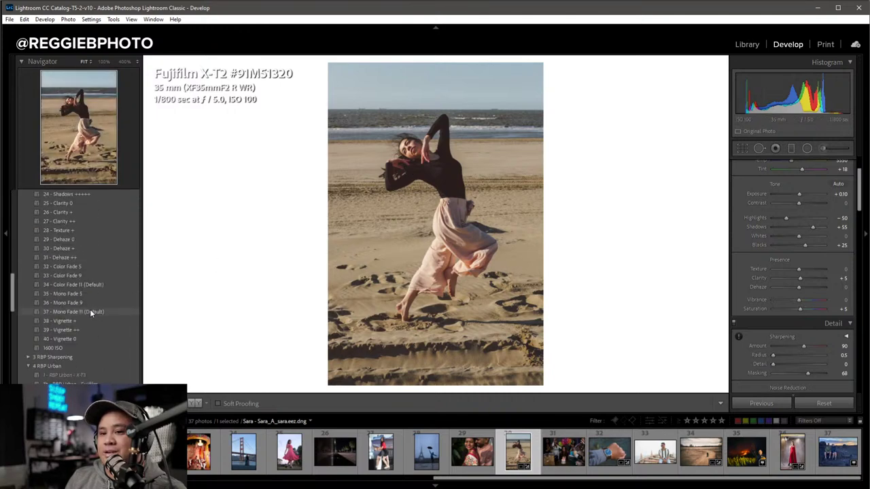
{"action": "left_click", "coordinate": [90, 274]}
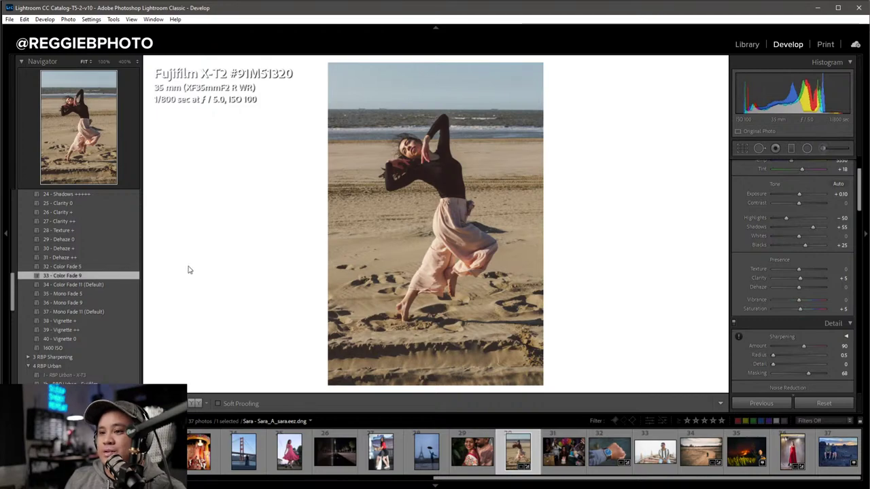
{"action": "left_click_drag", "start_coordinate": [415, 155], "coordinate": [433, 208]}
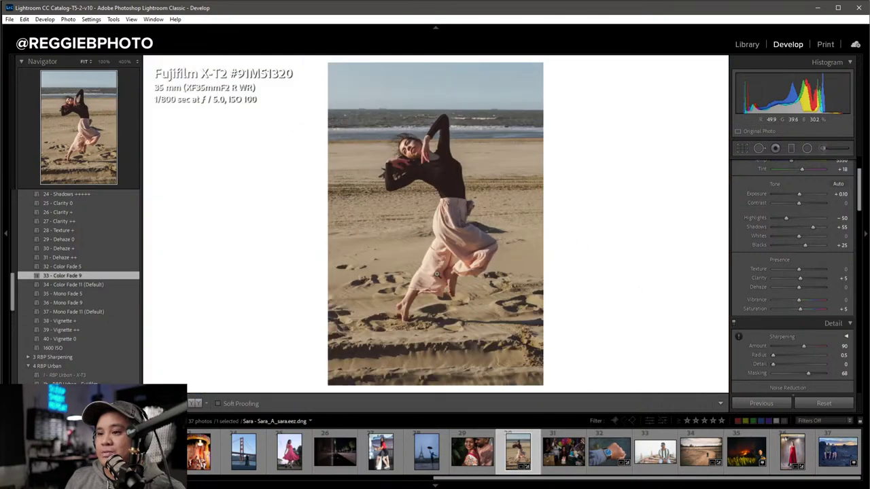
Draw RBP Burn ++ graduated filters darkening the bottom and the right side of the beach photo.
{"action": "left_click", "coordinate": [790, 148]}
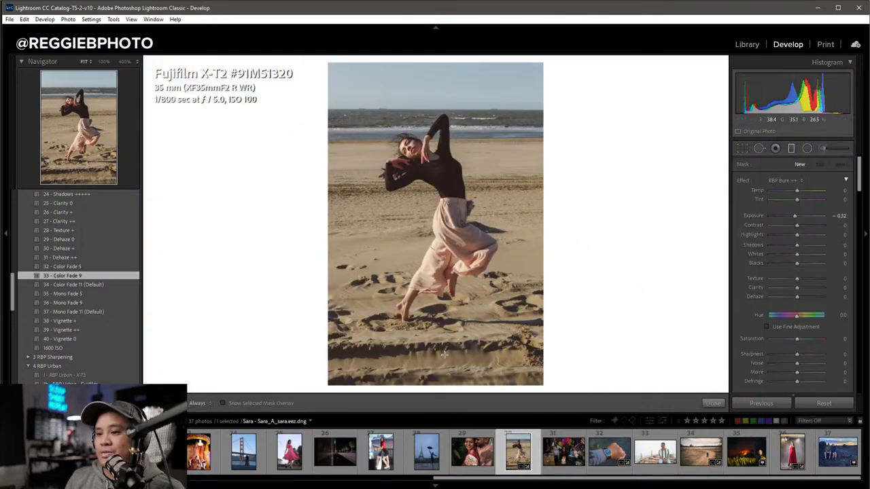
{"action": "left_click_drag", "start_coordinate": [441, 357], "coordinate": [441, 257]}
{"action": "left_click_drag", "start_coordinate": [442, 309], "coordinate": [436, 343]}
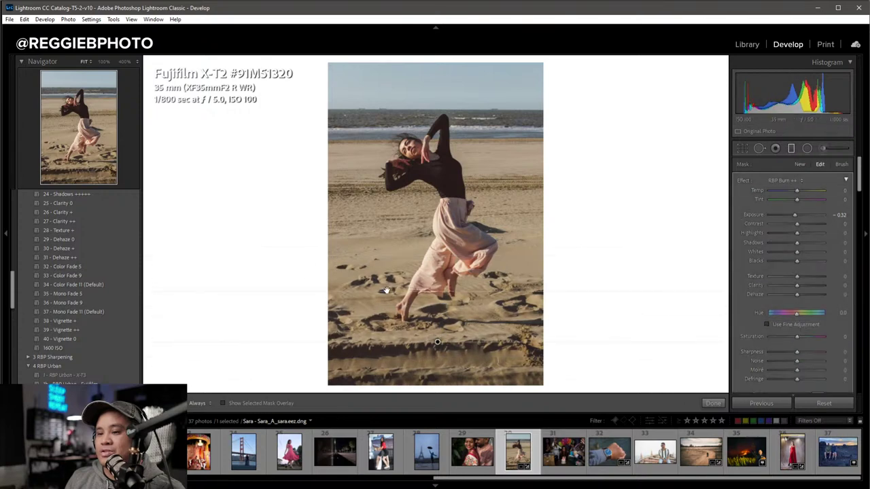
{"action": "left_click_drag", "start_coordinate": [451, 224], "coordinate": [352, 220]}
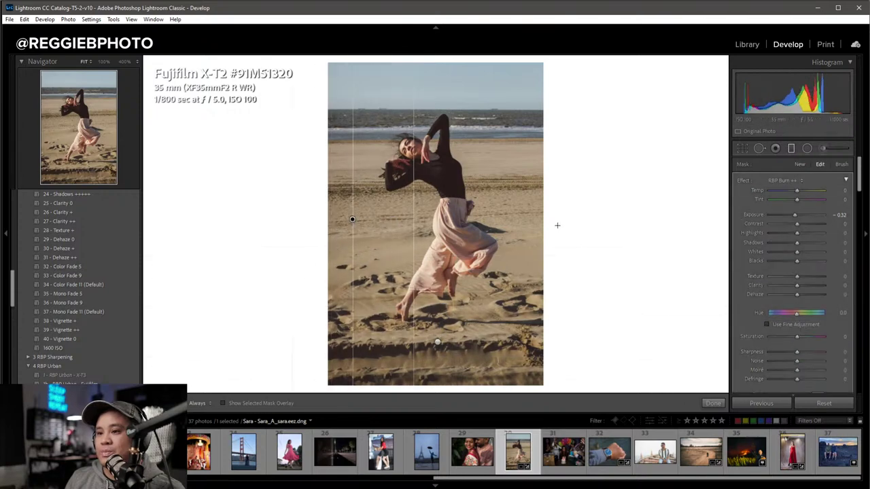
{"action": "left_click_drag", "start_coordinate": [427, 224], "coordinate": [514, 224]}
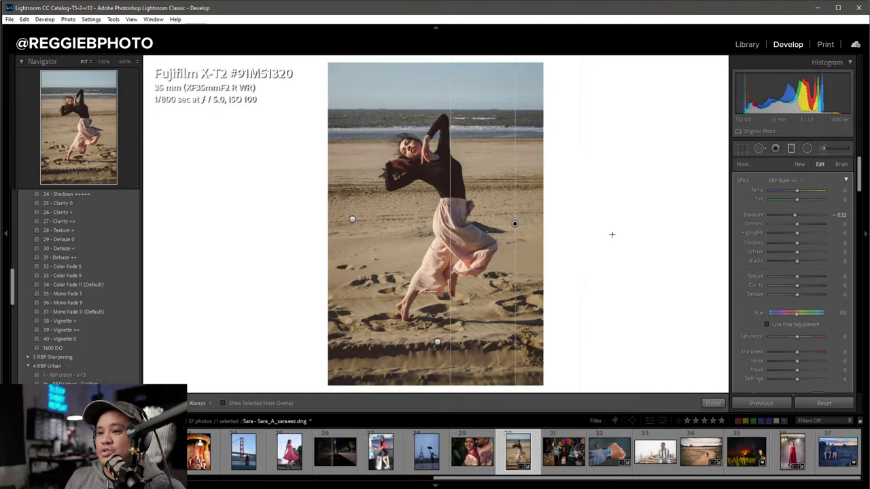
{"action": "key", "text": "m"}
{"action": "key", "text": "m"}
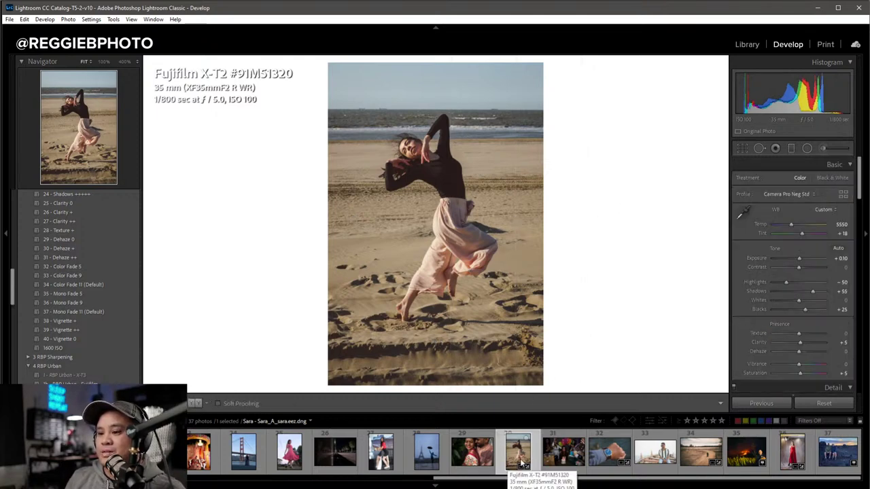
Back in the Library grid, open the birthday party photo (thumbnail 31).
{"action": "key", "text": "g"}
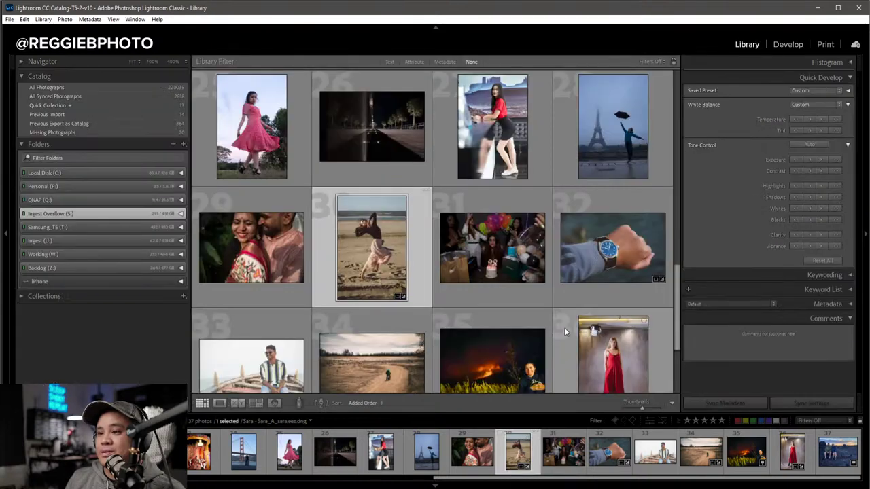
{"action": "scroll", "coordinate": [564, 331], "scroll_direction": "up", "scroll_amount": 2}
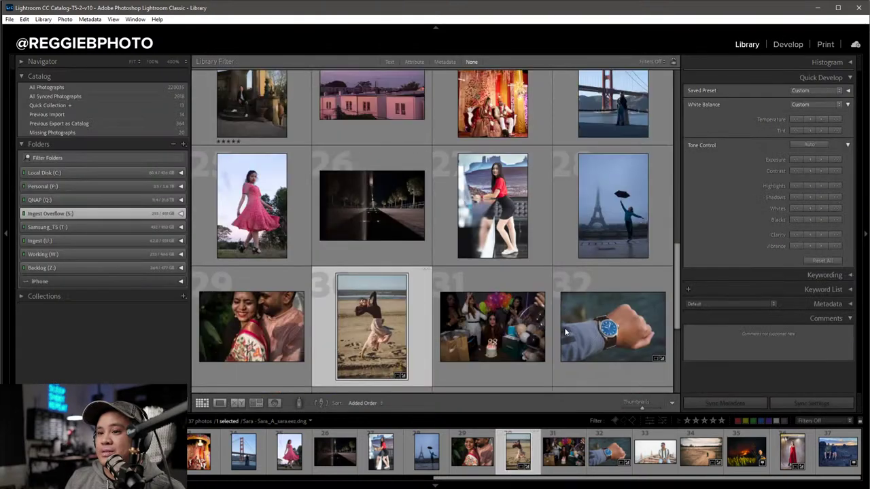
{"action": "double_click", "coordinate": [516, 352]}
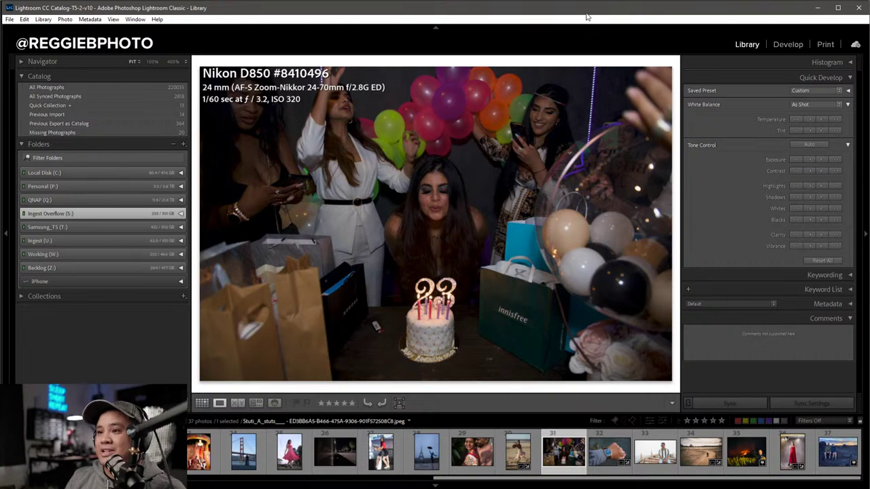
In Develop, show the file name and date overlay and apply the 1c - RBP Color - Non-Fuji preset.
{"action": "key", "text": "d"}
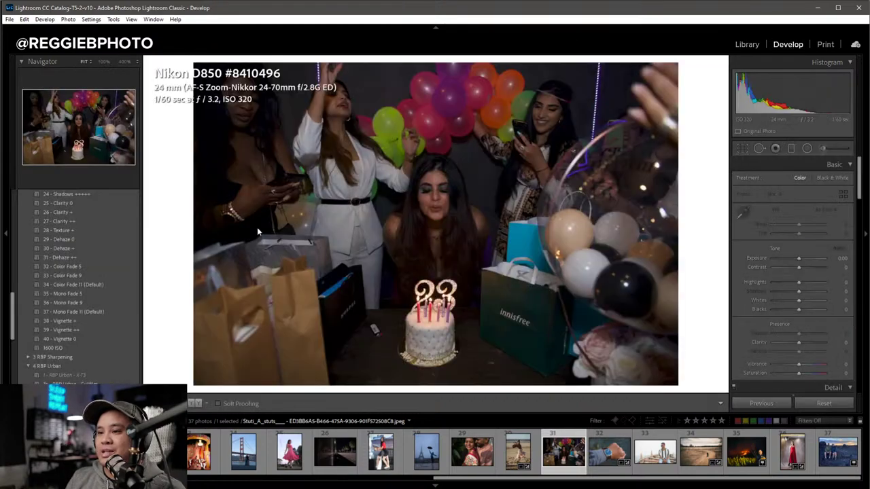
{"action": "key", "text": "i"}
{"action": "key", "text": "i"}
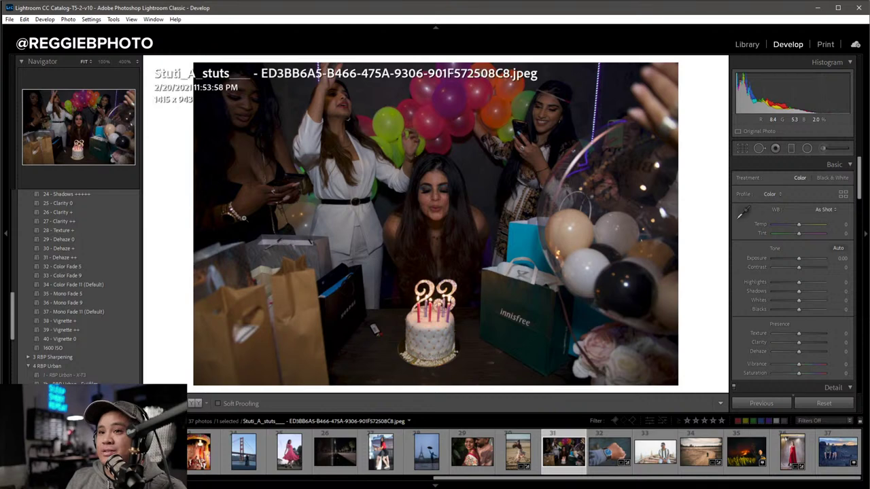
{"action": "key", "text": "i"}
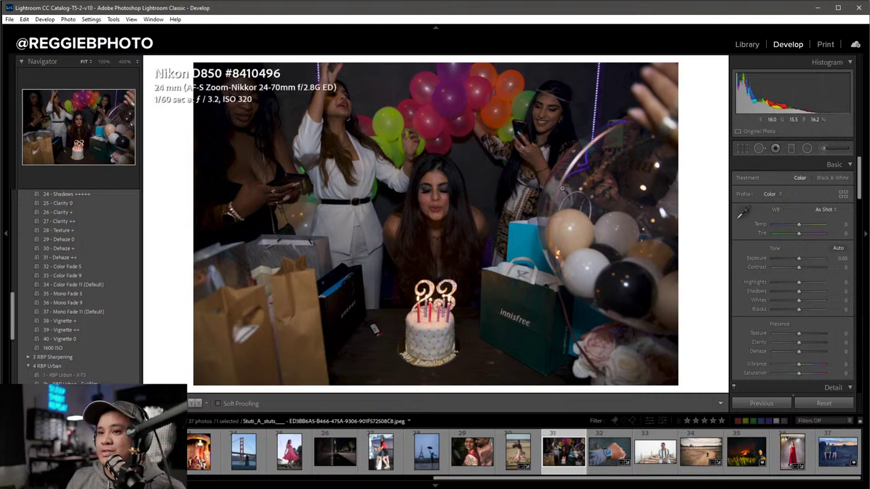
{"action": "key", "text": "i"}
{"action": "key", "text": "i"}
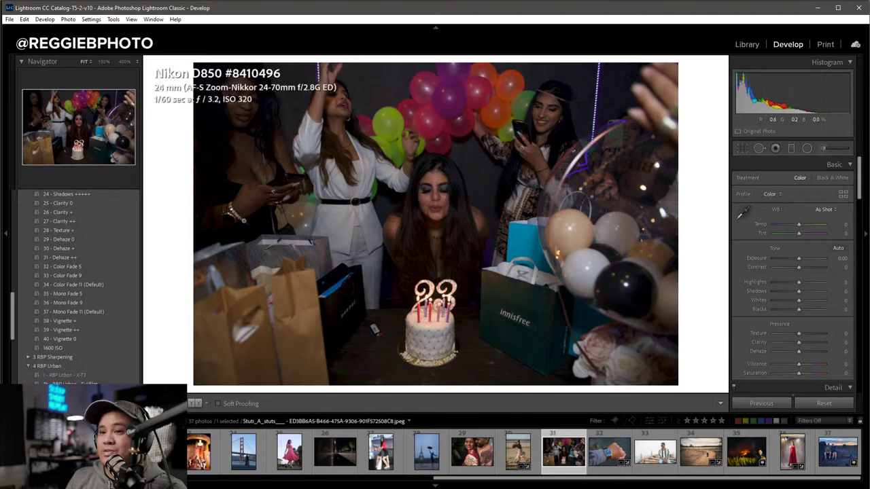
{"action": "scroll", "coordinate": [102, 241], "scroll_direction": "up", "scroll_amount": 10}
{"action": "scroll", "coordinate": [95, 243], "scroll_direction": "up", "scroll_amount": 5}
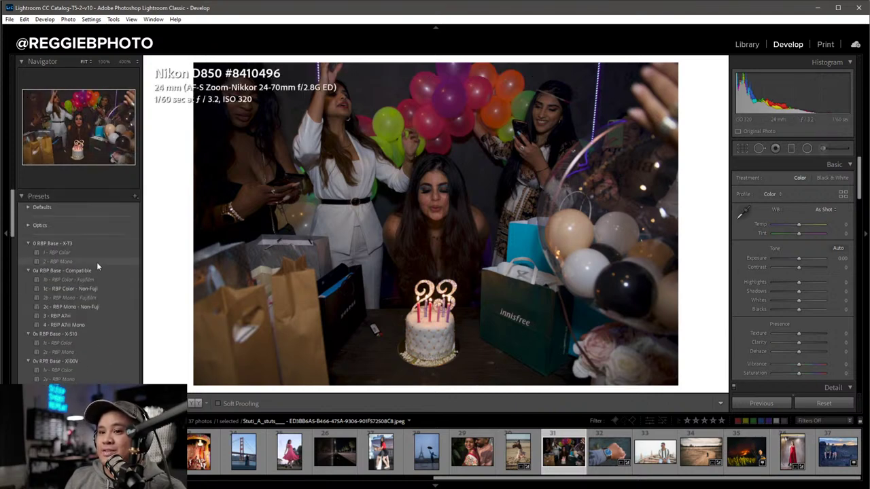
{"action": "left_click", "coordinate": [103, 289]}
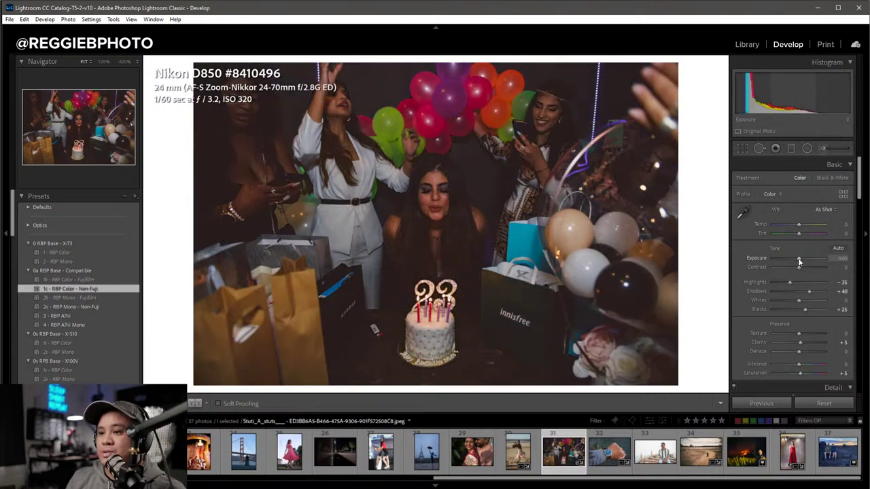
Cool the white balance, lower Contrast to -35, set Tint -9, and brighten Exposure to +0.90.
{"action": "left_click_drag", "start_coordinate": [799, 258], "coordinate": [798, 267]}
{"action": "left_click_drag", "start_coordinate": [799, 224], "coordinate": [798, 223]}
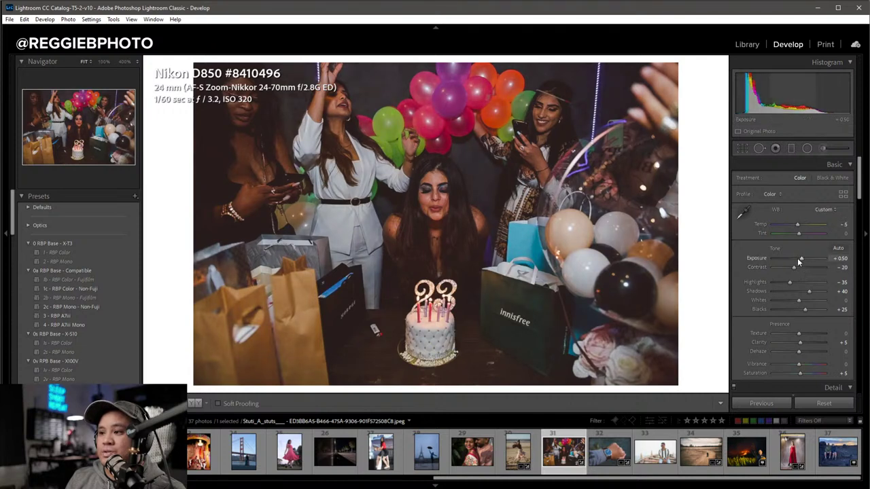
{"action": "left_click_drag", "start_coordinate": [800, 258], "coordinate": [802, 259]}
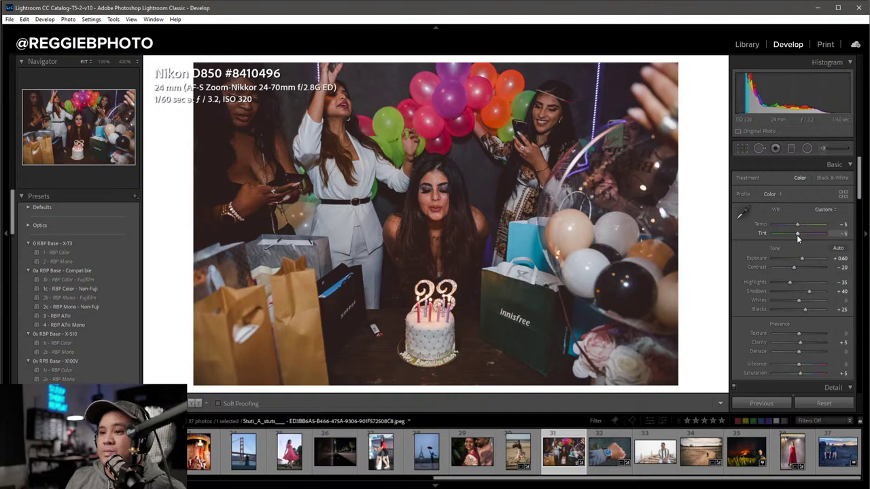
{"action": "left_click", "coordinate": [797, 235]}
{"action": "left_click", "coordinate": [837, 233]}
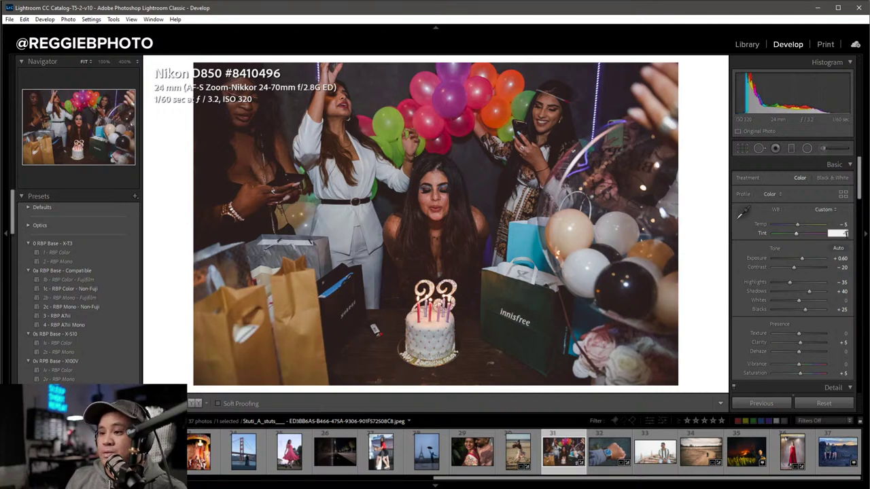
{"action": "key", "text": "Return"}
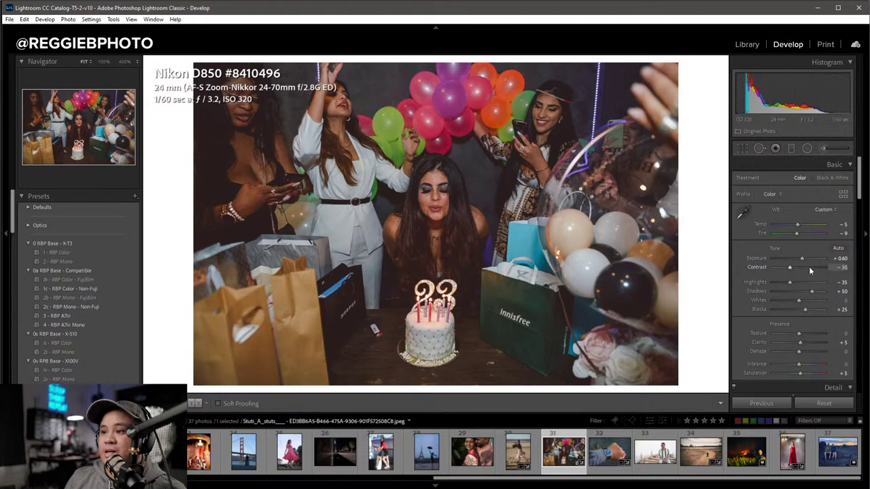
{"action": "left_click_drag", "start_coordinate": [801, 259], "coordinate": [802, 259]}
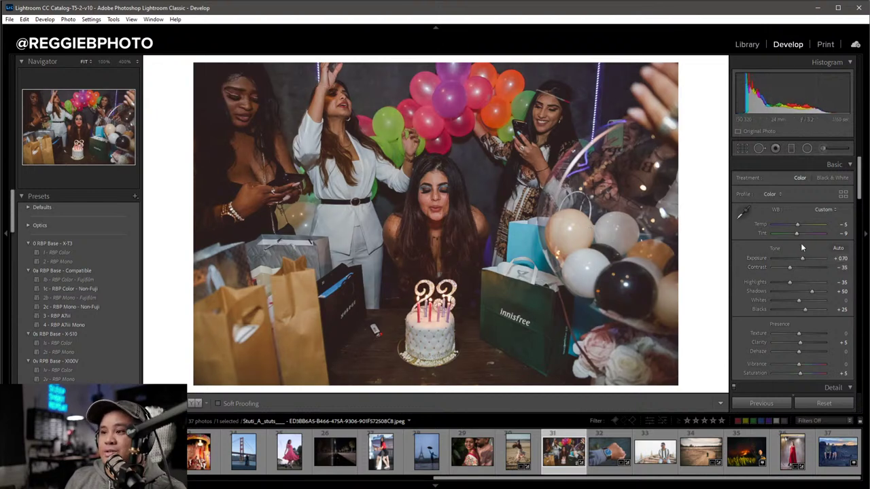
{"action": "left_click_drag", "start_coordinate": [802, 258], "coordinate": [803, 258]}
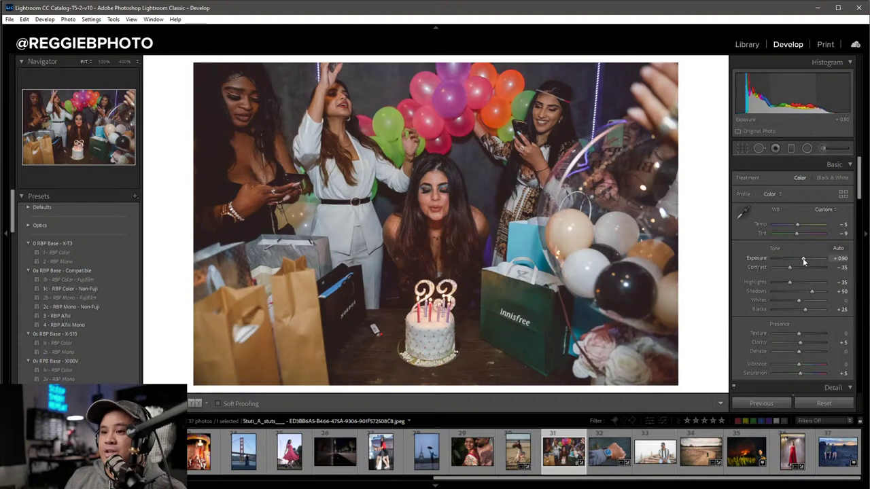
Add a vertical graduated filter darkening the party photo's right side and set Exposure to +1.00.
{"action": "left_click", "coordinate": [791, 148]}
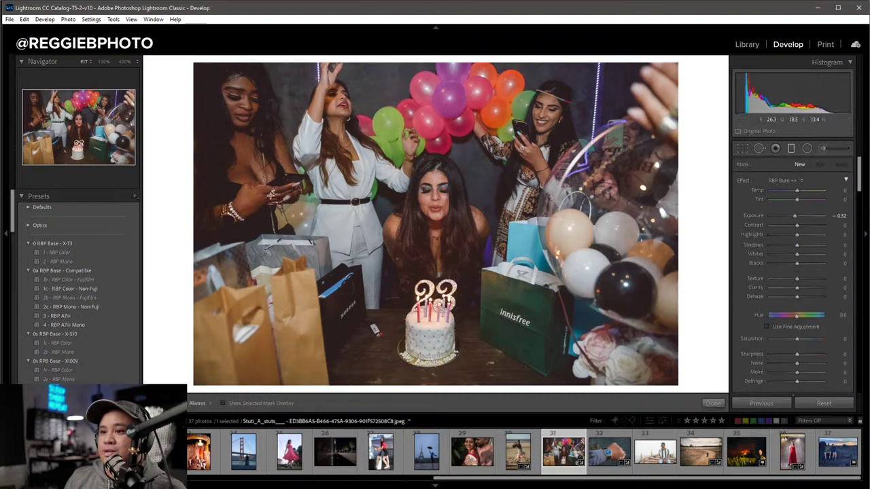
{"action": "left_click_drag", "start_coordinate": [258, 202], "coordinate": [394, 202]}
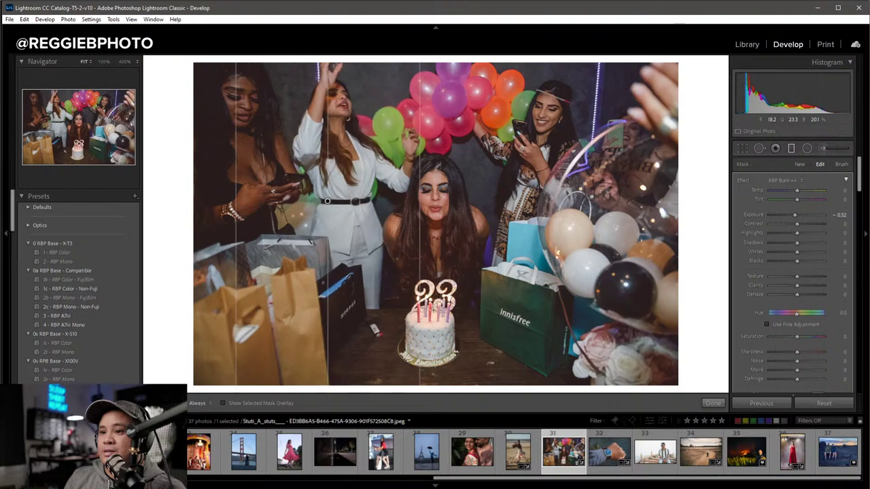
{"action": "mouse_move", "coordinate": [460, 363]}
{"action": "left_mouse_down"}
{"action": "mouse_move", "coordinate": [460, 257]}
{"action": "mouse_move", "coordinate": [450, 356]}
{"action": "left_mouse_up"}
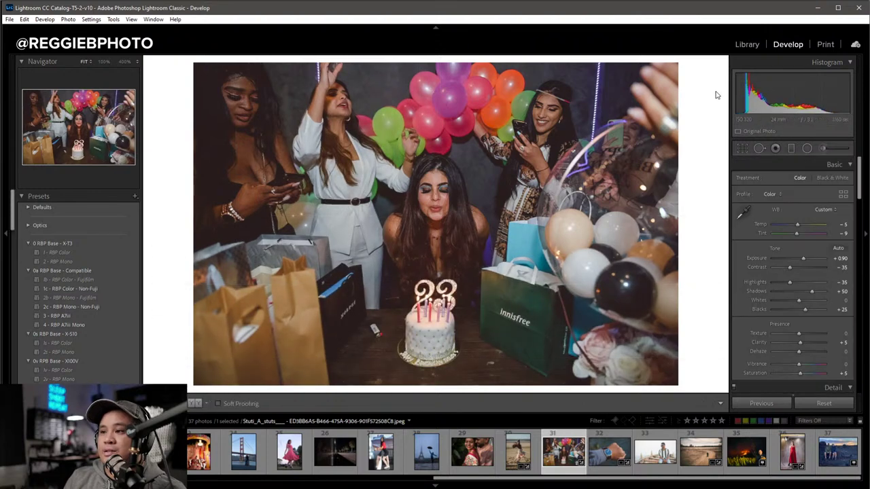
{"action": "left_click", "coordinate": [799, 163]}
{"action": "left_click_drag", "start_coordinate": [656, 202], "coordinate": [406, 202]}
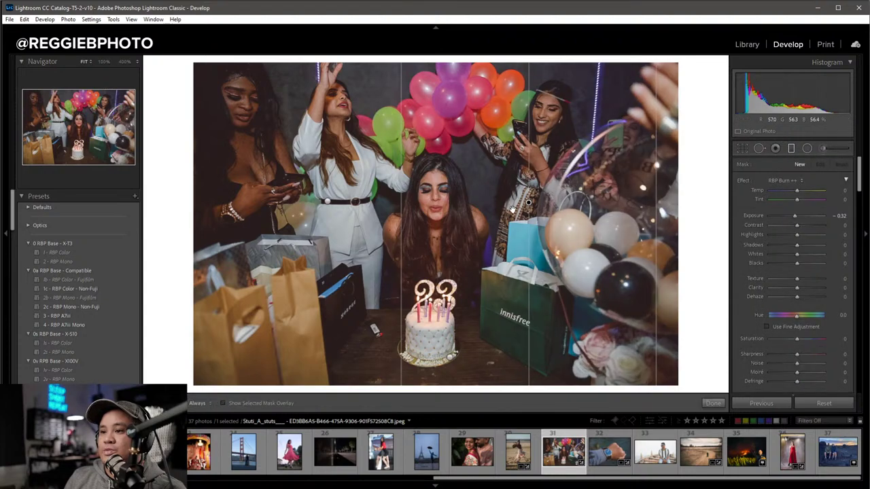
{"action": "key", "text": "m"}
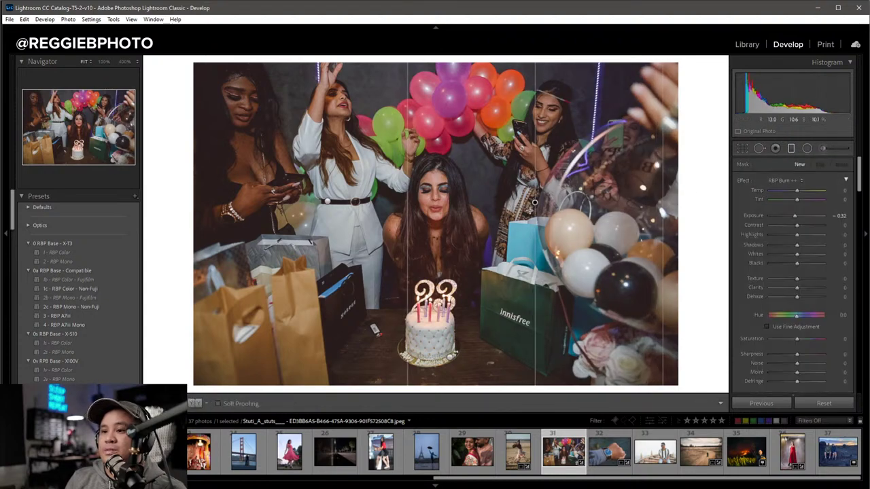
{"action": "key", "text": "backslash"}
{"action": "key", "text": "backslash"}
{"action": "key", "text": "backslash"}
{"action": "key", "text": "backslash"}
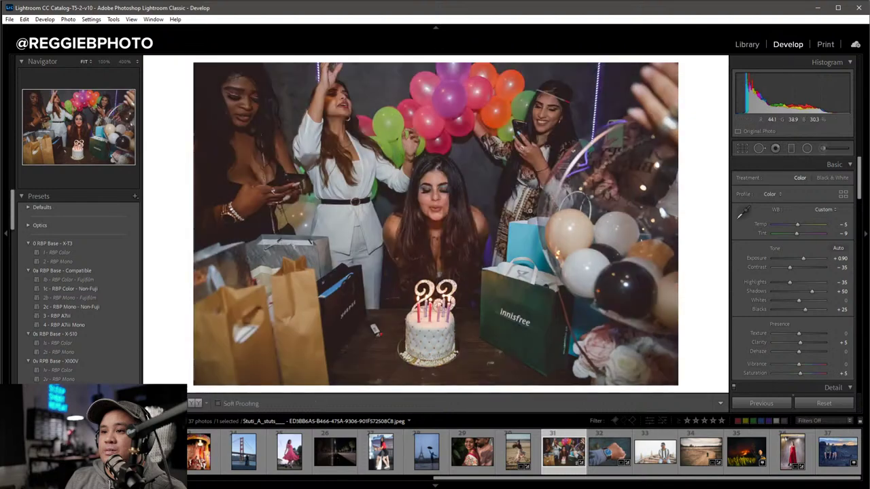
{"action": "left_click_drag", "start_coordinate": [803, 263], "coordinate": [804, 263]}
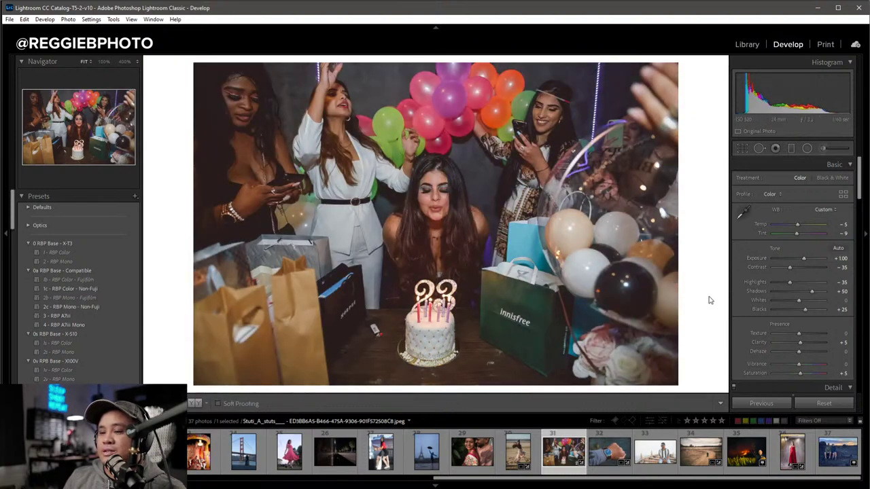
In the Library grid, filter by Metadata Edit status to show only edited photos.
{"action": "key", "text": "g"}
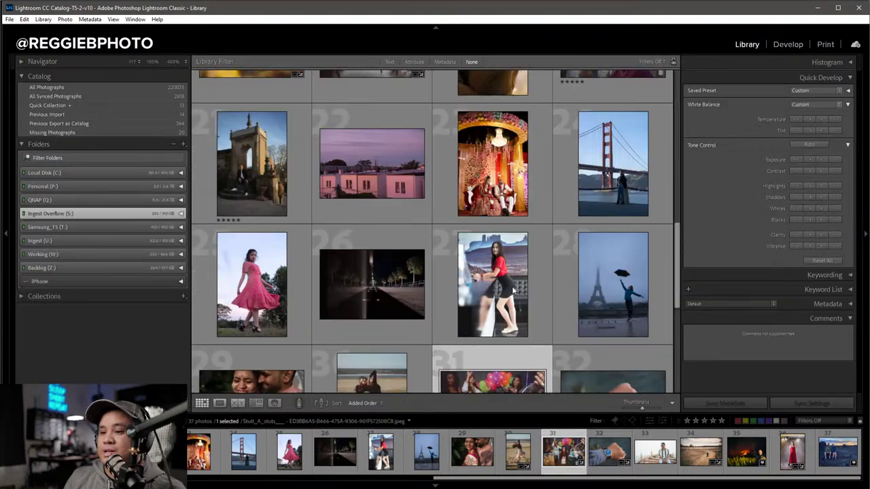
{"action": "scroll", "coordinate": [513, 290], "scroll_direction": "up", "scroll_amount": 3}
{"action": "scroll", "coordinate": [513, 290], "scroll_direction": "up", "scroll_amount": 3}
{"action": "scroll", "coordinate": [513, 290], "scroll_direction": "down", "scroll_amount": 6}
{"action": "scroll", "coordinate": [513, 290], "scroll_direction": "down", "scroll_amount": 3}
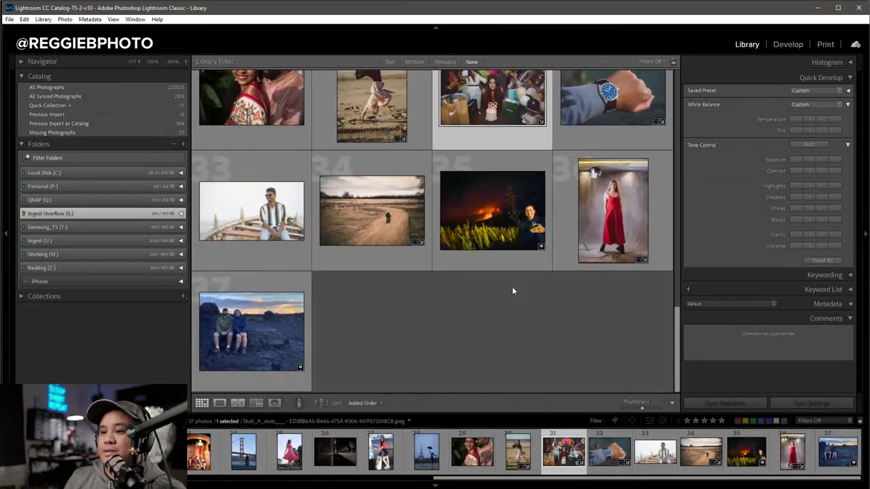
{"action": "scroll", "coordinate": [512, 286], "scroll_direction": "up", "scroll_amount": 5}
{"action": "scroll", "coordinate": [511, 286], "scroll_direction": "up", "scroll_amount": 5}
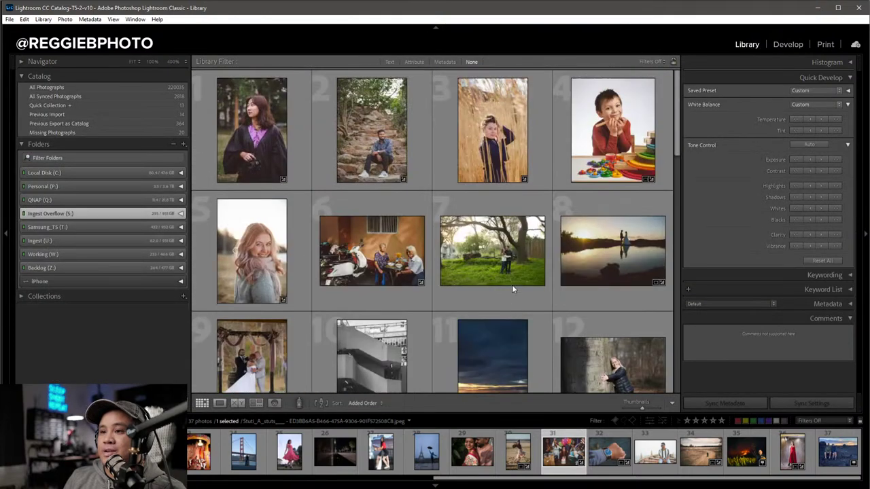
{"action": "left_click", "coordinate": [443, 61]}
{"action": "left_click", "coordinate": [570, 73]}
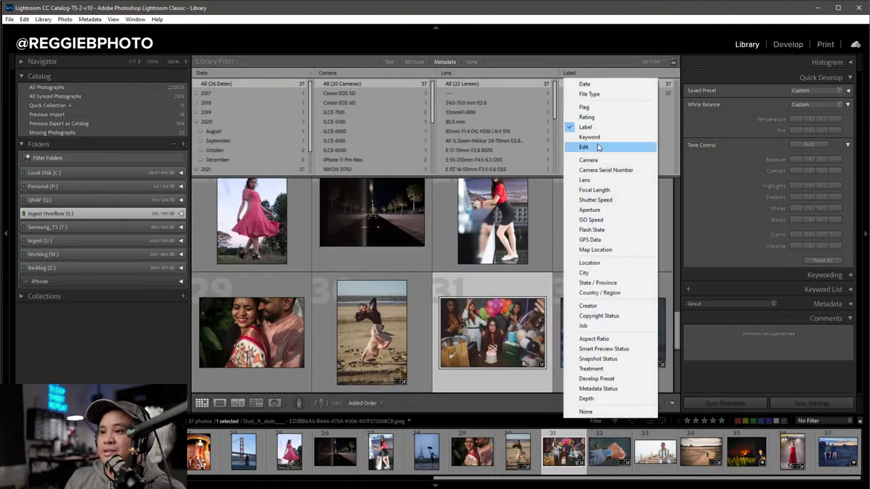
{"action": "left_click", "coordinate": [598, 147]}
{"action": "left_click", "coordinate": [583, 93]}
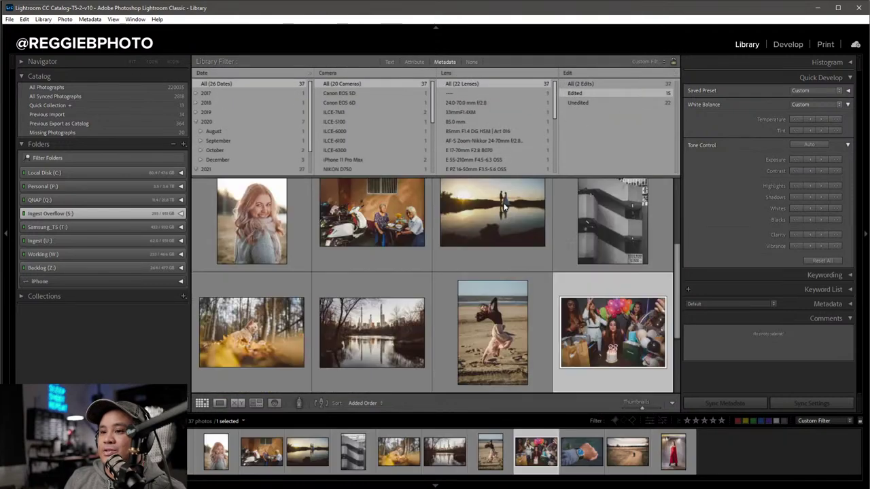
View the graduation portrait, boy's portrait and elderly women's street photo together in Survey.
{"action": "scroll", "coordinate": [494, 229], "scroll_direction": "down", "scroll_amount": 1}
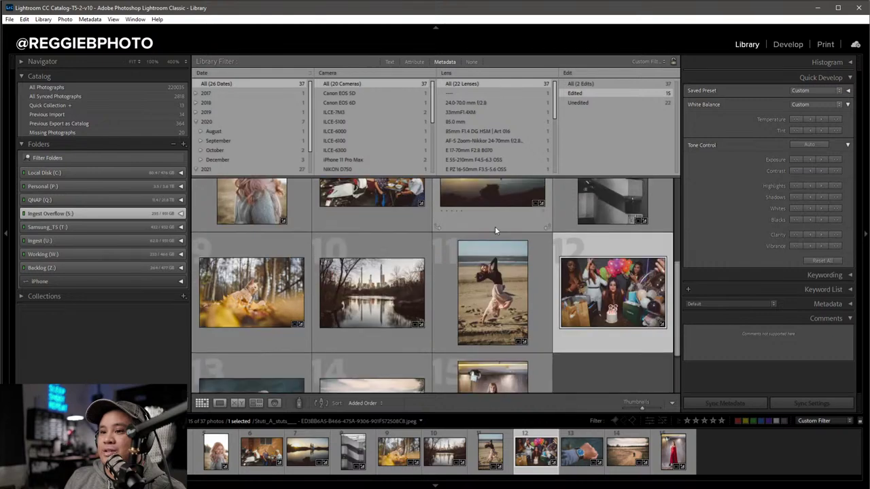
{"action": "scroll", "coordinate": [494, 230], "scroll_direction": "down", "scroll_amount": 1}
{"action": "scroll", "coordinate": [407, 231], "scroll_direction": "up", "scroll_amount": 3}
{"action": "scroll", "coordinate": [301, 232], "scroll_direction": "up", "scroll_amount": 3}
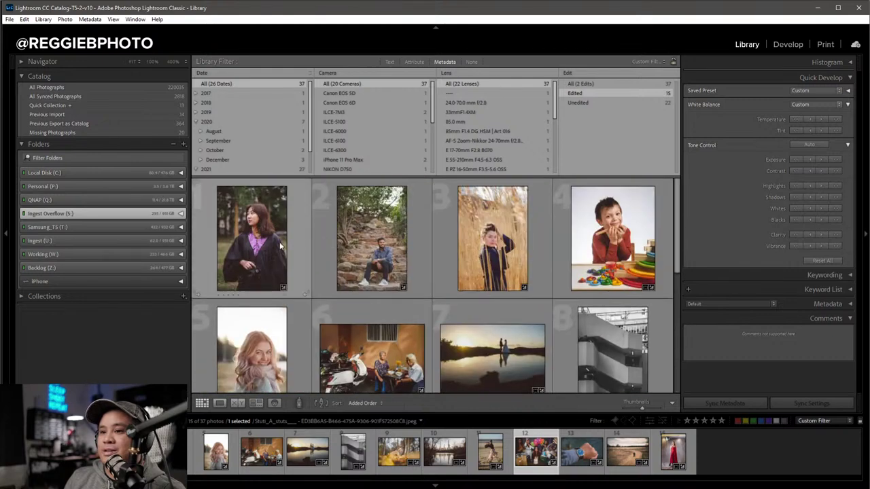
{"action": "left_click", "coordinate": [281, 248]}
{"action": "scroll", "coordinate": [562, 317], "scroll_direction": "down", "scroll_amount": 1}
{"action": "scroll", "coordinate": [589, 250], "scroll_direction": "up", "scroll_amount": 1}
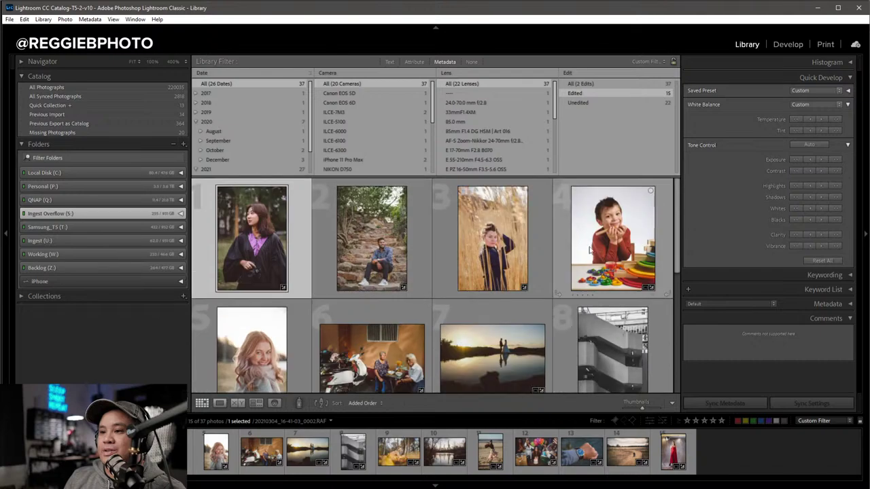
{"action": "left_click", "coordinate": [590, 250], "text": "ctrl"}
{"action": "scroll", "coordinate": [475, 286], "scroll_direction": "down", "scroll_amount": 1}
{"action": "left_click", "coordinate": [391, 316], "text": "ctrl"}
{"action": "left_click_drag", "start_coordinate": [391, 315], "coordinate": [383, 310]}
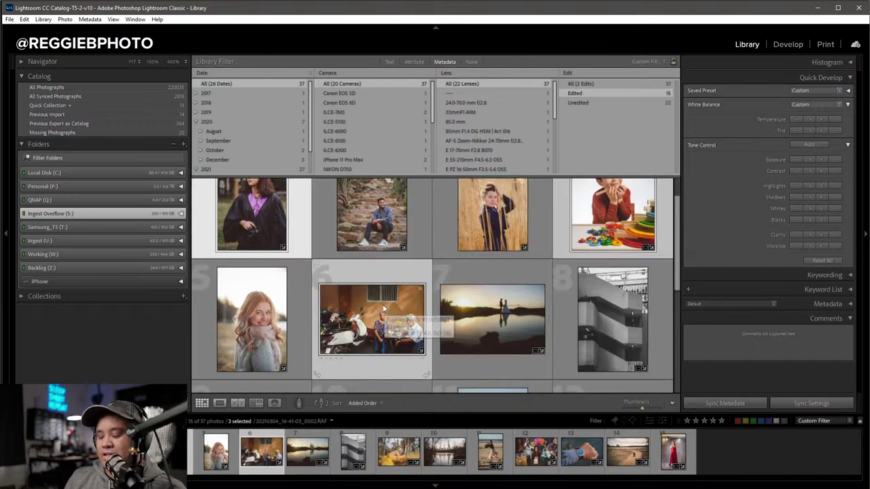
{"action": "key", "text": "n"}
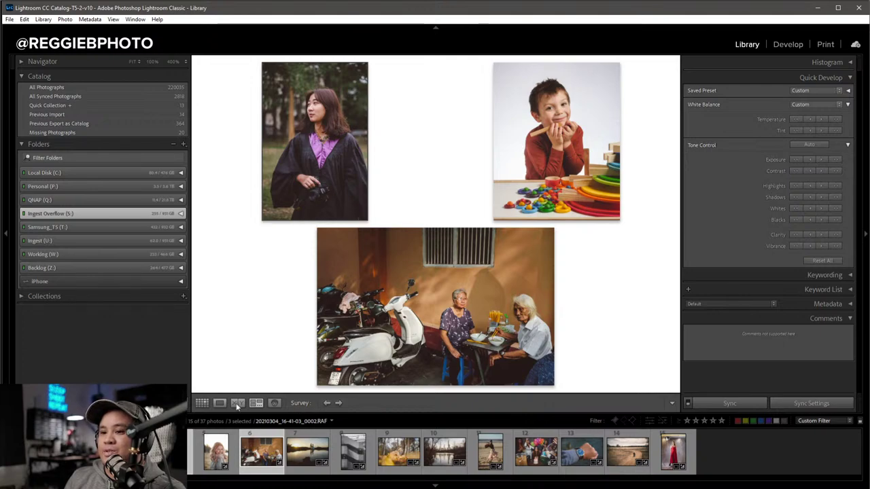
Compare the cat in autumn leaves photo with the red dress portrait, then return to the grid.
{"action": "left_click", "coordinate": [201, 402]}
{"action": "scroll", "coordinate": [299, 352], "scroll_direction": "down", "scroll_amount": 2}
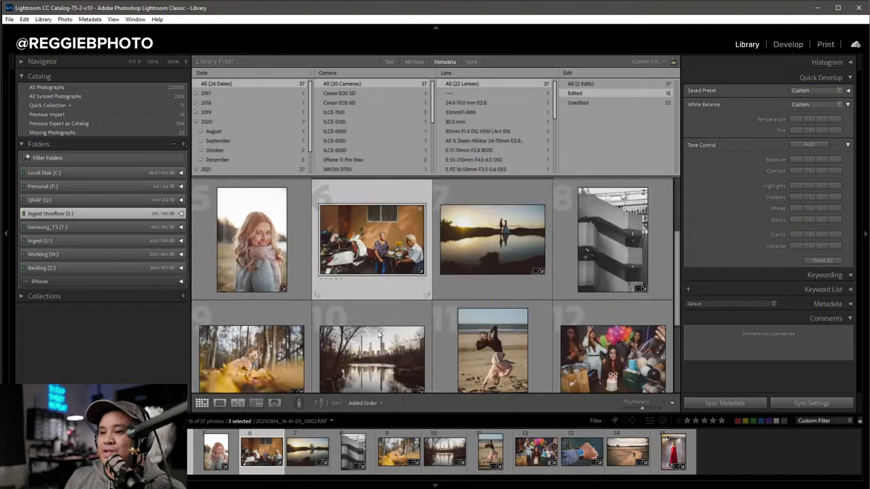
{"action": "scroll", "coordinate": [460, 331], "scroll_direction": "down", "scroll_amount": 3}
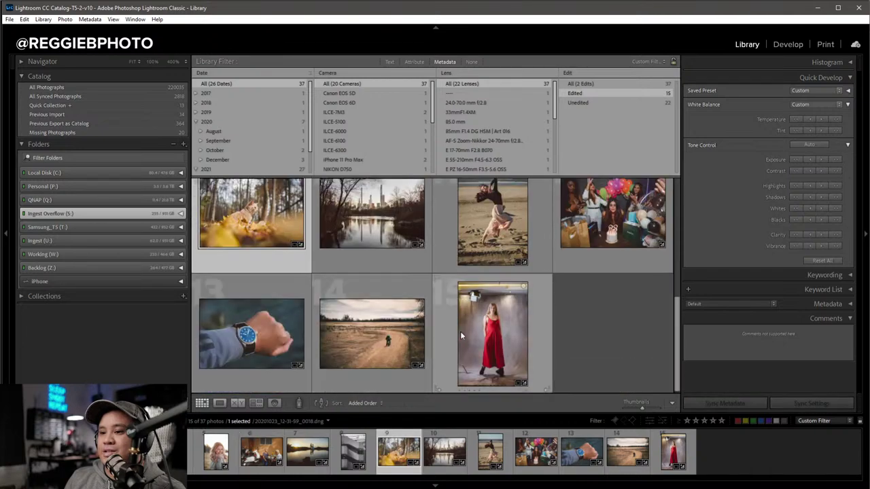
{"action": "left_click", "coordinate": [459, 333]}
{"action": "left_click", "coordinate": [256, 403]}
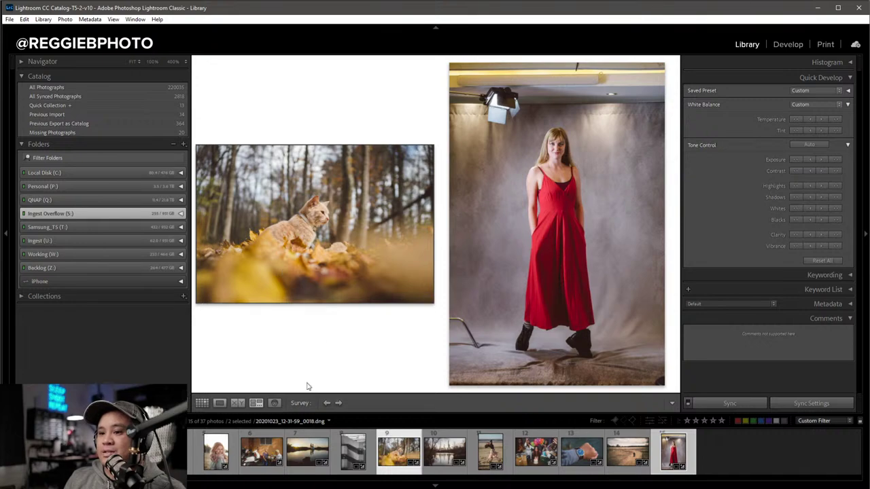
{"action": "key", "text": "g"}
View the party photo and the elderly women's street photo side by side in Survey.
{"action": "left_click", "coordinate": [611, 231]}
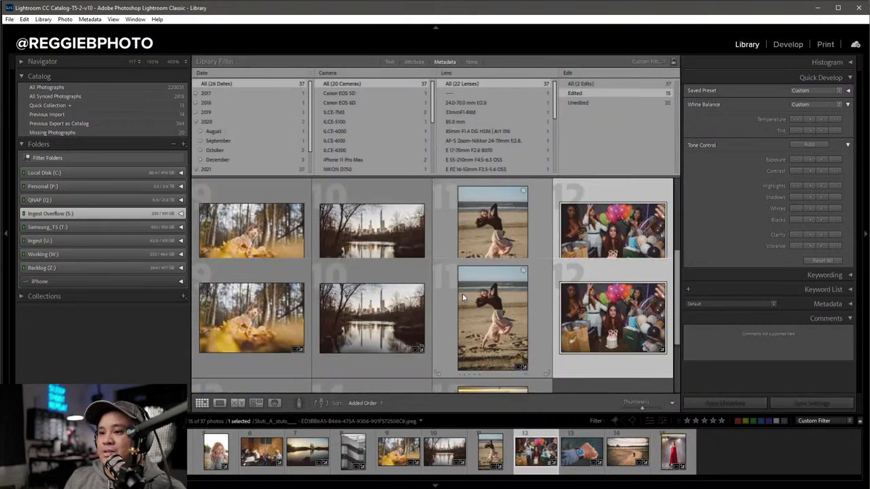
{"action": "scroll", "coordinate": [462, 298], "scroll_direction": "up", "scroll_amount": 2}
{"action": "left_click", "coordinate": [397, 265], "text": "ctrl"}
{"action": "key", "text": "n"}
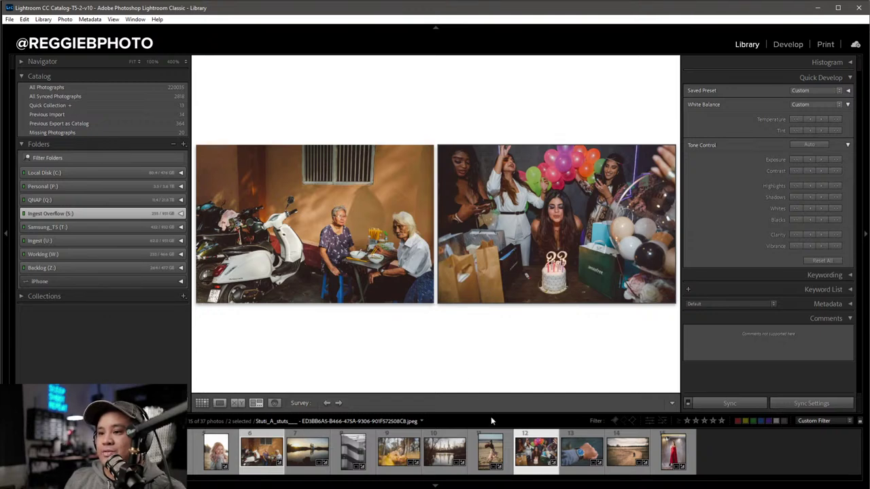
Open the party photo in Develop beside the street-photo reference and zoom in to inspect both.
{"action": "left_click", "coordinate": [527, 473]}
{"action": "key", "text": "d"}
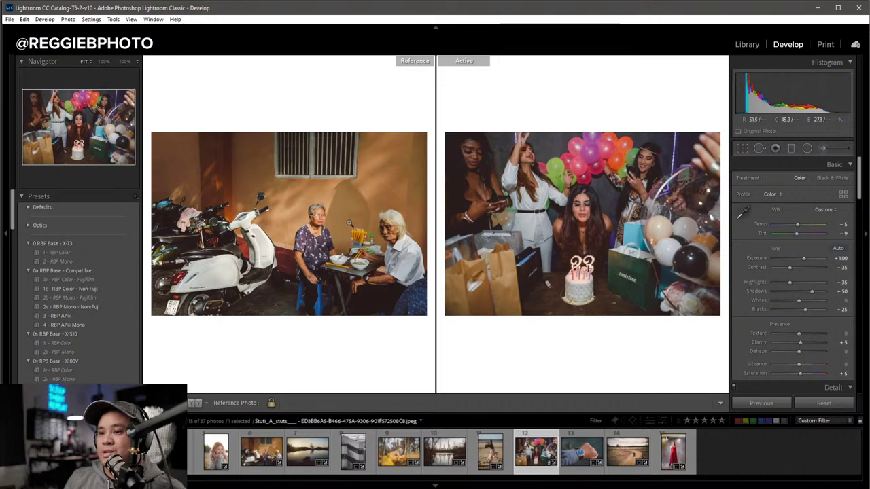
{"action": "left_click_drag", "start_coordinate": [349, 223], "coordinate": [344, 239]}
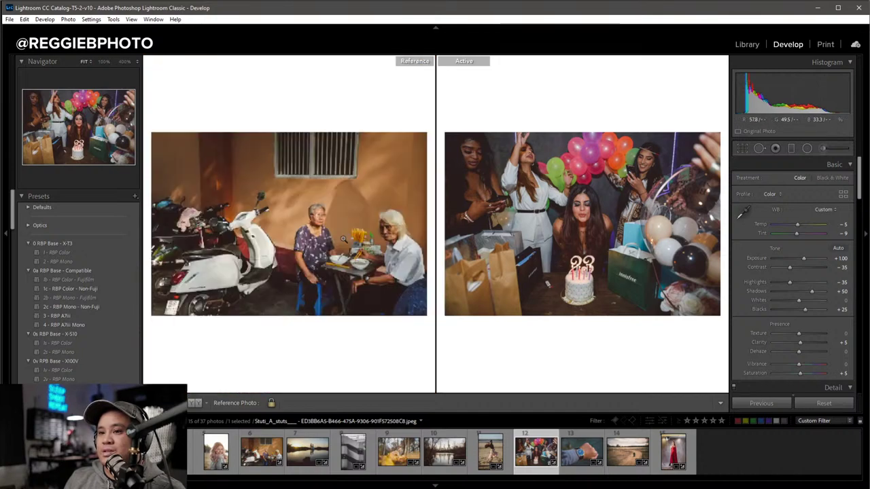
{"action": "left_click", "coordinate": [325, 219]}
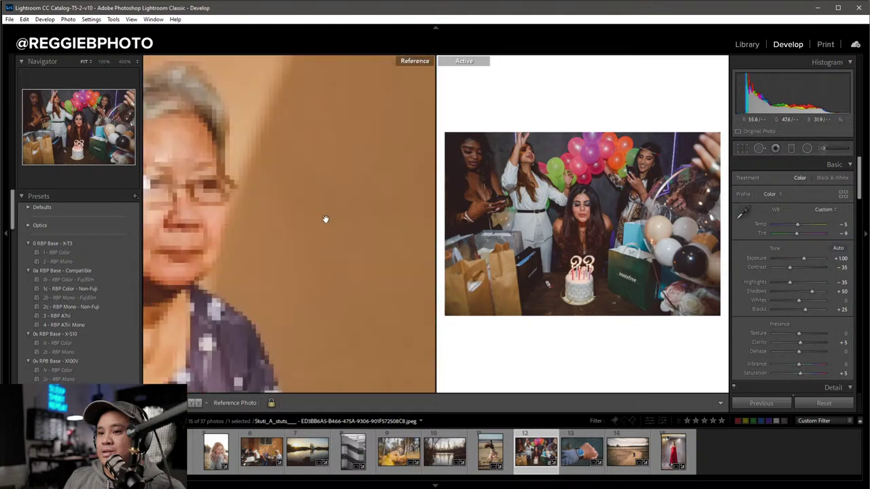
{"action": "left_click", "coordinate": [596, 216]}
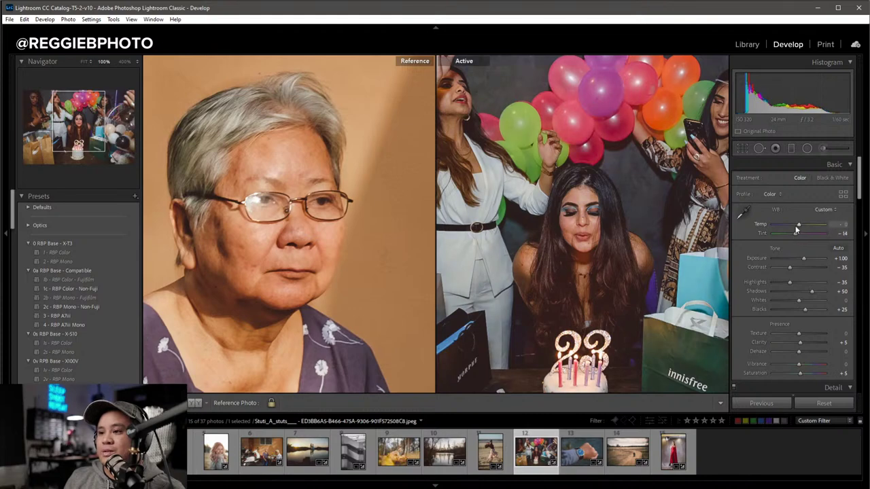
{"action": "key", "text": "z"}
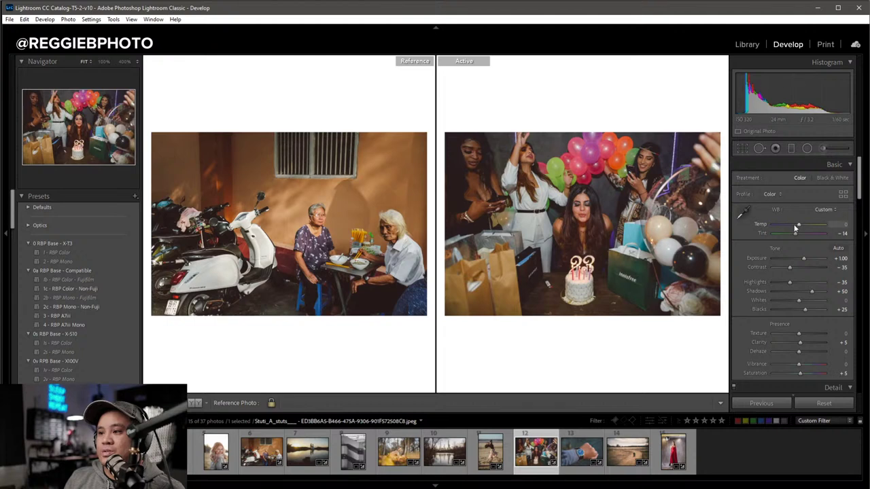
Raise the party photo's Exposure to +1.10 and set Temp to -2.
{"action": "left_click_drag", "start_coordinate": [804, 257], "coordinate": [804, 257]}
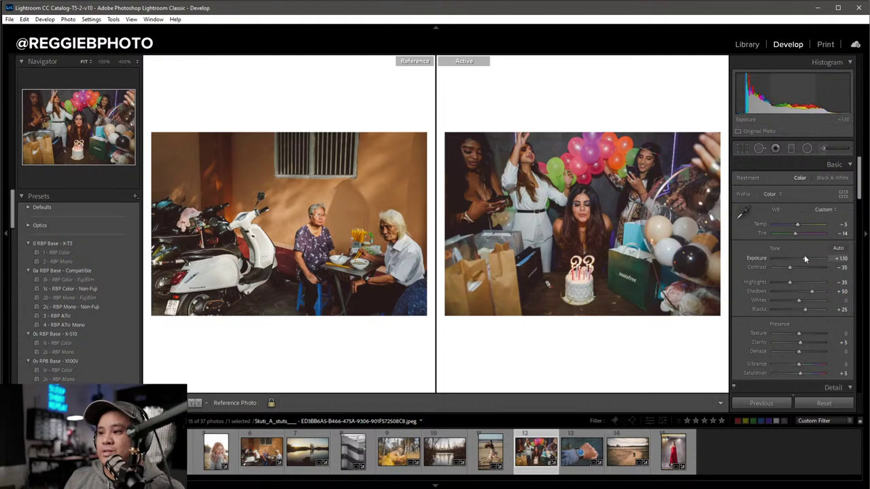
{"action": "type", "text": "-2"}
{"action": "key", "text": "Return"}
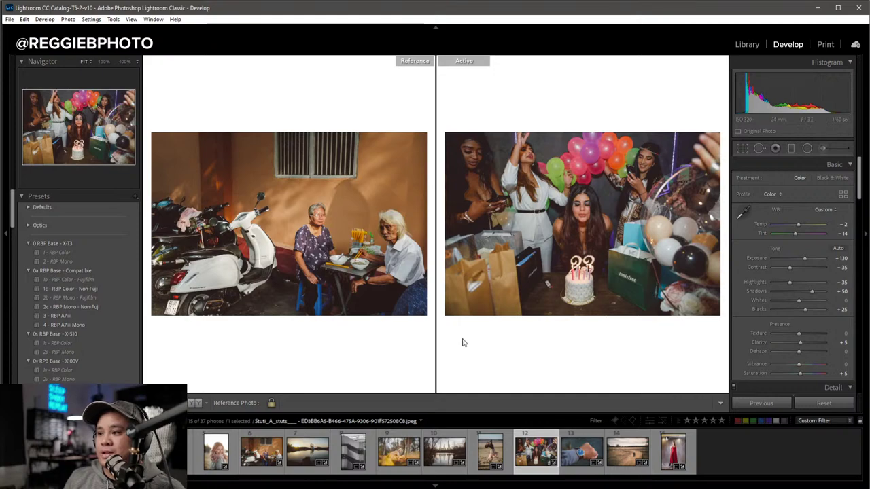
Back in the Library grid, select several edited photos, including the blonde woman's portrait.
{"action": "key", "text": "g"}
{"action": "scroll", "coordinate": [454, 341], "scroll_direction": "down", "scroll_amount": 3}
{"action": "scroll", "coordinate": [454, 340], "scroll_direction": "up", "scroll_amount": 5}
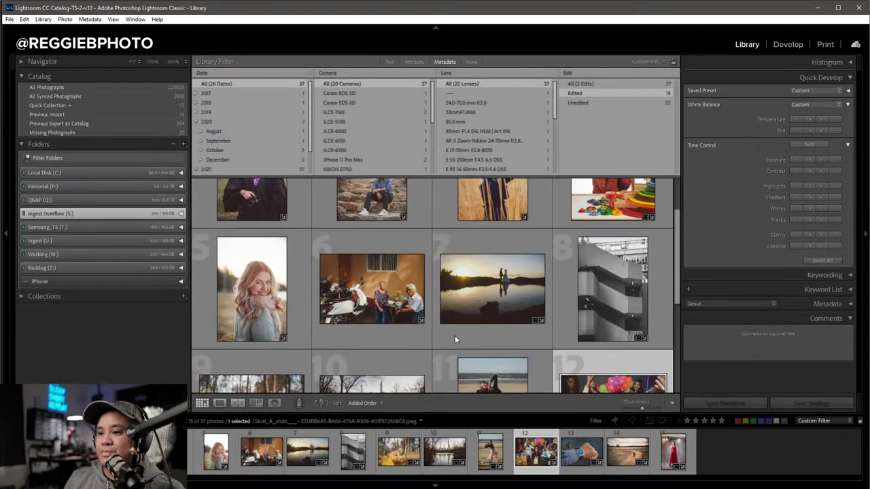
{"action": "scroll", "coordinate": [455, 336], "scroll_direction": "up", "scroll_amount": 2}
{"action": "scroll", "coordinate": [455, 335], "scroll_direction": "down", "scroll_amount": 5}
{"action": "scroll", "coordinate": [455, 335], "scroll_direction": "up", "scroll_amount": 5}
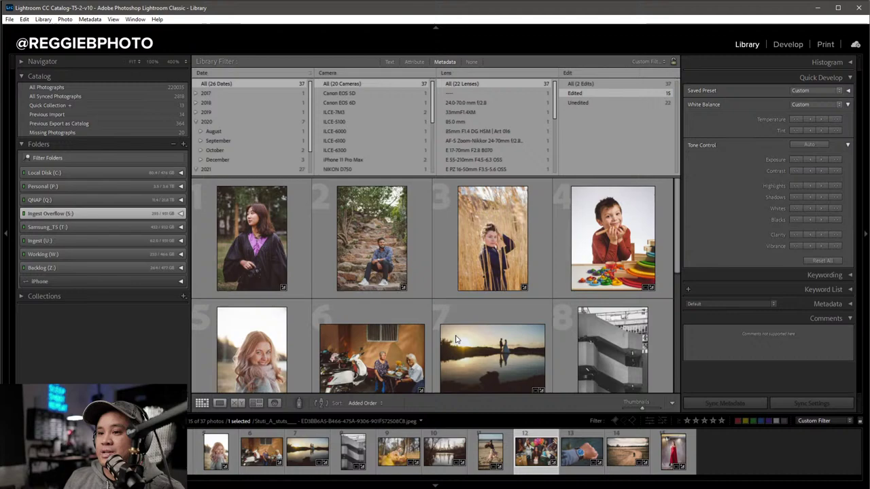
{"action": "scroll", "coordinate": [305, 302], "scroll_direction": "down", "scroll_amount": 1}
{"action": "left_click", "coordinate": [305, 298]}
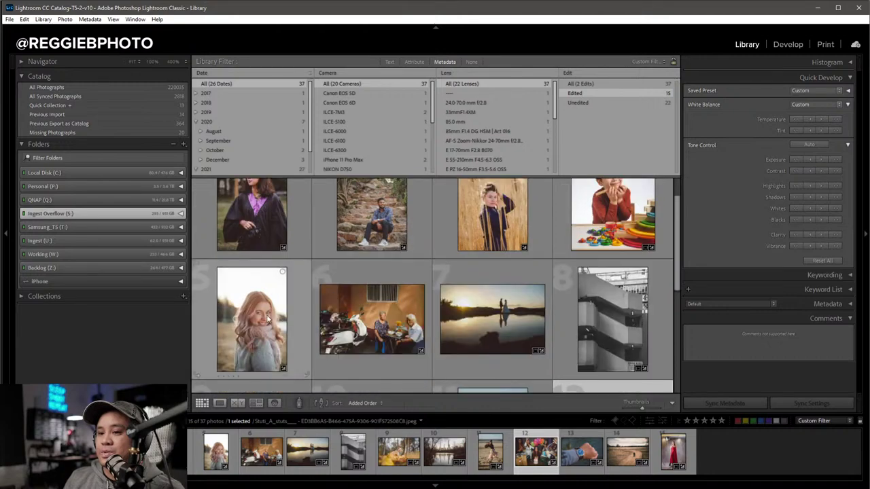
{"action": "left_click", "coordinate": [499, 258], "text": "shift"}
{"action": "scroll", "coordinate": [503, 292], "scroll_direction": "down", "scroll_amount": 1}
{"action": "scroll", "coordinate": [506, 305], "scroll_direction": "down", "scroll_amount": 1}
Add the beach handstand photo and compare the four selected photos in Survey view.
{"action": "left_click", "coordinate": [508, 325], "text": "ctrl"}
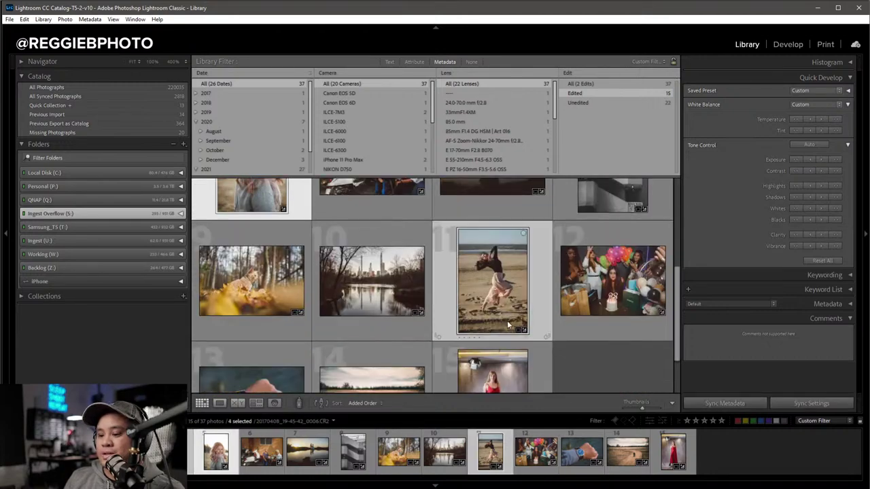
{"action": "key", "text": "n"}
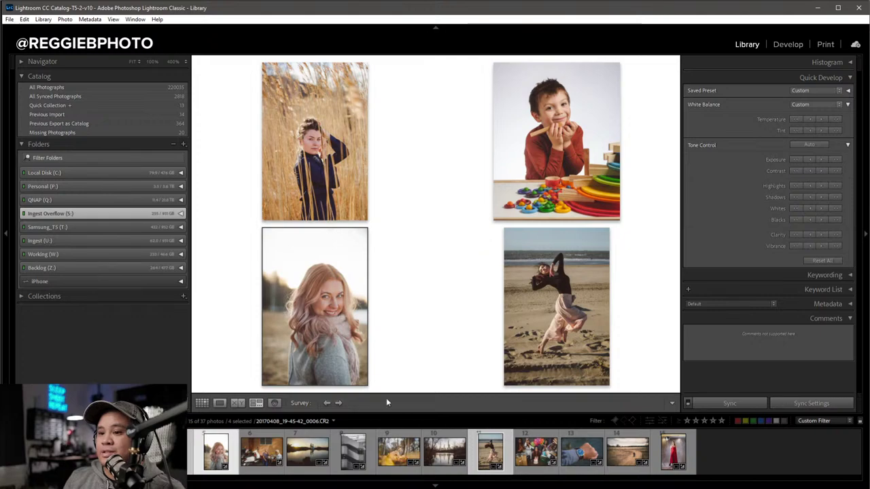
{"action": "left_click", "coordinate": [202, 403]}
Set the Library Filter's Edit column to All so all 37 photos show.
{"action": "scroll", "coordinate": [448, 263], "scroll_direction": "up", "scroll_amount": 1}
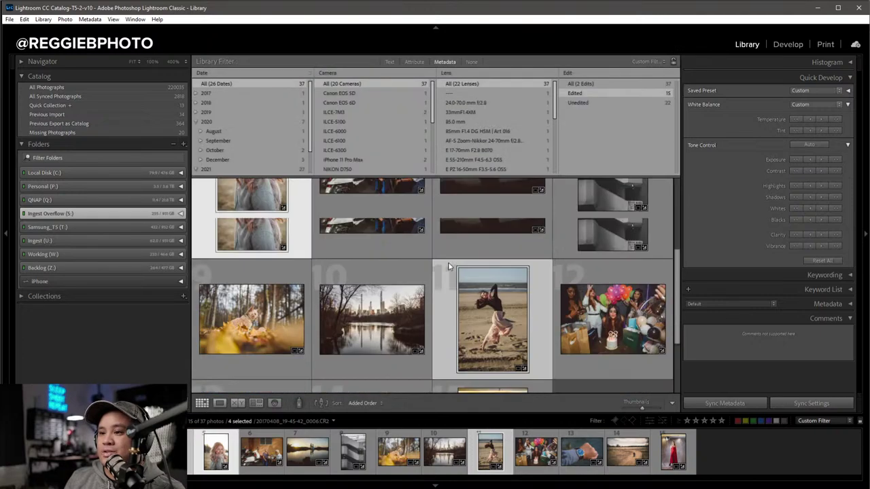
{"action": "left_click", "coordinate": [602, 84]}
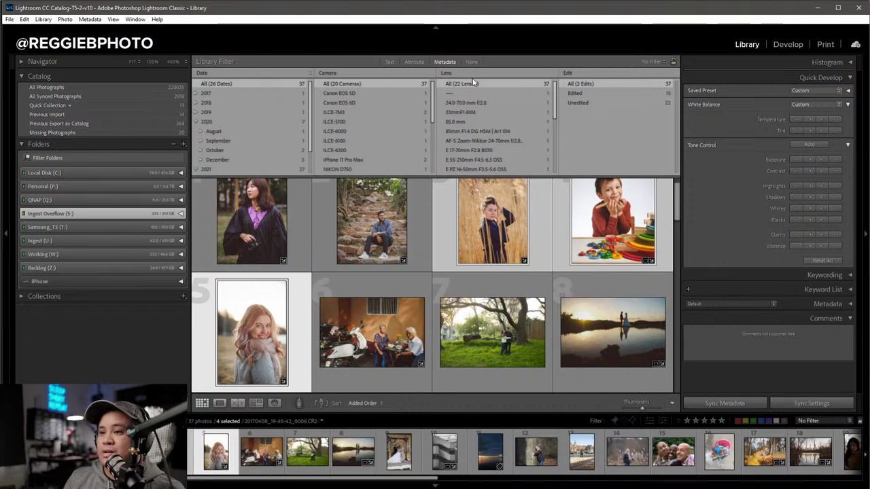
{"action": "scroll", "coordinate": [435, 252], "scroll_direction": "down", "scroll_amount": 2}
{"action": "scroll", "coordinate": [435, 255], "scroll_direction": "down", "scroll_amount": 3}
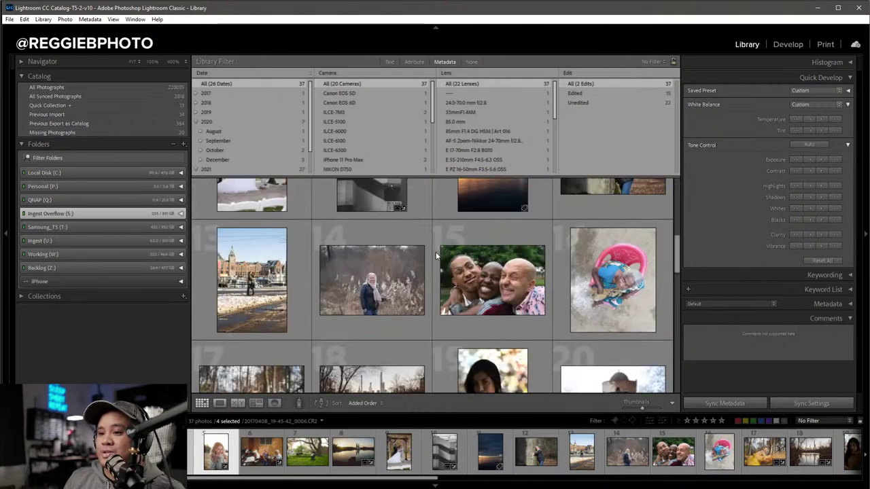
{"action": "scroll", "coordinate": [435, 255], "scroll_direction": "down", "scroll_amount": 2}
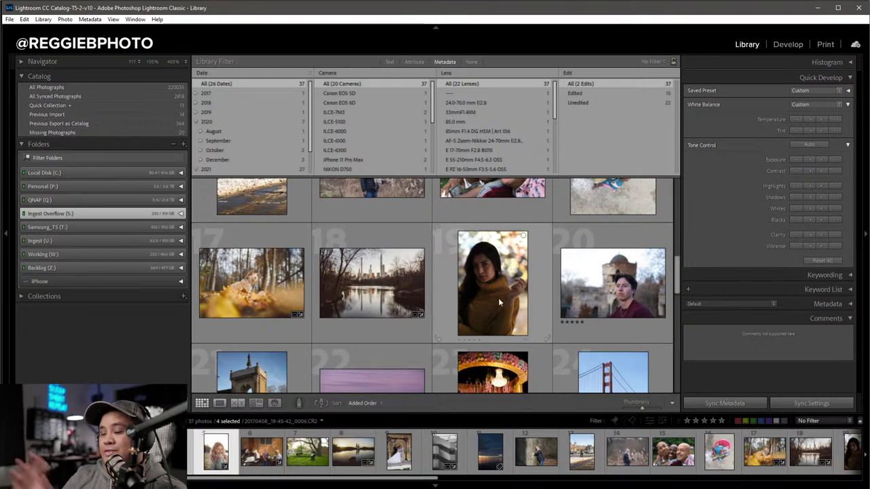
{"action": "mouse_move", "coordinate": [492, 272]}
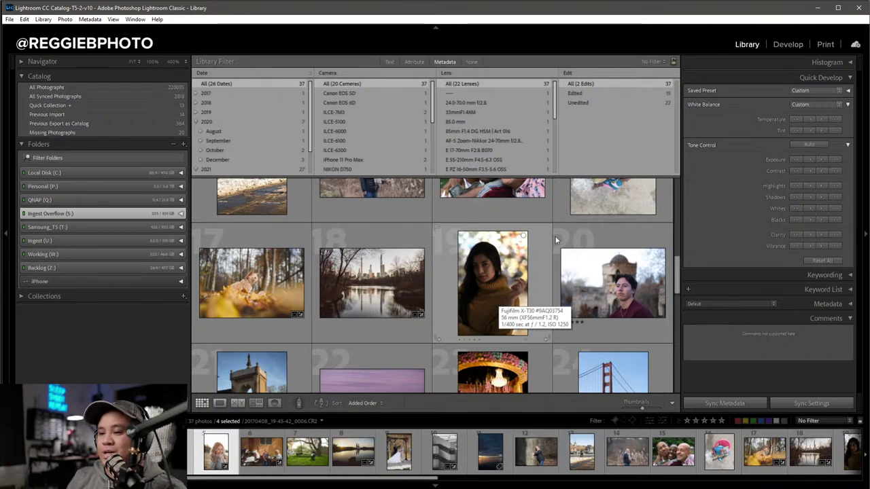
{"action": "scroll", "coordinate": [584, 240], "scroll_direction": "down", "scroll_amount": 1}
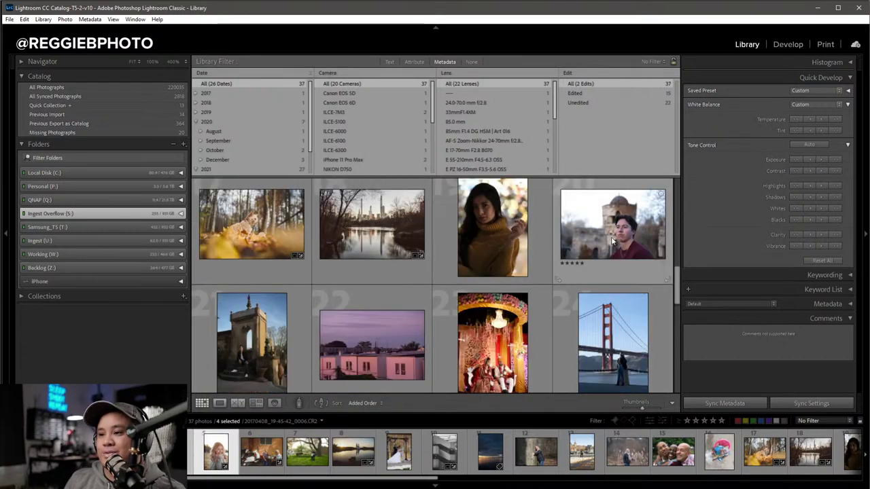
{"action": "scroll", "coordinate": [612, 241], "scroll_direction": "down", "scroll_amount": 1}
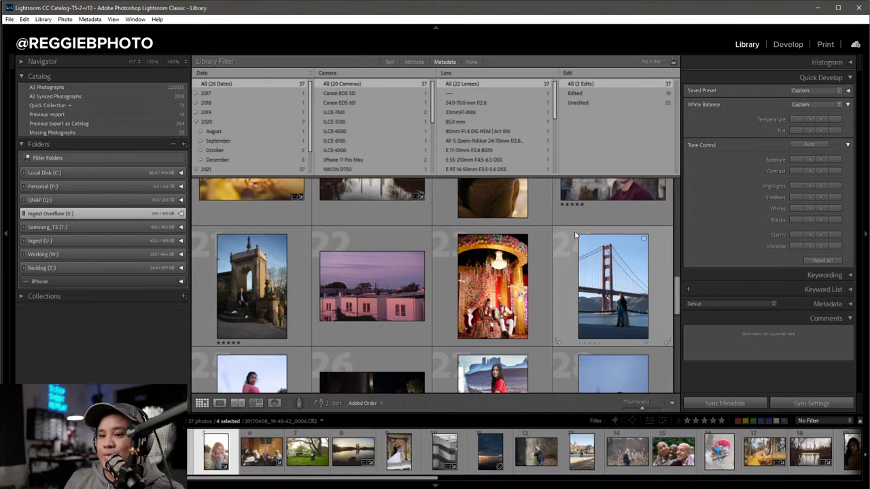
Open the stone-archway portrait in Develop with the camera info overlay shown.
{"action": "scroll", "coordinate": [342, 301], "scroll_direction": "down", "scroll_amount": 1}
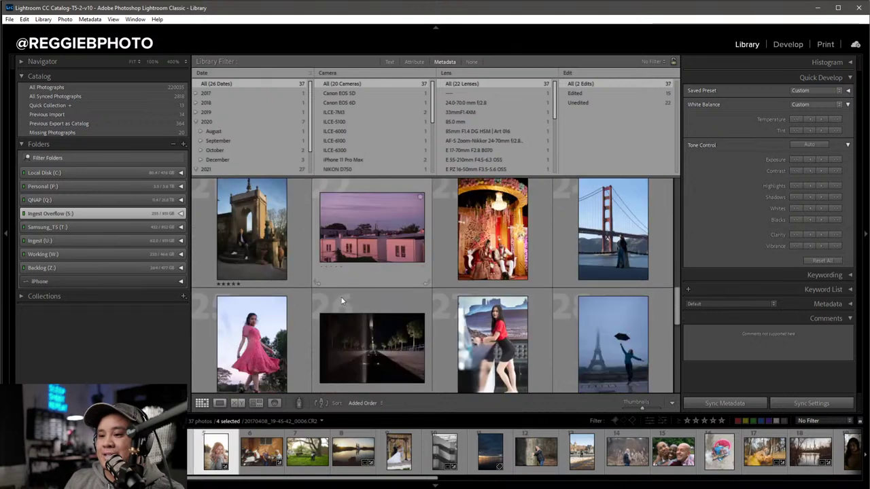
{"action": "double_click", "coordinate": [263, 244]}
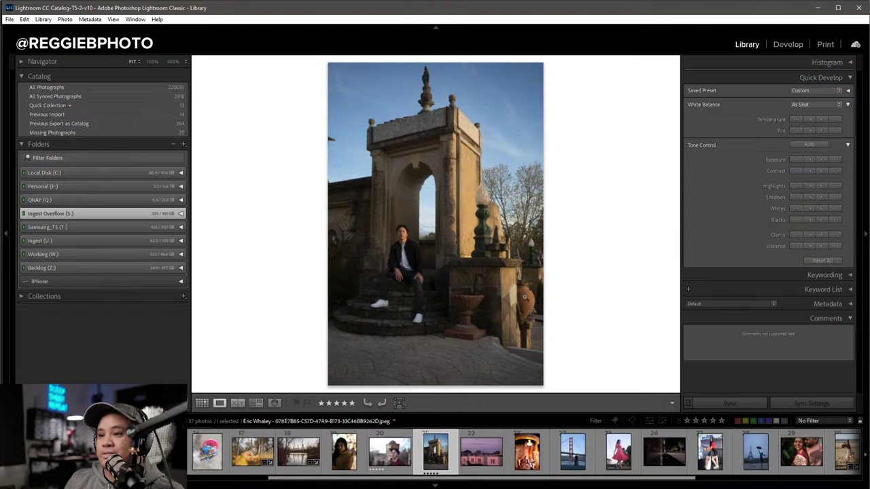
{"action": "key", "text": "d"}
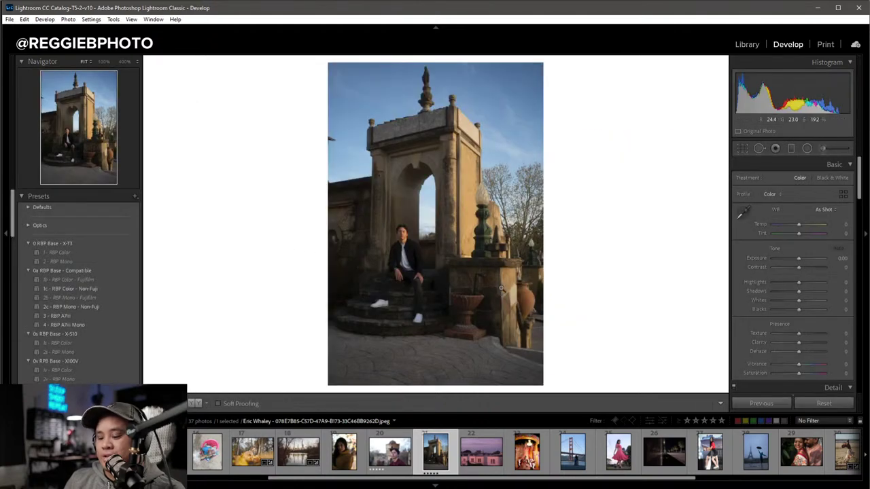
{"action": "key", "text": "i"}
{"action": "key", "text": "i"}
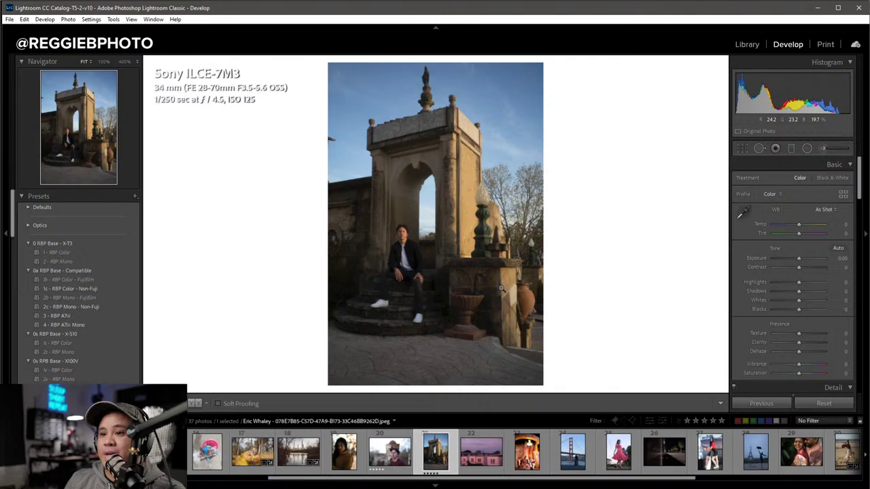
Crop the archway portrait slightly tighter from the bottom-right corner.
{"action": "key", "text": "r"}
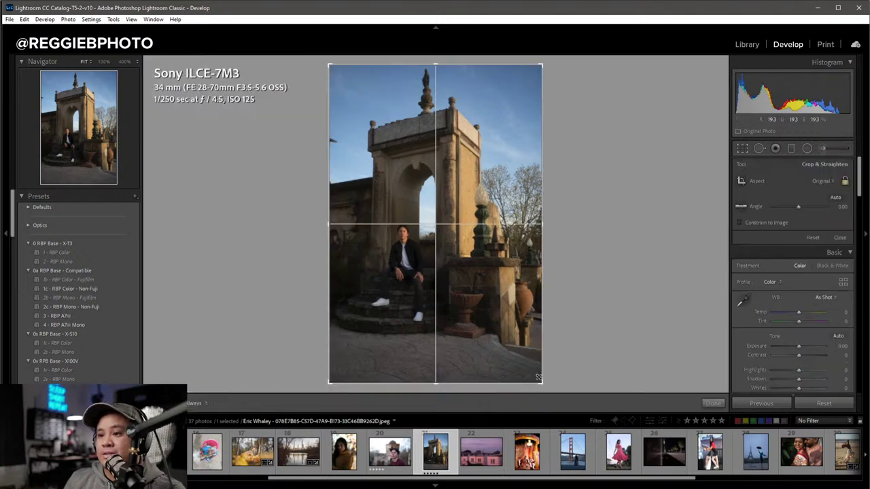
{"action": "mouse_move", "coordinate": [540, 383]}
{"action": "left_mouse_down"}
{"action": "mouse_move", "coordinate": [524, 374]}
{"action": "mouse_move", "coordinate": [528, 382]}
{"action": "left_mouse_up"}
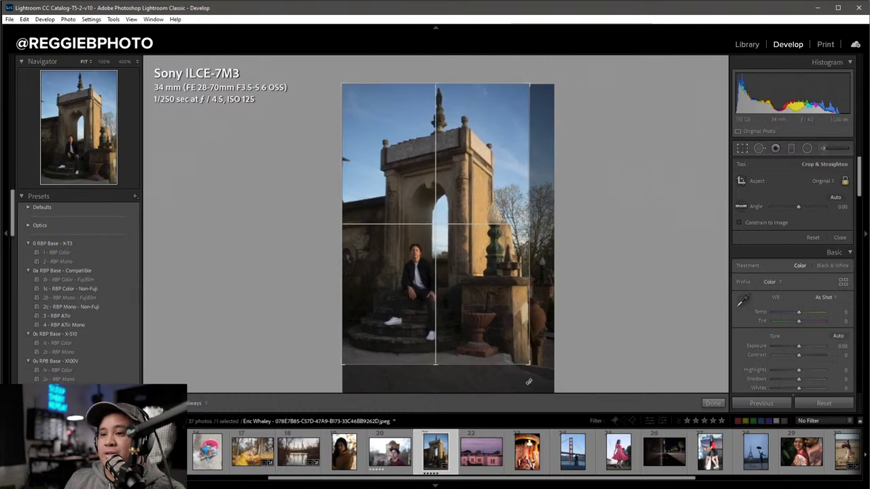
{"action": "key", "text": "Return"}
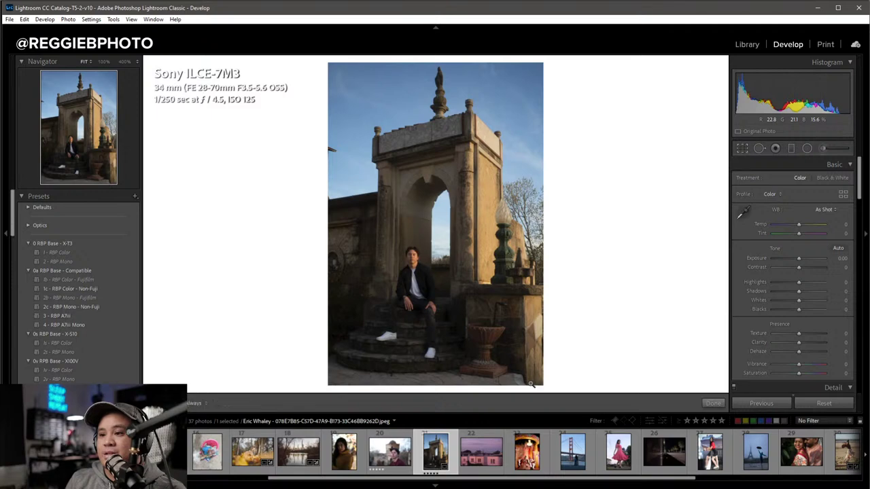
{"action": "key", "text": "r"}
{"action": "left_click_drag", "start_coordinate": [529, 364], "coordinate": [527, 363]}
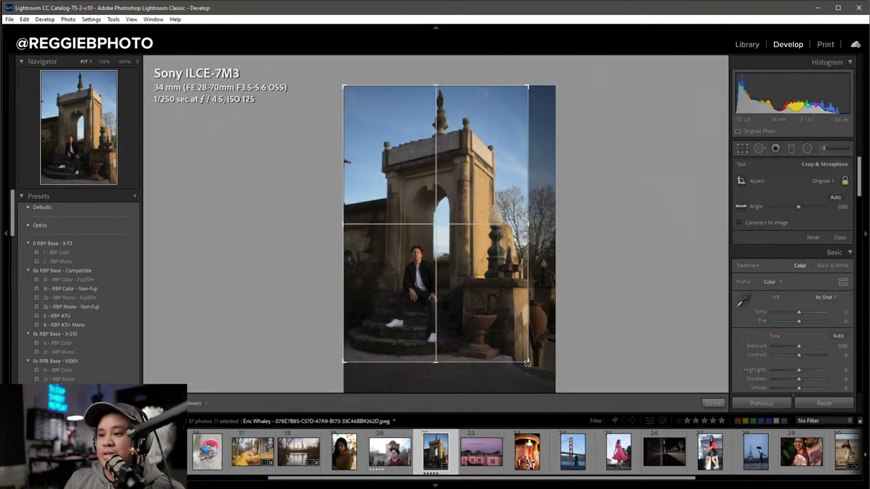
{"action": "key", "text": "Return"}
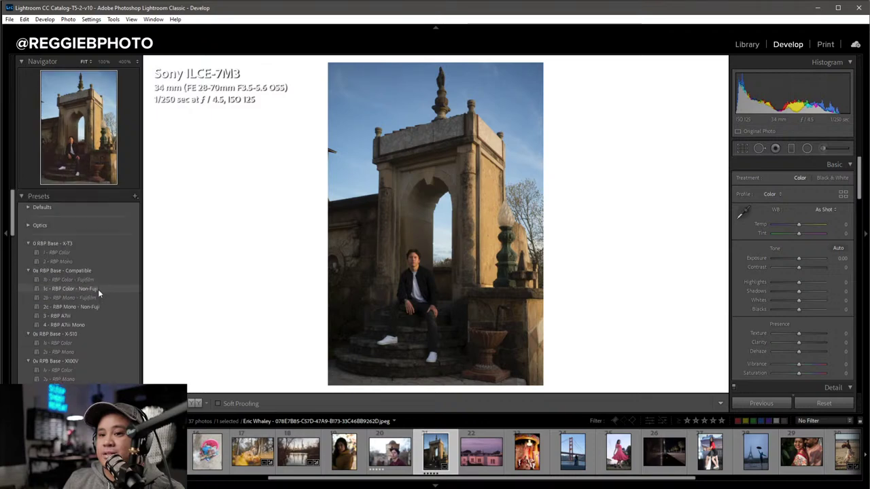
Apply the 1c - RBP Color - Non-Fuji preset to the archway portrait.
{"action": "left_click", "coordinate": [98, 289]}
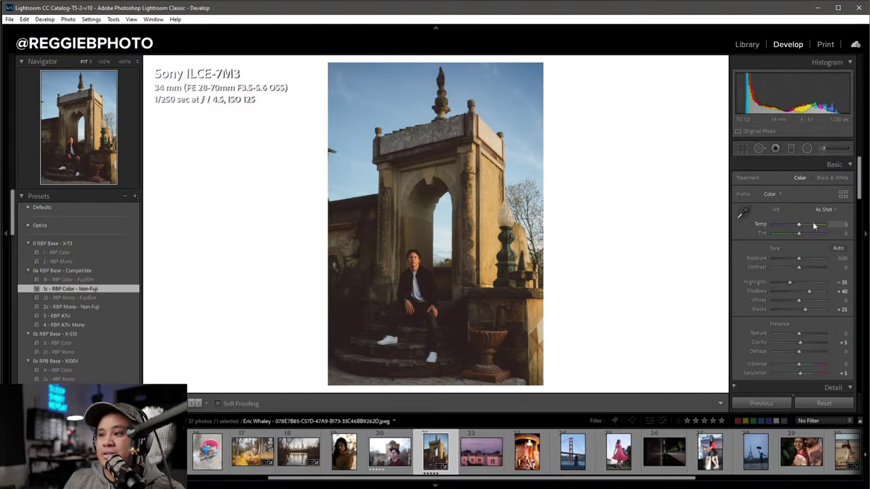
{"action": "key", "text": "i"}
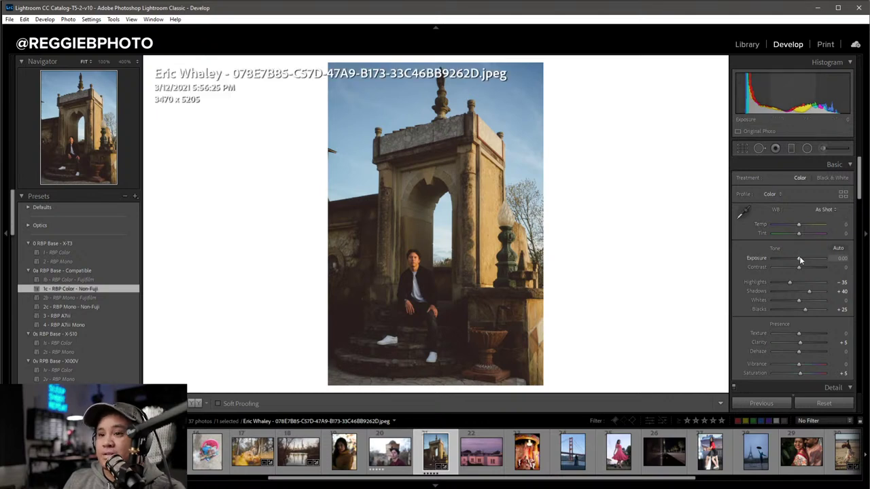
{"action": "key", "text": "i"}
Set Exposure +0.60, Highlights -50, Shadows +70 and Temp -5 in the Basic panel.
{"action": "left_click_drag", "start_coordinate": [800, 261], "coordinate": [801, 261]}
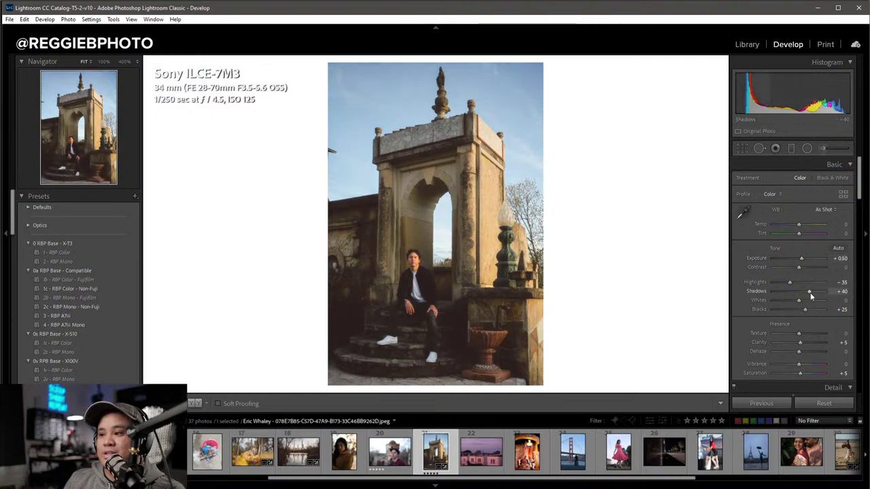
{"action": "left_click_drag", "start_coordinate": [813, 293], "coordinate": [788, 282]}
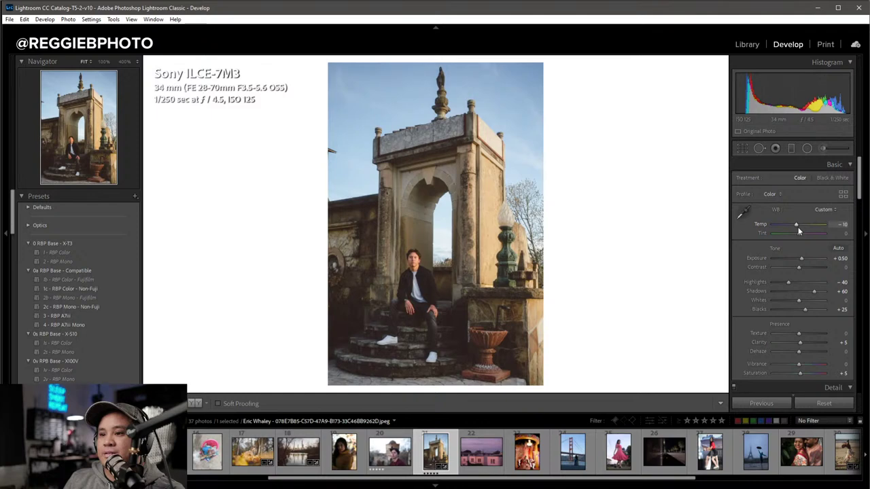
{"action": "left_click_drag", "start_coordinate": [798, 227], "coordinate": [796, 227]}
{"action": "mouse_move", "coordinate": [802, 258]}
{"action": "left_mouse_down"}
{"action": "mouse_move", "coordinate": [786, 281]}
{"action": "mouse_move", "coordinate": [800, 257]}
{"action": "left_mouse_up"}
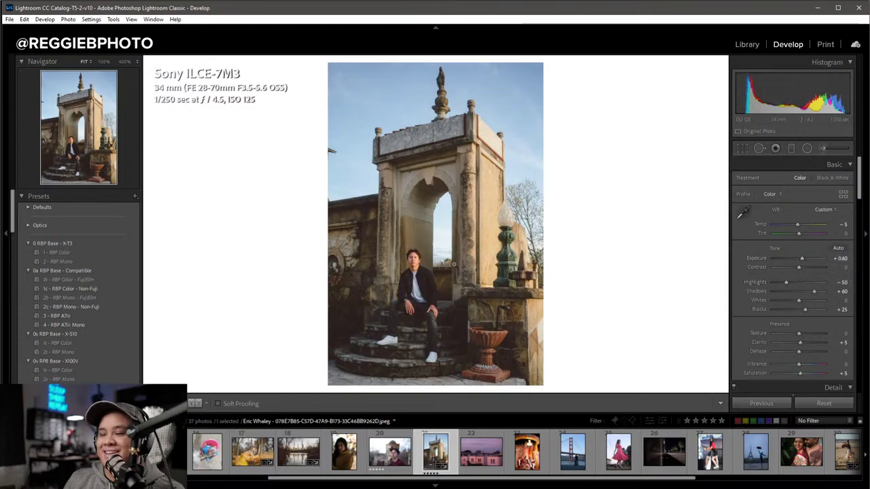
{"action": "left_click", "coordinate": [415, 264]}
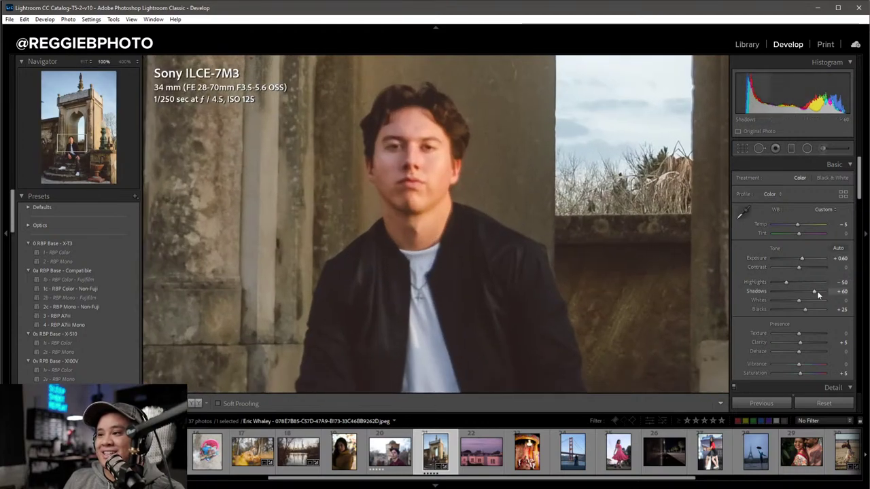
{"action": "left_click_drag", "start_coordinate": [814, 292], "coordinate": [817, 292]}
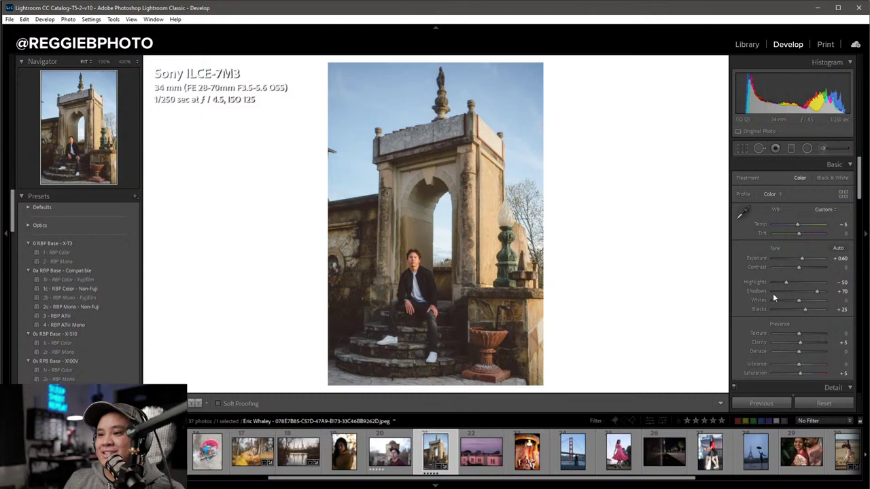
{"action": "left_click_drag", "start_coordinate": [804, 262], "coordinate": [801, 262]}
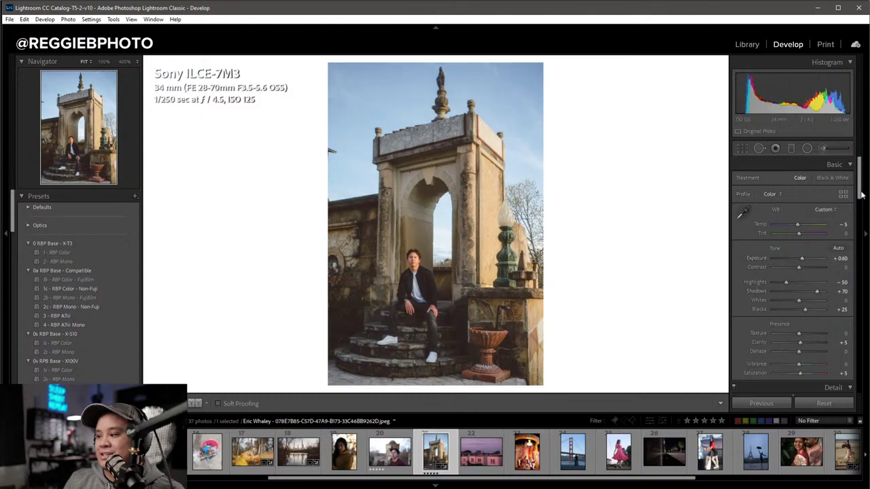
Add a graduated burn filter across the upper part of the archway portrait.
{"action": "left_click", "coordinate": [442, 122]}
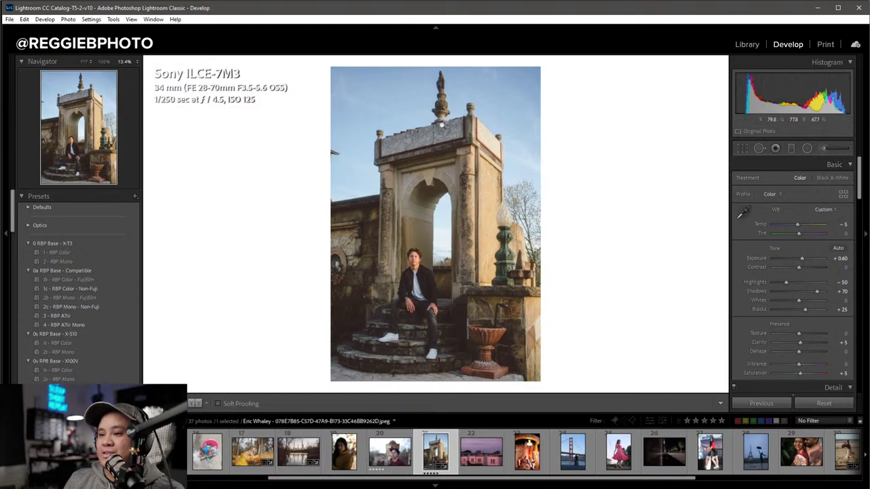
{"action": "left_click", "coordinate": [790, 148]}
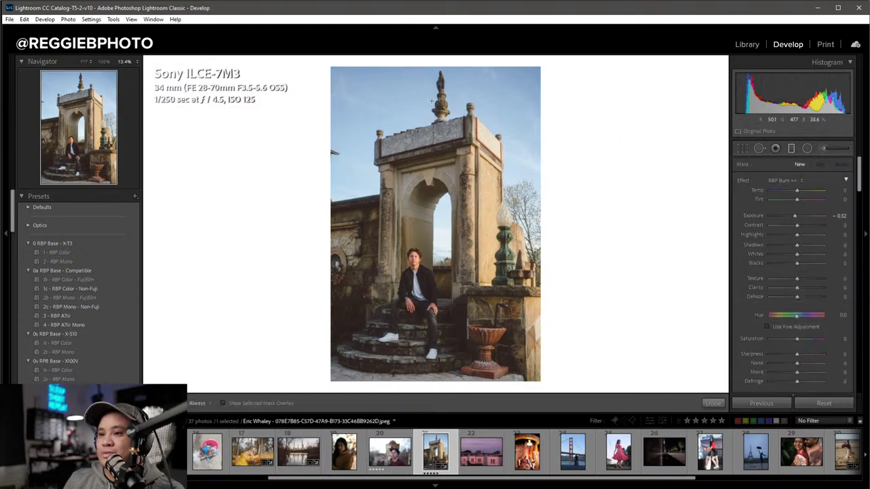
{"action": "left_click_drag", "start_coordinate": [431, 102], "coordinate": [421, 269]}
{"action": "left_click_drag", "start_coordinate": [484, 229], "coordinate": [484, 225]}
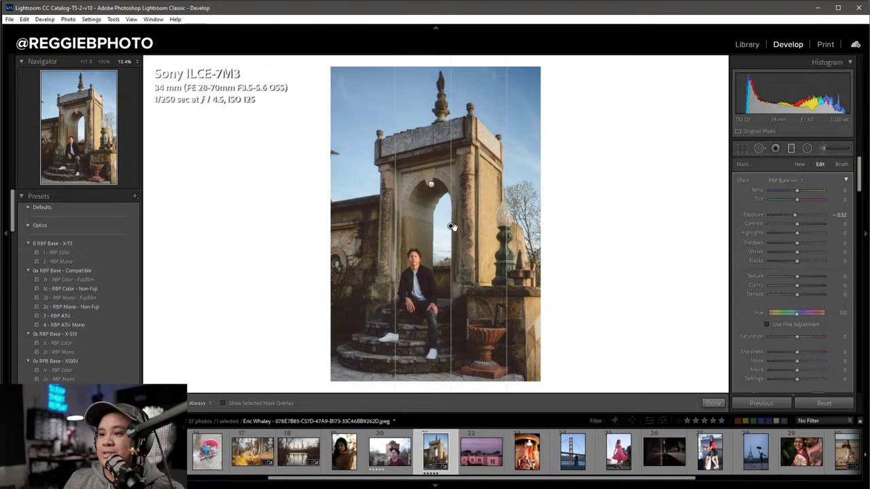
Toggle Before/After repeatedly to compare the edited portrait with its original.
{"action": "key", "text": "backslash"}
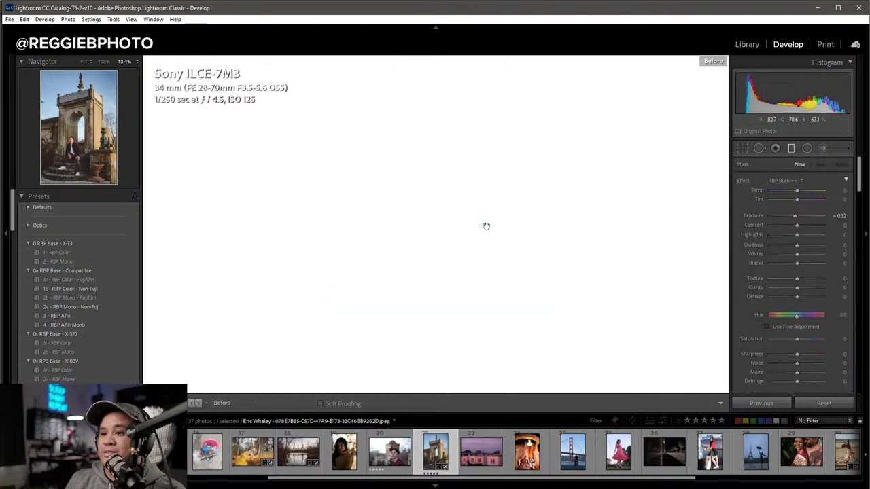
{"action": "key", "text": "backslash"}
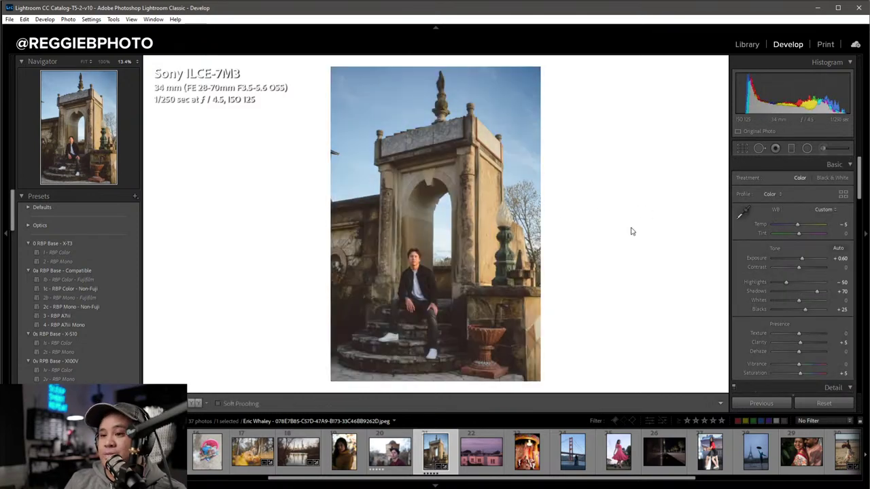
{"action": "key", "text": "backslash"}
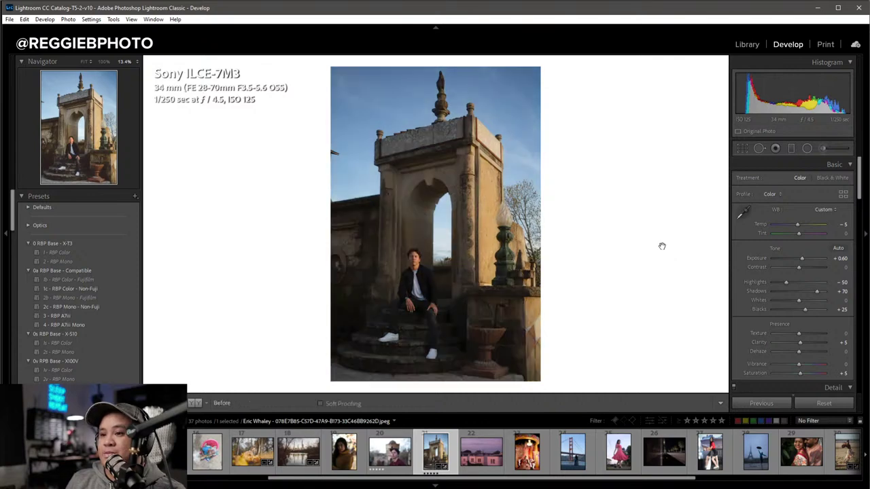
{"action": "key", "text": "backslash"}
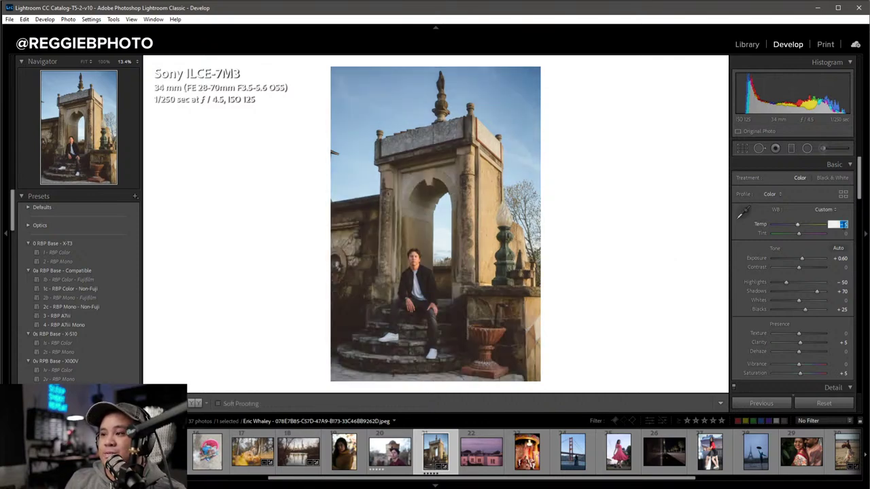
{"action": "key", "text": "backslash"}
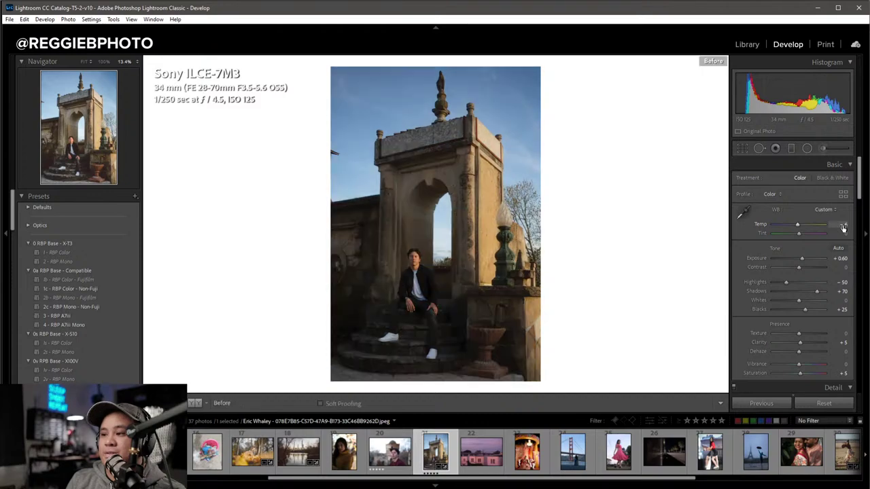
{"action": "key", "text": "backslash"}
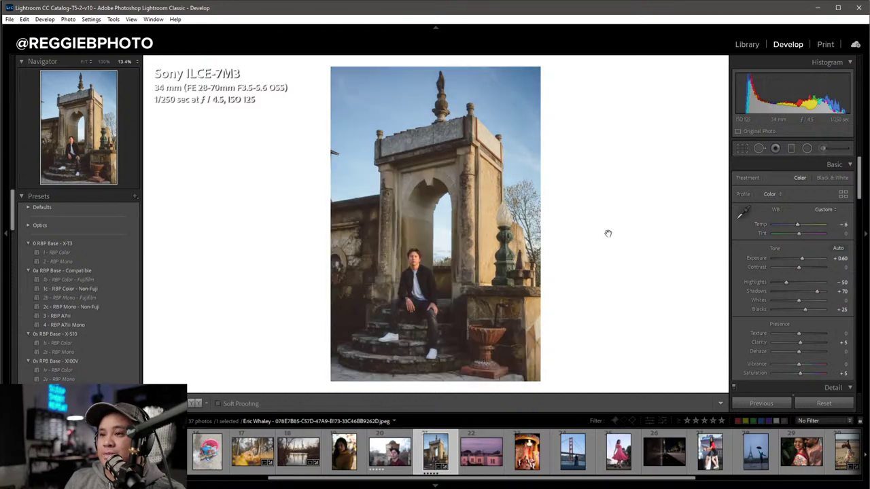
{"action": "key", "text": "backslash"}
From the grid, open photo 34, the child biking on a dirt road, in Develop.
{"action": "key", "text": "g"}
{"action": "scroll", "coordinate": [575, 241], "scroll_direction": "down", "scroll_amount": 3}
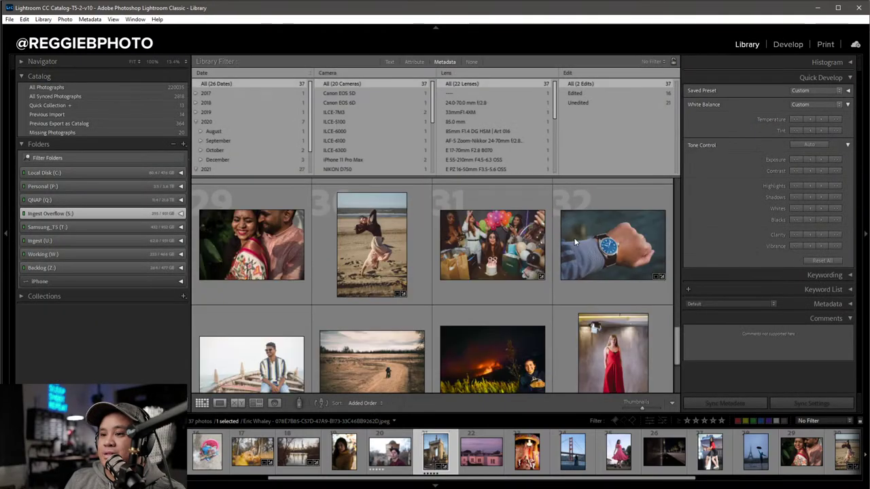
{"action": "scroll", "coordinate": [574, 241], "scroll_direction": "down", "scroll_amount": 3}
{"action": "scroll", "coordinate": [574, 241], "scroll_direction": "up", "scroll_amount": 2}
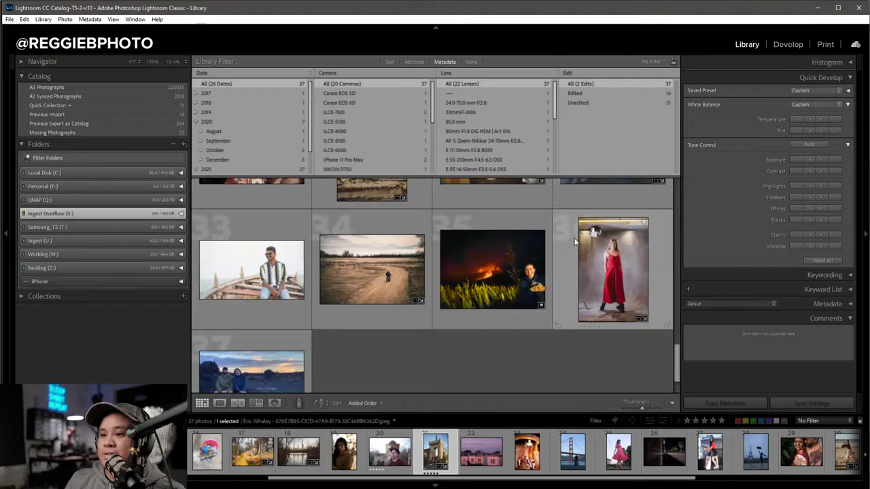
{"action": "double_click", "coordinate": [375, 325]}
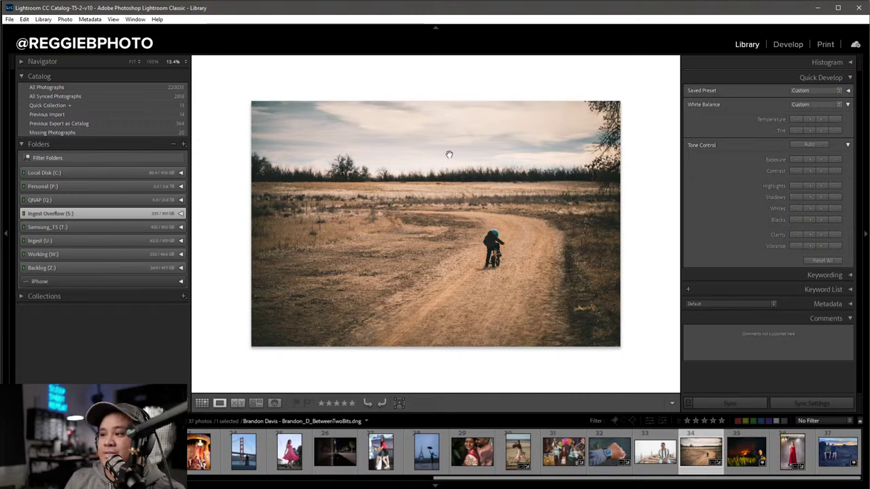
{"action": "key", "text": "d"}
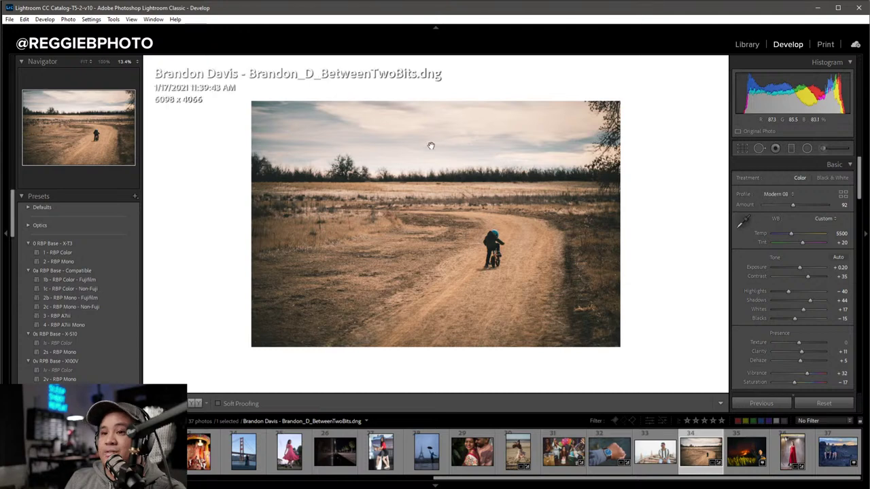
Check the bike photo at Fit and 100% zoom, then try and undo the 1 - RBP Color preset.
{"action": "key", "text": "i"}
{"action": "key", "text": "i"}
{"action": "left_click", "coordinate": [371, 179]}
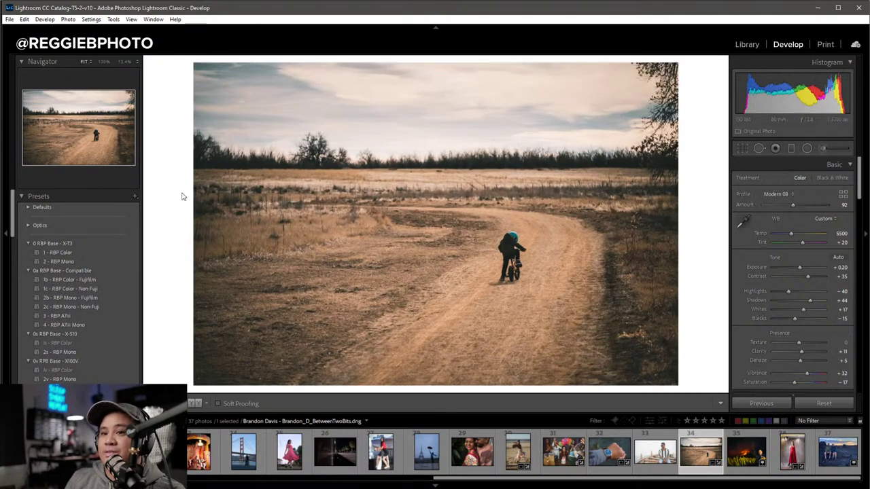
{"action": "left_click", "coordinate": [104, 61]}
{"action": "left_click", "coordinate": [90, 61]}
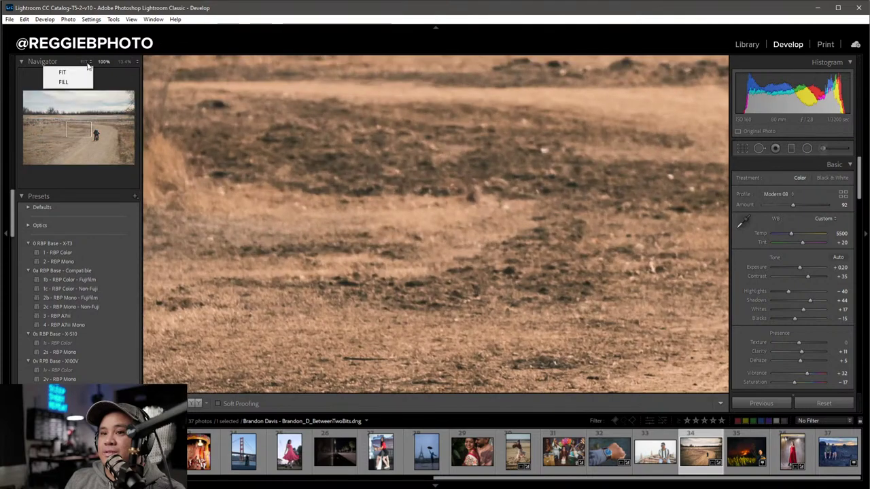
{"action": "left_click", "coordinate": [66, 70]}
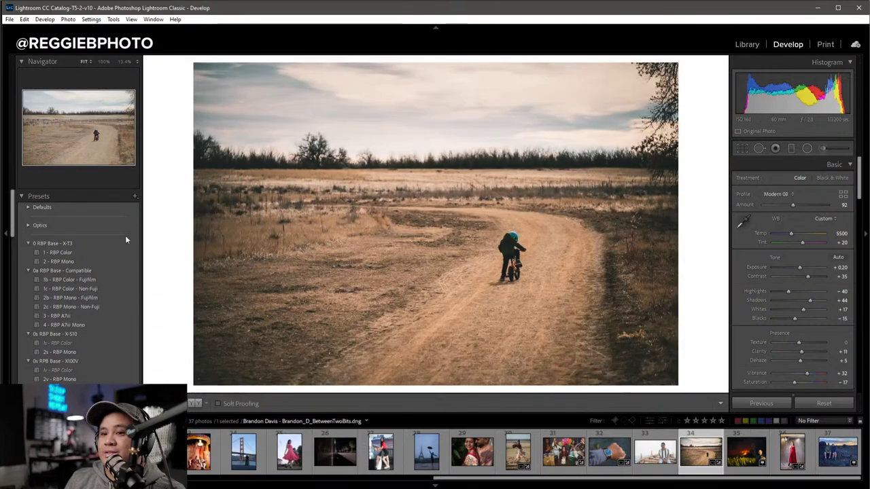
{"action": "left_click", "coordinate": [88, 252]}
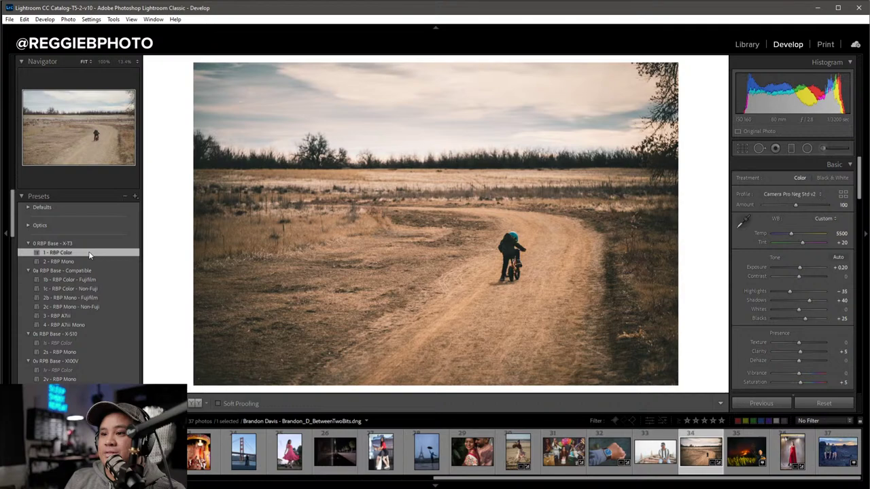
{"action": "key", "text": "ctrl+z"}
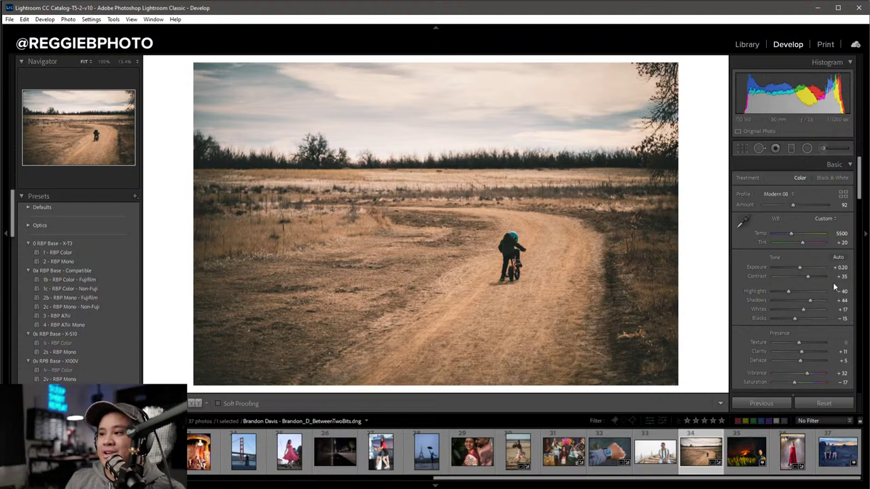
Save a date-named snapshot of the current edit, then reset the photo to default settings.
{"action": "scroll", "coordinate": [834, 288], "scroll_direction": "down", "scroll_amount": 3}
{"action": "scroll", "coordinate": [835, 288], "scroll_direction": "down", "scroll_amount": 1}
{"action": "scroll", "coordinate": [834, 285], "scroll_direction": "down", "scroll_amount": 5}
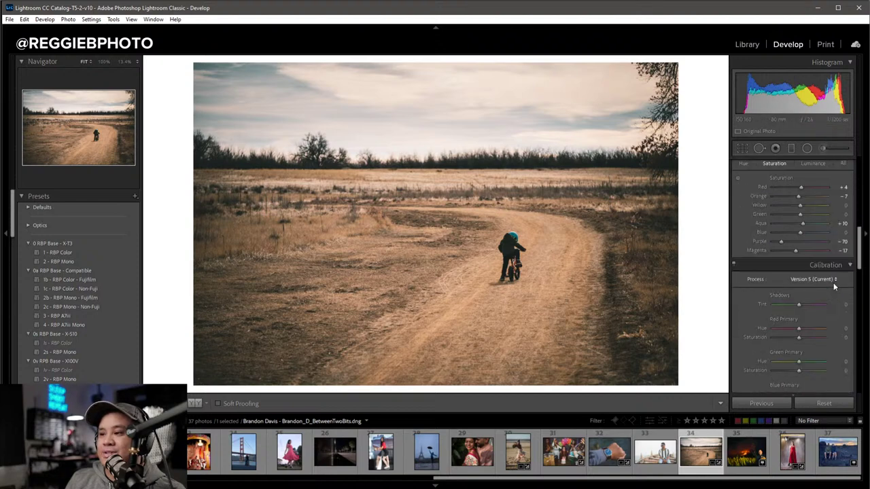
{"action": "scroll", "coordinate": [752, 286], "scroll_direction": "up", "scroll_amount": 4}
{"action": "scroll", "coordinate": [42, 304], "scroll_direction": "down", "scroll_amount": 5}
{"action": "scroll", "coordinate": [61, 302], "scroll_direction": "down", "scroll_amount": 5}
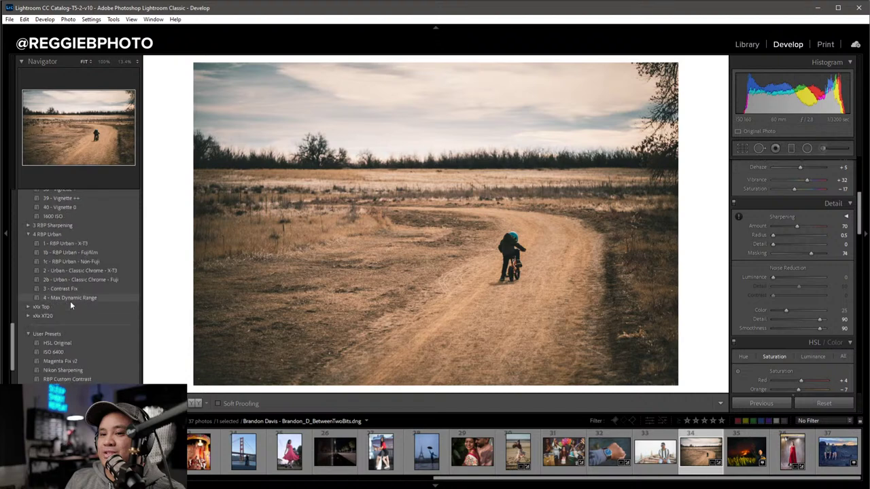
{"action": "scroll", "coordinate": [95, 312], "scroll_direction": "down", "scroll_amount": 3}
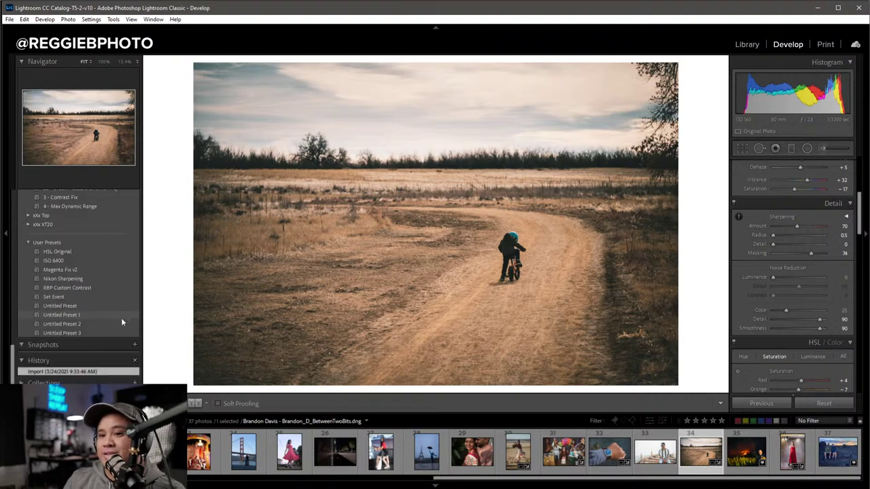
{"action": "left_click", "coordinate": [134, 344]}
{"action": "left_click", "coordinate": [484, 274]}
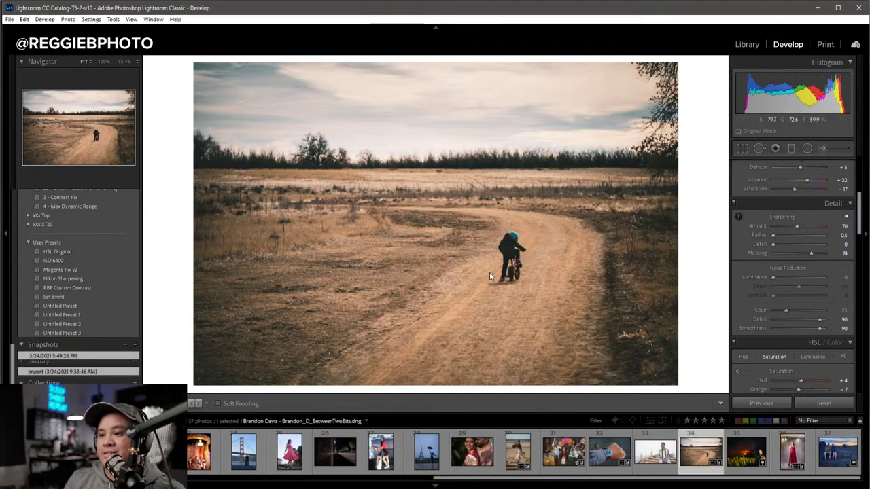
{"action": "left_click", "coordinate": [832, 409]}
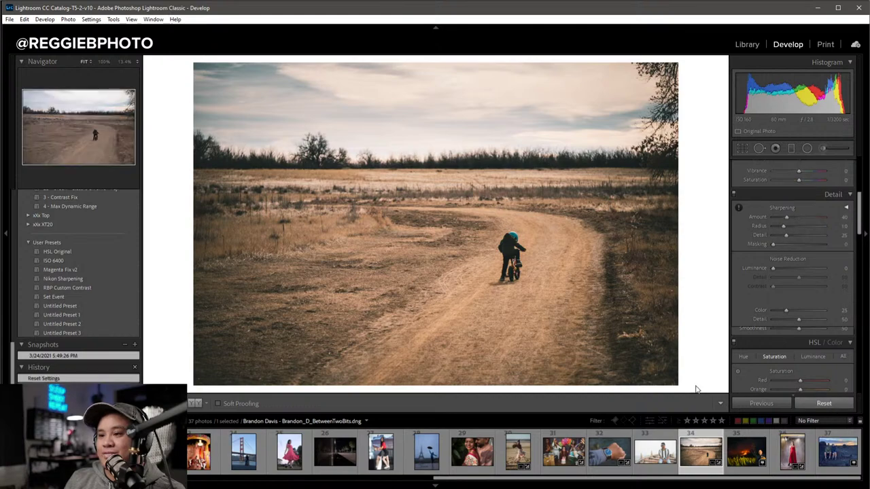
Straighten the bike photo to a -0.80 angle and tighten the crop from the bottom.
{"action": "key", "text": "r"}
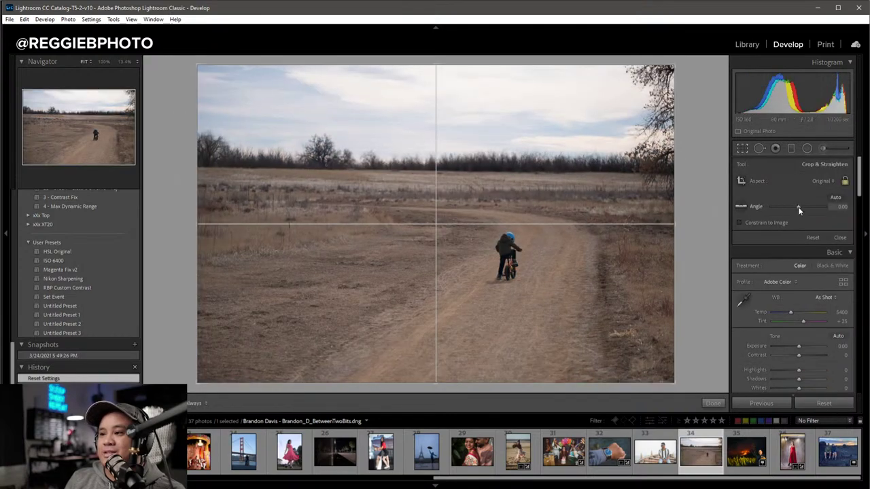
{"action": "left_click_drag", "start_coordinate": [797, 207], "coordinate": [791, 208]}
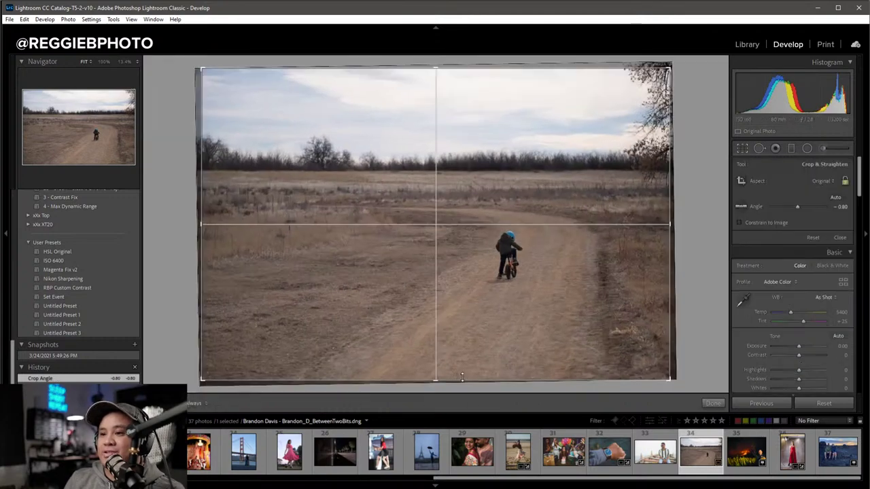
{"action": "left_click_drag", "start_coordinate": [466, 380], "coordinate": [455, 368]}
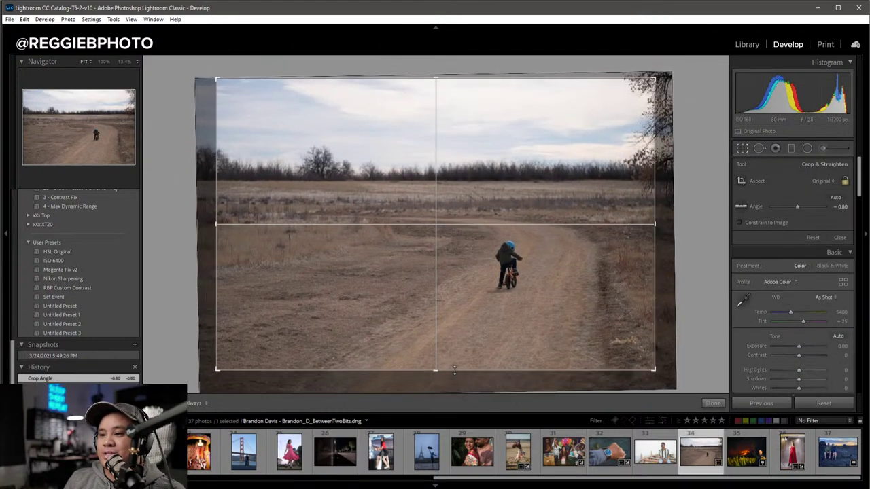
{"action": "key", "text": "backslash"}
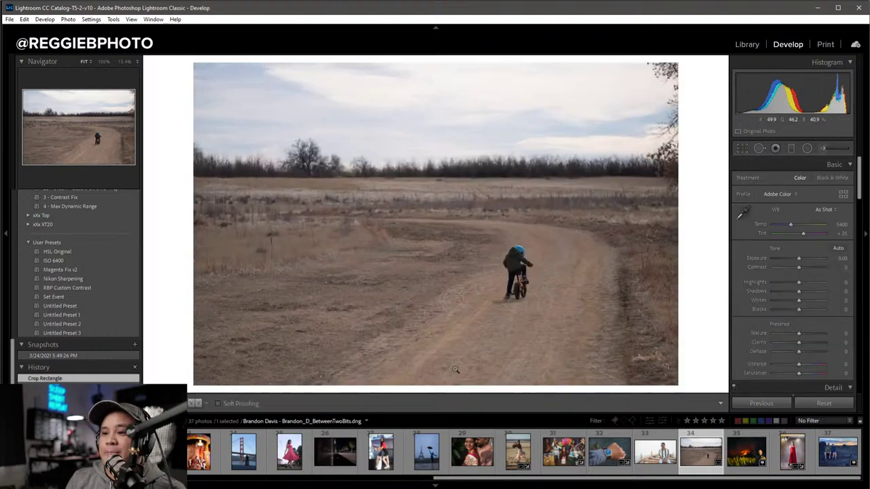
{"action": "key", "text": "backslash"}
{"action": "key", "text": "Return"}
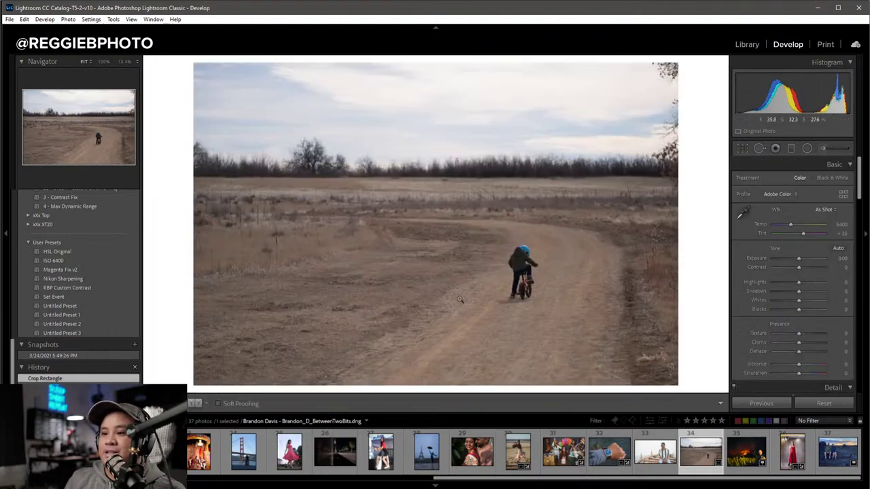
Apply the 1 - RBP Color preset, then set Contrast +20, Exposure -0.10 and Dehaze +10.
{"action": "scroll", "coordinate": [67, 255], "scroll_direction": "up", "scroll_amount": 5}
{"action": "scroll", "coordinate": [68, 255], "scroll_direction": "up", "scroll_amount": 5}
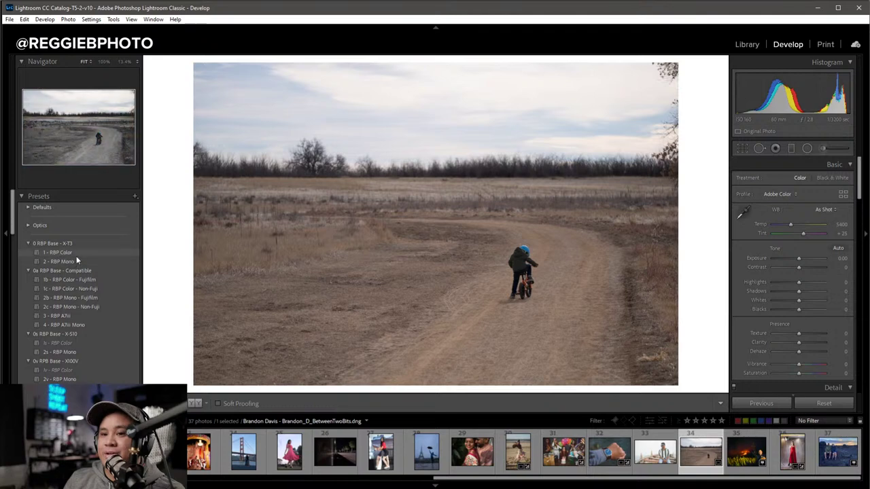
{"action": "left_click", "coordinate": [68, 252]}
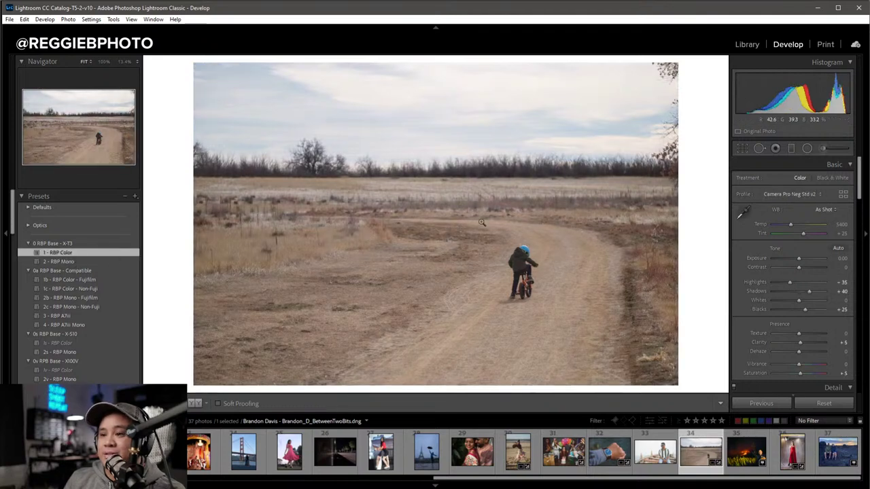
{"action": "key", "text": "Up"}
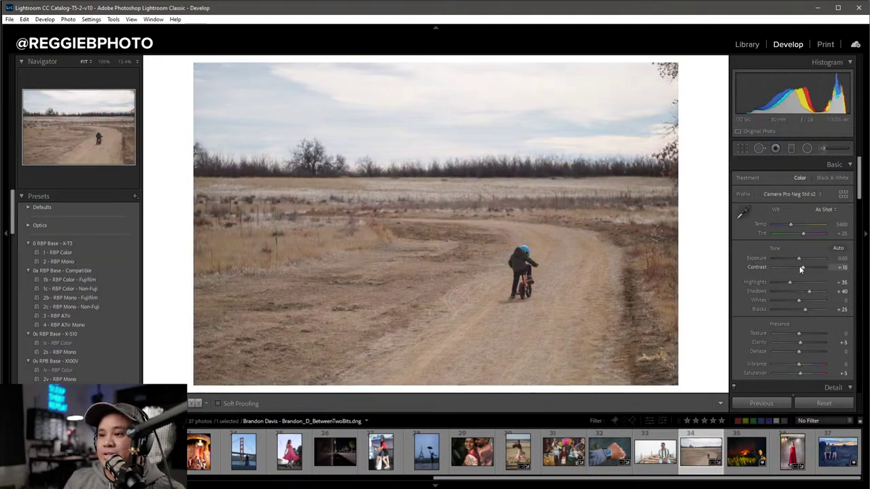
{"action": "key", "text": "Up"}
{"action": "key", "text": "Down"}
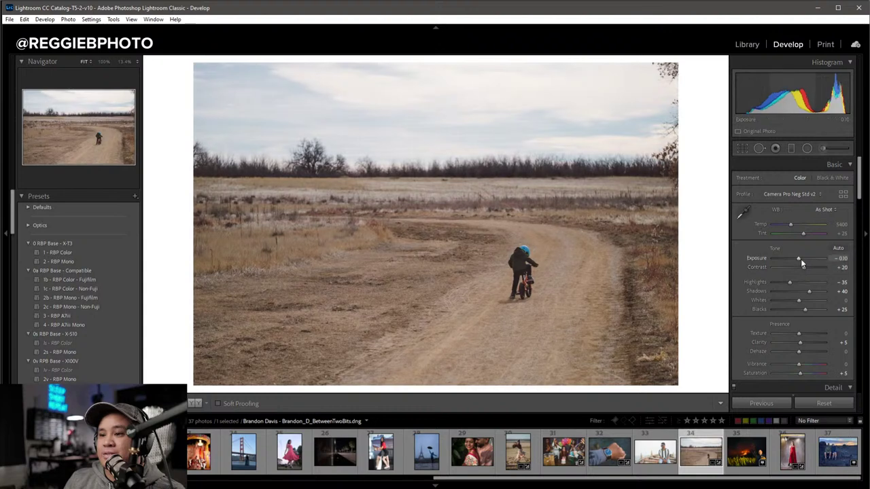
{"action": "key", "text": "Up"}
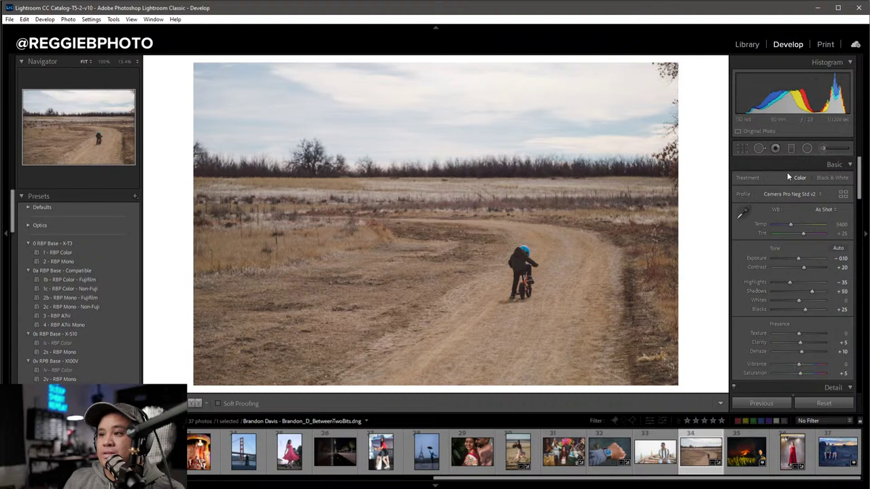
Draw a graduated burn filter across the sky of the bike photo.
{"action": "left_click", "coordinate": [790, 148]}
{"action": "left_click_drag", "start_coordinate": [499, 109], "coordinate": [478, 158]}
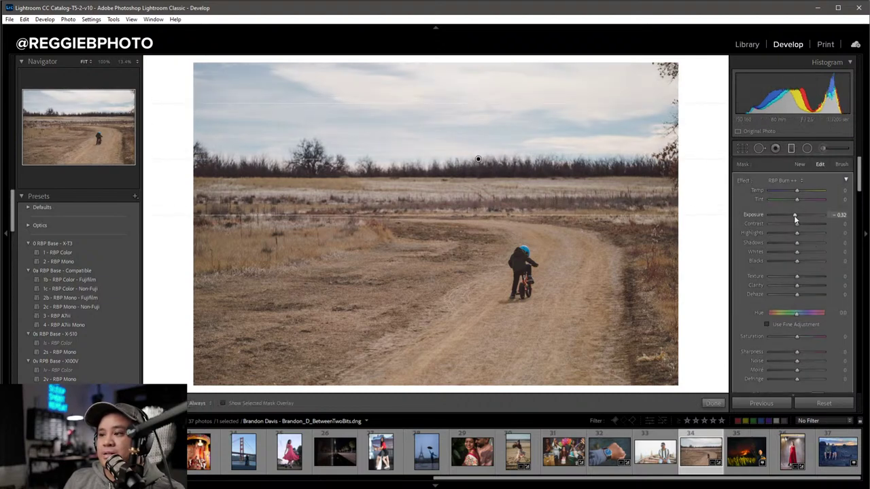
{"action": "scroll", "coordinate": [823, 283], "scroll_direction": "down", "scroll_amount": 5}
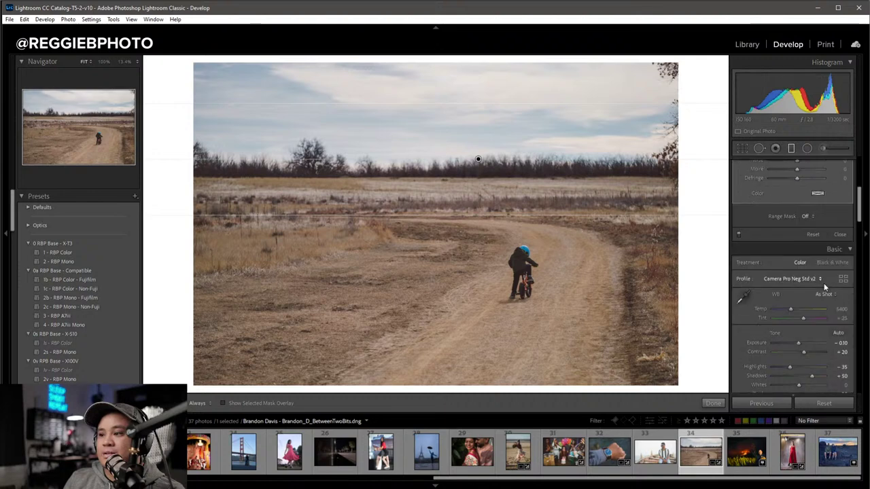
Add a luminance range mask, narrow its range, and set the filter Exposure to -0.42.
{"action": "left_click", "coordinate": [805, 216]}
{"action": "left_click", "coordinate": [797, 246]}
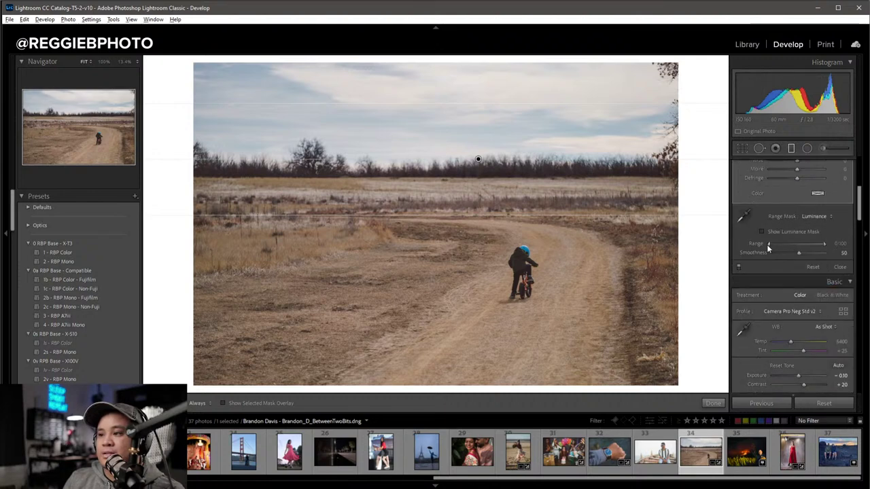
{"action": "left_click_drag", "start_coordinate": [767, 244], "coordinate": [790, 246]}
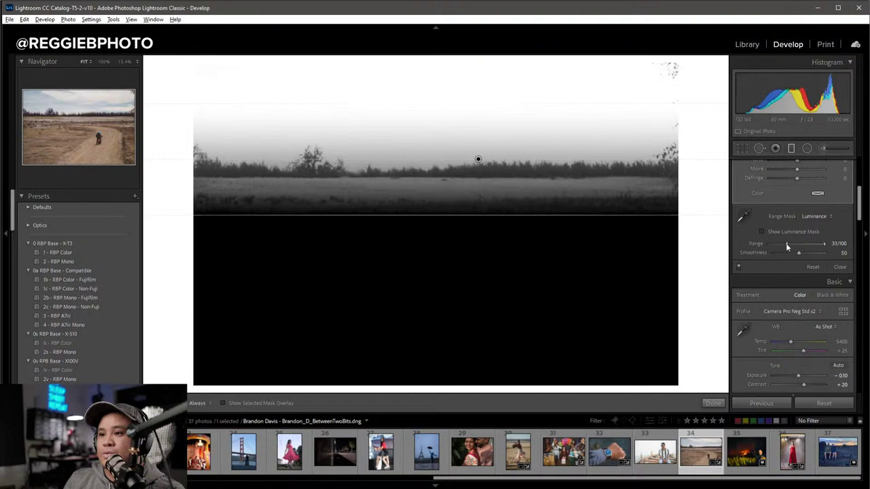
{"action": "scroll", "coordinate": [791, 240], "scroll_direction": "up", "scroll_amount": 5}
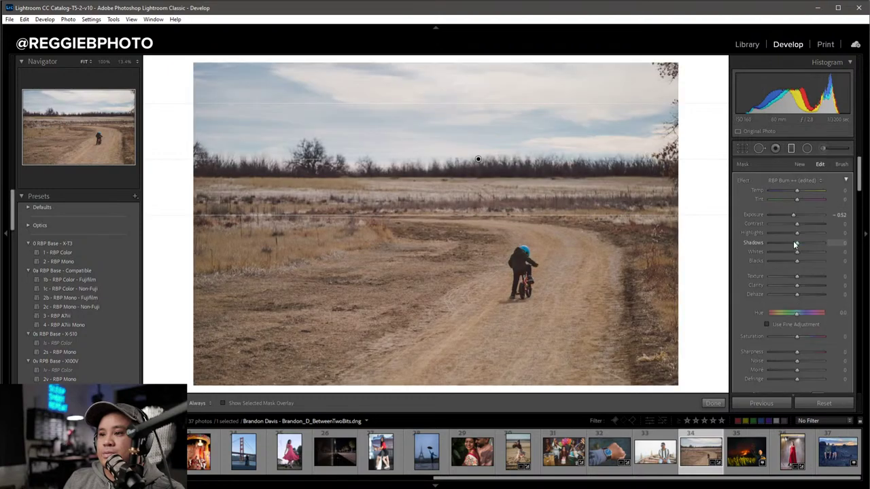
{"action": "left_click_drag", "start_coordinate": [794, 216], "coordinate": [795, 216]}
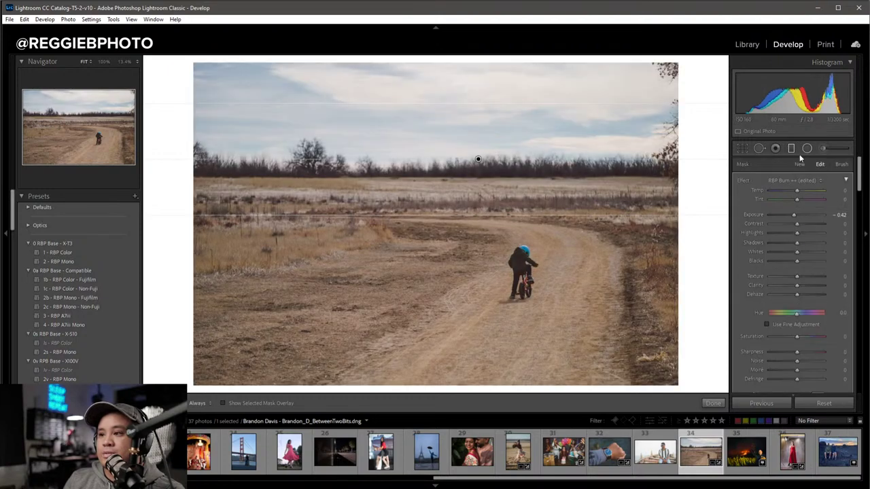
Close the graduated filter and set Basic tone to Highlights -45, Contrast +40, Exposure +0.10.
{"action": "key", "text": "m"}
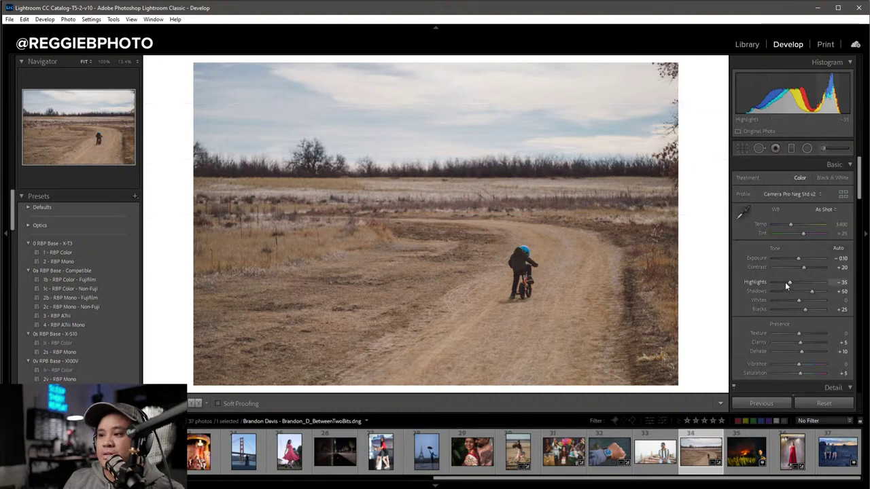
{"action": "scroll", "coordinate": [788, 280], "scroll_direction": "down", "scroll_amount": 2}
{"action": "scroll", "coordinate": [788, 280], "scroll_direction": "down", "scroll_amount": 1}
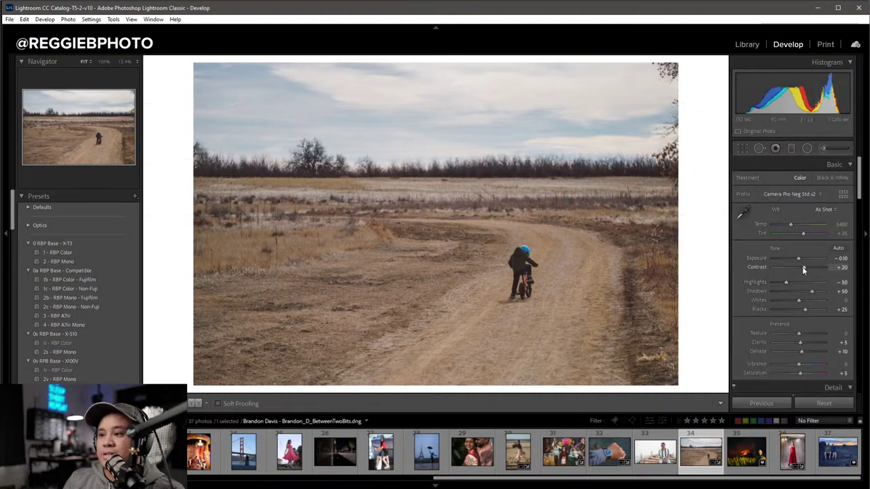
{"action": "scroll", "coordinate": [802, 268], "scroll_direction": "up", "scroll_amount": 2}
{"action": "scroll", "coordinate": [769, 257], "scroll_direction": "up", "scroll_amount": 1}
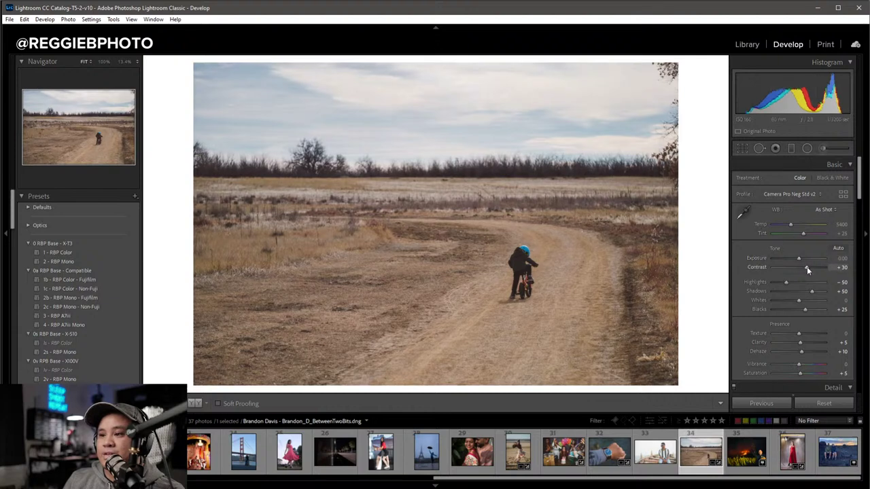
{"action": "scroll", "coordinate": [807, 266], "scroll_direction": "up", "scroll_amount": 2}
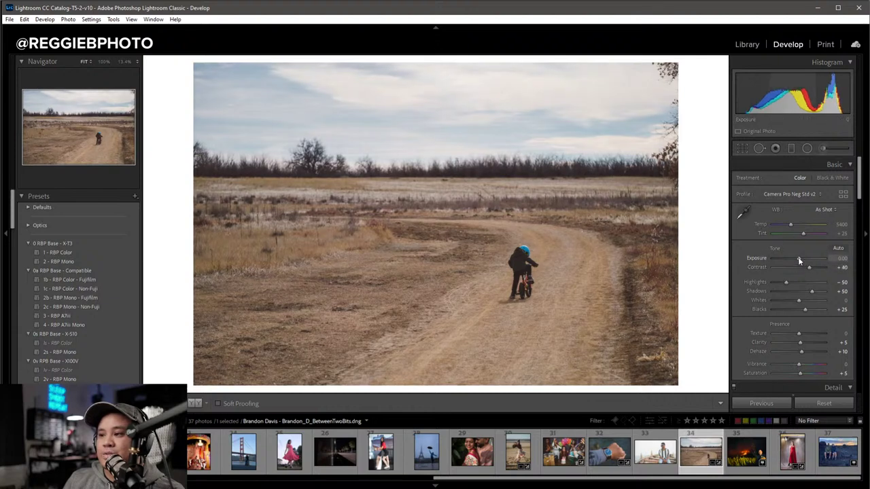
{"action": "scroll", "coordinate": [797, 256], "scroll_direction": "up", "scroll_amount": 1}
{"action": "scroll", "coordinate": [787, 282], "scroll_direction": "up", "scroll_amount": 1}
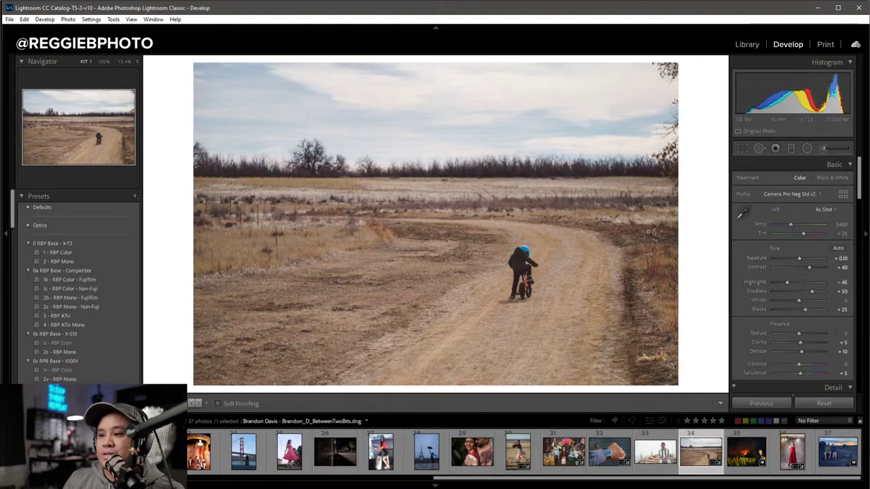
Compare against the before version, then set white balance temperature to 5400.
{"action": "key", "text": "backslash"}
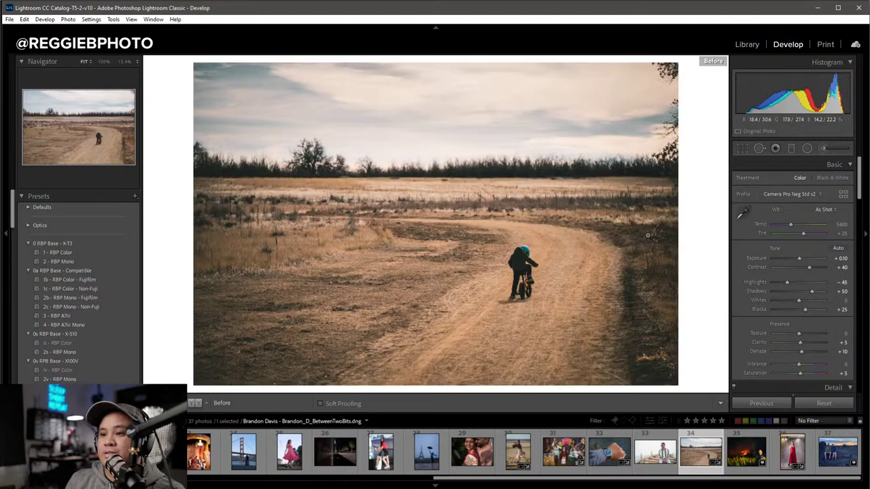
{"action": "key", "text": "backslash"}
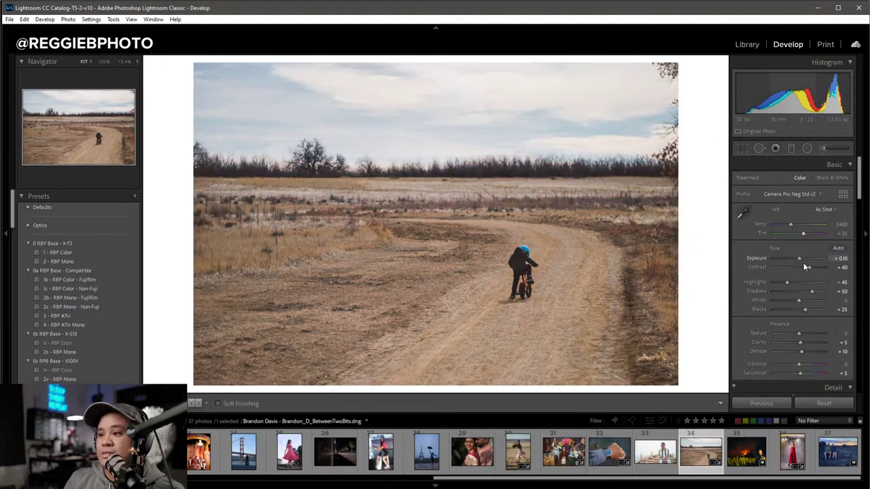
{"action": "left_click", "coordinate": [789, 226]}
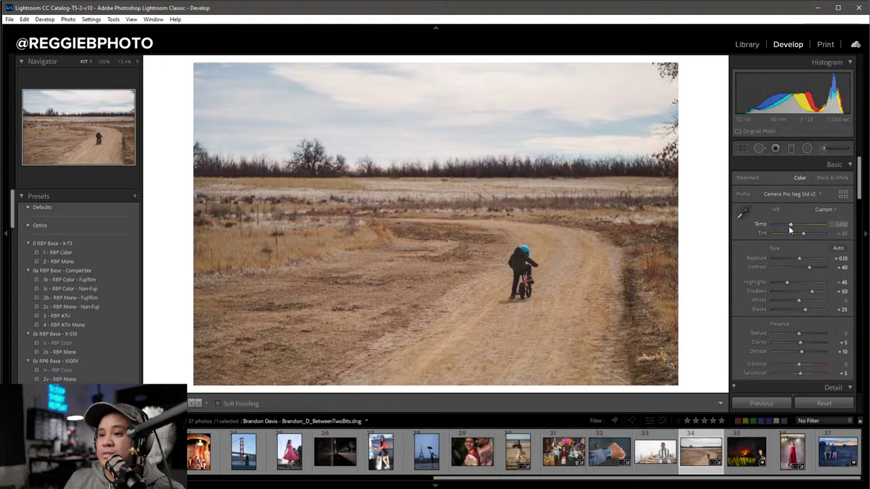
{"action": "left_click", "coordinate": [788, 226]}
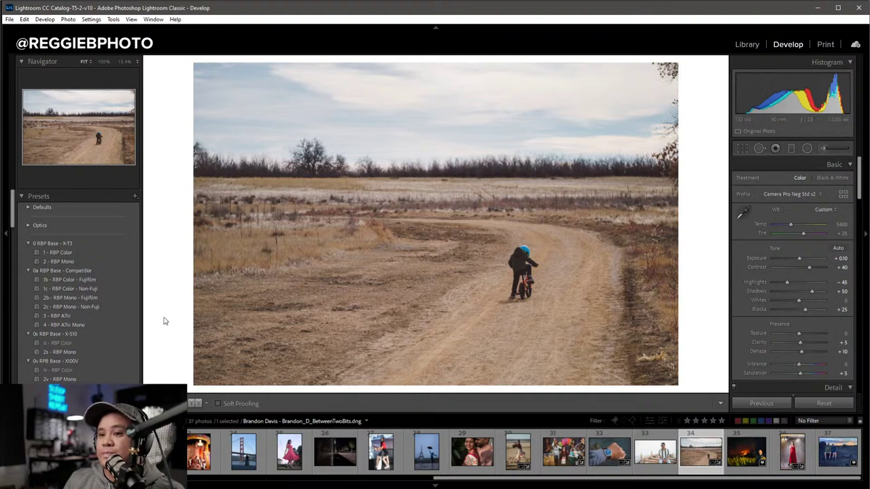
Save a snapshot of the finished dirt road edit.
{"action": "scroll", "coordinate": [96, 309], "scroll_direction": "down", "scroll_amount": 5}
{"action": "scroll", "coordinate": [113, 301], "scroll_direction": "down", "scroll_amount": 5}
{"action": "scroll", "coordinate": [113, 284], "scroll_direction": "down", "scroll_amount": 5}
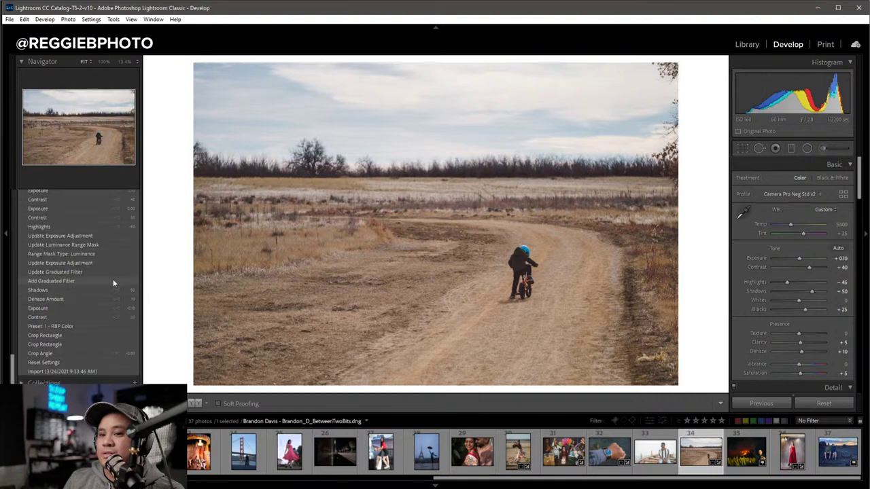
{"action": "scroll", "coordinate": [114, 283], "scroll_direction": "up", "scroll_amount": 3}
{"action": "left_click", "coordinate": [135, 248]}
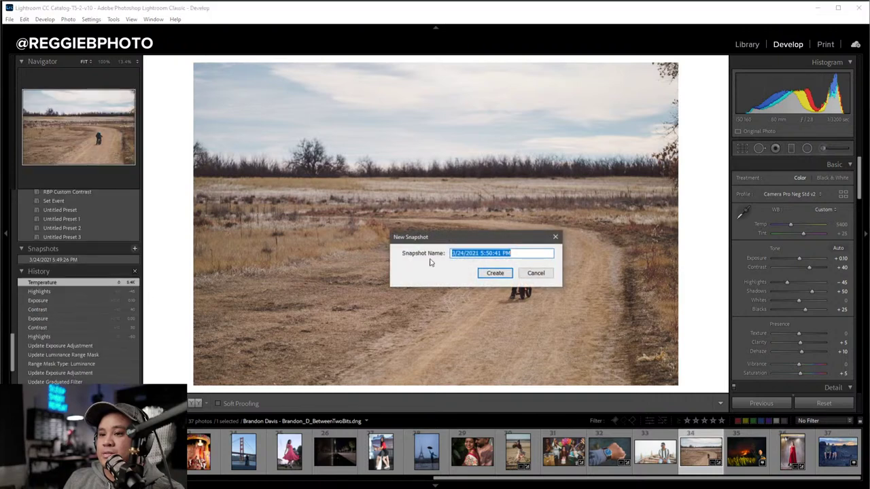
{"action": "left_click", "coordinate": [495, 272]}
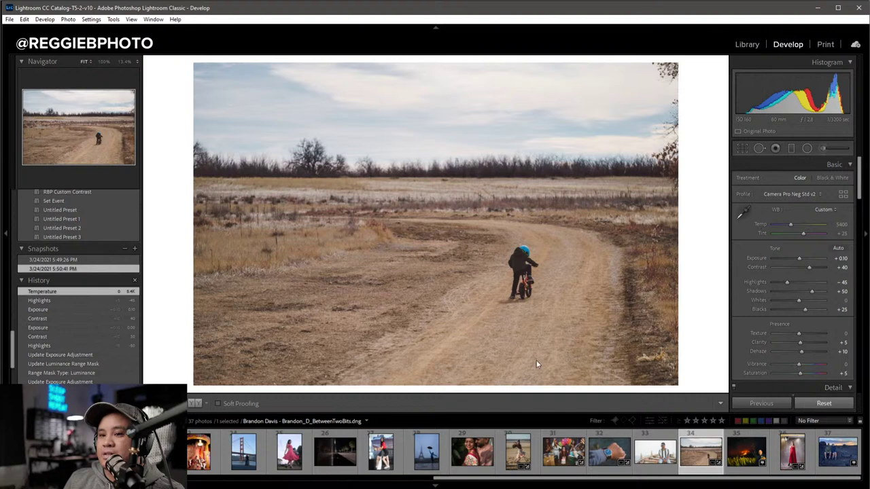
Reset the photo to defaults and save that state as snapshot 'Original'.
{"action": "key", "text": "ctrl+shift+r"}
{"action": "left_click", "coordinate": [134, 248]}
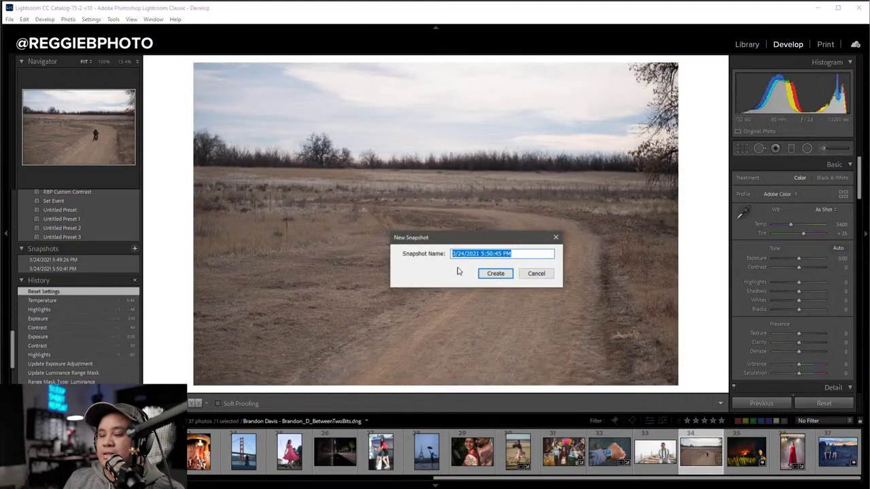
{"action": "type", "text": "Orig"}
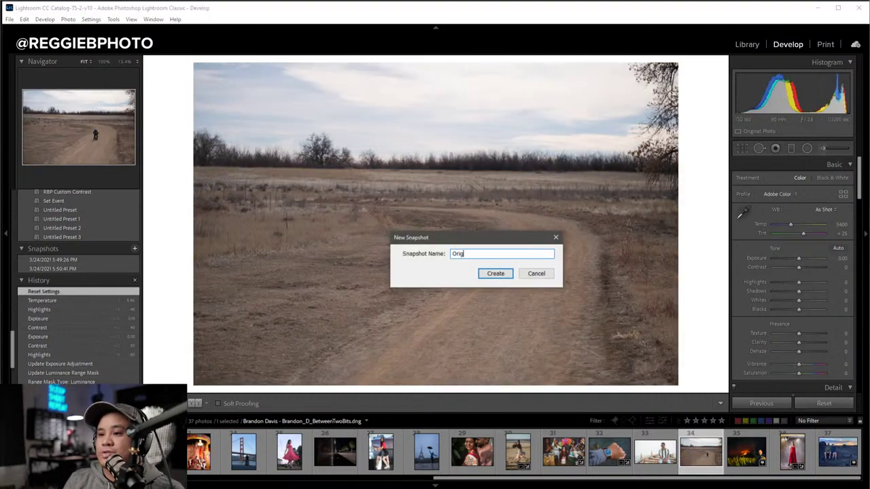
{"action": "type", "text": "inal"}
{"action": "key", "text": "Return"}
{"action": "right_click", "coordinate": [455, 267]}
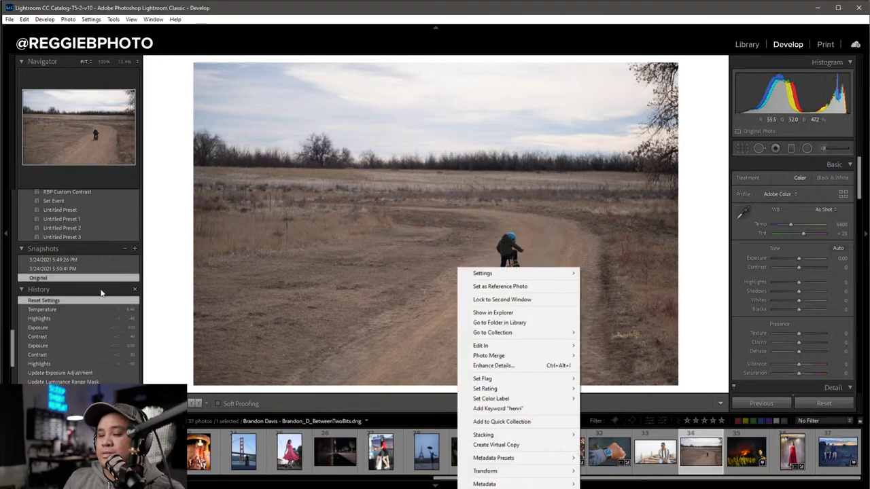
Flip between the 5:49:26 PM, 5:50:41 PM and Original snapshots, ending on 5:50:41 PM.
{"action": "left_click", "coordinate": [80, 259]}
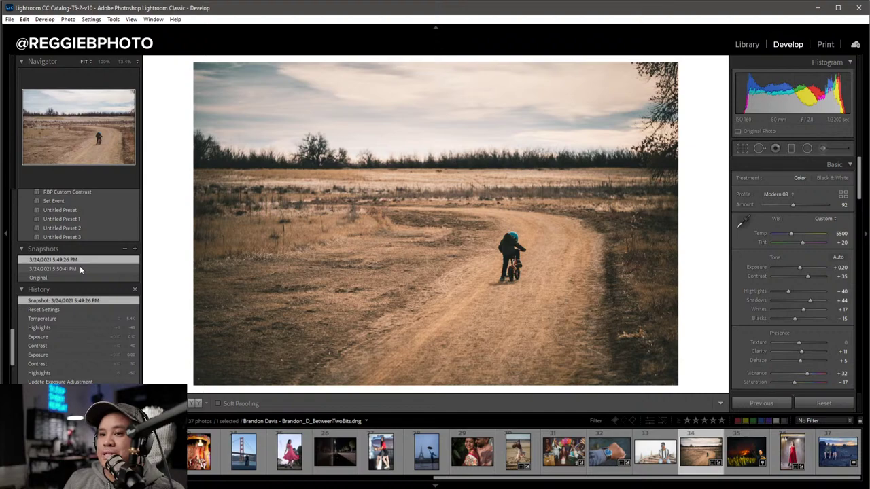
{"action": "left_click", "coordinate": [79, 269]}
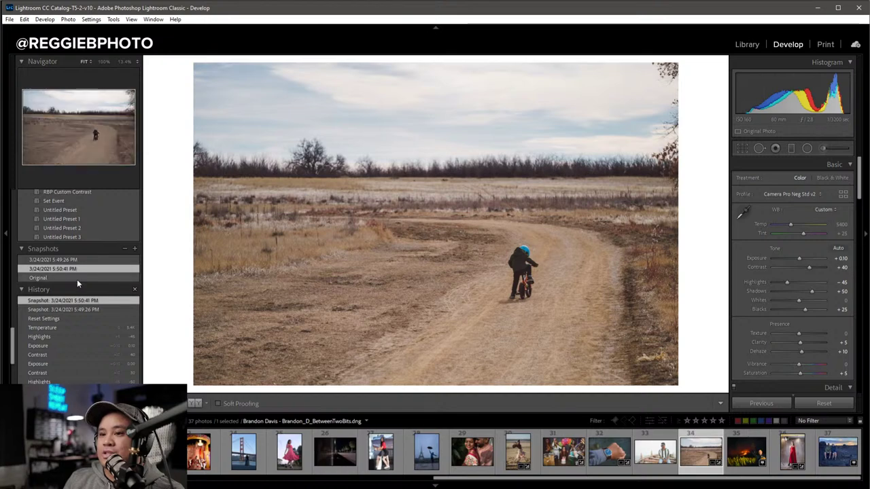
{"action": "left_click", "coordinate": [77, 279]}
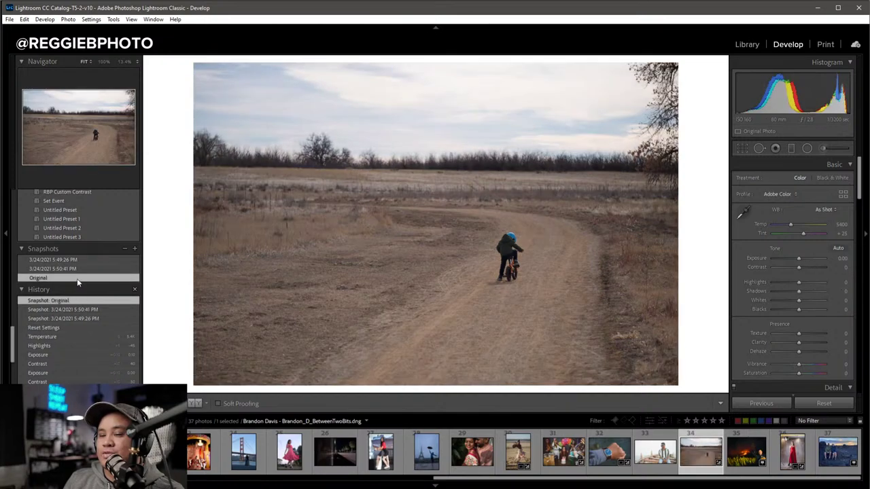
{"action": "left_click", "coordinate": [73, 269]}
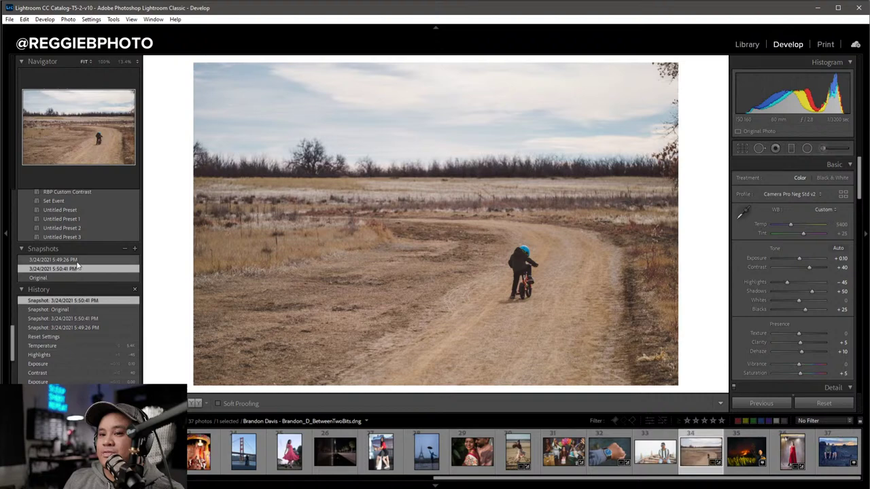
{"action": "left_click", "coordinate": [76, 261]}
{"action": "left_click", "coordinate": [75, 268]}
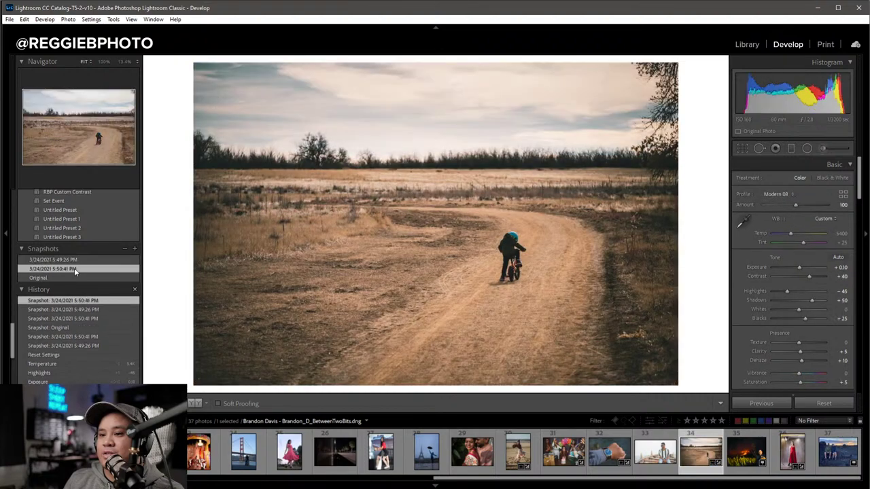
{"action": "left_click", "coordinate": [72, 261]}
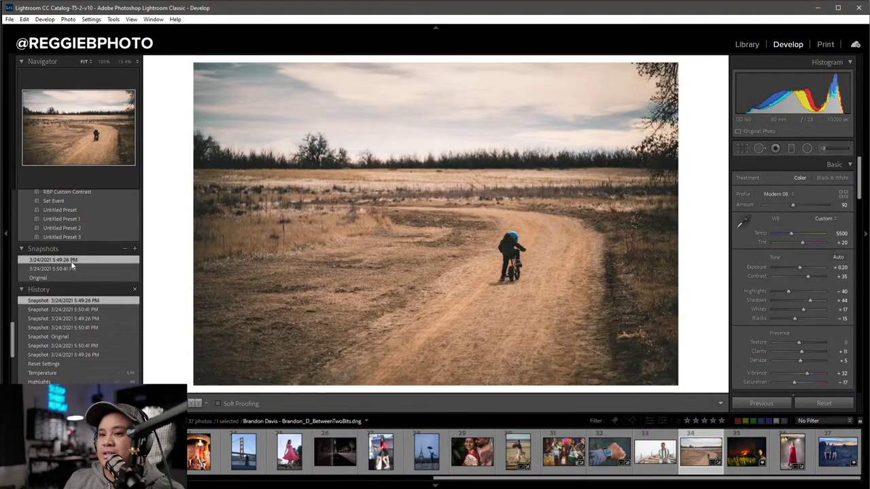
{"action": "left_click", "coordinate": [70, 269]}
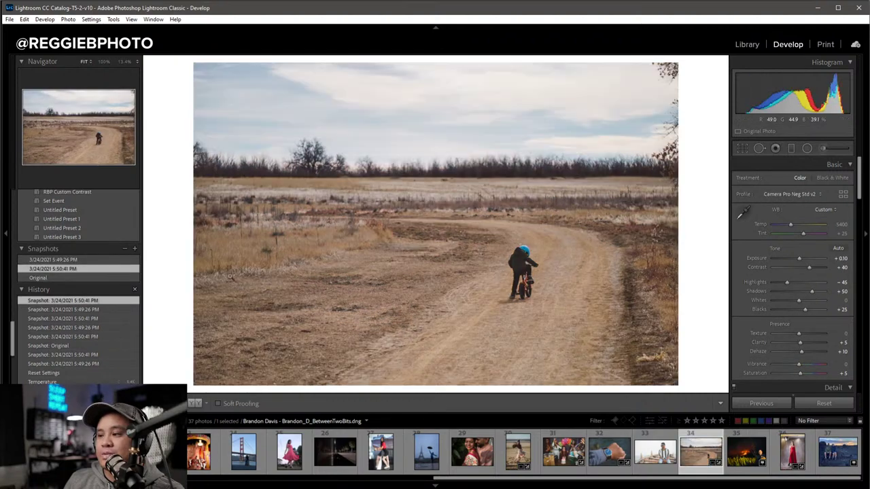
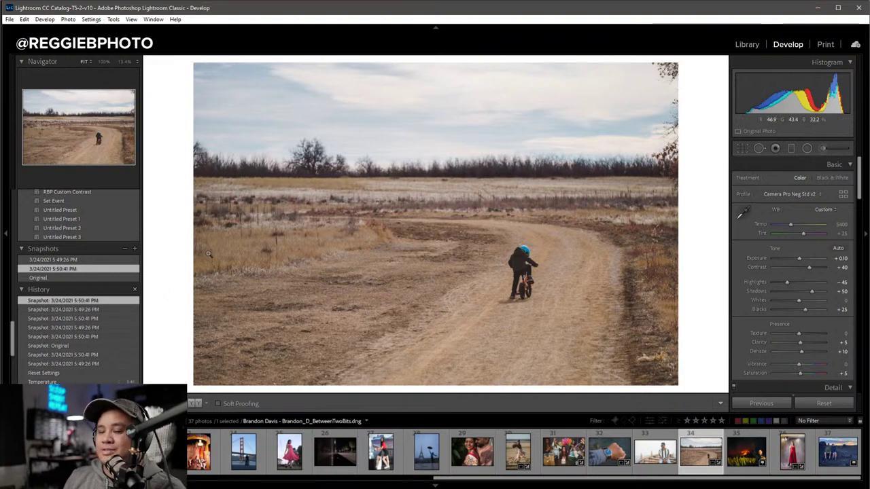
Return to the Library grid with the metadata filter columns closed.
{"action": "key", "text": "g"}
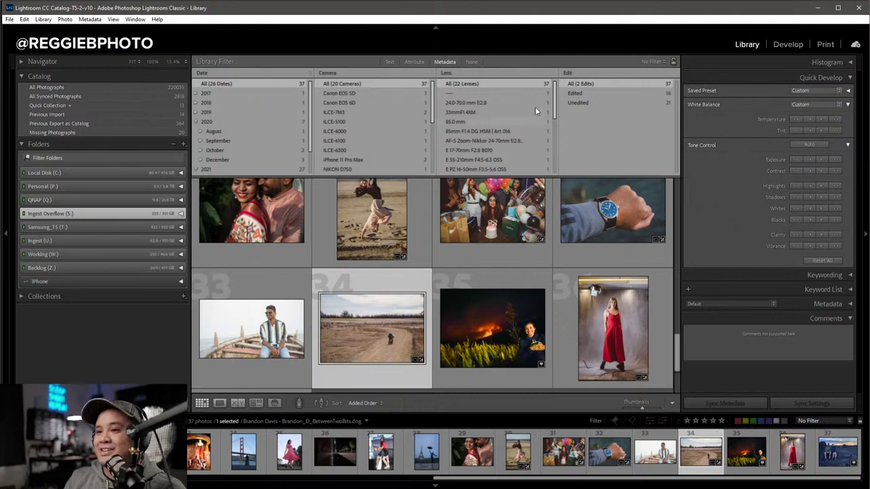
{"action": "left_click", "coordinate": [471, 62]}
{"action": "scroll", "coordinate": [415, 248], "scroll_direction": "down", "scroll_amount": 3}
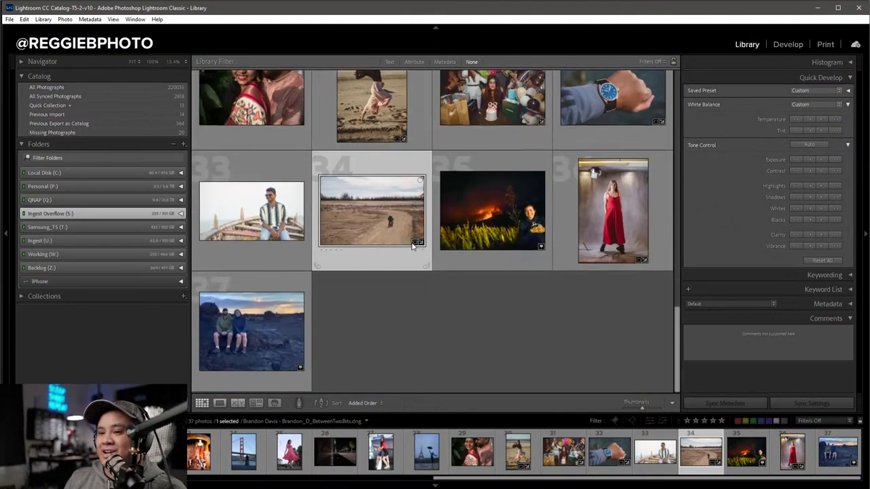
{"action": "scroll", "coordinate": [372, 251], "scroll_direction": "up", "scroll_amount": 5}
{"action": "scroll", "coordinate": [371, 252], "scroll_direction": "down", "scroll_amount": 2}
{"action": "scroll", "coordinate": [372, 251], "scroll_direction": "up", "scroll_amount": 3}
{"action": "scroll", "coordinate": [368, 252], "scroll_direction": "up", "scroll_amount": 5}
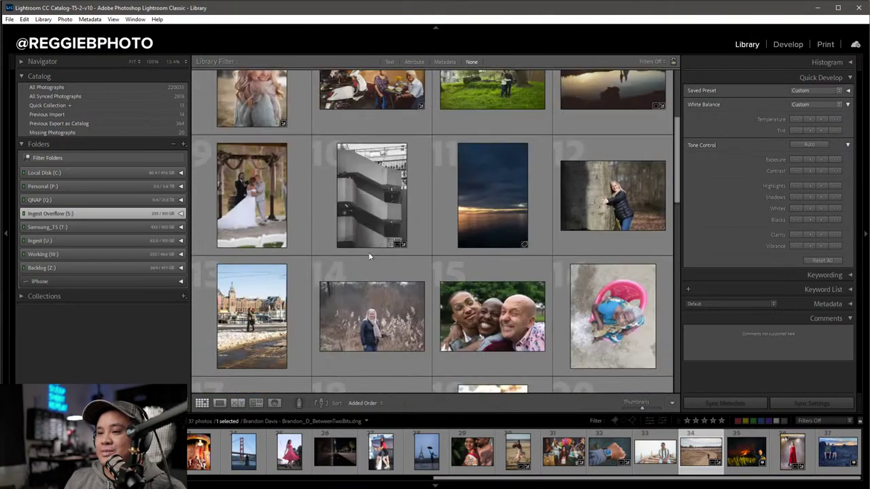
{"action": "scroll", "coordinate": [369, 252], "scroll_direction": "up", "scroll_amount": 3}
{"action": "scroll", "coordinate": [369, 252], "scroll_direction": "down", "scroll_amount": 3}
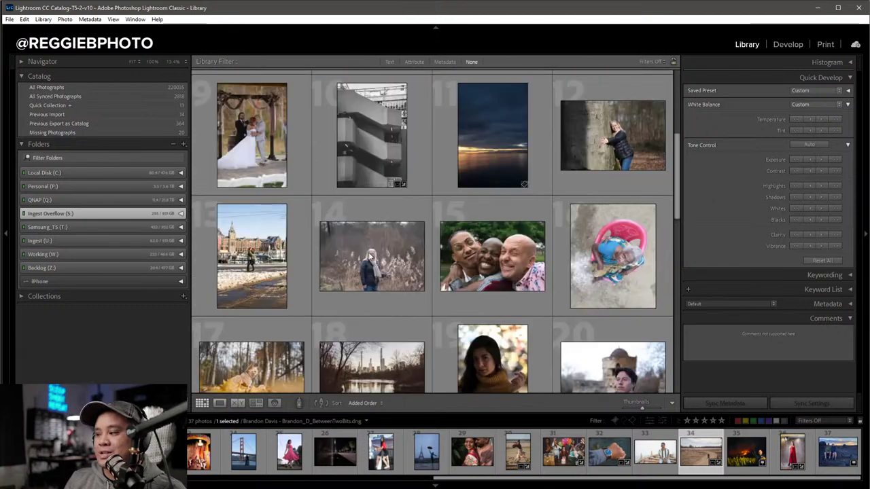
{"action": "scroll", "coordinate": [368, 252], "scroll_direction": "down", "scroll_amount": 3}
{"action": "scroll", "coordinate": [369, 252], "scroll_direction": "down", "scroll_amount": 2}
{"action": "scroll", "coordinate": [368, 252], "scroll_direction": "down", "scroll_amount": 3}
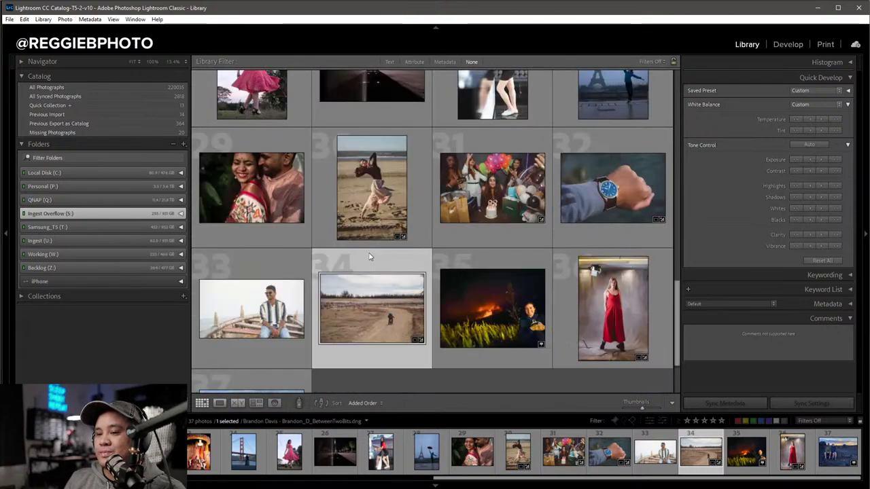
{"action": "scroll", "coordinate": [368, 252], "scroll_direction": "down", "scroll_amount": 2}
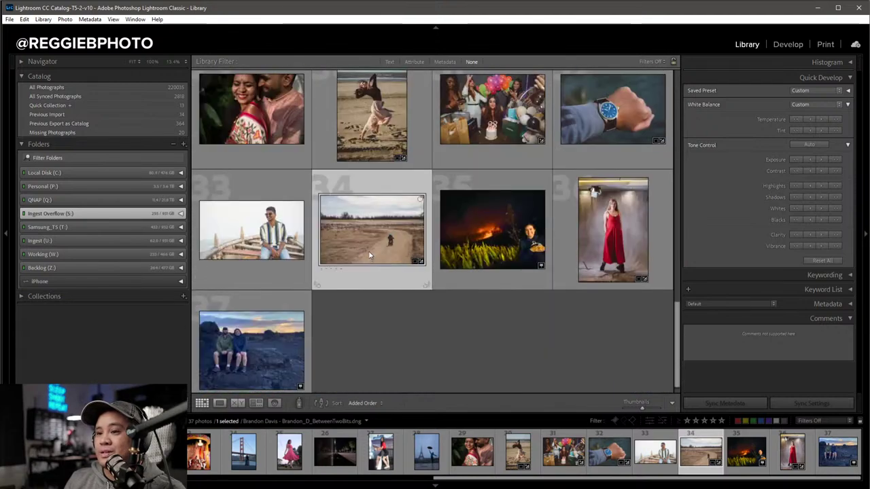
Deselect all photos and show file and camera details under each thumbnail.
{"action": "left_click", "coordinate": [606, 345]}
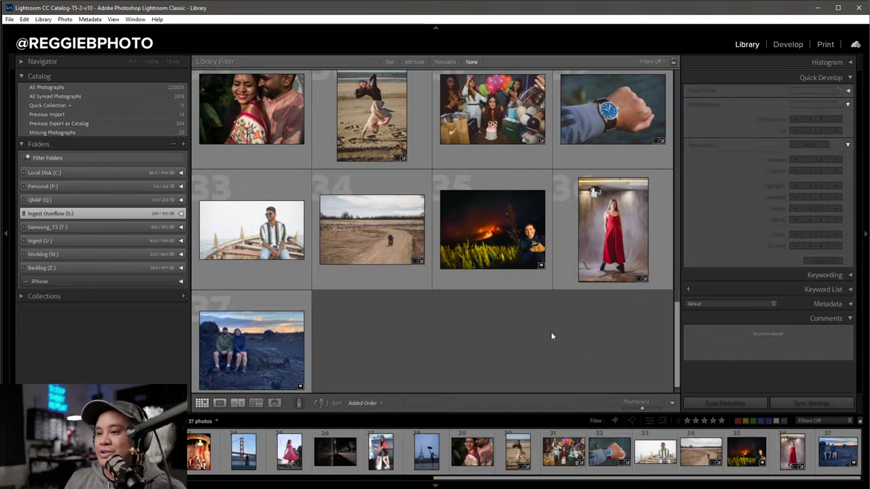
{"action": "scroll", "coordinate": [551, 336], "scroll_direction": "up", "scroll_amount": 1}
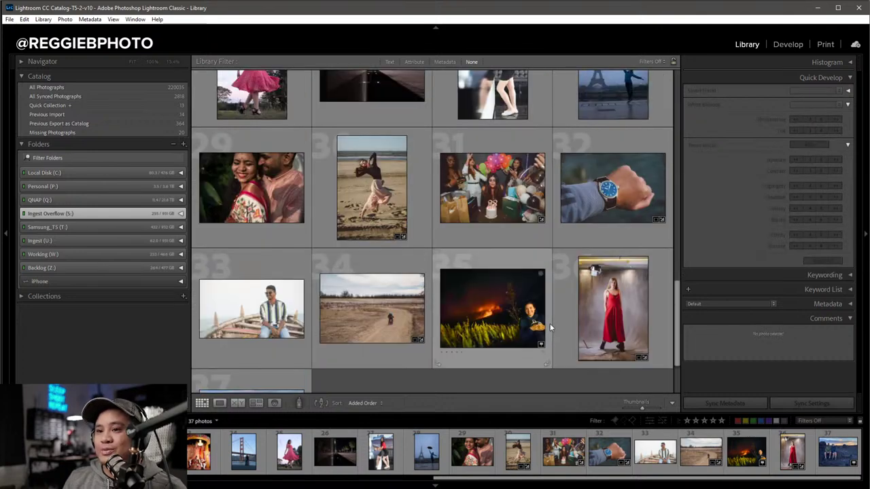
{"action": "mouse_move", "coordinate": [492, 230]}
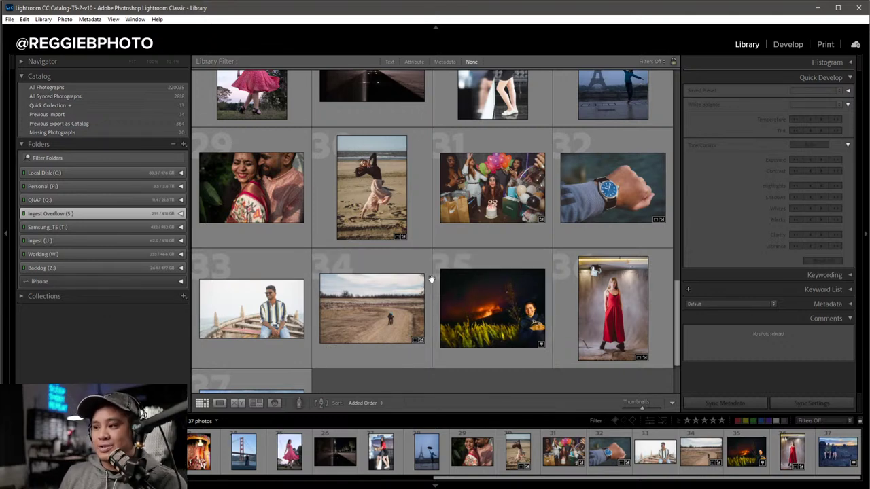
{"action": "scroll", "coordinate": [445, 298], "scroll_direction": "up", "scroll_amount": 2}
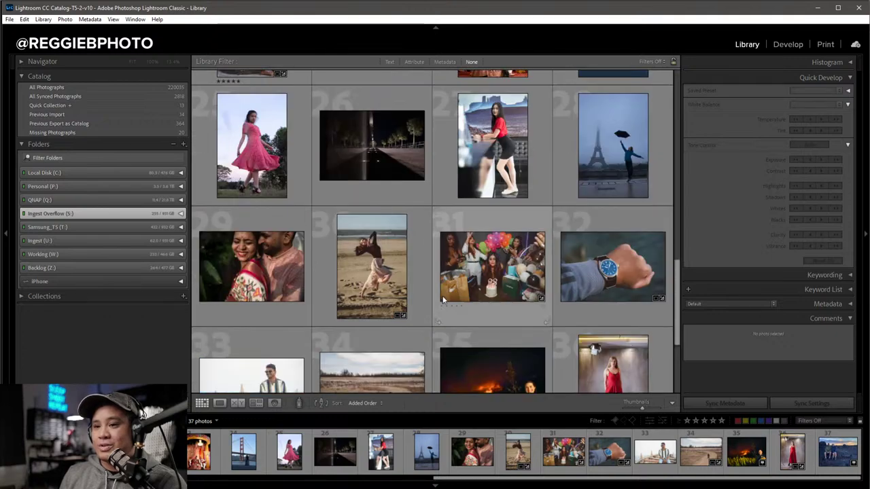
{"action": "scroll", "coordinate": [440, 295], "scroll_direction": "up", "scroll_amount": 2}
{"action": "key", "text": "j"}
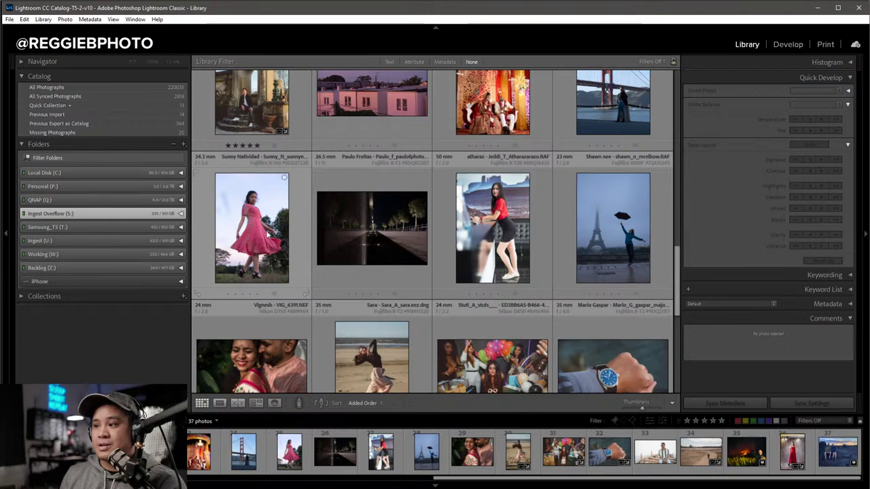
{"action": "mouse_move", "coordinate": [252, 146]}
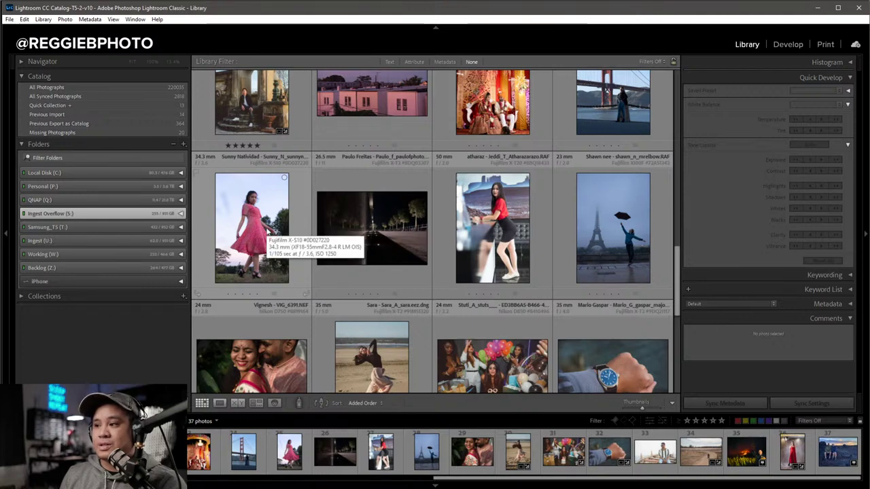
{"action": "scroll", "coordinate": [270, 247], "scroll_direction": "down", "scroll_amount": 3}
{"action": "scroll", "coordinate": [270, 248], "scroll_direction": "down", "scroll_amount": 2}
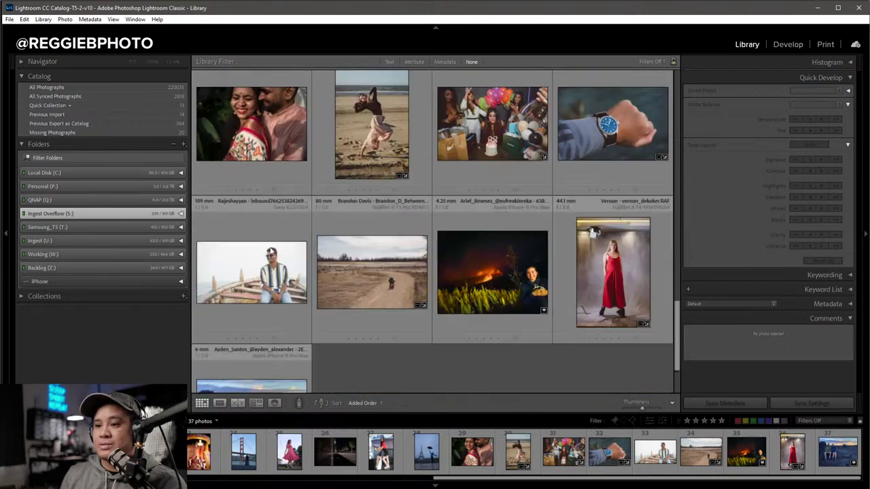
{"action": "mouse_move", "coordinate": [372, 278]}
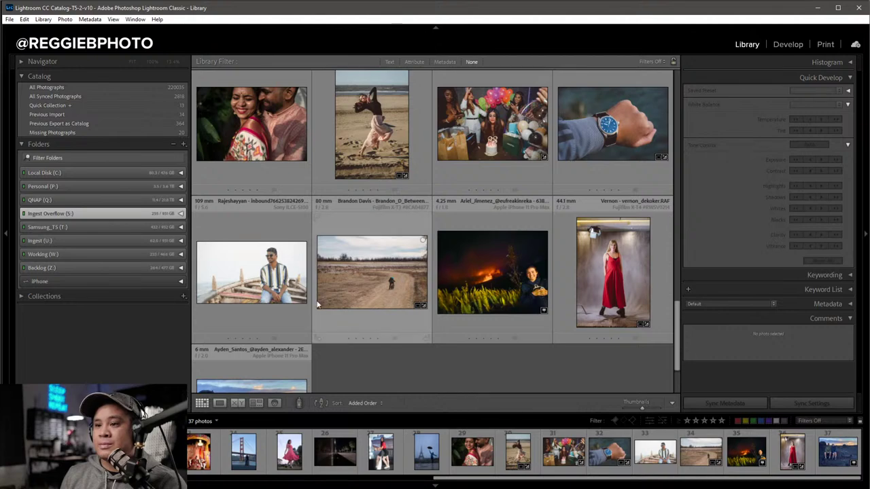
{"action": "scroll", "coordinate": [317, 305], "scroll_direction": "up", "scroll_amount": 3}
{"action": "scroll", "coordinate": [299, 285], "scroll_direction": "down", "scroll_amount": 2}
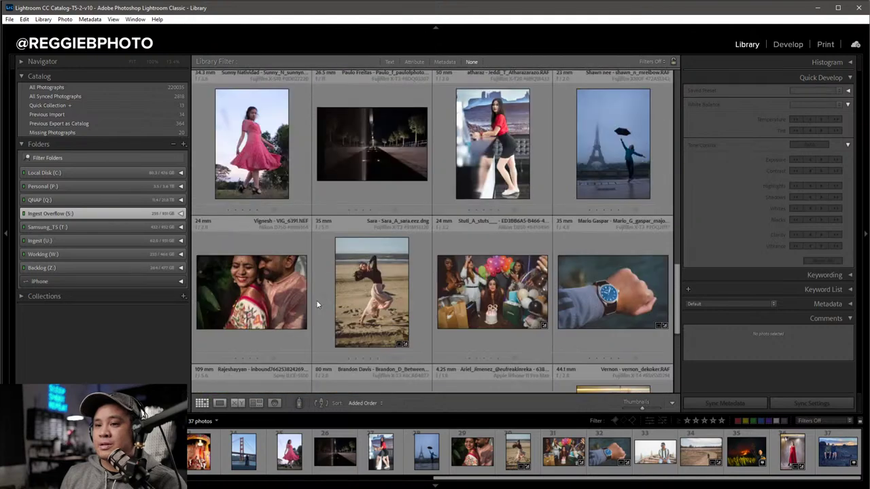
{"action": "scroll", "coordinate": [272, 238], "scroll_direction": "up", "scroll_amount": 2}
Open the pink-dress photo in Develop and cycle through its info overlays.
{"action": "double_click", "coordinate": [265, 226]}
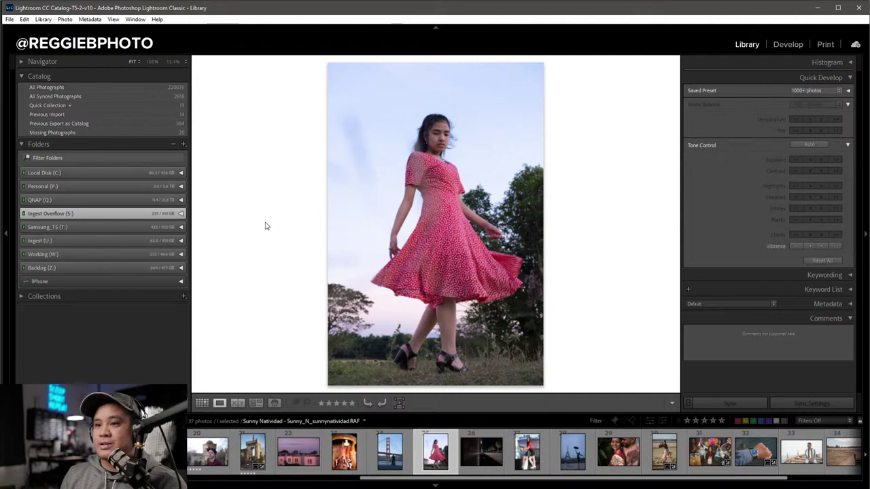
{"action": "key", "text": "d"}
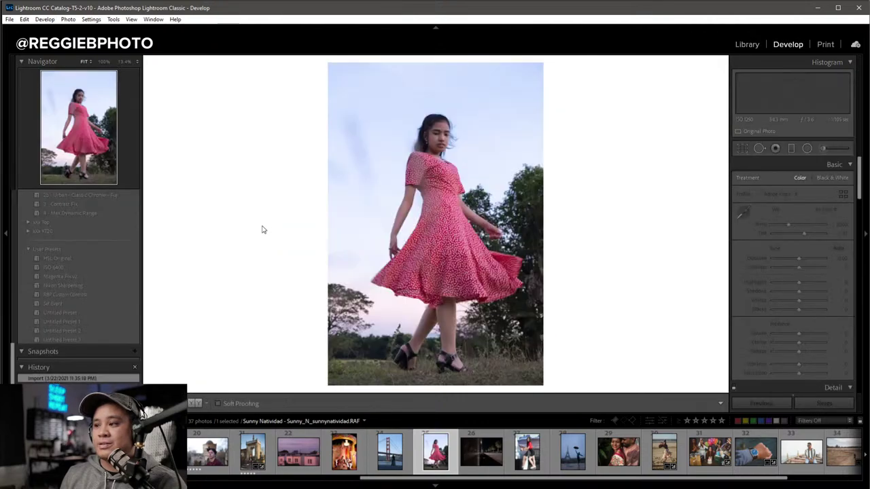
{"action": "key", "text": "i"}
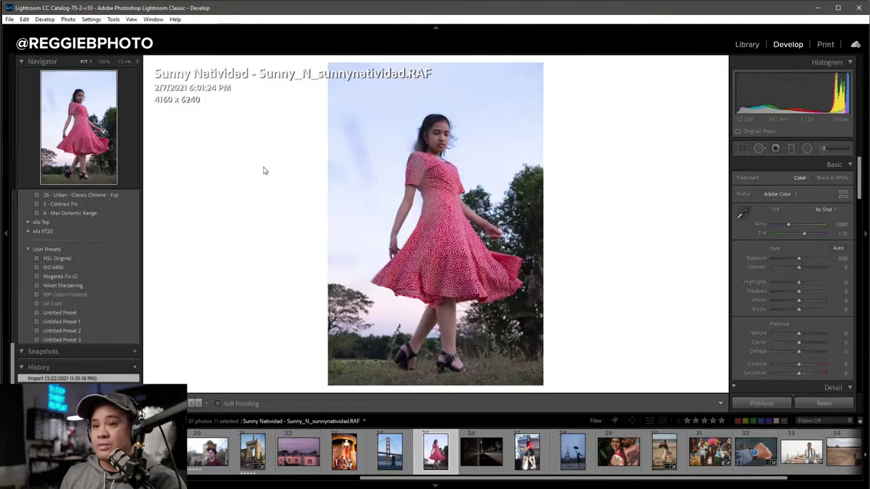
{"action": "key", "text": "i"}
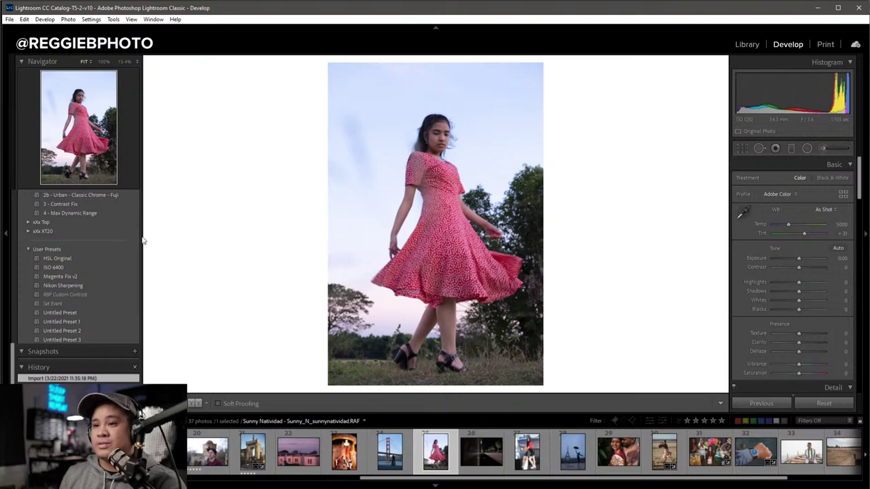
{"action": "key", "text": "i"}
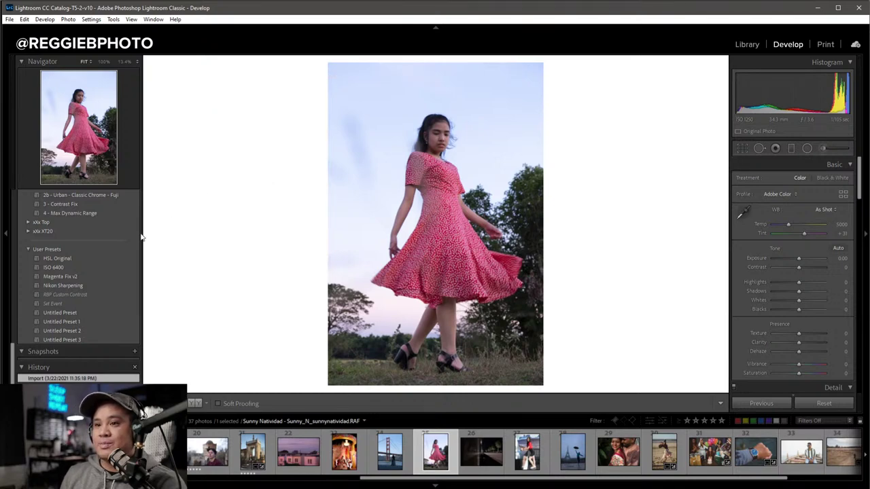
{"action": "scroll", "coordinate": [100, 288], "scroll_direction": "up", "scroll_amount": 5}
{"action": "scroll", "coordinate": [101, 297], "scroll_direction": "up", "scroll_amount": 3}
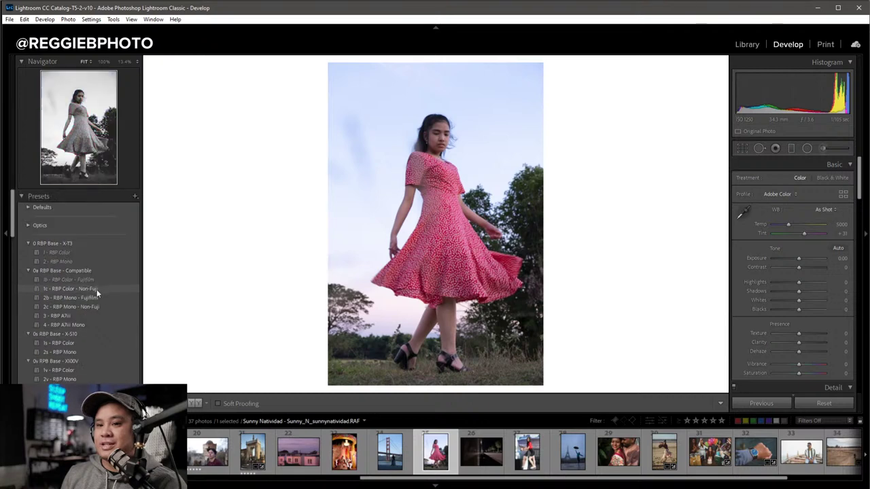
Apply the 1s - RBP Color and Magenta Fix v2 presets.
{"action": "left_click", "coordinate": [89, 342]}
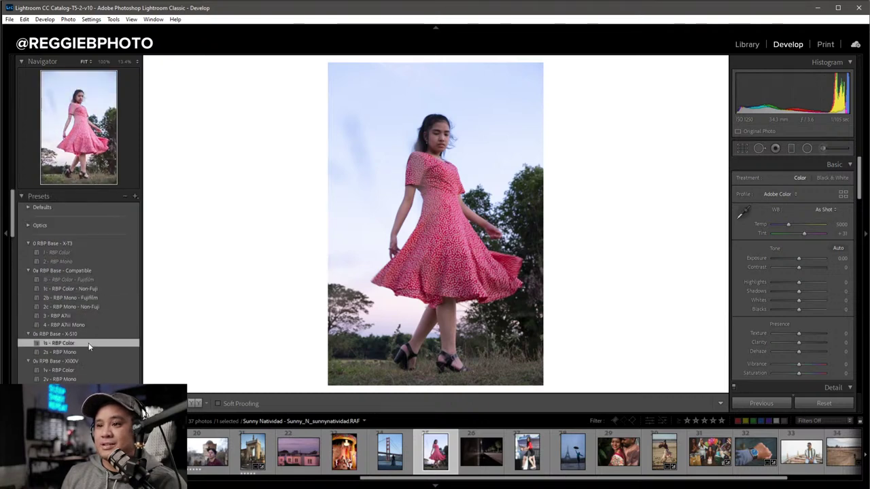
{"action": "scroll", "coordinate": [89, 338], "scroll_direction": "down", "scroll_amount": 5}
{"action": "scroll", "coordinate": [89, 333], "scroll_direction": "down", "scroll_amount": 5}
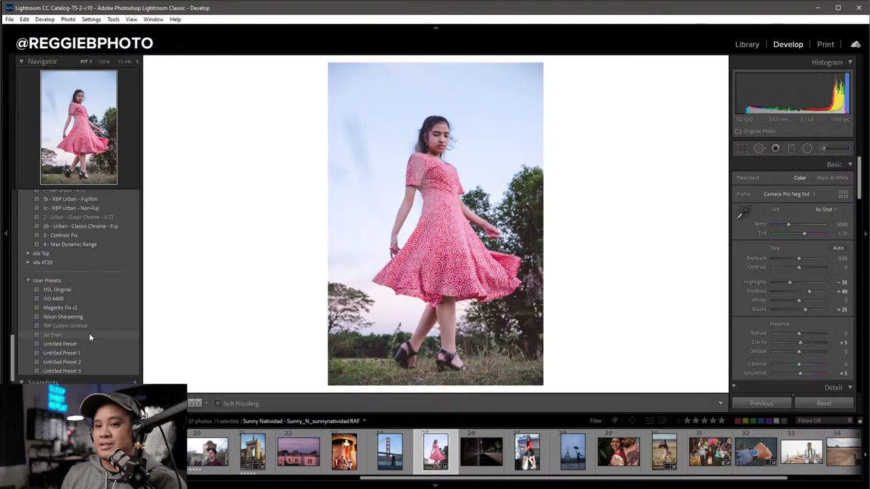
{"action": "left_click", "coordinate": [88, 308]}
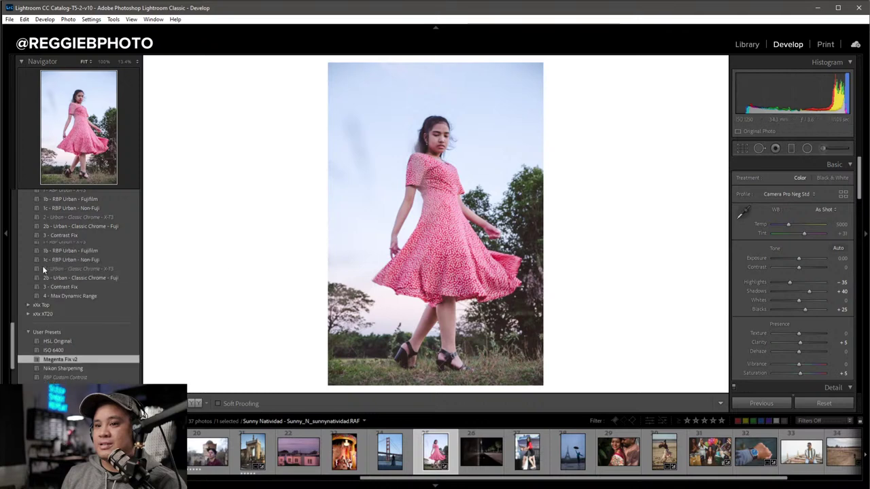
{"action": "scroll", "coordinate": [82, 305], "scroll_direction": "up", "scroll_amount": 10}
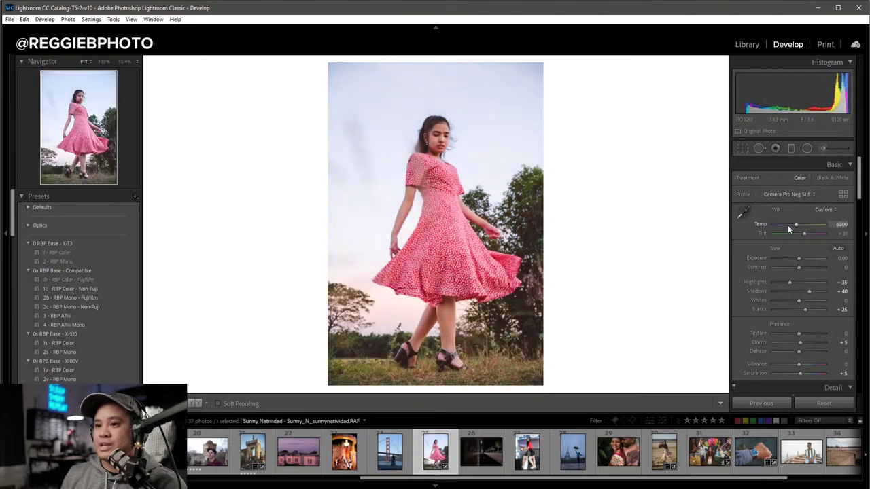
Set the white balance to Temp 6500 and Tint +25.
{"action": "left_click_drag", "start_coordinate": [788, 229], "coordinate": [790, 225]}
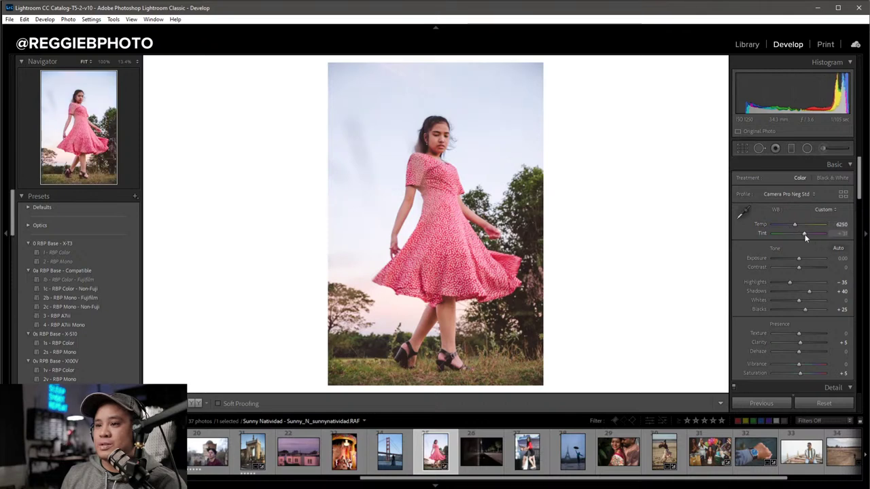
{"action": "left_click", "coordinate": [841, 233]}
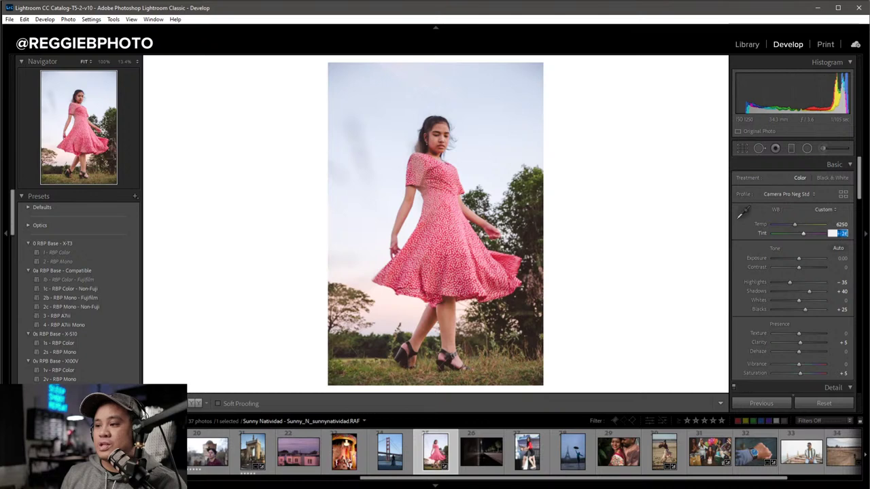
{"action": "type", "text": "25"}
{"action": "key", "text": "Return"}
Raise Exposure to +0.10 and lower Highlights to -50.
{"action": "key", "text": "s"}
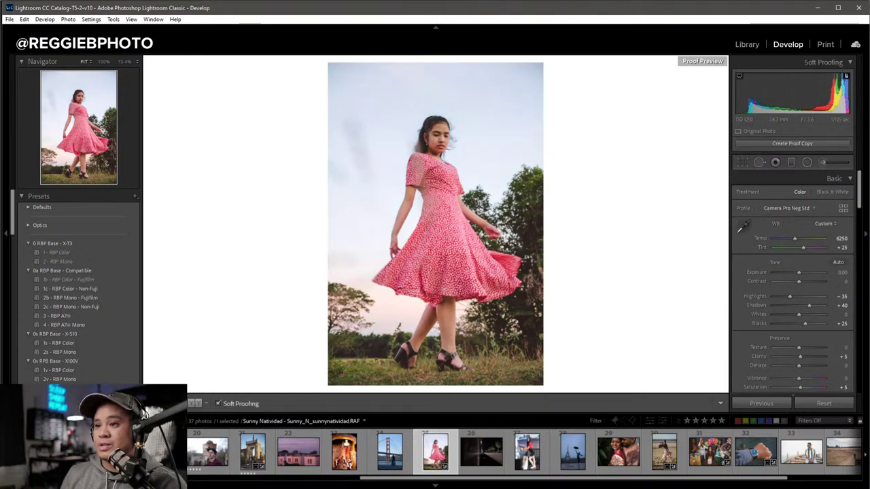
{"action": "key", "text": "s"}
{"action": "left_click_drag", "start_coordinate": [798, 258], "coordinate": [799, 258]}
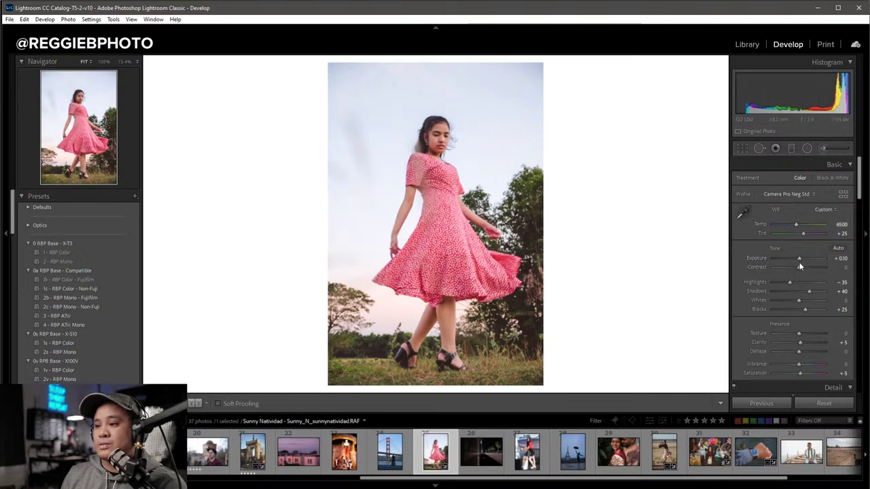
{"action": "key", "text": "Down"}
{"action": "key", "text": "Down"}
{"action": "key", "text": "Down"}
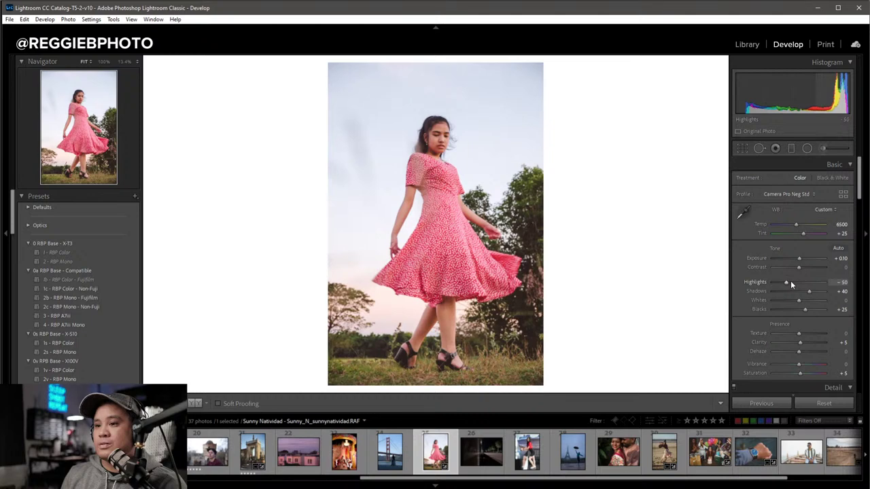
{"action": "left_click", "coordinate": [788, 149]}
Burn the left, top (moved higher), right and bottom edges with graduated gradients, then finish.
{"action": "left_click_drag", "start_coordinate": [294, 206], "coordinate": [362, 206]}
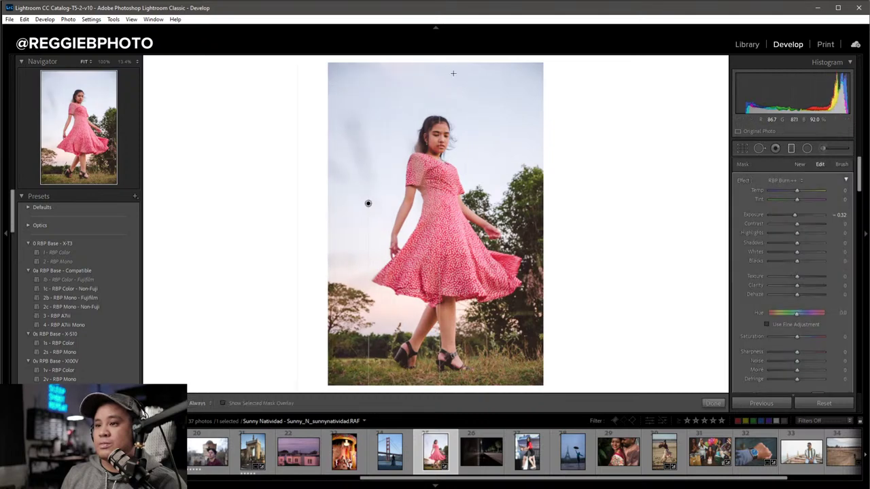
{"action": "left_click_drag", "start_coordinate": [452, 73], "coordinate": [450, 214]}
{"action": "left_click_drag", "start_coordinate": [453, 144], "coordinate": [442, 91]}
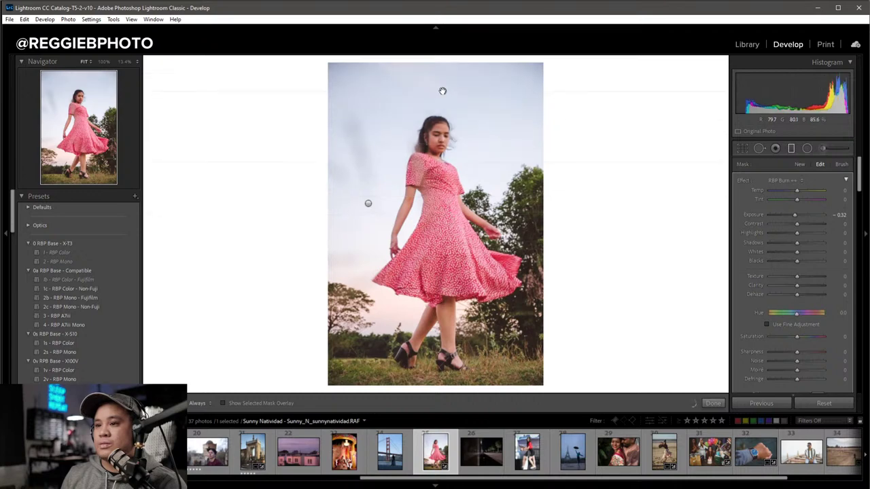
{"action": "left_click_drag", "start_coordinate": [547, 207], "coordinate": [503, 205]}
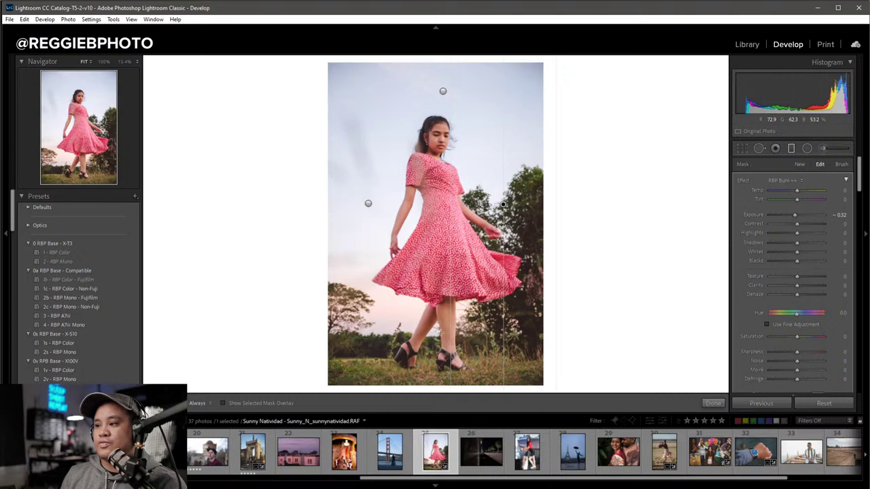
{"action": "left_click_drag", "start_coordinate": [434, 371], "coordinate": [441, 248]}
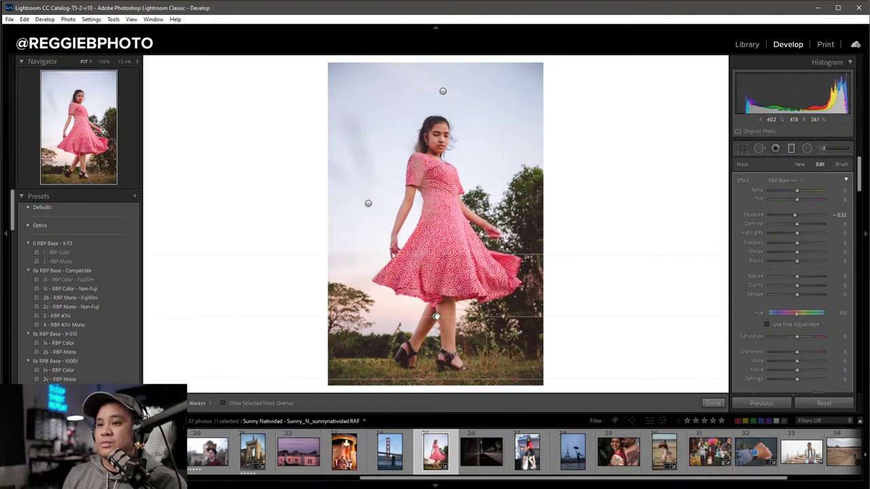
{"action": "key", "text": "m"}
{"action": "scroll", "coordinate": [809, 238], "scroll_direction": "down", "scroll_amount": 5}
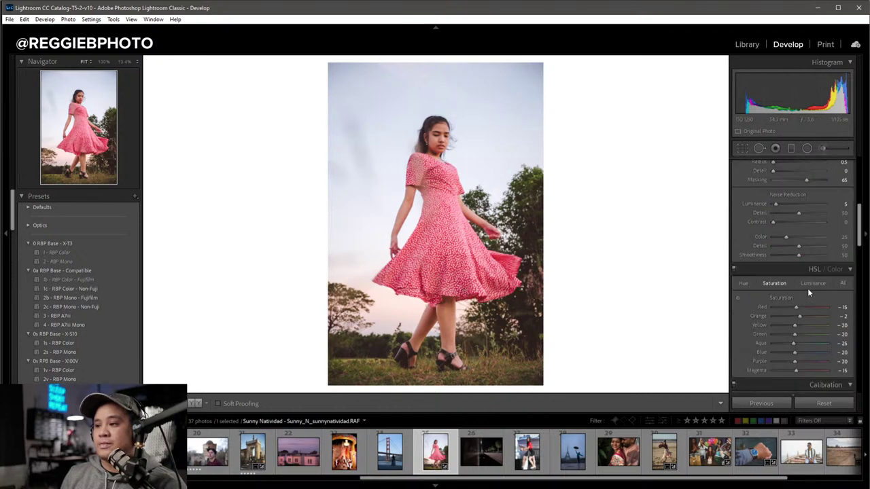
Darken the Blue luminance to -10 in the HSL panel.
{"action": "left_click", "coordinate": [811, 284]}
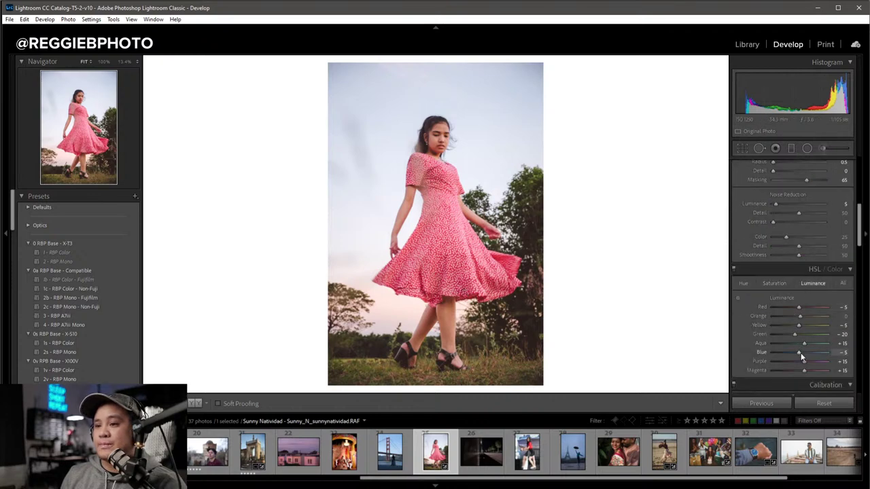
{"action": "left_click_drag", "start_coordinate": [800, 354], "coordinate": [798, 354]}
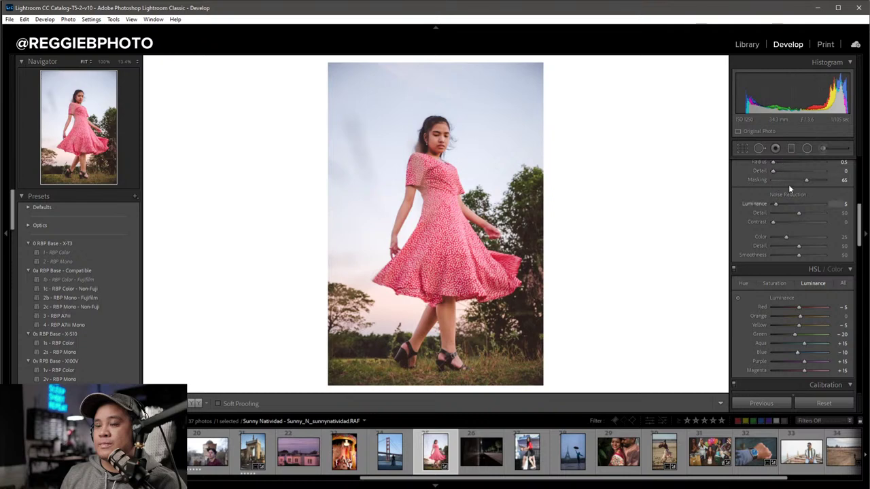
{"action": "left_click", "coordinate": [807, 148]}
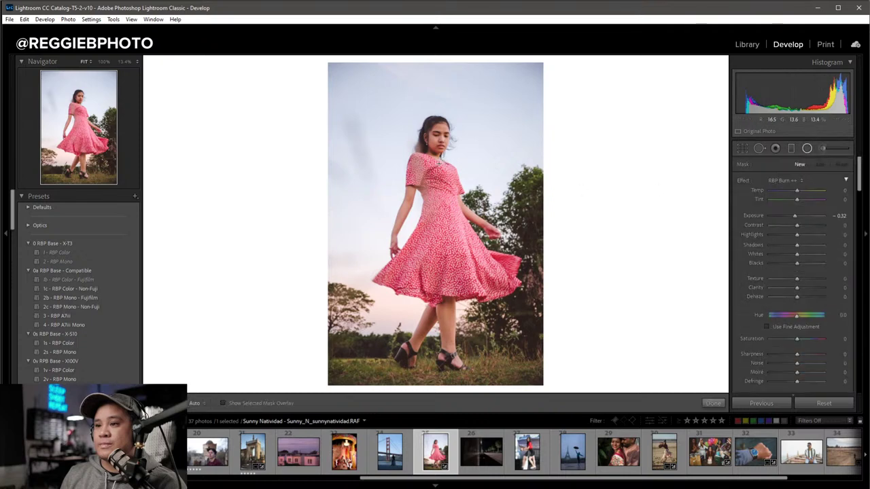
Add a -0.42 radial burn around the woman, set Exposure +0.10, and return to Library.
{"action": "left_click_drag", "start_coordinate": [443, 157], "coordinate": [499, 116]}
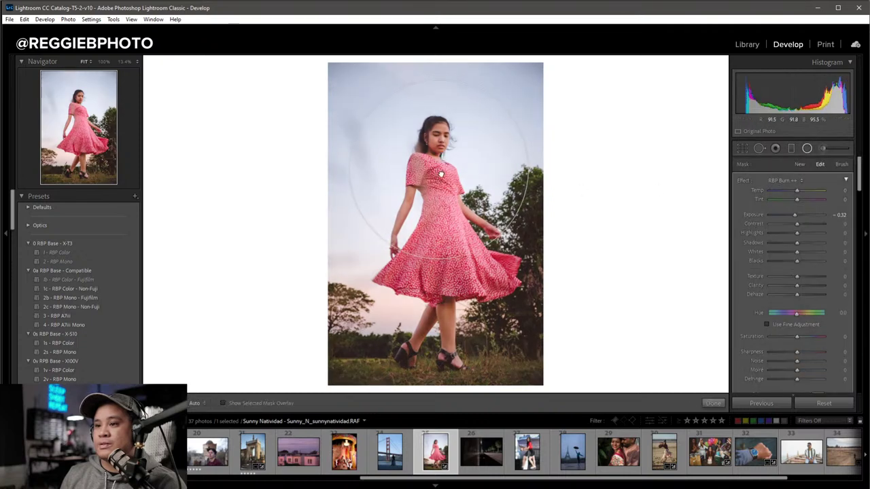
{"action": "left_click_drag", "start_coordinate": [796, 215], "coordinate": [793, 215]}
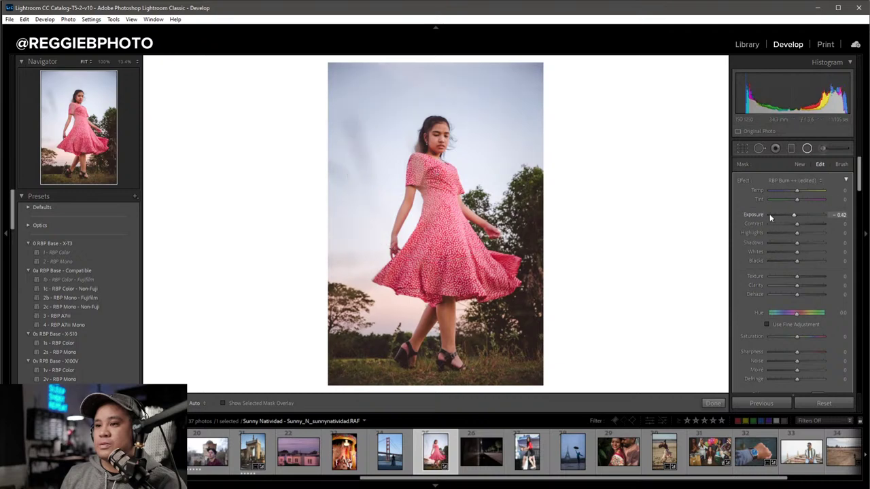
{"action": "left_click_drag", "start_coordinate": [438, 261], "coordinate": [438, 272]}
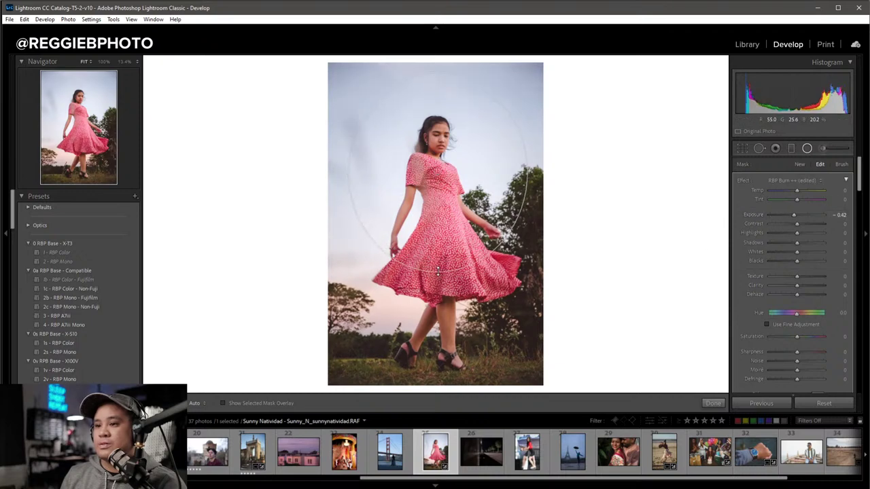
{"action": "left_click_drag", "start_coordinate": [437, 171], "coordinate": [435, 179]}
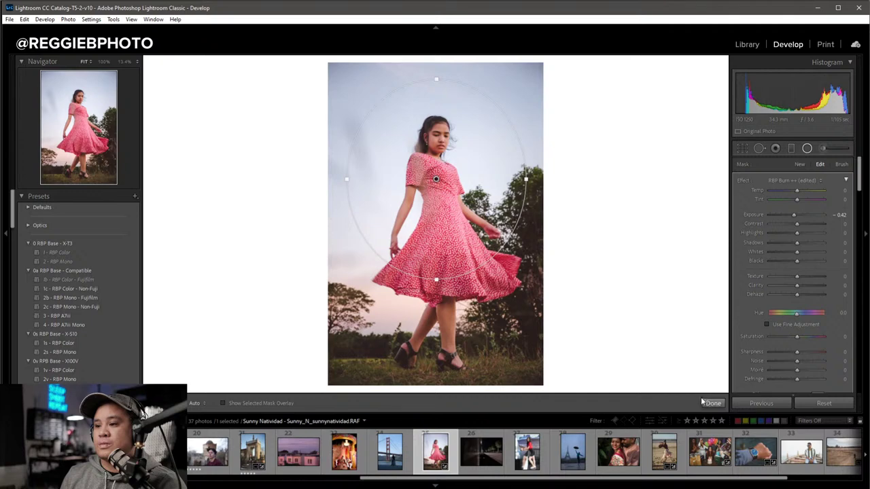
{"action": "left_click", "coordinate": [713, 403]}
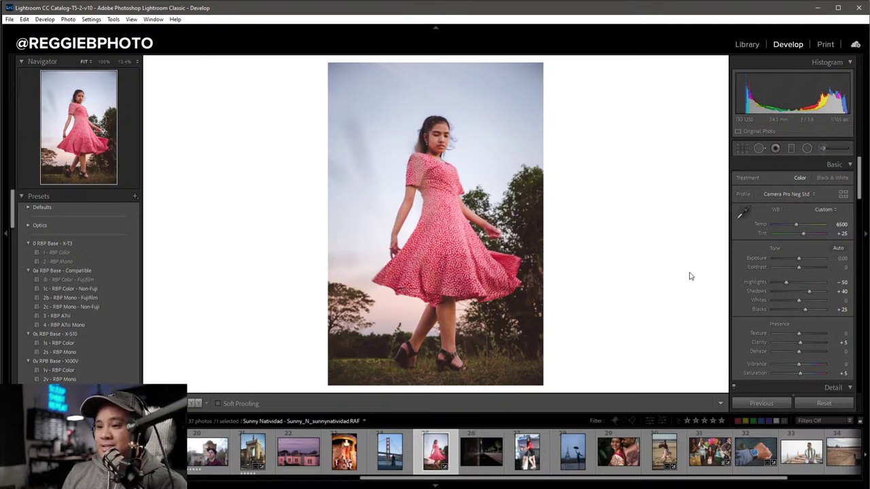
{"action": "left_click", "coordinate": [799, 259]}
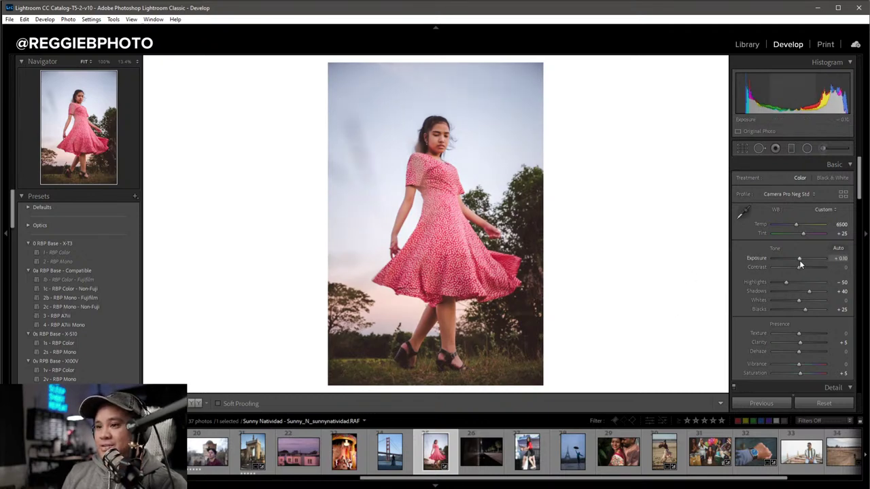
{"action": "key", "text": "g"}
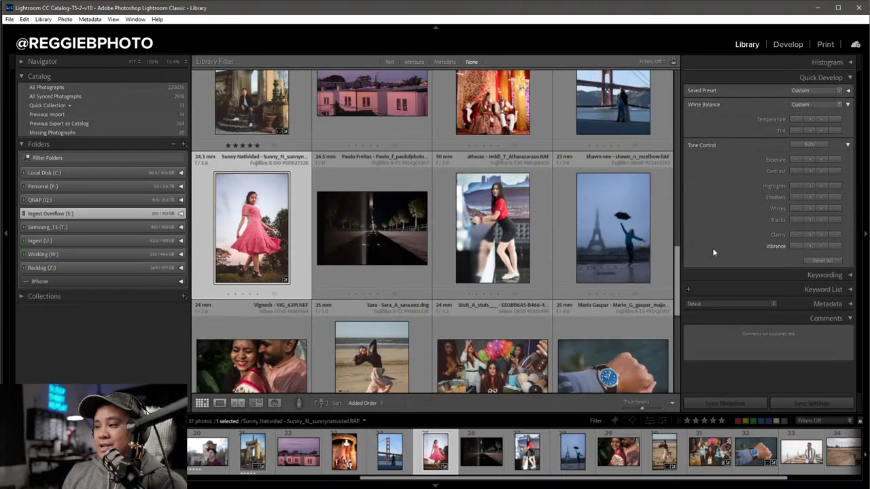
Give the green-field photo a one-star rating.
{"action": "scroll", "coordinate": [570, 276], "scroll_direction": "down", "scroll_amount": 3}
{"action": "scroll", "coordinate": [571, 276], "scroll_direction": "up", "scroll_amount": 2}
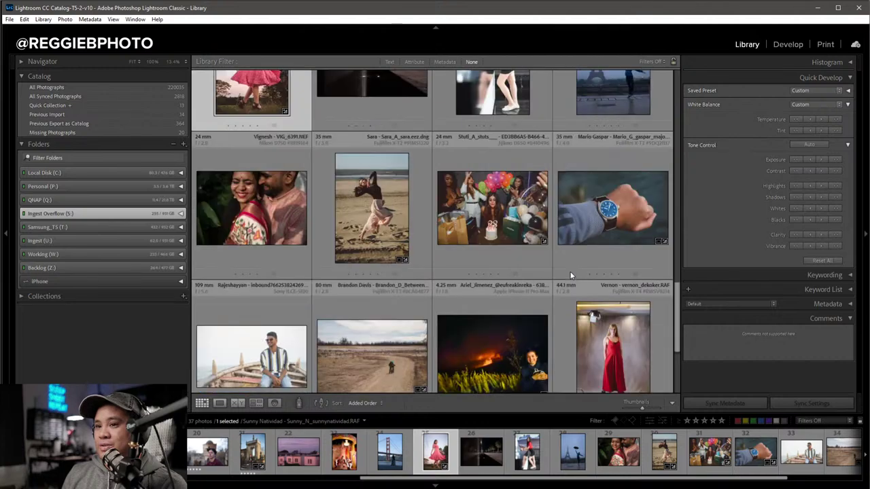
{"action": "scroll", "coordinate": [570, 276], "scroll_direction": "up", "scroll_amount": 1}
{"action": "scroll", "coordinate": [570, 276], "scroll_direction": "up", "scroll_amount": 3}
{"action": "scroll", "coordinate": [571, 276], "scroll_direction": "up", "scroll_amount": 3}
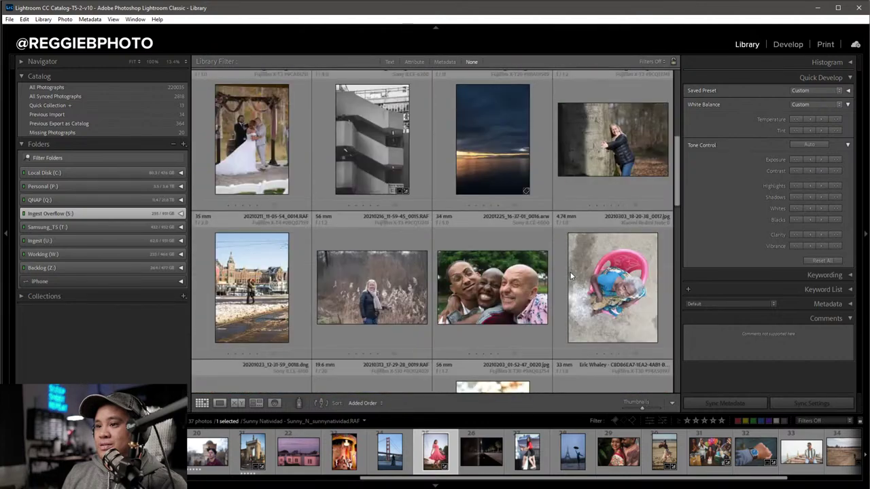
{"action": "scroll", "coordinate": [571, 275], "scroll_direction": "up", "scroll_amount": 2}
{"action": "scroll", "coordinate": [569, 272], "scroll_direction": "up", "scroll_amount": 2}
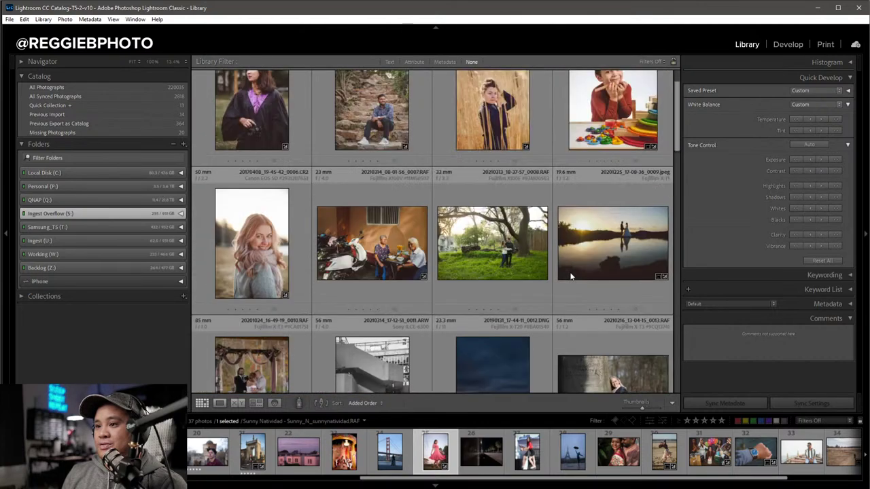
{"action": "left_click", "coordinate": [505, 265]}
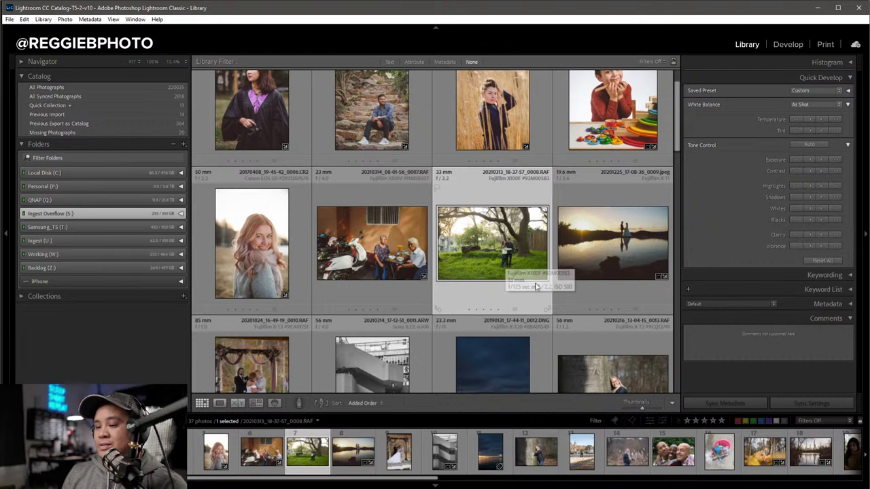
{"action": "key", "text": "1"}
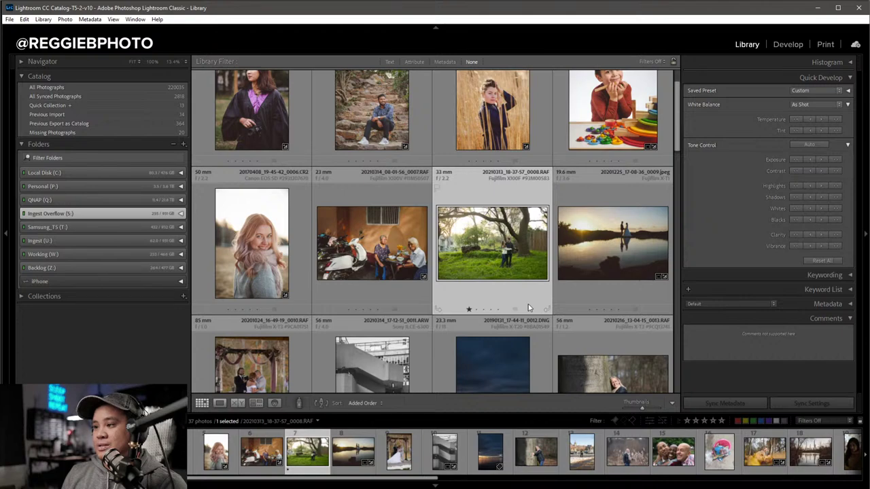
Find the pink sunset rooftop photo and open it full-size.
{"action": "scroll", "coordinate": [528, 304], "scroll_direction": "down", "scroll_amount": 5}
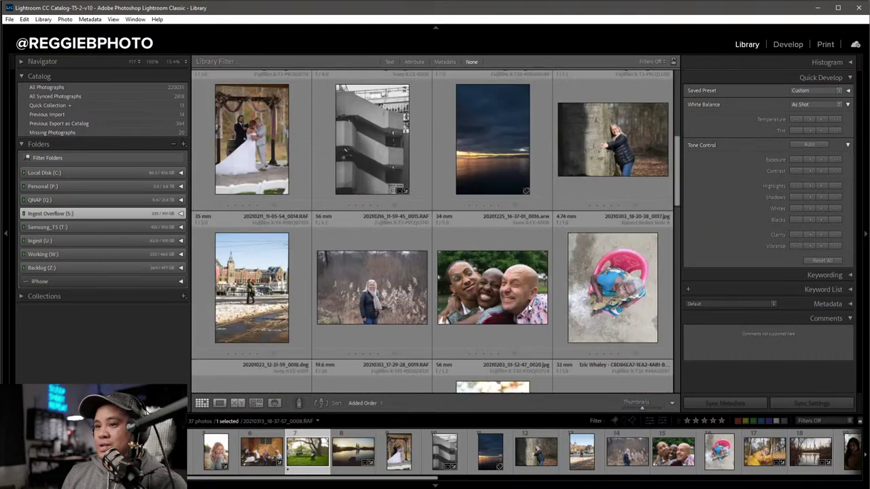
{"action": "scroll", "coordinate": [528, 307], "scroll_direction": "down", "scroll_amount": 3}
{"action": "scroll", "coordinate": [528, 307], "scroll_direction": "down", "scroll_amount": 1}
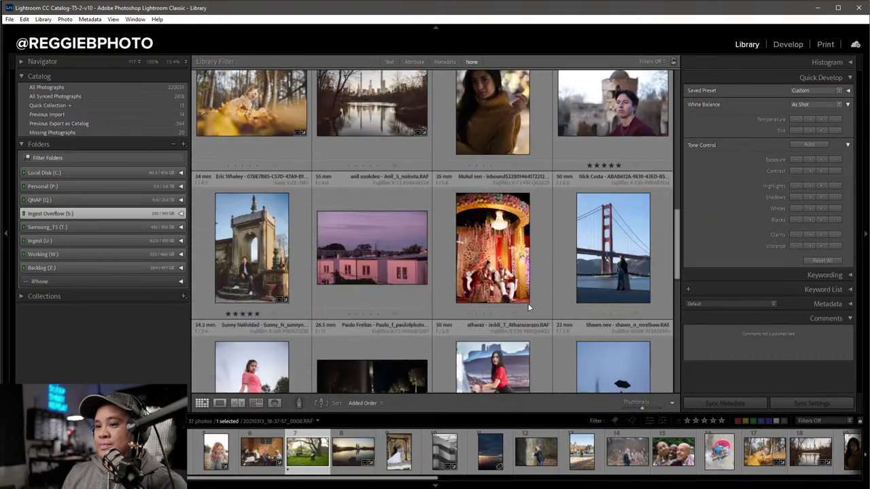
{"action": "scroll", "coordinate": [528, 307], "scroll_direction": "down", "scroll_amount": 2}
{"action": "scroll", "coordinate": [528, 307], "scroll_direction": "down", "scroll_amount": 3}
{"action": "scroll", "coordinate": [528, 308], "scroll_direction": "down", "scroll_amount": 1}
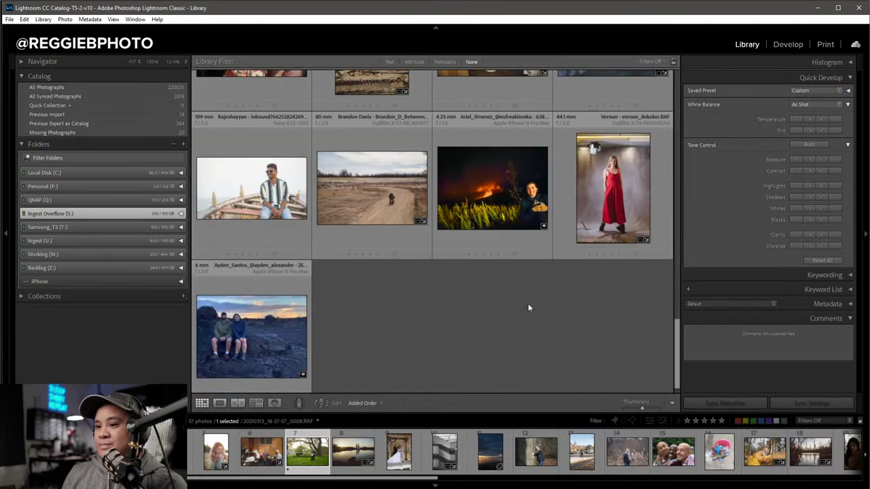
{"action": "scroll", "coordinate": [528, 307], "scroll_direction": "up", "scroll_amount": 3}
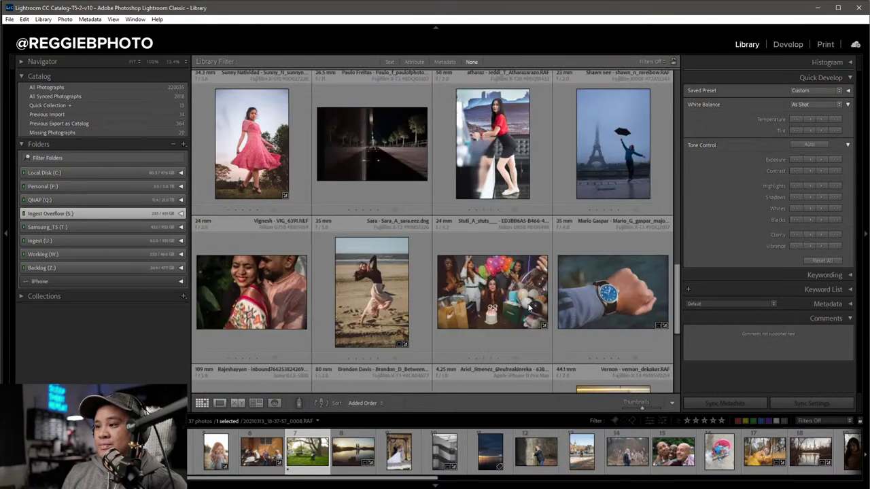
{"action": "mouse_move", "coordinate": [491, 292]}
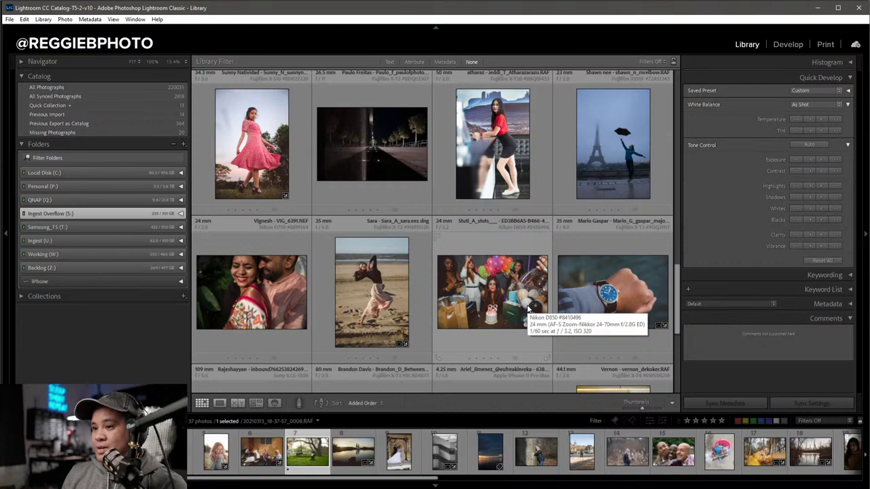
{"action": "scroll", "coordinate": [527, 307], "scroll_direction": "down", "scroll_amount": 3}
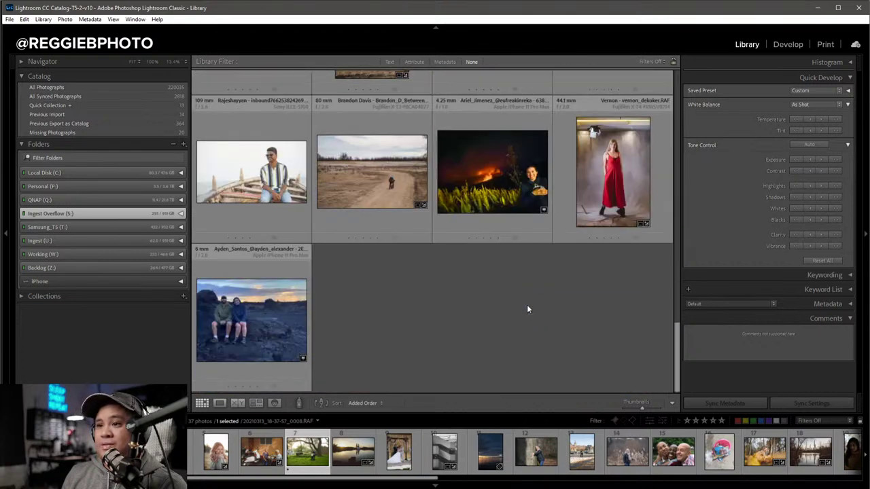
{"action": "scroll", "coordinate": [527, 310], "scroll_direction": "up", "scroll_amount": 5}
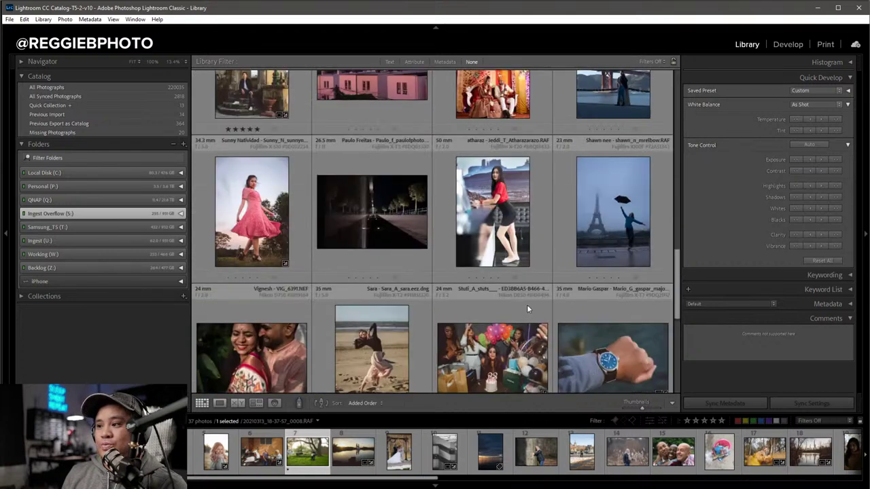
{"action": "scroll", "coordinate": [527, 309], "scroll_direction": "up", "scroll_amount": 3}
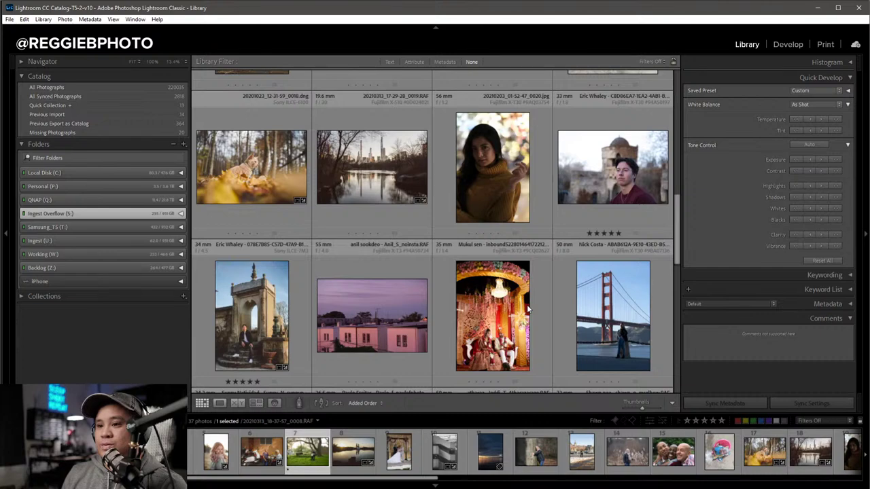
{"action": "scroll", "coordinate": [528, 309], "scroll_direction": "up", "scroll_amount": 3}
{"action": "scroll", "coordinate": [526, 305], "scroll_direction": "up", "scroll_amount": 5}
{"action": "scroll", "coordinate": [526, 304], "scroll_direction": "up", "scroll_amount": 2}
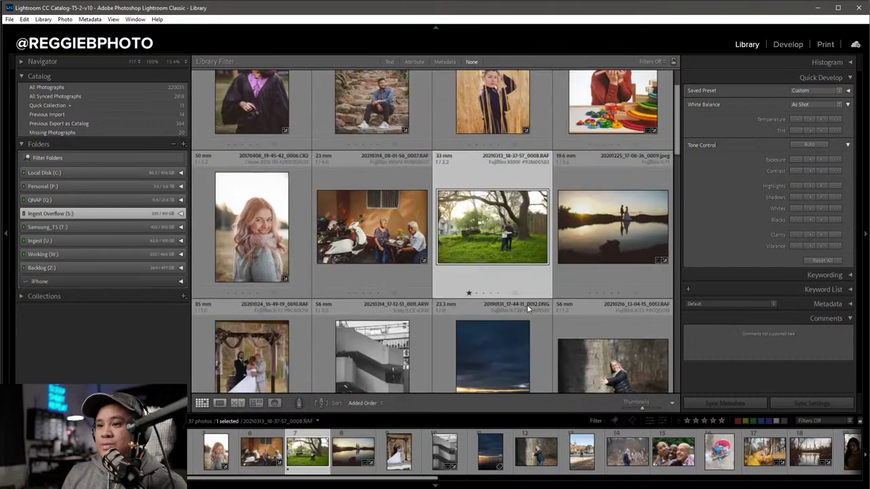
{"action": "scroll", "coordinate": [527, 304], "scroll_direction": "up", "scroll_amount": 1}
{"action": "scroll", "coordinate": [497, 252], "scroll_direction": "down", "scroll_amount": 5}
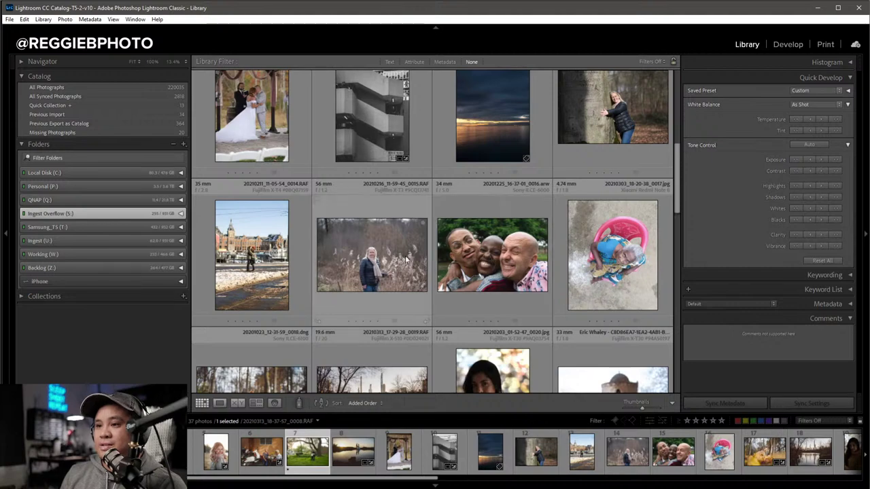
{"action": "scroll", "coordinate": [319, 256], "scroll_direction": "down", "scroll_amount": 3}
{"action": "scroll", "coordinate": [357, 282], "scroll_direction": "down", "scroll_amount": 2}
{"action": "double_click", "coordinate": [357, 275]}
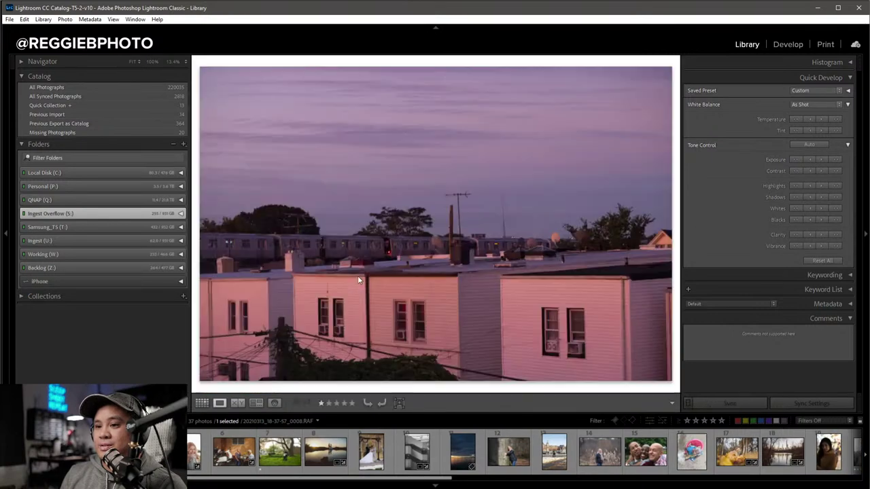
Rate the pink sunset houses and Eiffel Tower umbrella photos one star each.
{"action": "key", "text": "g"}
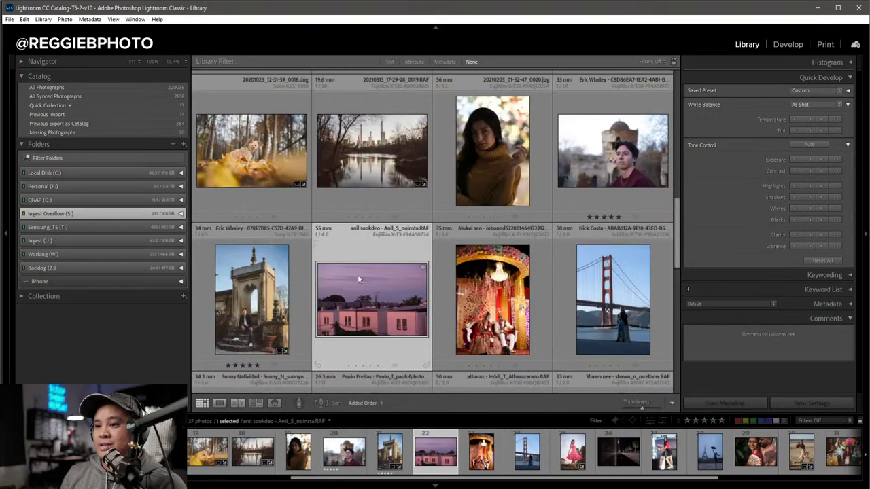
{"action": "key", "text": "1"}
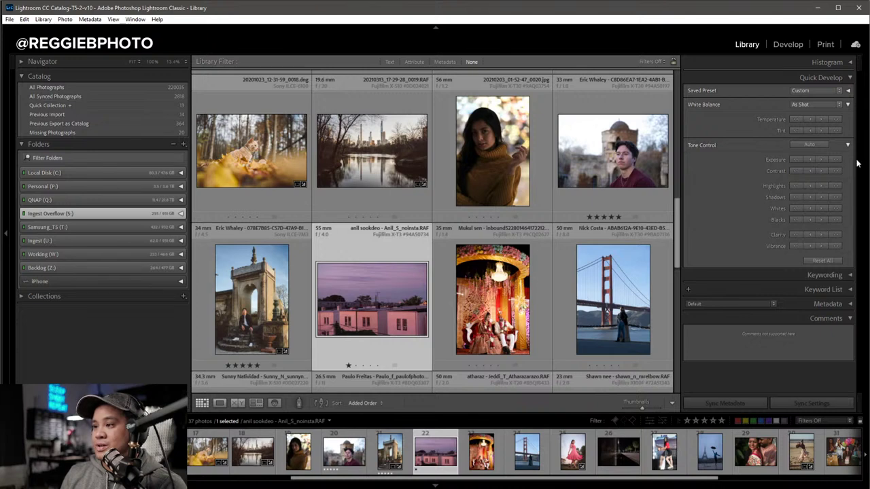
{"action": "scroll", "coordinate": [595, 312], "scroll_direction": "down", "scroll_amount": 2}
{"action": "scroll", "coordinate": [596, 312], "scroll_direction": "down", "scroll_amount": 1}
{"action": "left_click", "coordinate": [615, 235]}
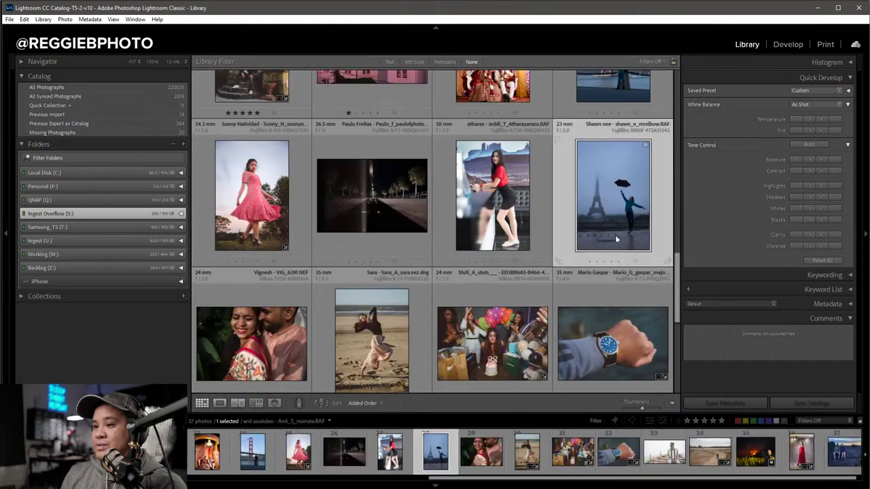
{"action": "key", "text": "1"}
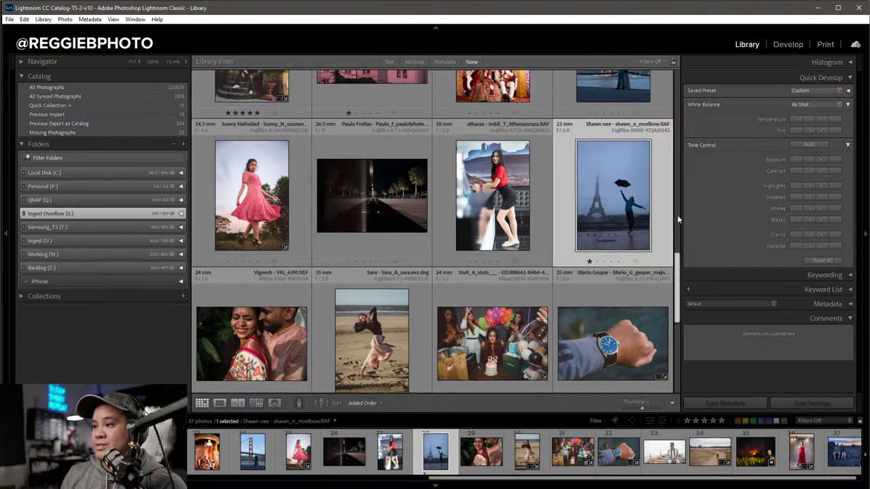
Rate the dark sunset seascape one star and preview it full size.
{"action": "scroll", "coordinate": [595, 237], "scroll_direction": "up", "scroll_amount": 2}
{"action": "scroll", "coordinate": [595, 238], "scroll_direction": "up", "scroll_amount": 3}
{"action": "scroll", "coordinate": [595, 237], "scroll_direction": "up", "scroll_amount": 5}
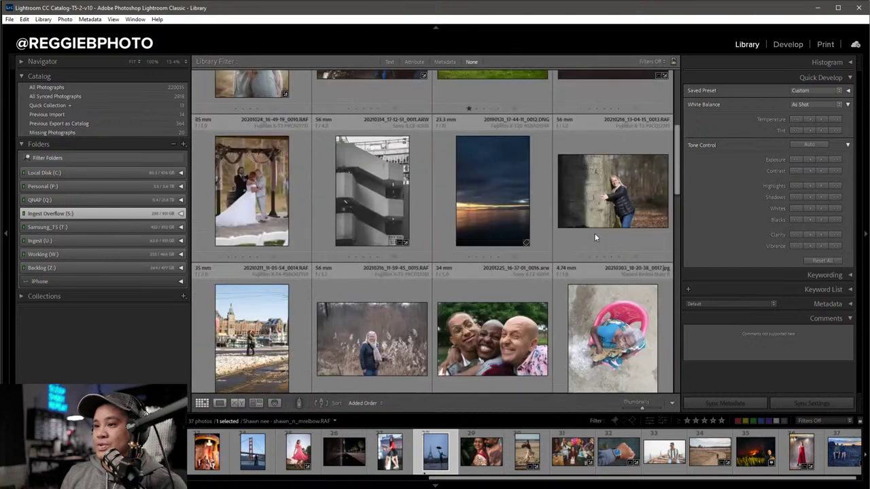
{"action": "left_click", "coordinate": [508, 214]}
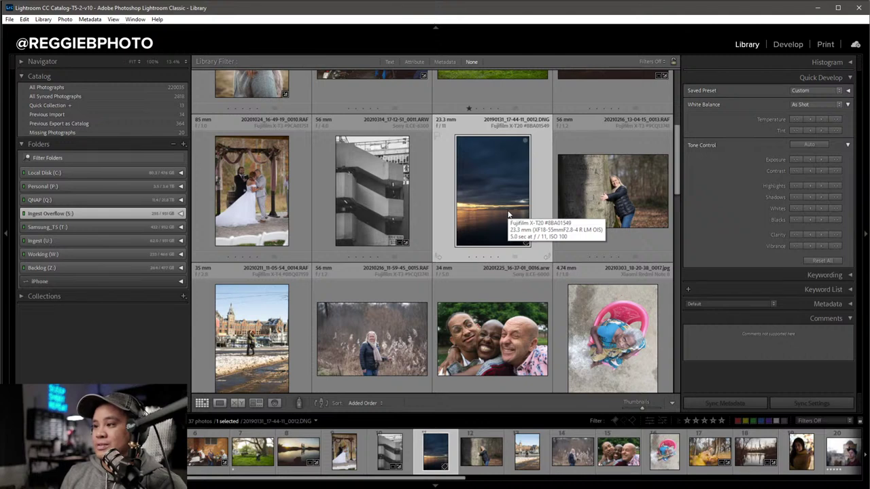
{"action": "key", "text": "1"}
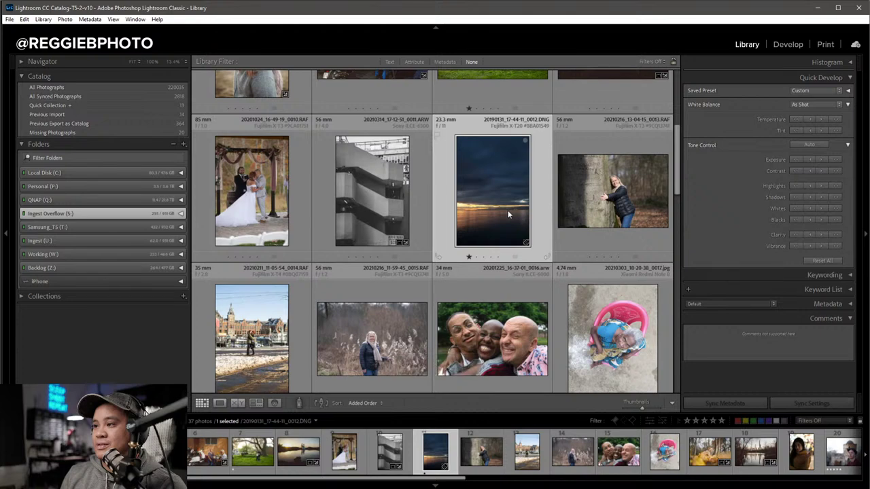
{"action": "scroll", "coordinate": [508, 214], "scroll_direction": "down", "scroll_amount": 3}
{"action": "scroll", "coordinate": [508, 214], "scroll_direction": "down", "scroll_amount": 2}
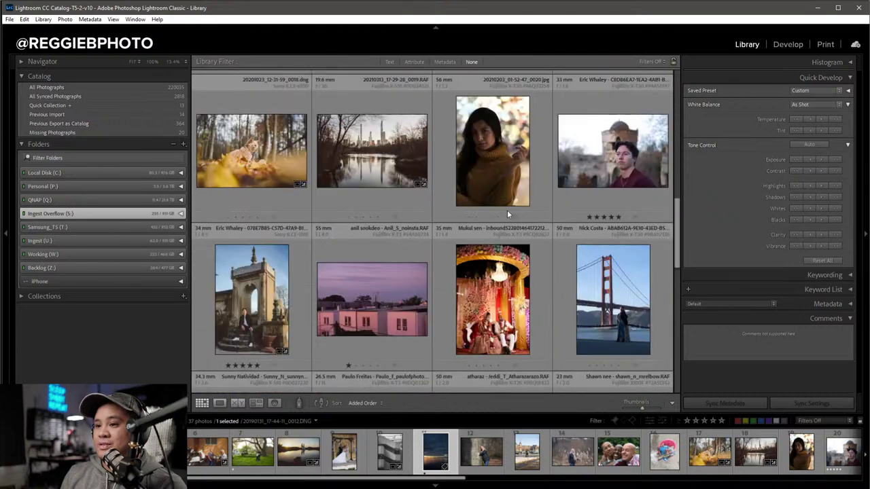
{"action": "scroll", "coordinate": [507, 214], "scroll_direction": "down", "scroll_amount": 3}
{"action": "scroll", "coordinate": [507, 210], "scroll_direction": "down", "scroll_amount": 3}
{"action": "scroll", "coordinate": [507, 210], "scroll_direction": "down", "scroll_amount": 3}
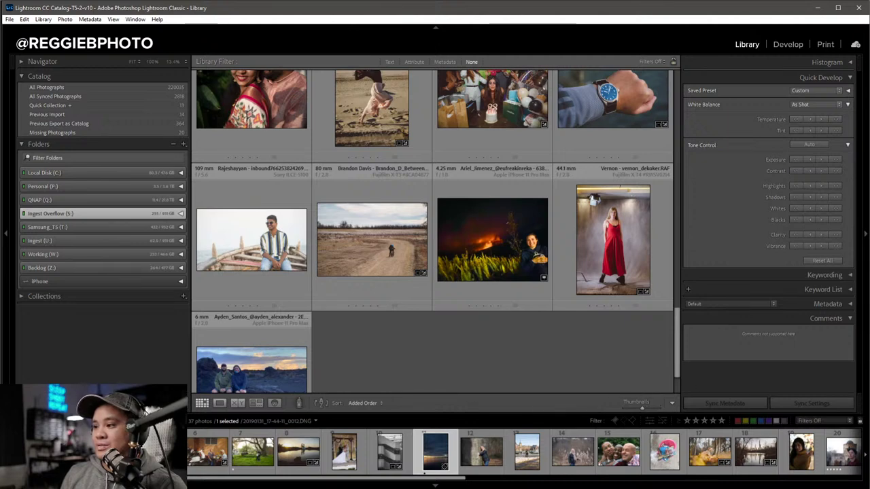
{"action": "scroll", "coordinate": [579, 240], "scroll_direction": "up", "scroll_amount": 3}
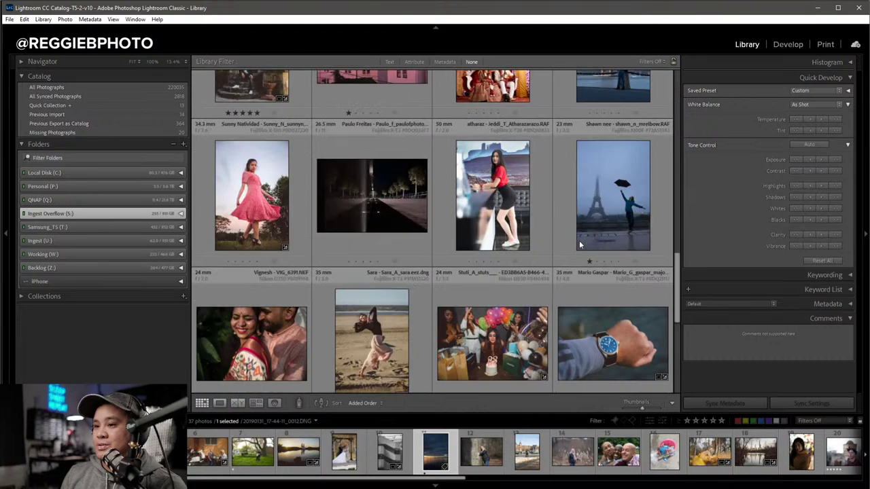
{"action": "scroll", "coordinate": [579, 240], "scroll_direction": "up", "scroll_amount": 3}
{"action": "scroll", "coordinate": [574, 245], "scroll_direction": "up", "scroll_amount": 3}
{"action": "key", "text": "e"}
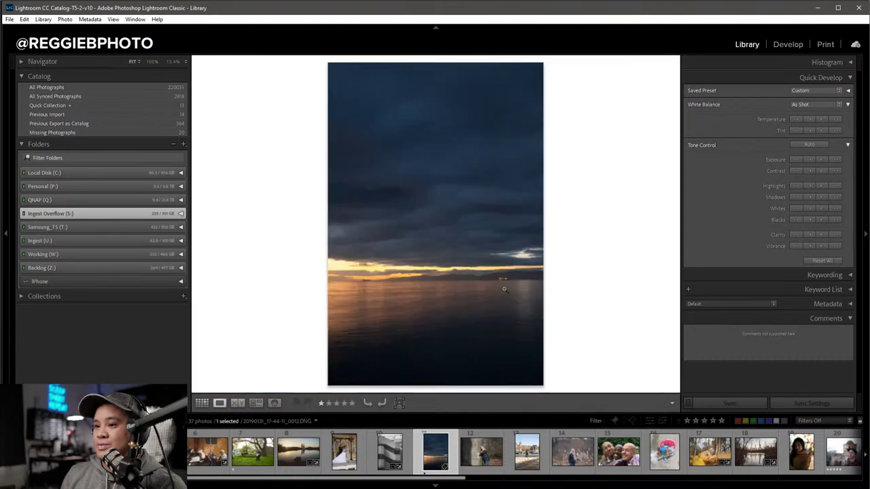
{"action": "key", "text": "g"}
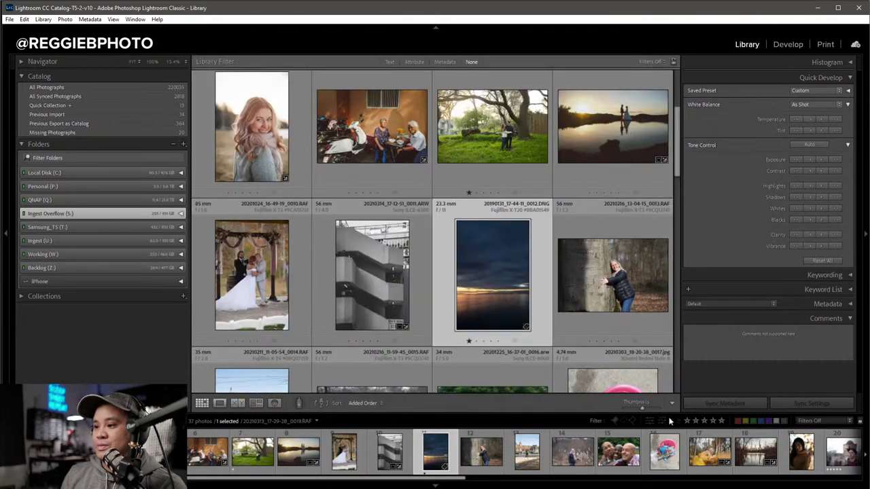
Filter the grid to rated photos and clear the red-shirt portrait's rating.
{"action": "left_click", "coordinate": [809, 421]}
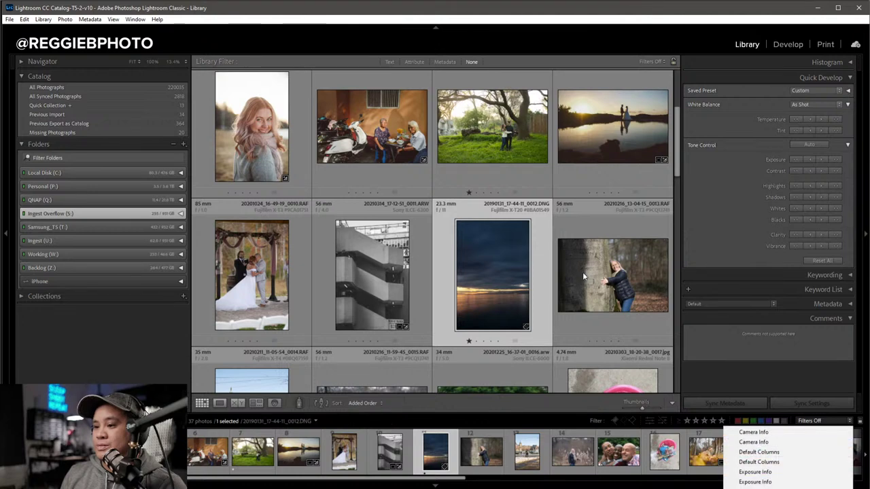
{"action": "left_click", "coordinate": [754, 486]}
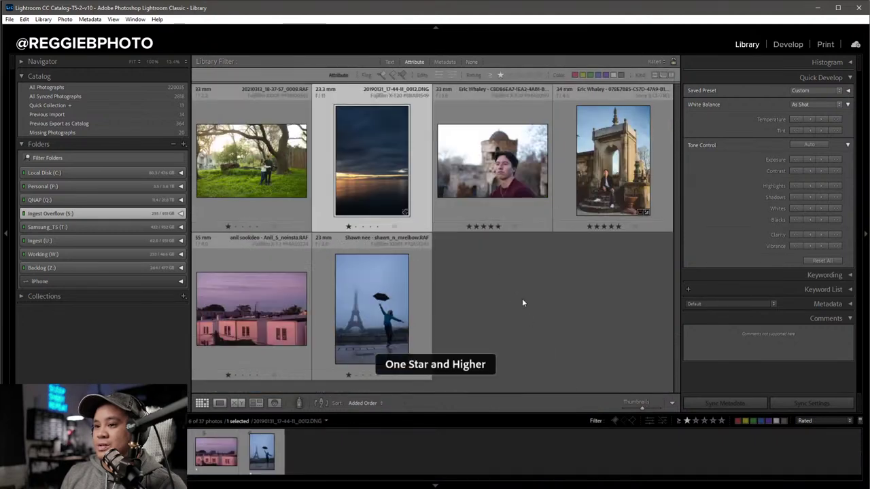
{"action": "left_click", "coordinate": [487, 213]}
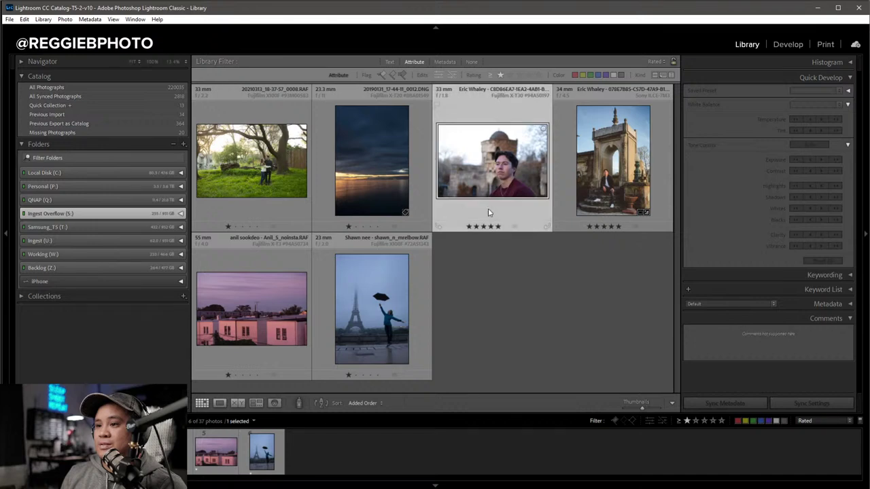
{"action": "key", "text": "0"}
Clear the castle portrait's rating and open the couple-under-the-tree photo in Develop.
{"action": "left_click", "coordinate": [377, 309]}
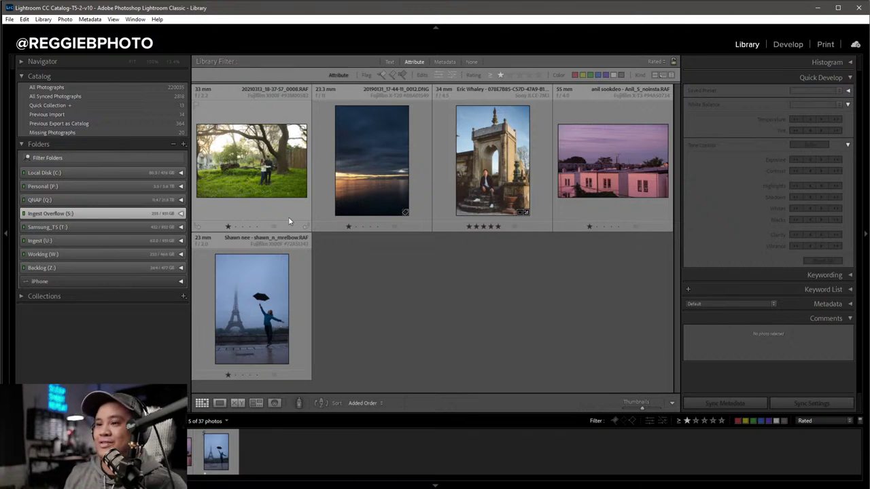
{"action": "left_click", "coordinate": [475, 173]}
{"action": "key", "text": "0"}
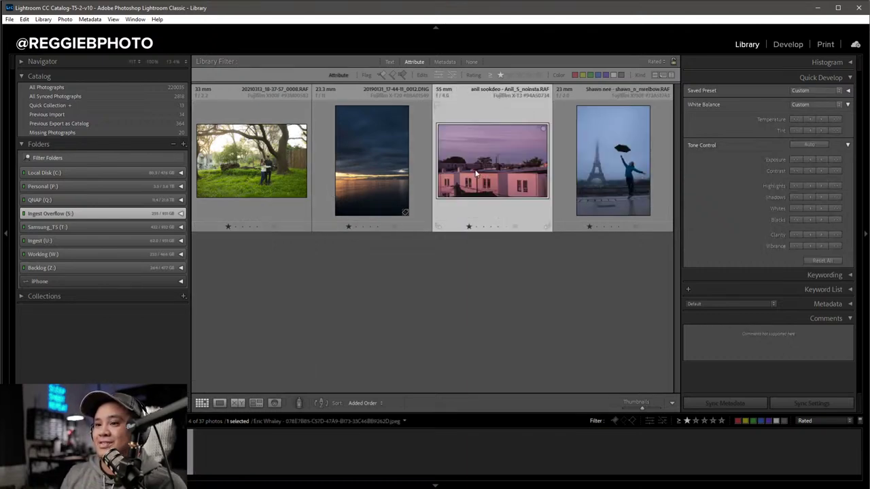
{"action": "double_click", "coordinate": [235, 178]}
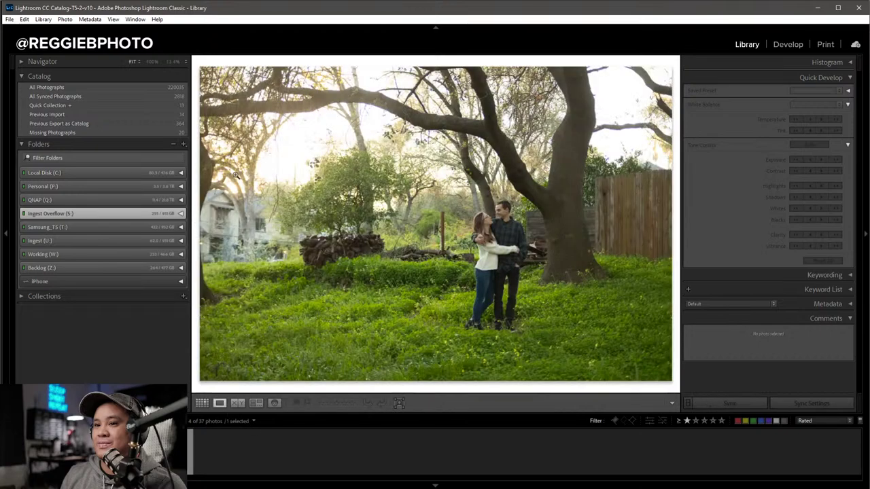
{"action": "key", "text": "d"}
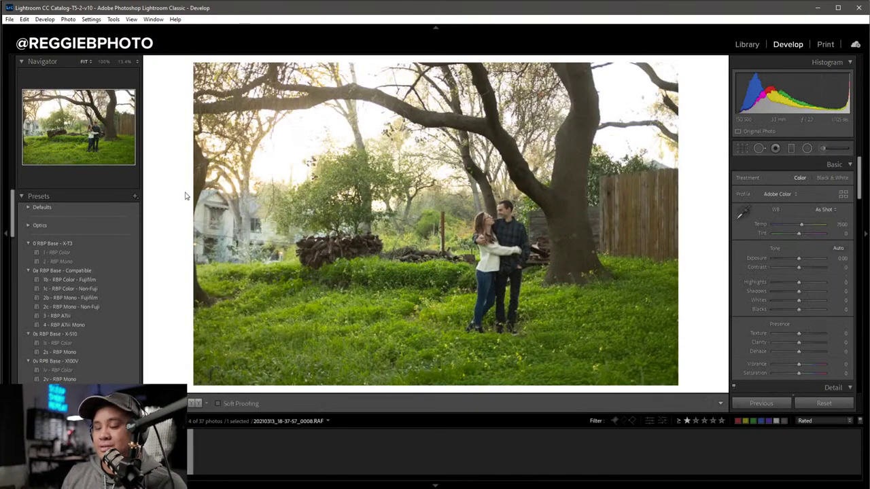
Apply the 1b - RBP Color - Fujifilm preset, Exposure -0.20 and Temp 7750.
{"action": "scroll", "coordinate": [83, 289], "scroll_direction": "down", "scroll_amount": 2}
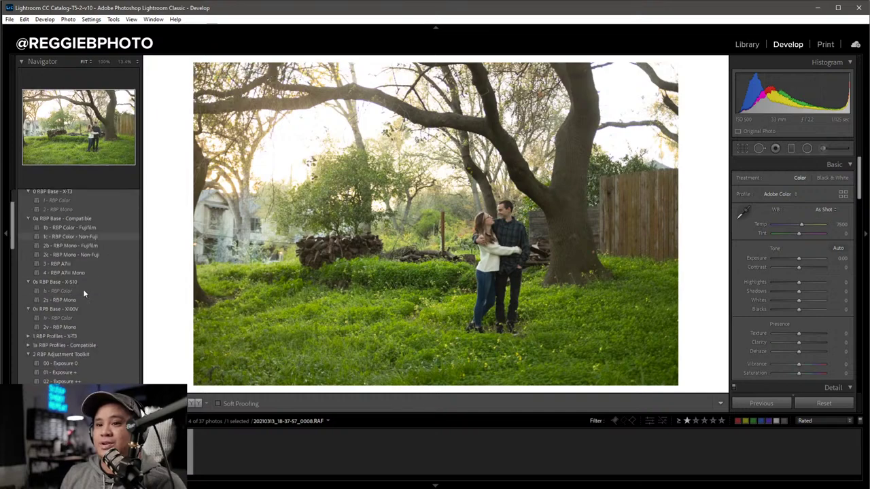
{"action": "left_click", "coordinate": [107, 229]}
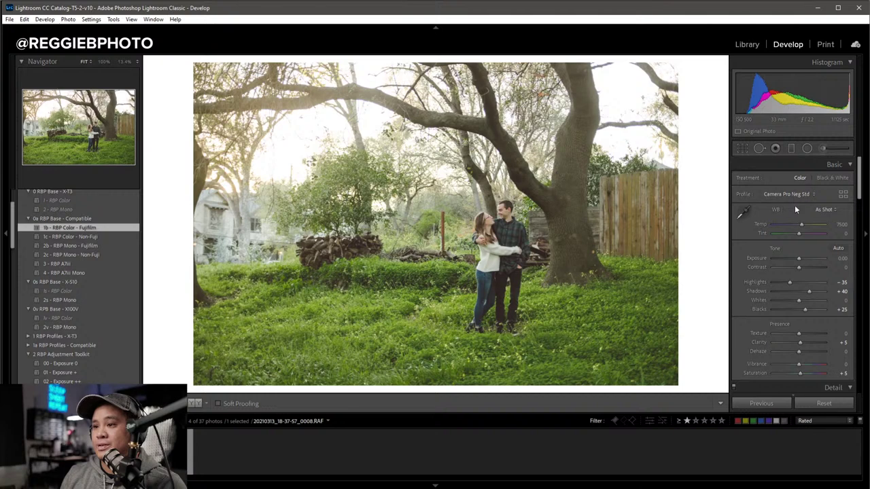
{"action": "left_click", "coordinate": [799, 258]}
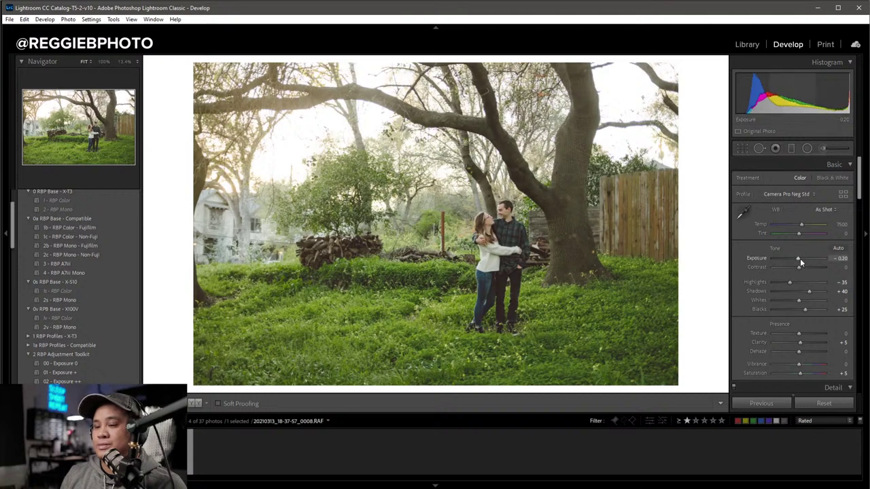
{"action": "left_click", "coordinate": [800, 224]}
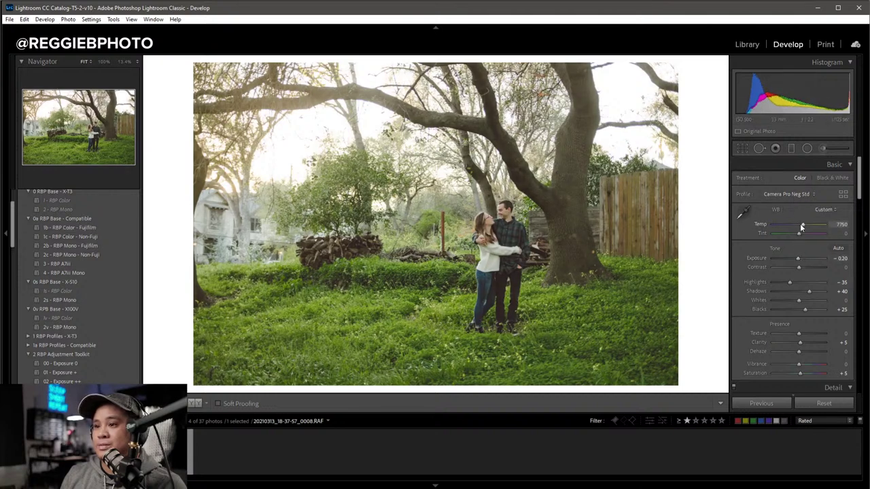
Lower Exposure further to -0.30 and set Tint to +16.
{"action": "scroll", "coordinate": [83, 303], "scroll_direction": "down", "scroll_amount": 5}
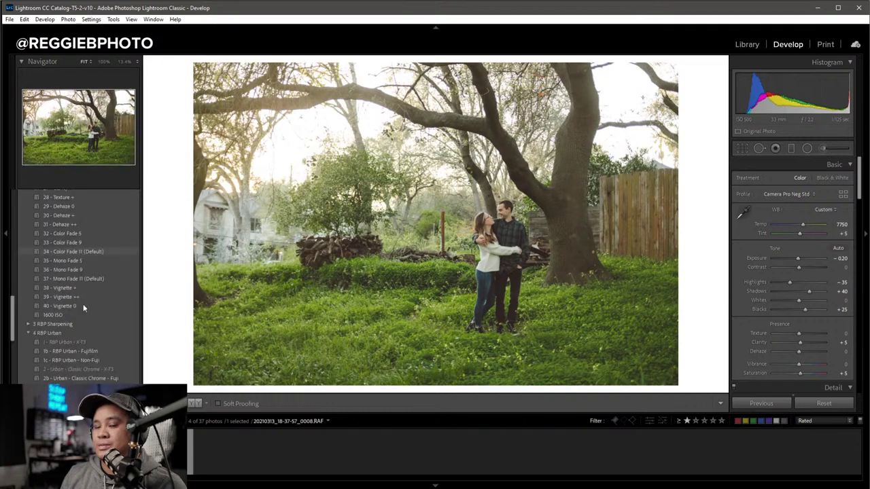
{"action": "scroll", "coordinate": [83, 304], "scroll_direction": "down", "scroll_amount": 5}
{"action": "scroll", "coordinate": [83, 303], "scroll_direction": "down", "scroll_amount": 5}
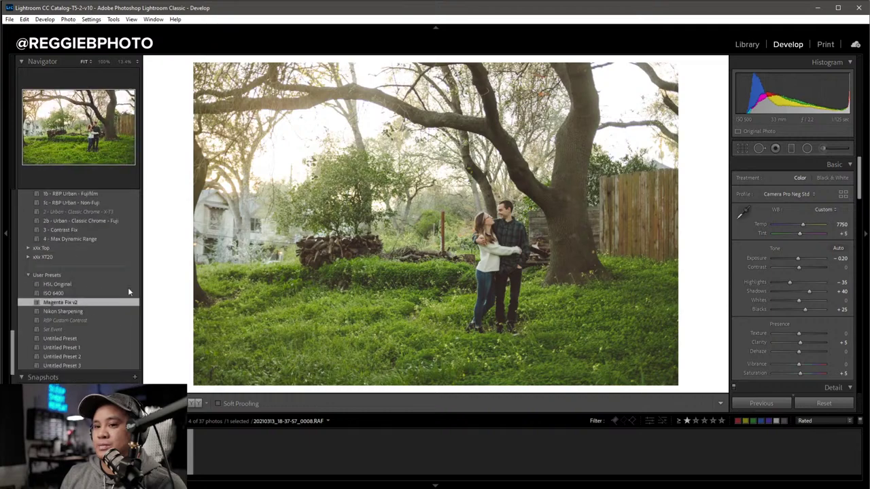
{"action": "scroll", "coordinate": [99, 247], "scroll_direction": "up", "scroll_amount": 10}
{"action": "scroll", "coordinate": [99, 246], "scroll_direction": "up", "scroll_amount": 5}
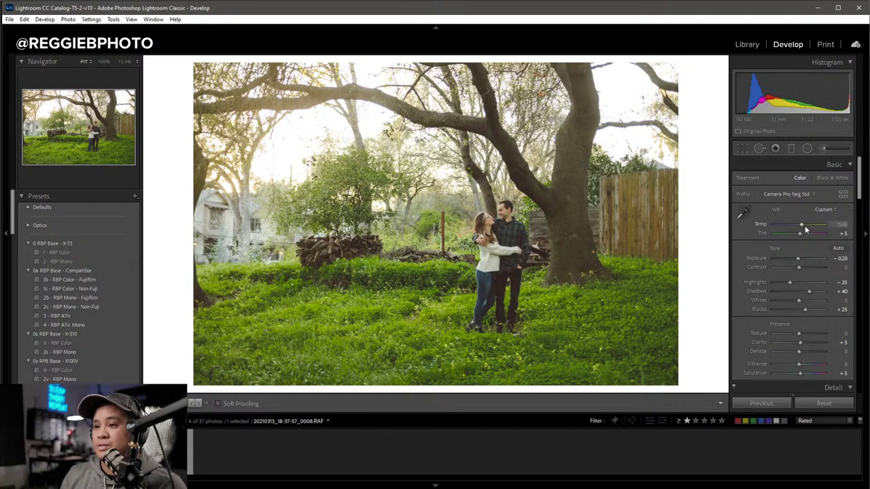
{"action": "left_click_drag", "start_coordinate": [799, 258], "coordinate": [796, 257]}
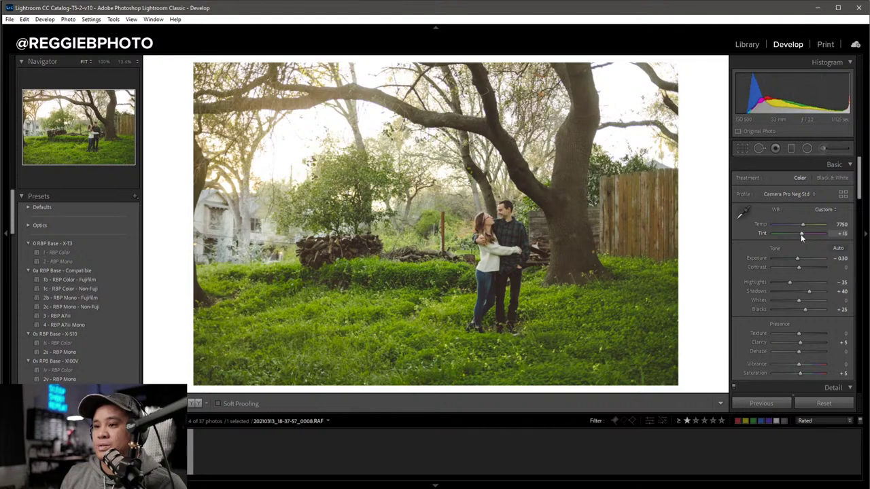
{"action": "left_click", "coordinate": [837, 234]}
{"action": "type", "text": "16"}
{"action": "key", "text": "Return"}
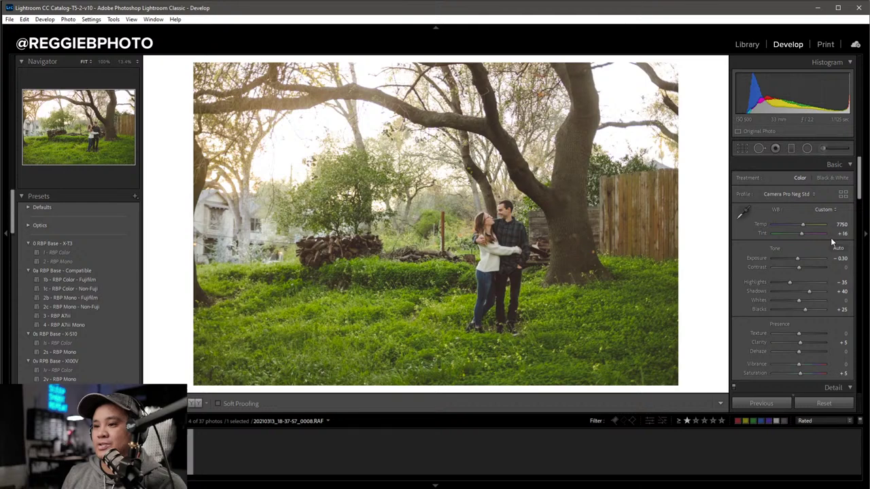
Draw burn graduated filters that darken the couple photo's left and right edges.
{"action": "key", "text": "m"}
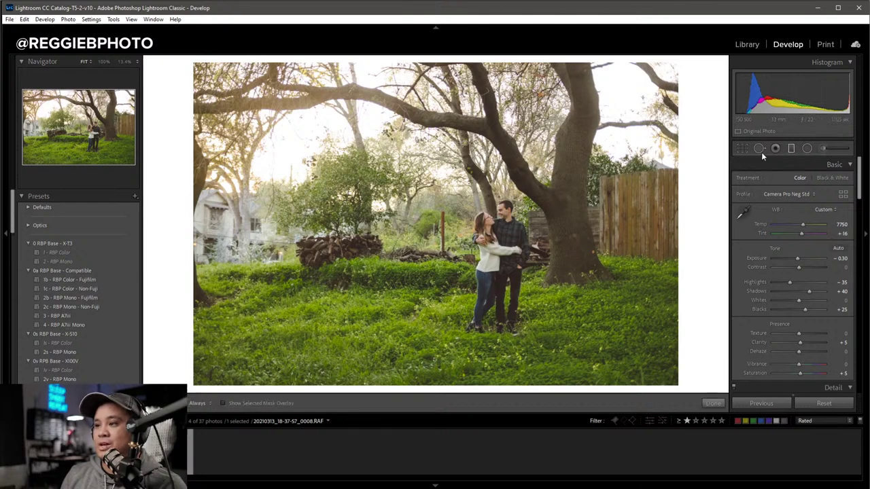
{"action": "left_click_drag", "start_coordinate": [469, 109], "coordinate": [468, 265]}
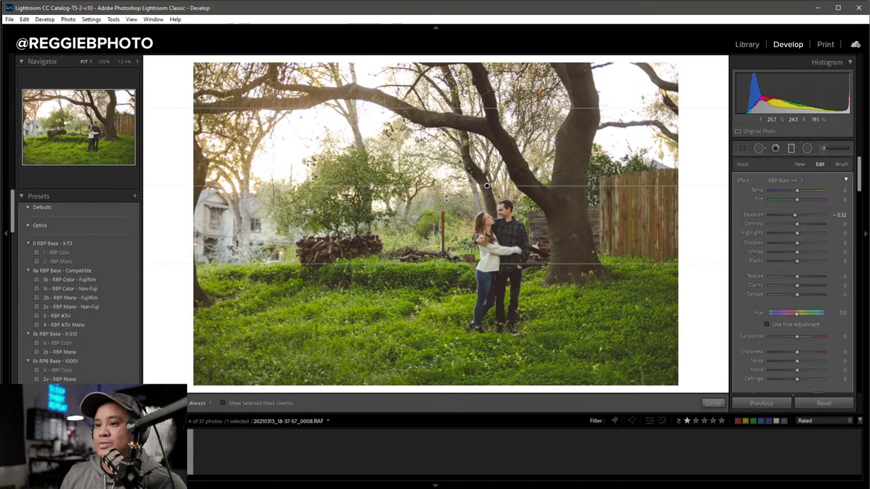
{"action": "left_click_drag", "start_coordinate": [255, 216], "coordinate": [465, 216]}
{"action": "left_click_drag", "start_coordinate": [358, 216], "coordinate": [383, 219]}
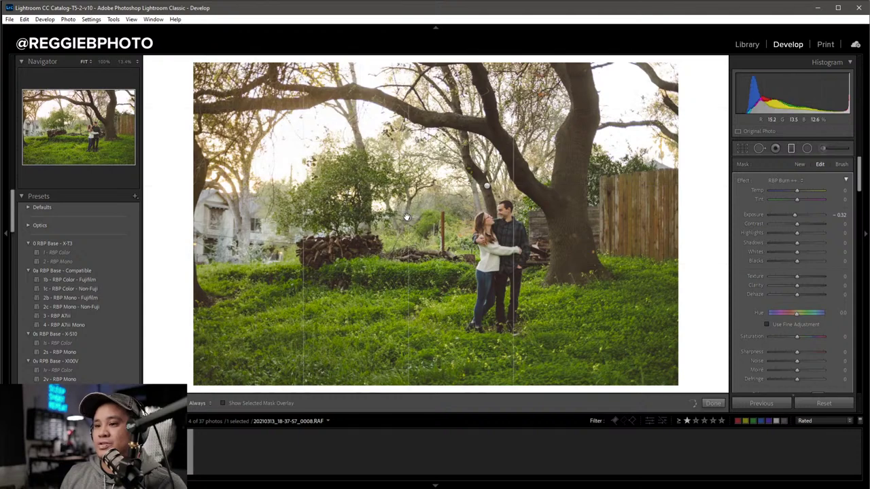
{"action": "mouse_move", "coordinate": [635, 247]}
{"action": "left_mouse_down"}
{"action": "mouse_move", "coordinate": [549, 246]}
{"action": "mouse_move", "coordinate": [574, 246]}
{"action": "left_mouse_up"}
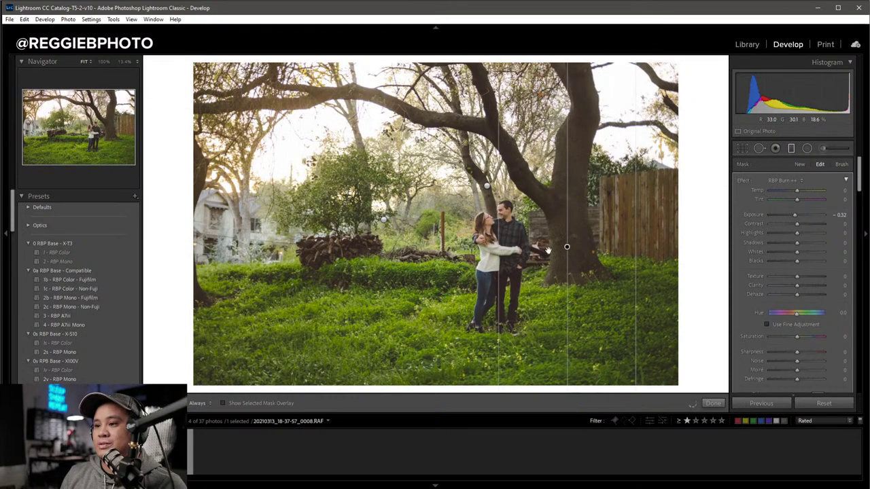
{"action": "left_click_drag", "start_coordinate": [614, 357], "coordinate": [643, 357]}
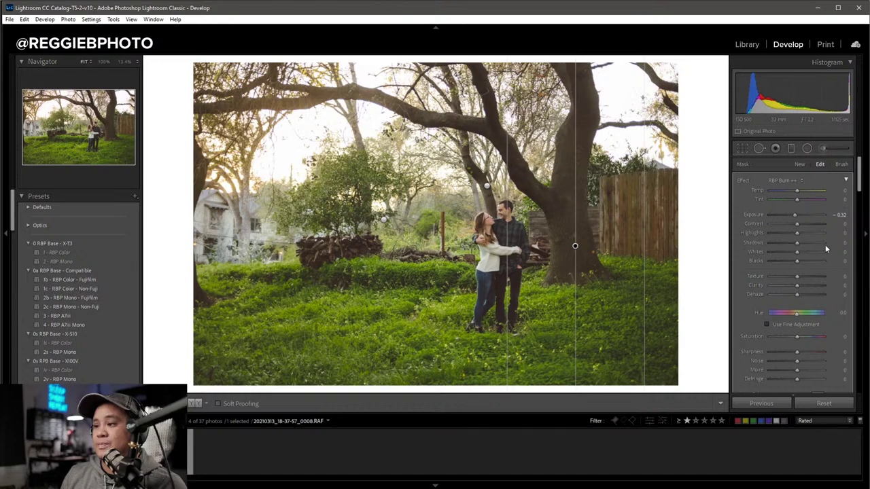
{"action": "key", "text": "m"}
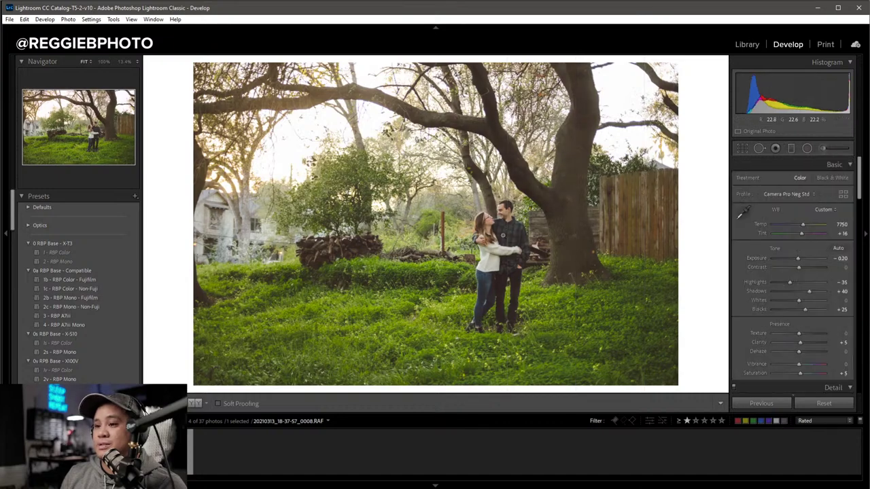
Warm the white balance to Temp 8200 with Tint +17.
{"action": "key", "text": "z"}
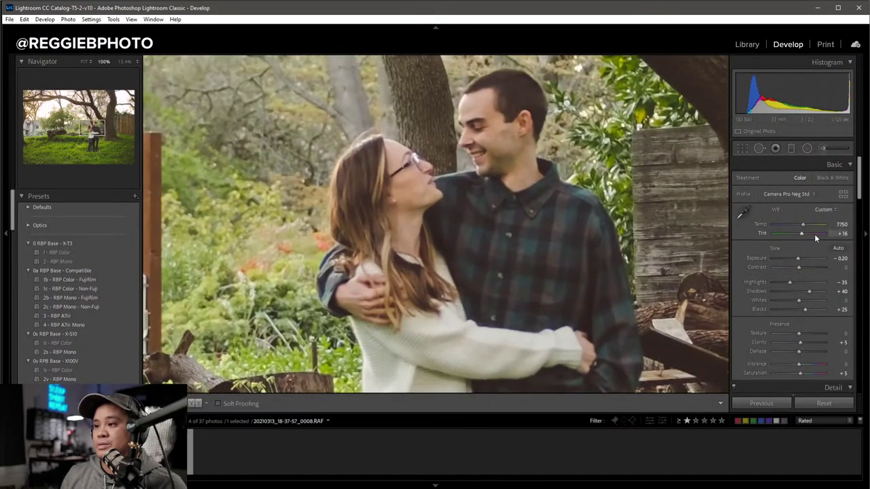
{"action": "key", "text": "Return"}
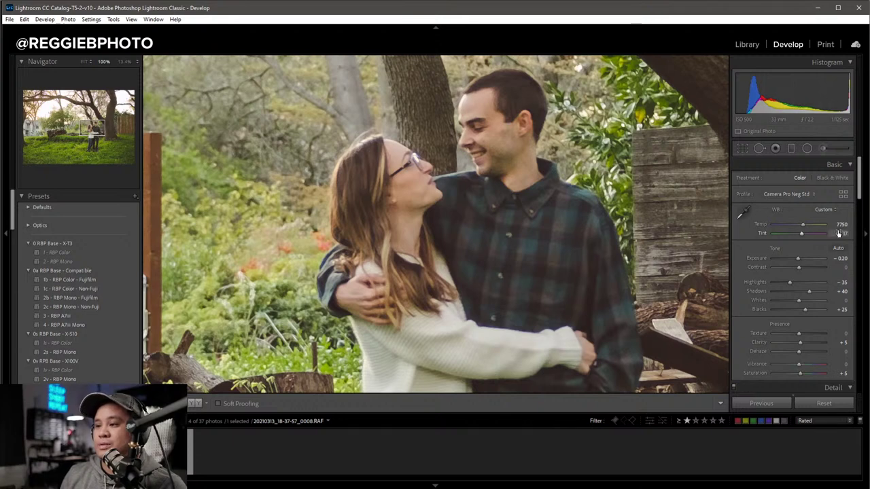
{"action": "scroll", "coordinate": [801, 229], "scroll_direction": "up", "scroll_amount": 3}
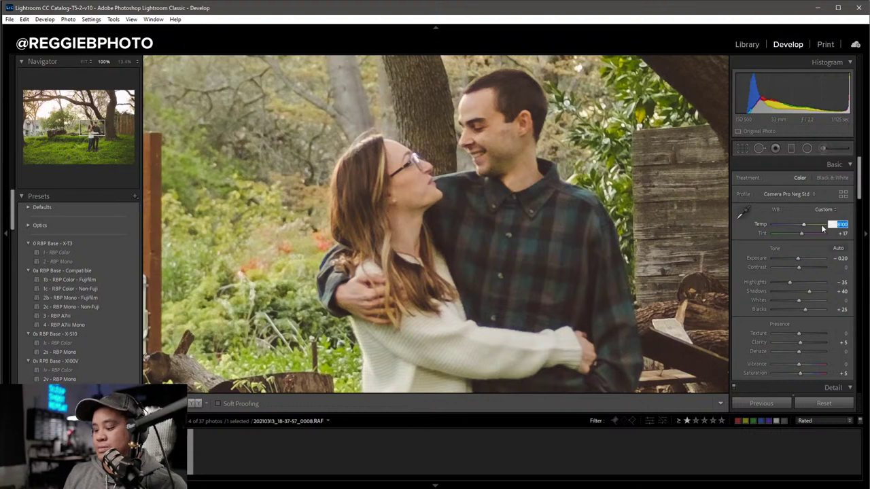
{"action": "type", "text": "8200"}
{"action": "key", "text": "Return"}
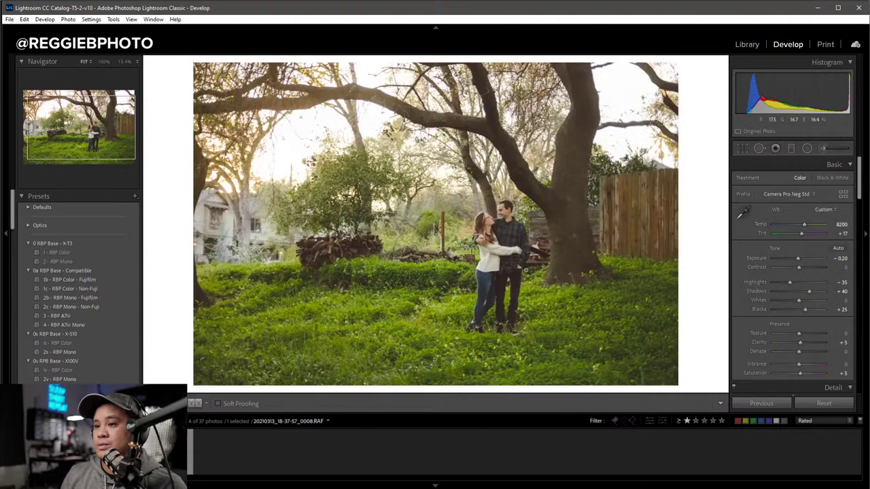
Try and undo an extreme Highlights pull, then raise Clarity to +10.
{"action": "left_click", "coordinate": [644, 280]}
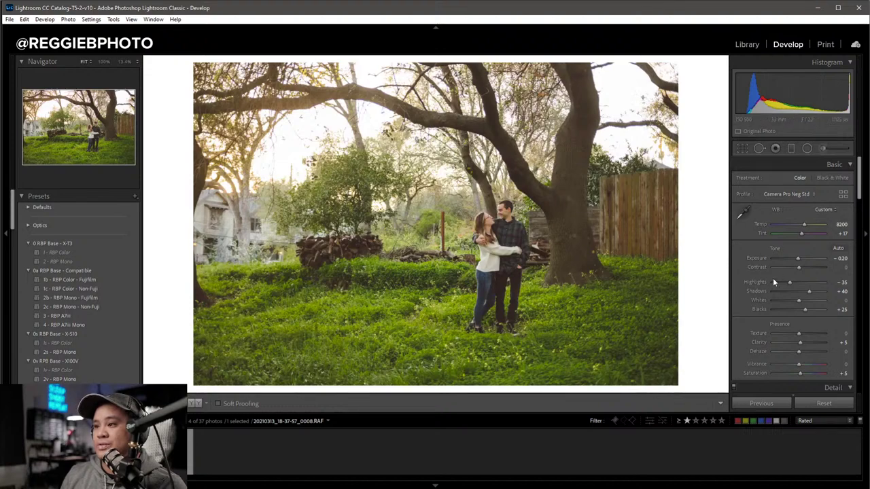
{"action": "mouse_move", "coordinate": [773, 281]}
{"action": "left_mouse_down"}
{"action": "mouse_move", "coordinate": [763, 286]}
{"action": "mouse_move", "coordinate": [786, 282]}
{"action": "left_mouse_up"}
{"action": "key", "text": "ctrl+z"}
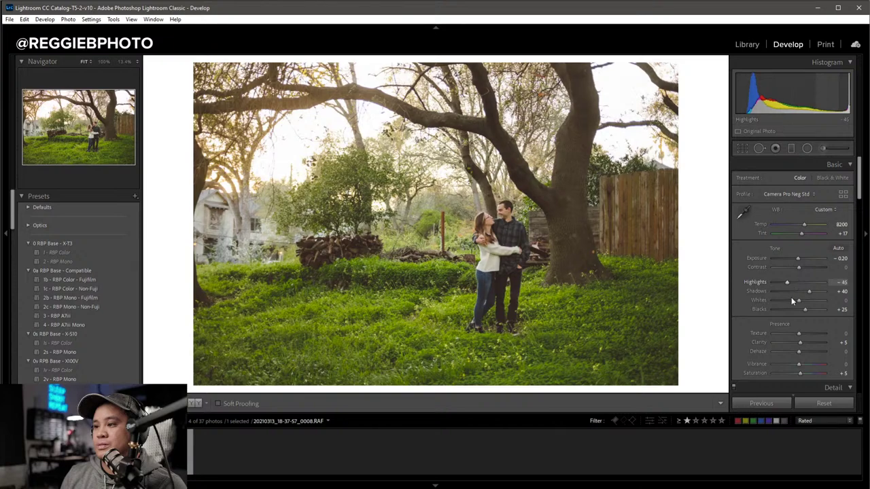
{"action": "left_click_drag", "start_coordinate": [799, 342], "coordinate": [801, 341]}
{"action": "scroll", "coordinate": [769, 321], "scroll_direction": "down", "scroll_amount": 3}
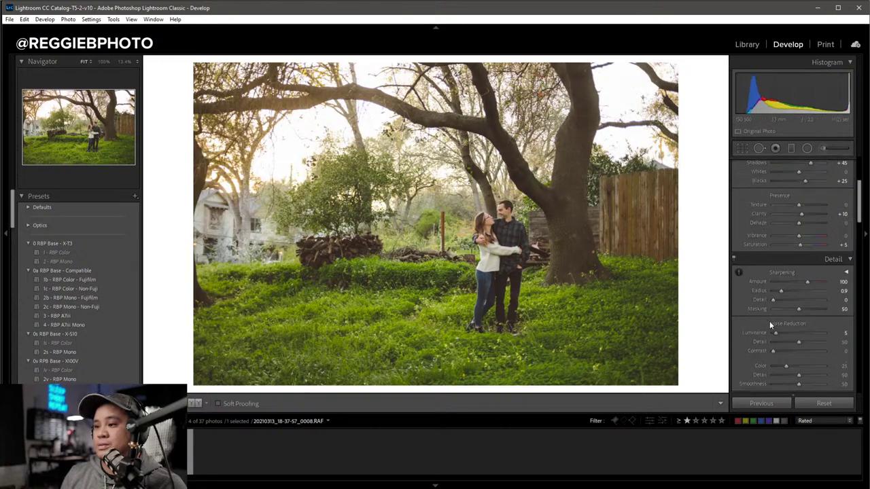
{"action": "scroll", "coordinate": [769, 321], "scroll_direction": "down", "scroll_amount": 2}
Set sharpening to Amount 90, Radius 0.5 and Masking 73 using the Alt grayscale preview.
{"action": "left_click", "coordinate": [508, 210]}
{"action": "left_click_drag", "start_coordinate": [678, 259], "coordinate": [702, 289]}
{"action": "key", "text": "alt"}
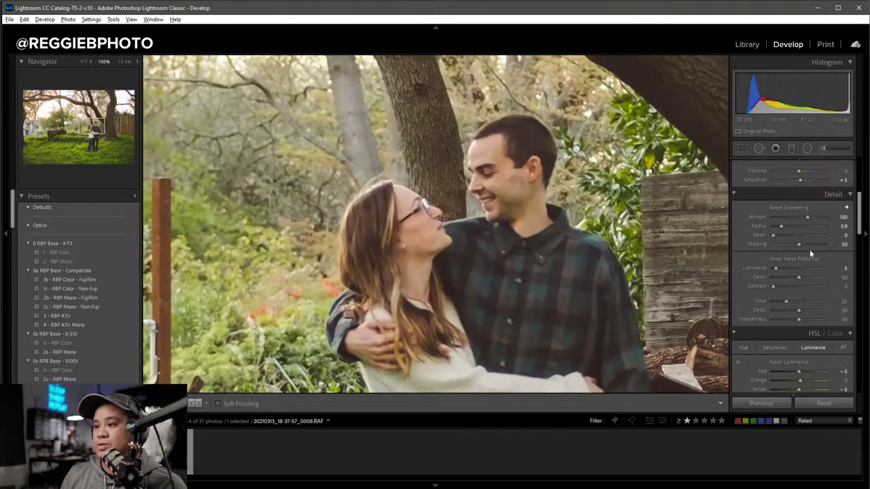
{"action": "mouse_move", "coordinate": [805, 217]}
{"action": "left_mouse_down"}
{"action": "mouse_move", "coordinate": [773, 226]}
{"action": "mouse_move", "coordinate": [811, 244]}
{"action": "left_mouse_up"}
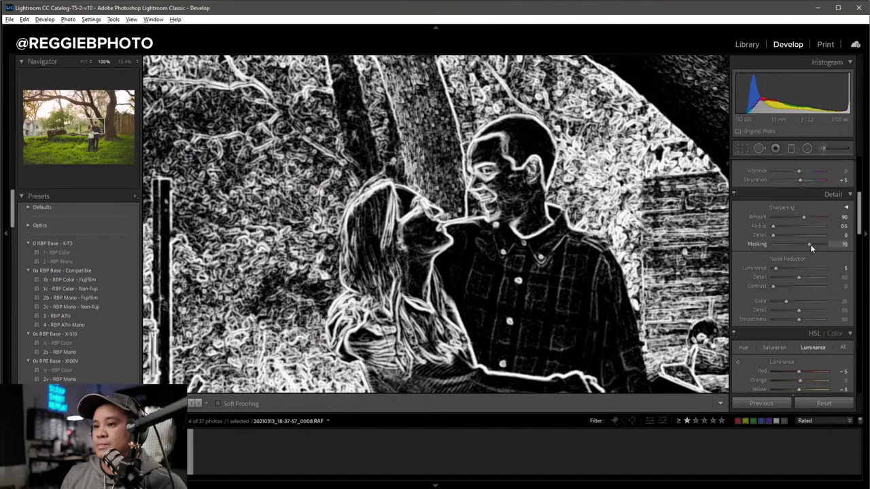
{"action": "key", "text": "z"}
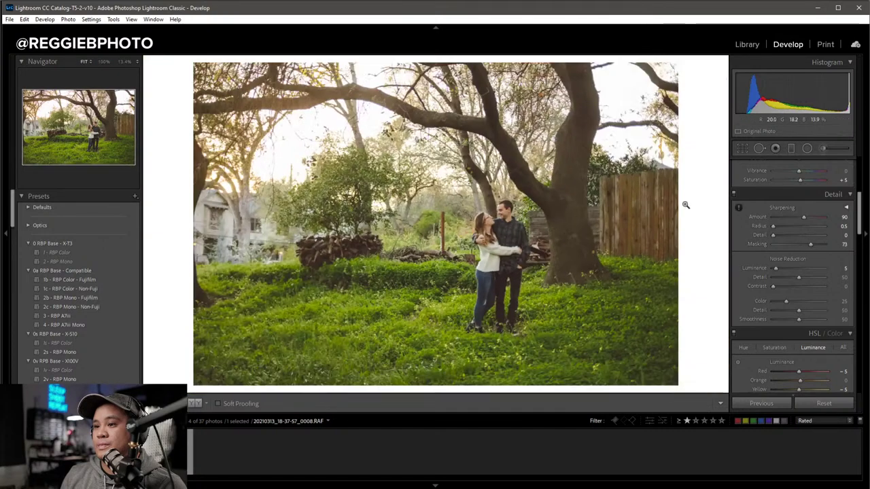
{"action": "scroll", "coordinate": [790, 231], "scroll_direction": "up", "scroll_amount": 2}
{"action": "scroll", "coordinate": [789, 229], "scroll_direction": "up", "scroll_amount": 3}
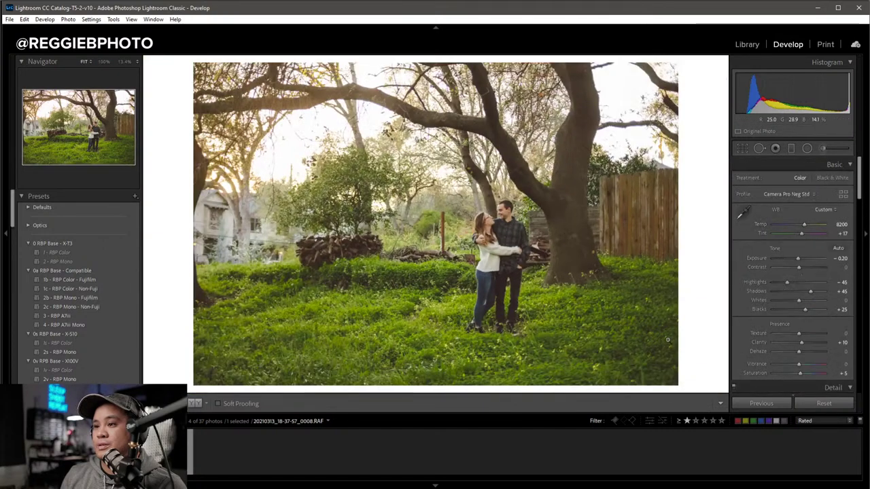
Tighten the couple photo's crop from the left edge and apply it.
{"action": "key", "text": "r"}
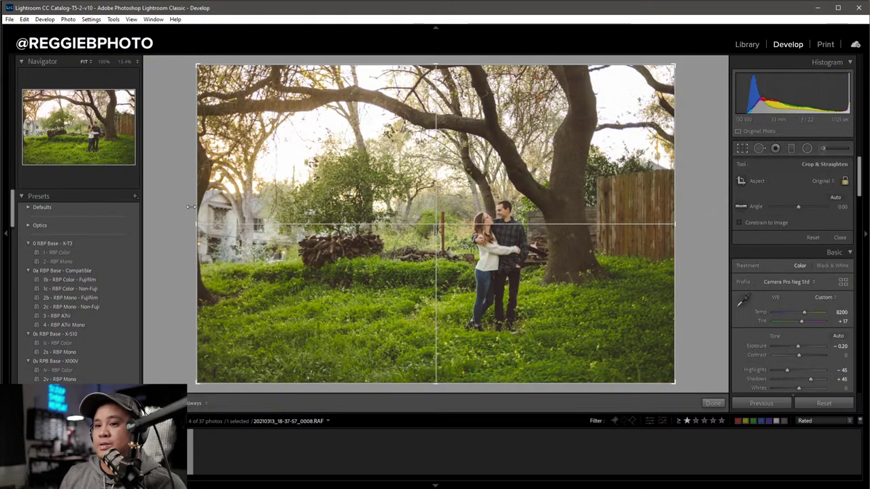
{"action": "left_click_drag", "start_coordinate": [198, 204], "coordinate": [207, 205]}
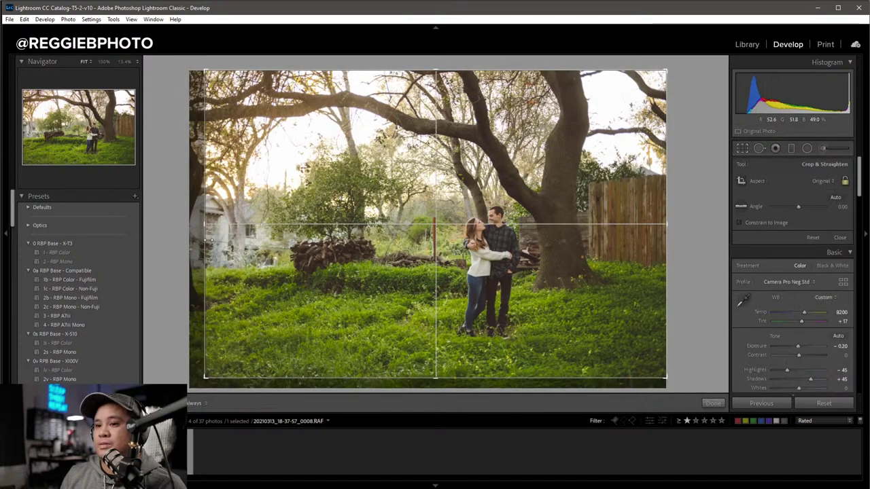
{"action": "left_click_drag", "start_coordinate": [237, 244], "coordinate": [220, 235]}
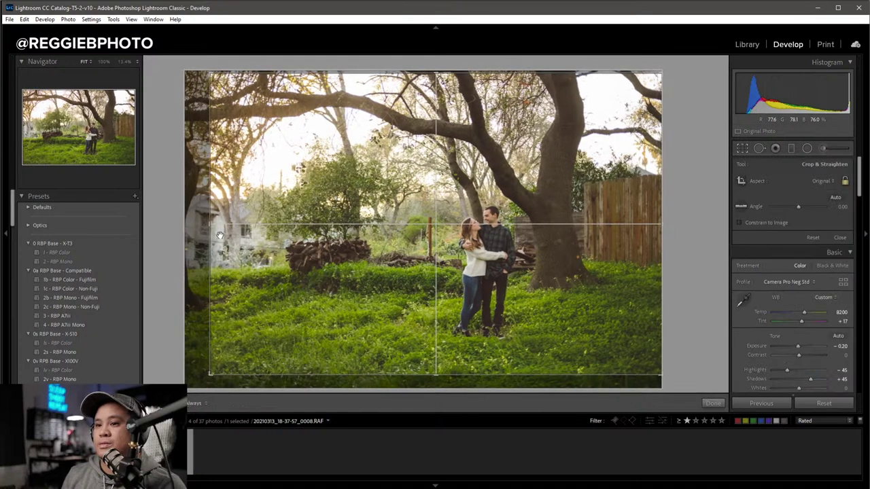
{"action": "key", "text": "Return"}
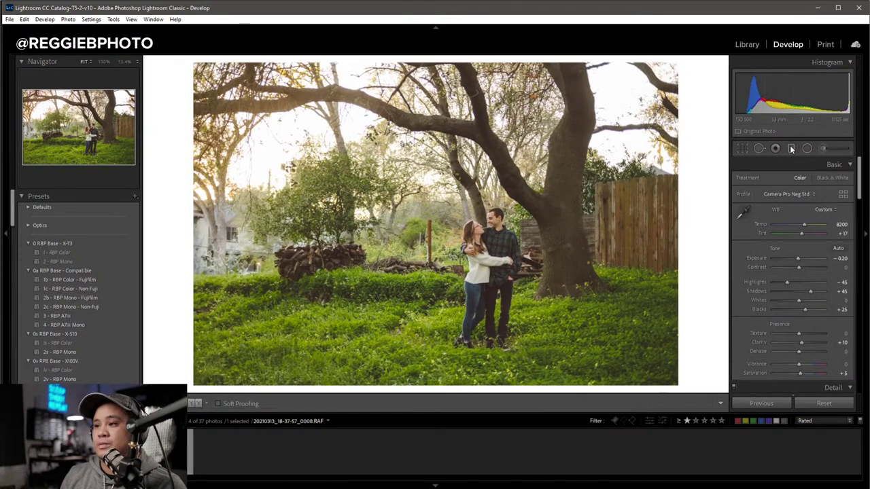
Add linear gradient burn masks darkening the photo's left and right sides.
{"action": "left_click", "coordinate": [791, 149]}
{"action": "left_click_drag", "start_coordinate": [259, 234], "coordinate": [428, 234]}
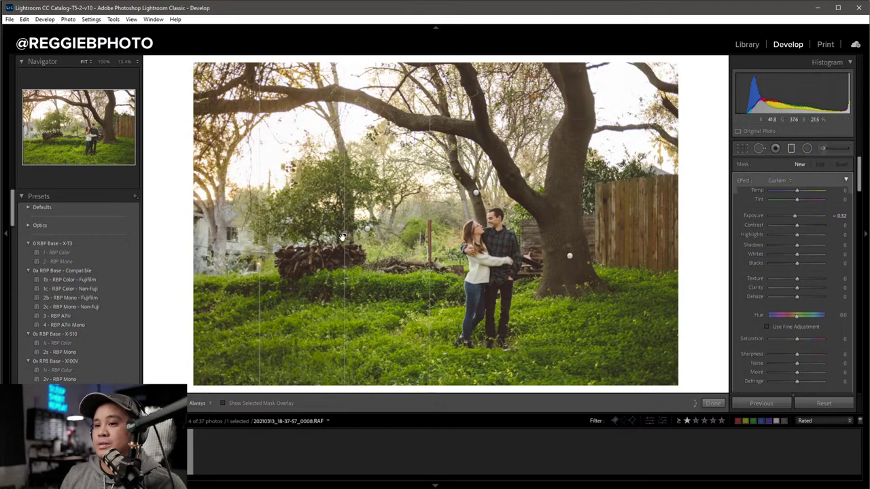
{"action": "left_click_drag", "start_coordinate": [343, 236], "coordinate": [262, 244]}
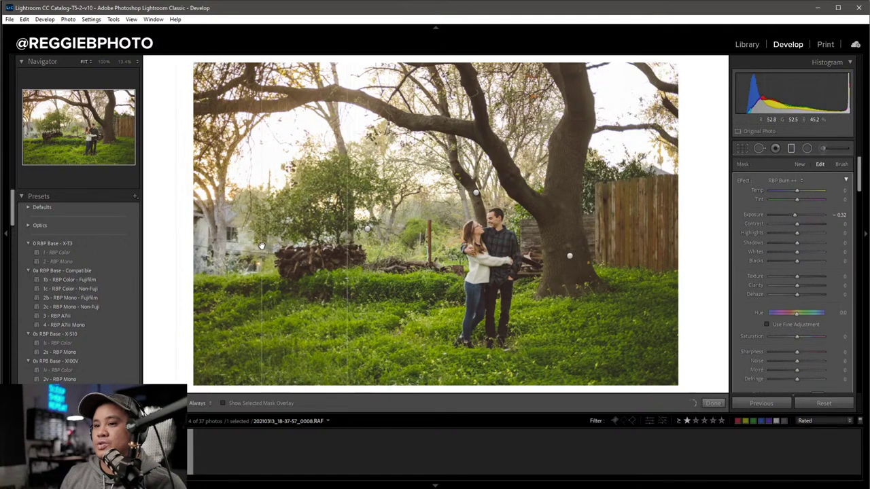
{"action": "mouse_move", "coordinate": [621, 203]}
{"action": "left_mouse_down"}
{"action": "mouse_move", "coordinate": [553, 205]}
{"action": "mouse_move", "coordinate": [612, 216]}
{"action": "left_mouse_up"}
{"action": "key", "text": "Return"}
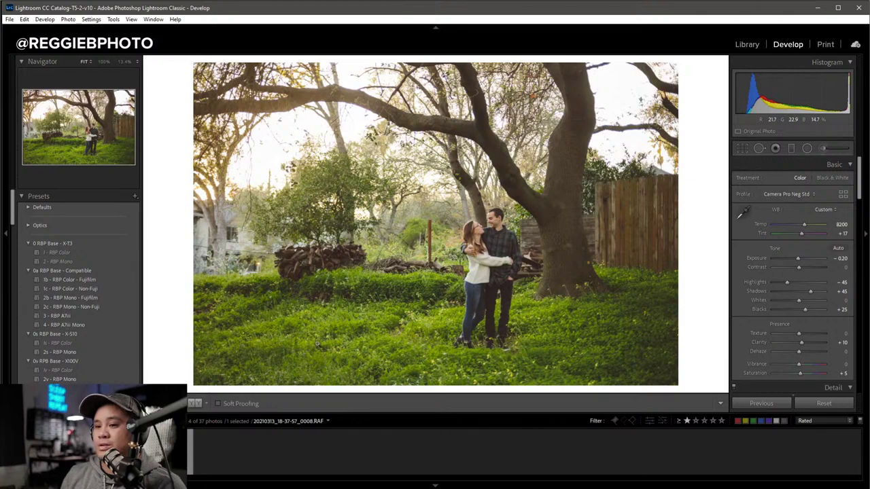
Check the before/after view, then open the sunset seascape photo from the Library.
{"action": "left_click", "coordinate": [203, 403]}
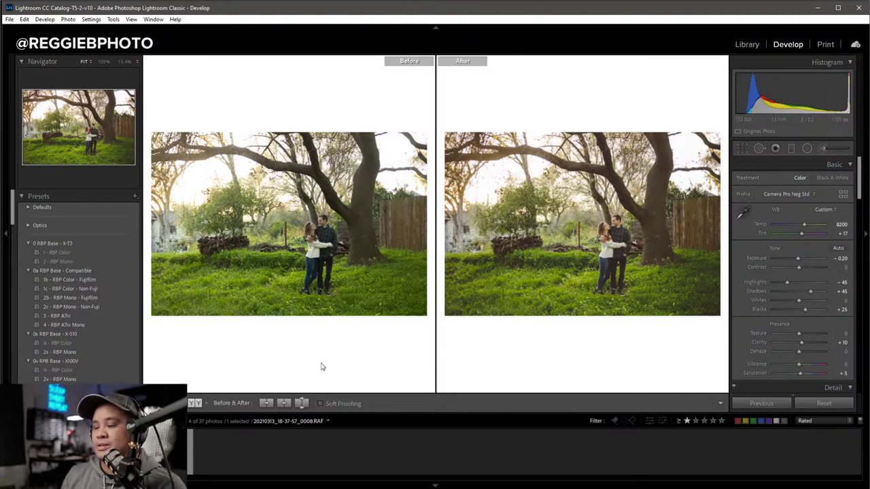
{"action": "key", "text": "y"}
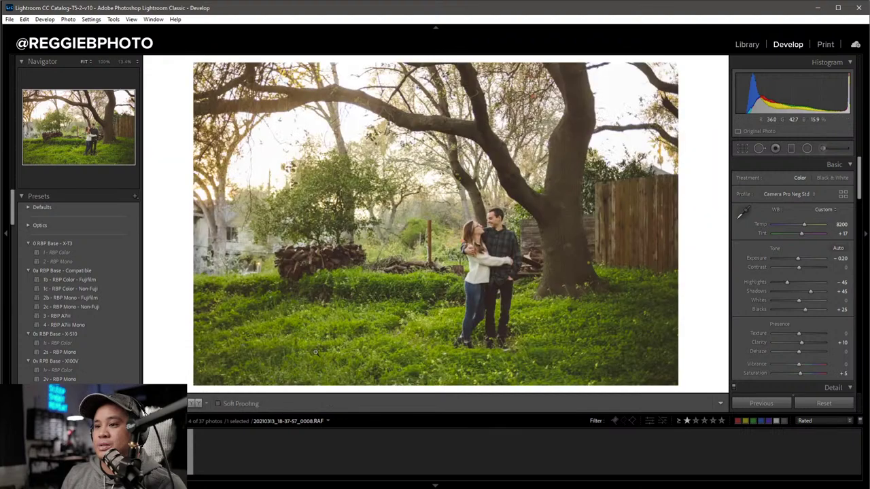
{"action": "key", "text": "g"}
{"action": "double_click", "coordinate": [379, 182]}
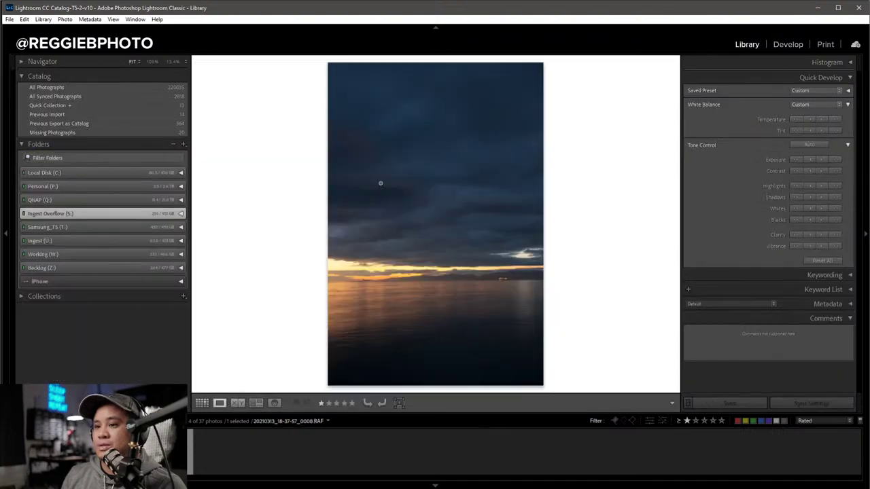
Apply the 1b - RBP Color - Fujifilm preset to the sunset photo in Develop.
{"action": "key", "text": "d"}
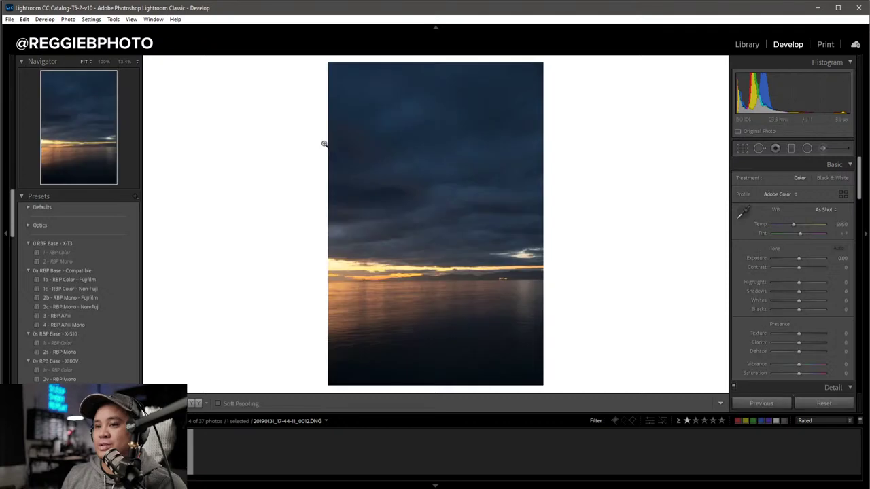
{"action": "key", "text": "i"}
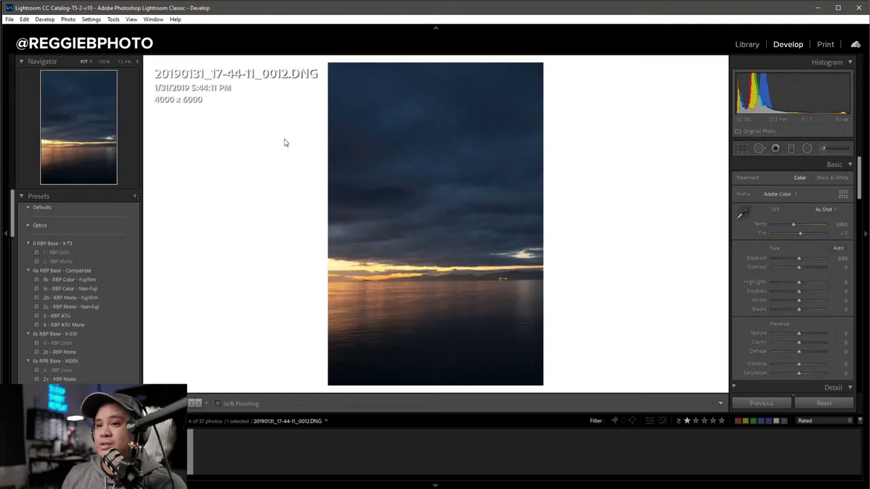
{"action": "key", "text": "i"}
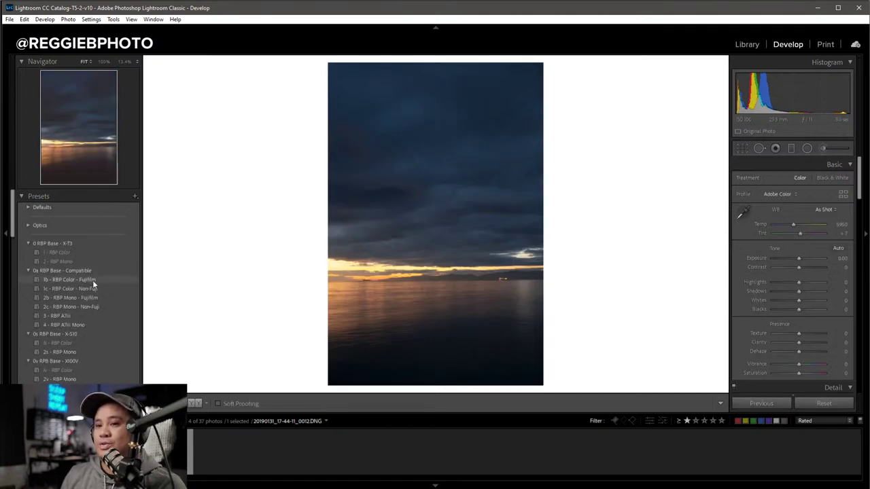
{"action": "left_click", "coordinate": [93, 283]}
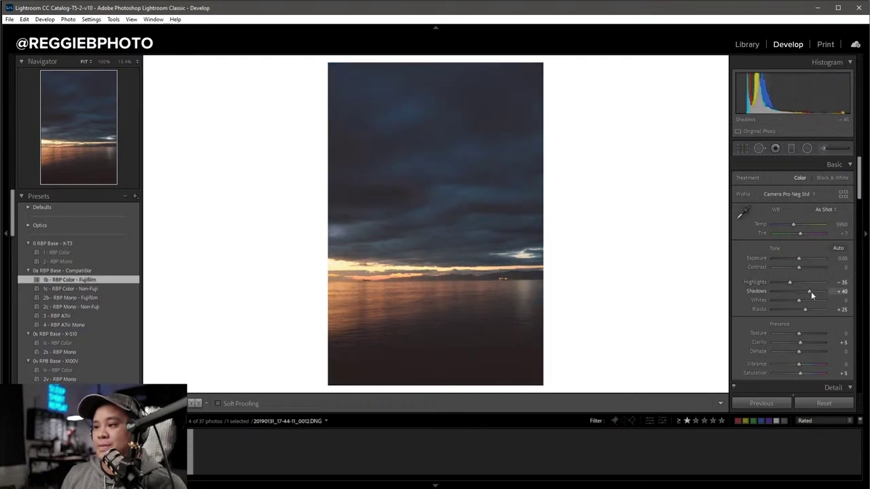
Lift shadows and exposure, lower Highlights to -60, warm Temp to 6950, and set Whites -10.
{"action": "key", "text": "Up"}
{"action": "key", "text": "Up"}
{"action": "key", "text": "Up"}
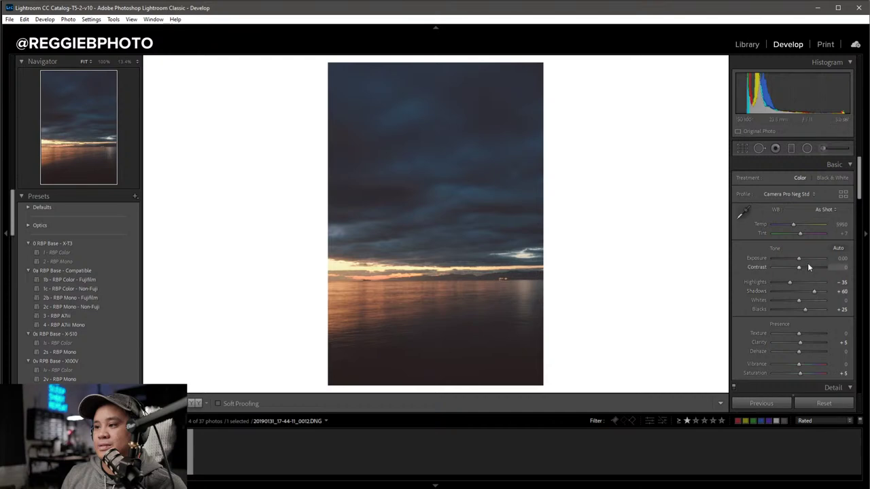
{"action": "key", "text": "Up"}
{"action": "key", "text": "Up"}
{"action": "key", "text": "Up"}
{"action": "key", "text": "Up"}
{"action": "key", "text": "Up"}
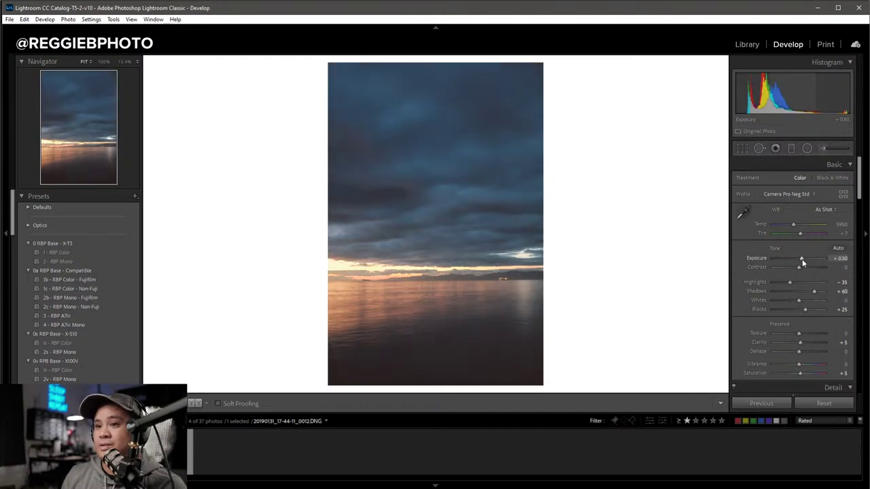
{"action": "key", "text": "Down"}
{"action": "key", "text": "Down"}
{"action": "key", "text": "Down"}
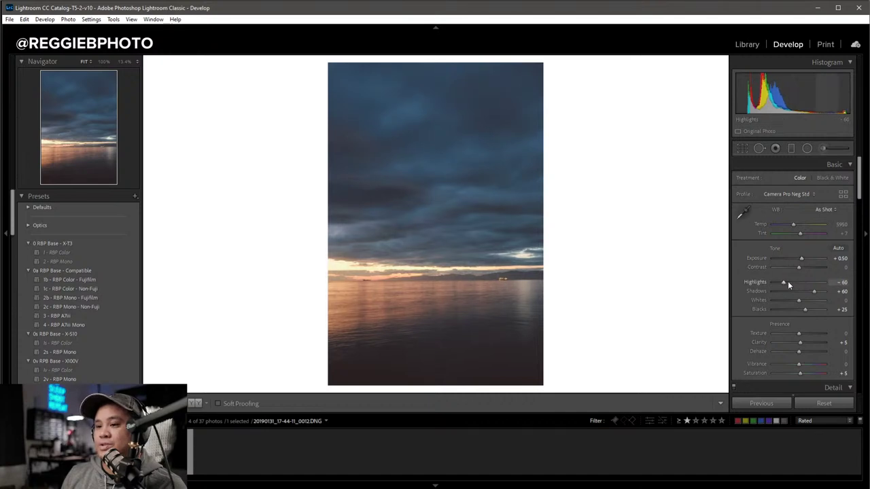
{"action": "key", "text": "Down"}
{"action": "key", "text": "Down"}
{"action": "left_click_drag", "start_coordinate": [792, 221], "coordinate": [794, 224]}
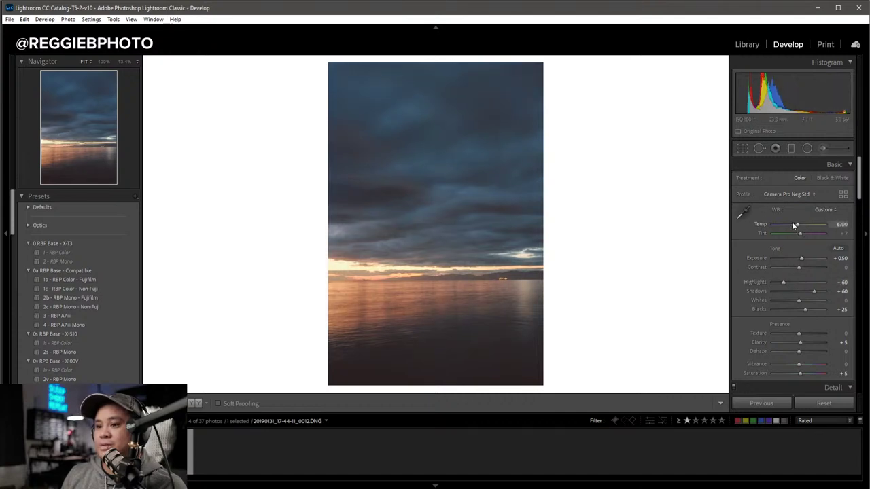
{"action": "key", "text": "Up"}
{"action": "key", "text": "Up"}
{"action": "key", "text": "Up"}
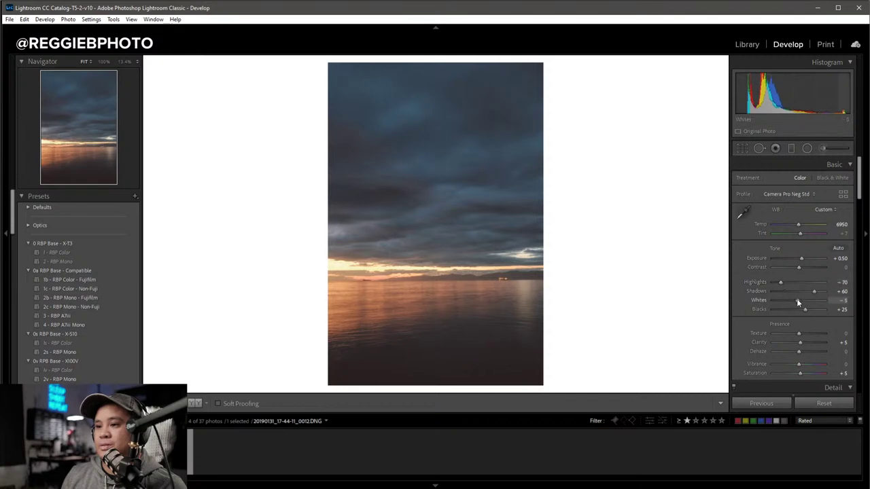
{"action": "key", "text": "Down"}
{"action": "left_click_drag", "start_coordinate": [814, 291], "coordinate": [817, 292]}
{"action": "key", "text": "ctrl+z"}
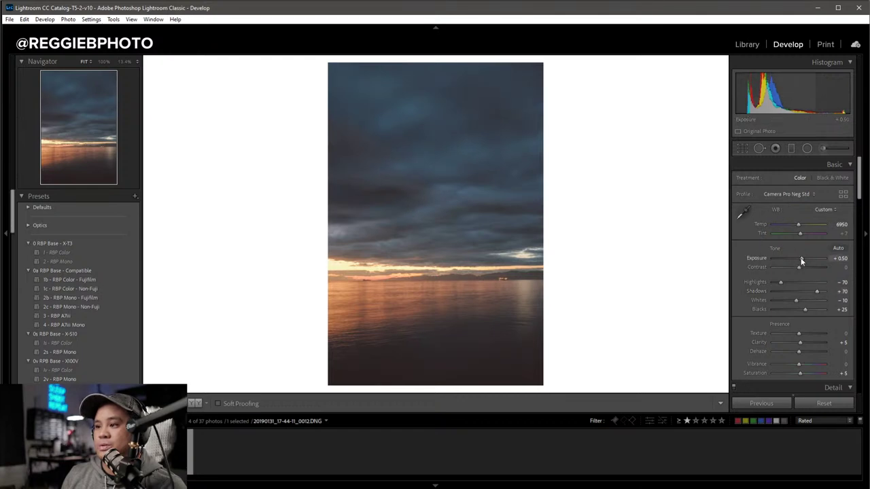
Refine to Exposure +0.43, Highlights -95, Shadows +85, Temp 7200, and compare before/after.
{"action": "key", "text": "Up"}
{"action": "key", "text": "Up"}
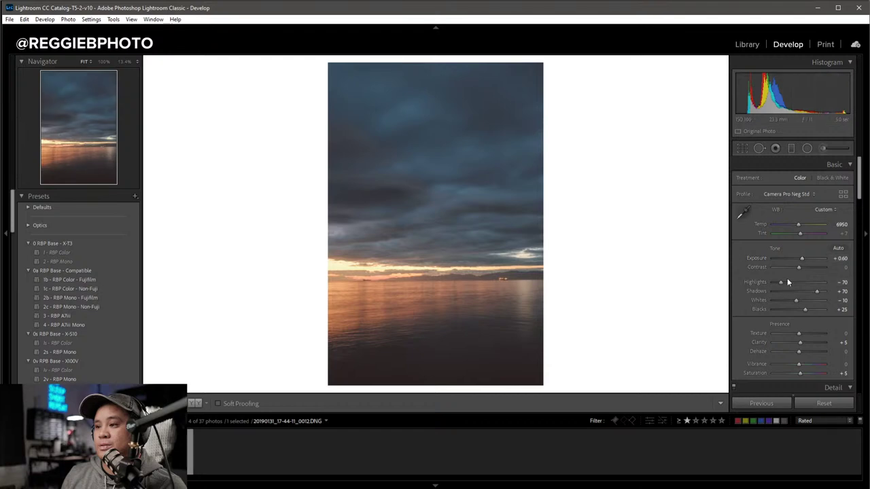
{"action": "left_click_drag", "start_coordinate": [780, 282], "coordinate": [770, 288]}
{"action": "key", "text": "Up"}
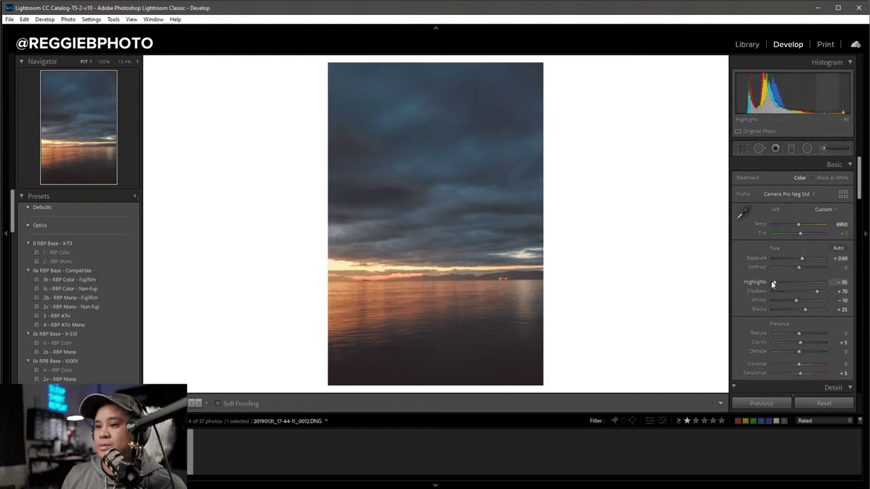
{"action": "key", "text": "Up"}
{"action": "key", "text": "Up"}
{"action": "key", "text": "Up"}
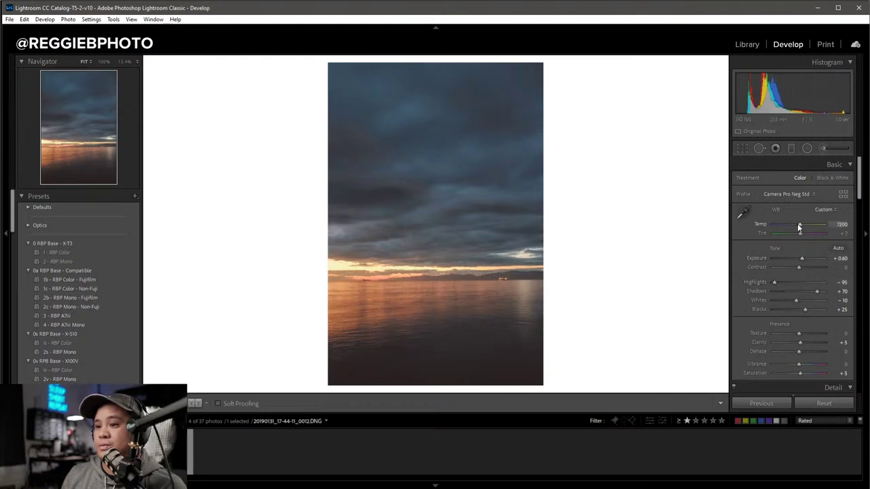
{"action": "left_click_drag", "start_coordinate": [800, 259], "coordinate": [801, 259]}
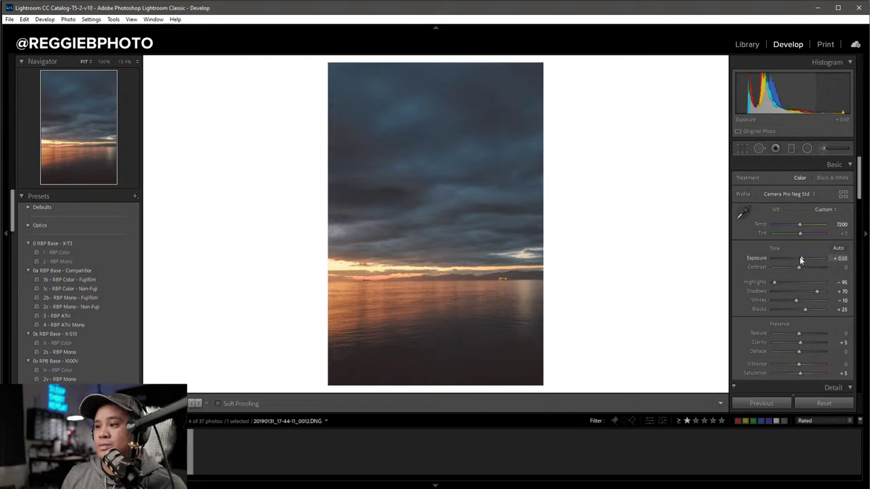
{"action": "key", "text": "Up"}
{"action": "key", "text": "Up"}
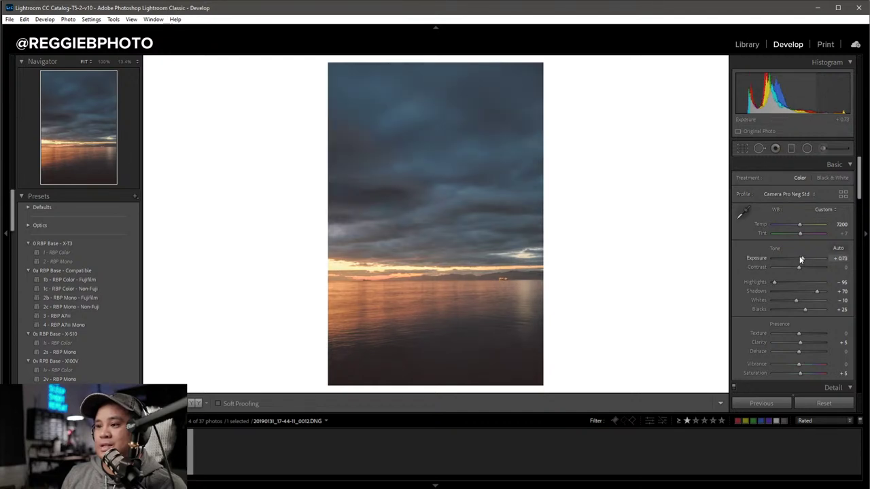
{"action": "key", "text": "Down"}
{"action": "key", "text": "Down"}
{"action": "key", "text": "Down"}
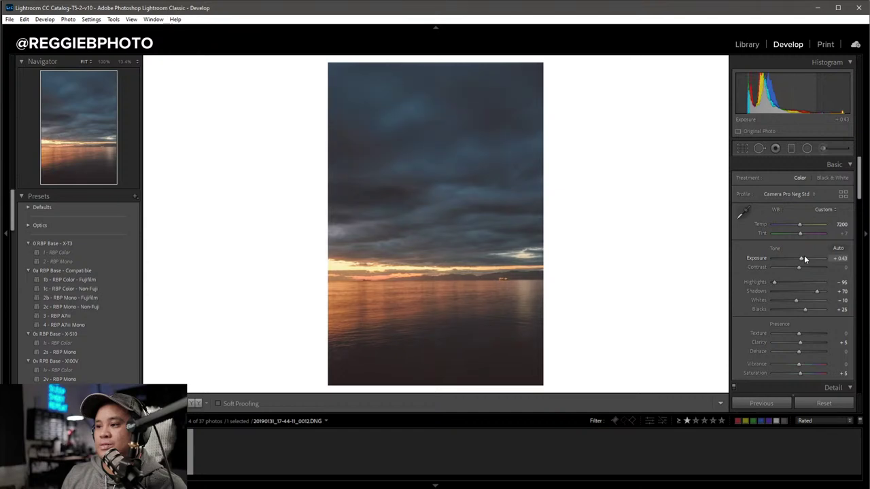
{"action": "key", "text": "Up"}
{"action": "key", "text": "Up"}
{"action": "key", "text": "Up"}
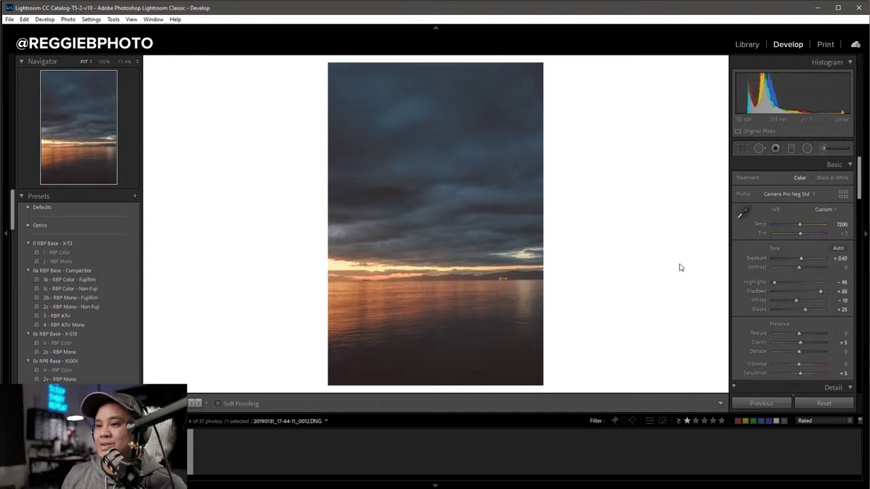
{"action": "key", "text": "backslash"}
{"action": "key", "text": "backslash"}
{"action": "key", "text": "backslash"}
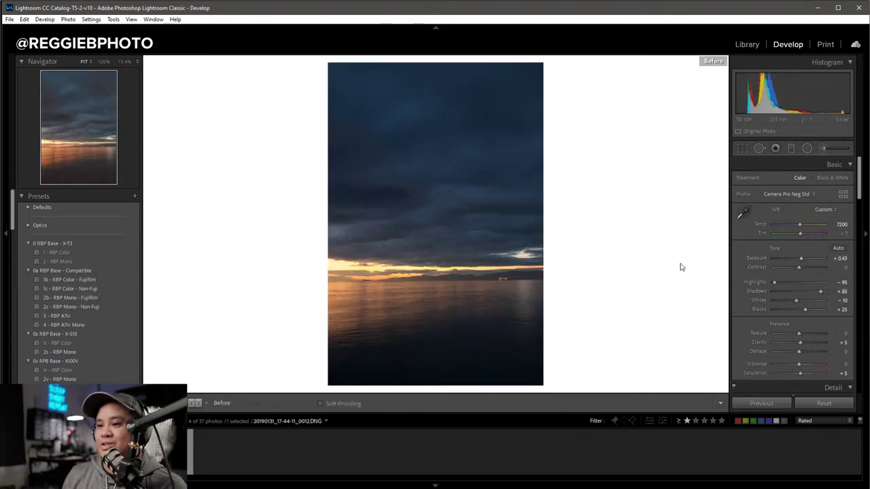
{"action": "key", "text": "backslash"}
Apply the 33 - Color Fade 9 preset to the seascape and raise Contrast to +15.
{"action": "scroll", "coordinate": [74, 348], "scroll_direction": "down", "scroll_amount": 5}
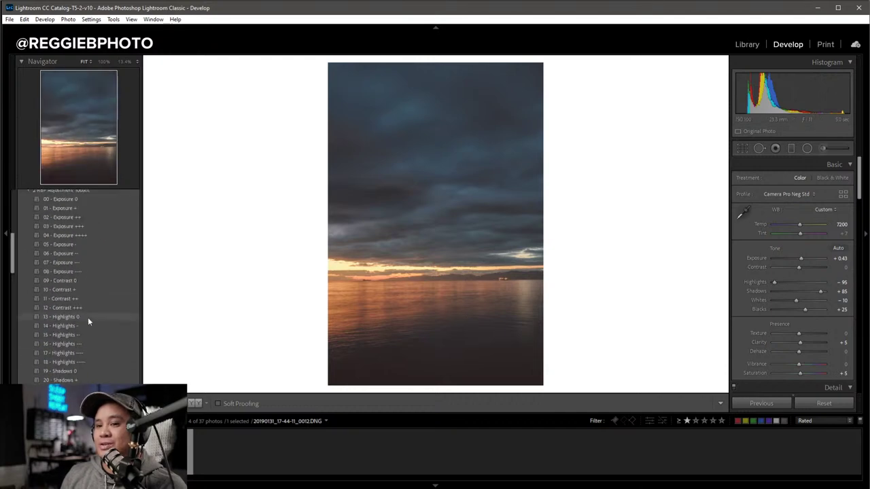
{"action": "scroll", "coordinate": [87, 317], "scroll_direction": "down", "scroll_amount": 2}
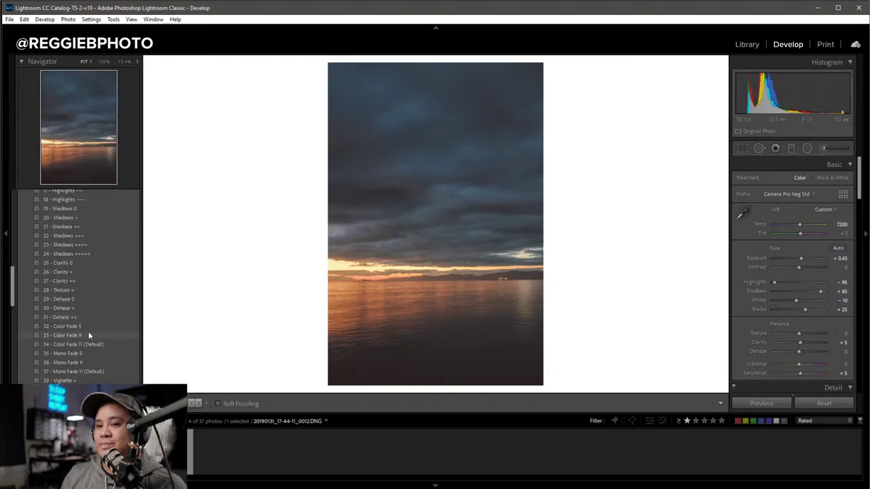
{"action": "left_click", "coordinate": [89, 328]}
{"action": "left_click", "coordinate": [84, 335]}
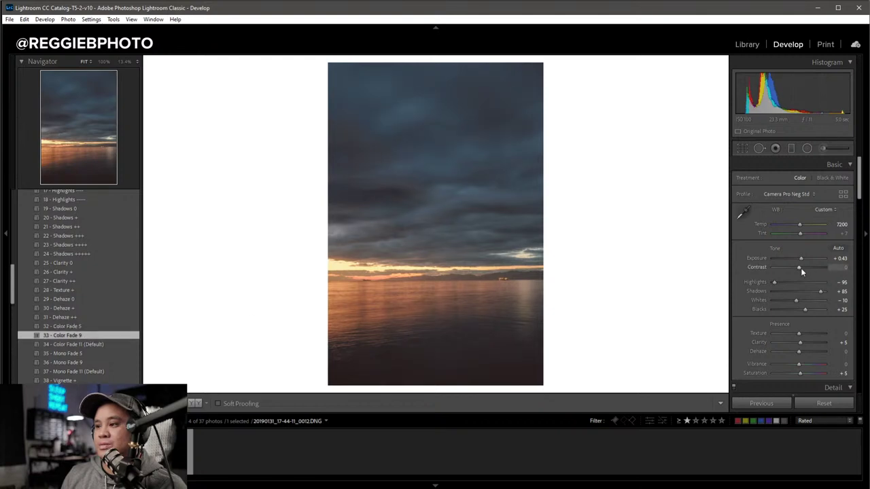
{"action": "left_click_drag", "start_coordinate": [801, 269], "coordinate": [802, 263]}
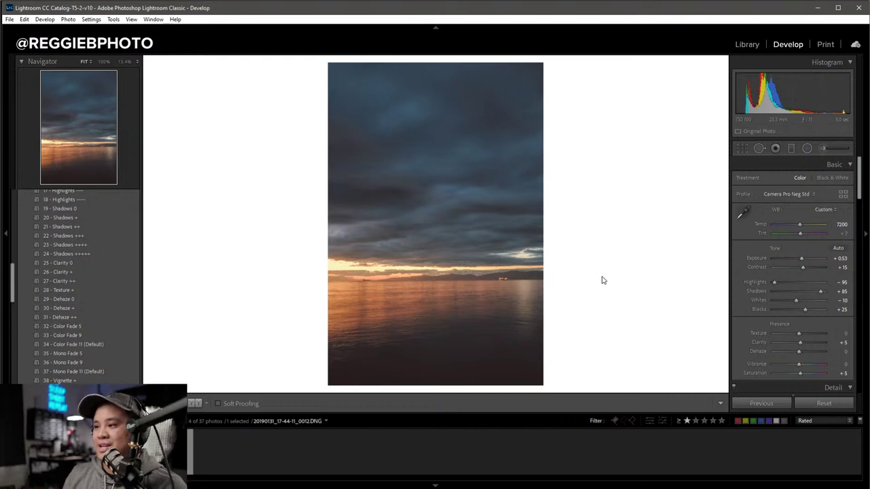
Open the pink rooftops photo in Develop with shooting details shown, and undo a trial Tint change.
{"action": "key", "text": "g"}
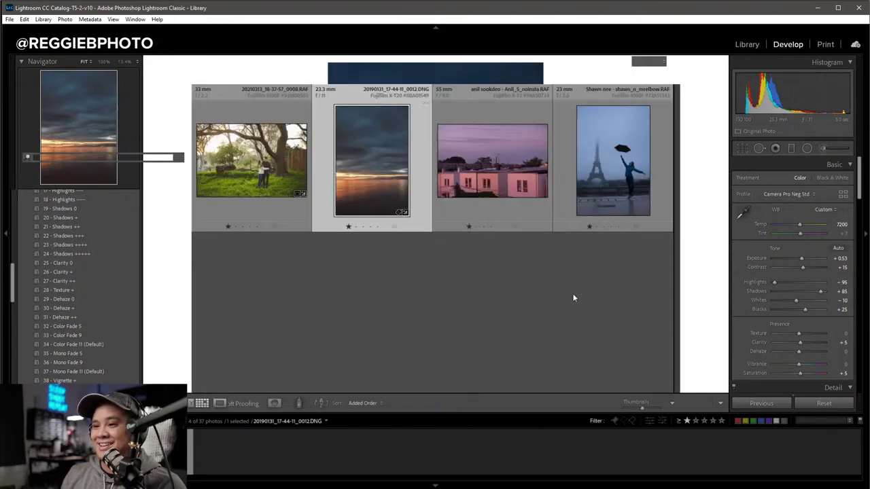
{"action": "double_click", "coordinate": [532, 179]}
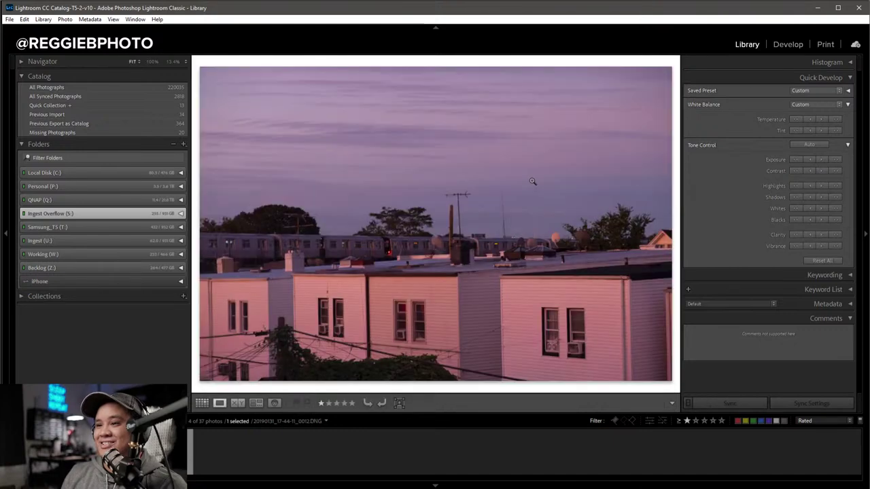
{"action": "key", "text": "d"}
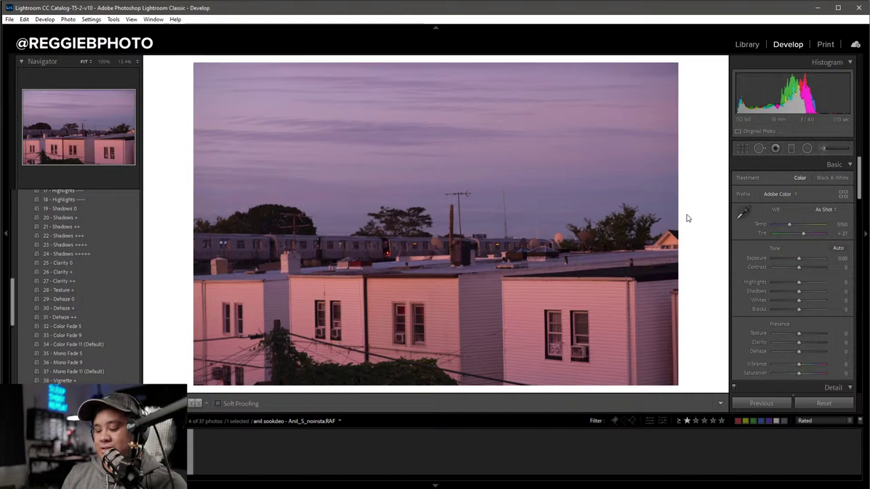
{"action": "key", "text": "i"}
{"action": "key", "text": "i"}
{"action": "key", "text": "i"}
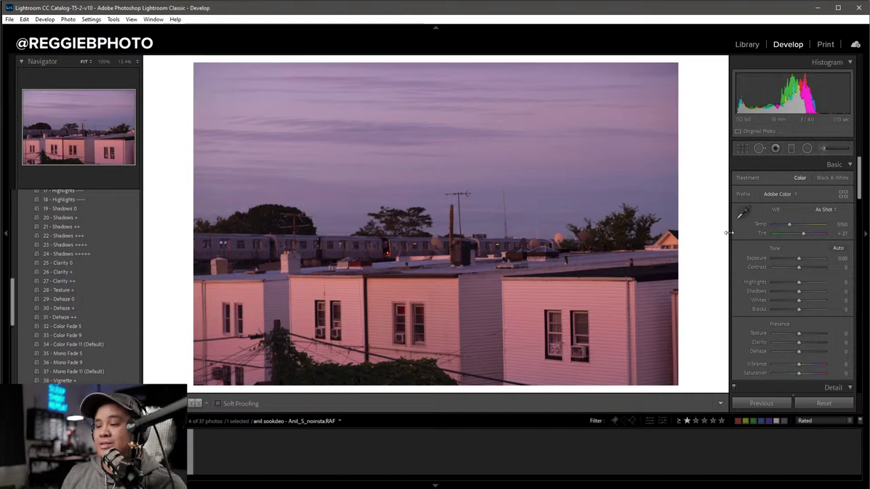
{"action": "left_click_drag", "start_coordinate": [804, 233], "coordinate": [814, 234]}
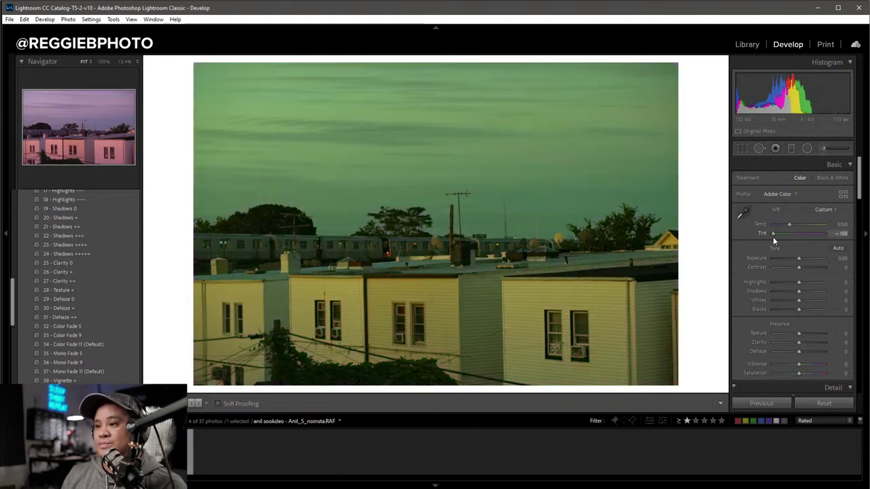
{"action": "key", "text": "ctrl+z"}
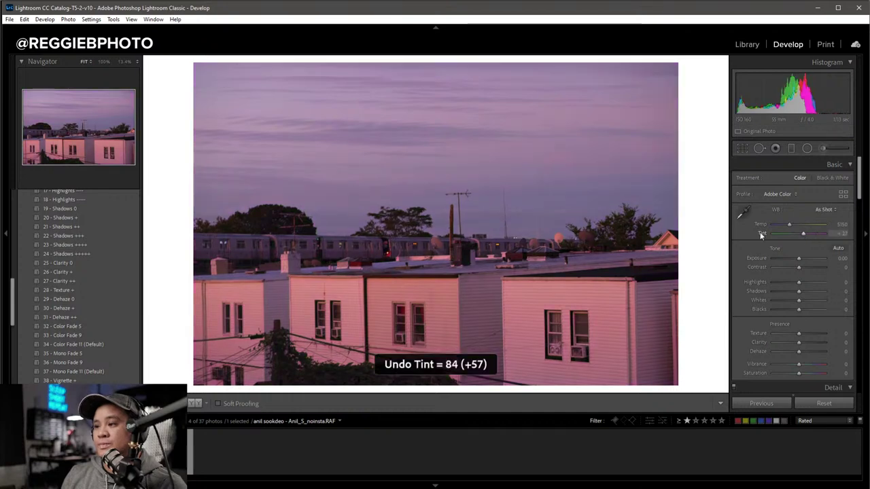
{"action": "scroll", "coordinate": [76, 236], "scroll_direction": "up", "scroll_amount": 8}
{"action": "scroll", "coordinate": [76, 235], "scroll_direction": "up", "scroll_amount": 3}
Apply the 1 - RBP Color preset, Auto white balance, and Exposure +0.20.
{"action": "left_click", "coordinate": [61, 252]}
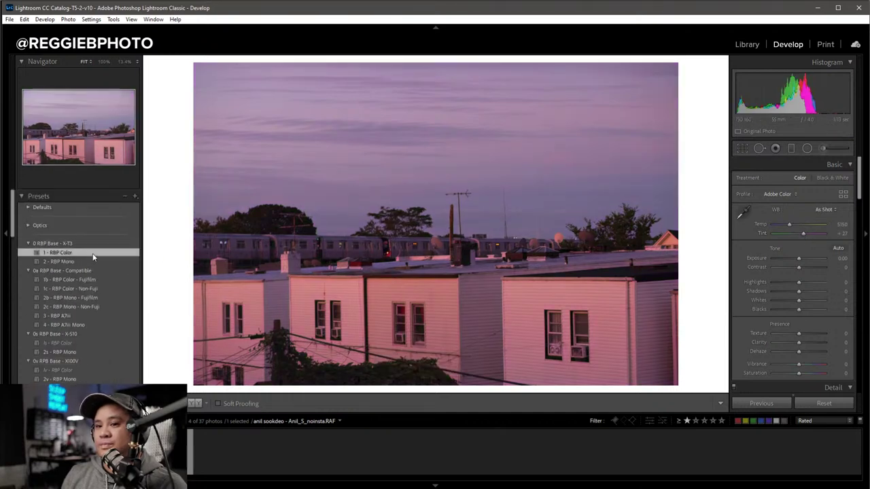
{"action": "left_click", "coordinate": [818, 209]}
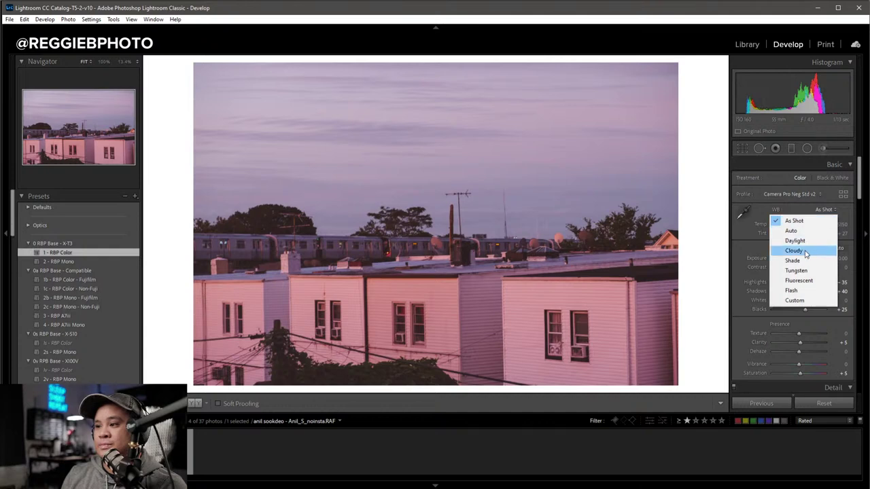
{"action": "left_click", "coordinate": [799, 233]}
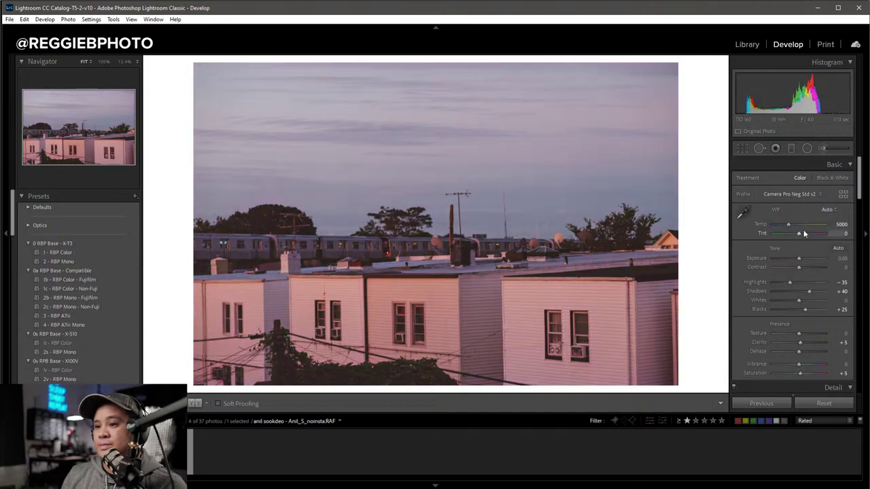
{"action": "left_click", "coordinate": [825, 210]}
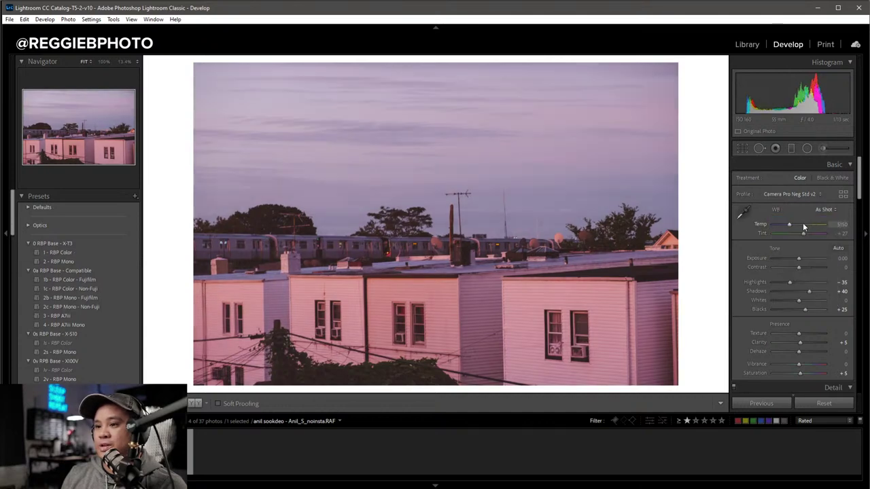
{"action": "left_click", "coordinate": [824, 210]}
{"action": "left_click", "coordinate": [815, 232]}
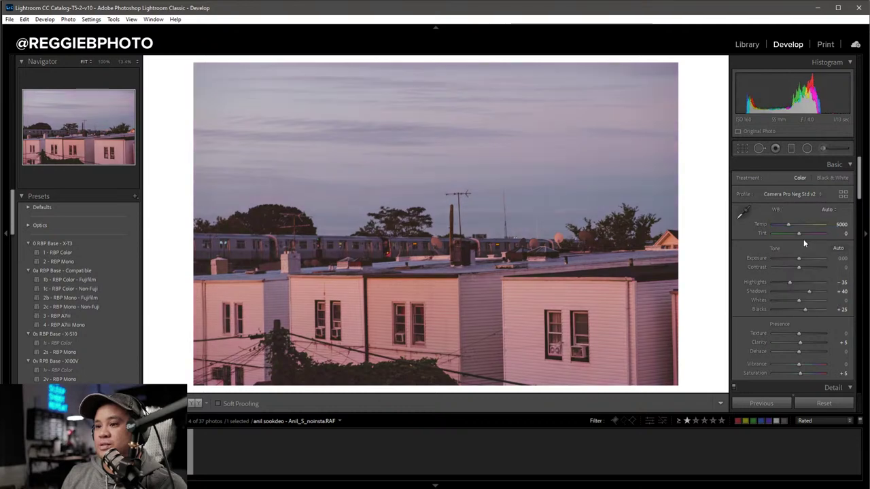
{"action": "left_click_drag", "start_coordinate": [799, 261], "coordinate": [800, 261]}
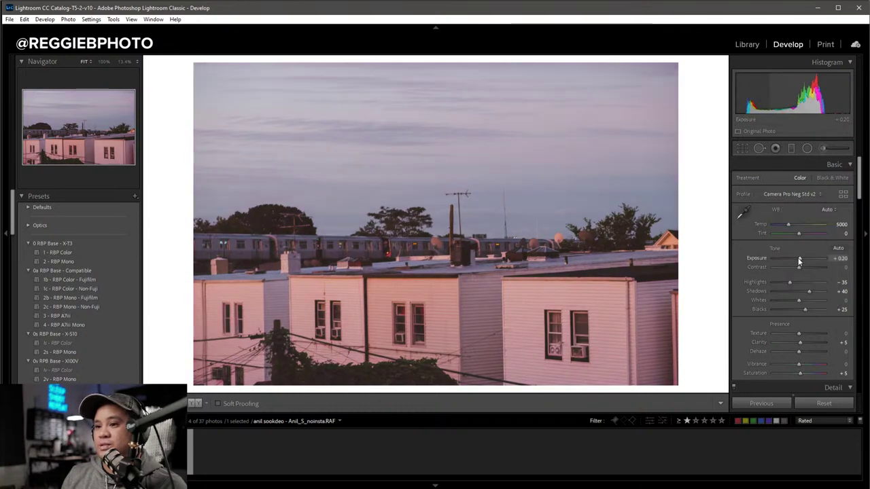
Straighten the rooftop photo by a 0.90 degree angle.
{"action": "key", "text": "r"}
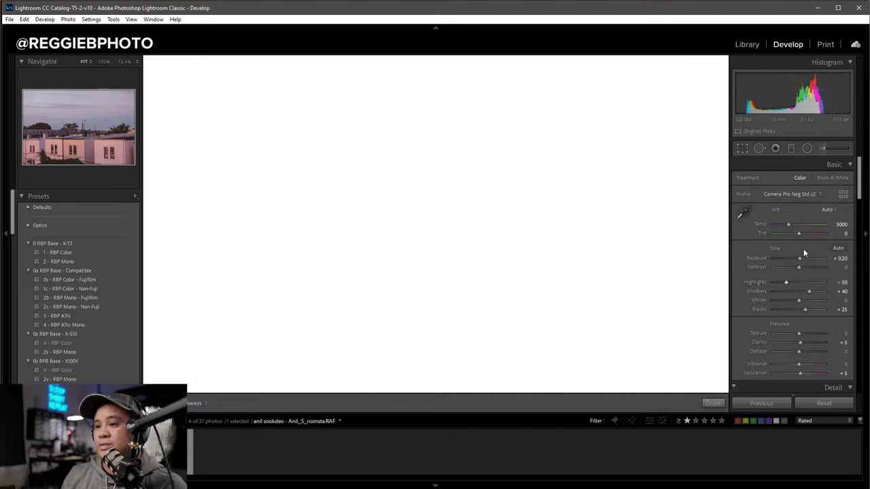
{"action": "left_click_drag", "start_coordinate": [798, 209], "coordinate": [798, 210]}
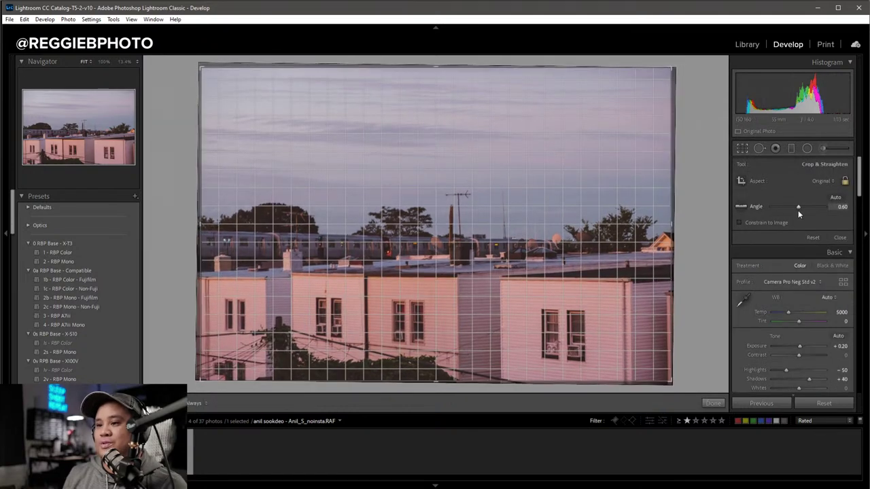
{"action": "left_click_drag", "start_coordinate": [797, 208], "coordinate": [798, 205]}
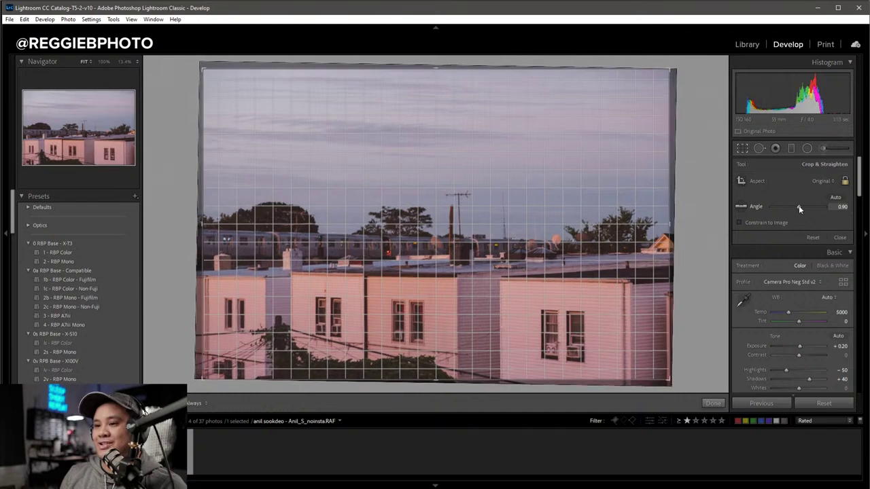
{"action": "key", "text": "r"}
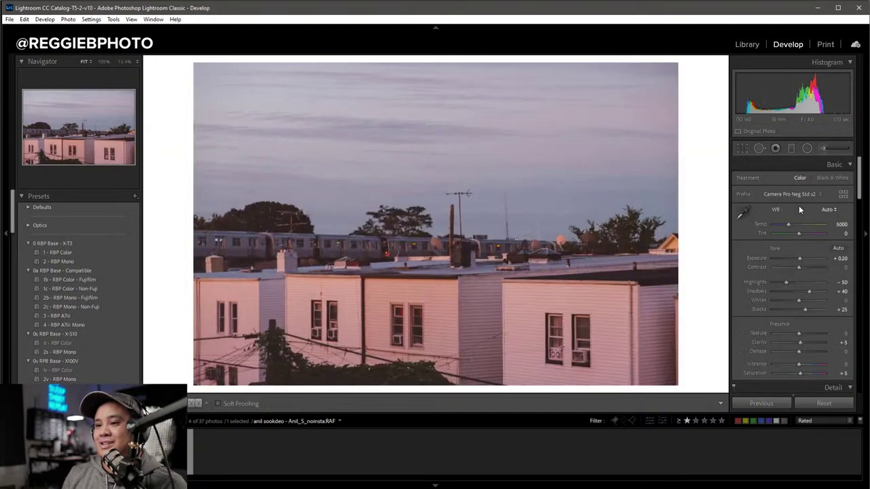
Return white balance to As Shot, reduce Tint to +2 at Temp 5400, and set Exposure +0.30.
{"action": "left_click", "coordinate": [827, 210]}
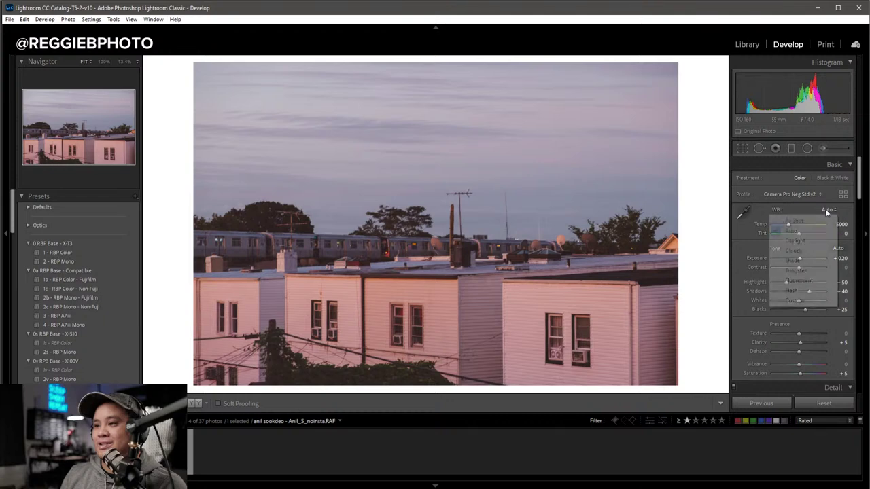
{"action": "left_click", "coordinate": [796, 221]}
{"action": "left_click_drag", "start_coordinate": [802, 236], "coordinate": [788, 226]}
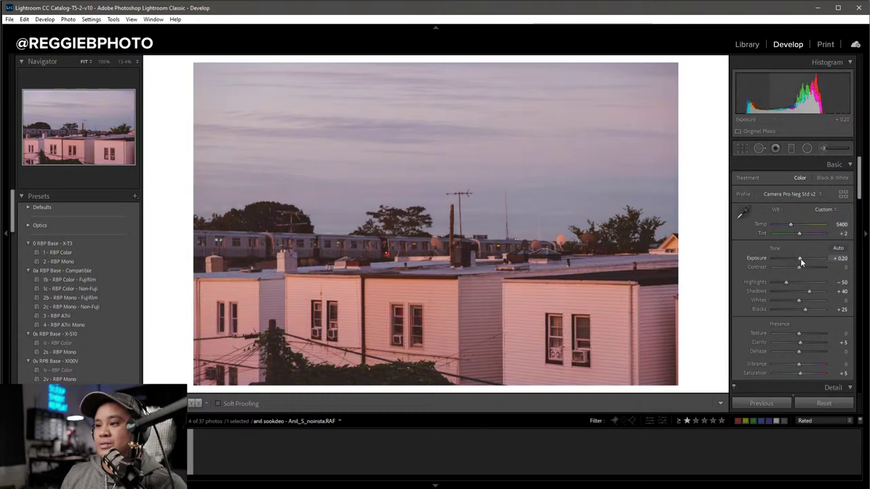
{"action": "left_click_drag", "start_coordinate": [801, 263], "coordinate": [807, 292]}
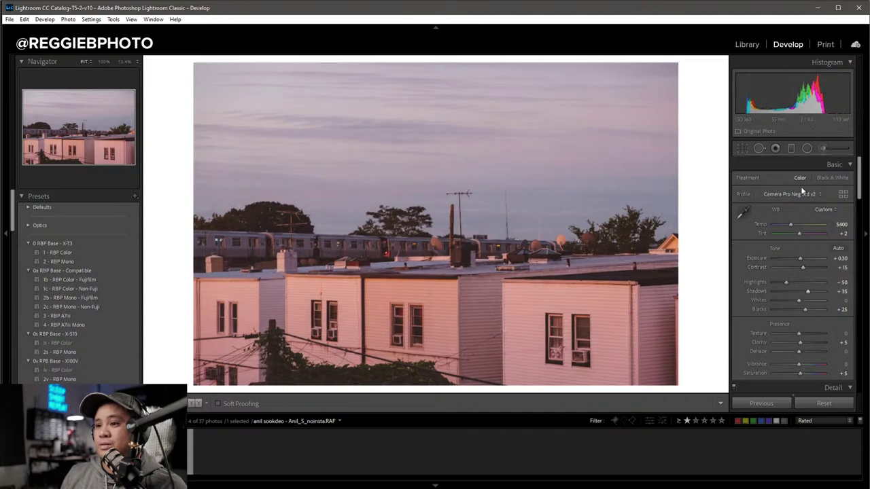
Add a burn gradient darkening the sky from the top and set Exposure to +0.40.
{"action": "left_click", "coordinate": [791, 148]}
{"action": "left_click_drag", "start_coordinate": [512, 128], "coordinate": [509, 196]}
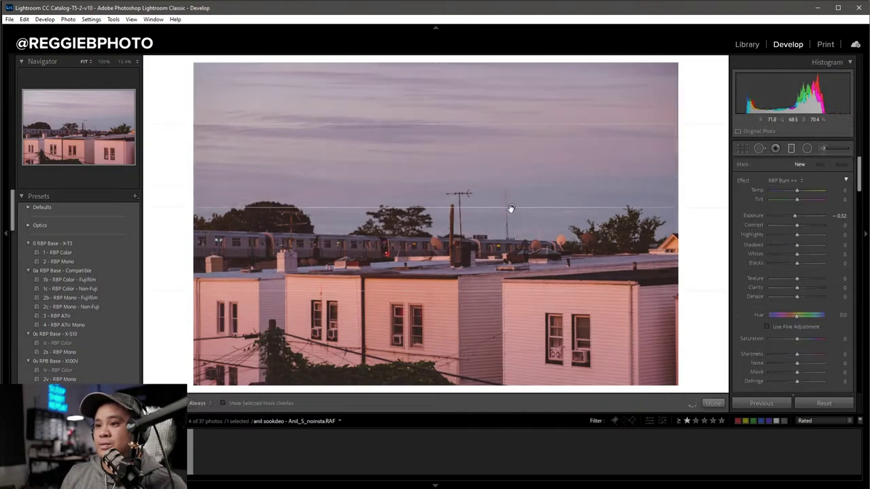
{"action": "left_click", "coordinate": [711, 402]}
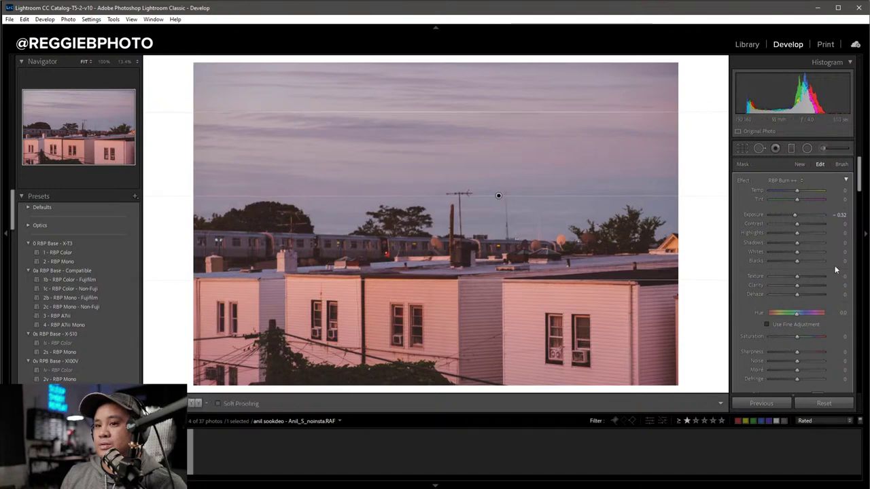
{"action": "left_click", "coordinate": [798, 234]}
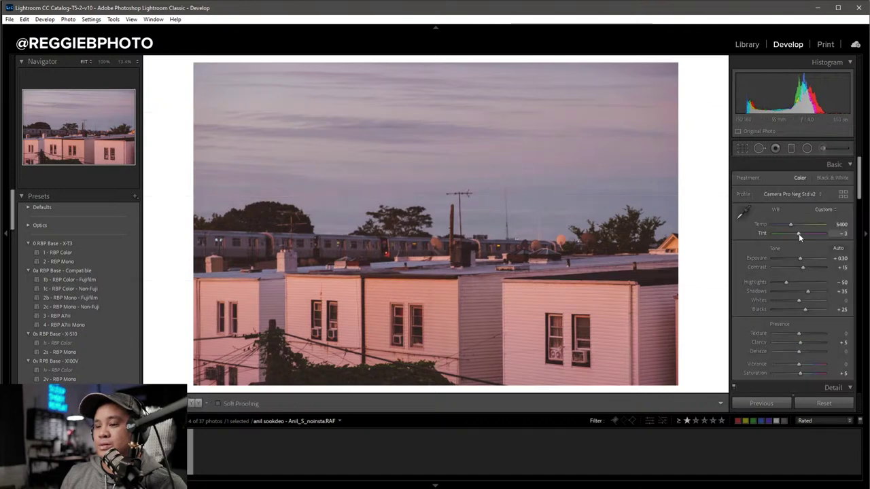
{"action": "key", "text": "ctrl+z"}
{"action": "left_click_drag", "start_coordinate": [798, 263], "coordinate": [800, 259]}
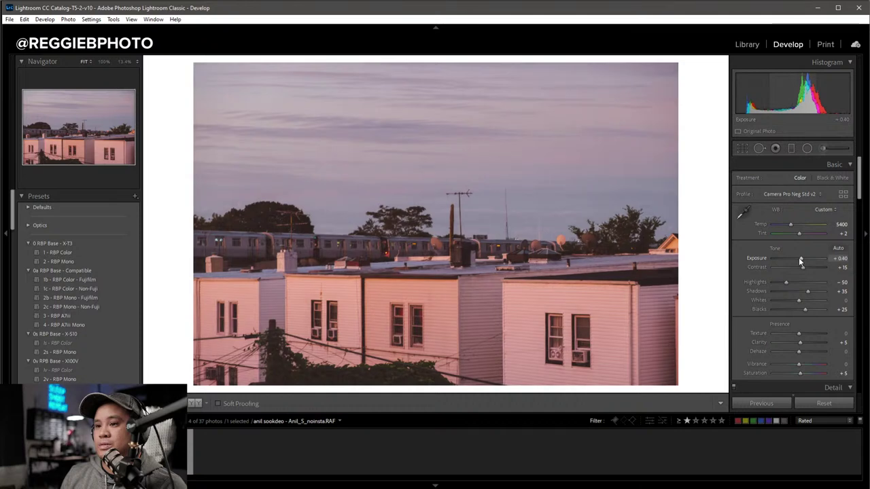
Add a second RBP Burn gradient darkening the photo's left side.
{"action": "left_click", "coordinate": [791, 148]}
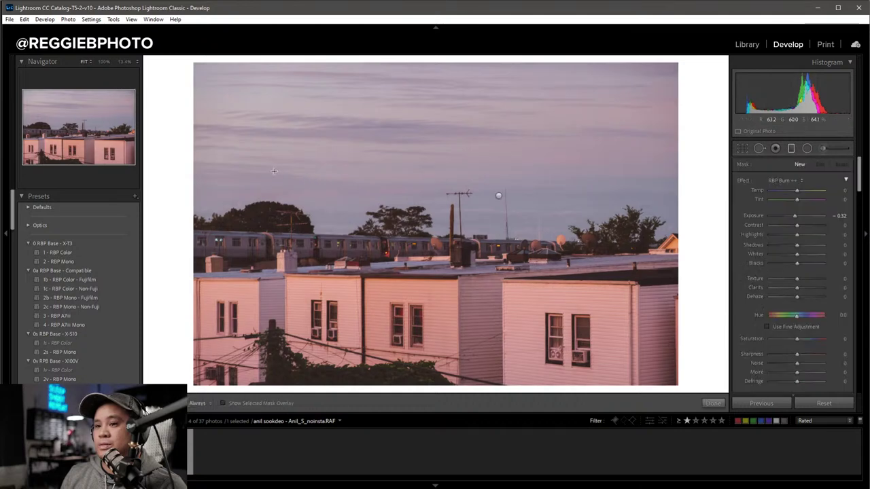
{"action": "left_click_drag", "start_coordinate": [203, 171], "coordinate": [412, 172]}
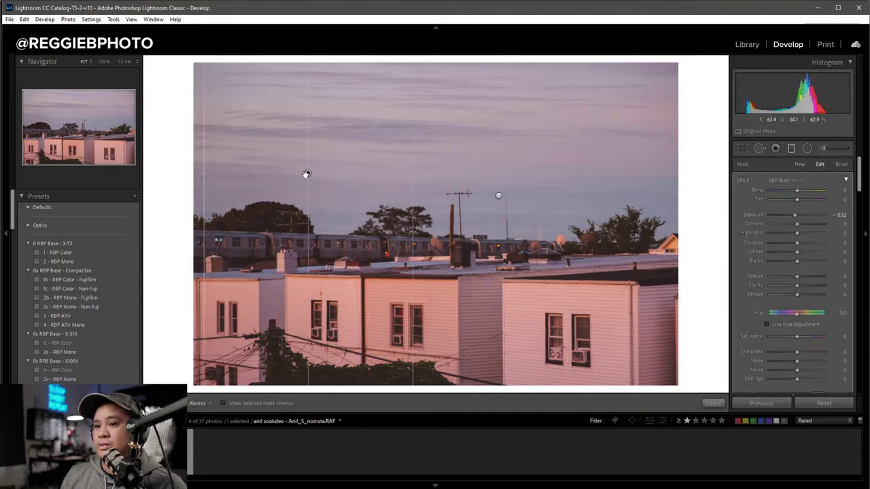
{"action": "left_click_drag", "start_coordinate": [306, 174], "coordinate": [208, 177]}
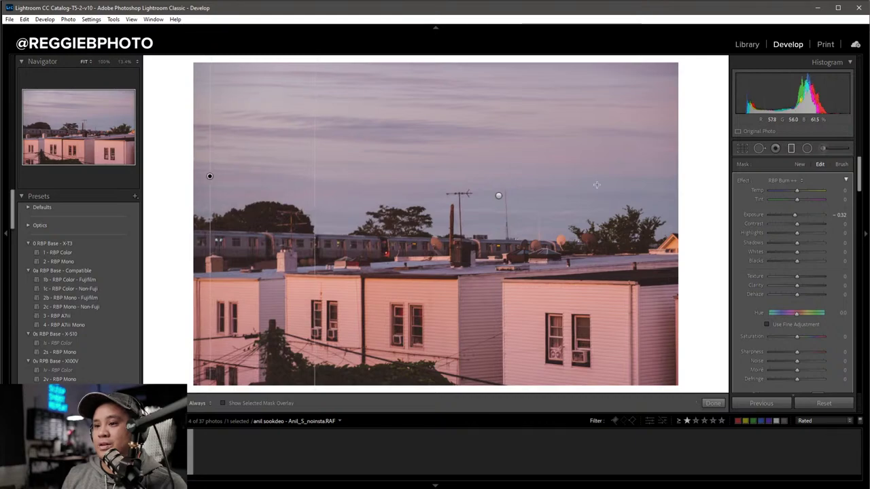
{"action": "key", "text": "m"}
{"action": "mouse_move", "coordinate": [409, 249]}
{"action": "left_mouse_down"}
{"action": "mouse_move", "coordinate": [397, 220]}
{"action": "mouse_move", "coordinate": [621, 214]}
{"action": "left_mouse_up"}
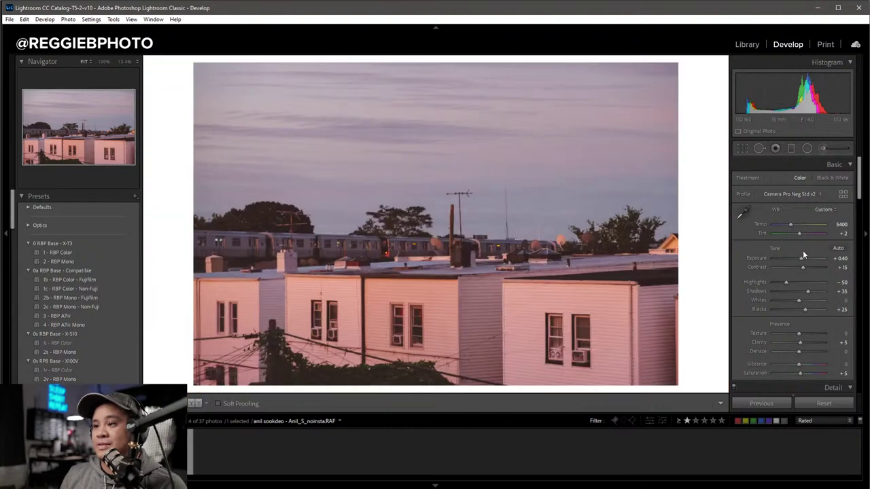
Set Exposure +0.50 and sharpening Masking 72, rate one star, and advance to the Eiffel Tower photo.
{"action": "left_click_drag", "start_coordinate": [800, 259], "coordinate": [800, 258]}
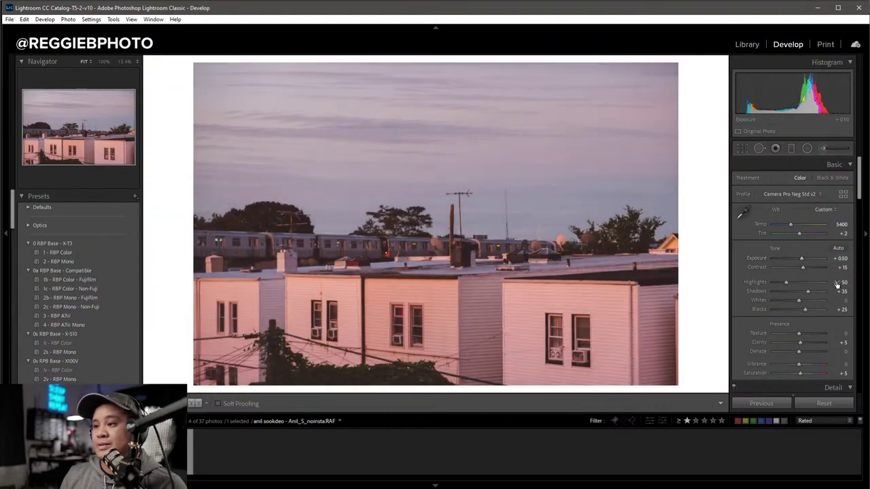
{"action": "left_click", "coordinate": [441, 286]}
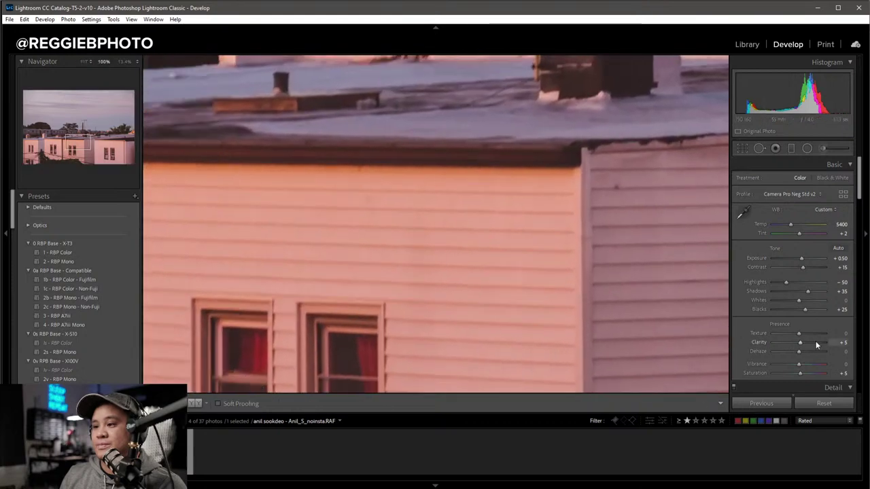
{"action": "scroll", "coordinate": [815, 345], "scroll_direction": "down", "scroll_amount": 5}
{"action": "left_click_drag", "start_coordinate": [805, 309], "coordinate": [810, 309]}
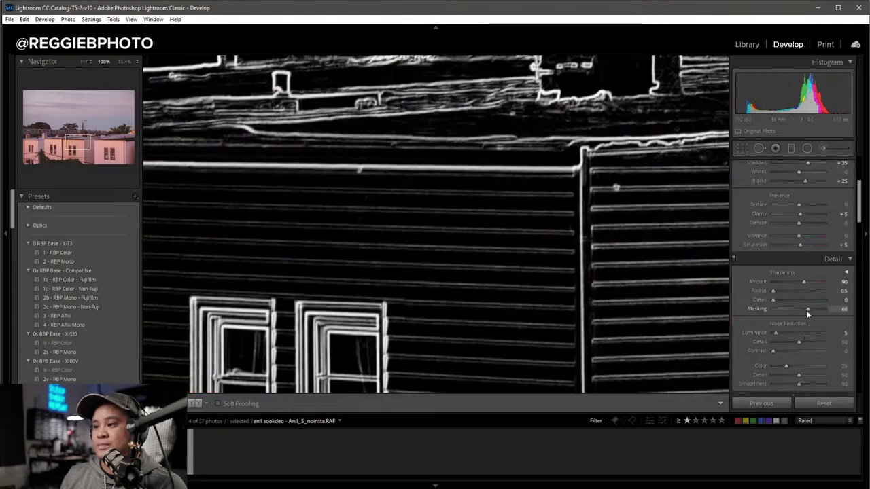
{"action": "left_click", "coordinate": [586, 285]}
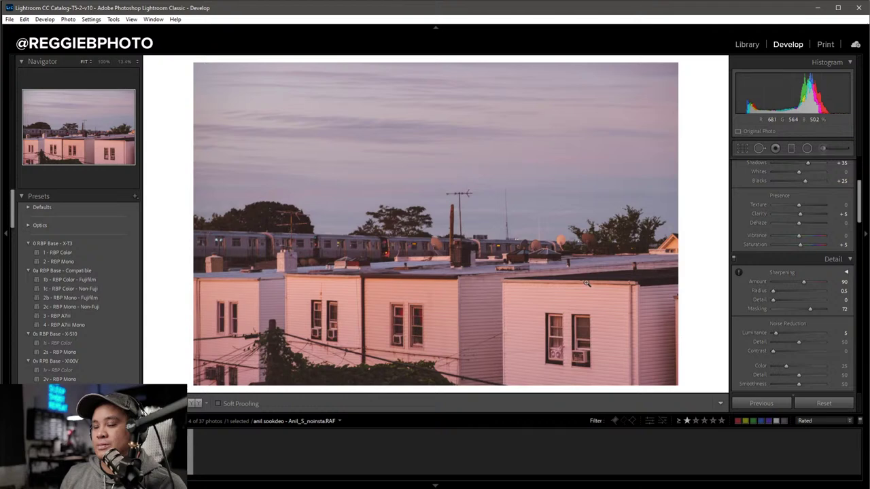
{"action": "key", "text": "1"}
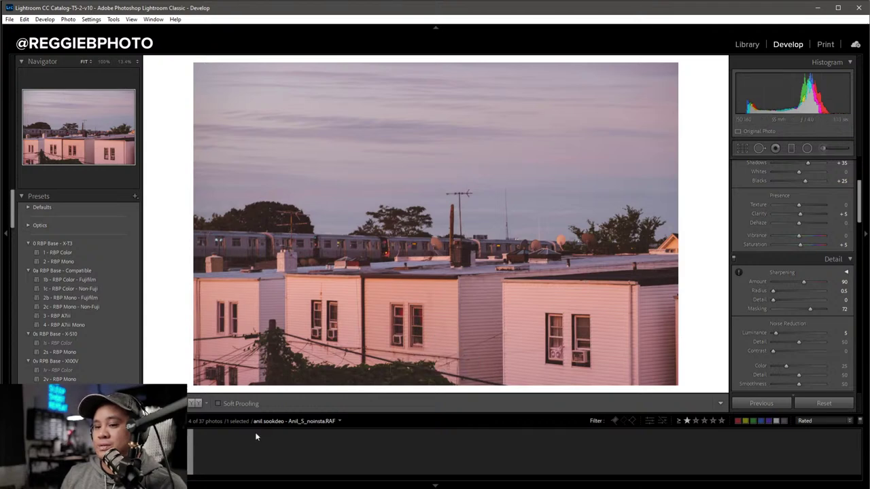
{"action": "key", "text": "Right"}
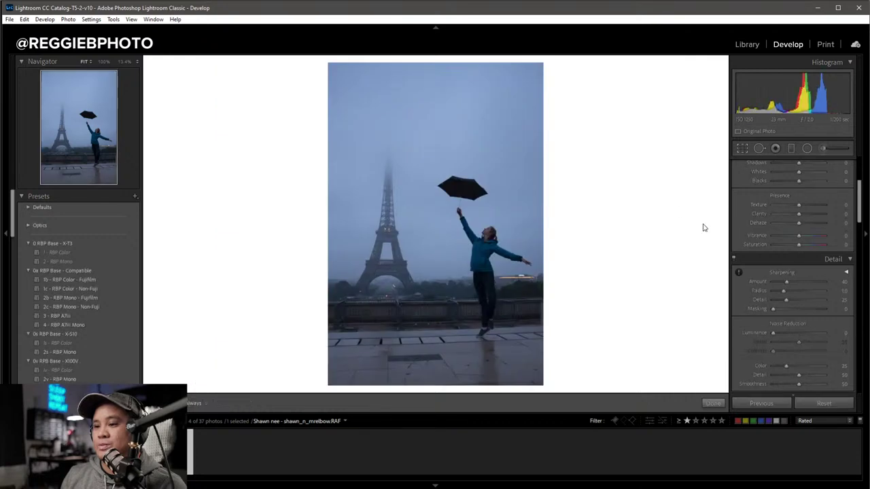
Auto-straighten the Eiffel Tower photo, then ease the crop angle back to 1.02°.
{"action": "key", "text": "r"}
{"action": "left_click", "coordinate": [832, 196]}
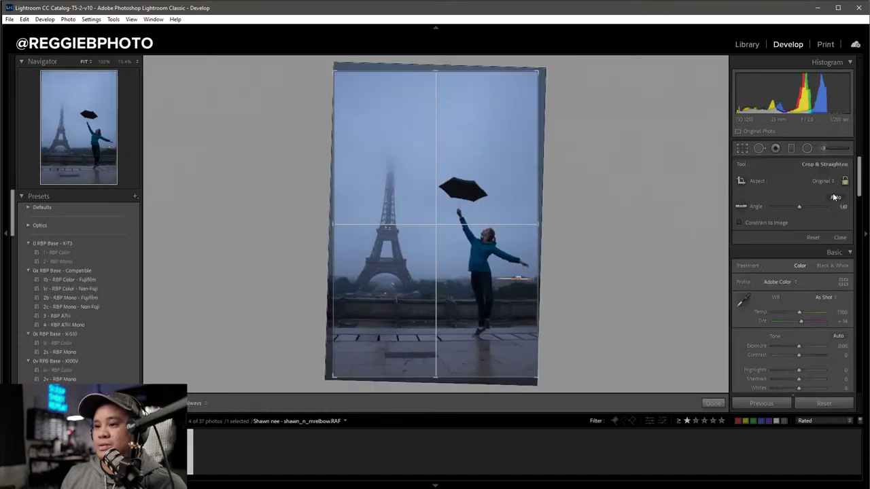
{"action": "key", "text": "r"}
{"action": "key", "text": "r"}
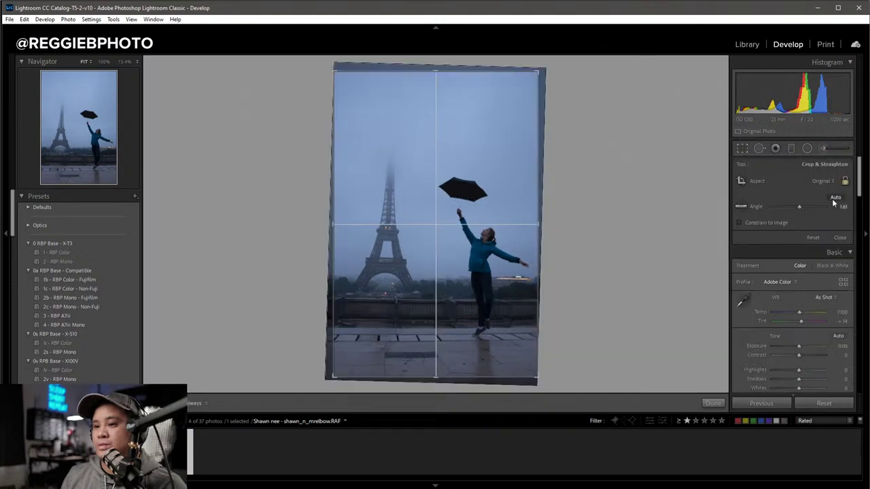
{"action": "left_click", "coordinate": [799, 206]}
{"action": "left_click_drag", "start_coordinate": [800, 206], "coordinate": [796, 208]}
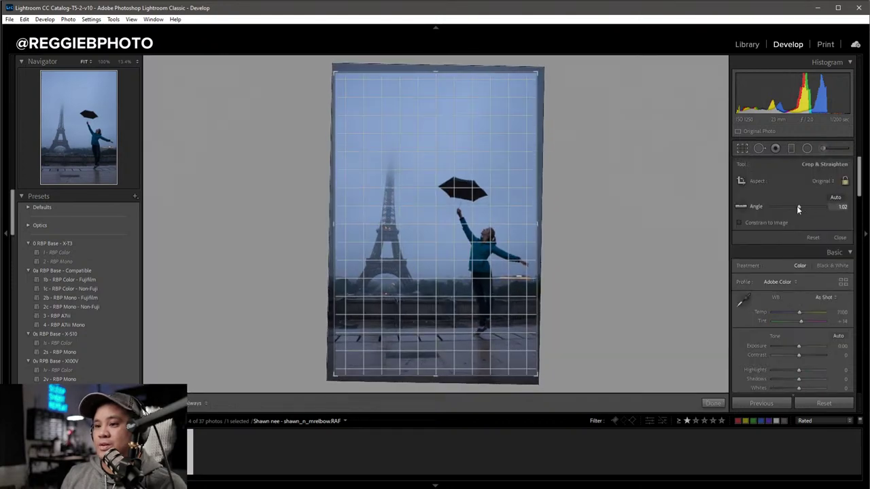
{"action": "key", "text": "r"}
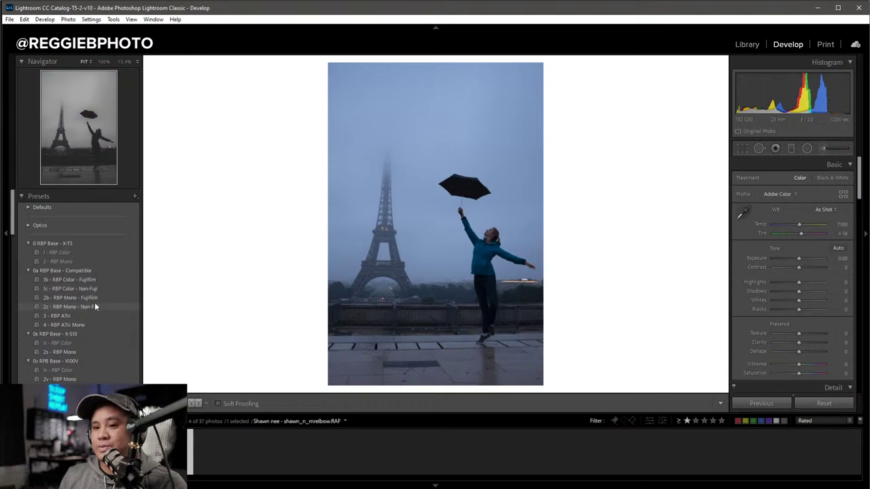
Try the 2b - RBP Mono - Fujifilm preset with tone tweaks, then apply 1b - RBP Color - Fujifilm.
{"action": "key", "text": "i"}
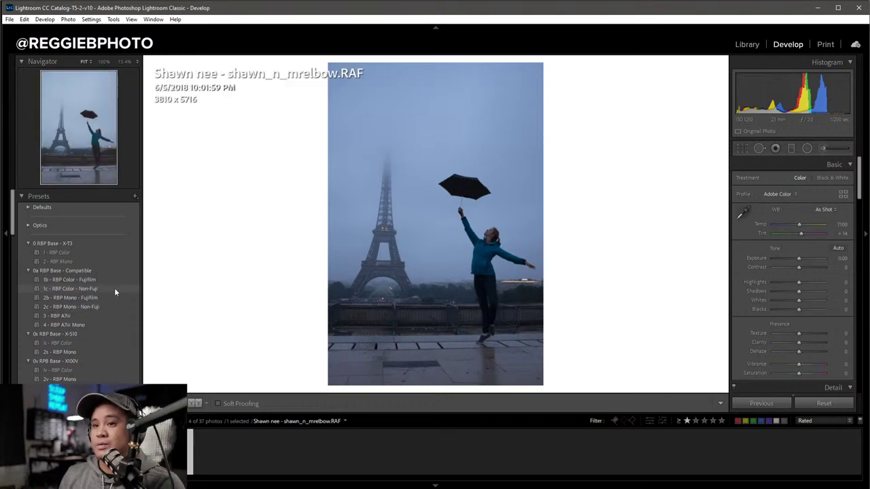
{"action": "key", "text": "i"}
{"action": "key", "text": "i"}
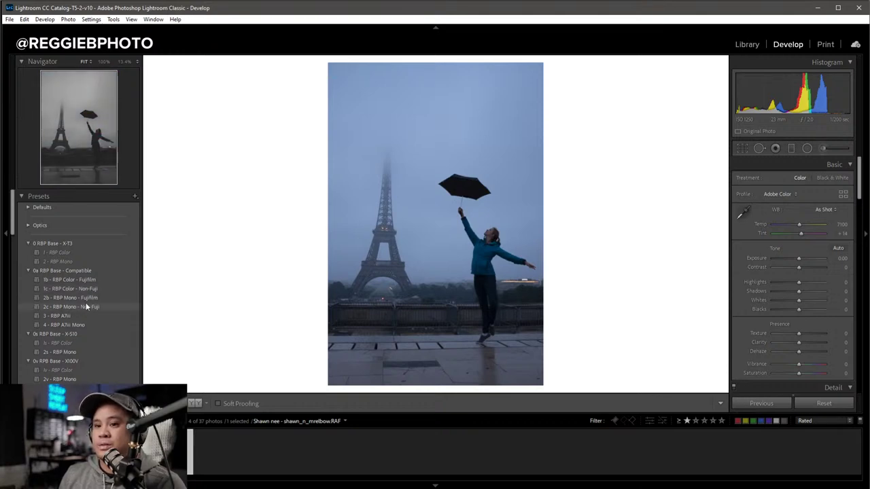
{"action": "left_click", "coordinate": [86, 301]}
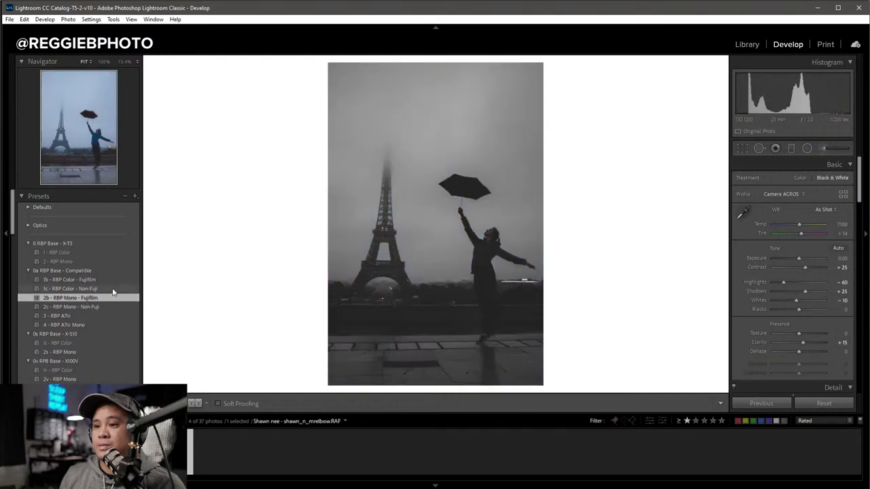
{"action": "double_click", "coordinate": [806, 268]}
{"action": "left_click_drag", "start_coordinate": [798, 260], "coordinate": [801, 263]}
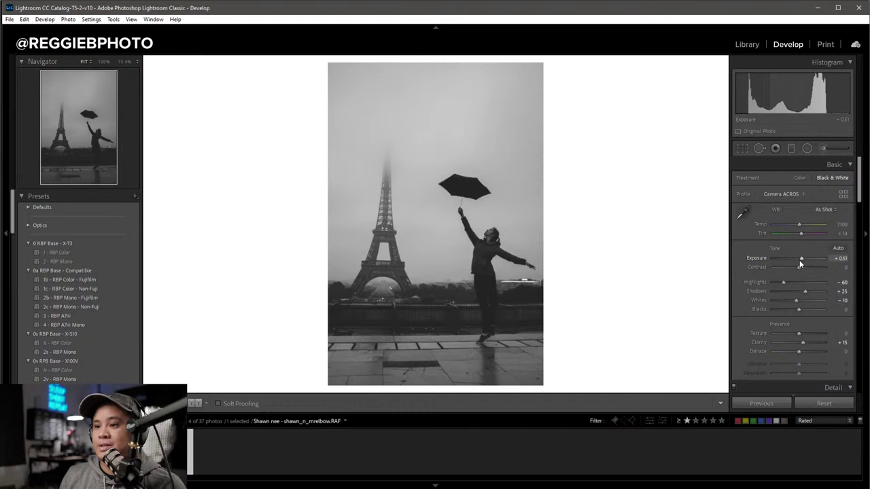
{"action": "key", "text": "ctrl+z"}
{"action": "key", "text": "ctrl+z"}
{"action": "key", "text": "ctrl+z"}
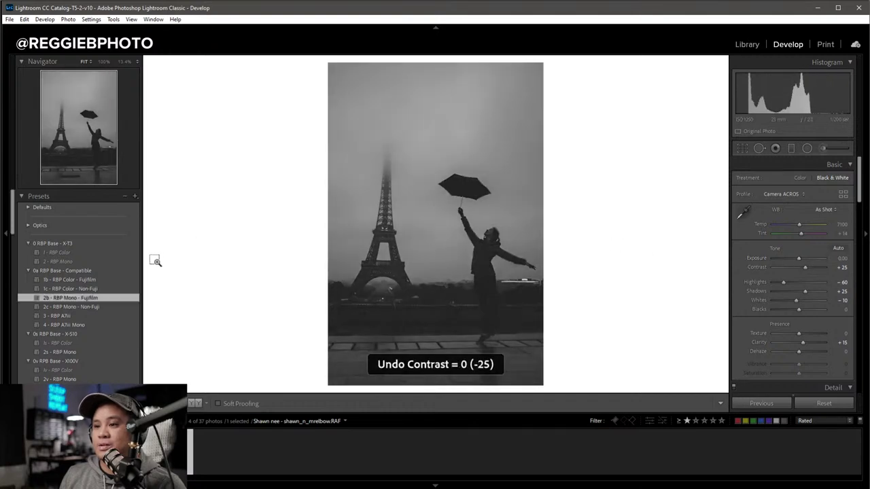
{"action": "key", "text": "ctrl+z"}
{"action": "left_click", "coordinate": [85, 281]}
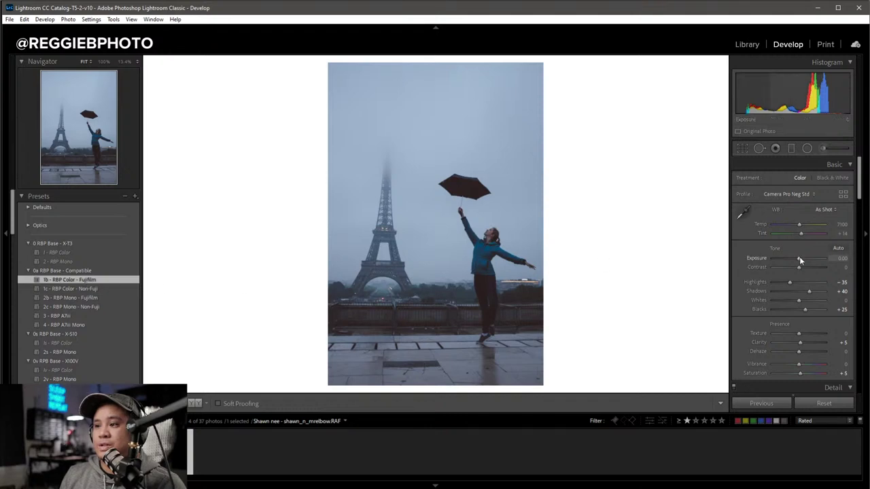
Nudge temperature and exposure to +0.50, then re-straighten the tilted photo.
{"action": "left_click_drag", "start_coordinate": [799, 258], "coordinate": [801, 258]}
{"action": "left_click_drag", "start_coordinate": [799, 225], "coordinate": [799, 225]}
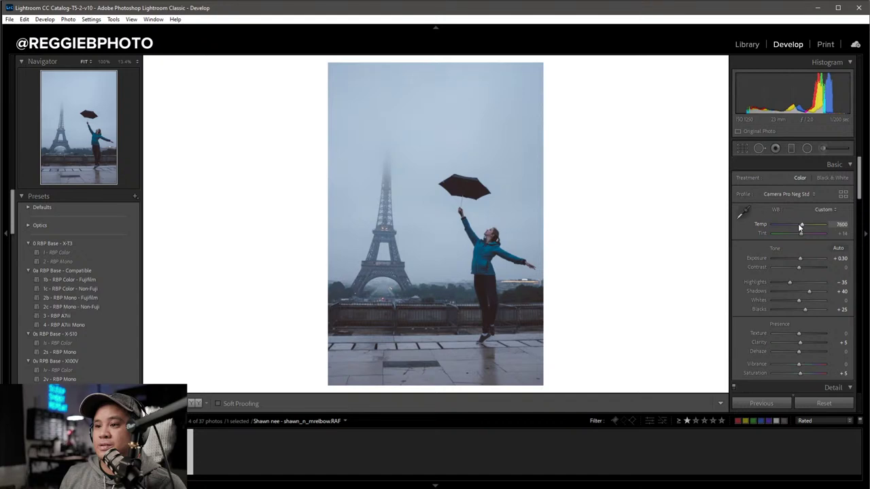
{"action": "left_click_drag", "start_coordinate": [799, 258], "coordinate": [800, 259]}
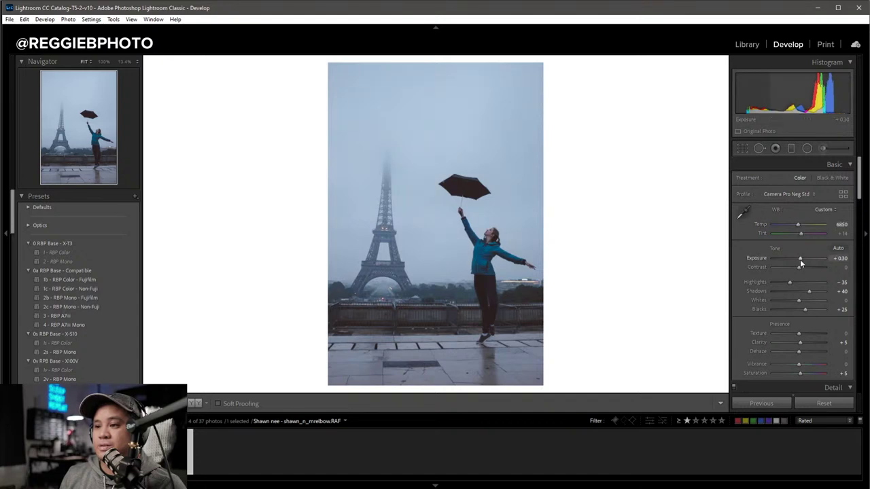
{"action": "key", "text": "r"}
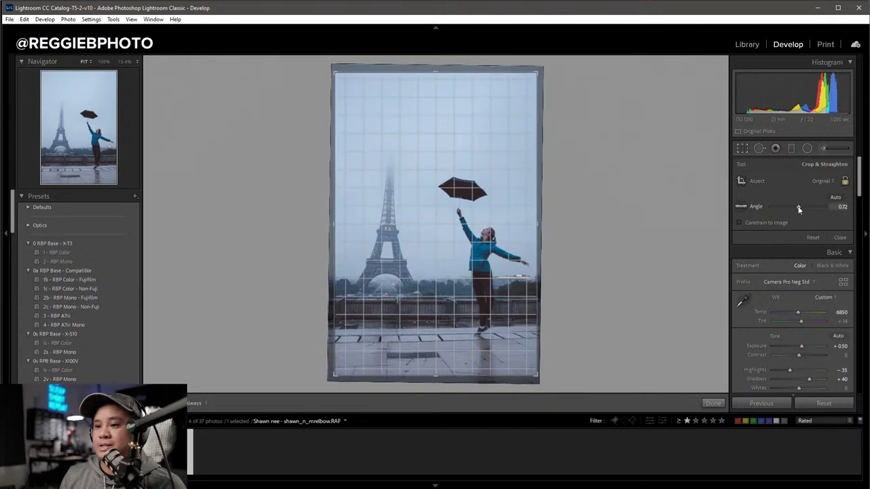
{"action": "key", "text": "r"}
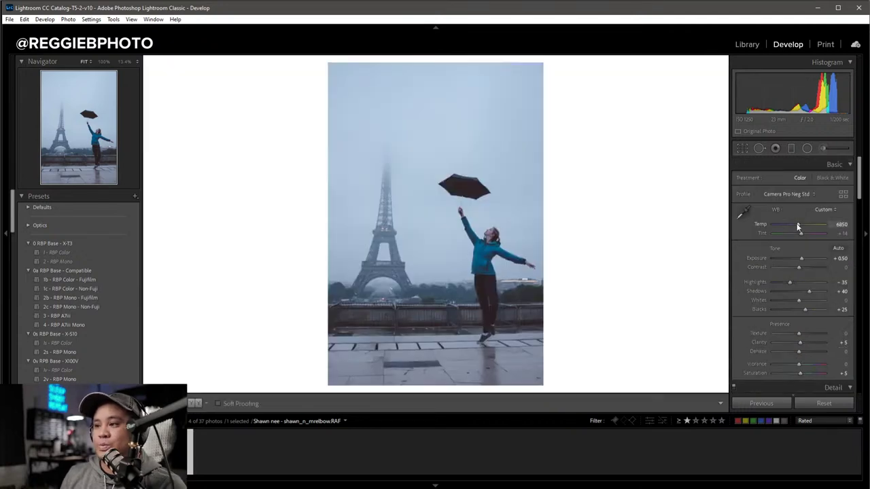
Set Temp to 8300, Tint +9, Exposure +0.74 and Highlights -45.
{"action": "scroll", "coordinate": [799, 227], "scroll_direction": "up", "scroll_amount": 3}
{"action": "scroll", "coordinate": [798, 226], "scroll_direction": "up", "scroll_amount": 3}
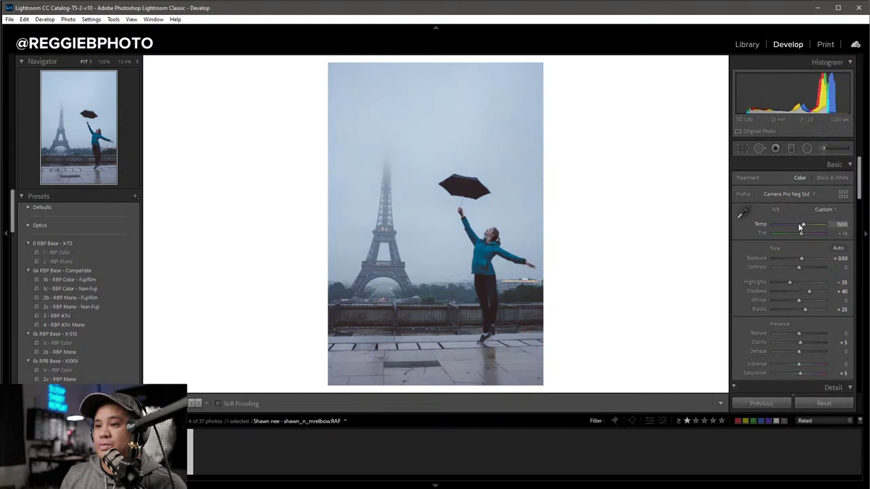
{"action": "scroll", "coordinate": [799, 227], "scroll_direction": "up", "scroll_amount": 3}
{"action": "scroll", "coordinate": [799, 227], "scroll_direction": "up", "scroll_amount": 3}
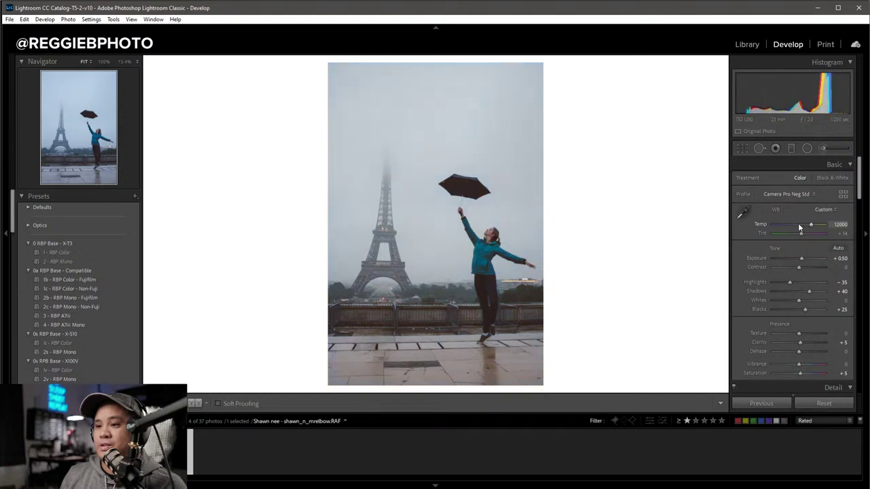
{"action": "scroll", "coordinate": [797, 224], "scroll_direction": "down", "scroll_amount": 8}
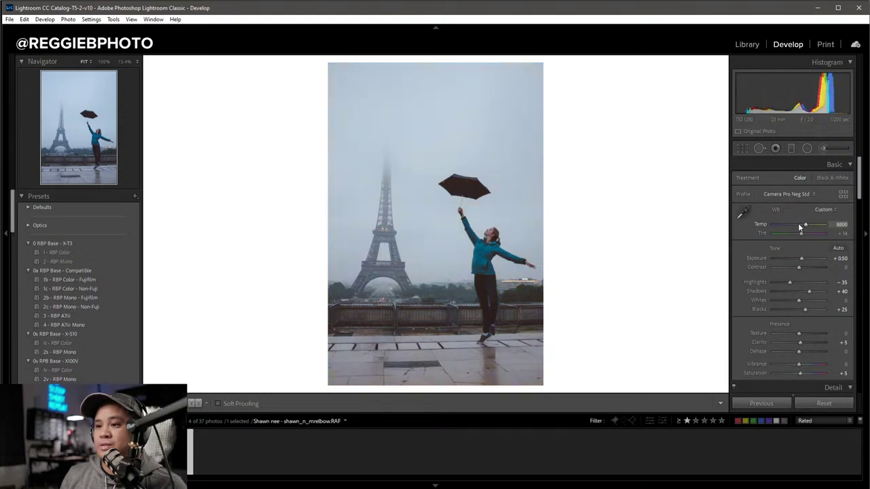
{"action": "scroll", "coordinate": [797, 222], "scroll_direction": "up", "scroll_amount": 3}
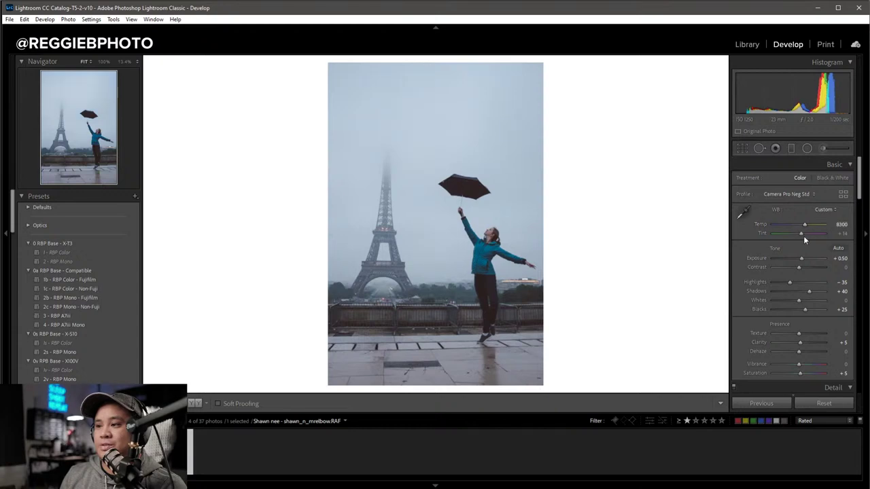
{"action": "scroll", "coordinate": [803, 236], "scroll_direction": "down", "scroll_amount": 3}
{"action": "scroll", "coordinate": [800, 235], "scroll_direction": "down", "scroll_amount": 2}
{"action": "scroll", "coordinate": [800, 235], "scroll_direction": "down", "scroll_amount": 5}
{"action": "scroll", "coordinate": [797, 235], "scroll_direction": "up", "scroll_amount": 5}
{"action": "scroll", "coordinate": [799, 257], "scroll_direction": "up", "scroll_amount": 2}
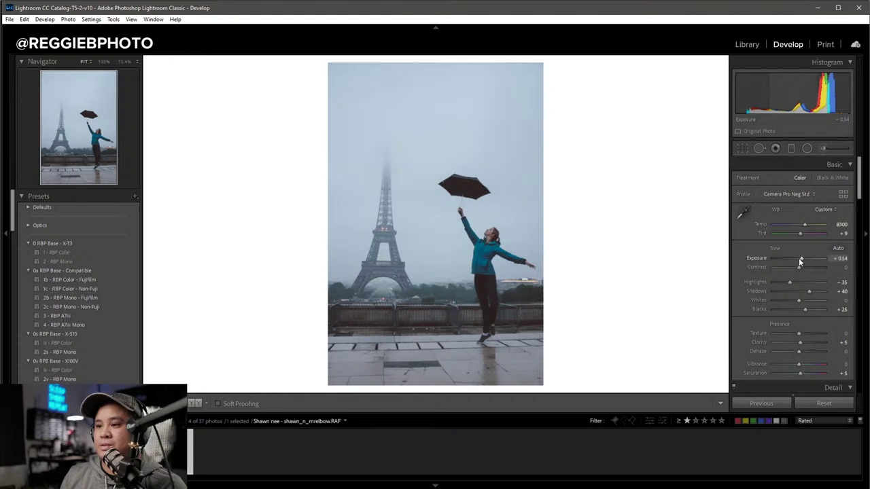
{"action": "scroll", "coordinate": [799, 258], "scroll_direction": "up", "scroll_amount": 5}
{"action": "scroll", "coordinate": [798, 257], "scroll_direction": "up", "scroll_amount": 5}
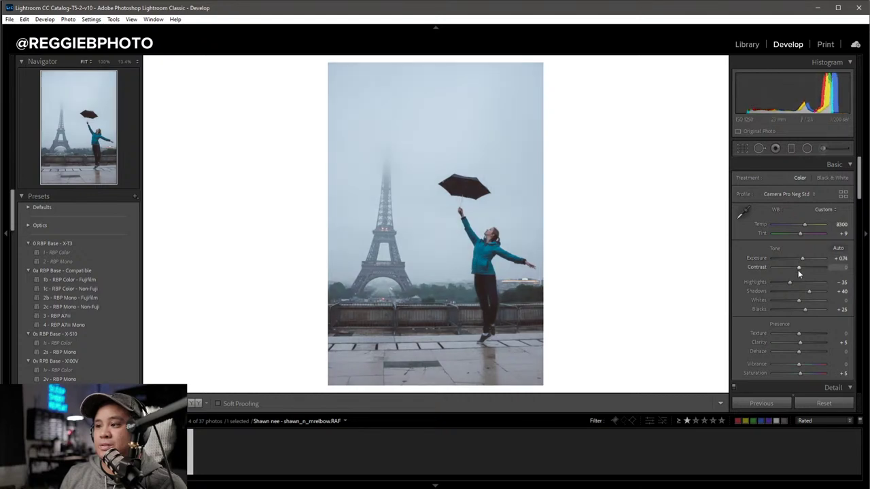
{"action": "scroll", "coordinate": [790, 282], "scroll_direction": "down", "scroll_amount": 10}
Draw RBP Burn graduated filters at -0.32 exposure over the sky, redrawing the first attempt.
{"action": "left_click", "coordinate": [790, 148]}
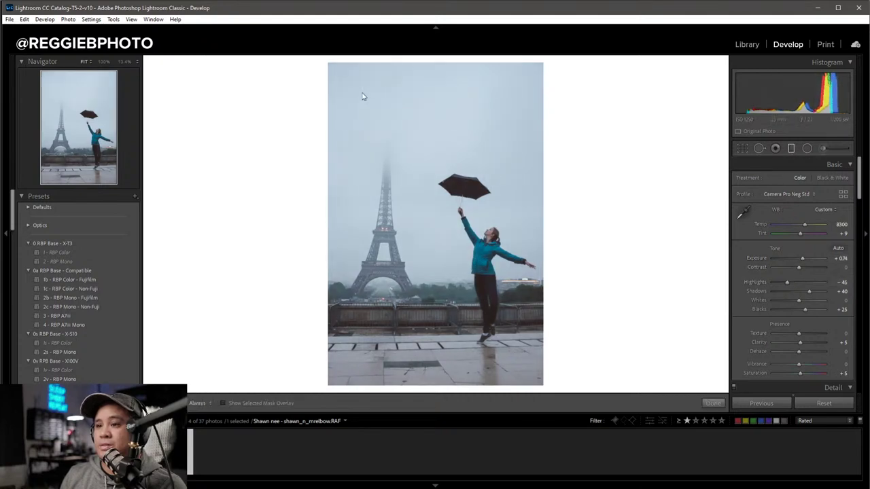
{"action": "mouse_move", "coordinate": [419, 94]}
{"action": "left_mouse_down"}
{"action": "mouse_move", "coordinate": [421, 143]}
{"action": "mouse_move", "coordinate": [430, 136]}
{"action": "left_mouse_up"}
{"action": "key", "text": "ctrl+z"}
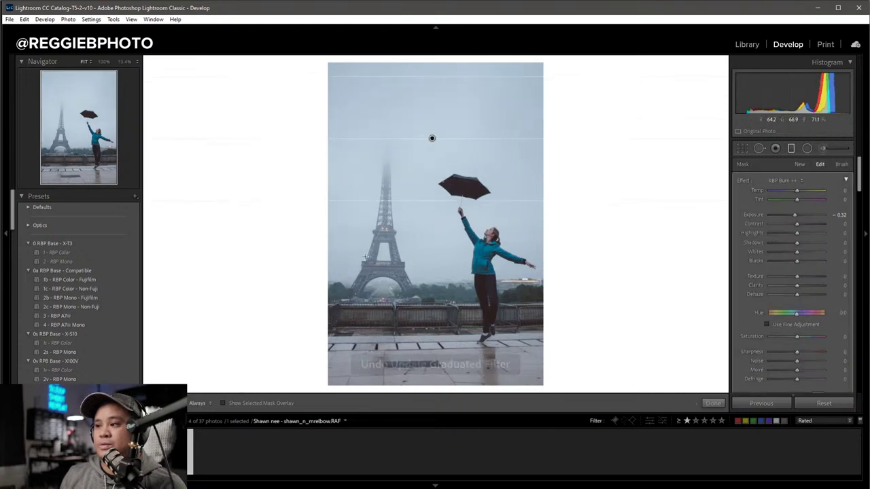
{"action": "left_click_drag", "start_coordinate": [384, 256], "coordinate": [447, 258]}
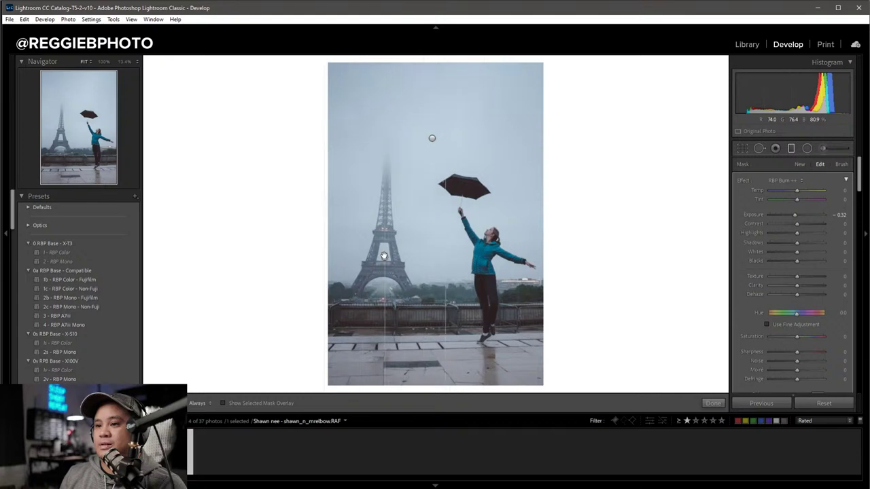
{"action": "left_click_drag", "start_coordinate": [383, 256], "coordinate": [488, 348]}
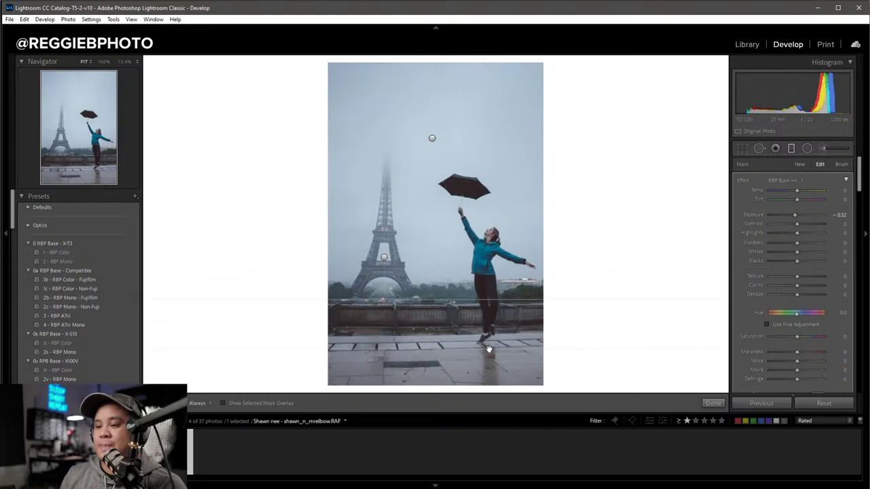
{"action": "left_click", "coordinate": [708, 403]}
Compare before and after, raise exposure to +0.84, and return to the Library grid.
{"action": "key", "text": "backslash"}
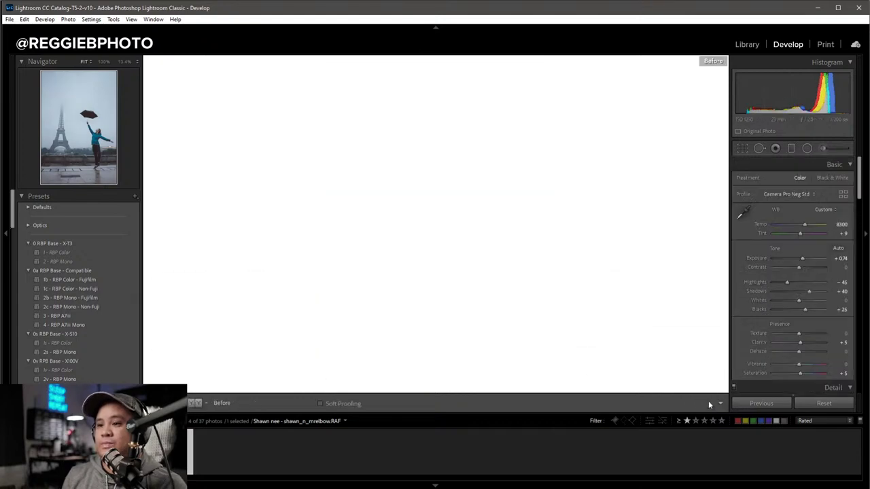
{"action": "key", "text": "backslash"}
{"action": "key", "text": "backslash"}
{"action": "key", "text": "backslash"}
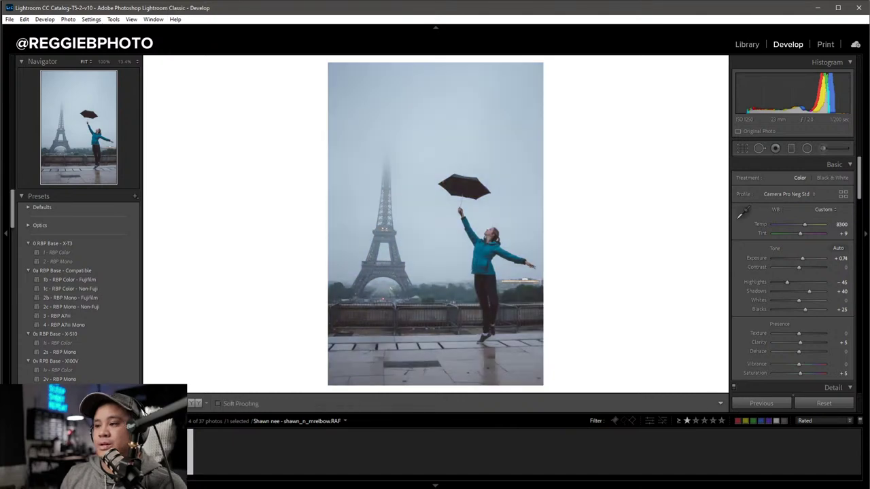
{"action": "left_click_drag", "start_coordinate": [802, 261], "coordinate": [805, 261]}
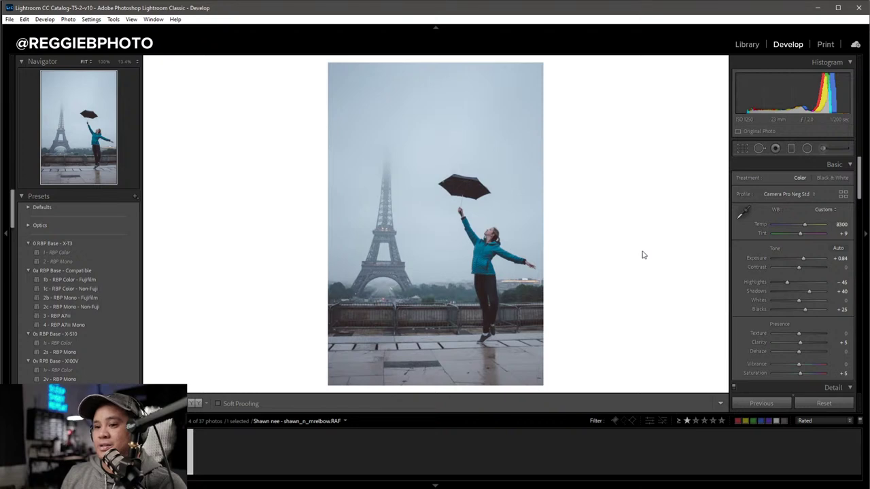
{"action": "key", "text": "g"}
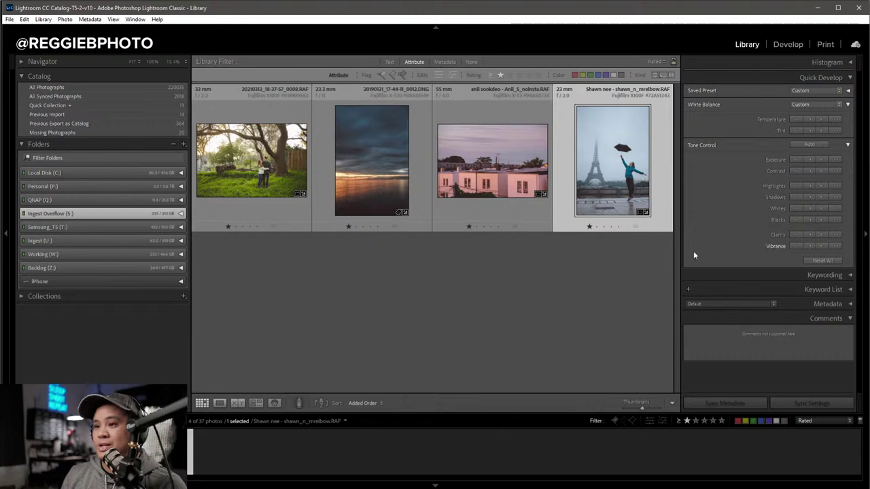
Open and close the Rated filter options, leaving no photo selected.
{"action": "left_click", "coordinate": [817, 425]}
{"action": "left_click", "coordinate": [598, 387]}
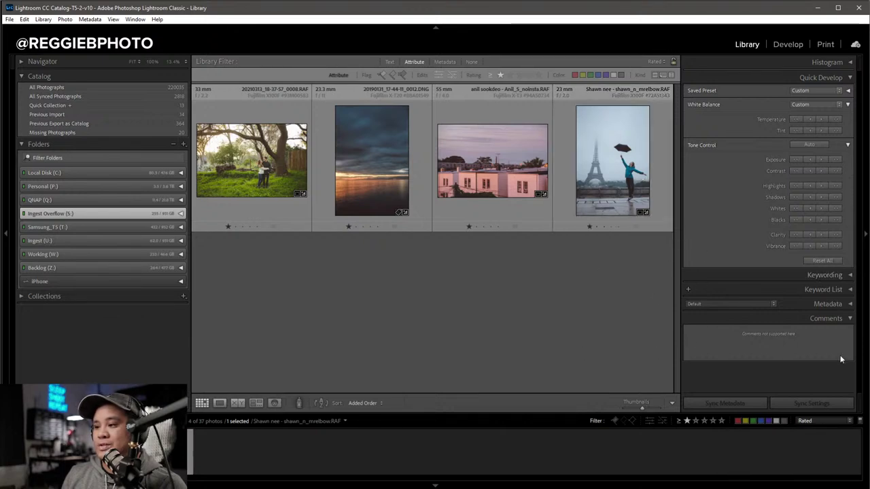